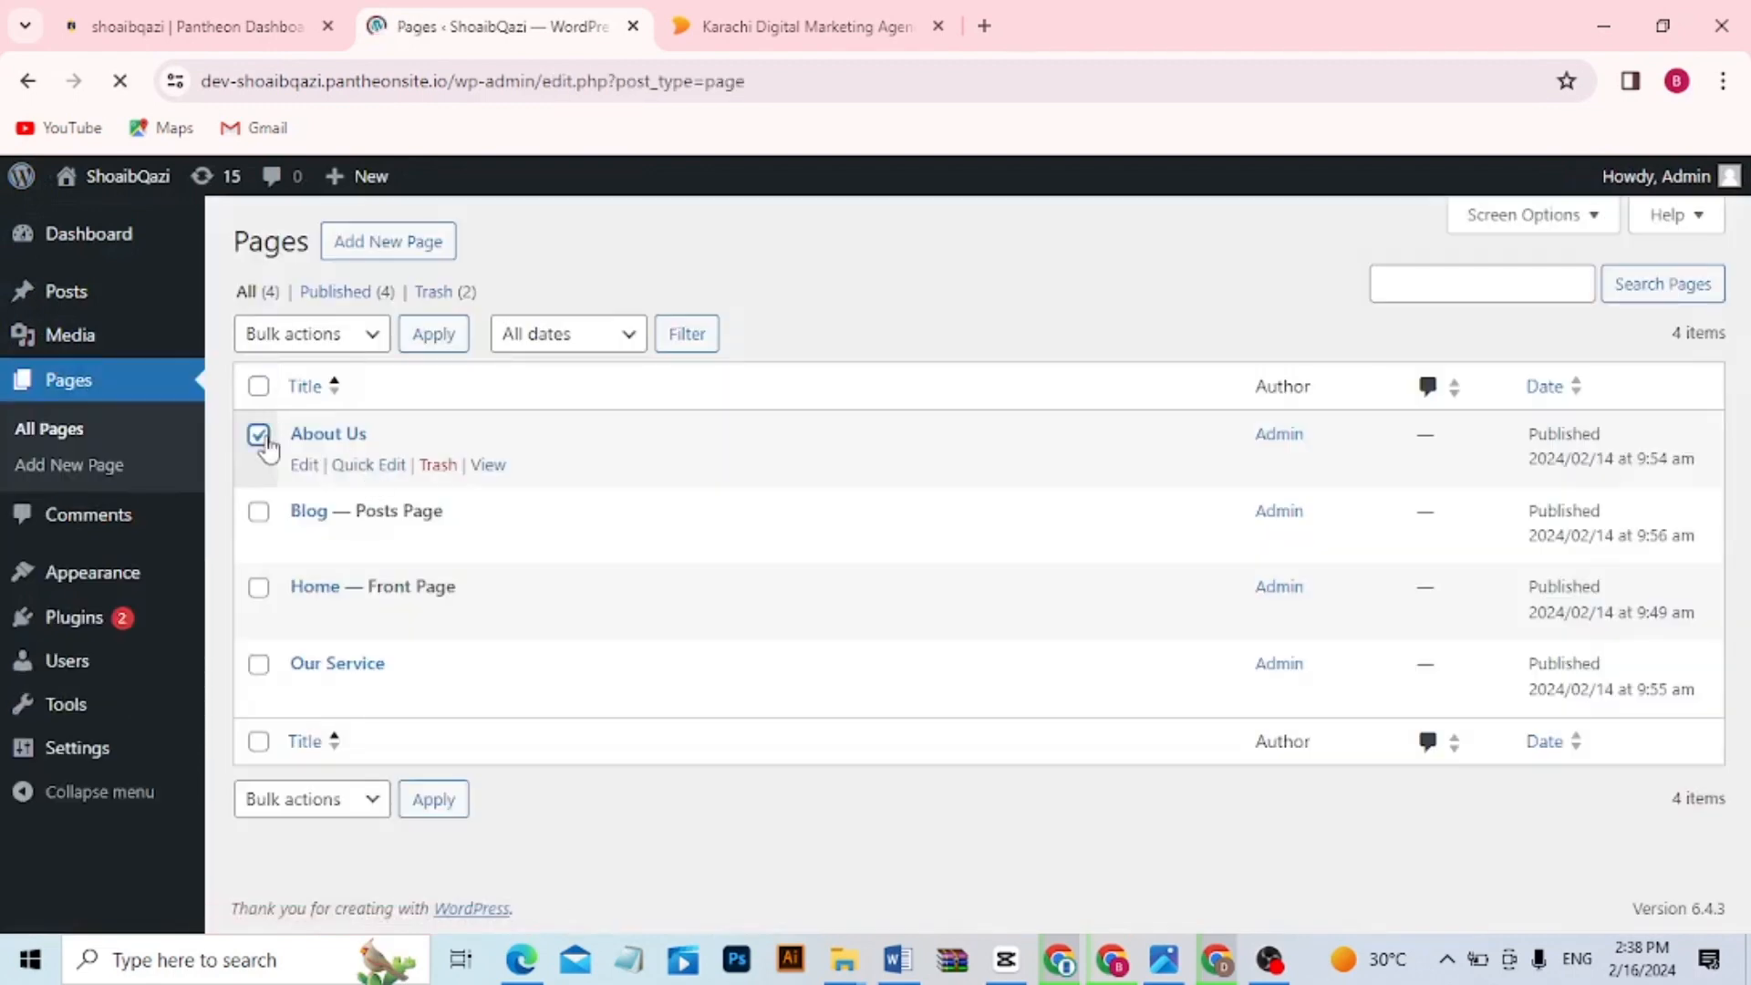
# Select the About Us, Blog, Home and Our Service pages and move them to the trash
pyautogui.click(262, 439)
pyautogui.click(261, 516)
pyautogui.click(259, 588)
pyautogui.click(259, 664)
pyautogui.click(432, 697)
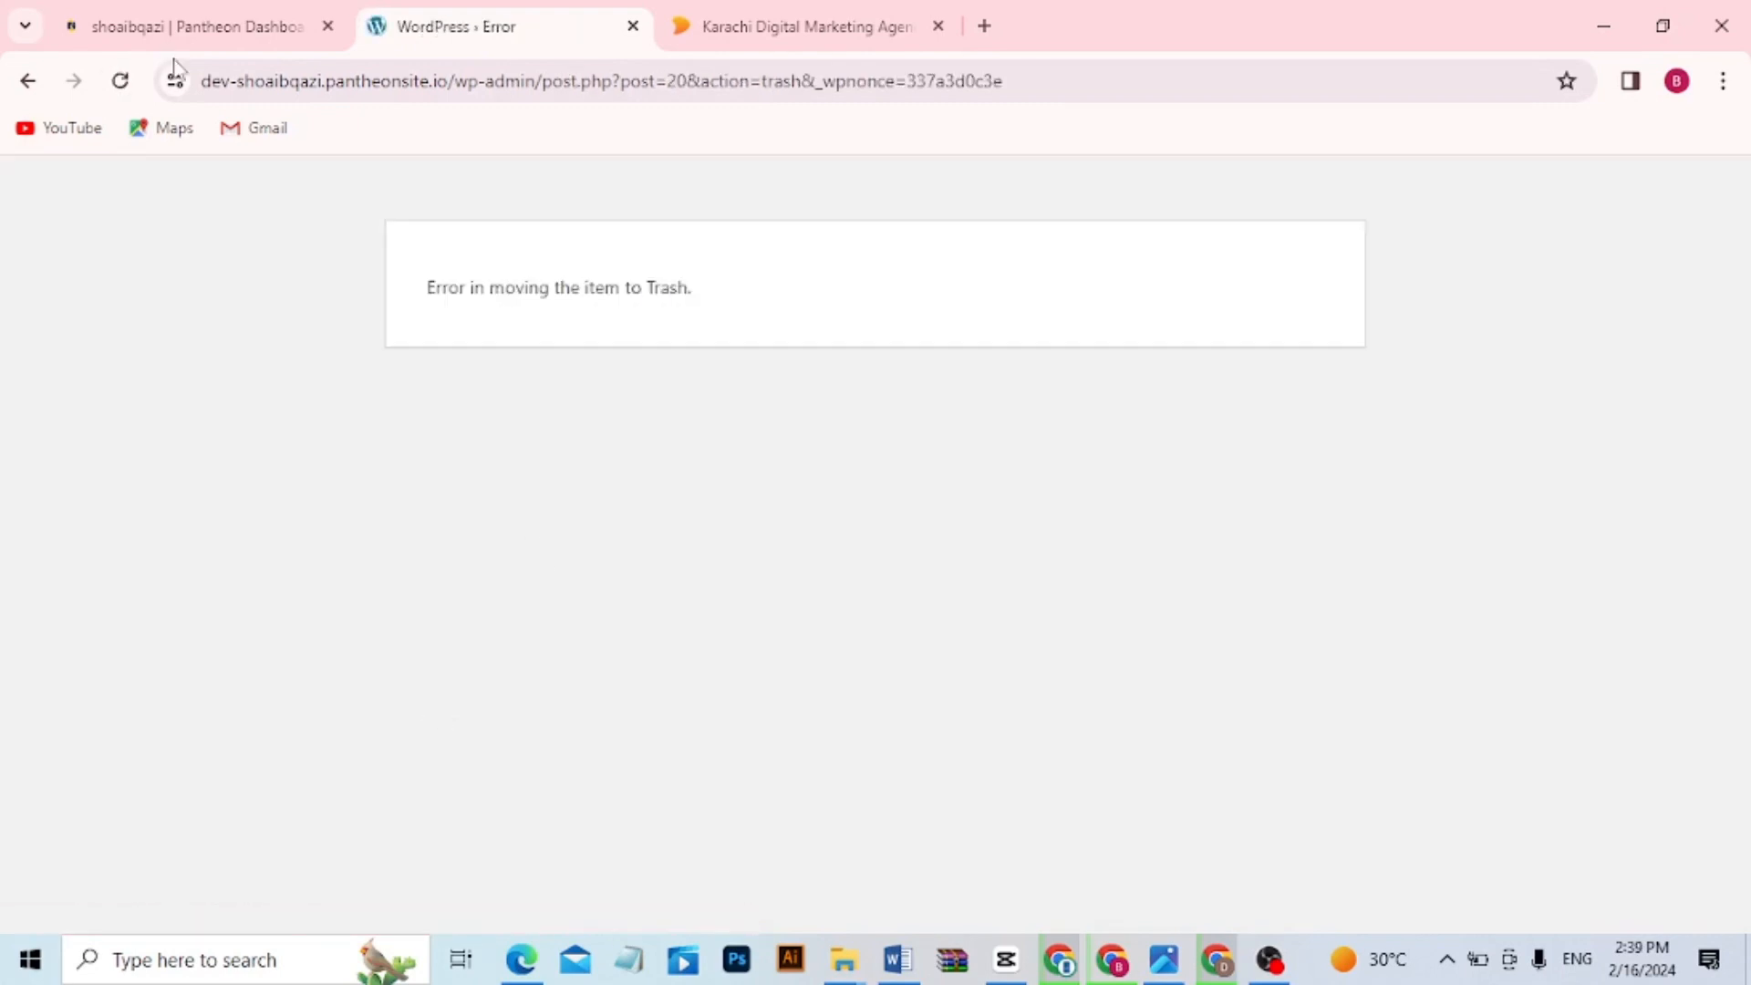
# Reopen the site from the Pantheon dashboard, return to its WordPress admin and show the list of all pages
pyautogui.click(119, 82)
pyautogui.click(223, 31)
pyautogui.click(899, 438)
pyautogui.click(938, 26)
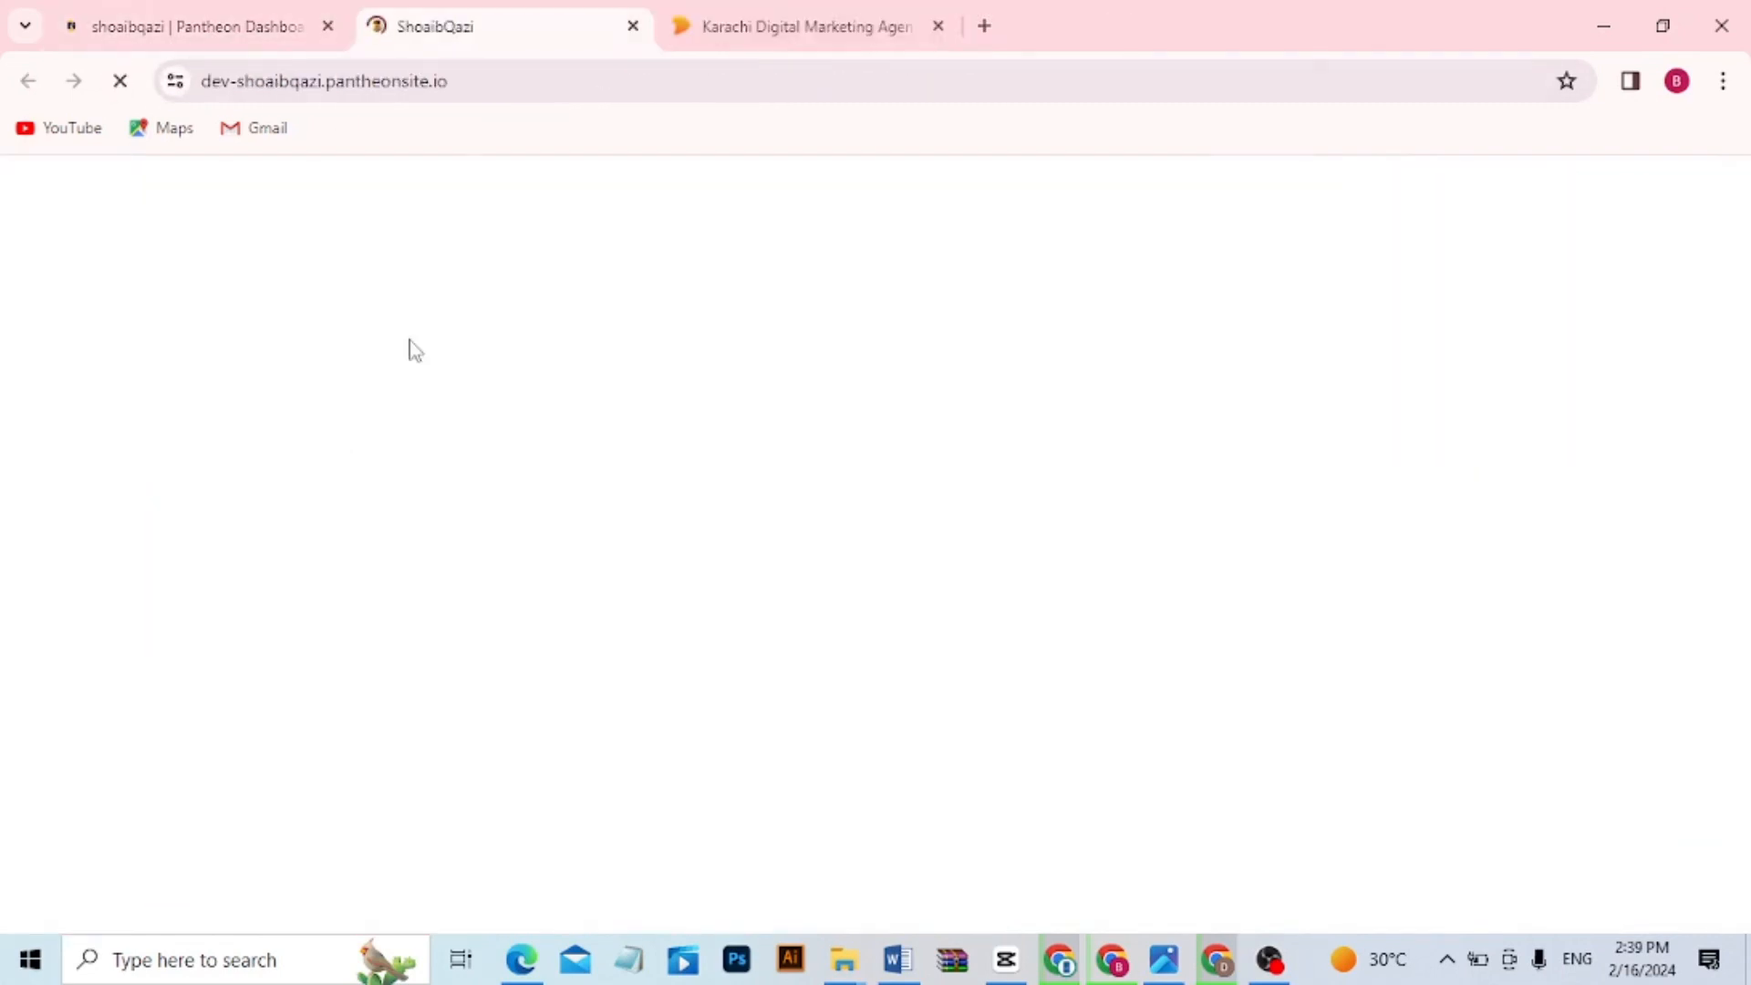
pyautogui.click(30, 177)
pyautogui.moveTo(130, 469)
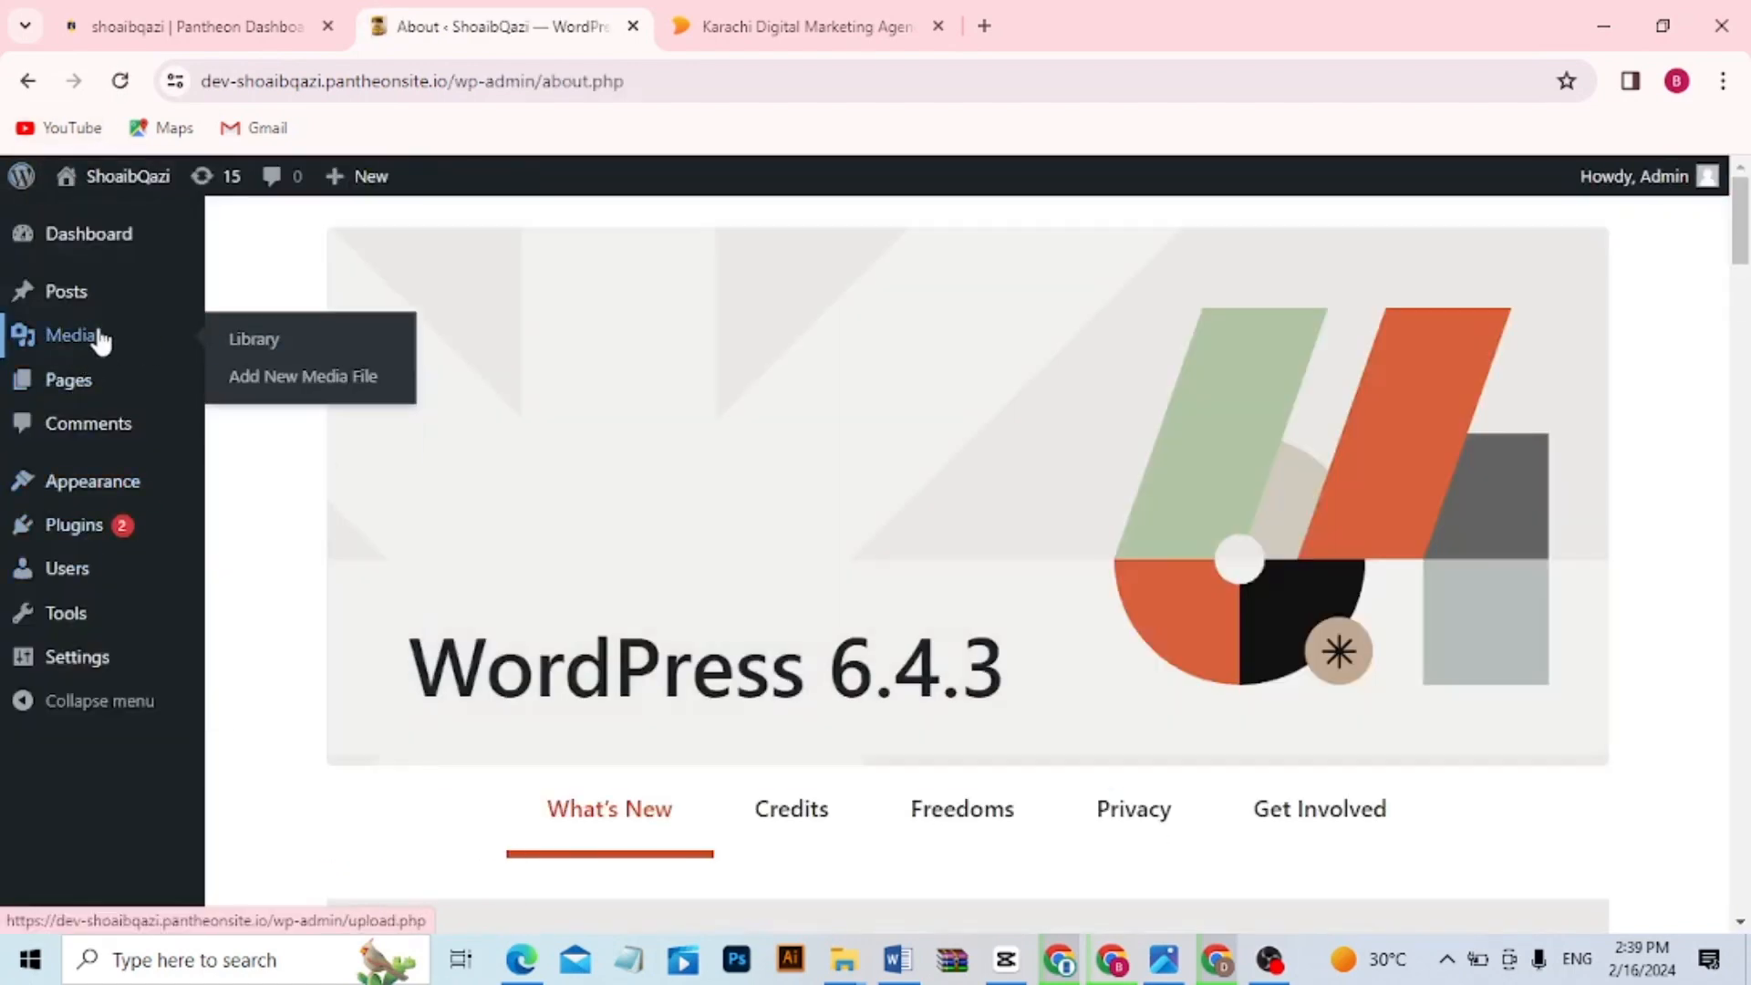
pyautogui.click(82, 379)
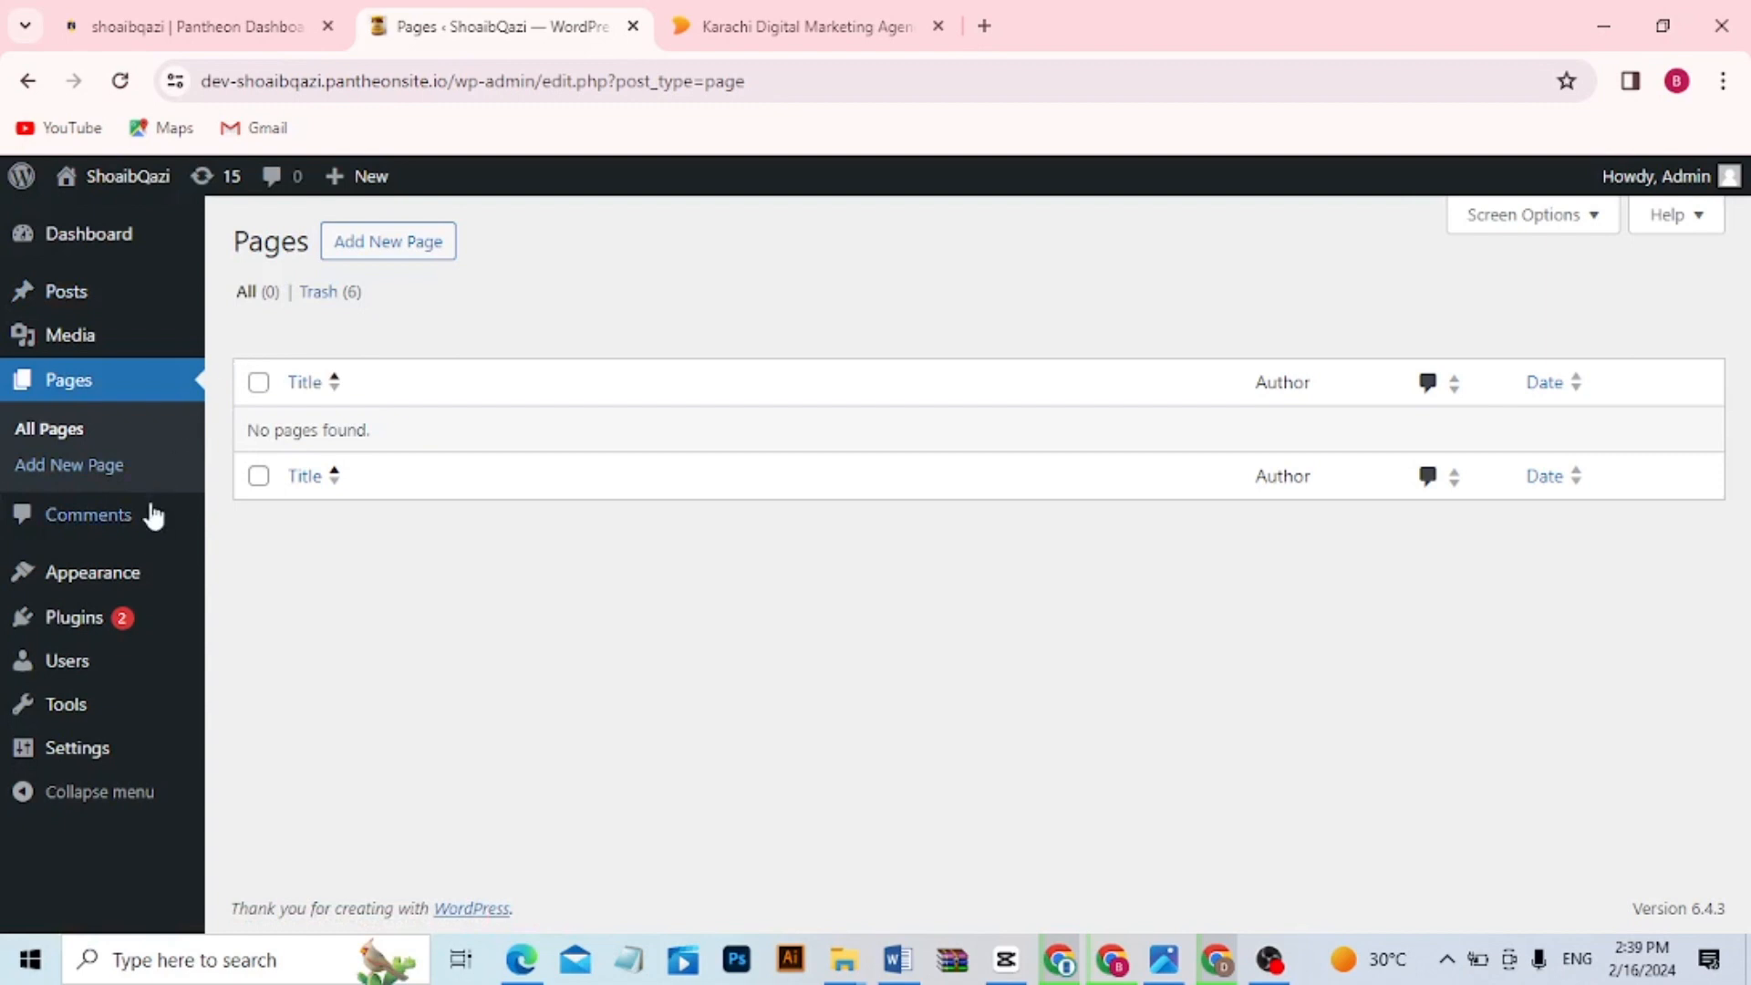
# Open the installed themes and go to the page for adding a new theme
pyautogui.moveTo(113, 591)
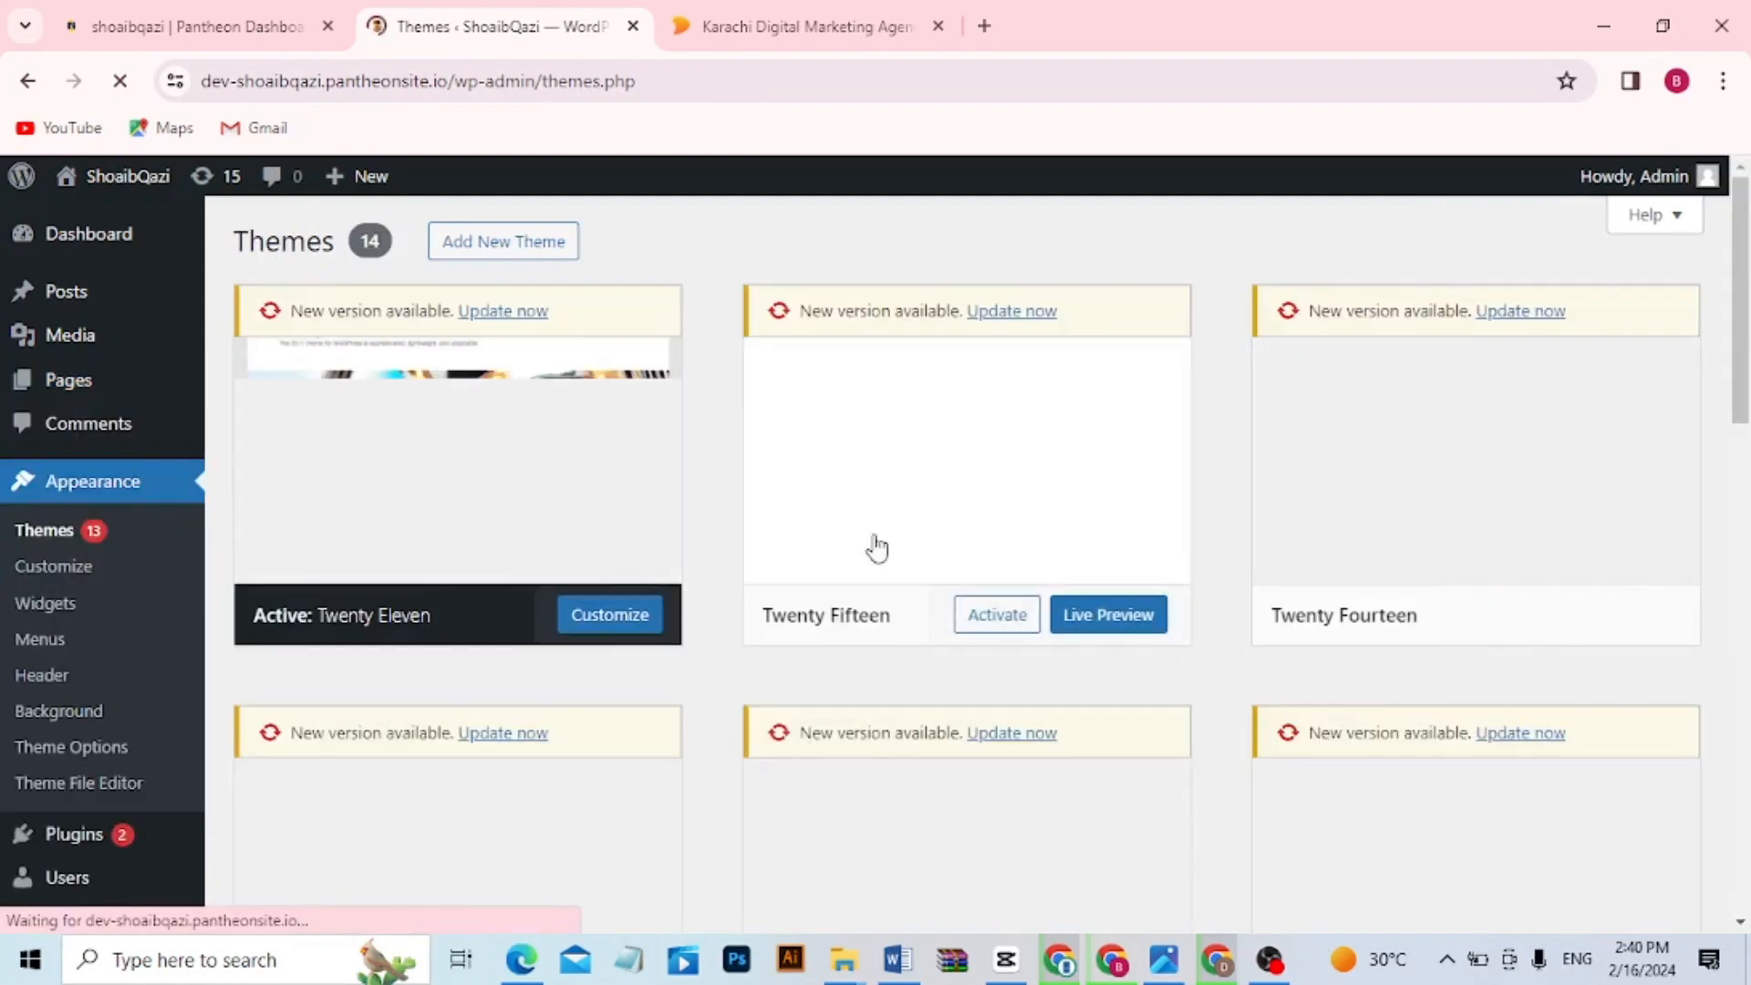
pyautogui.moveTo(1746, 364); pyautogui.dragTo(1748, 315)
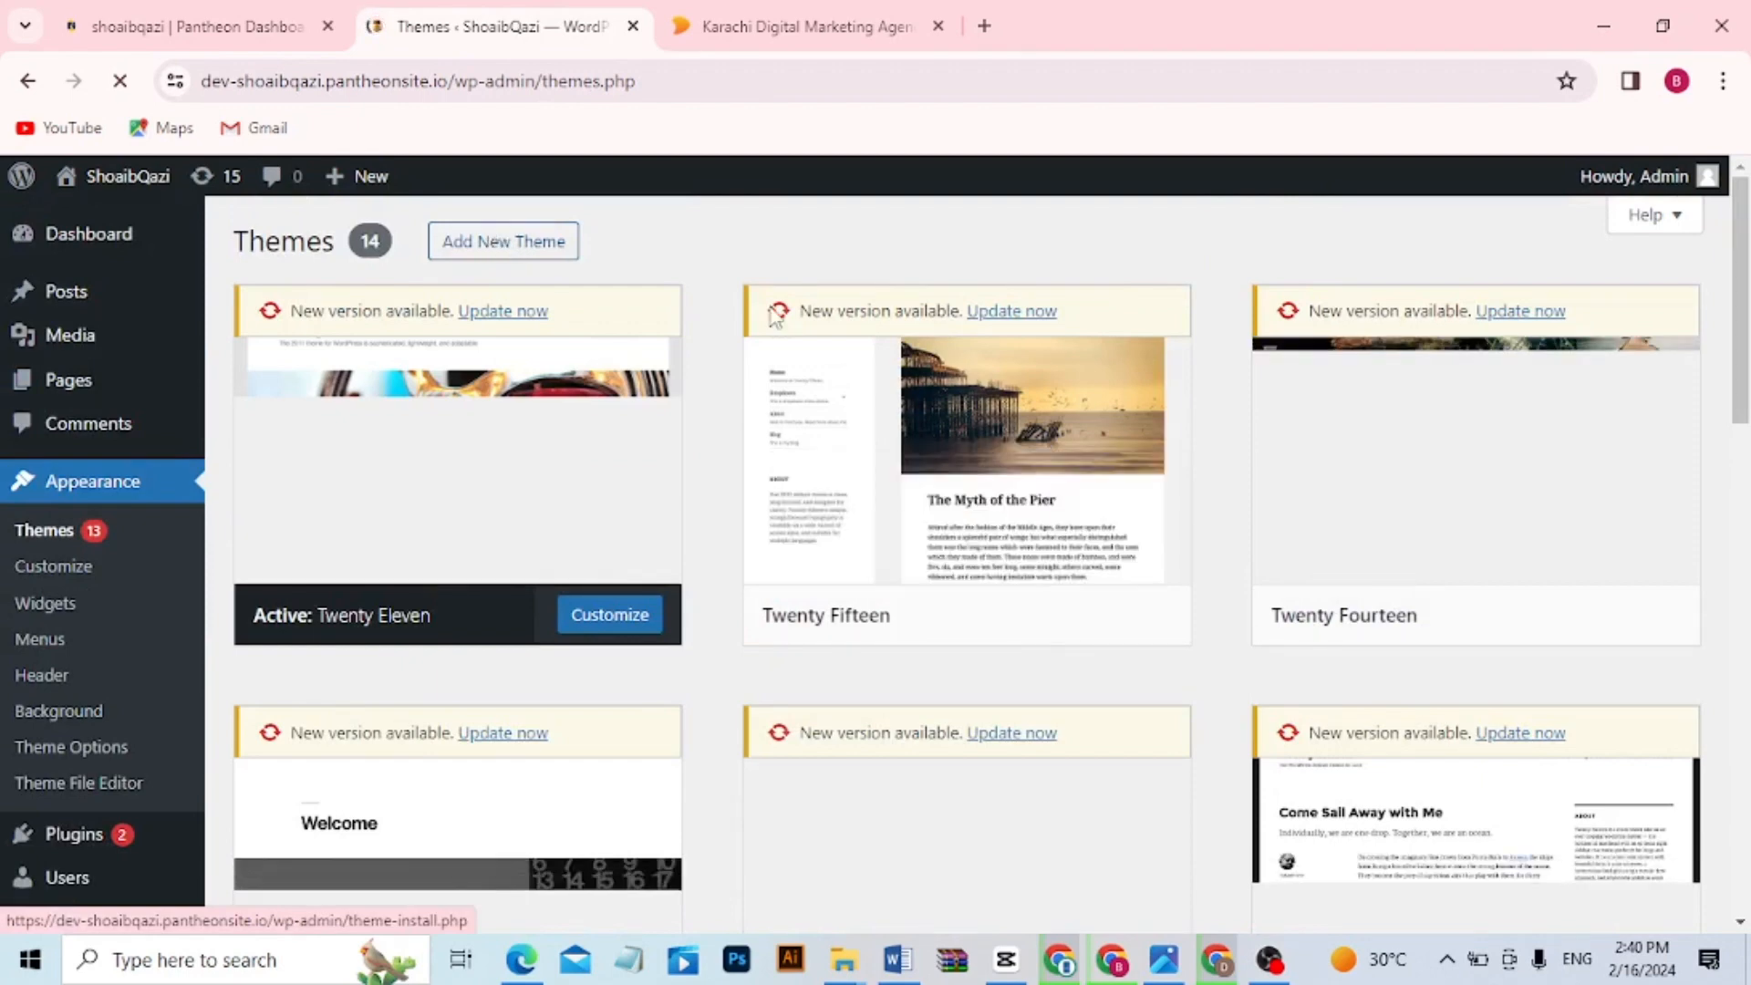
pyautogui.moveTo(1090, 605)
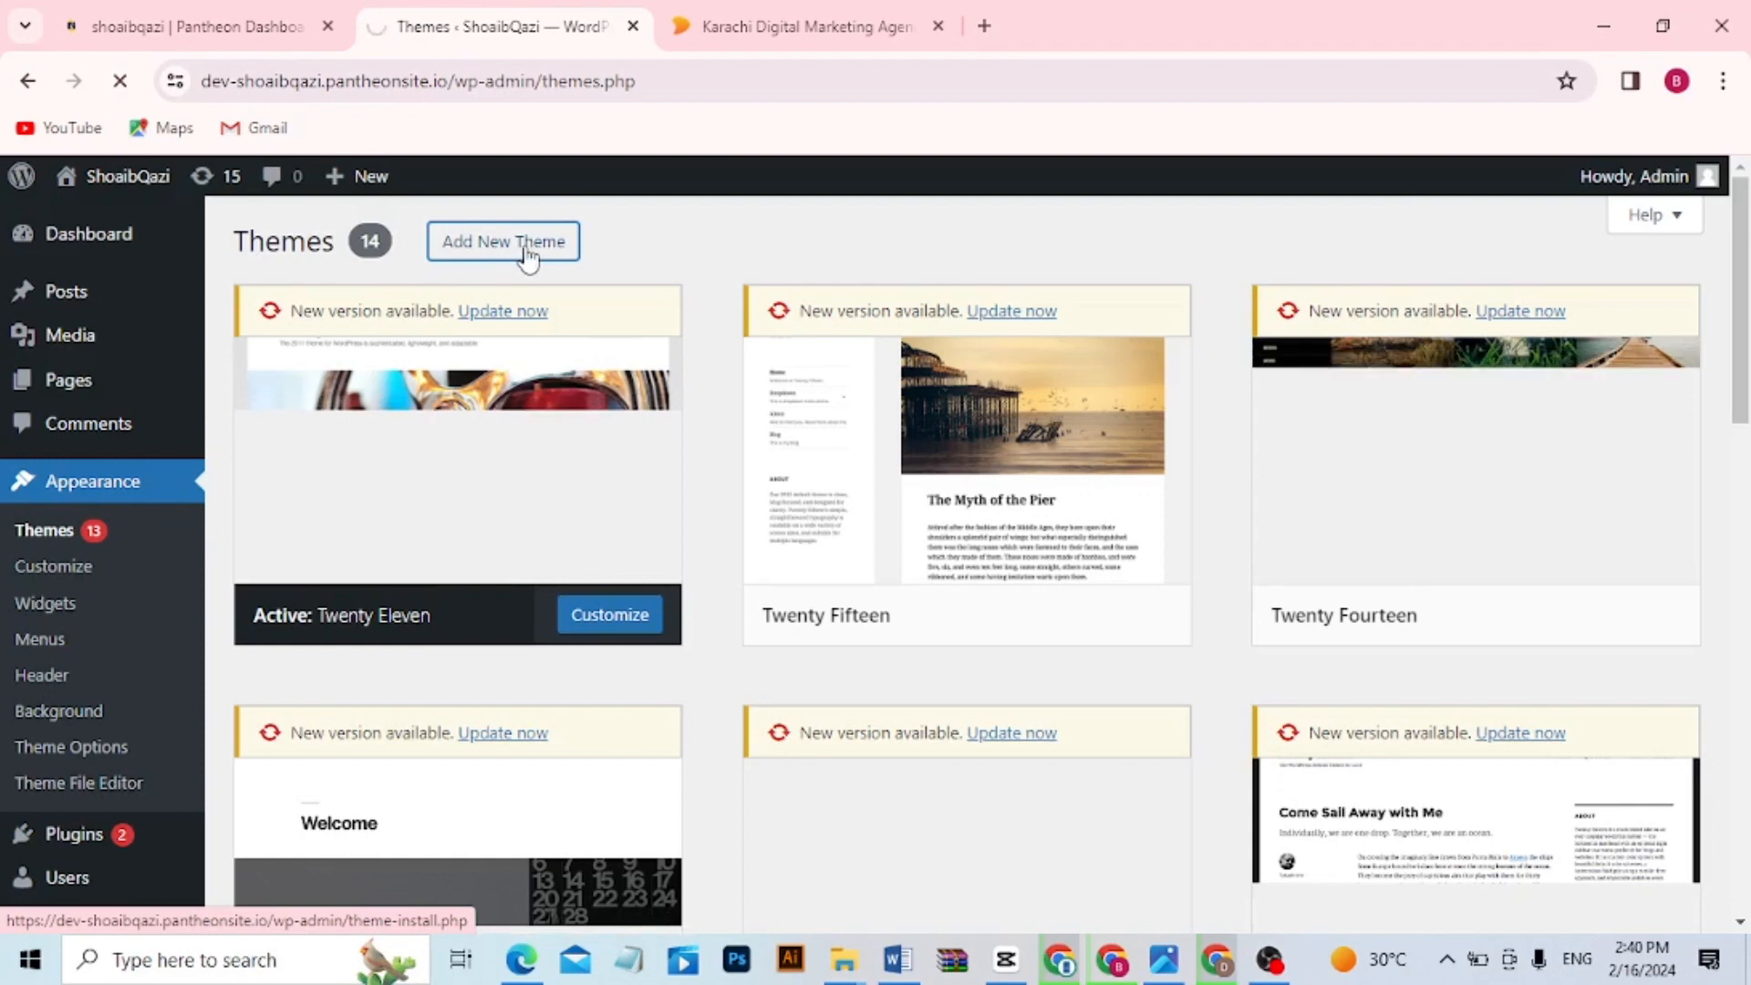
pyautogui.click(527, 257)
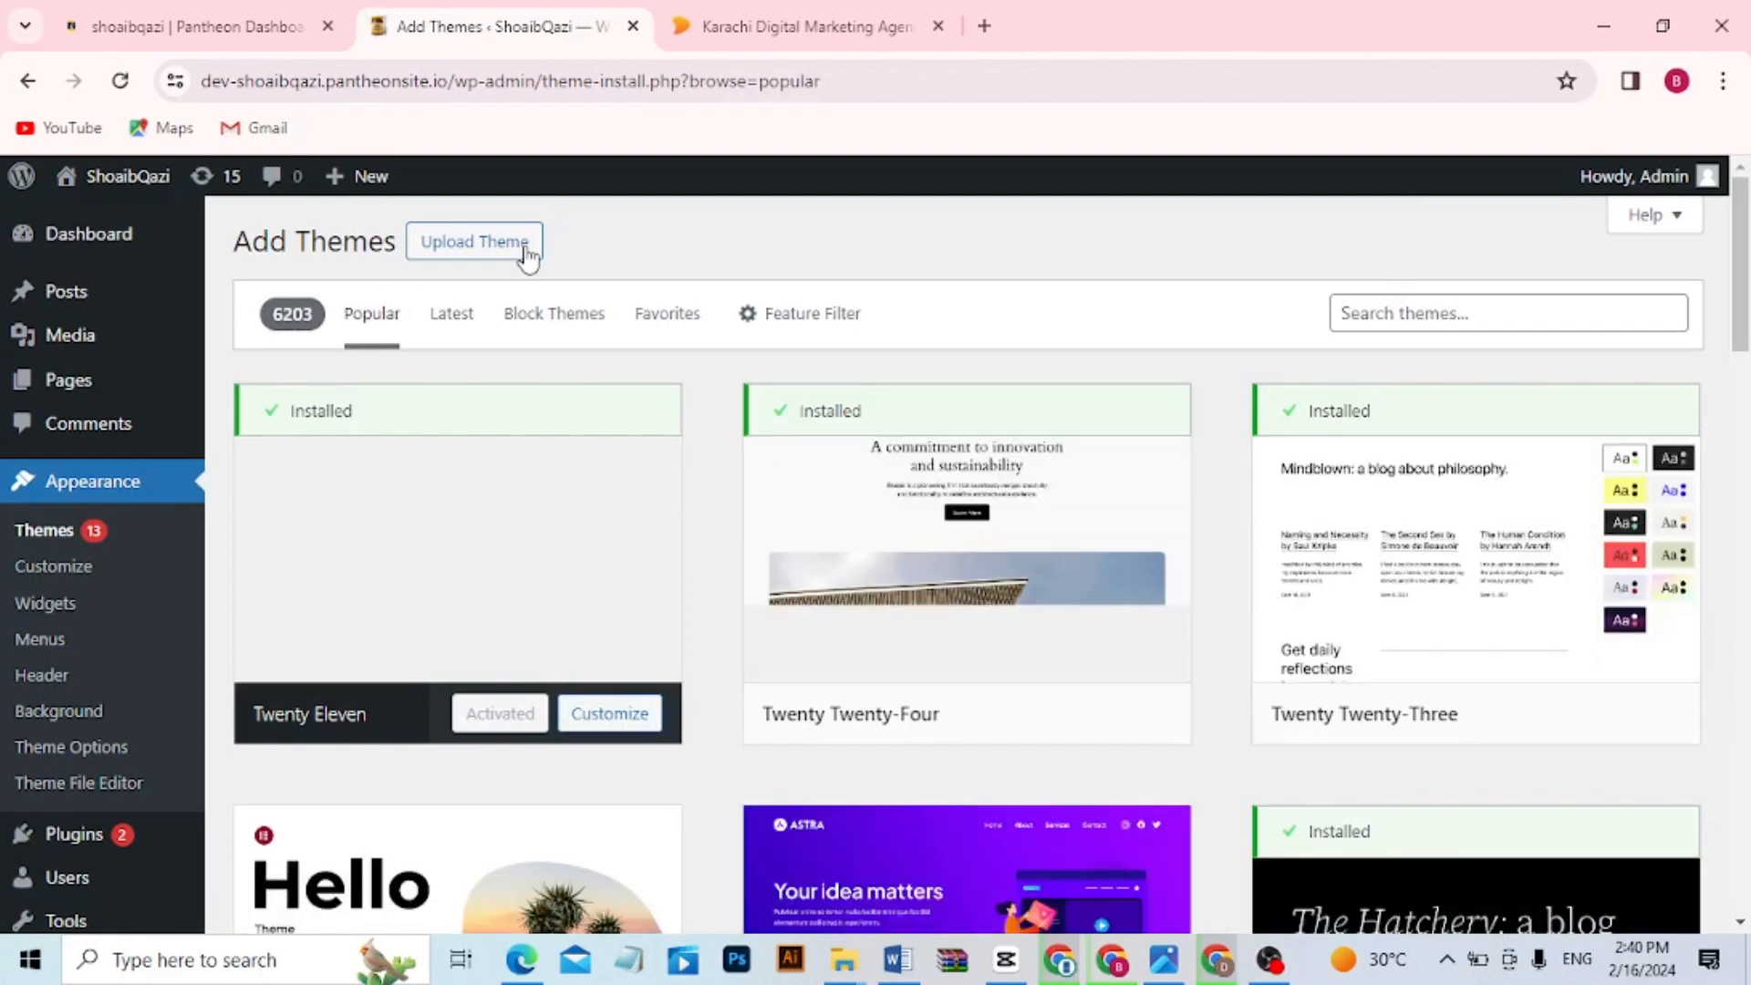
# Search the theme directory for Astra, then install and activate the Astra theme
pyautogui.moveTo(1743, 228); pyautogui.dragTo(1744, 283)
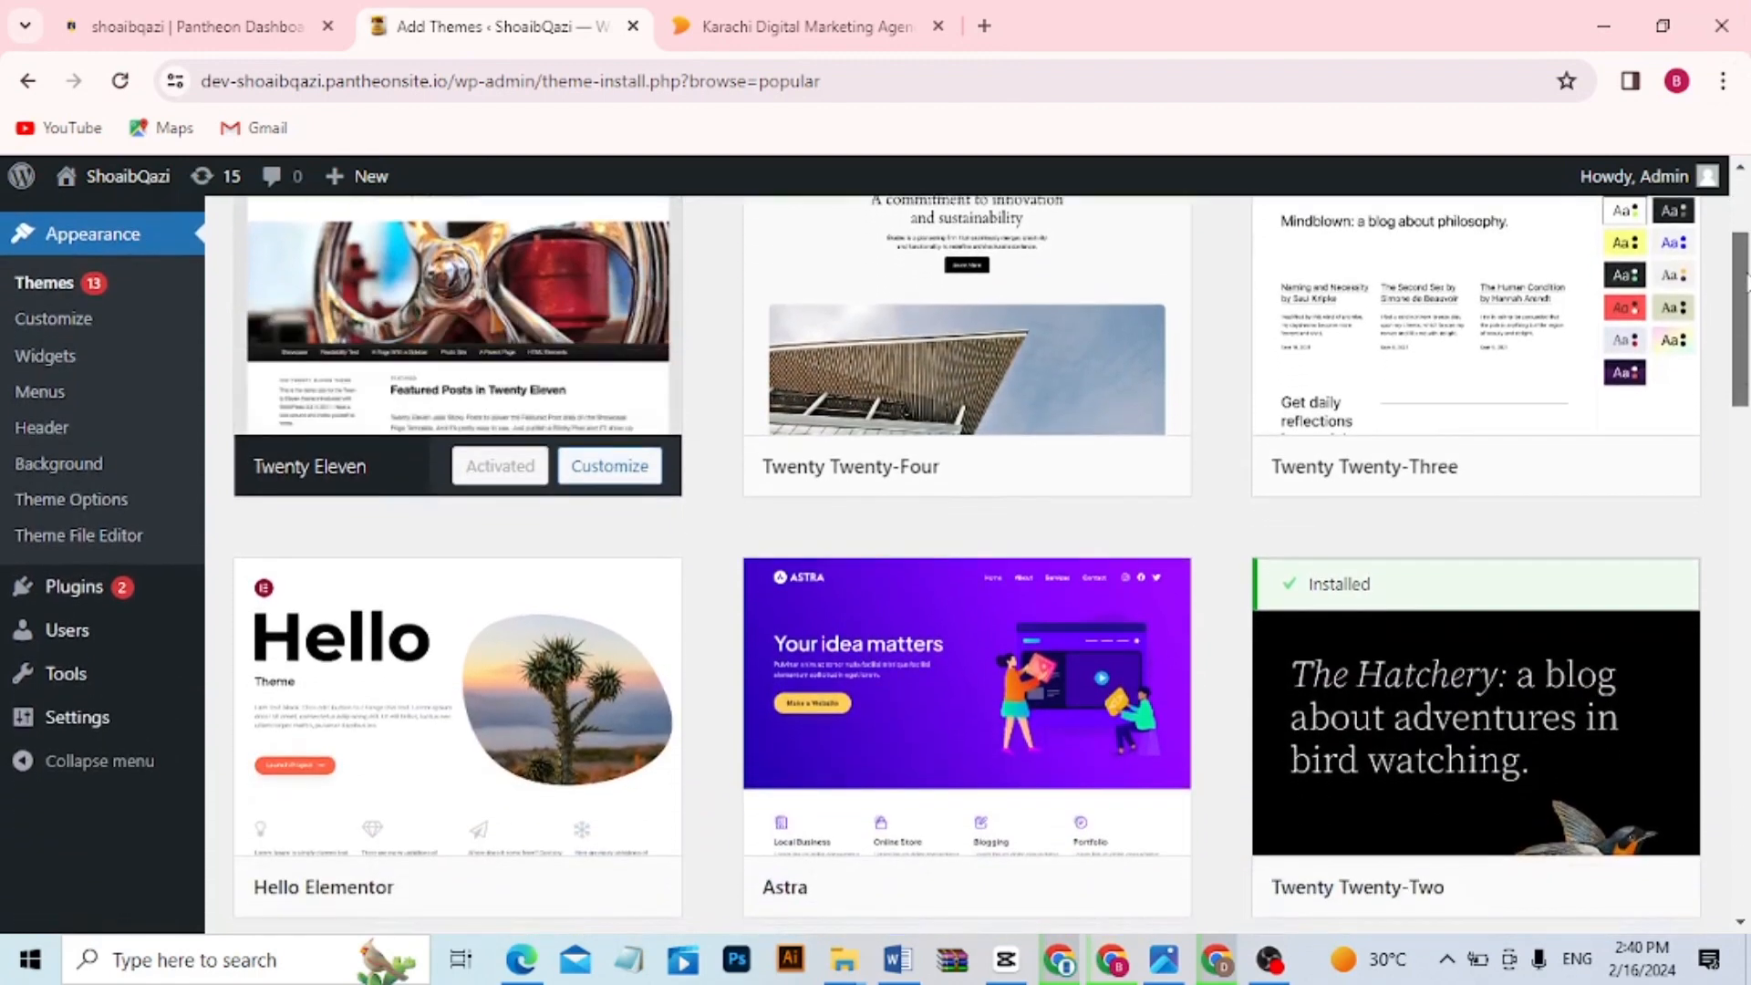
pyautogui.moveTo(1466, 325)
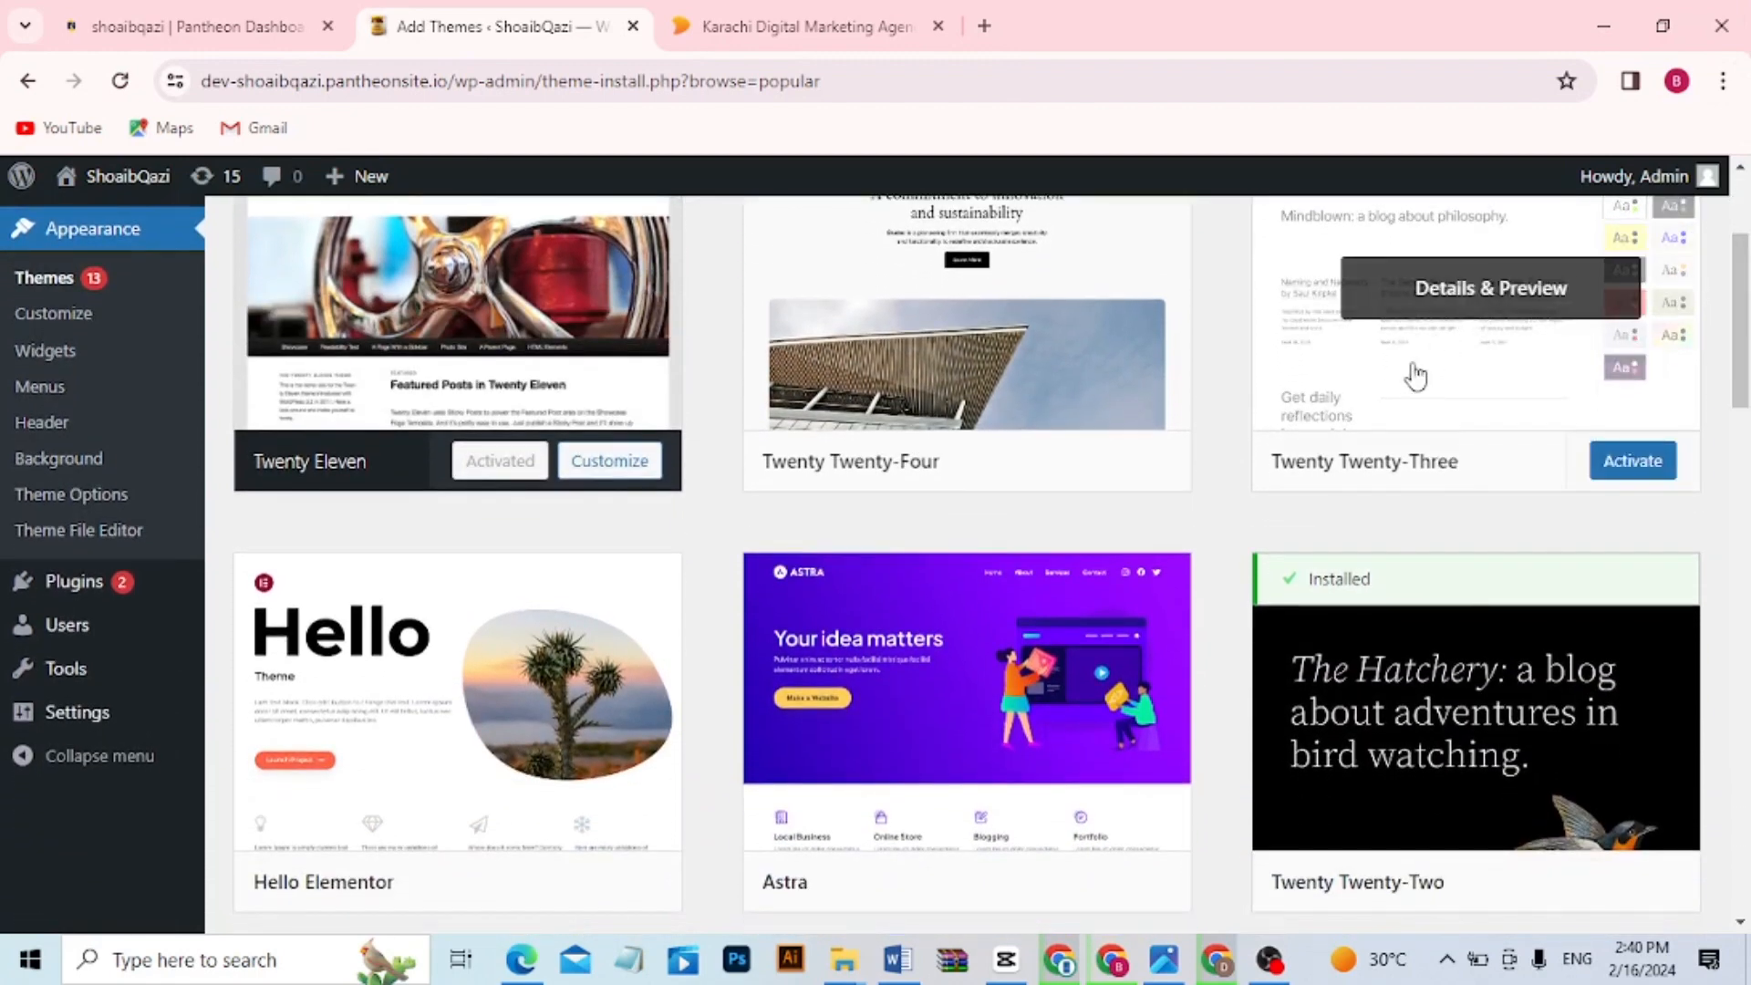
pyautogui.moveTo(803, 796)
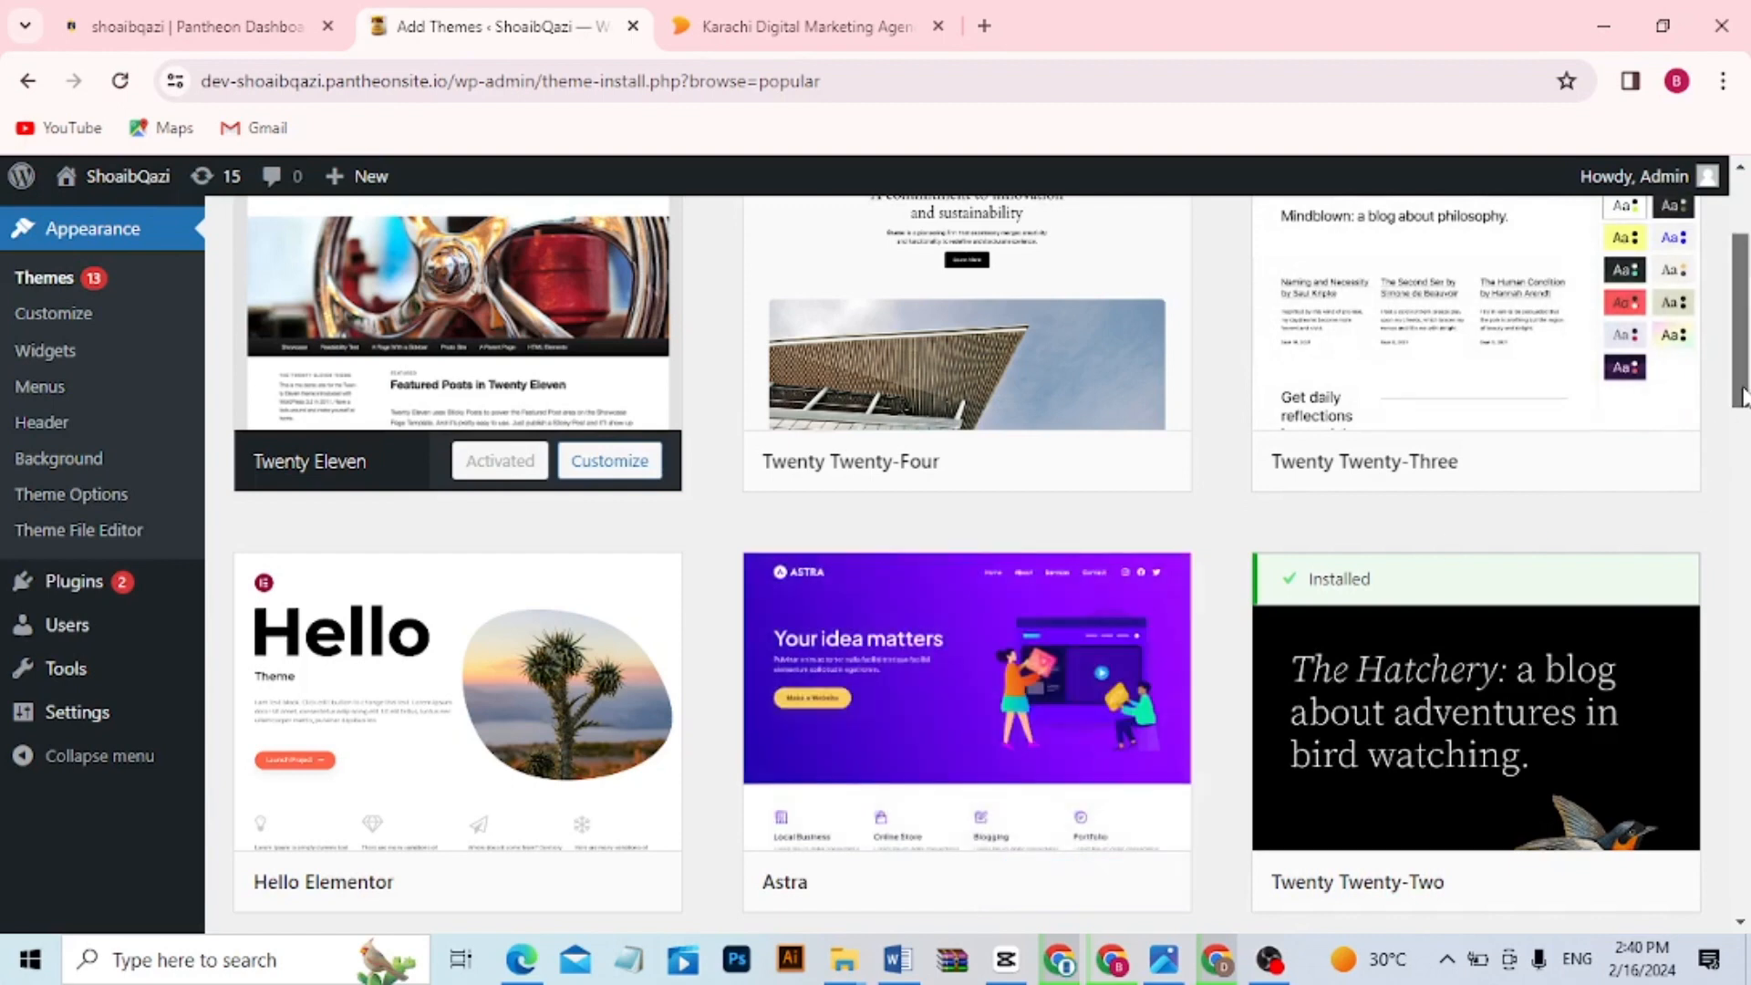
pyautogui.scroll(-1, 1742, 418)
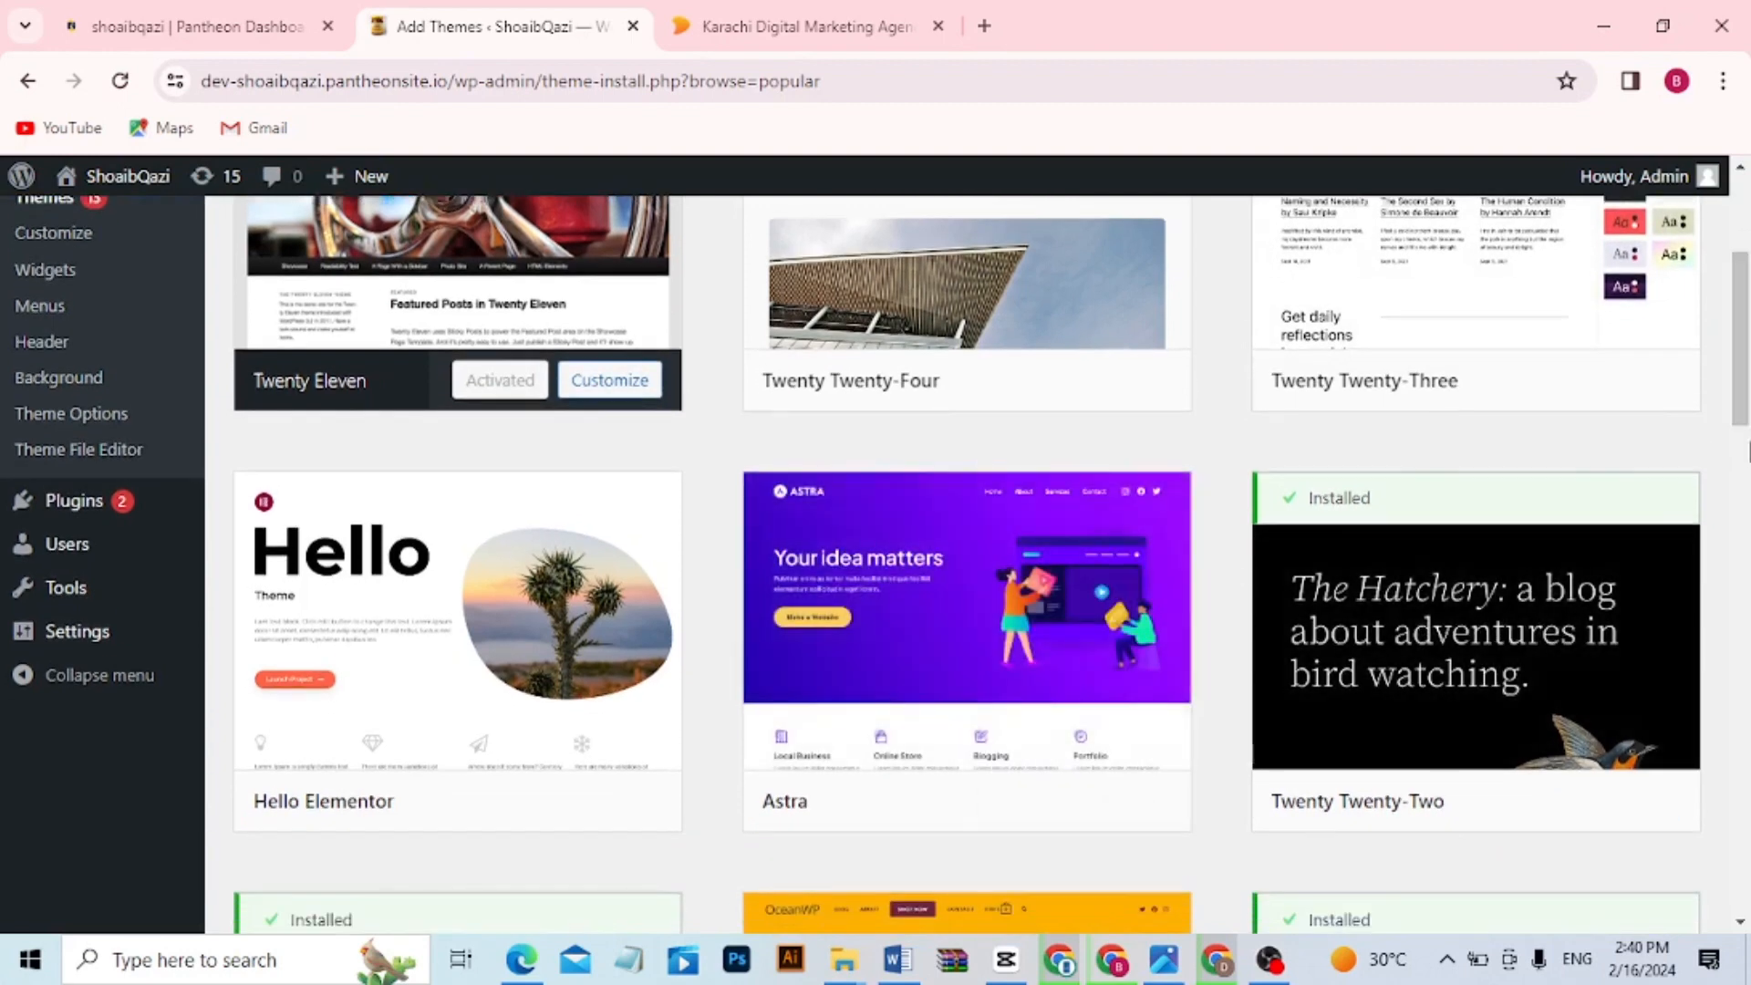
pyautogui.moveTo(1746, 385); pyautogui.dragTo(1744, 288)
pyautogui.click(1441, 323)
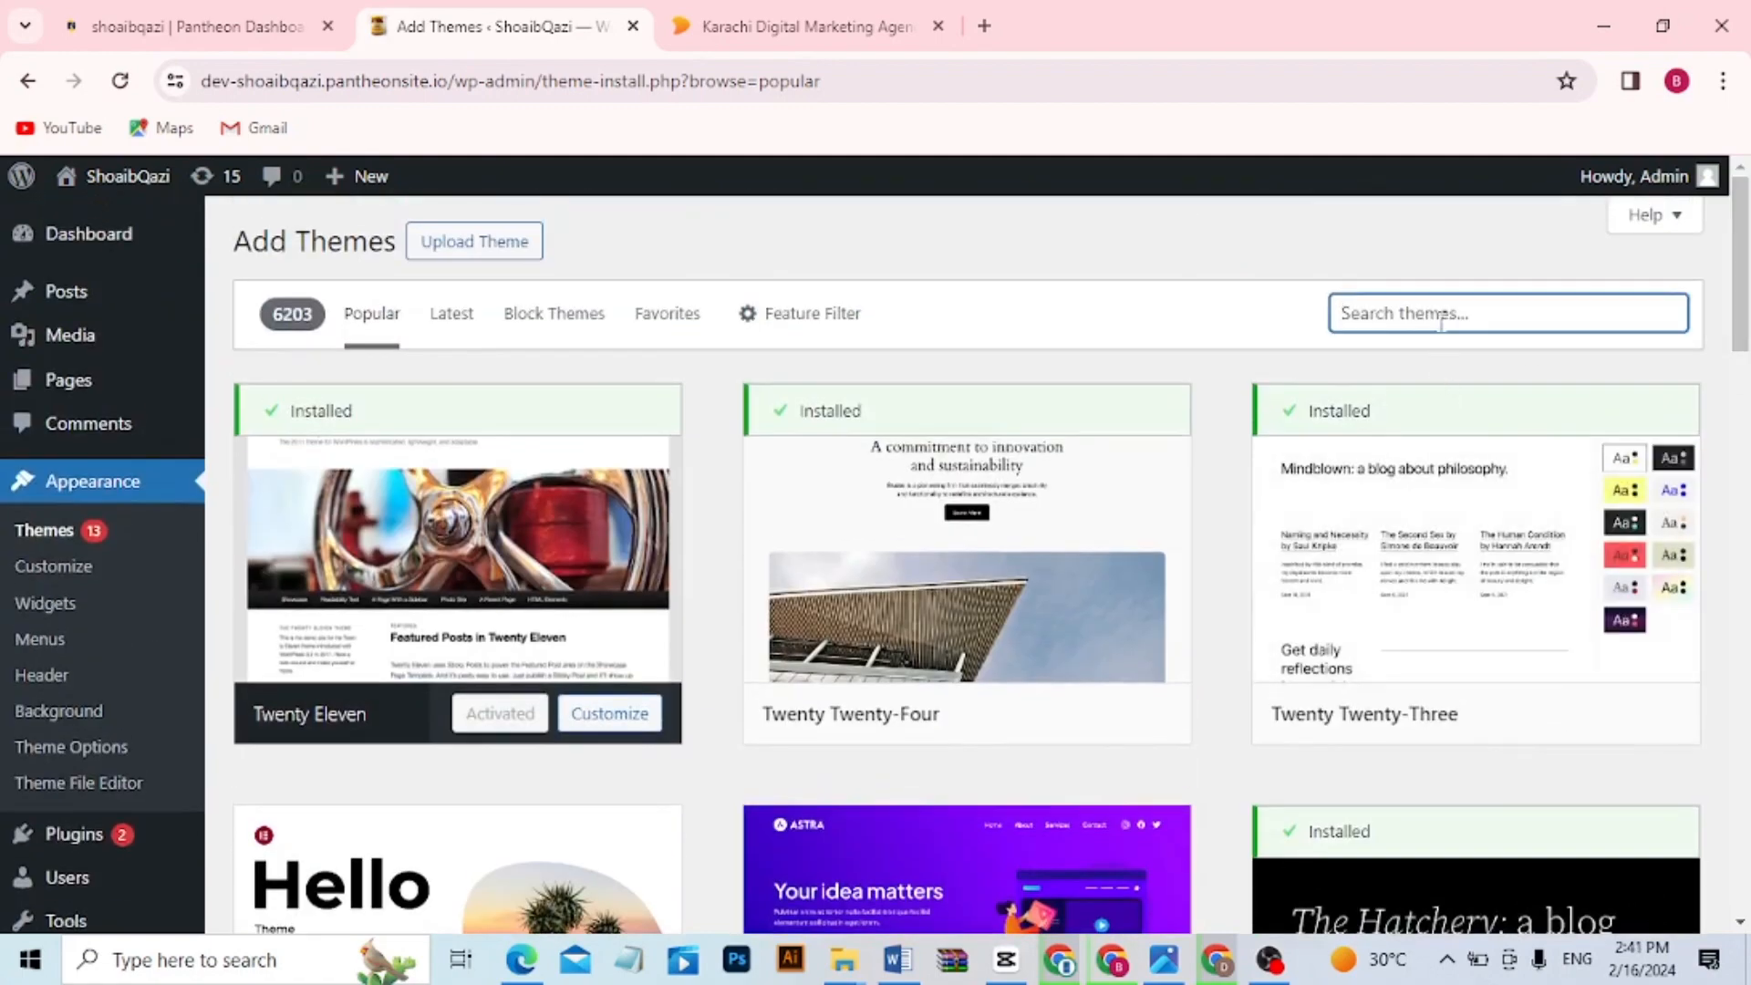
pyautogui.write('Astra')
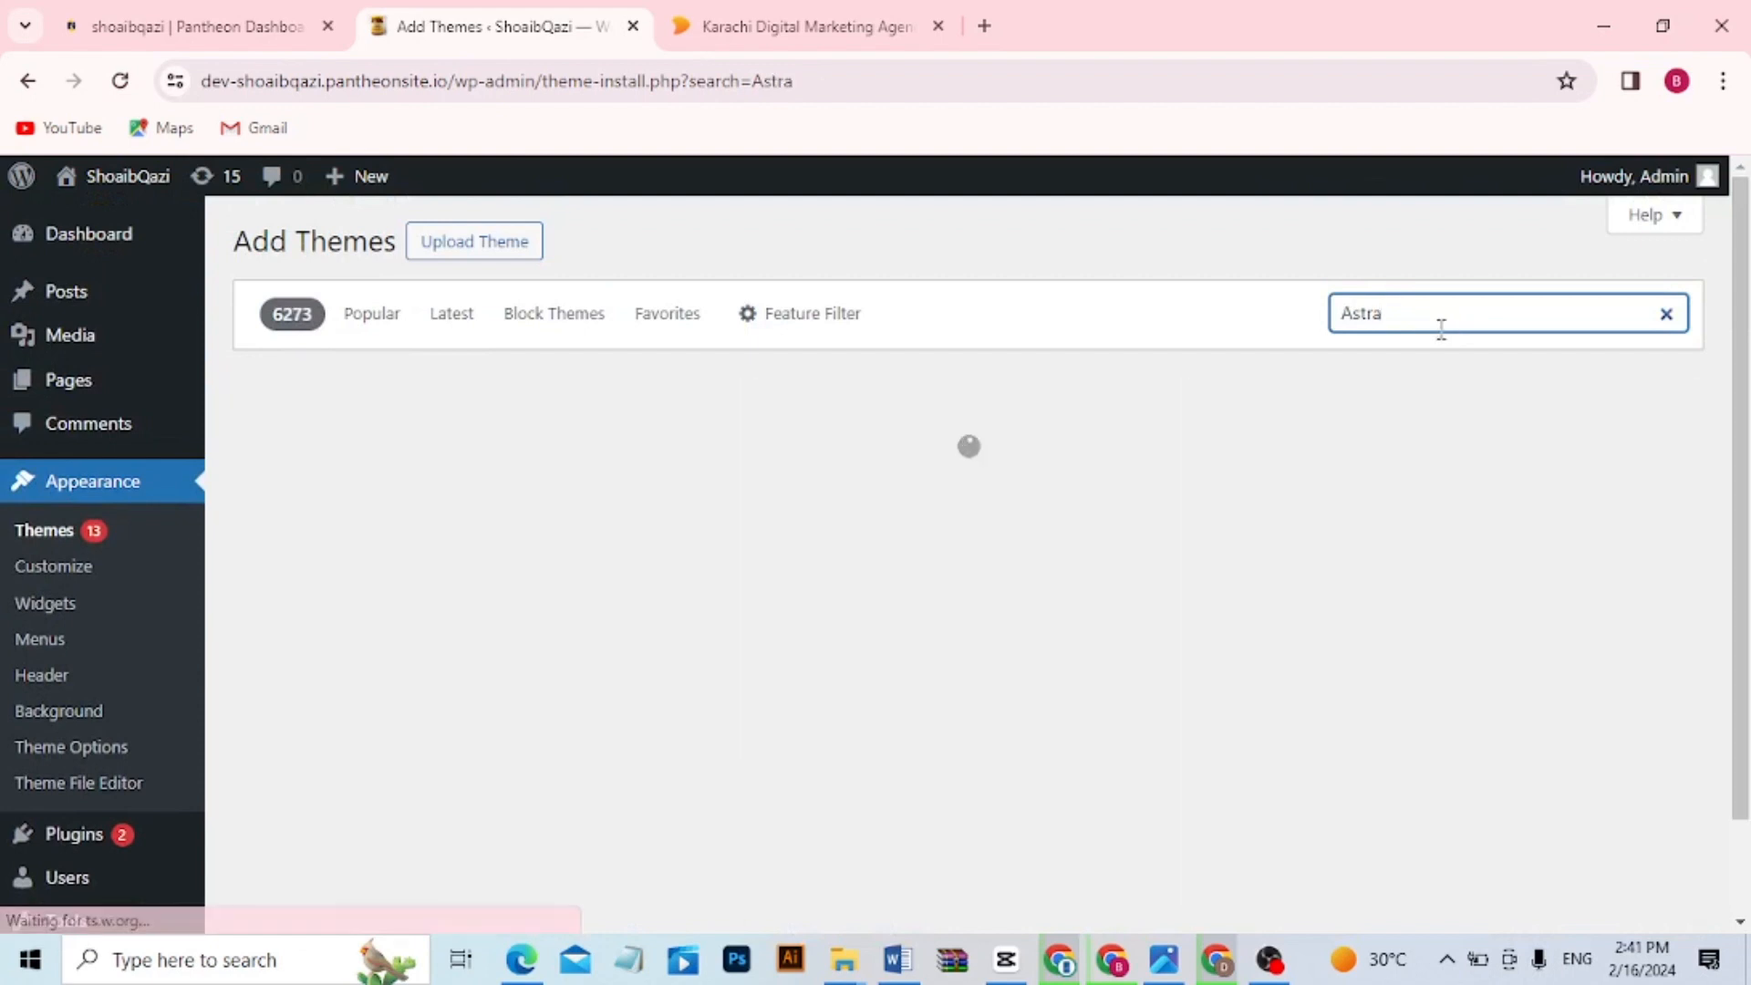
pyautogui.moveTo(500, 557)
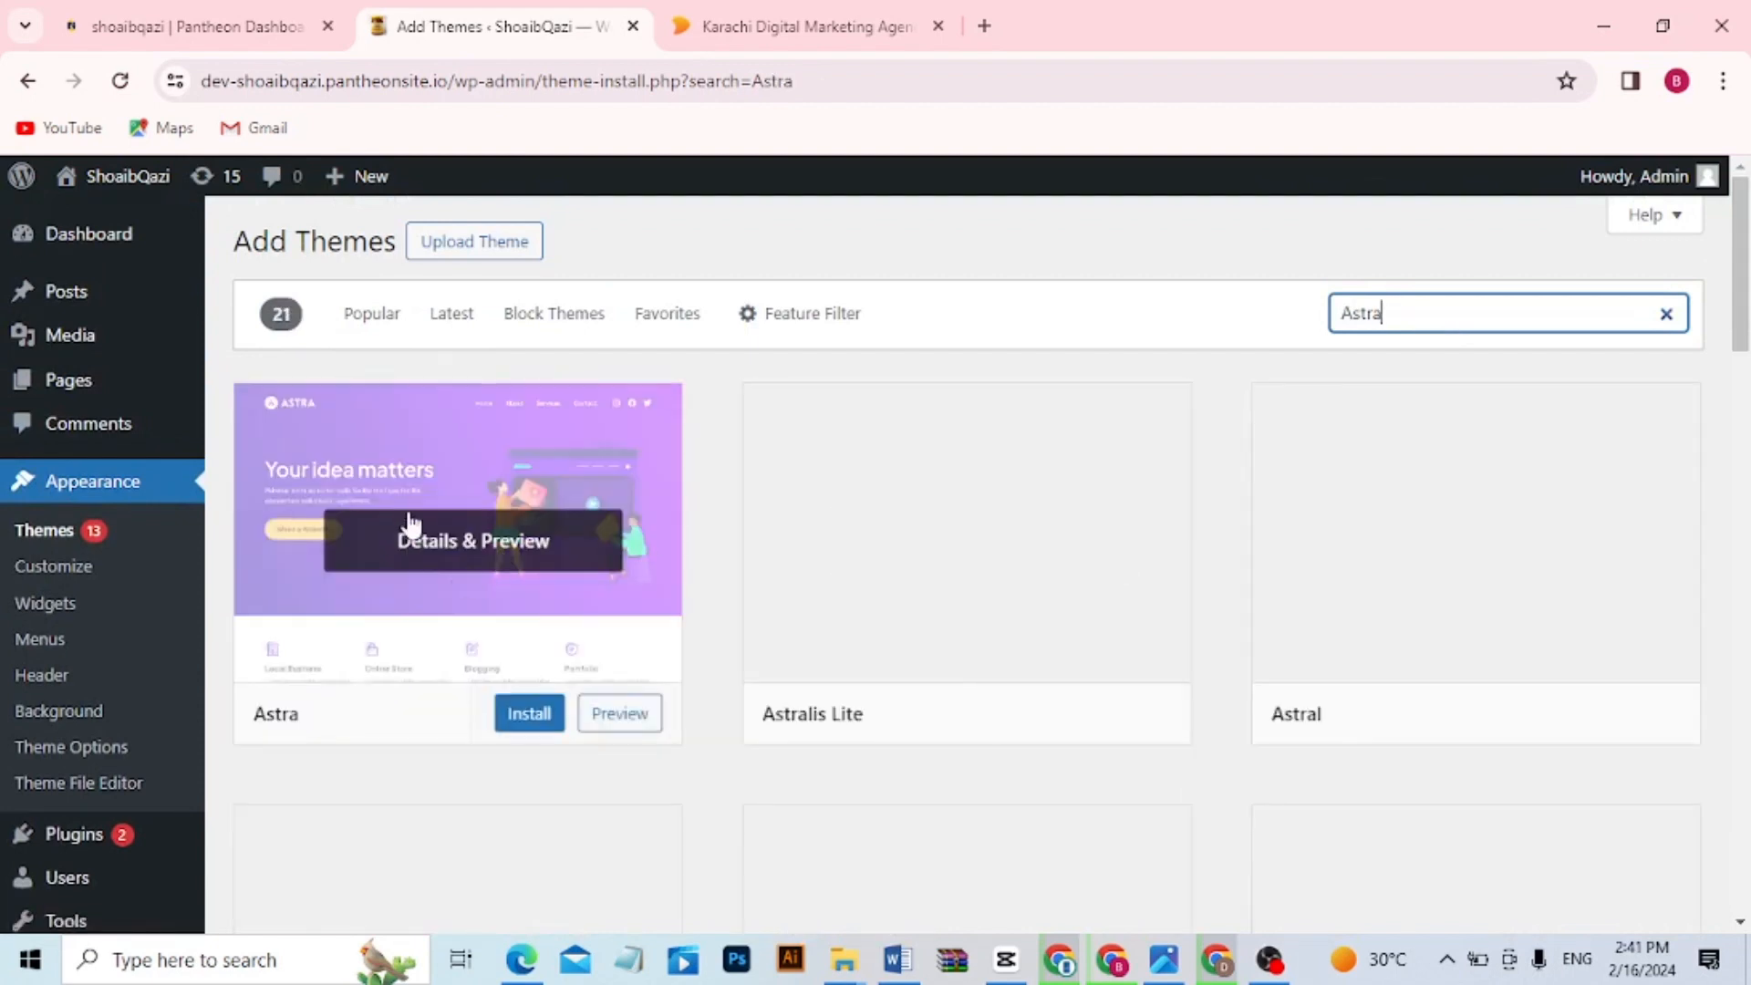
pyautogui.click(526, 715)
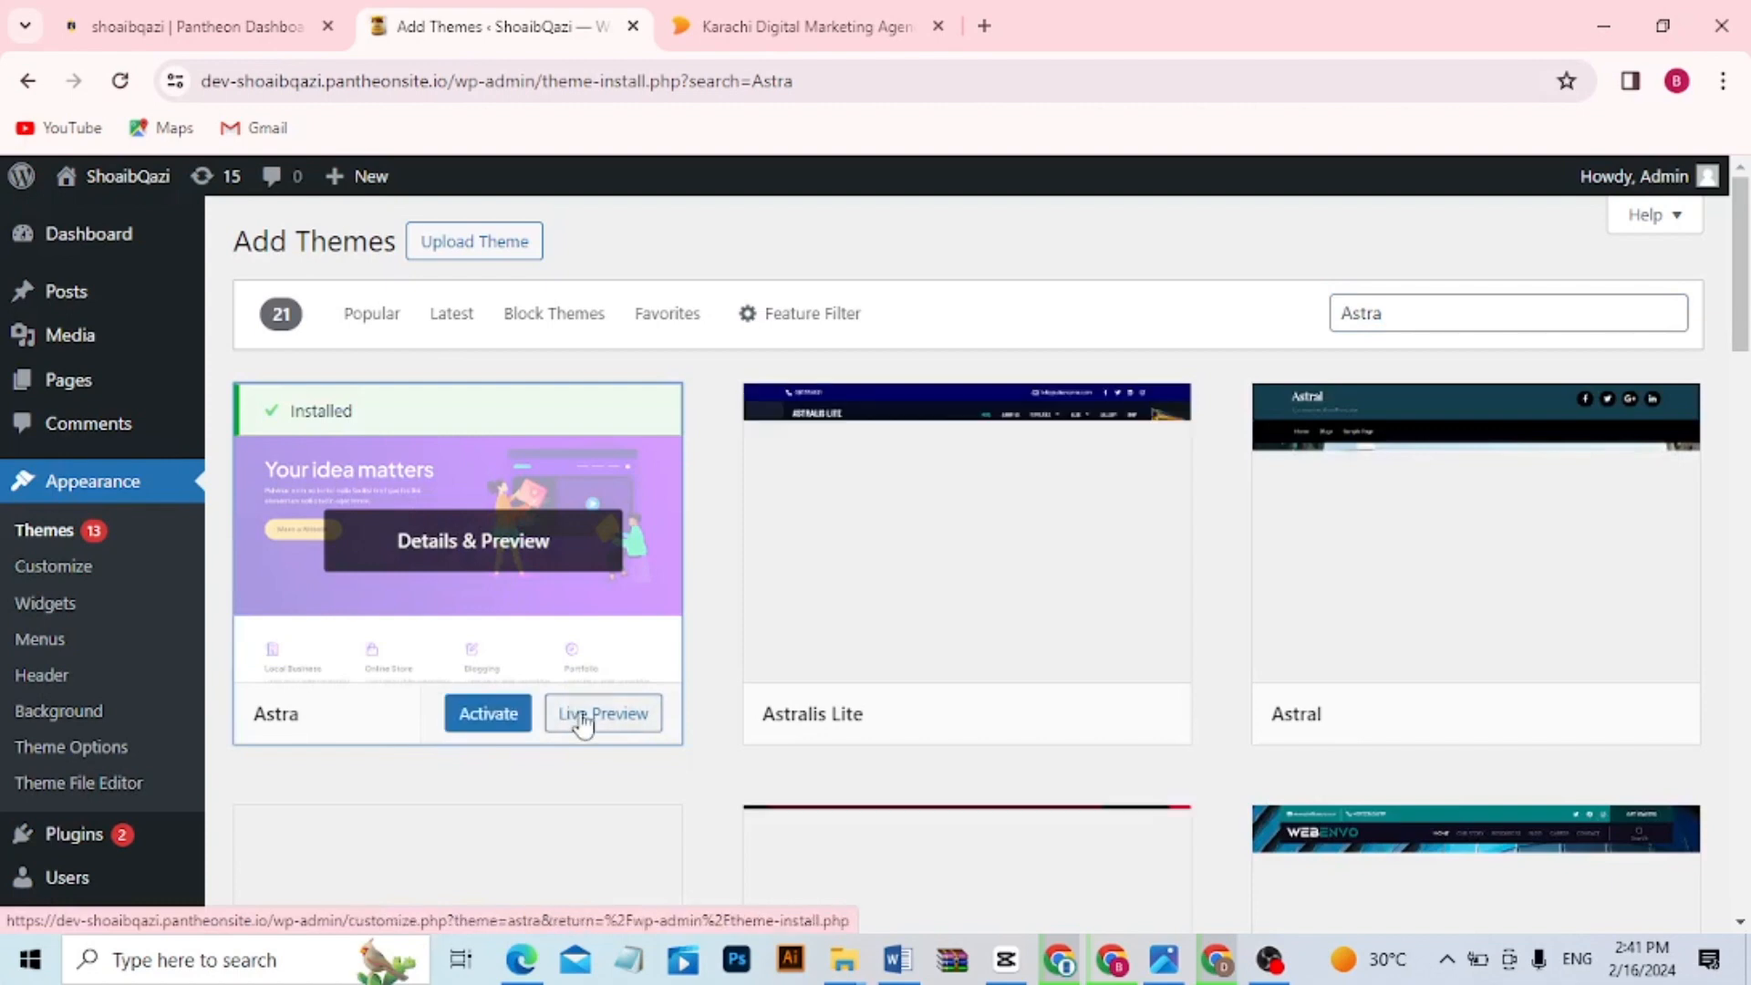
pyautogui.click(515, 724)
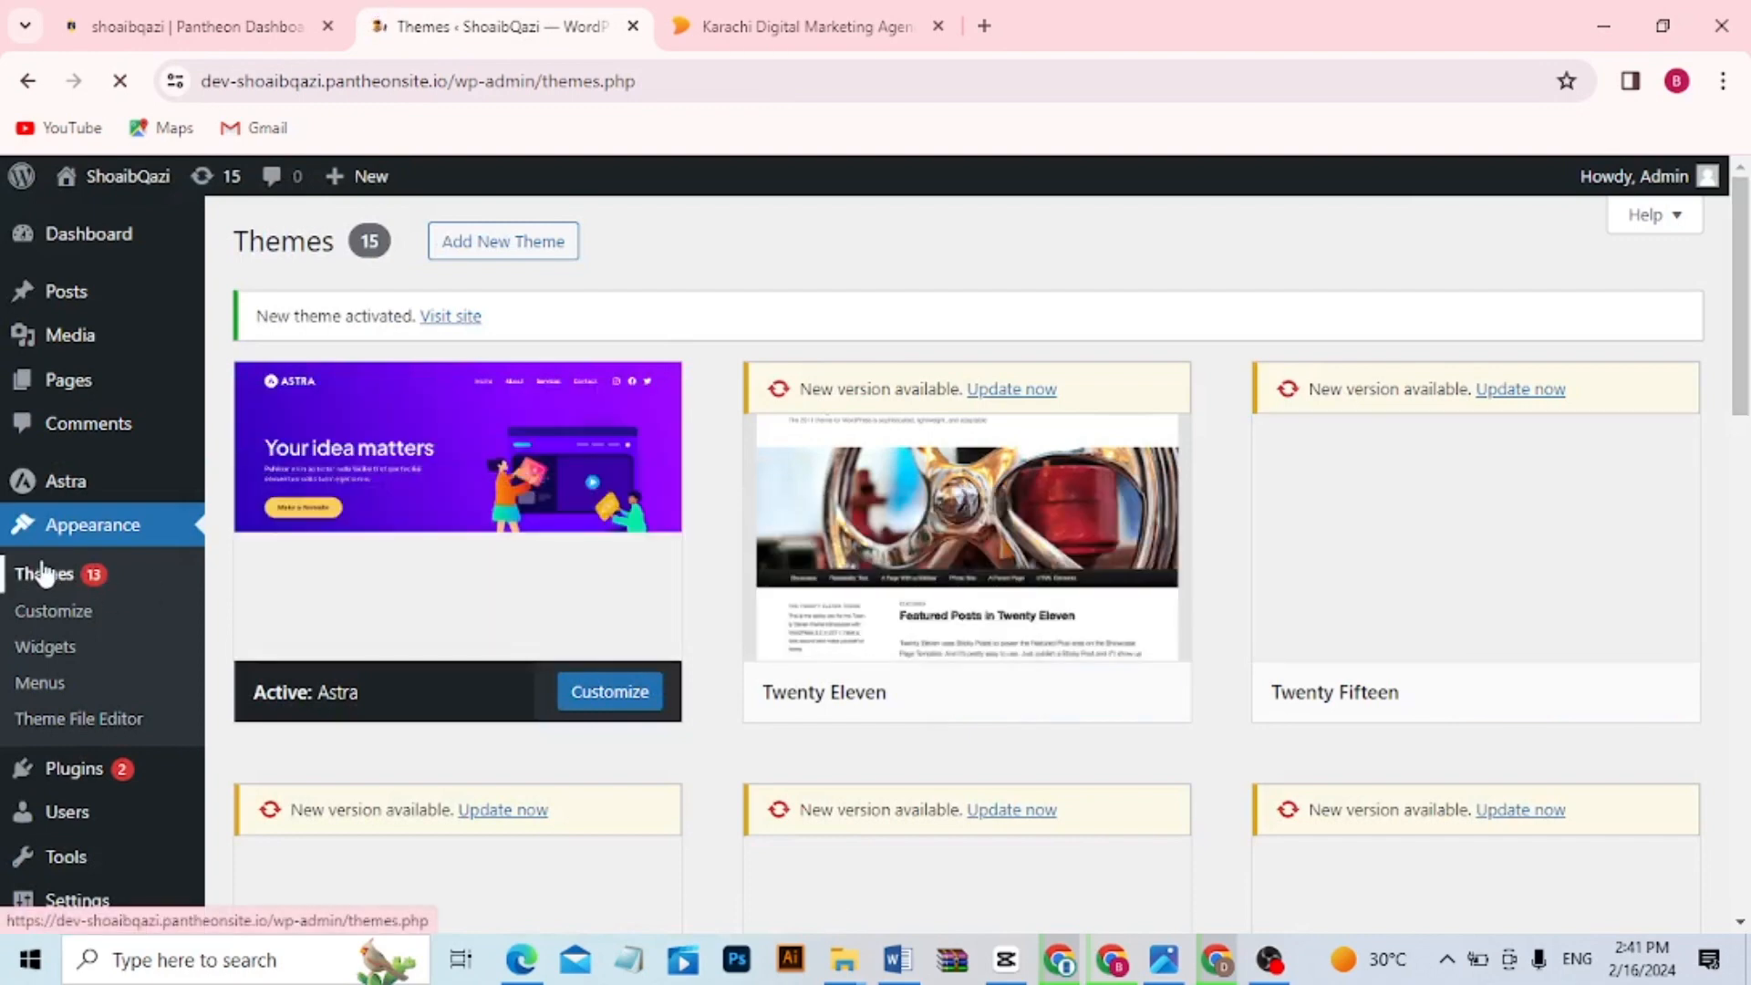
# Delete the Akismet and Hello Dolly plugins from the installed plugins
pyautogui.click(60, 773)
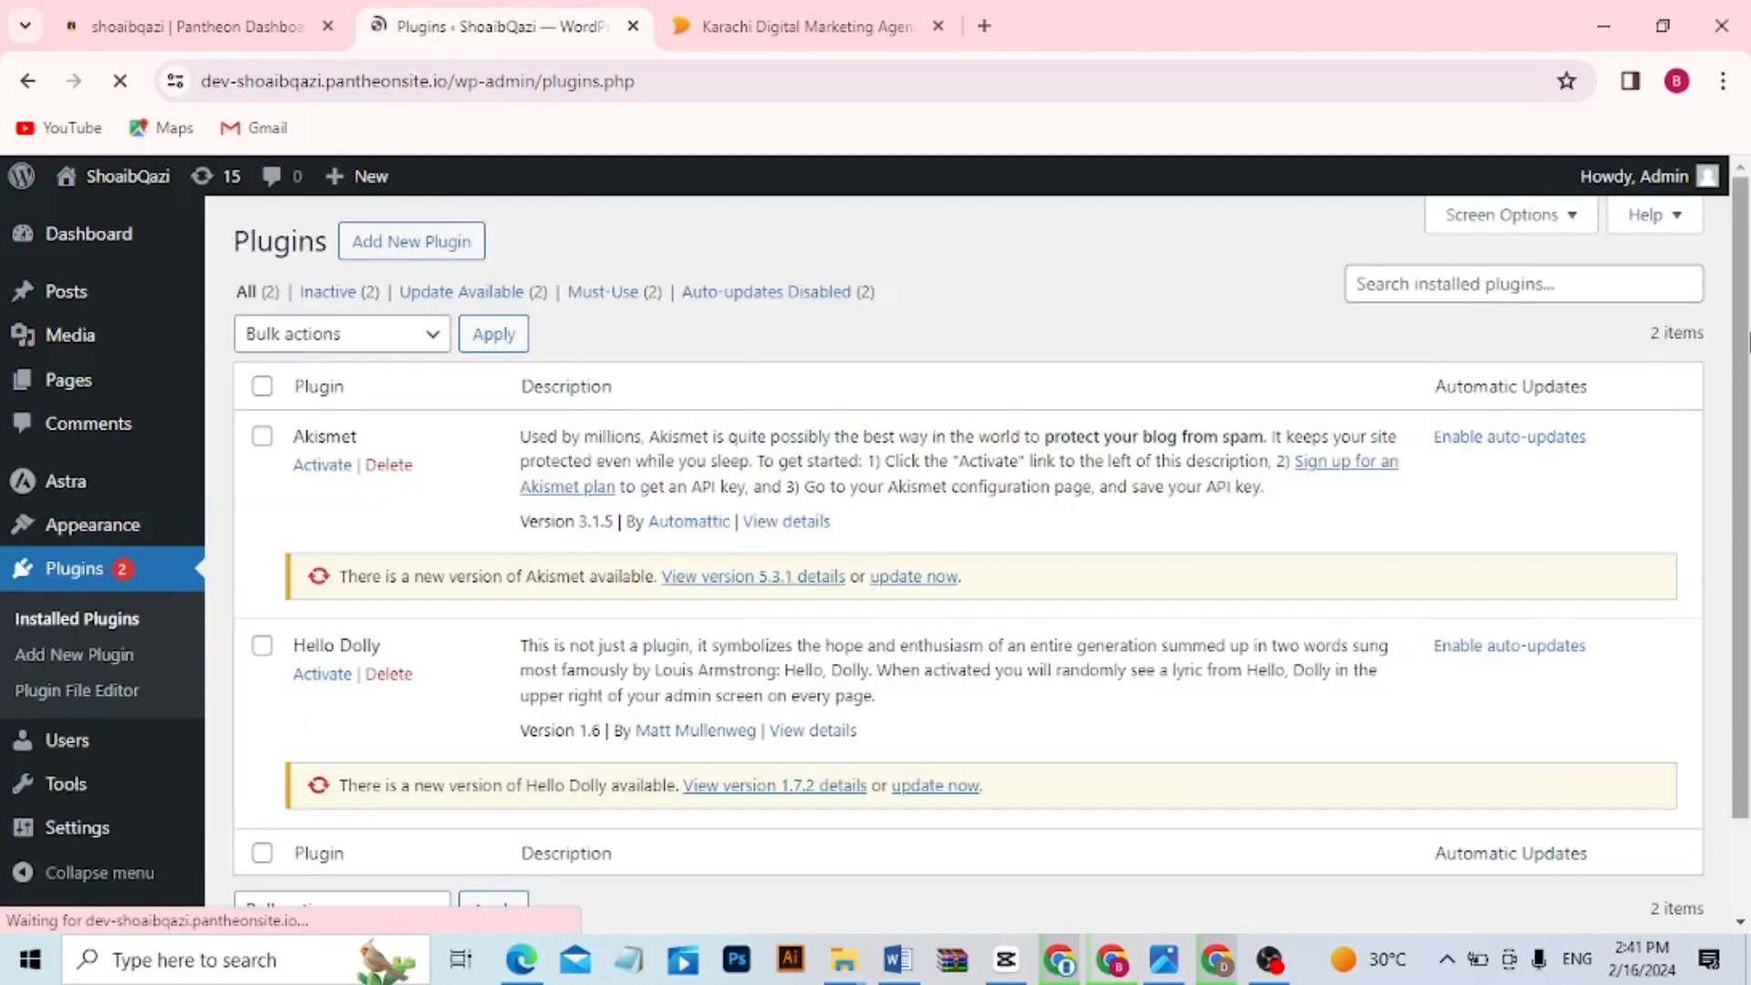
pyautogui.moveTo(1743, 340); pyautogui.dragTo(1746, 381)
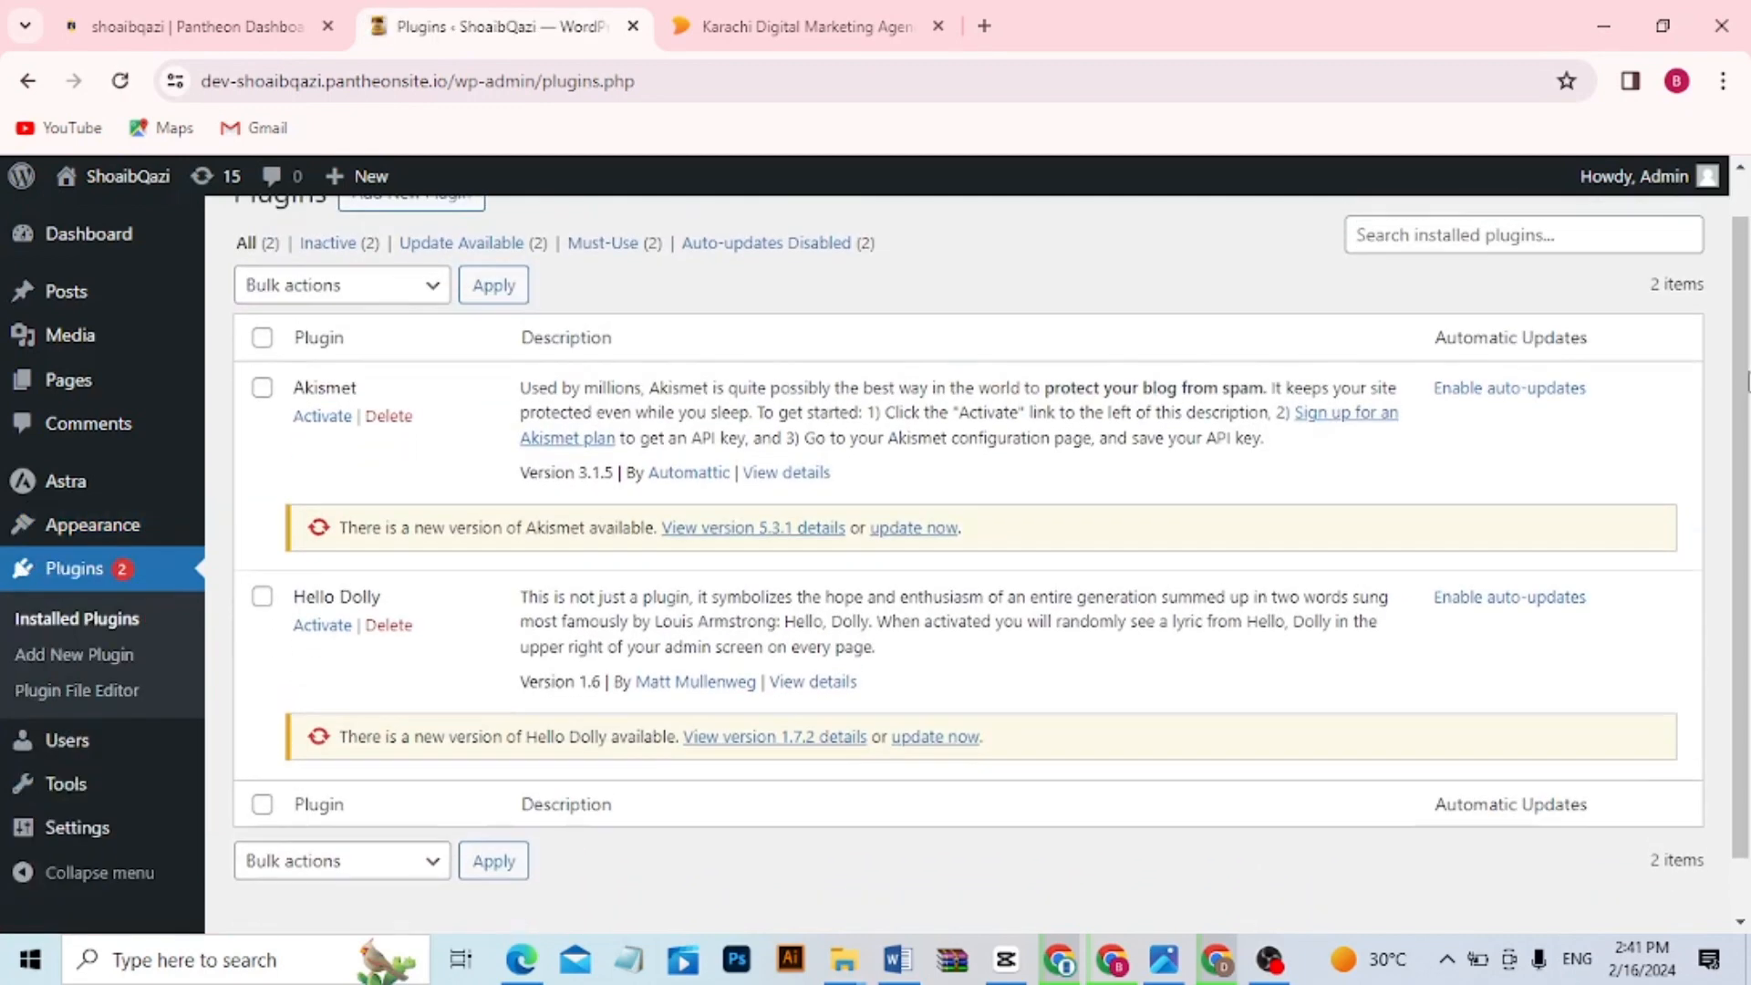
pyautogui.click(387, 415)
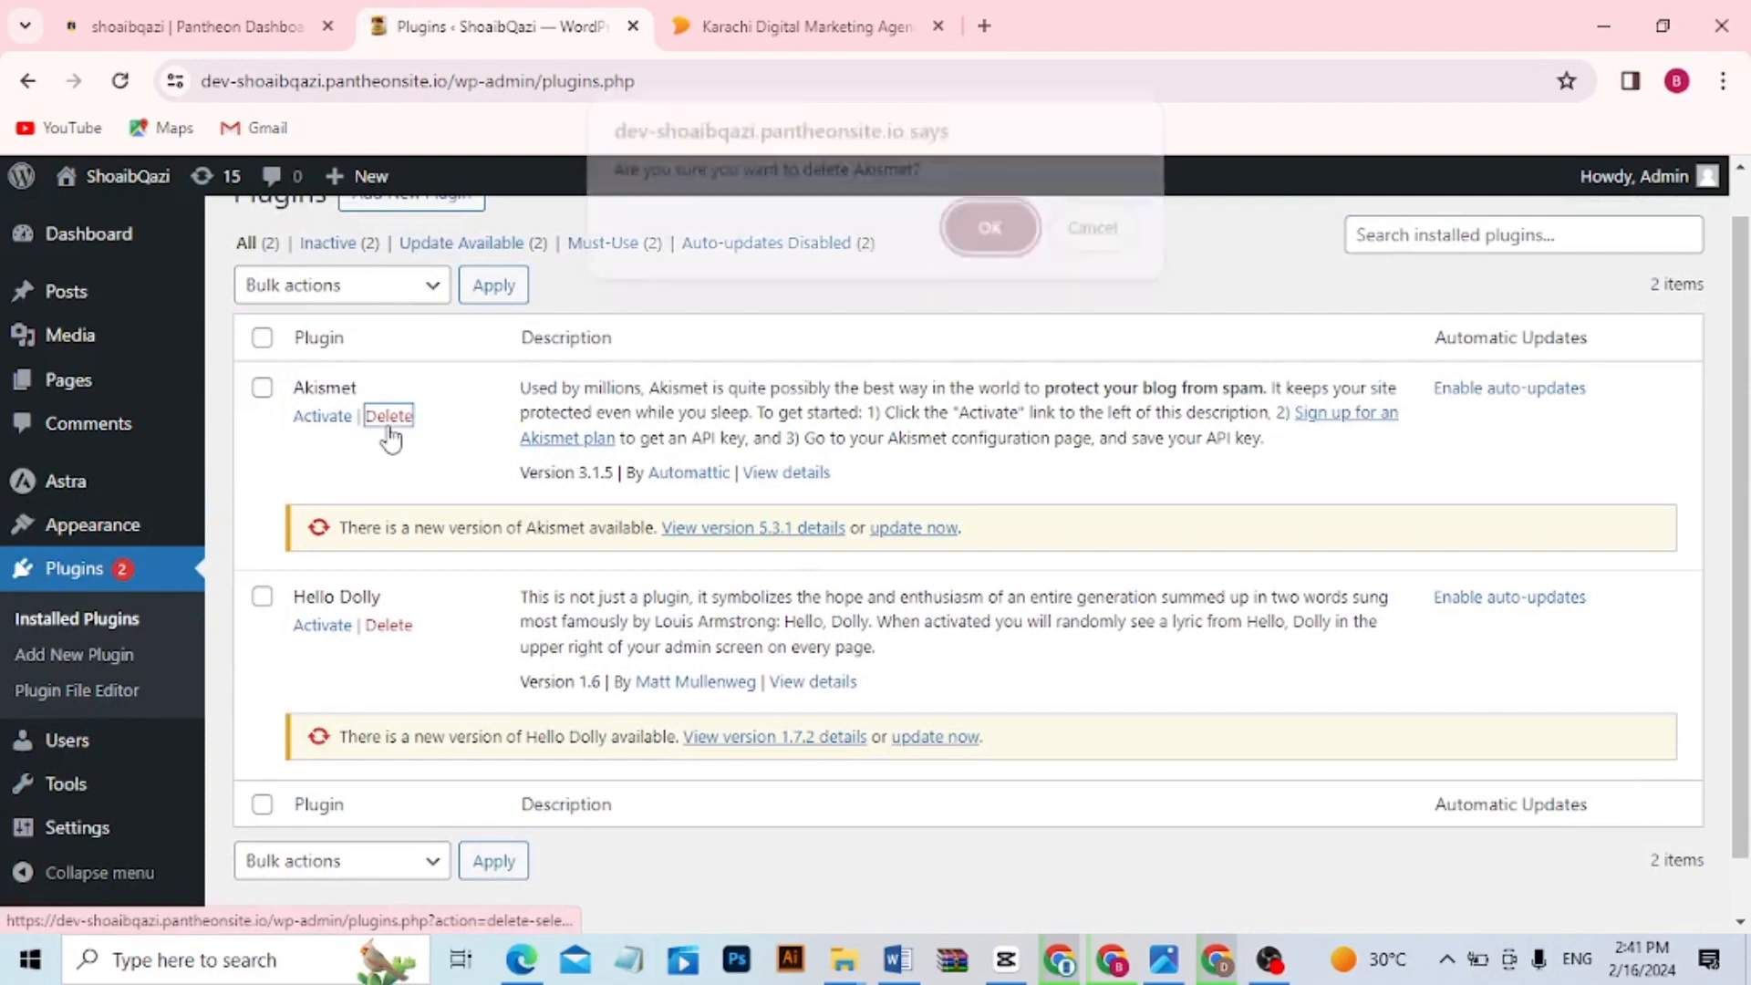
pyautogui.click(987, 243)
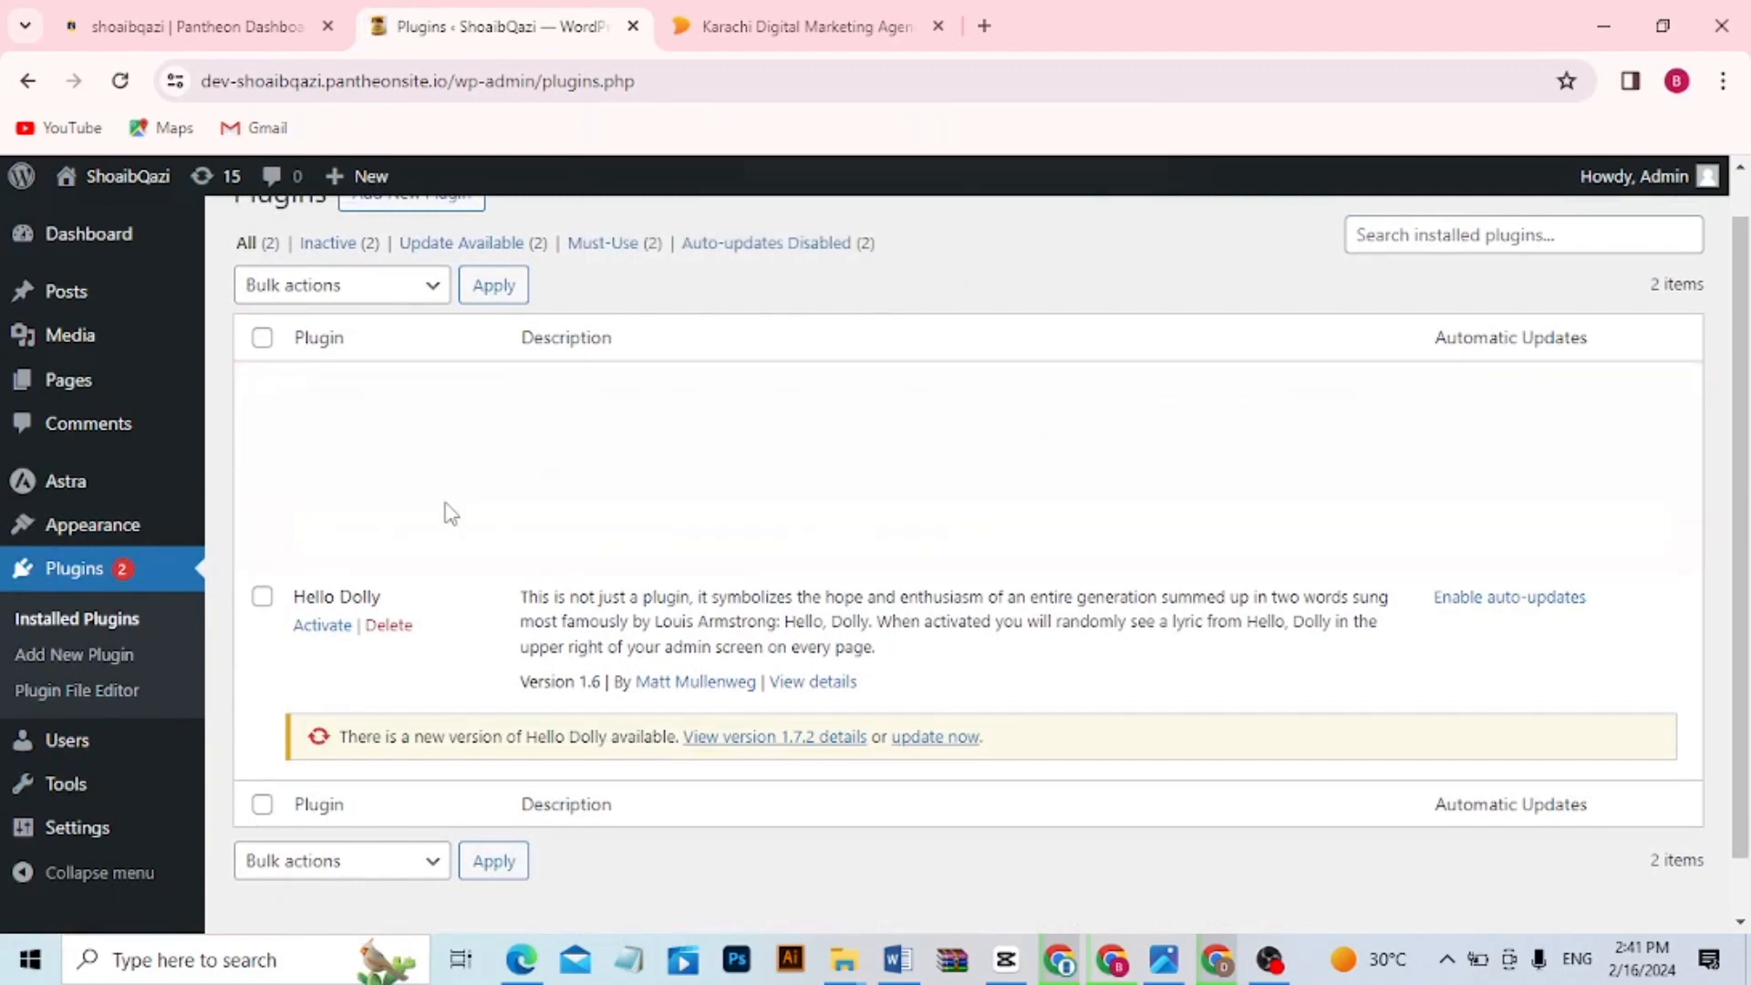
pyautogui.click(398, 520)
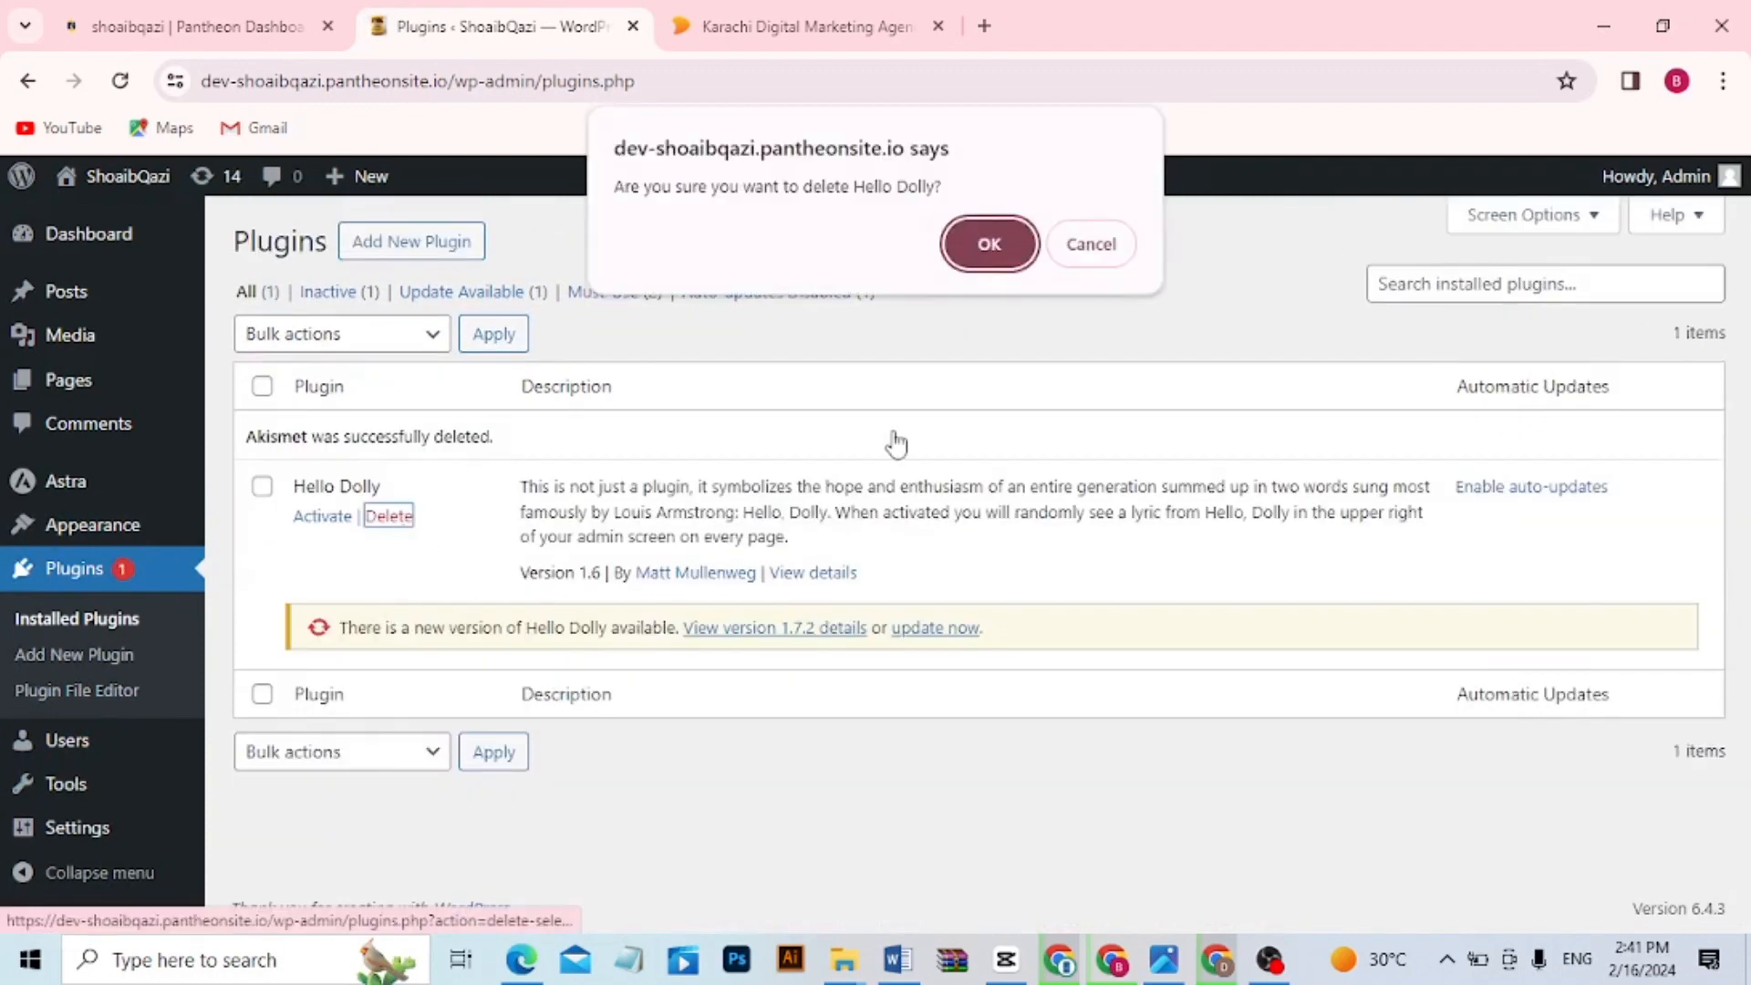
pyautogui.click(973, 248)
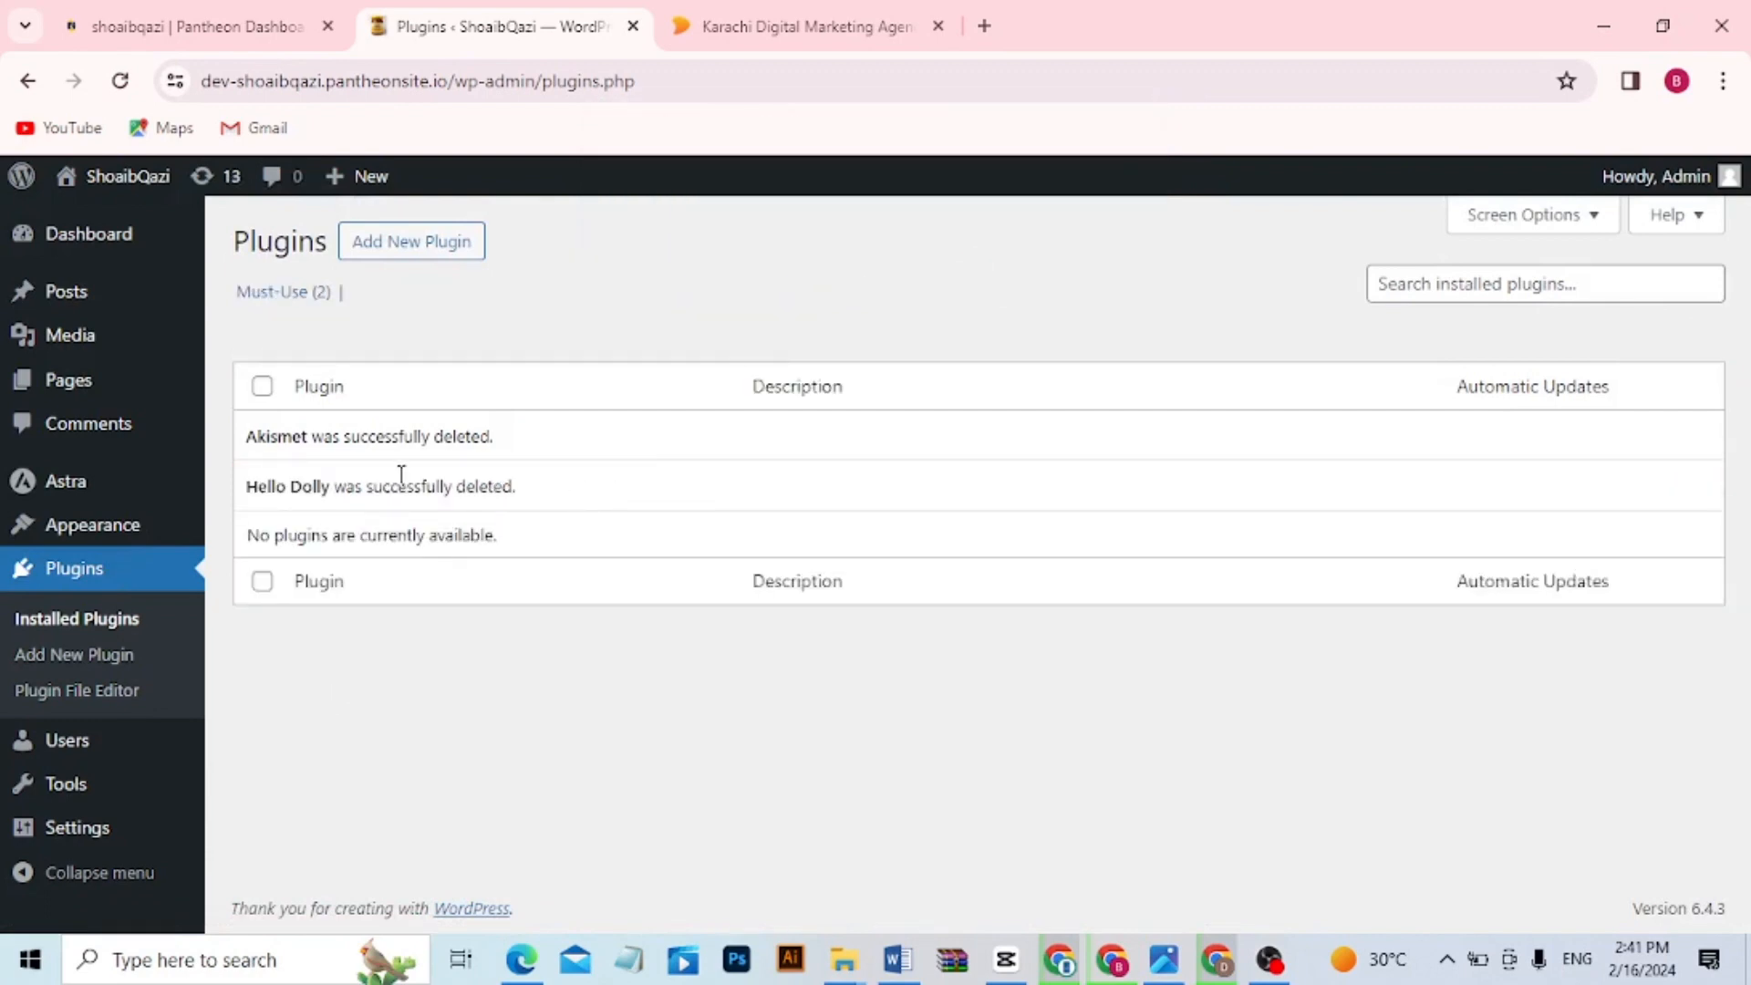
# Open the page for adding new plugins and search for "Elemontor"
pyautogui.click(388, 246)
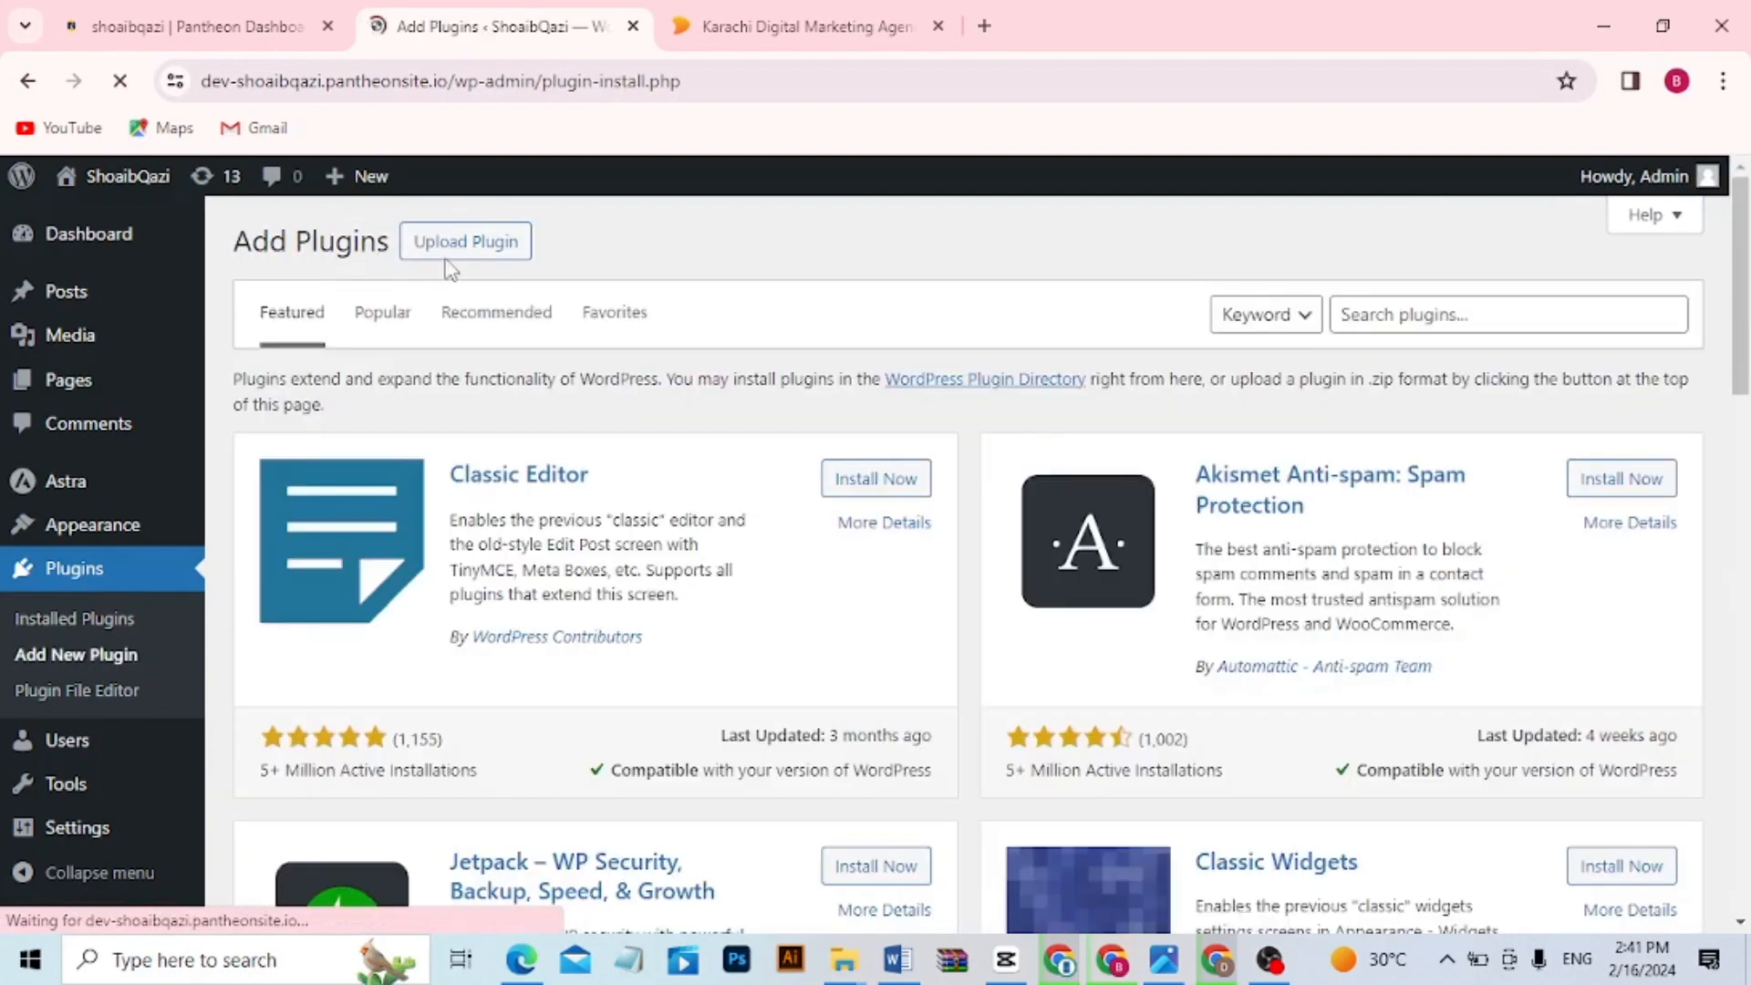
pyautogui.click(1453, 313)
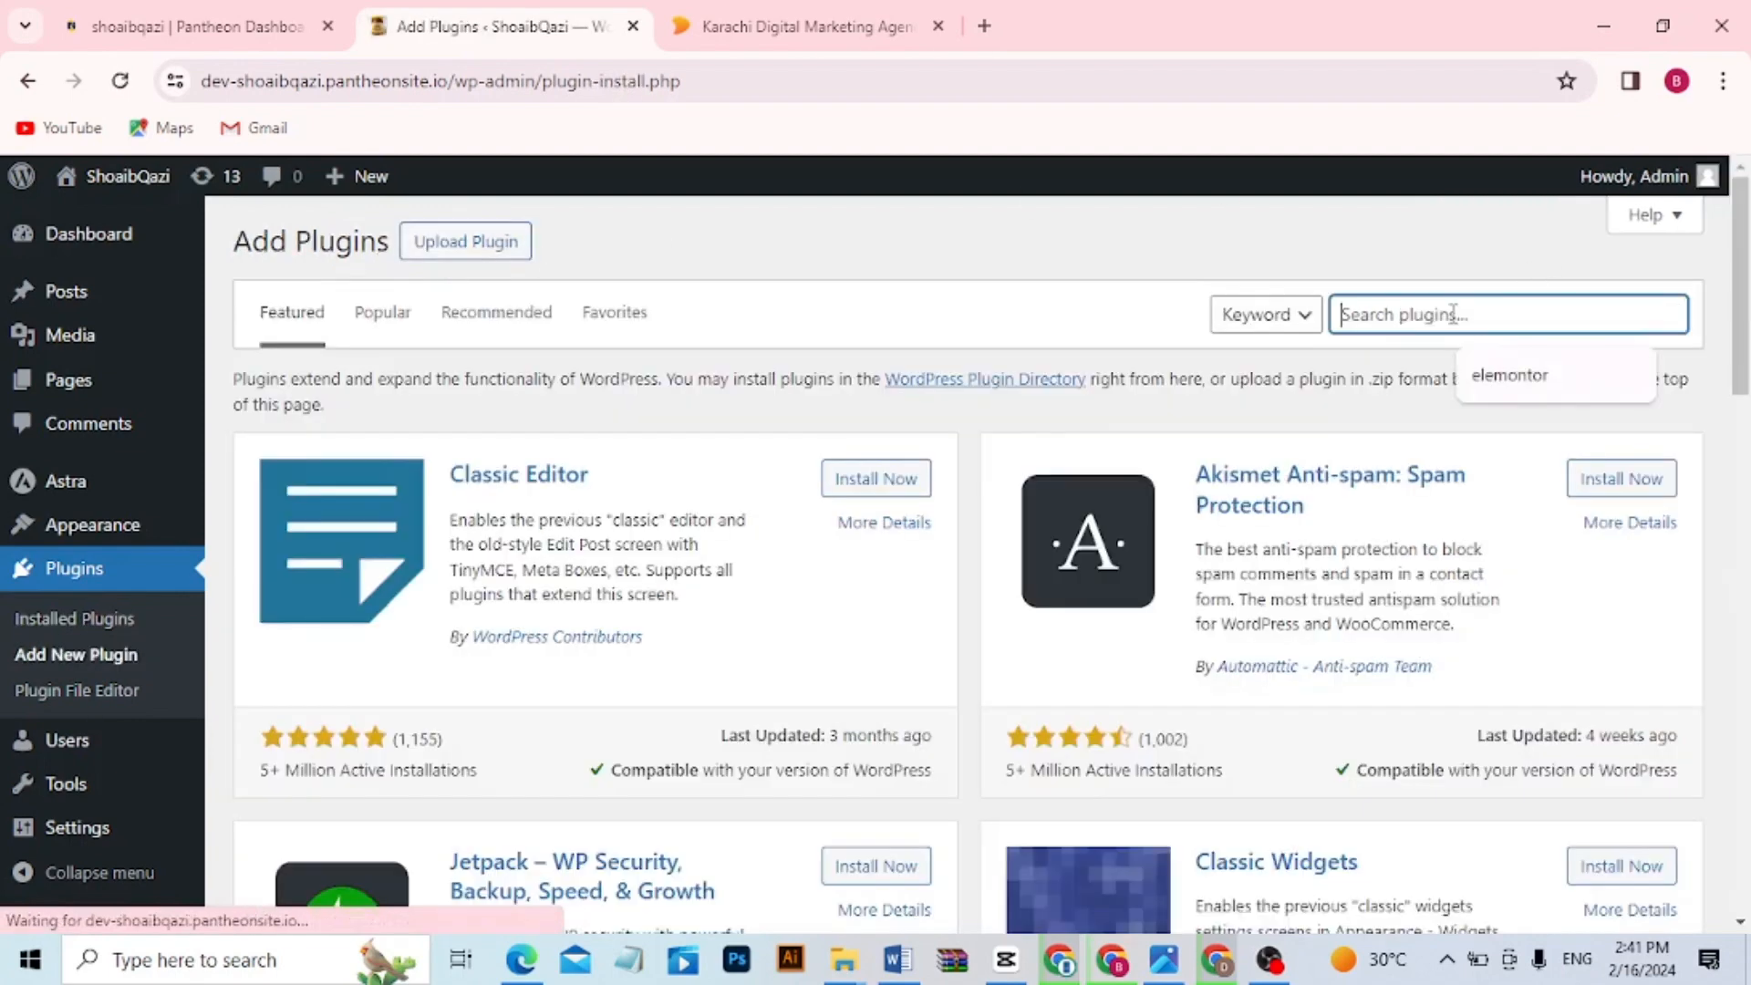
pyautogui.write('Elemontor')
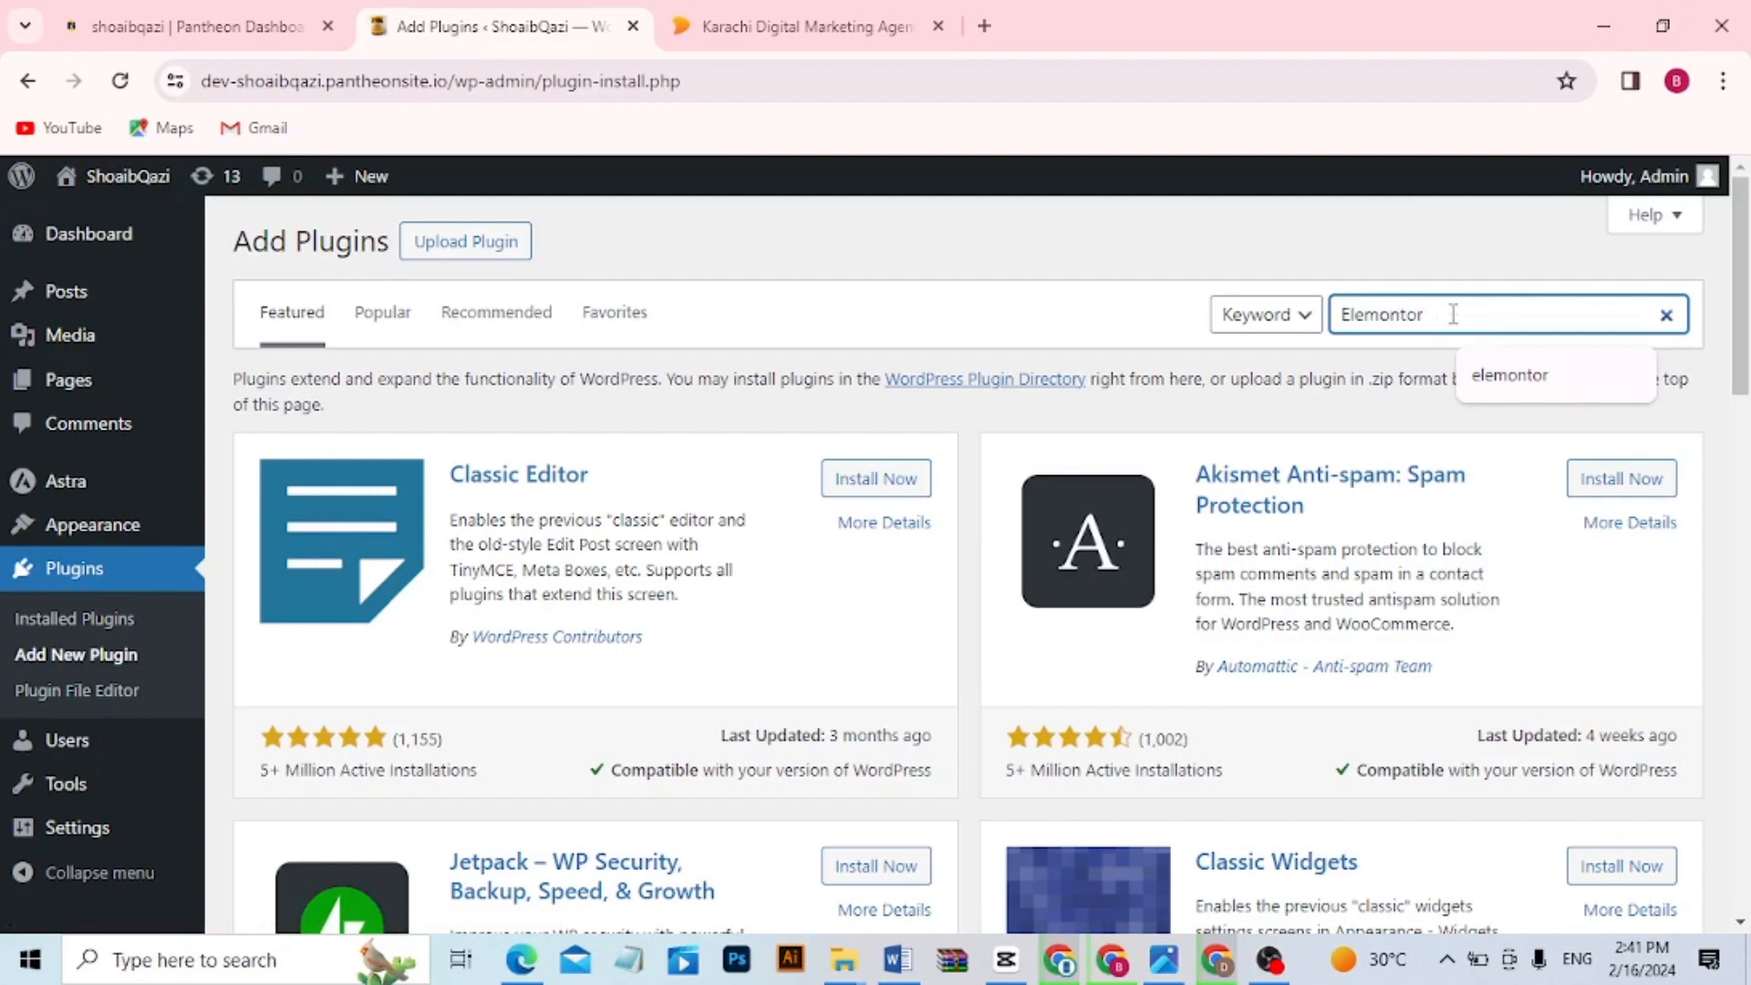
pyautogui.press('Return')
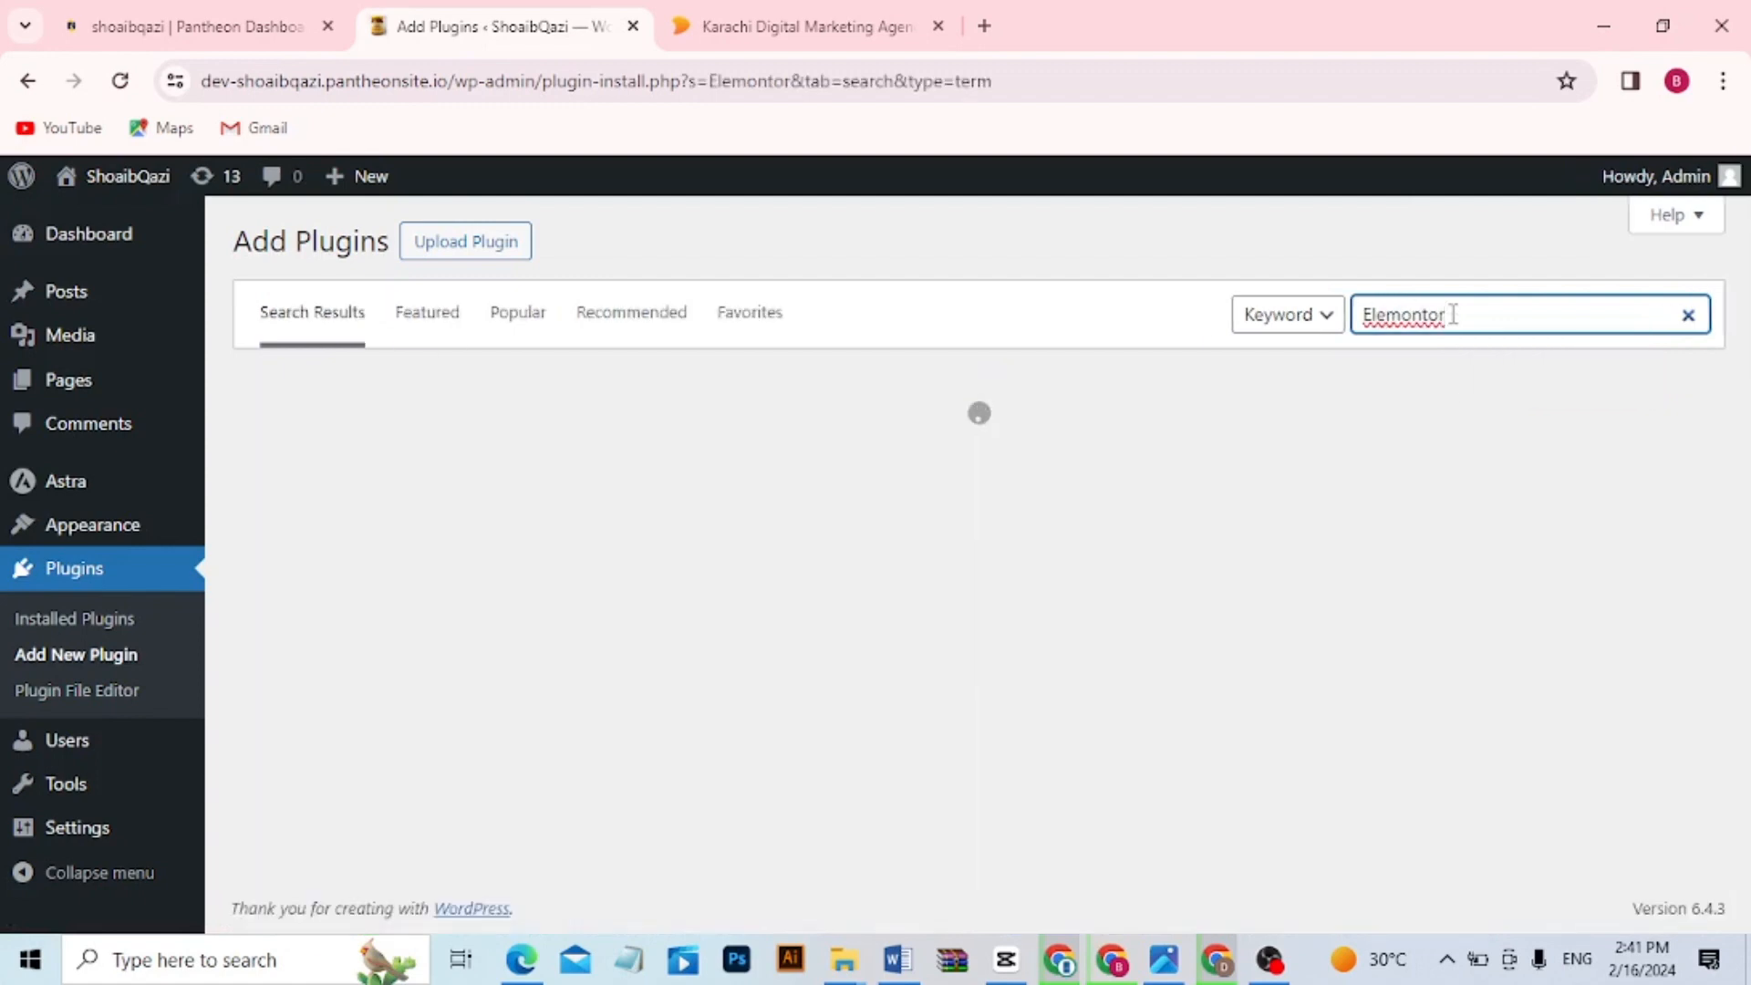
pyautogui.click(1465, 320)
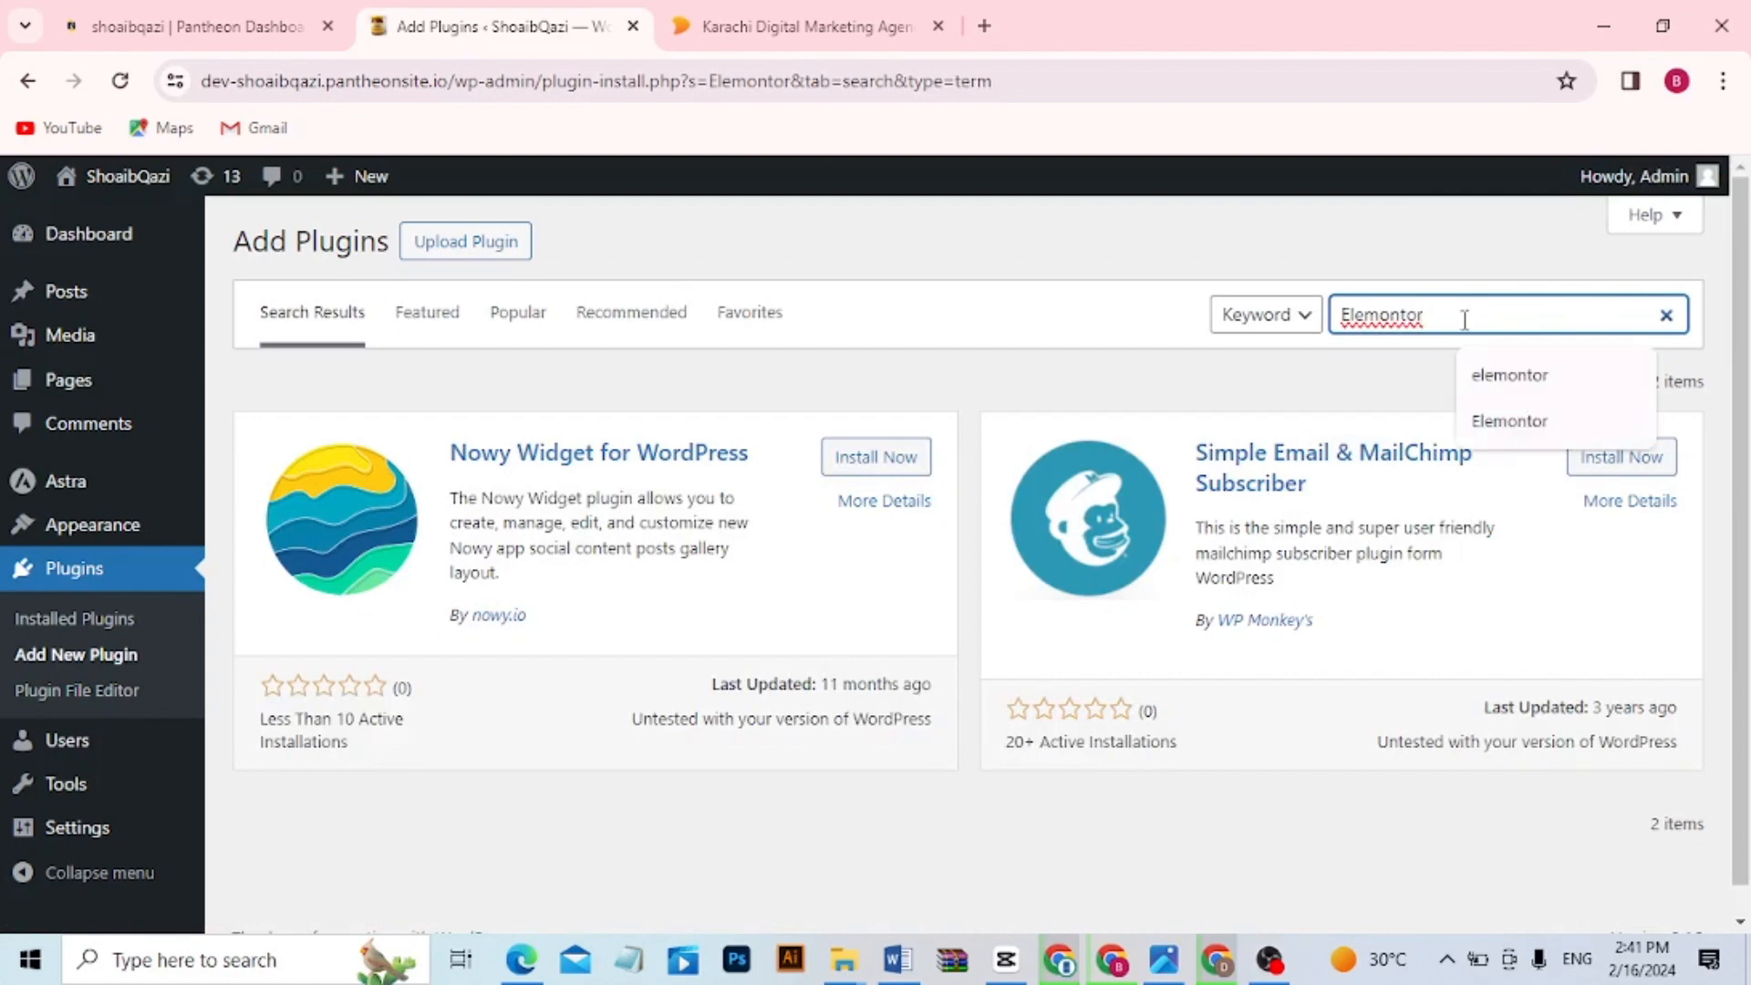
pyautogui.click(1564, 421)
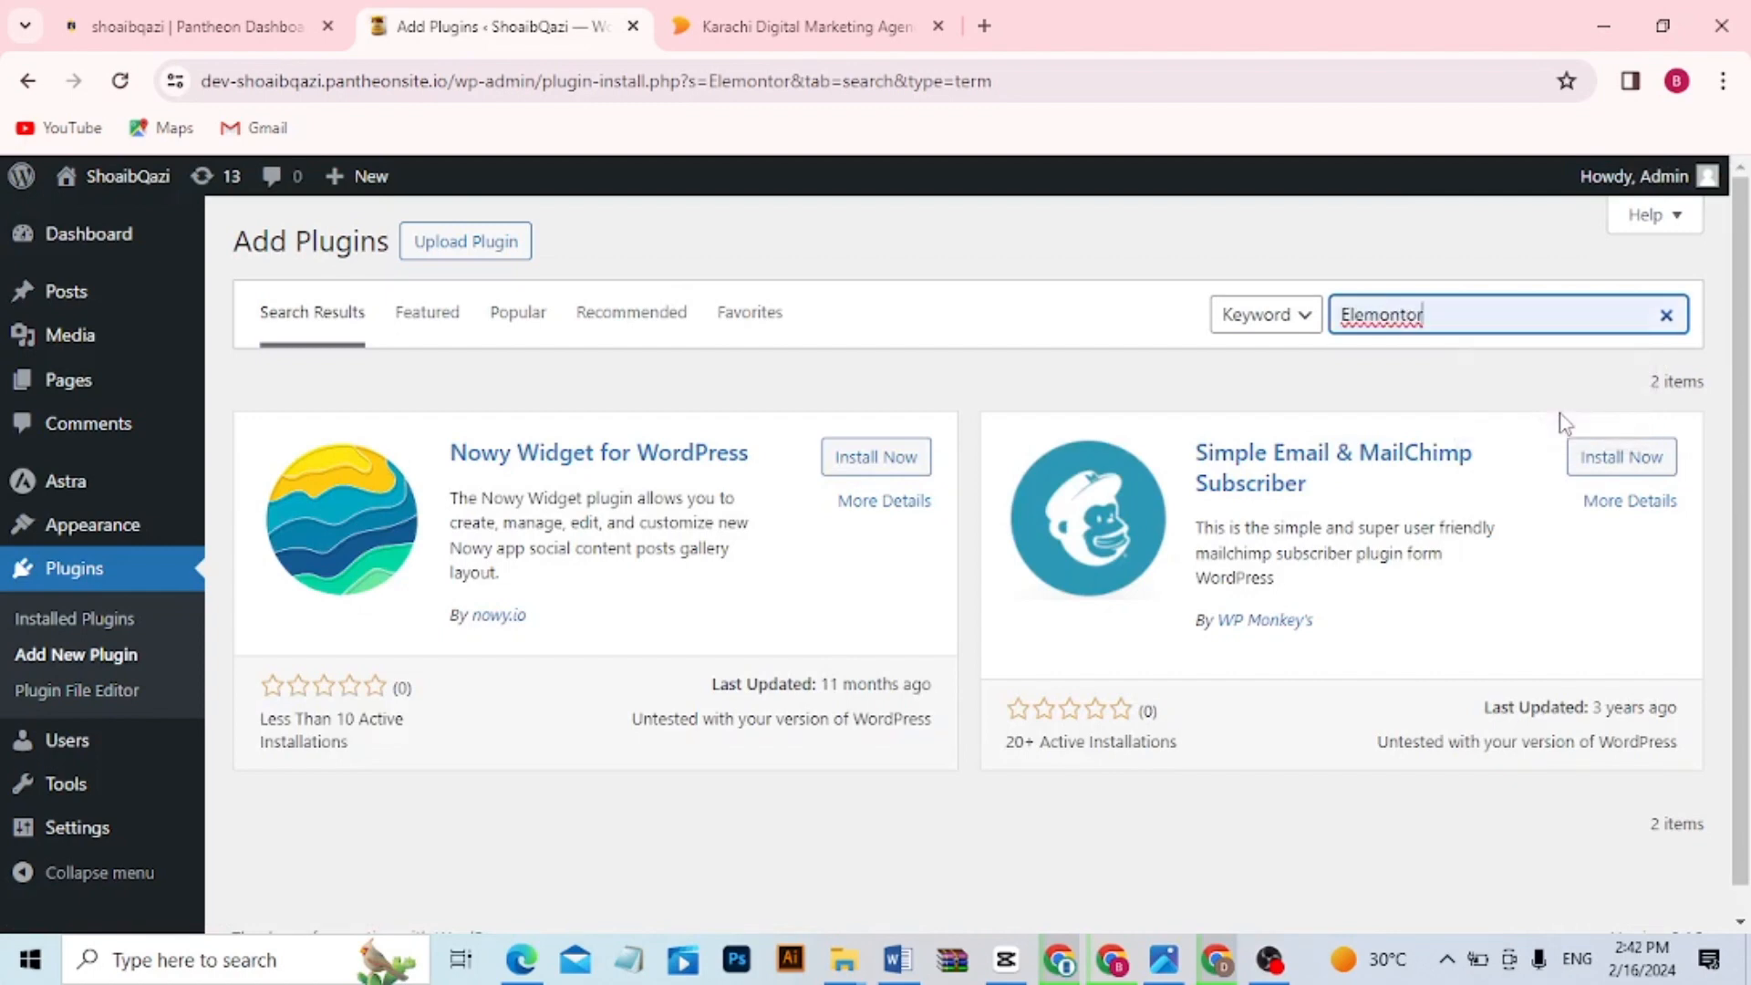
# Shorten the plugin search term to "Ele"
pyautogui.moveTo(1741, 362); pyautogui.dragTo(1750, 476)
pyautogui.press('BackSpace')
pyautogui.press('BackSpace')
pyautogui.press('BackSpace')
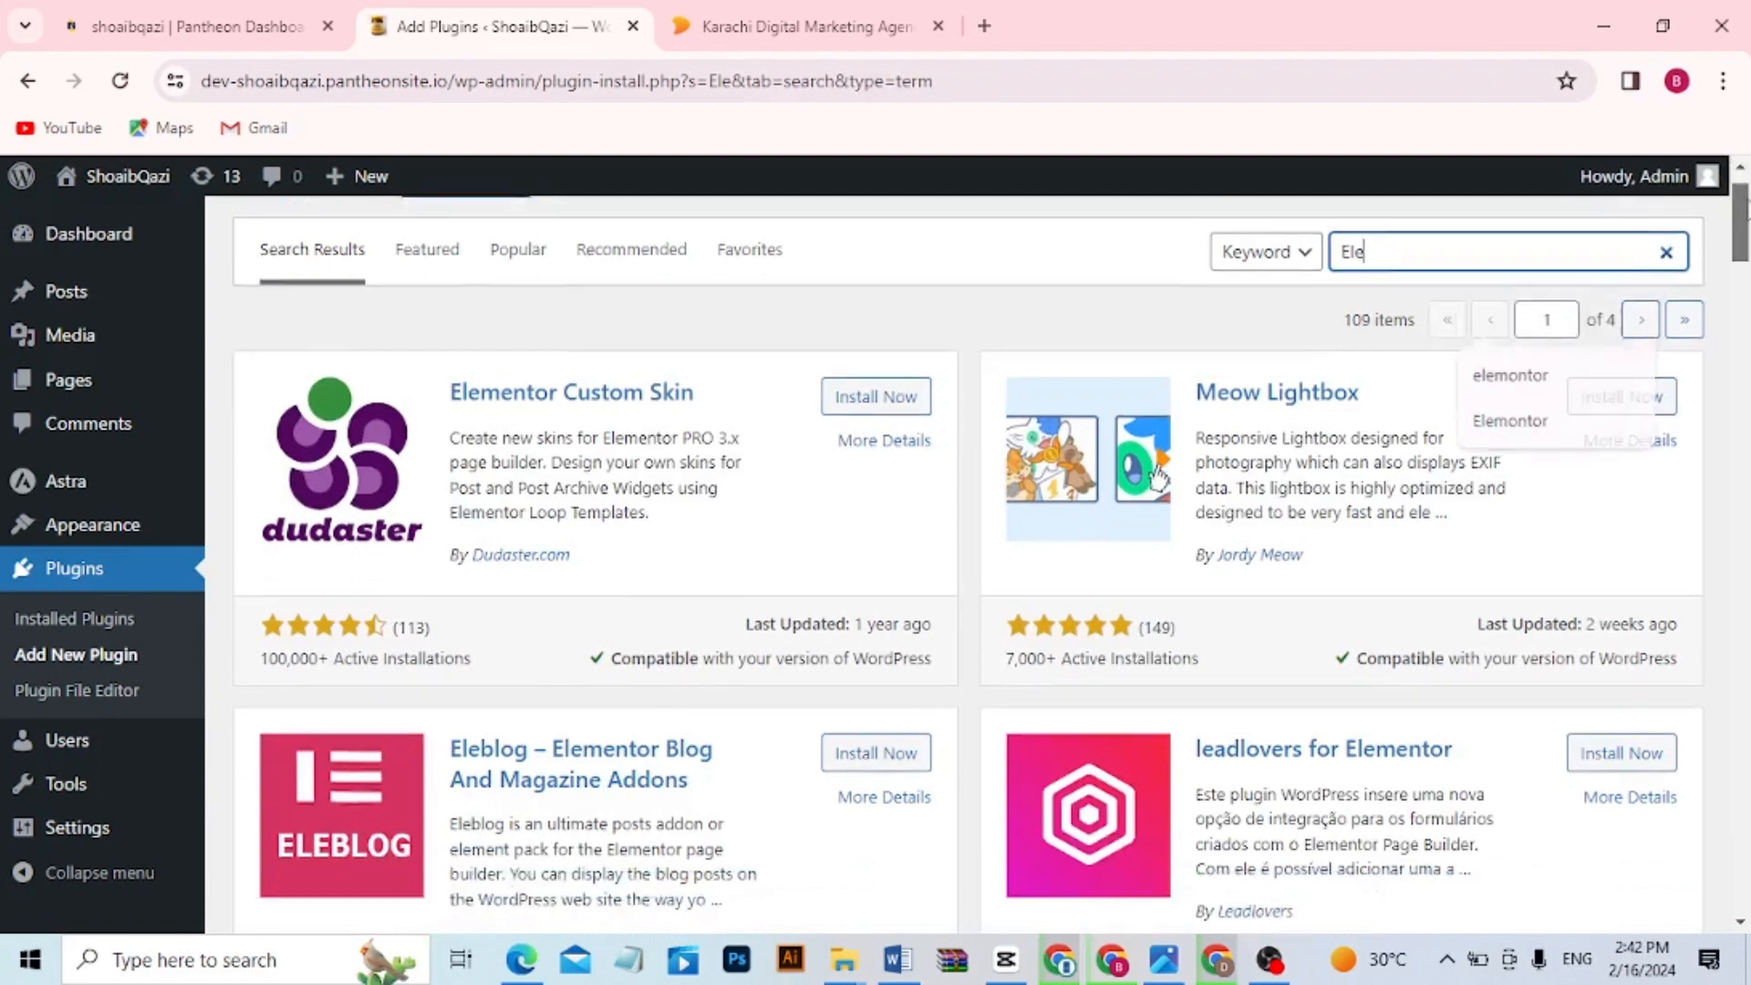
# Install and activate the Eleblog – Elementor Blog And Magazine Addons plugin from the search results
pyautogui.moveTo(1748, 197); pyautogui.dragTo(1749, 239)
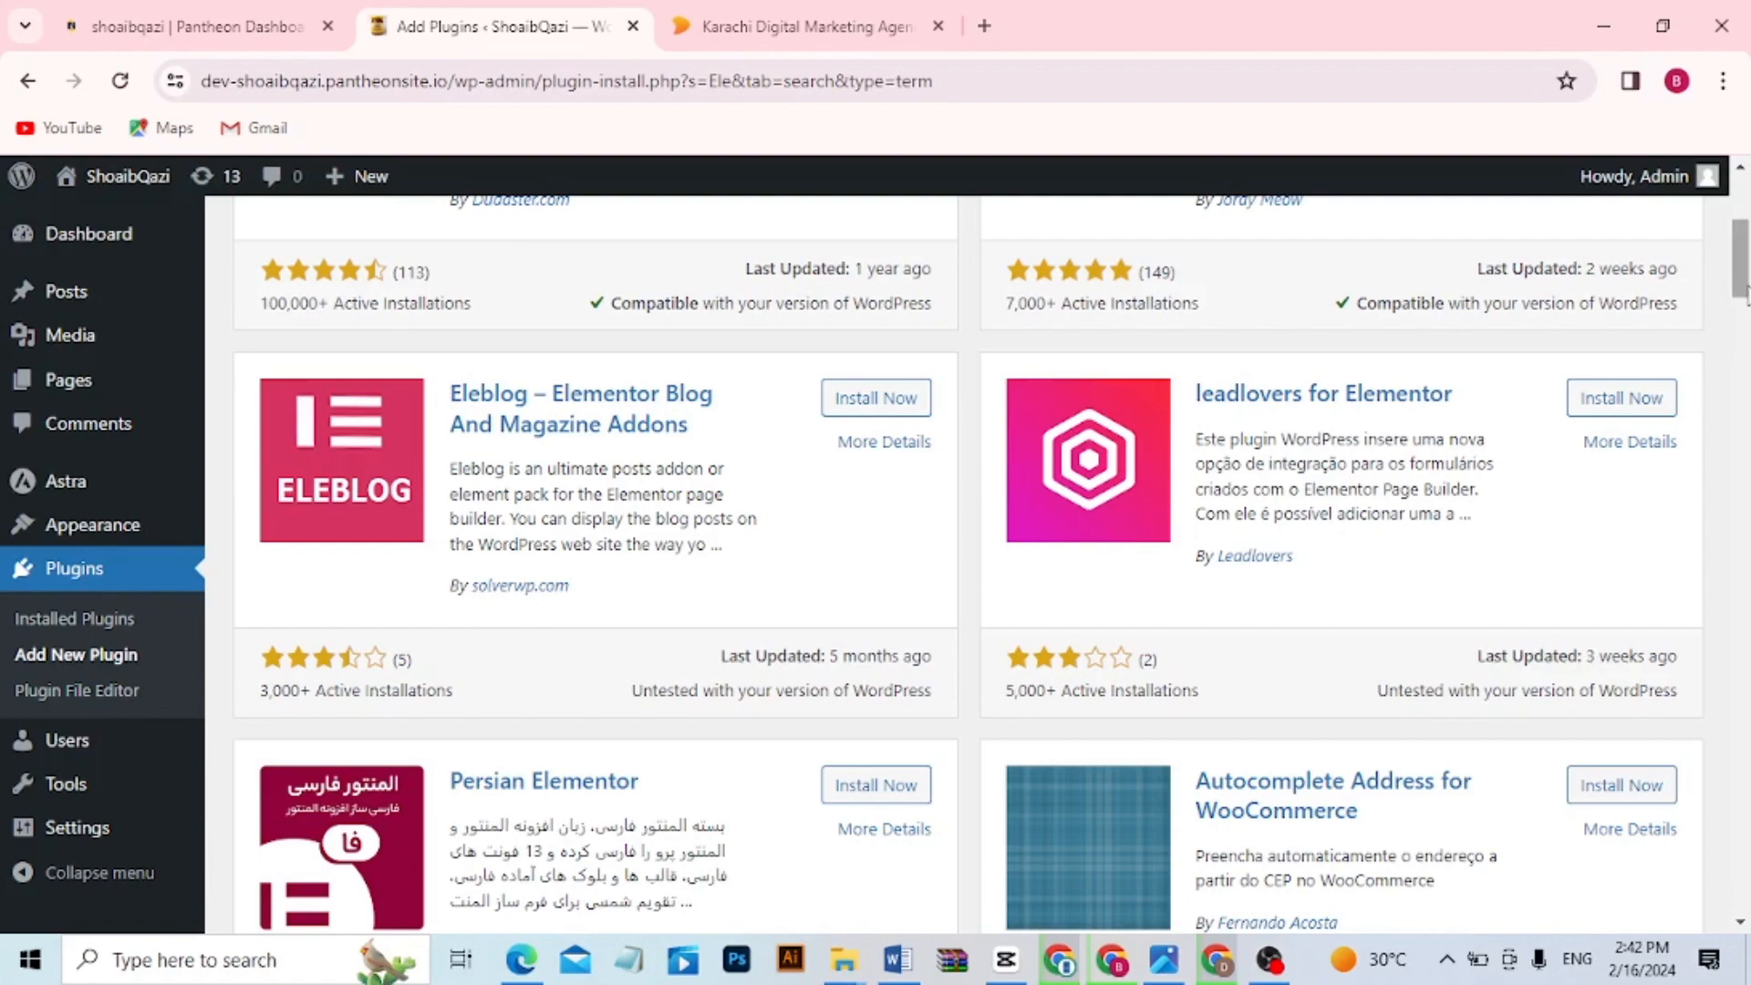
pyautogui.scroll(-1, 1742, 273)
pyautogui.moveTo(1746, 310)
pyautogui.mouseDown()
pyautogui.moveTo(1745, 611)
pyautogui.moveTo(1746, 255)
pyautogui.moveTo(1746, 294)
pyautogui.mouseUp()
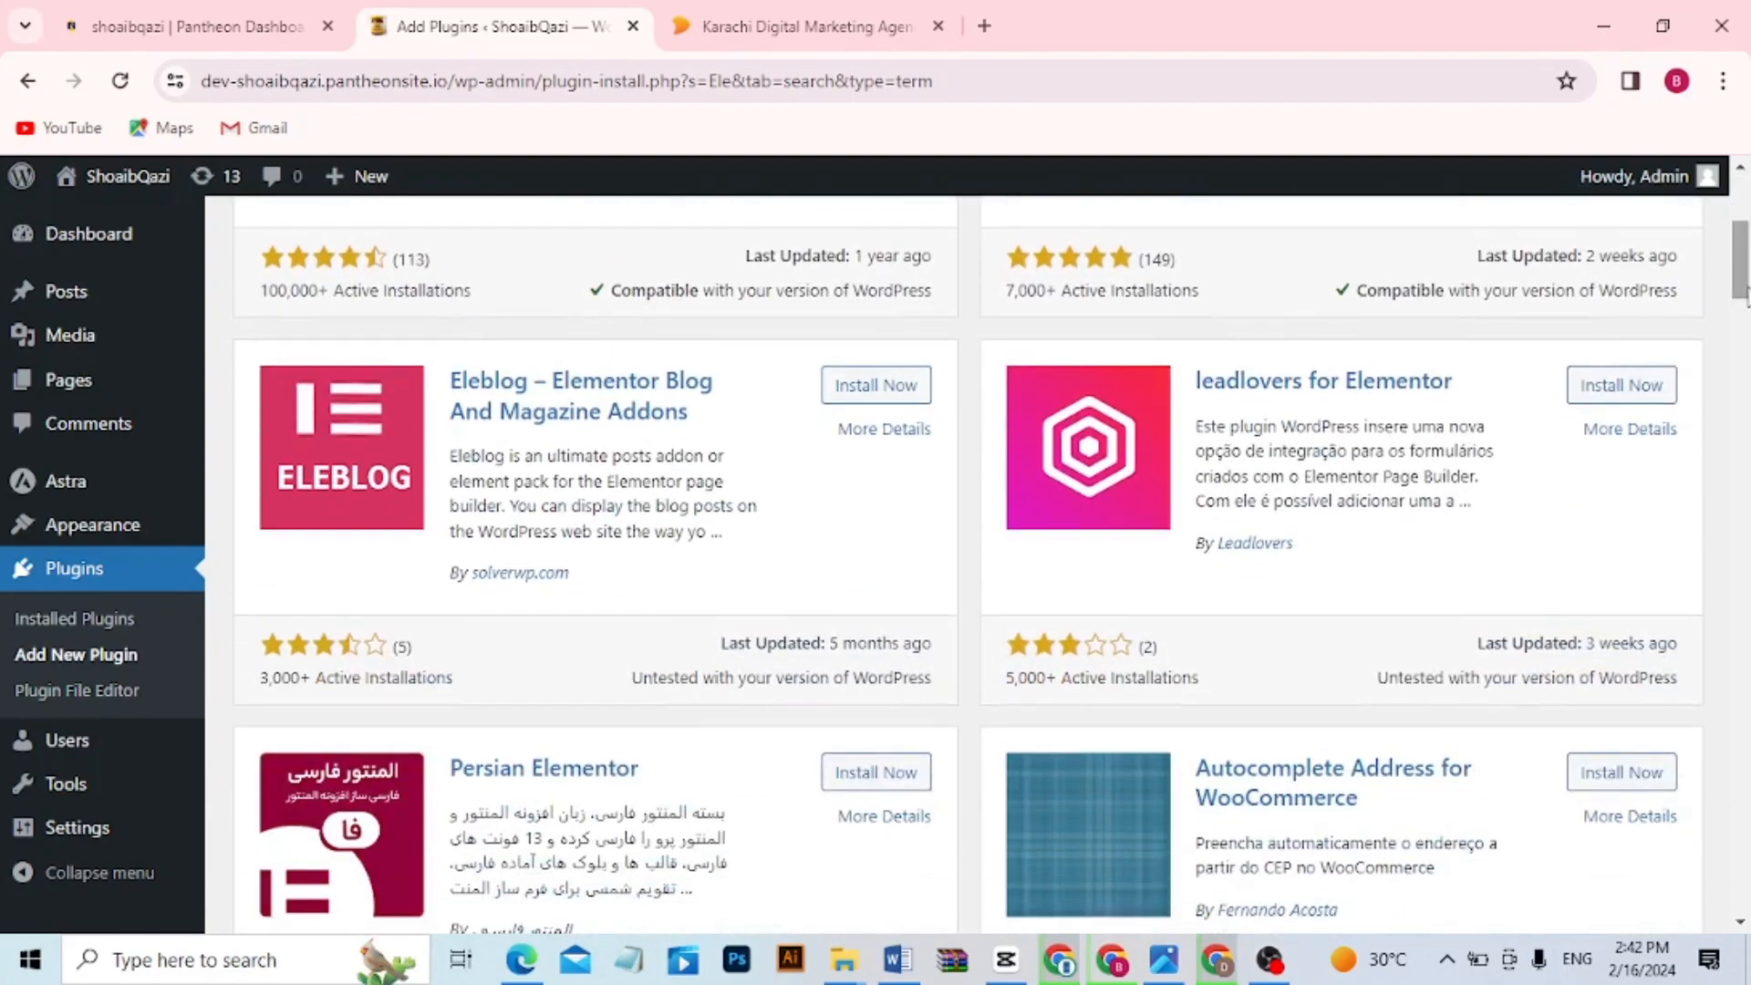
pyautogui.click(898, 394)
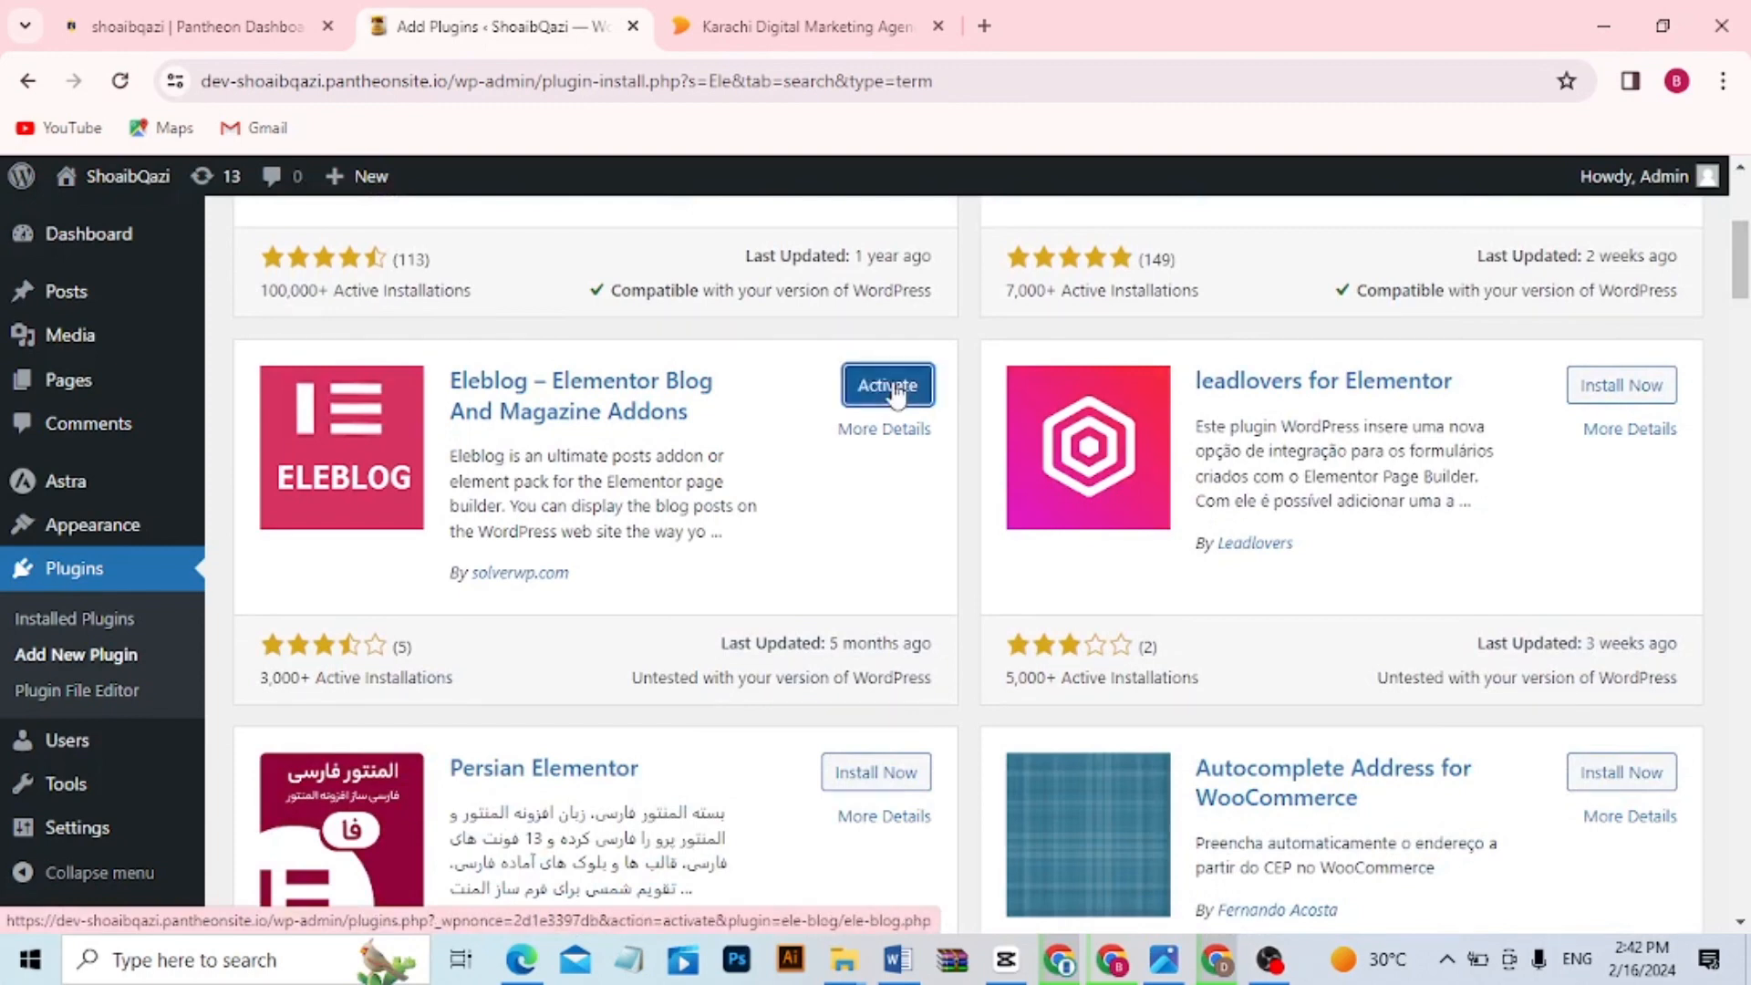
pyautogui.click(897, 394)
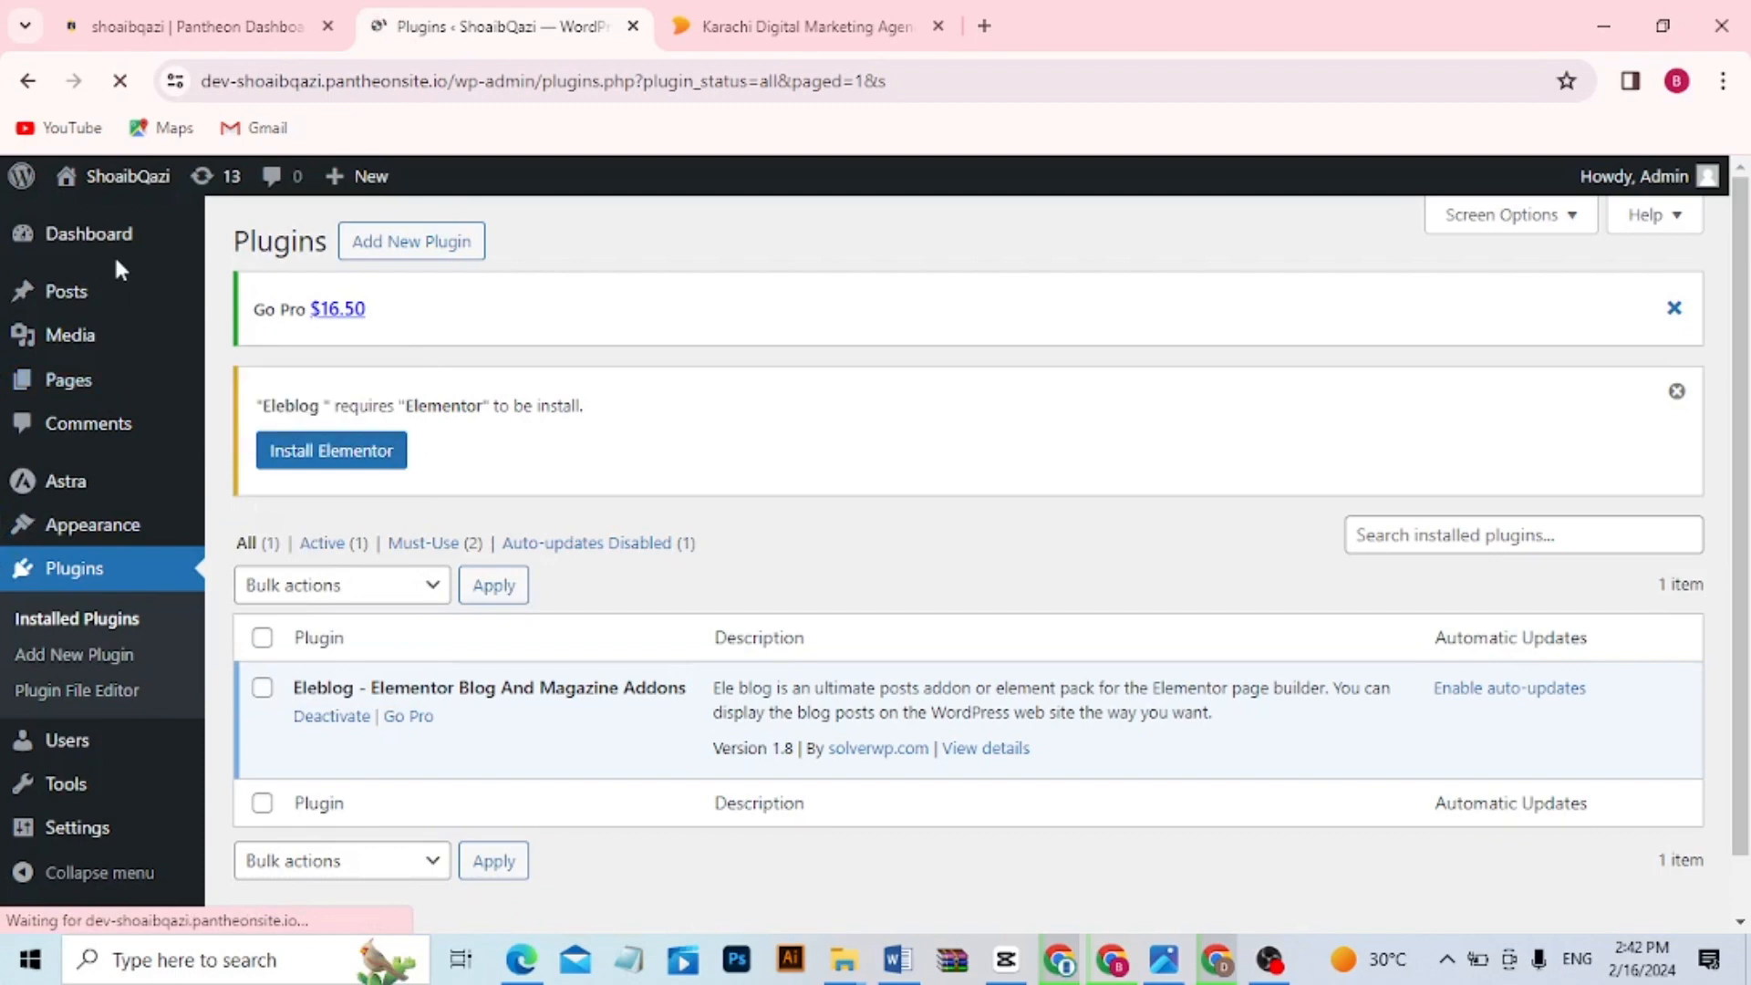
pyautogui.moveTo(117, 245)
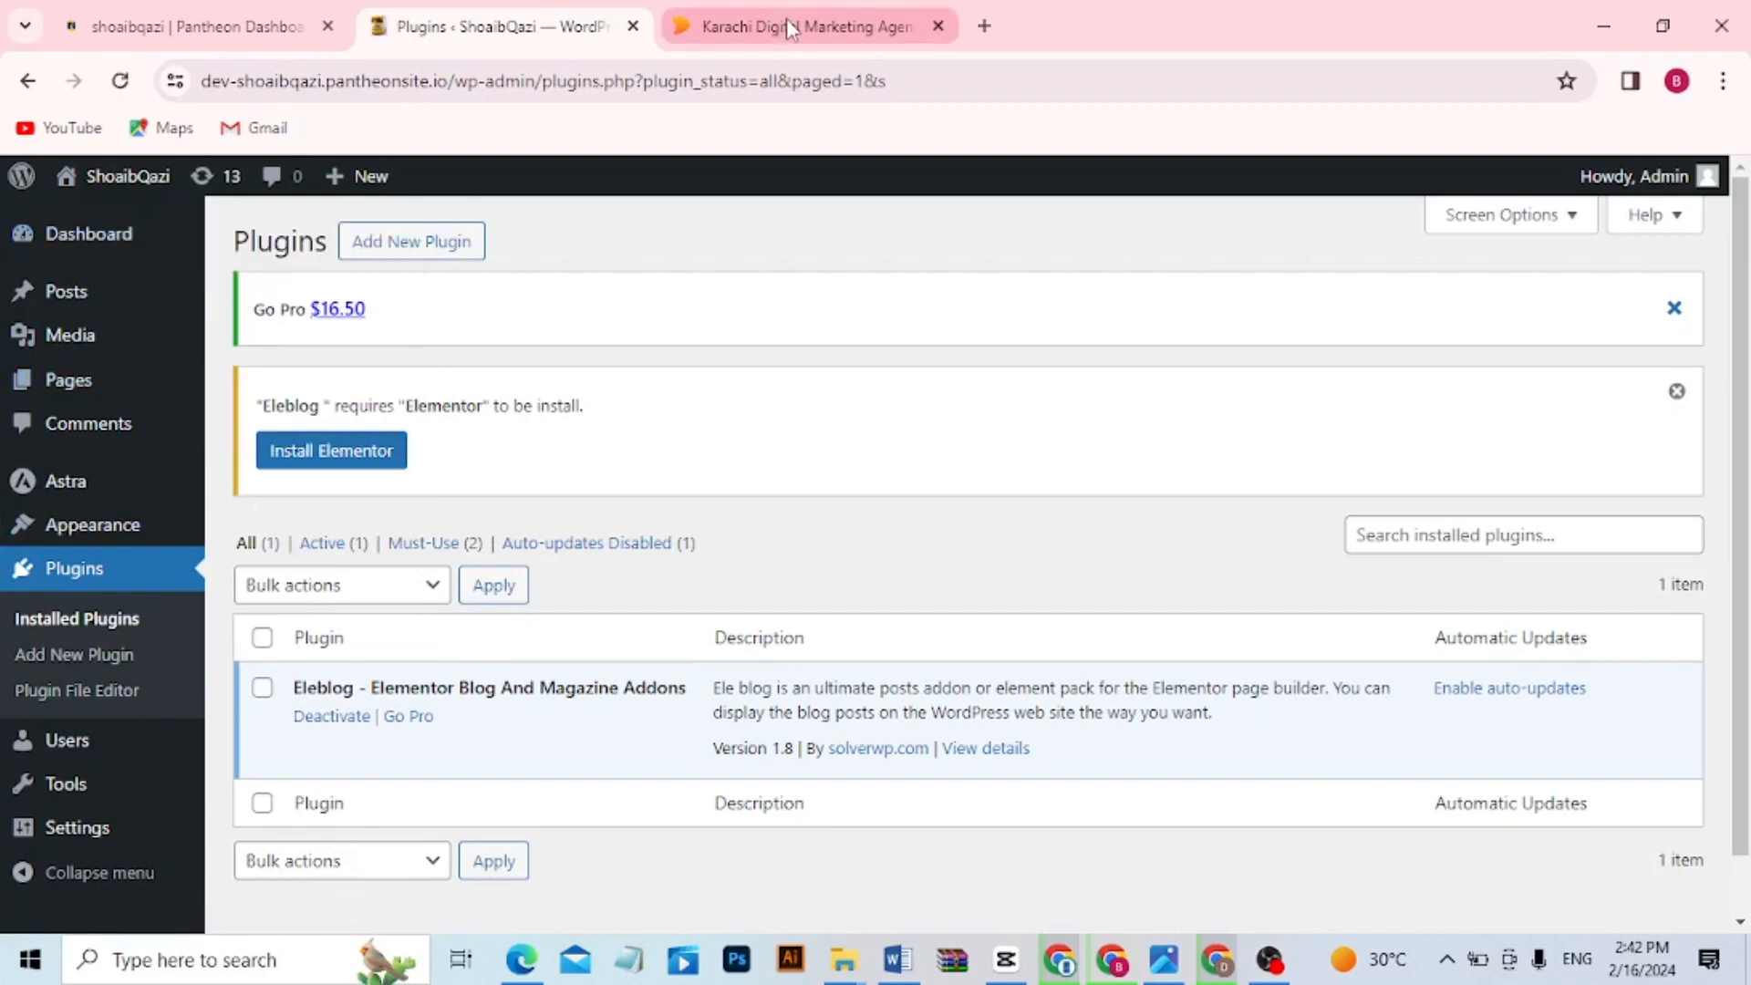
# Review the Karachi Digital Marketing Agency reference site, including its home page, footer and Contact Us page
pyautogui.click(786, 20)
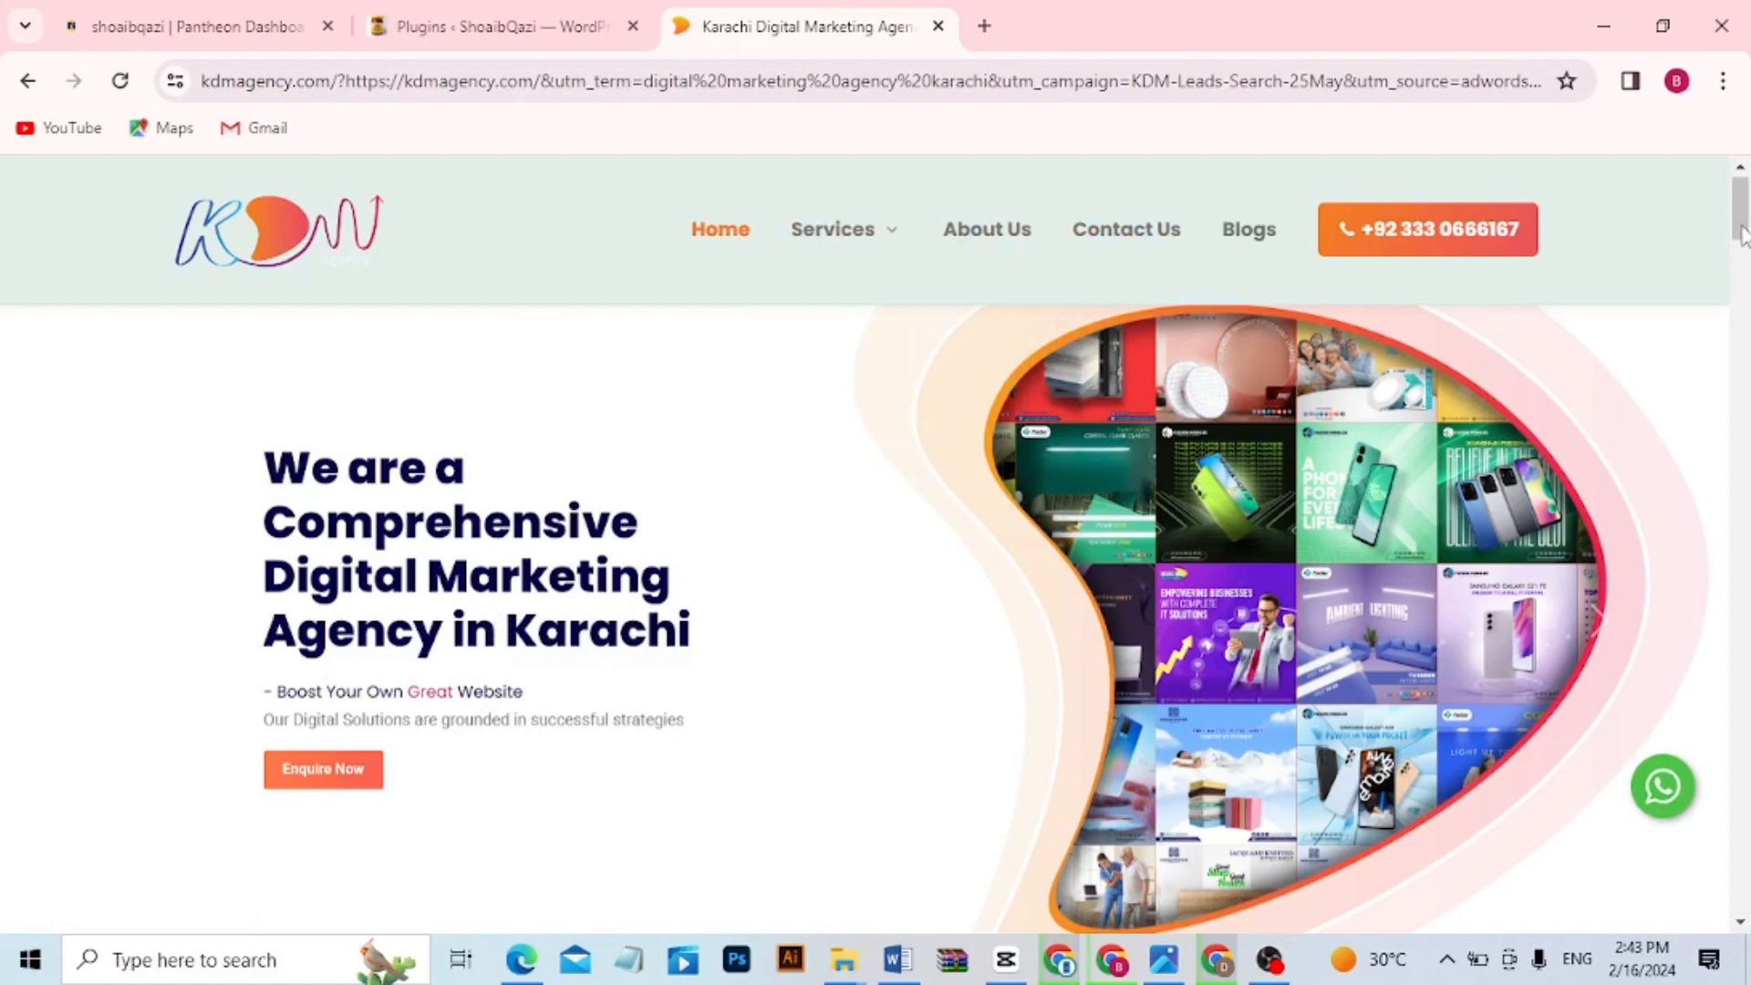
pyautogui.moveTo(1742, 235); pyautogui.dragTo(1742, 903)
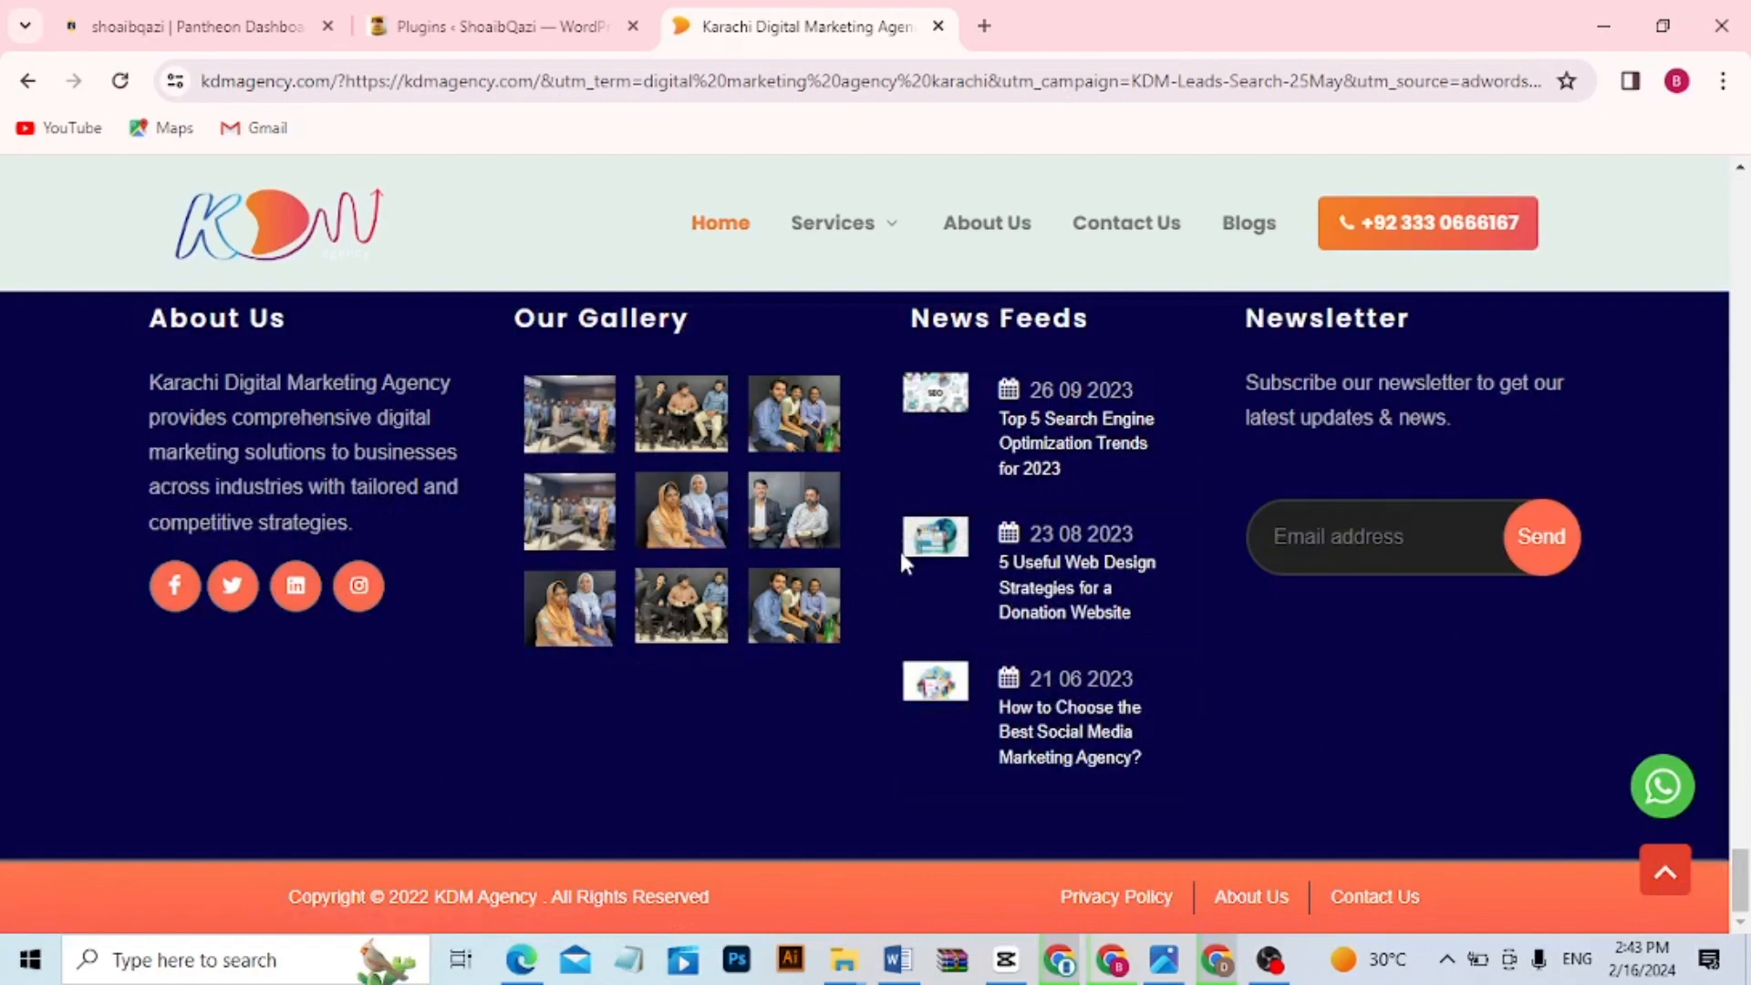
pyautogui.moveTo(1741, 853); pyautogui.dragTo(1747, 98)
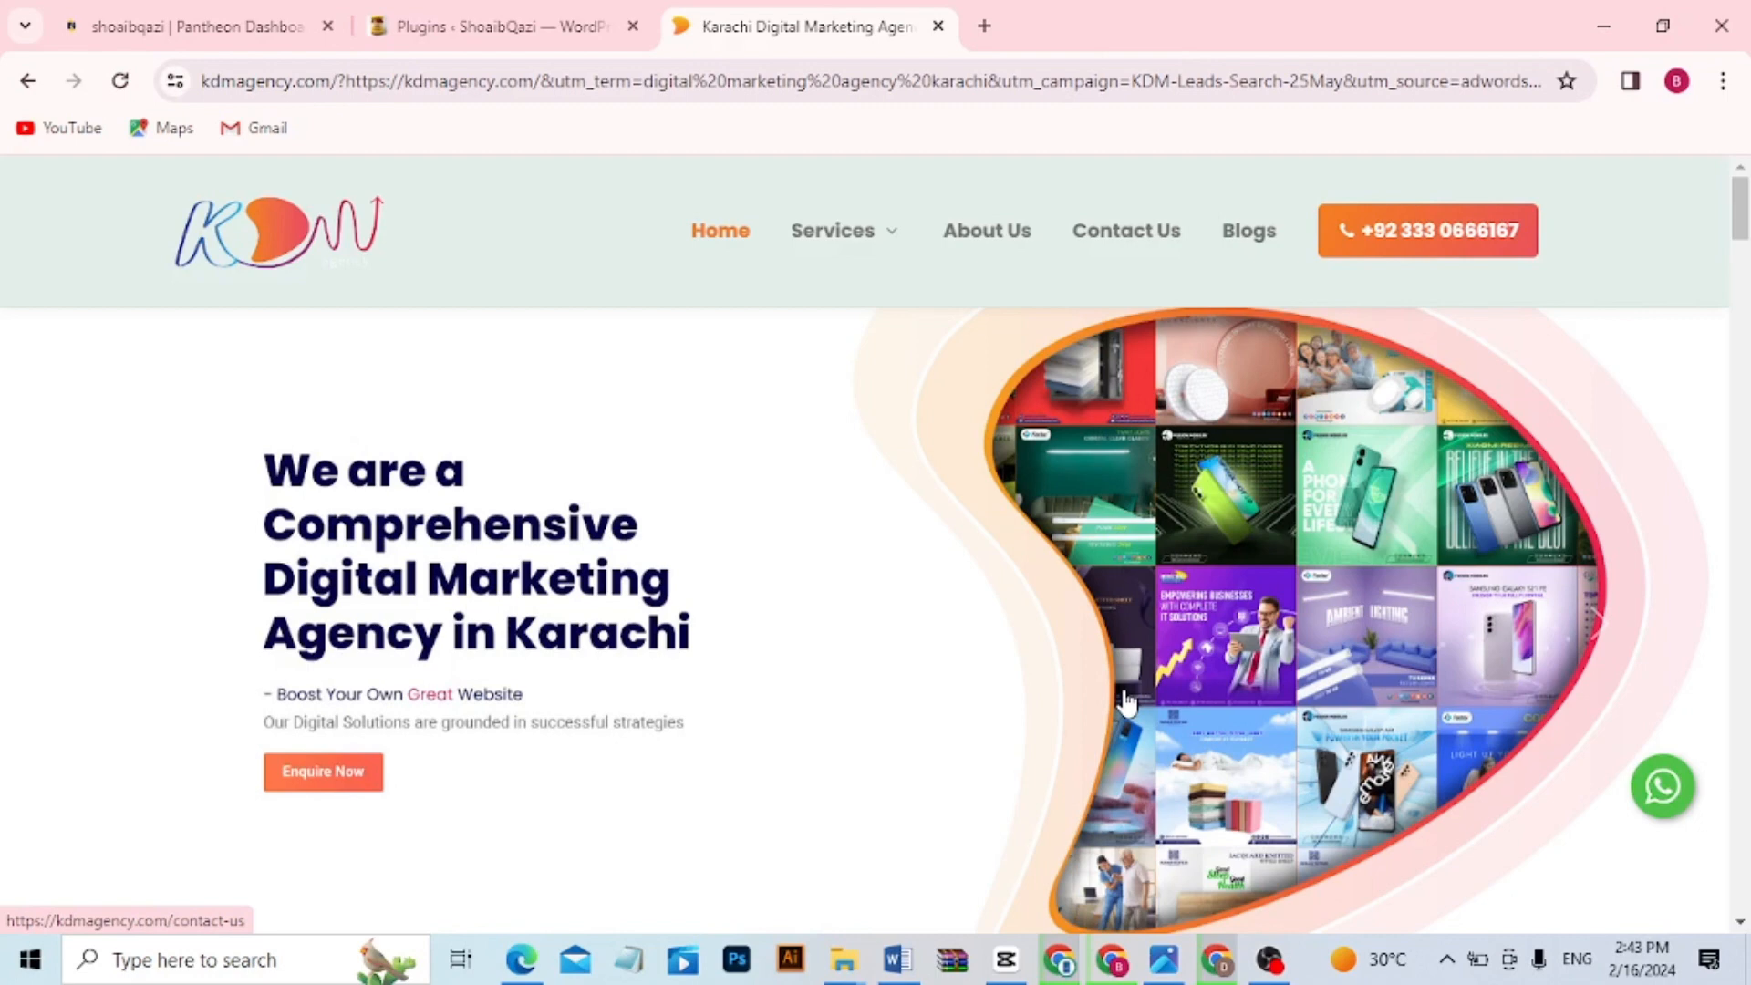
pyautogui.rightClick(1195, 540)
pyautogui.scroll(-5, 1274, 489)
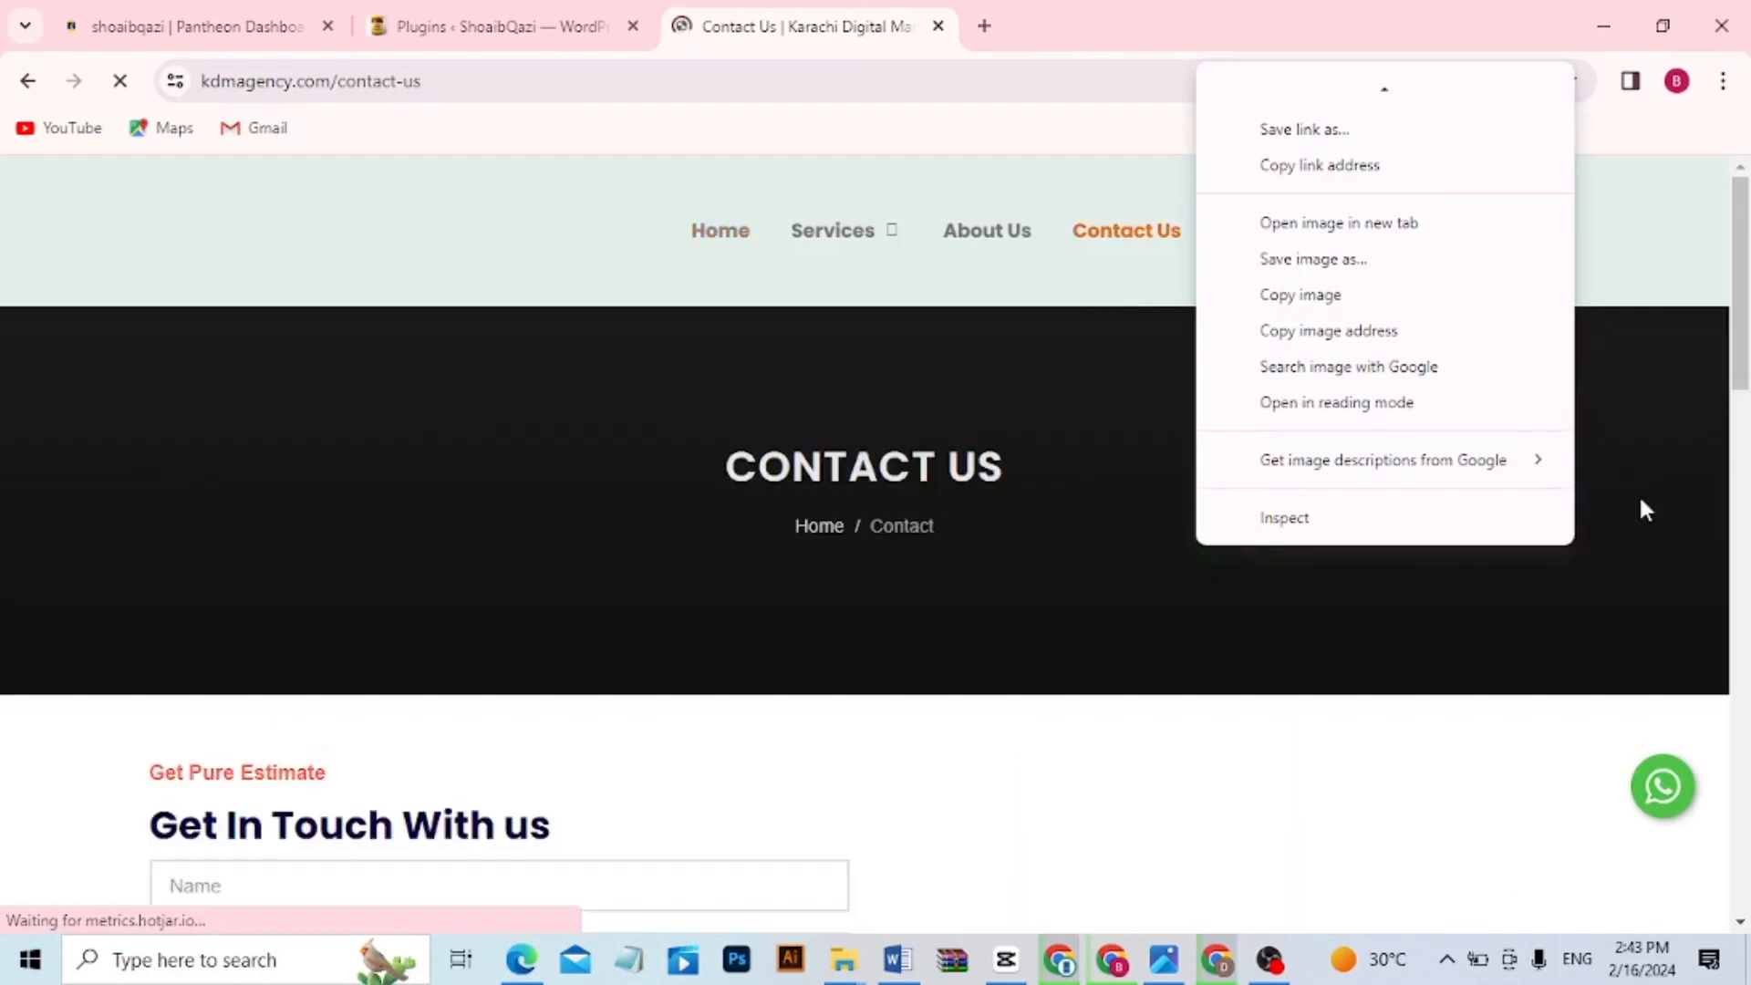
pyautogui.click(1746, 213)
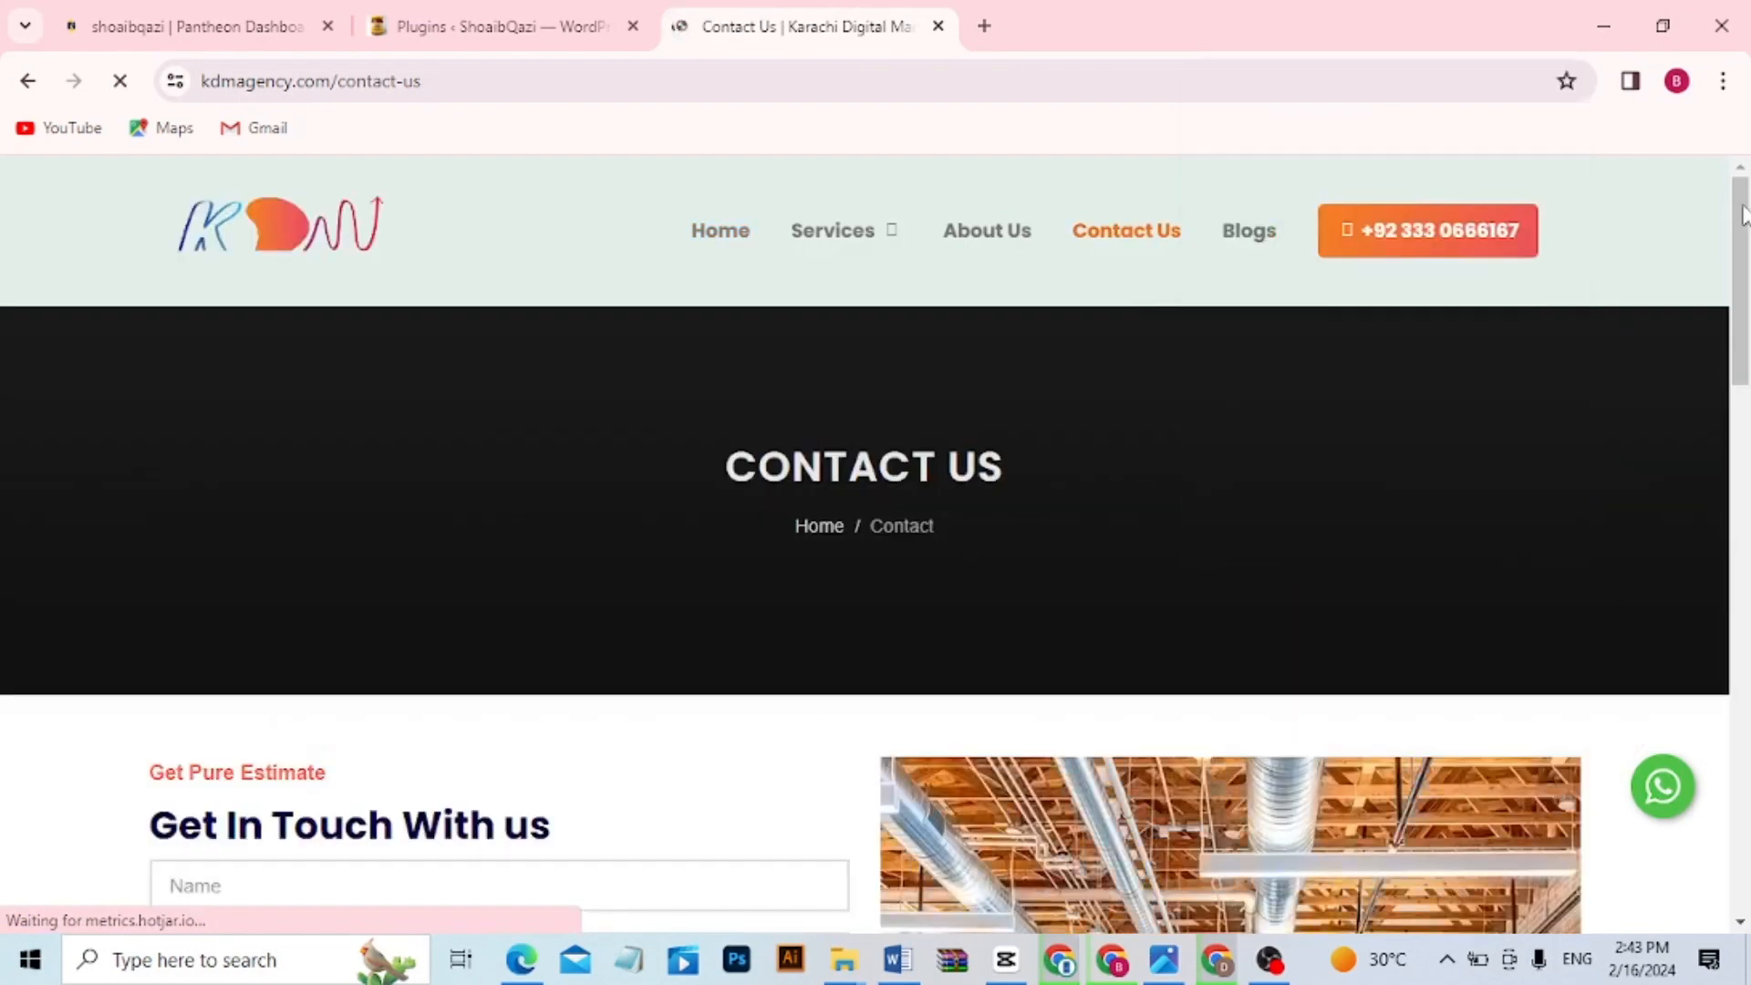
pyautogui.click(716, 235)
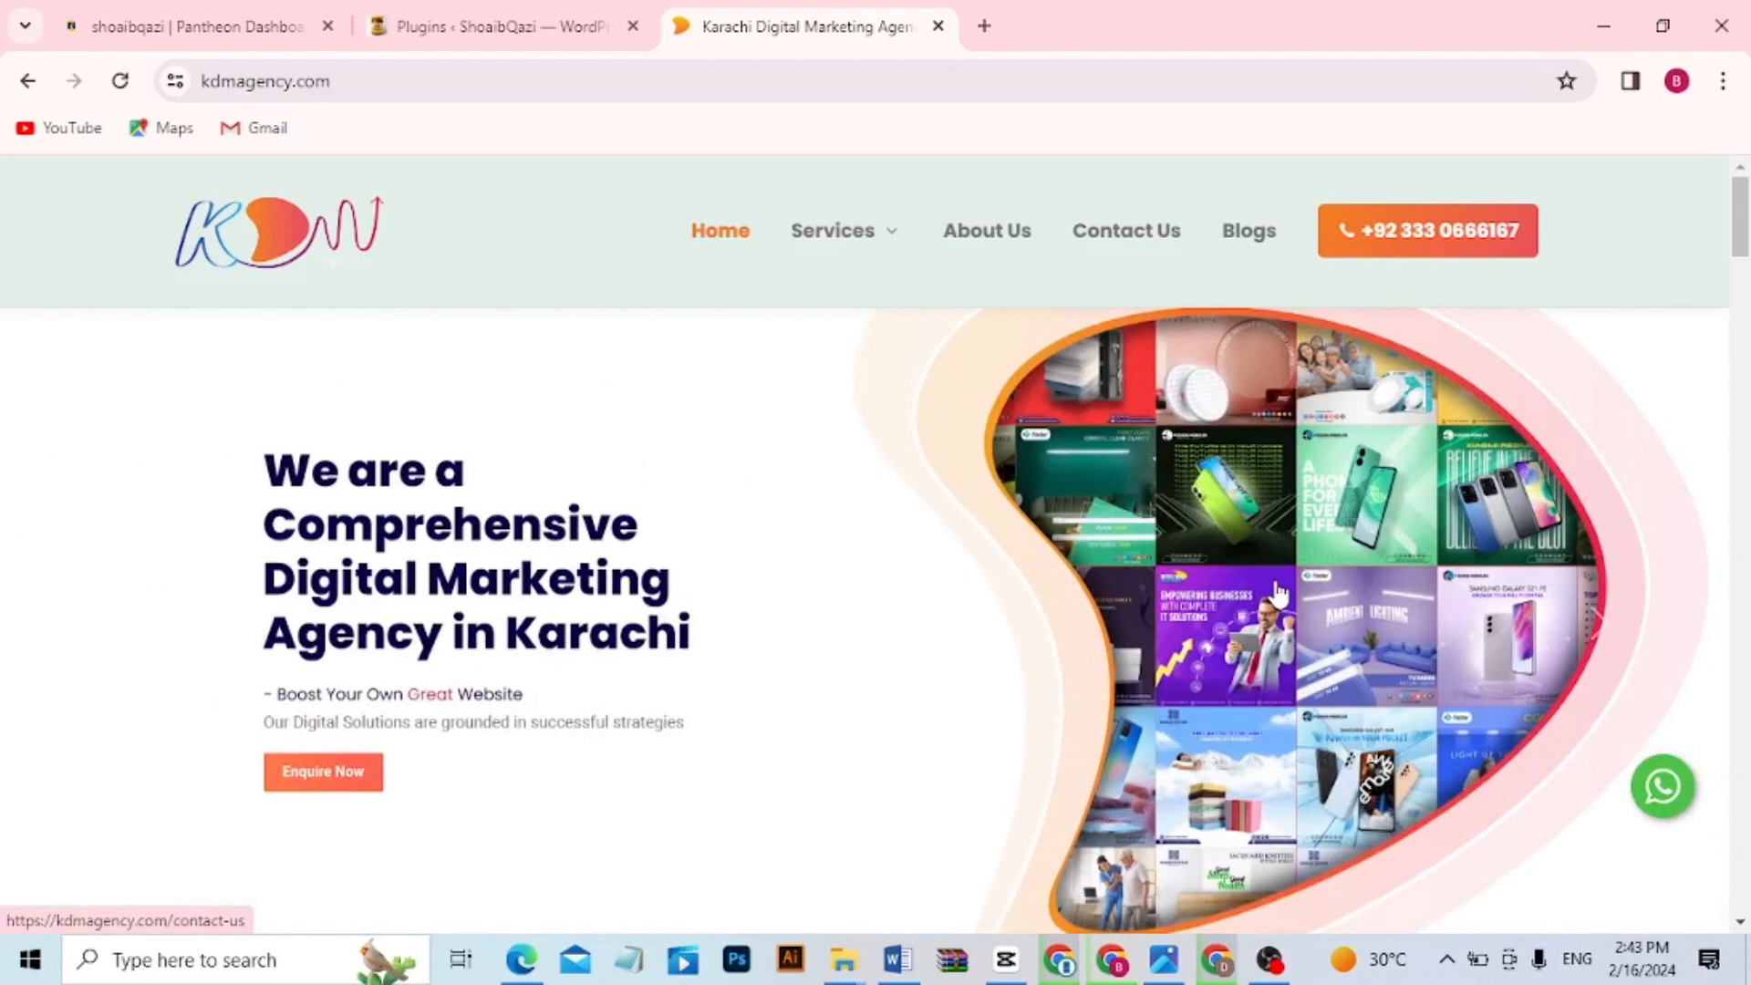
# Switch back to the WordPress admin and visit the site's live front page
pyautogui.click(567, 27)
pyautogui.moveTo(5, 392)
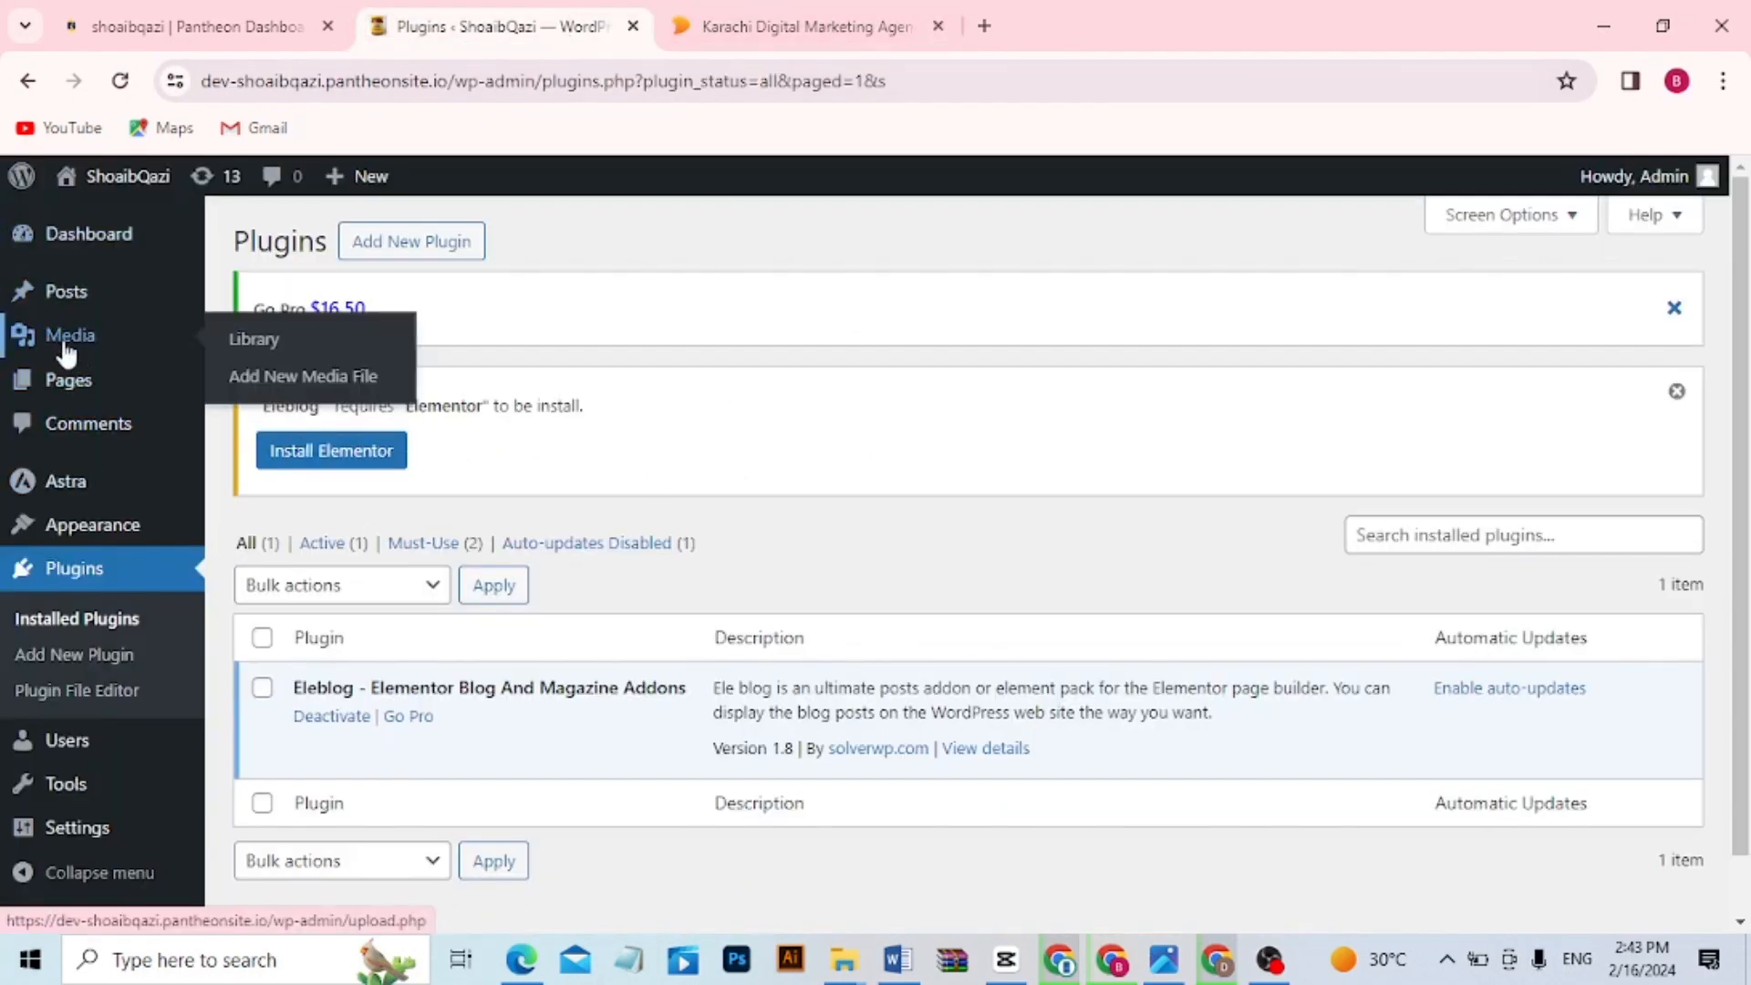
pyautogui.rightClick(127, 171)
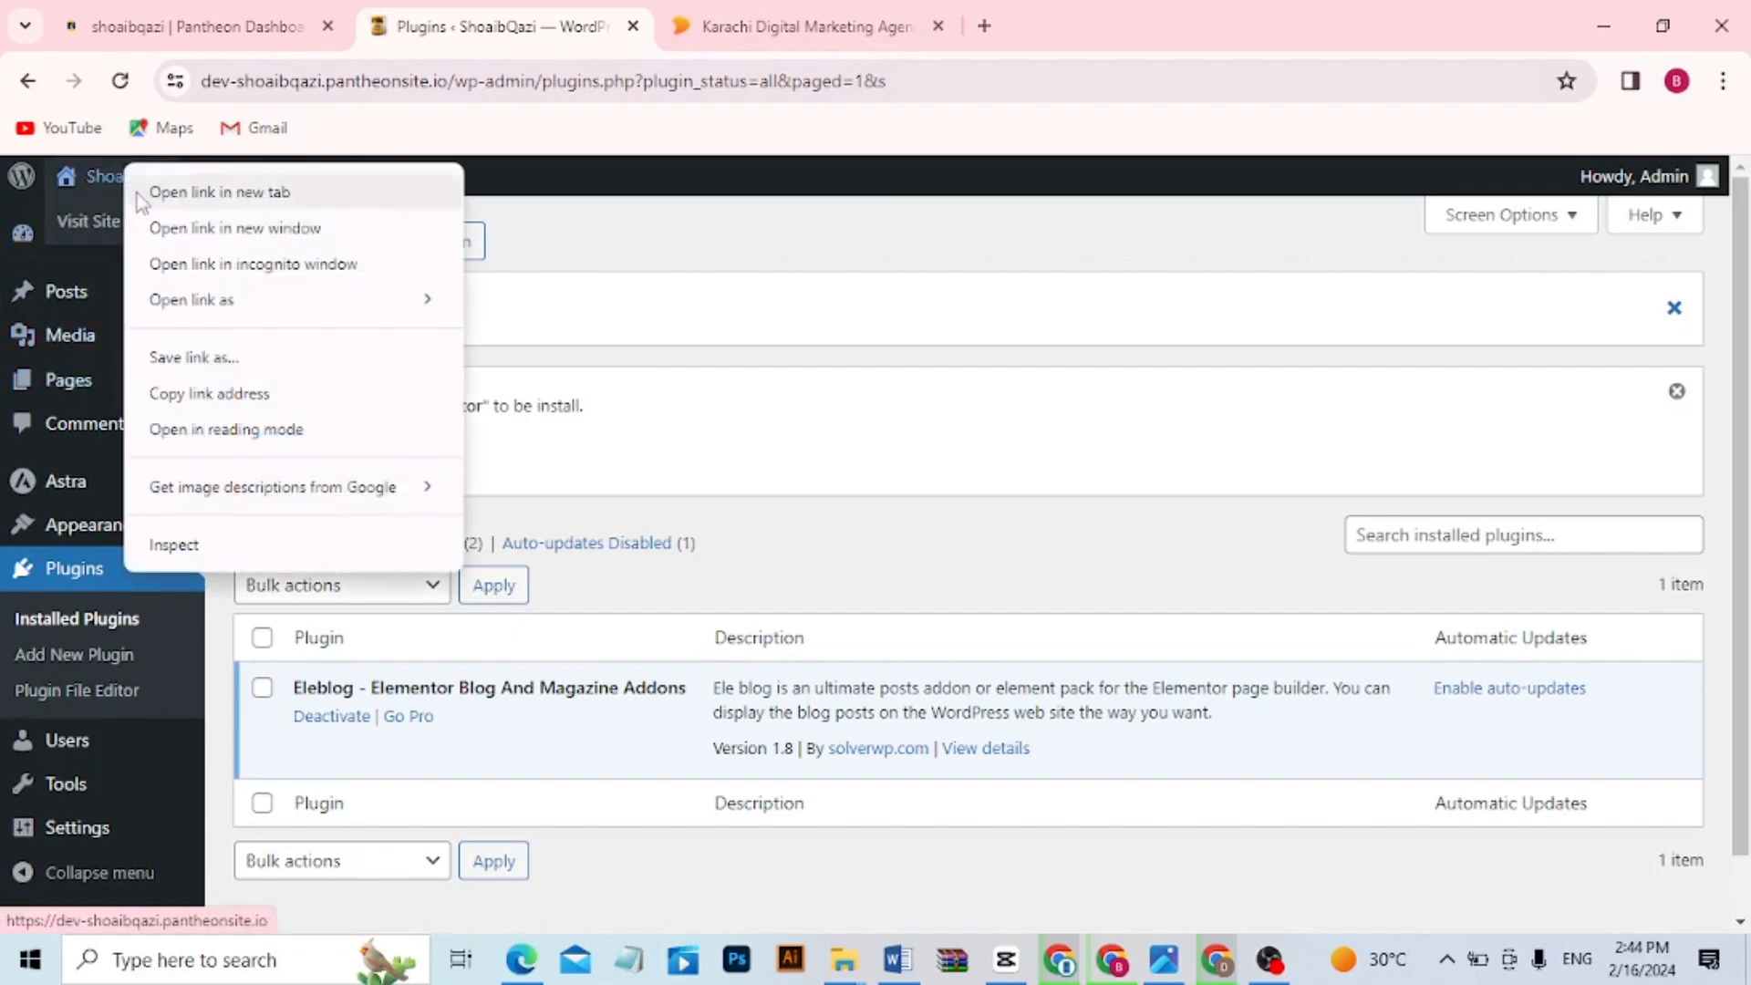
pyautogui.click(97, 220)
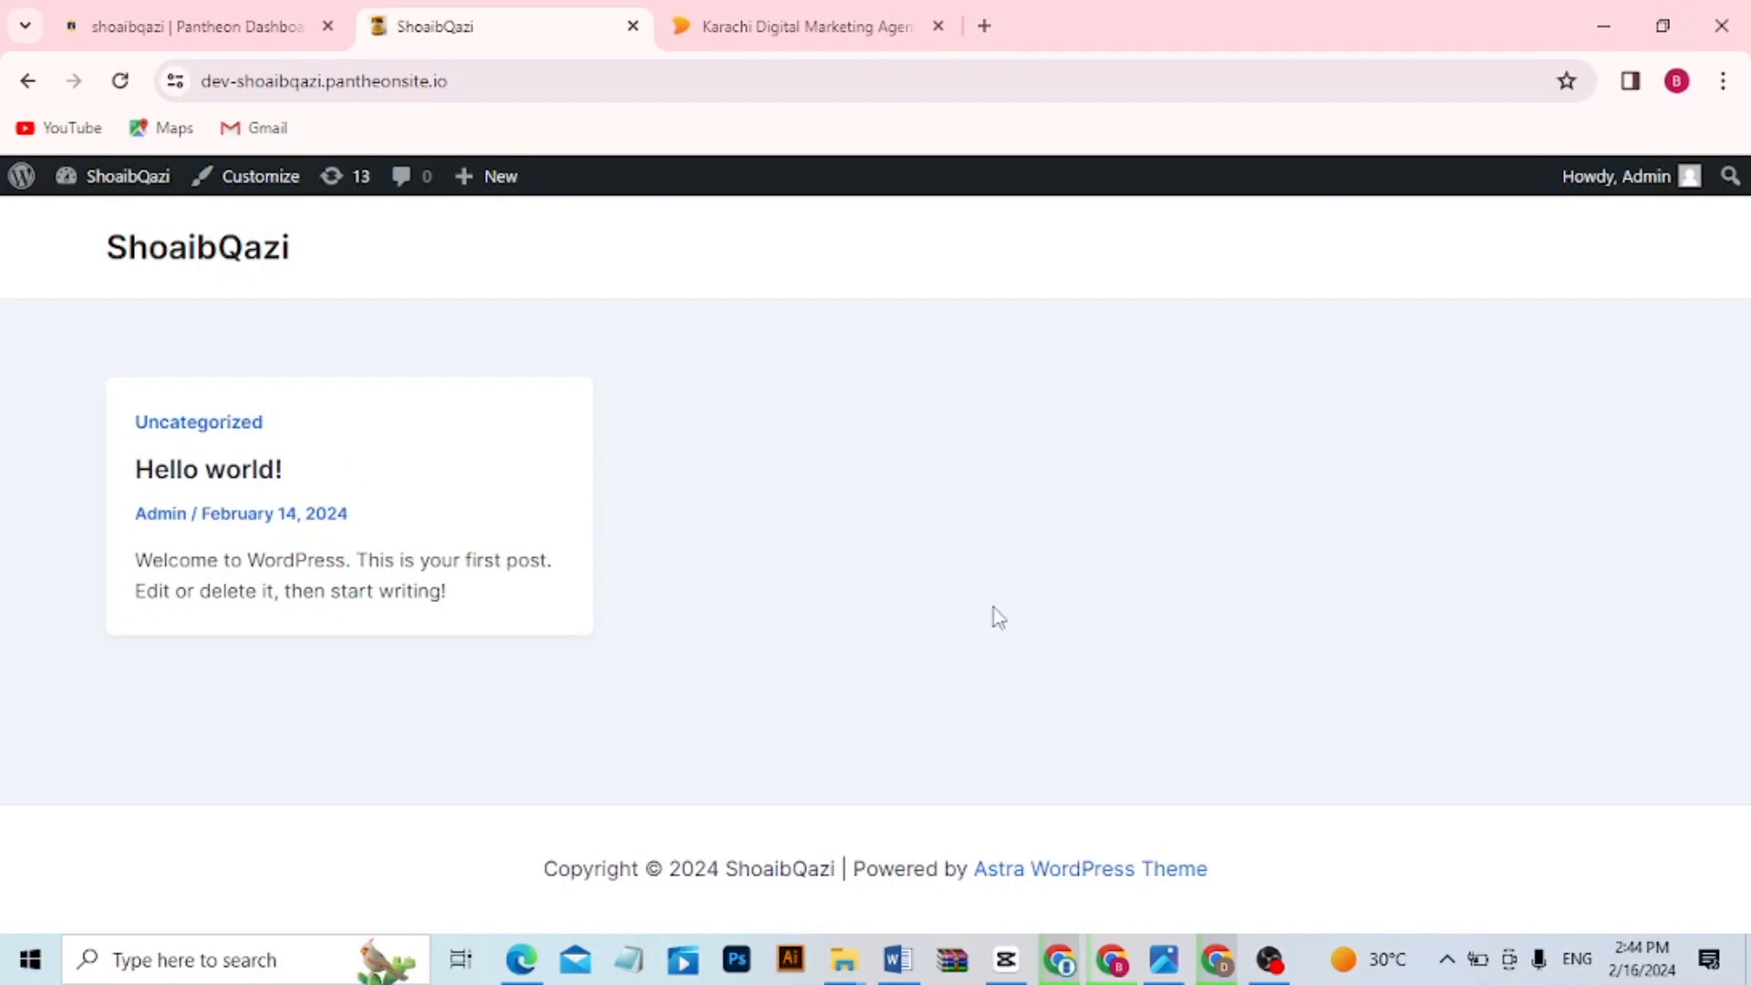
# Create and publish a new page titled "Home", and return to the list of pages
pyautogui.moveTo(65, 194)
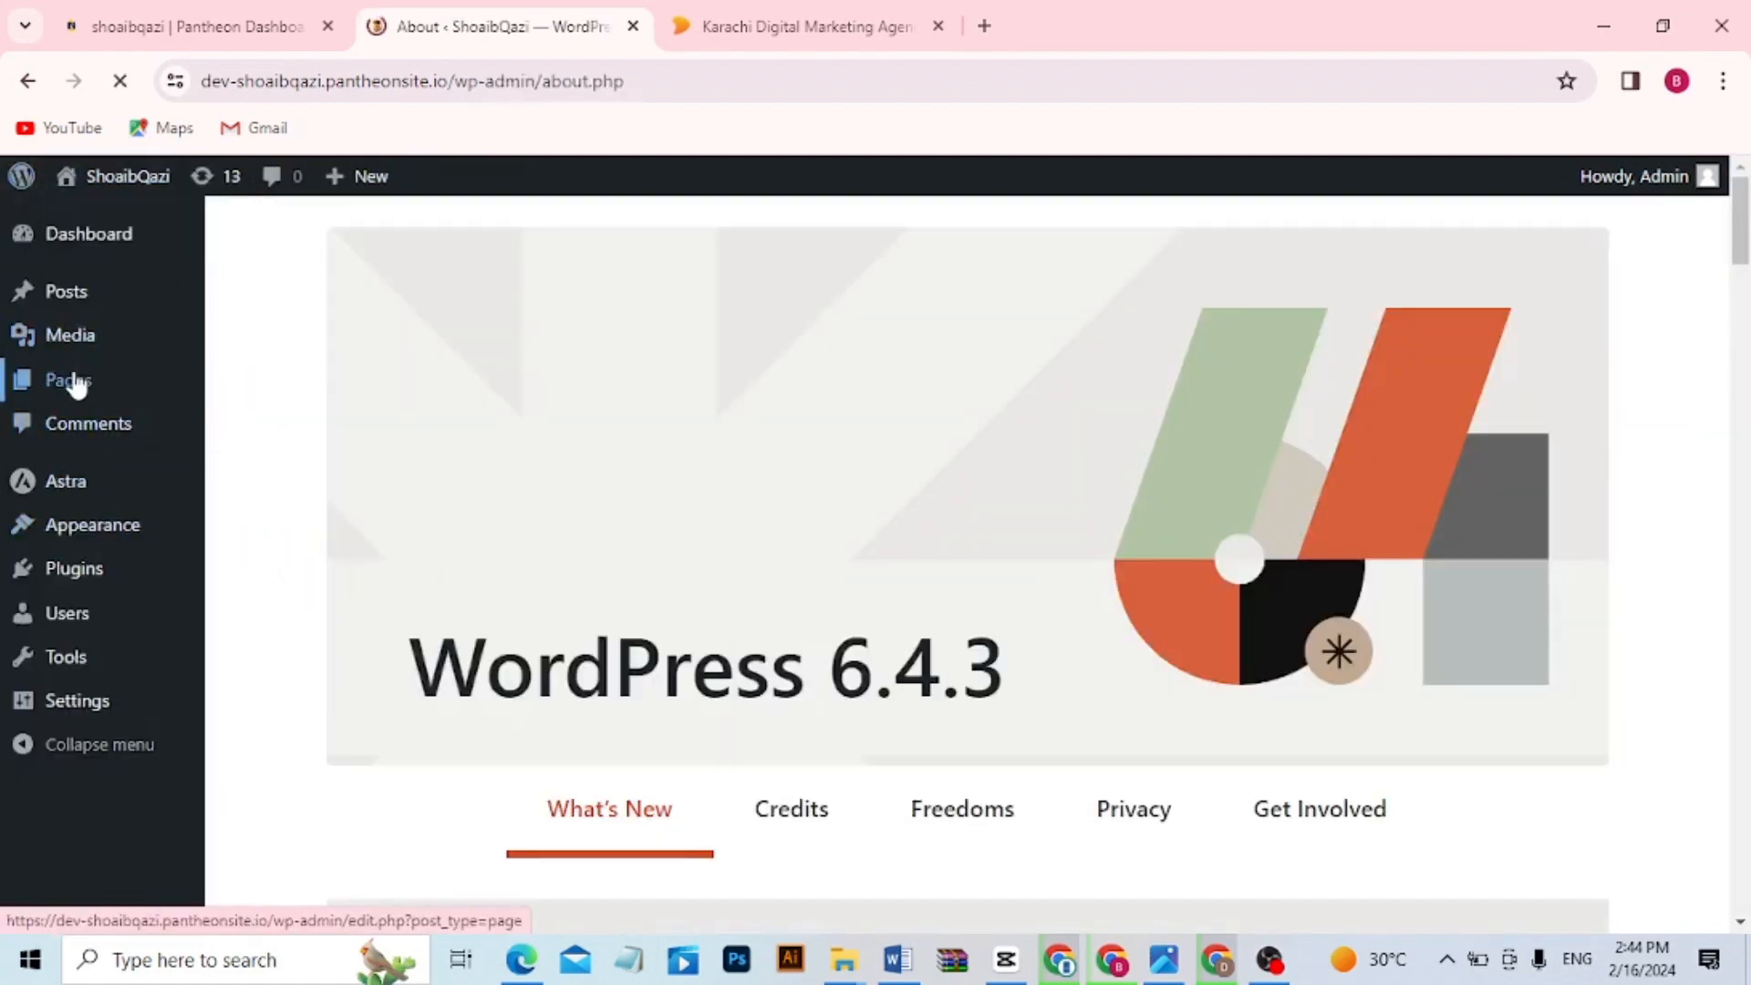
pyautogui.moveTo(60, 381)
pyautogui.click(299, 387)
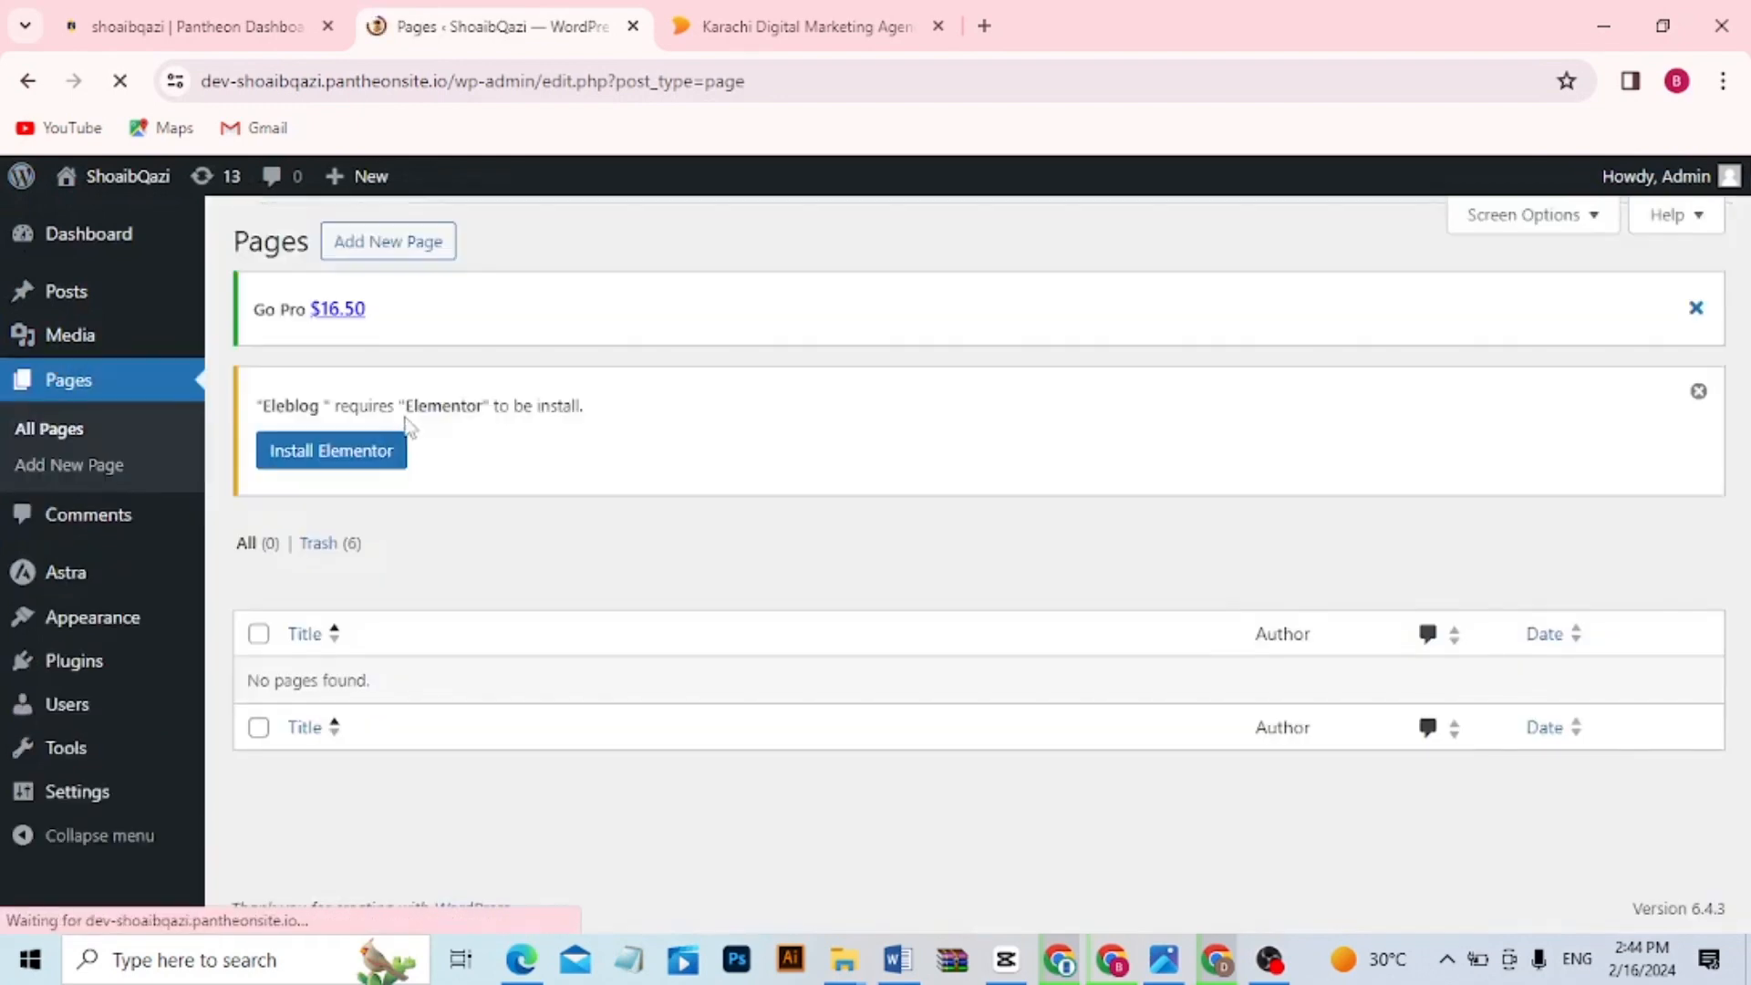
pyautogui.click(380, 245)
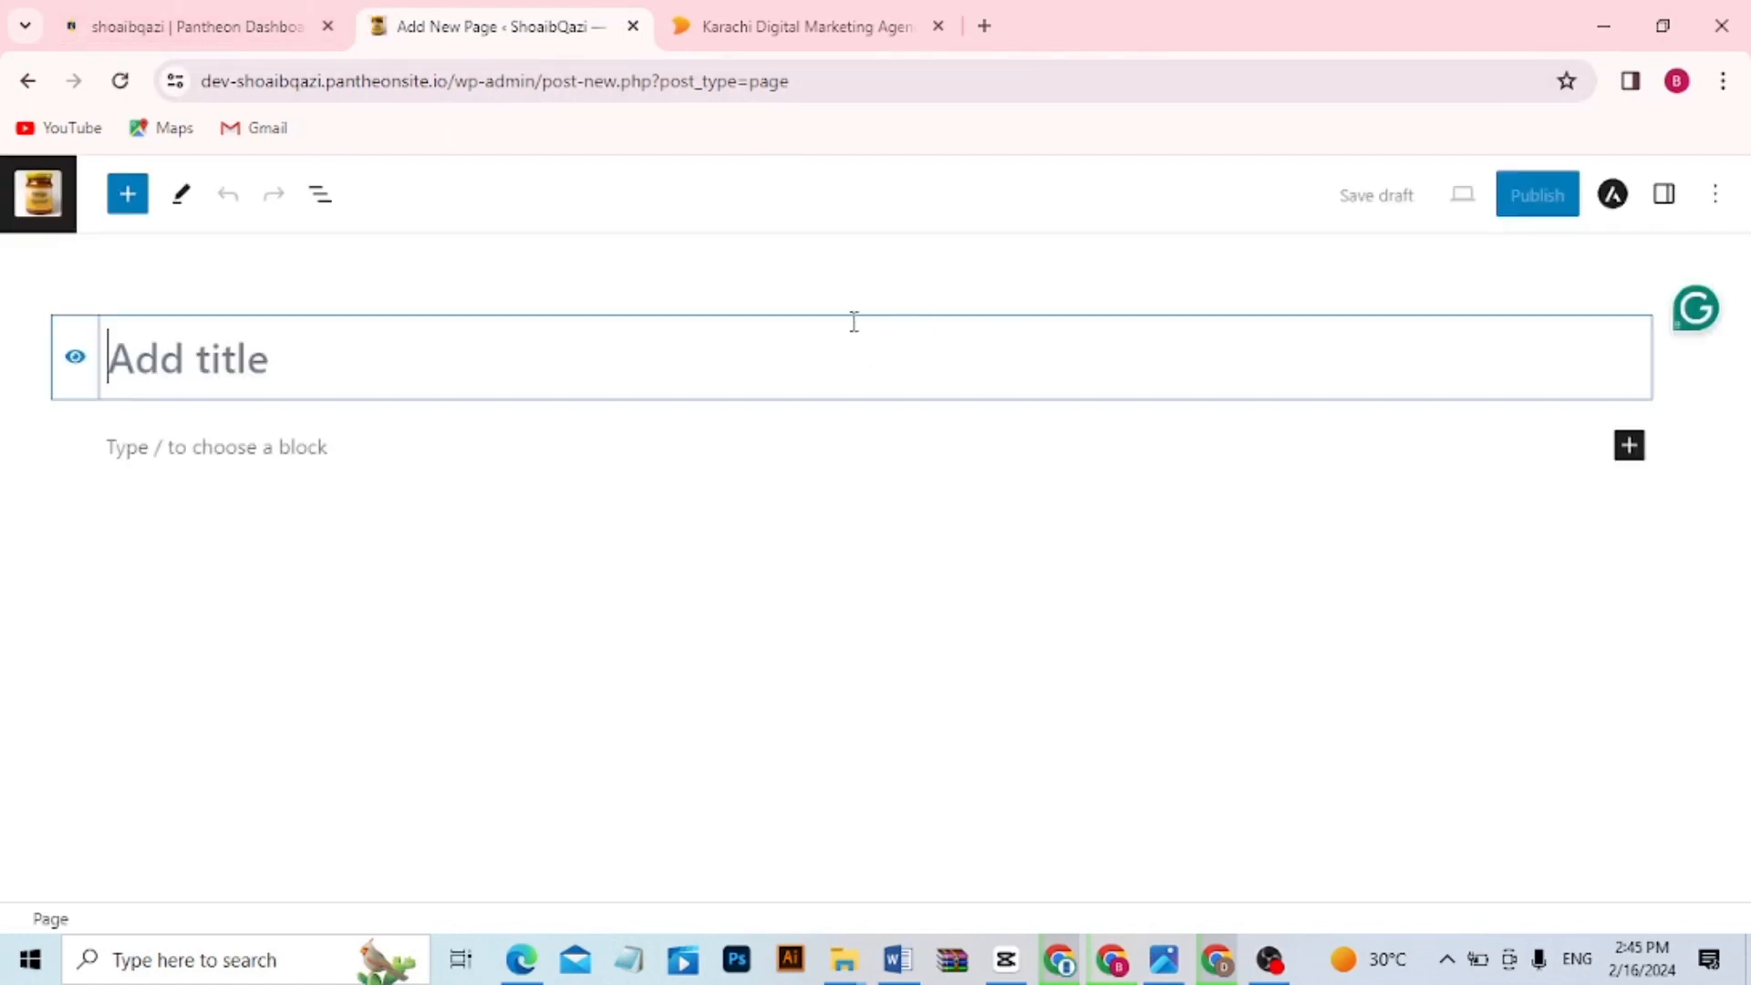
pyautogui.write('Home')
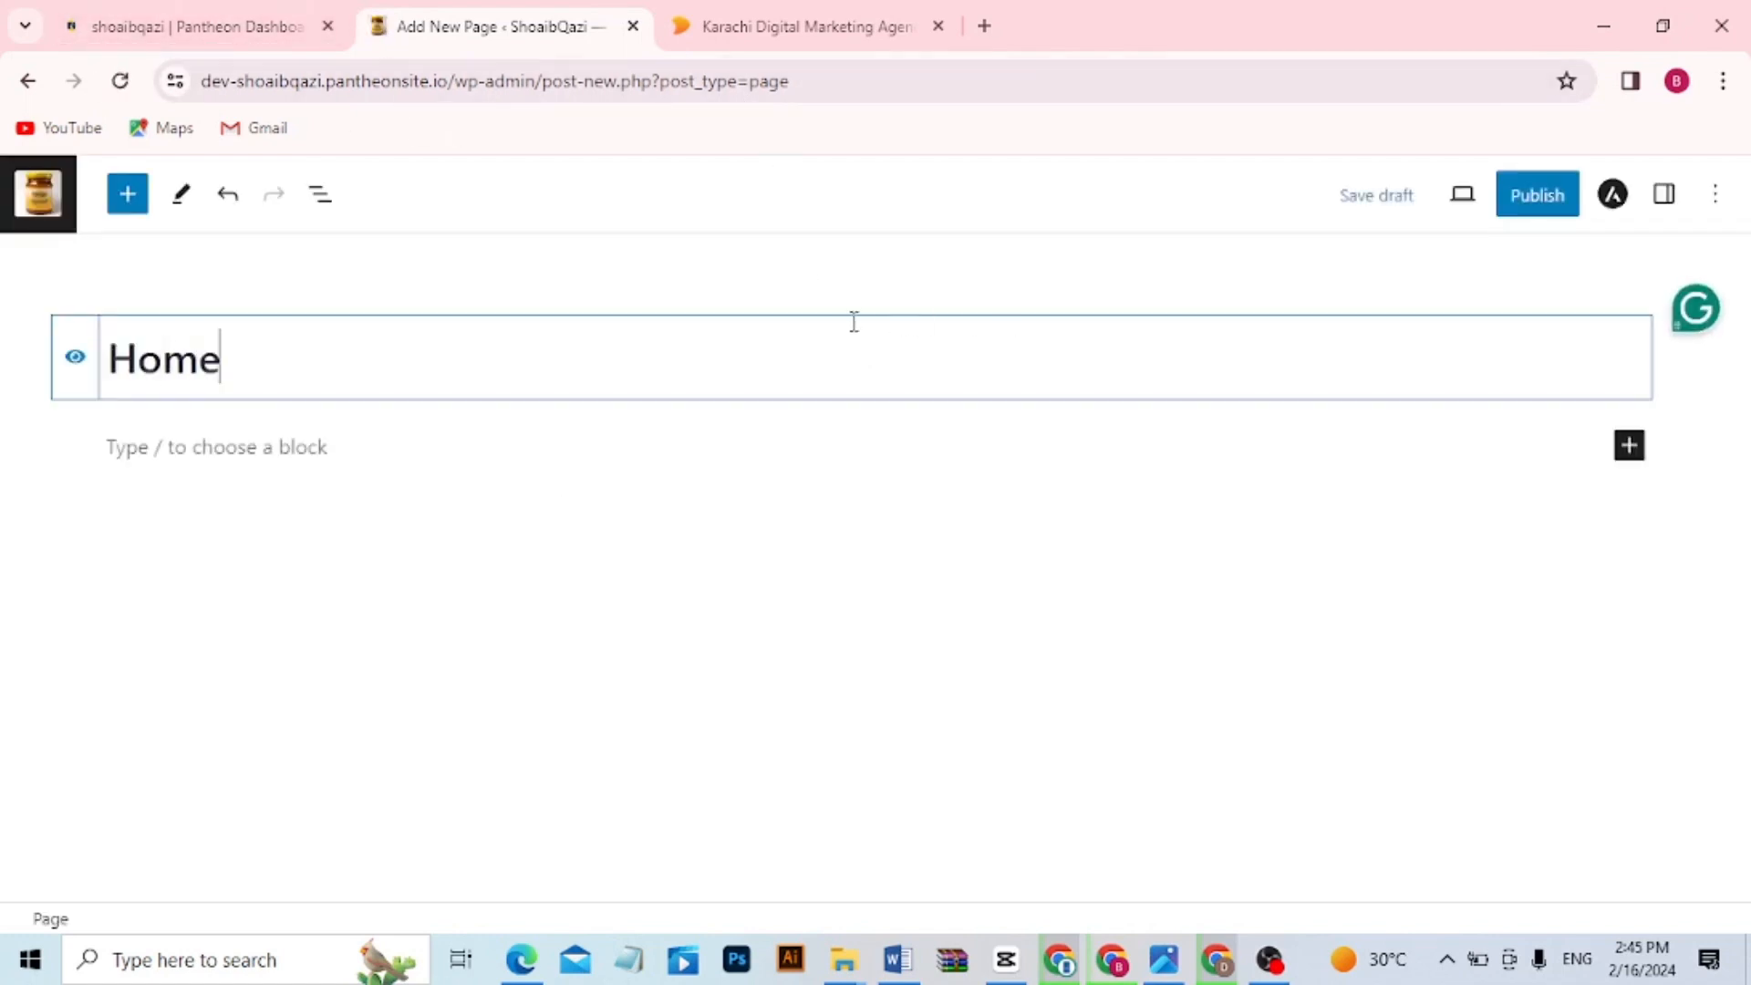
pyautogui.click(1525, 206)
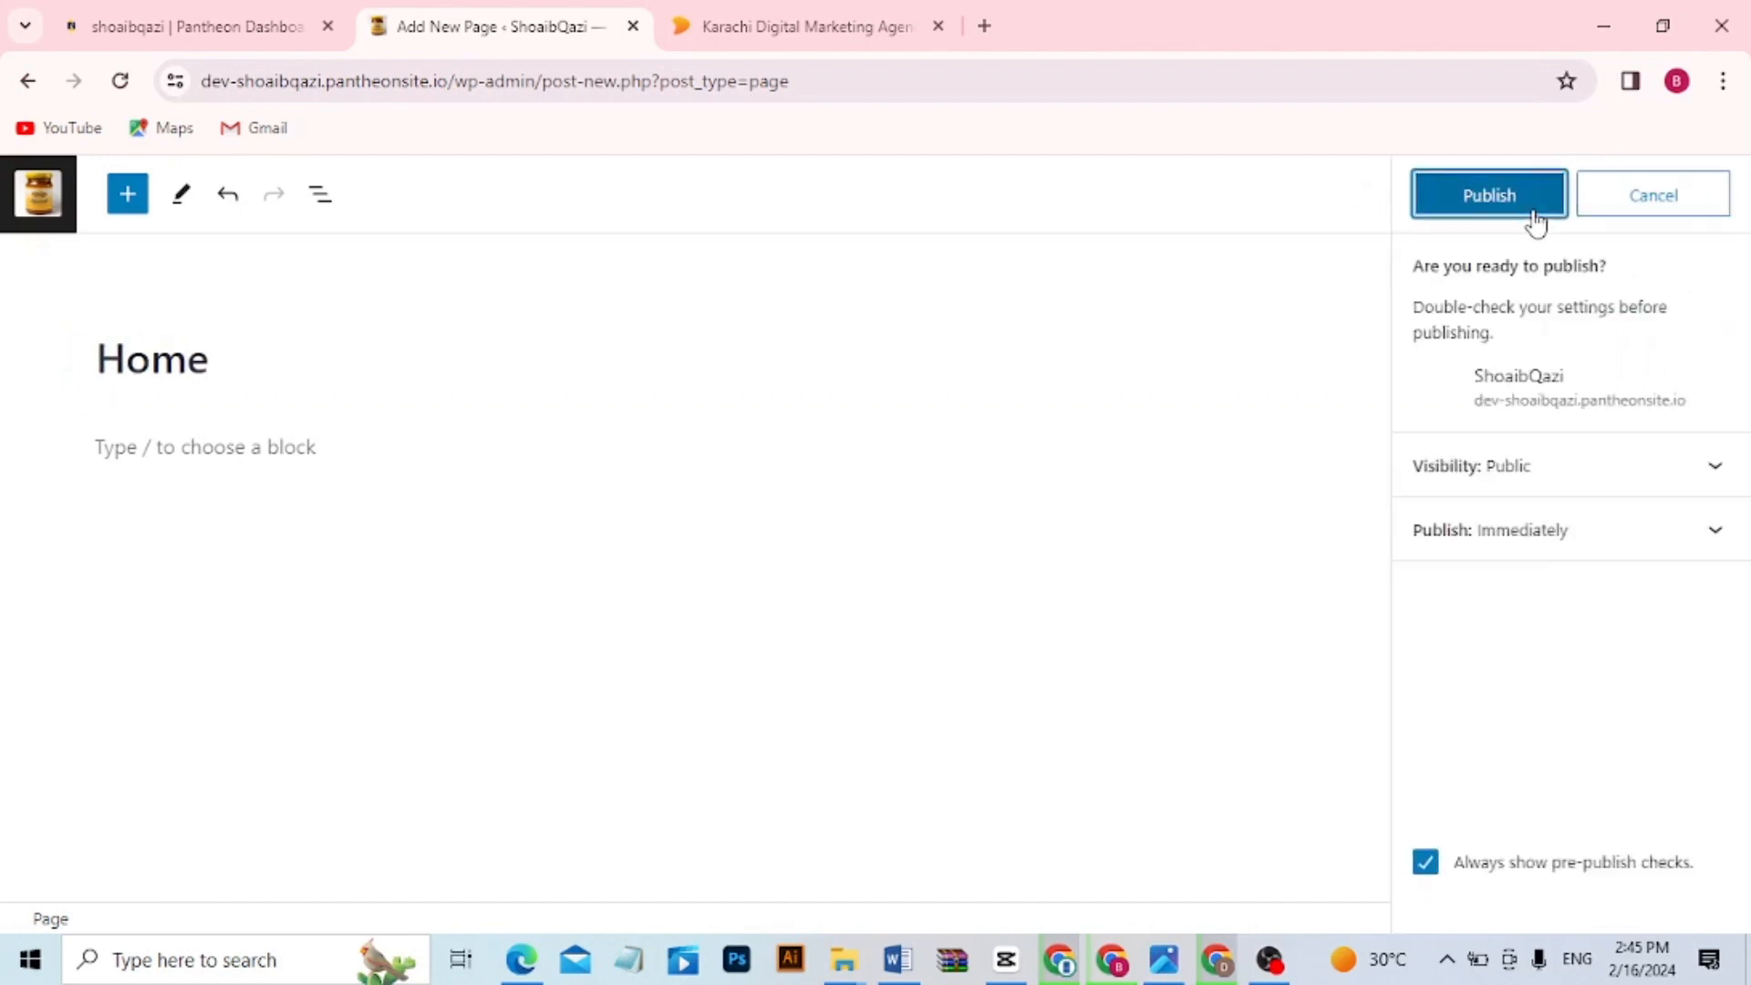
pyautogui.click(1520, 204)
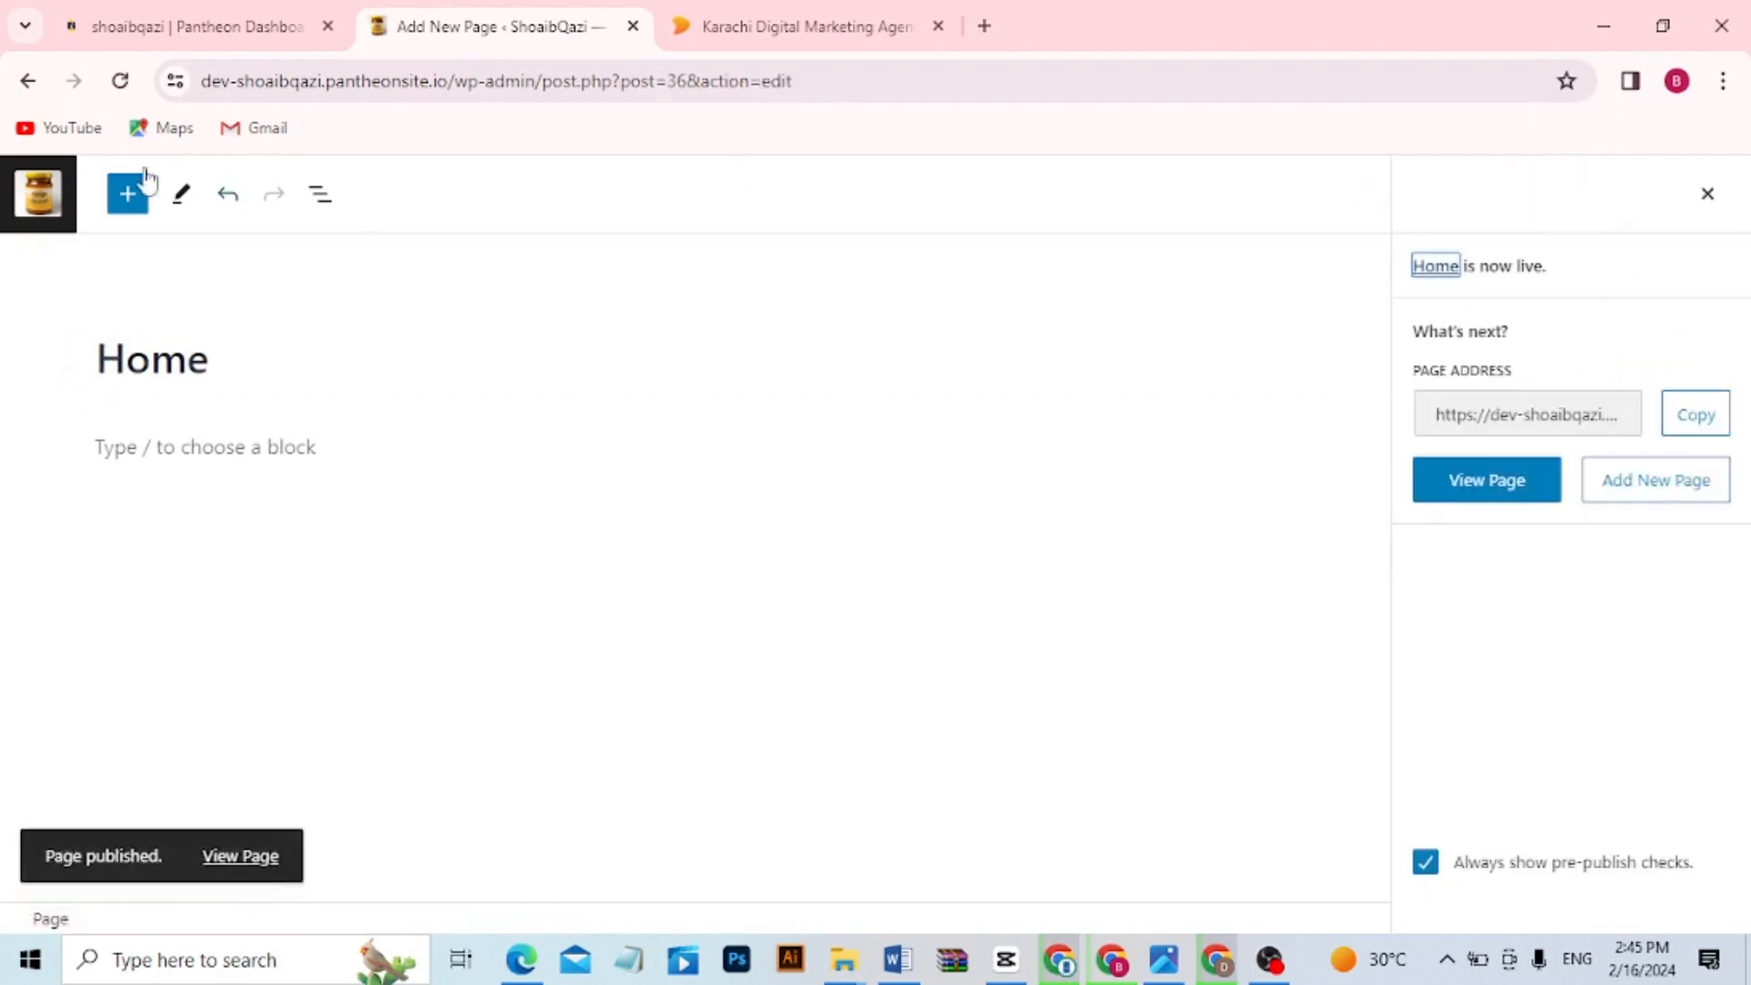
pyautogui.click(42, 194)
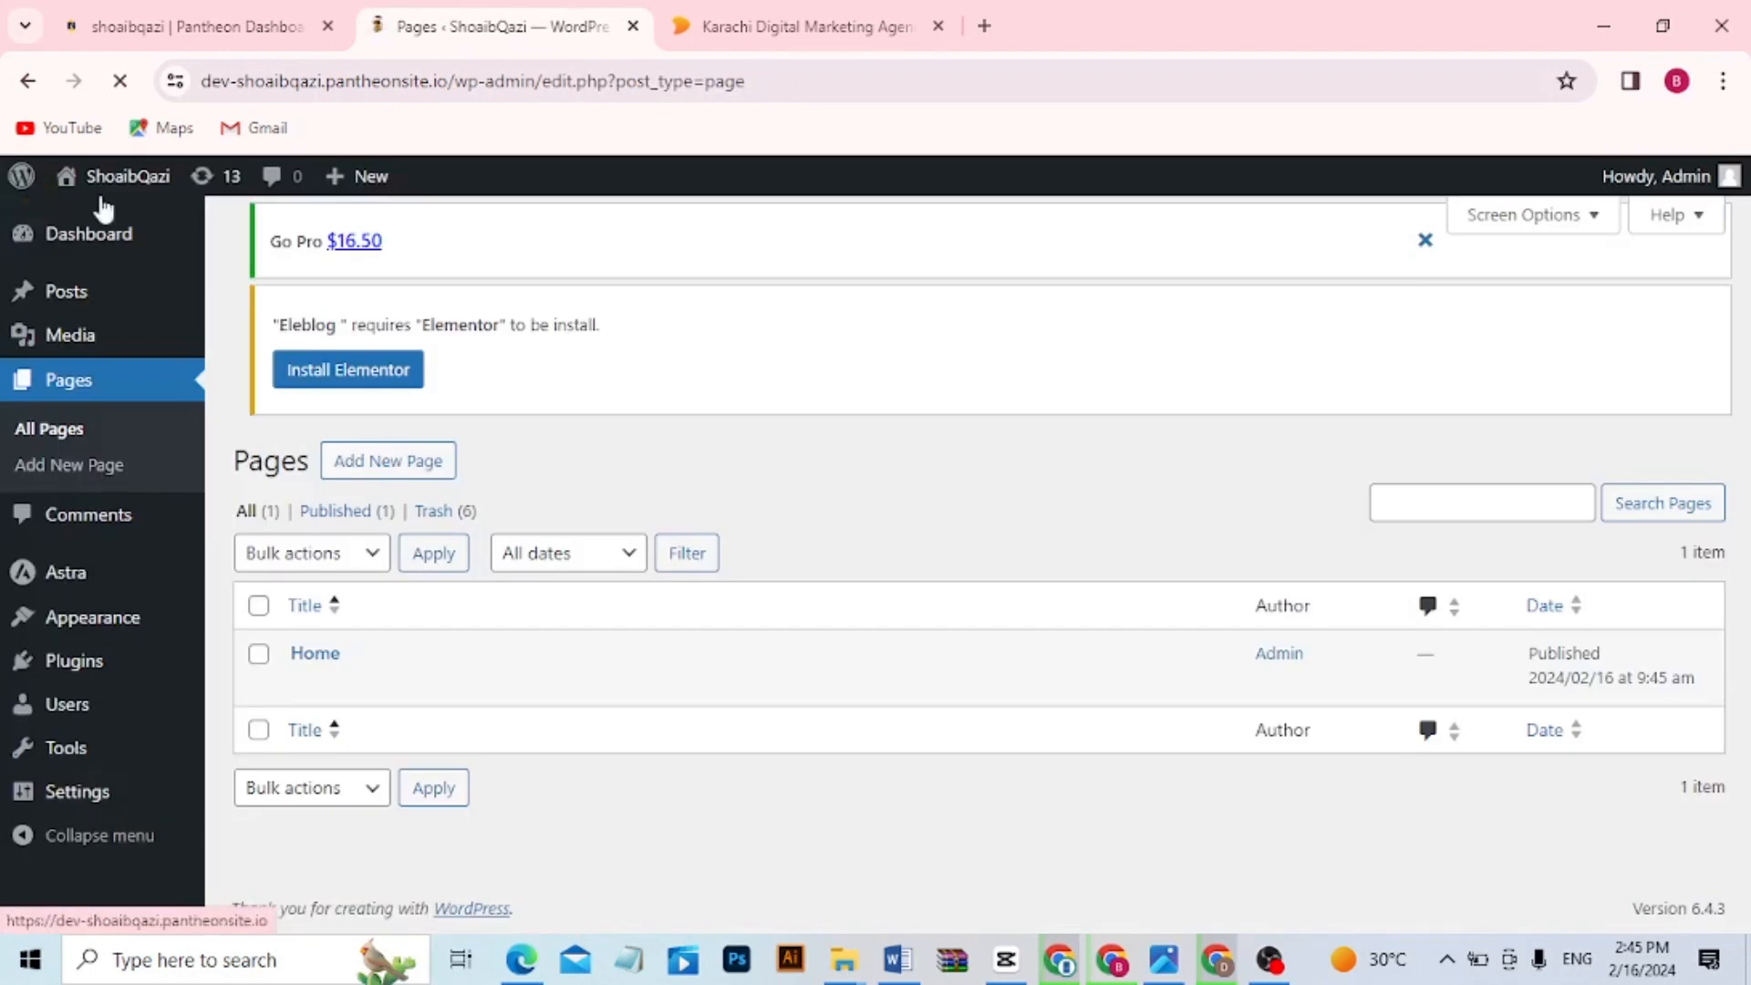
# Add another page titled "Services" and publish it
pyautogui.click(808, 40)
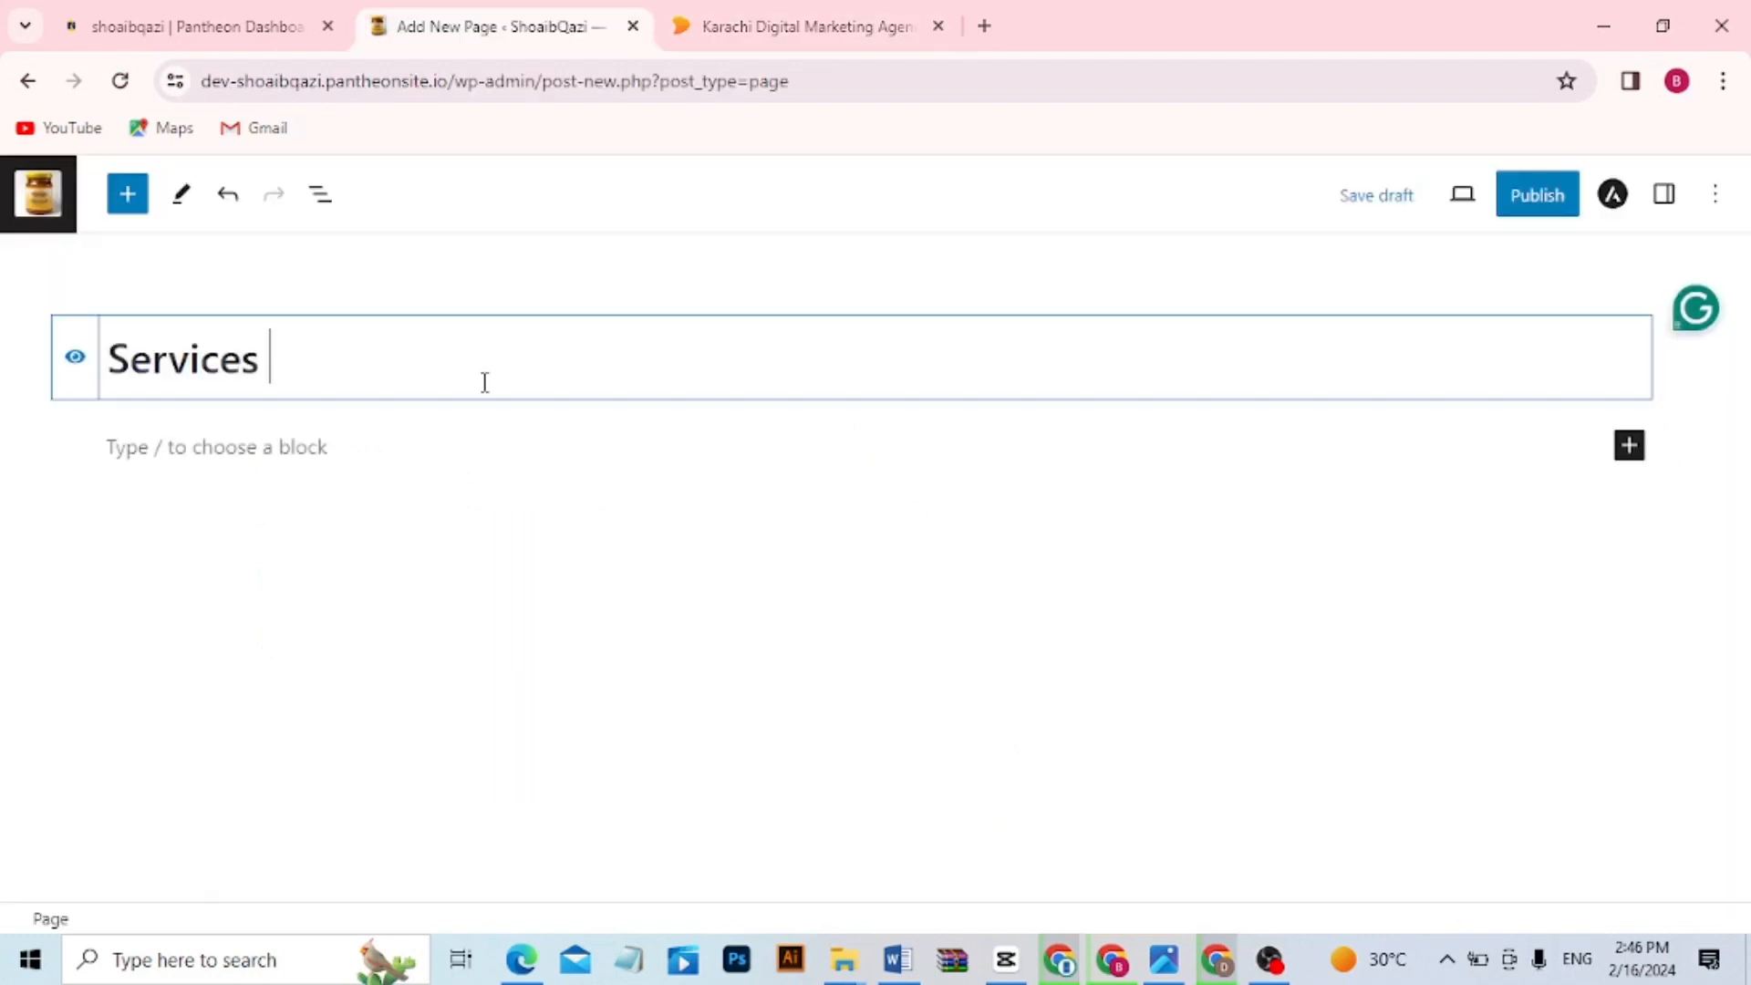
pyautogui.click(1544, 192)
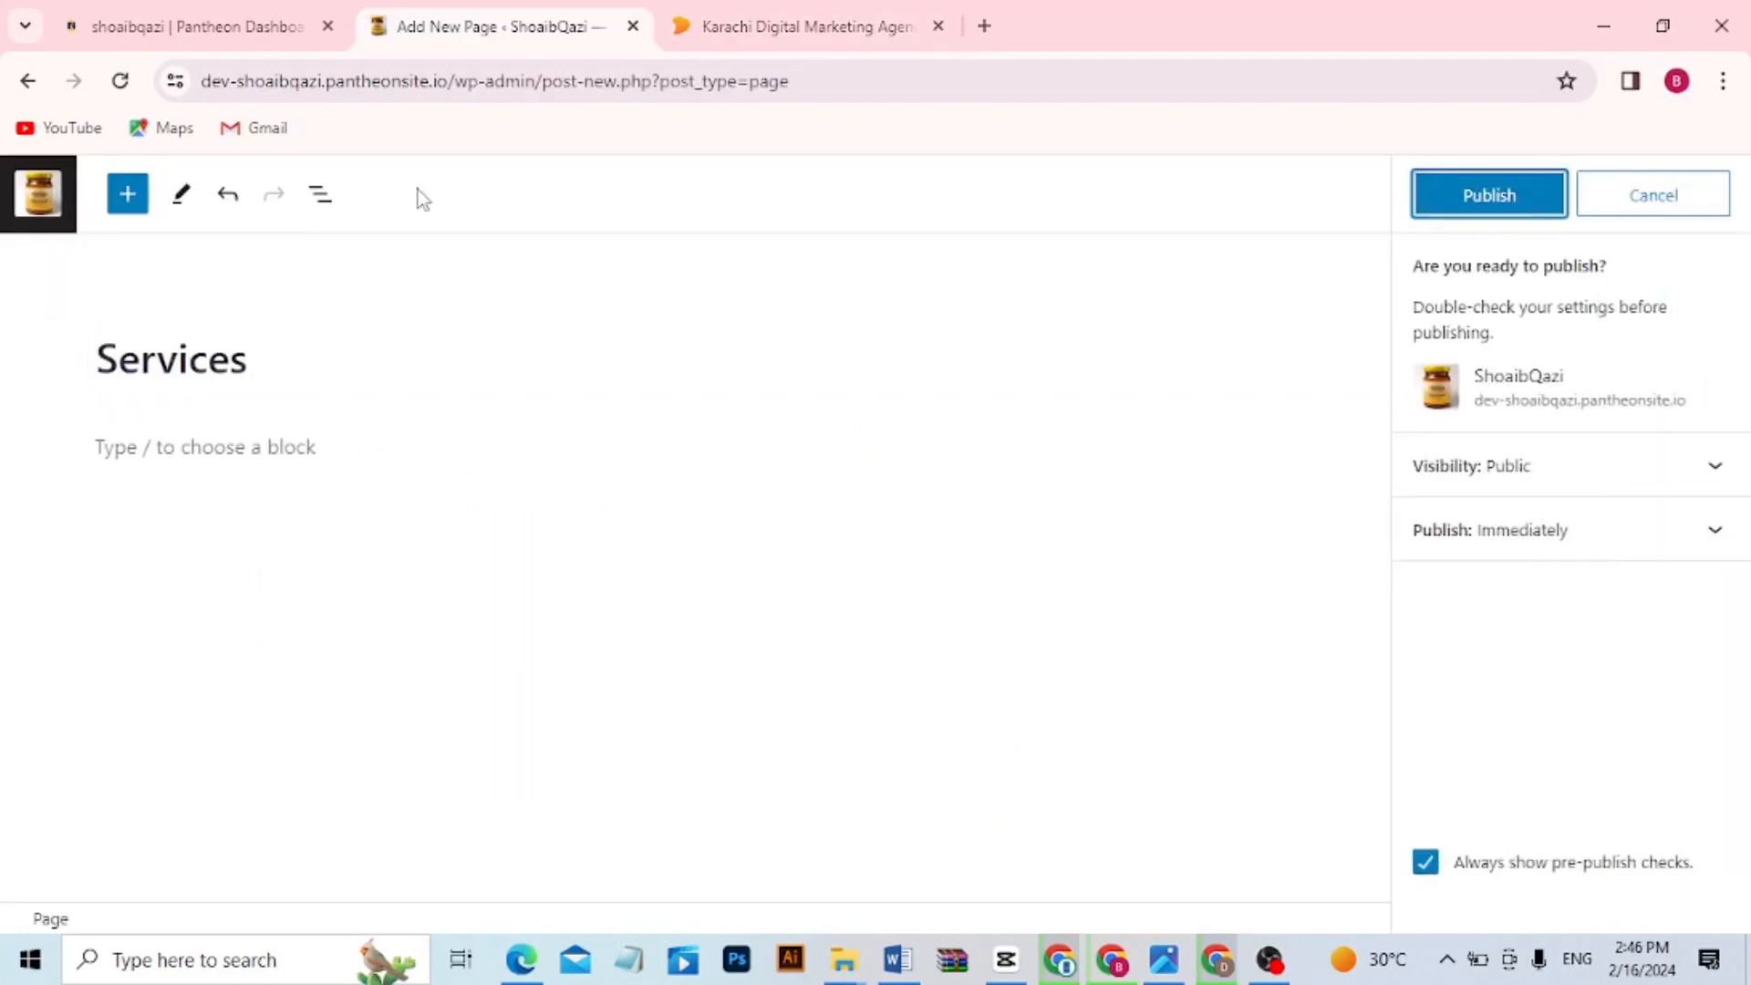
pyautogui.click(53, 193)
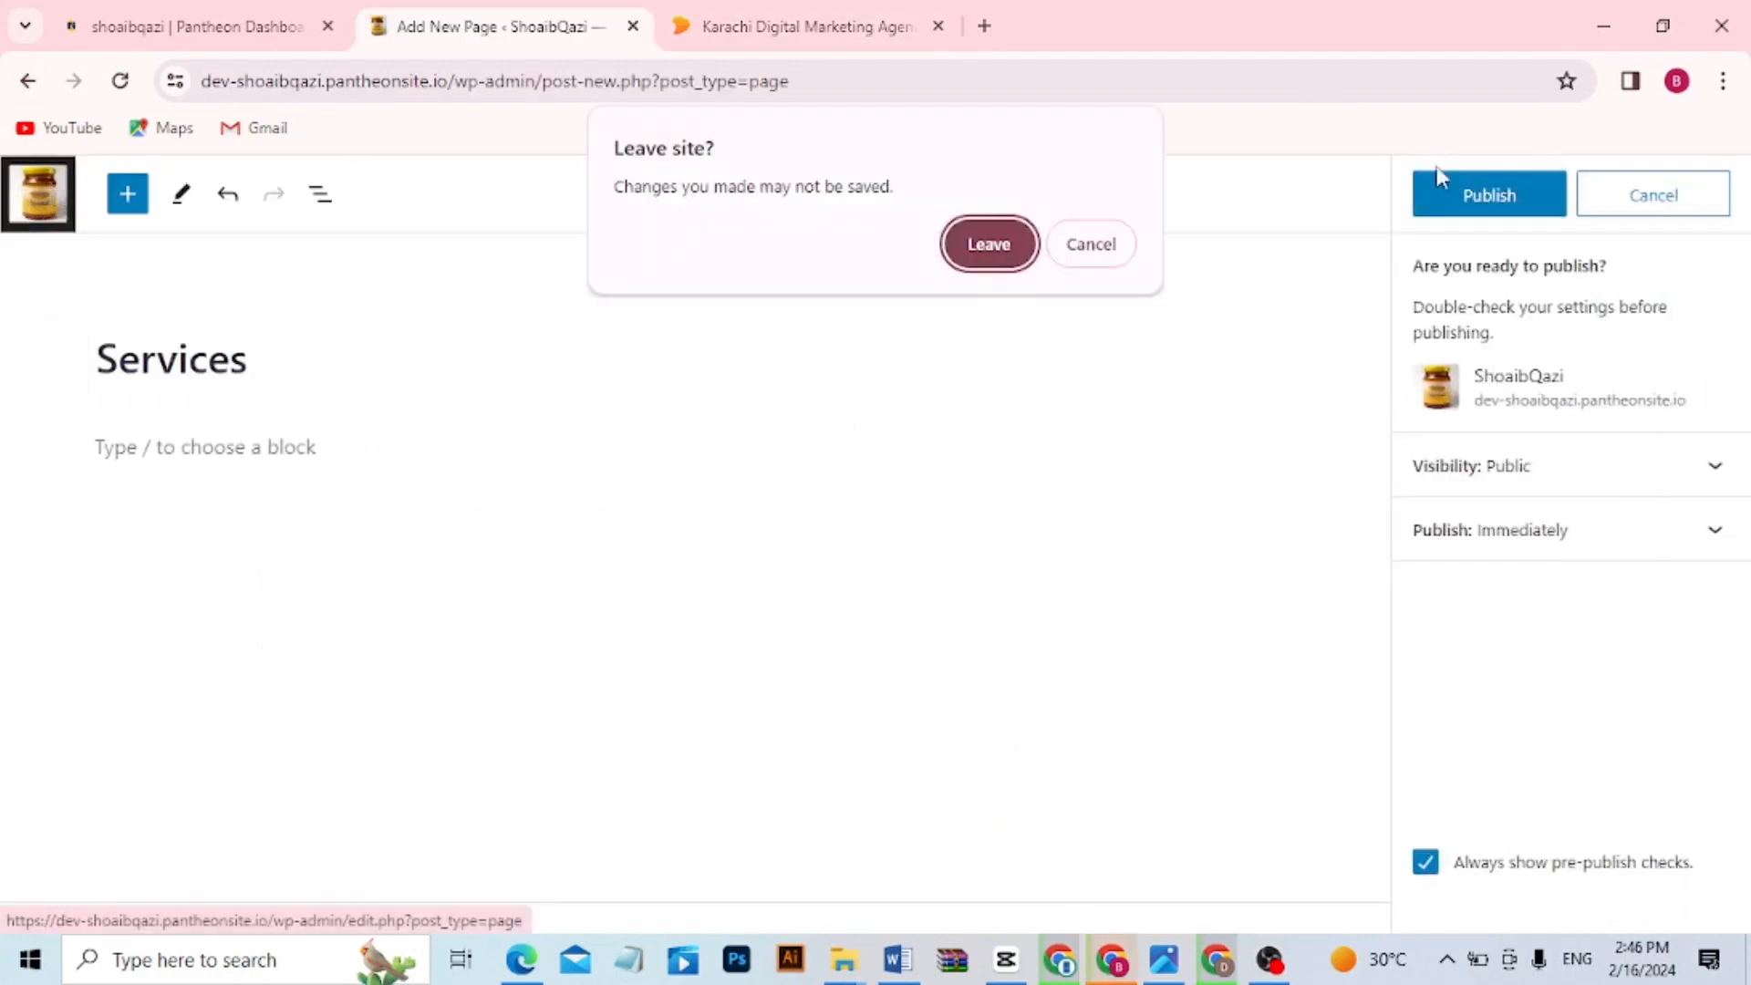
pyautogui.click(1091, 245)
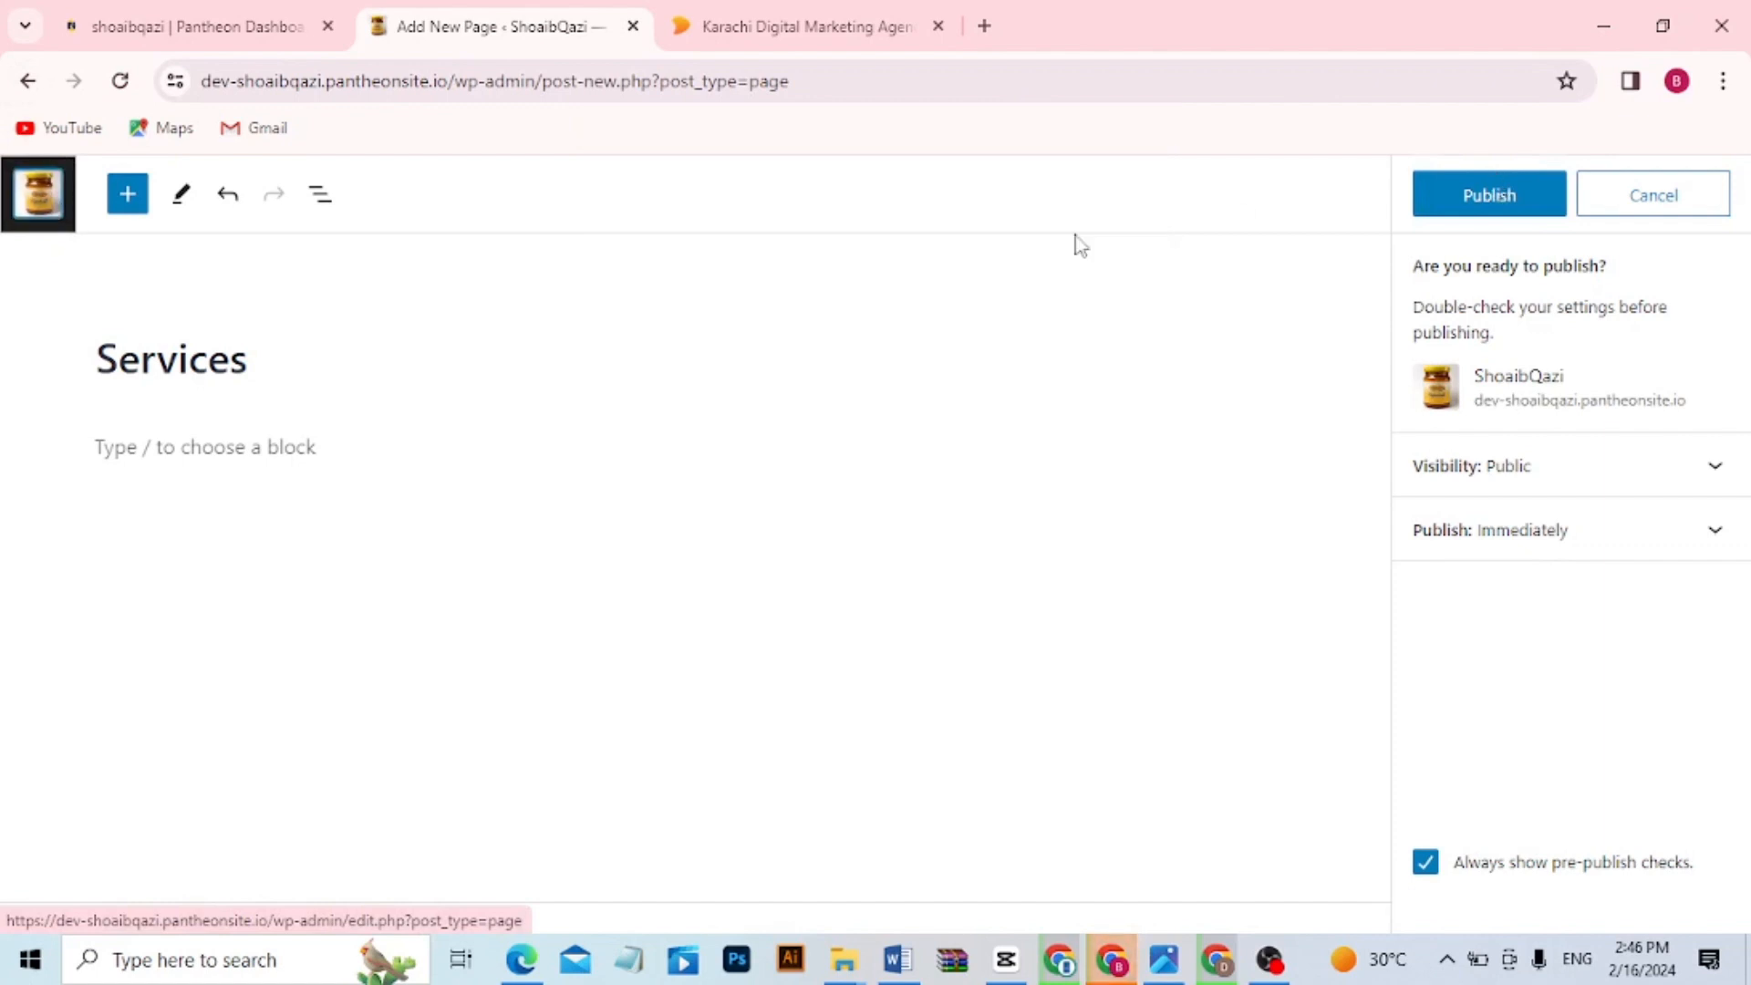
pyautogui.click(1519, 199)
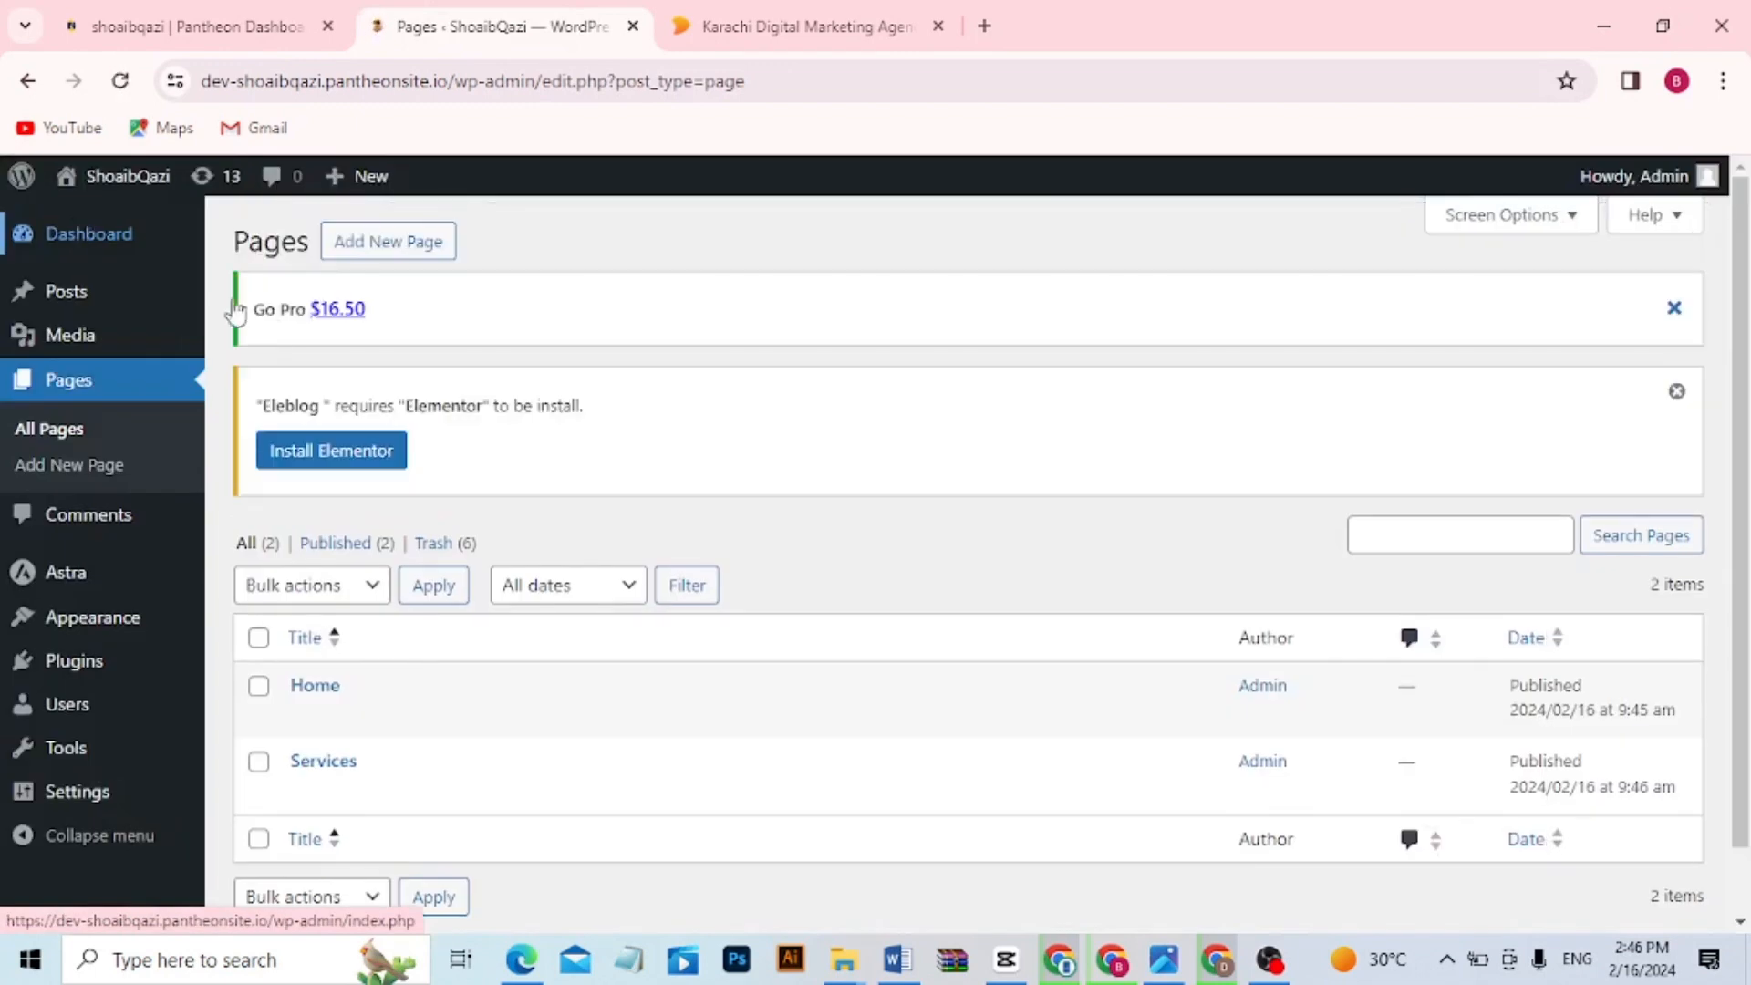
# Start a new page and title it "About Us", checking the reference site for the page name
pyautogui.click(367, 254)
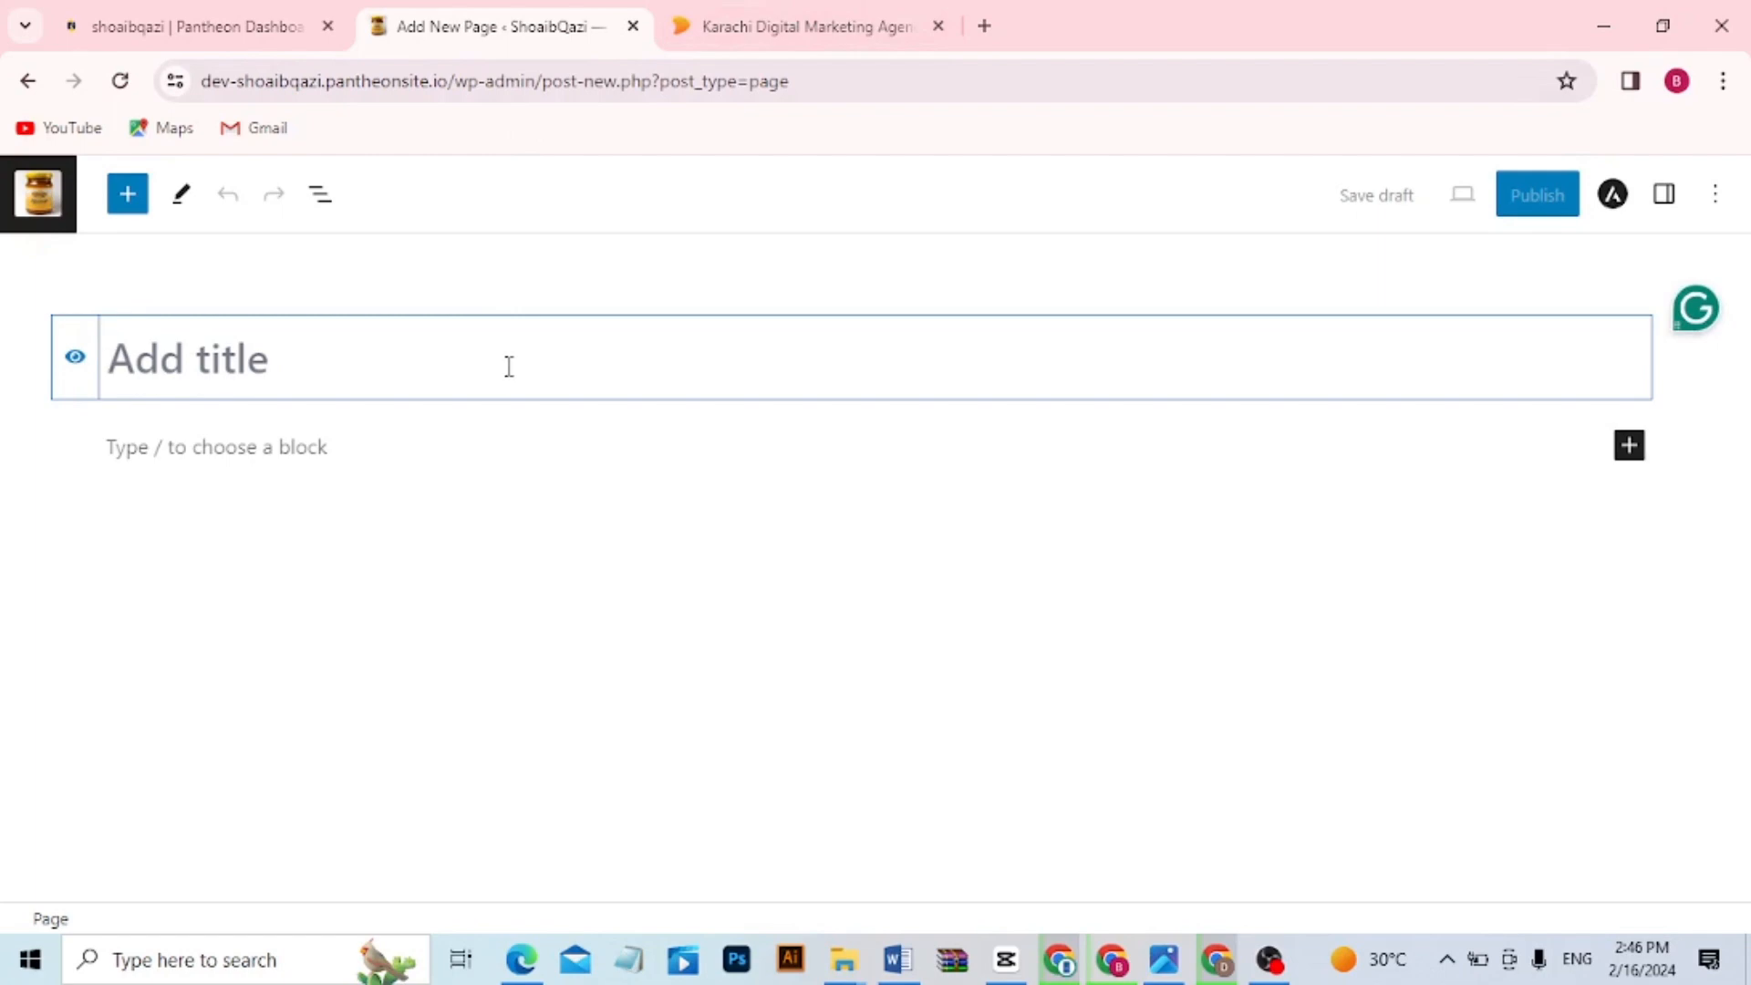
pyautogui.click(715, 26)
pyautogui.click(456, 36)
pyautogui.write('Q')
pyautogui.press('BackSpace')
pyautogui.write('About Us')
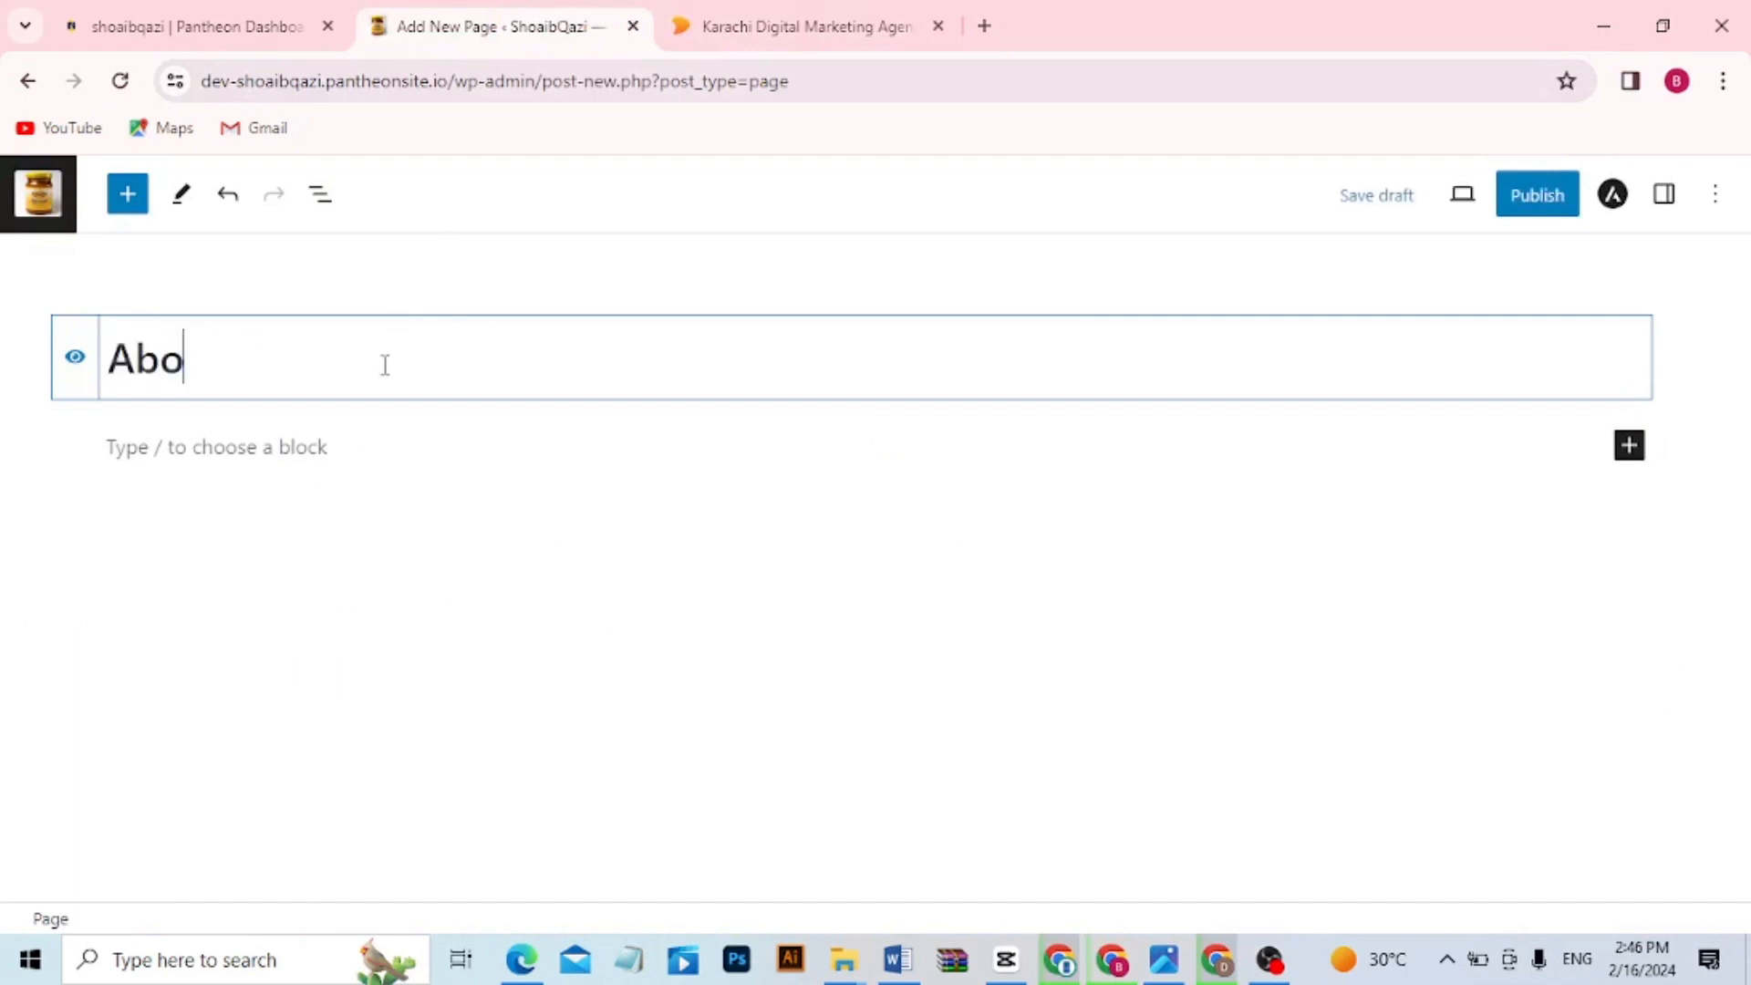
# Publish a page titled "Contact Us" and return to the list of pages
pyautogui.press('BackSpace')
pyautogui.press('BackSpace')
pyautogui.press('BackSpace')
pyautogui.press('BackSpace')
pyautogui.press('BackSpace')
pyautogui.press('BackSpace')
pyautogui.press('BackSpace')
pyautogui.press('BackSpace')
pyautogui.write('Contact Us')
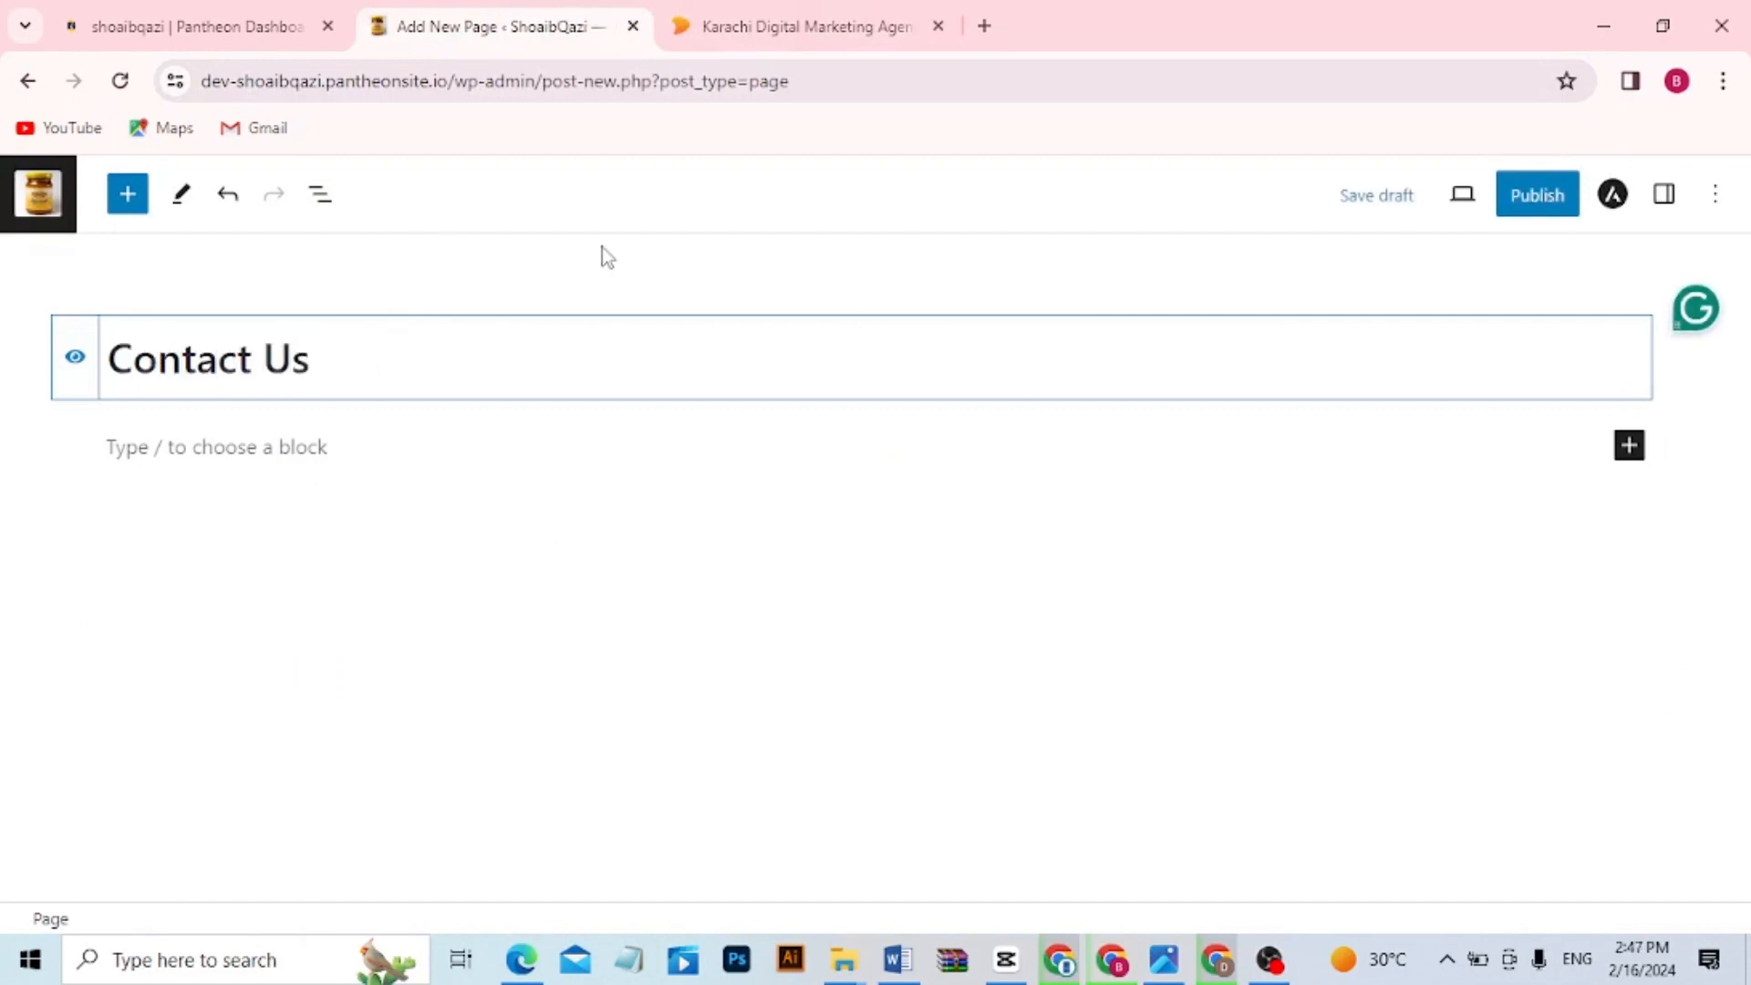
pyautogui.click(1537, 195)
pyautogui.click(1535, 205)
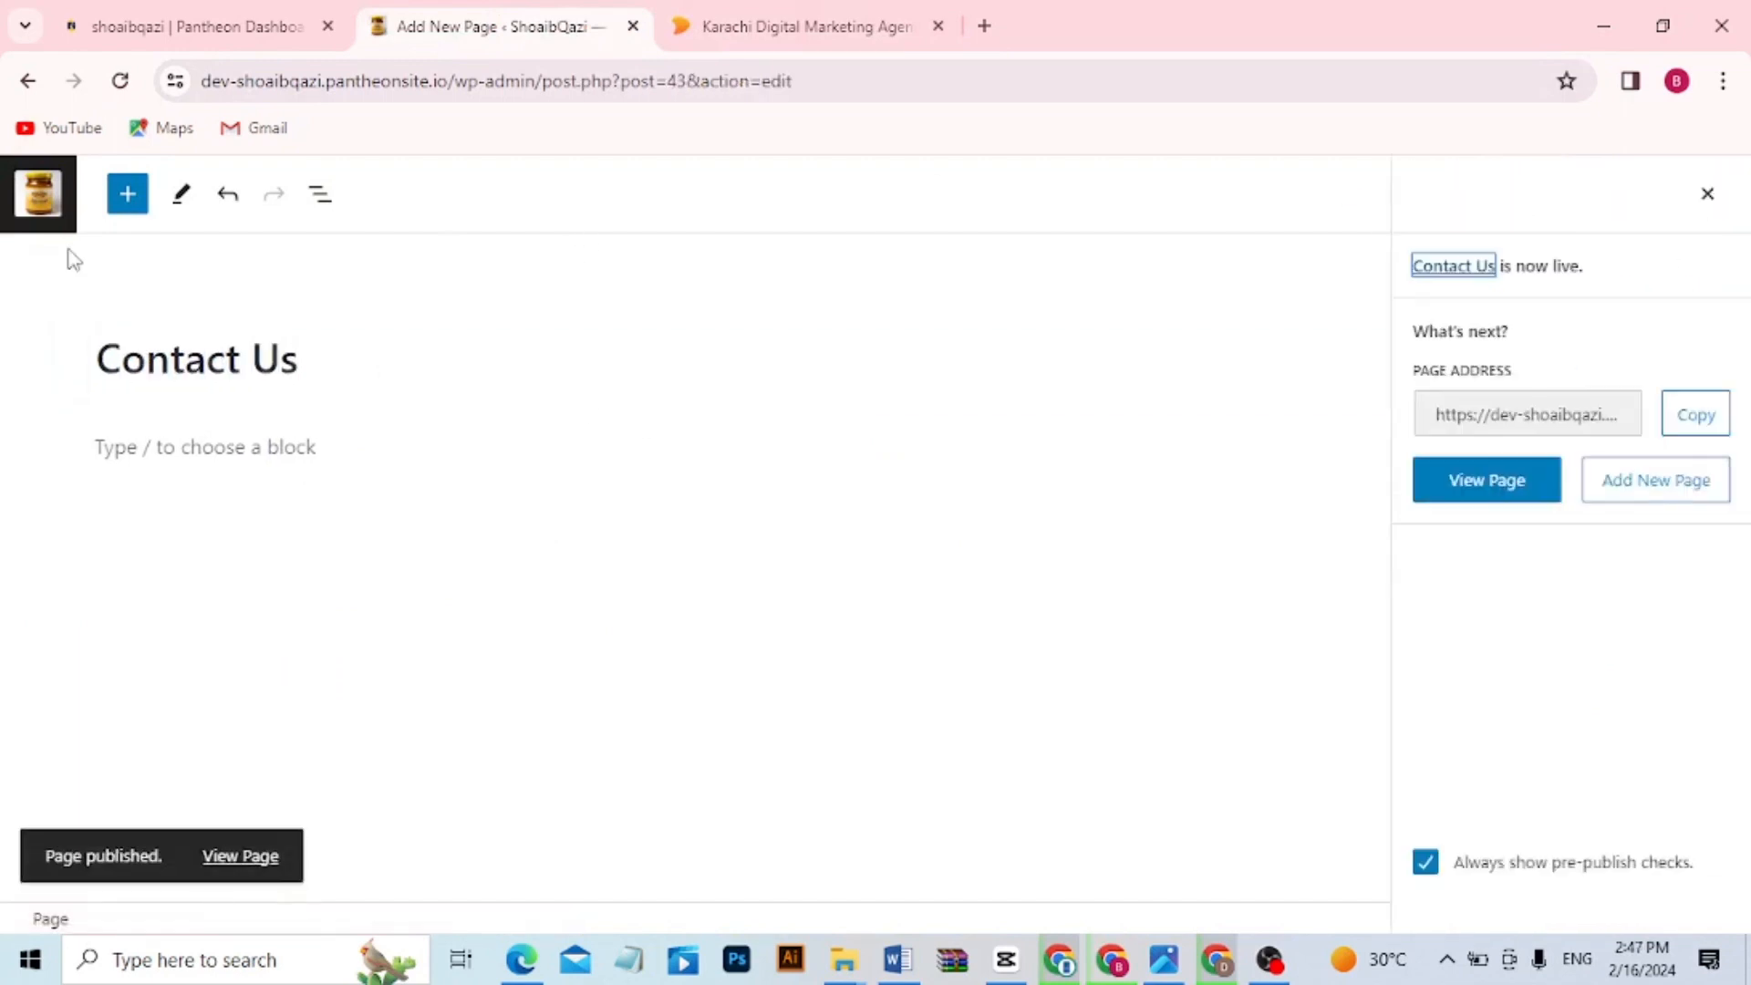
pyautogui.click(31, 217)
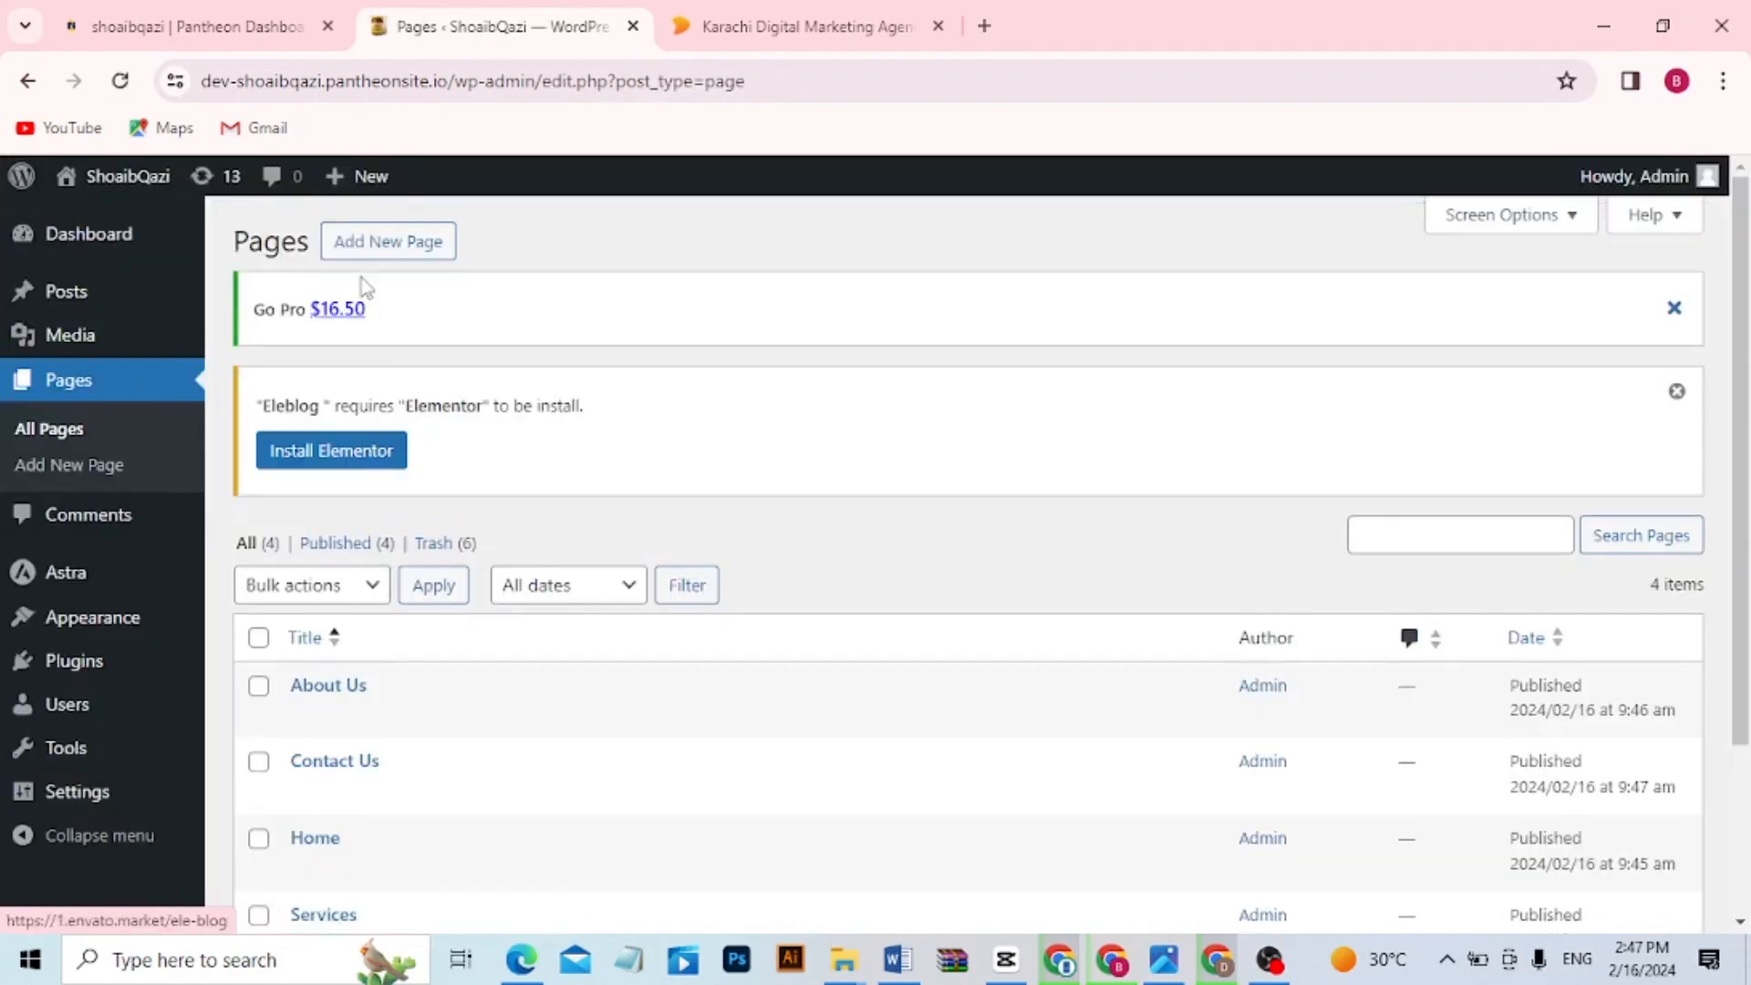
# Create and publish a page titled "Blogs", and check the list of all pages
pyautogui.click(362, 257)
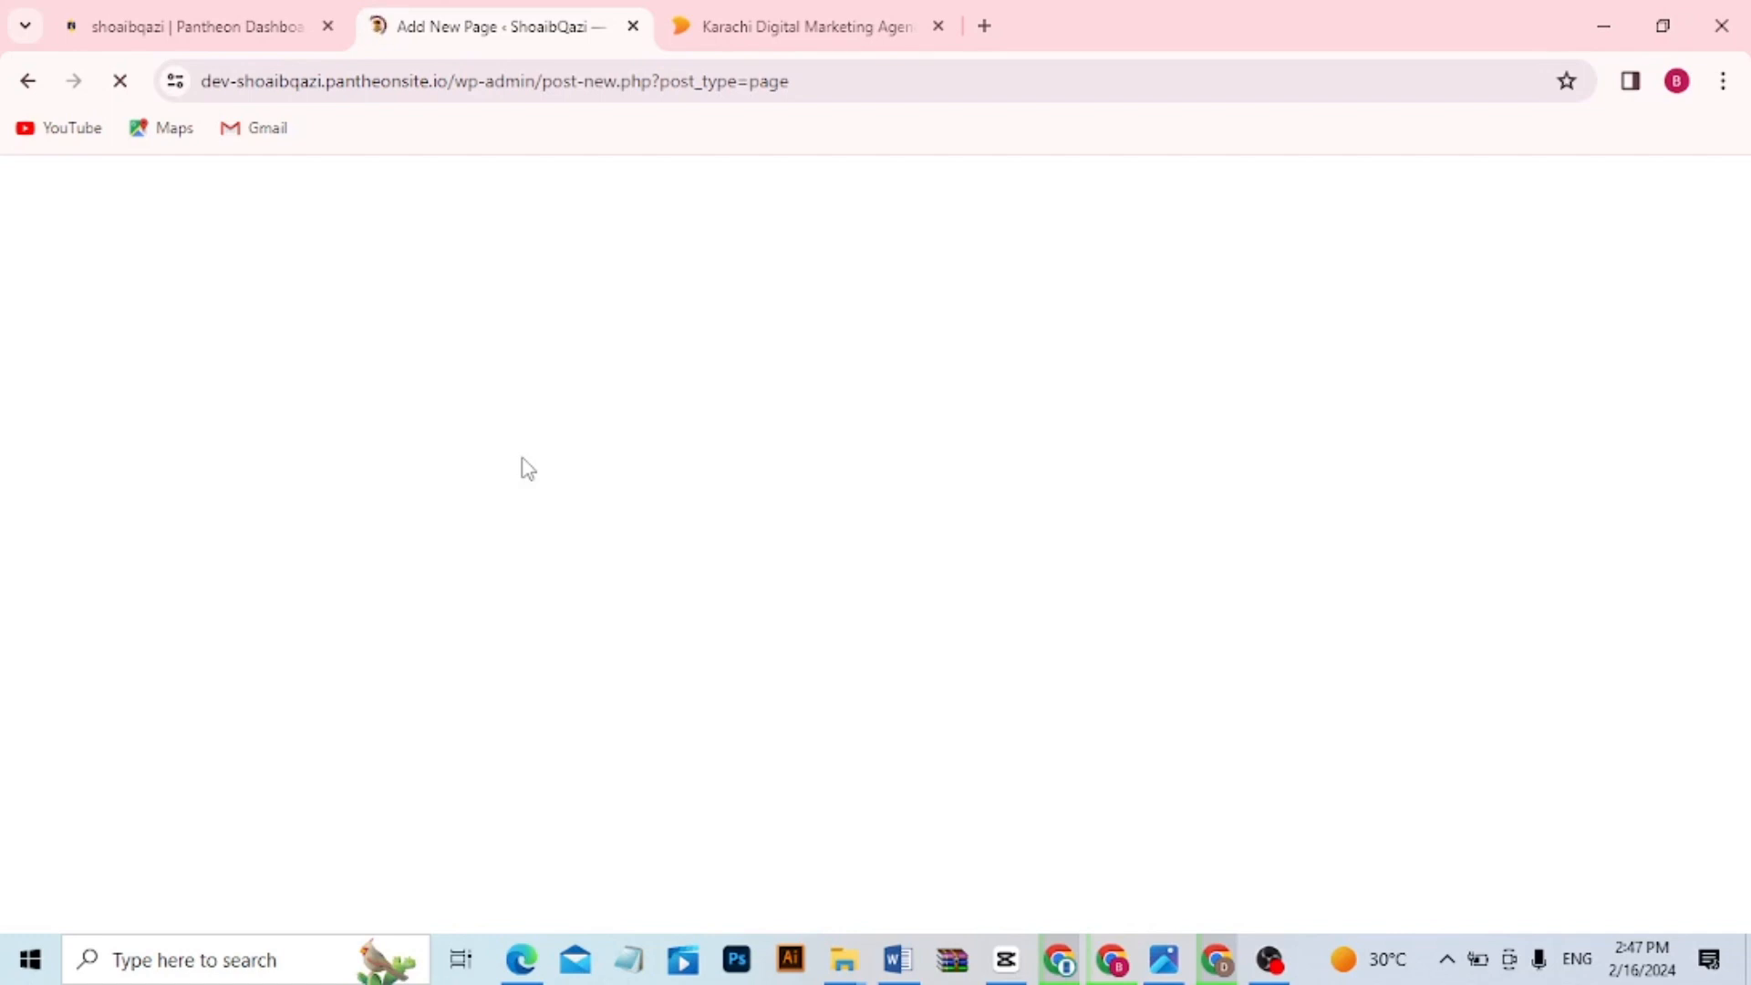
pyautogui.write('Blogs')
pyautogui.click(1538, 203)
pyautogui.click(1541, 217)
pyautogui.click(30, 206)
pyautogui.click(82, 430)
pyautogui.moveTo(1746, 345); pyautogui.dragTo(1747, 415)
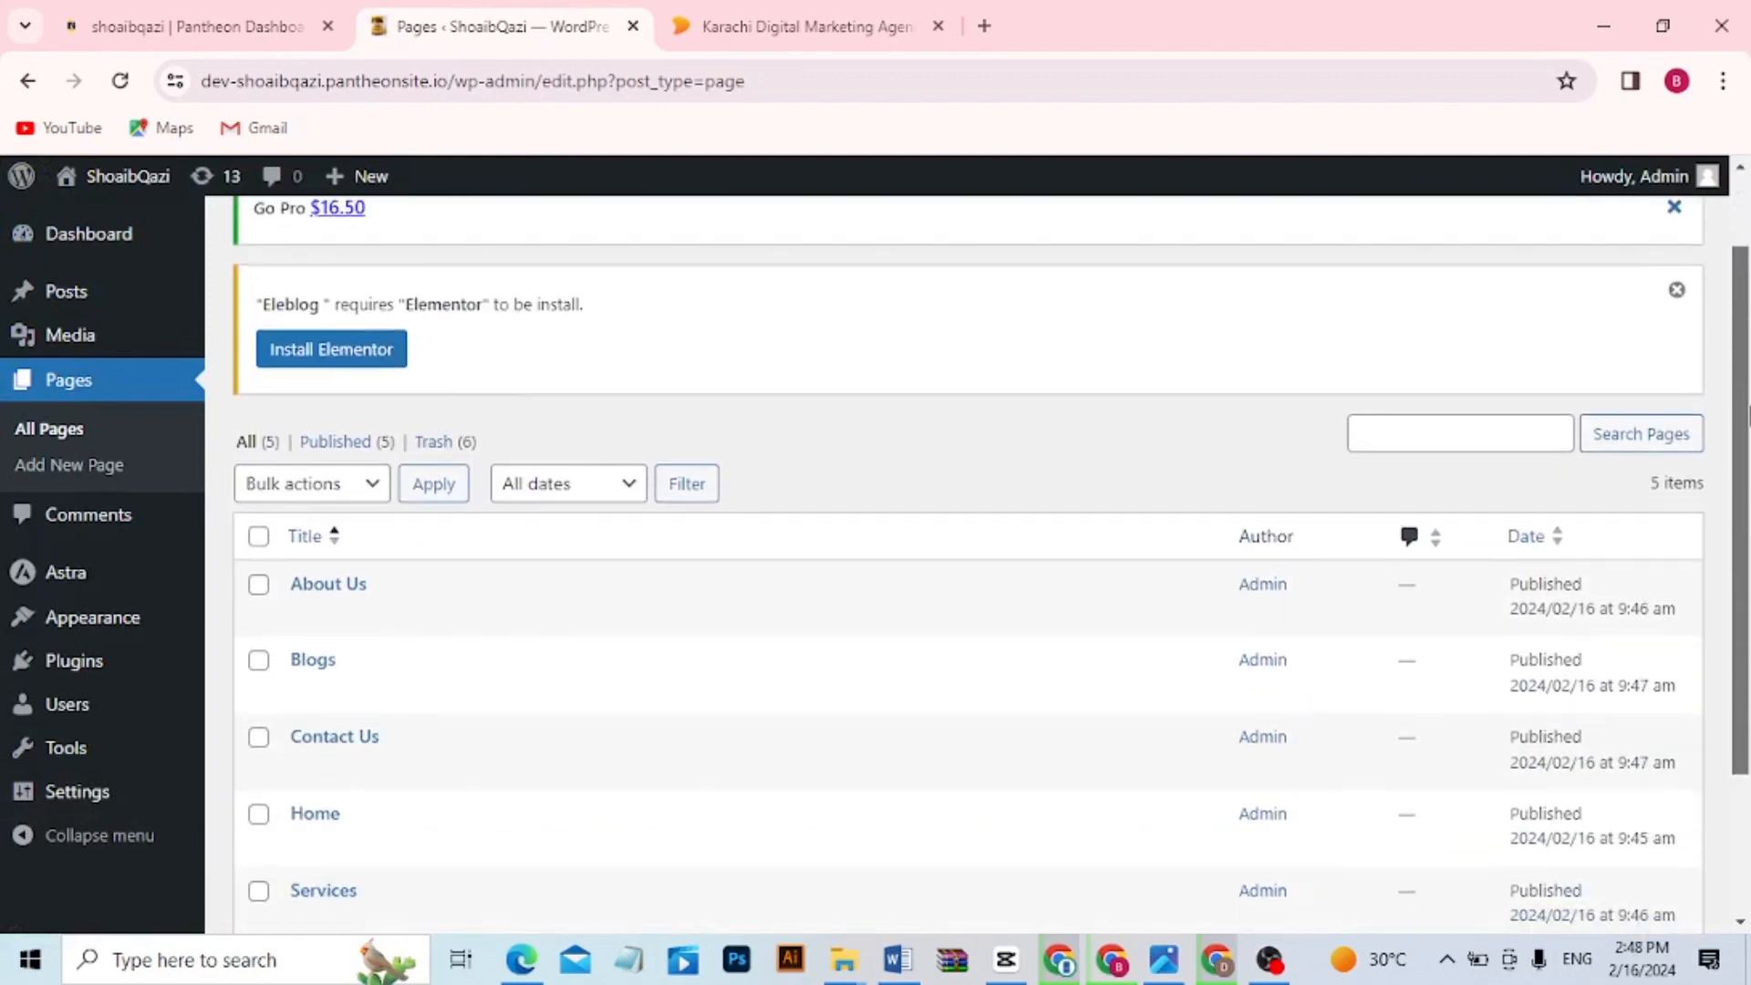
# Remove the invalid Blog, About Us, Our Service and Home items from the site's Main Menu structure
pyautogui.moveTo(116, 613)
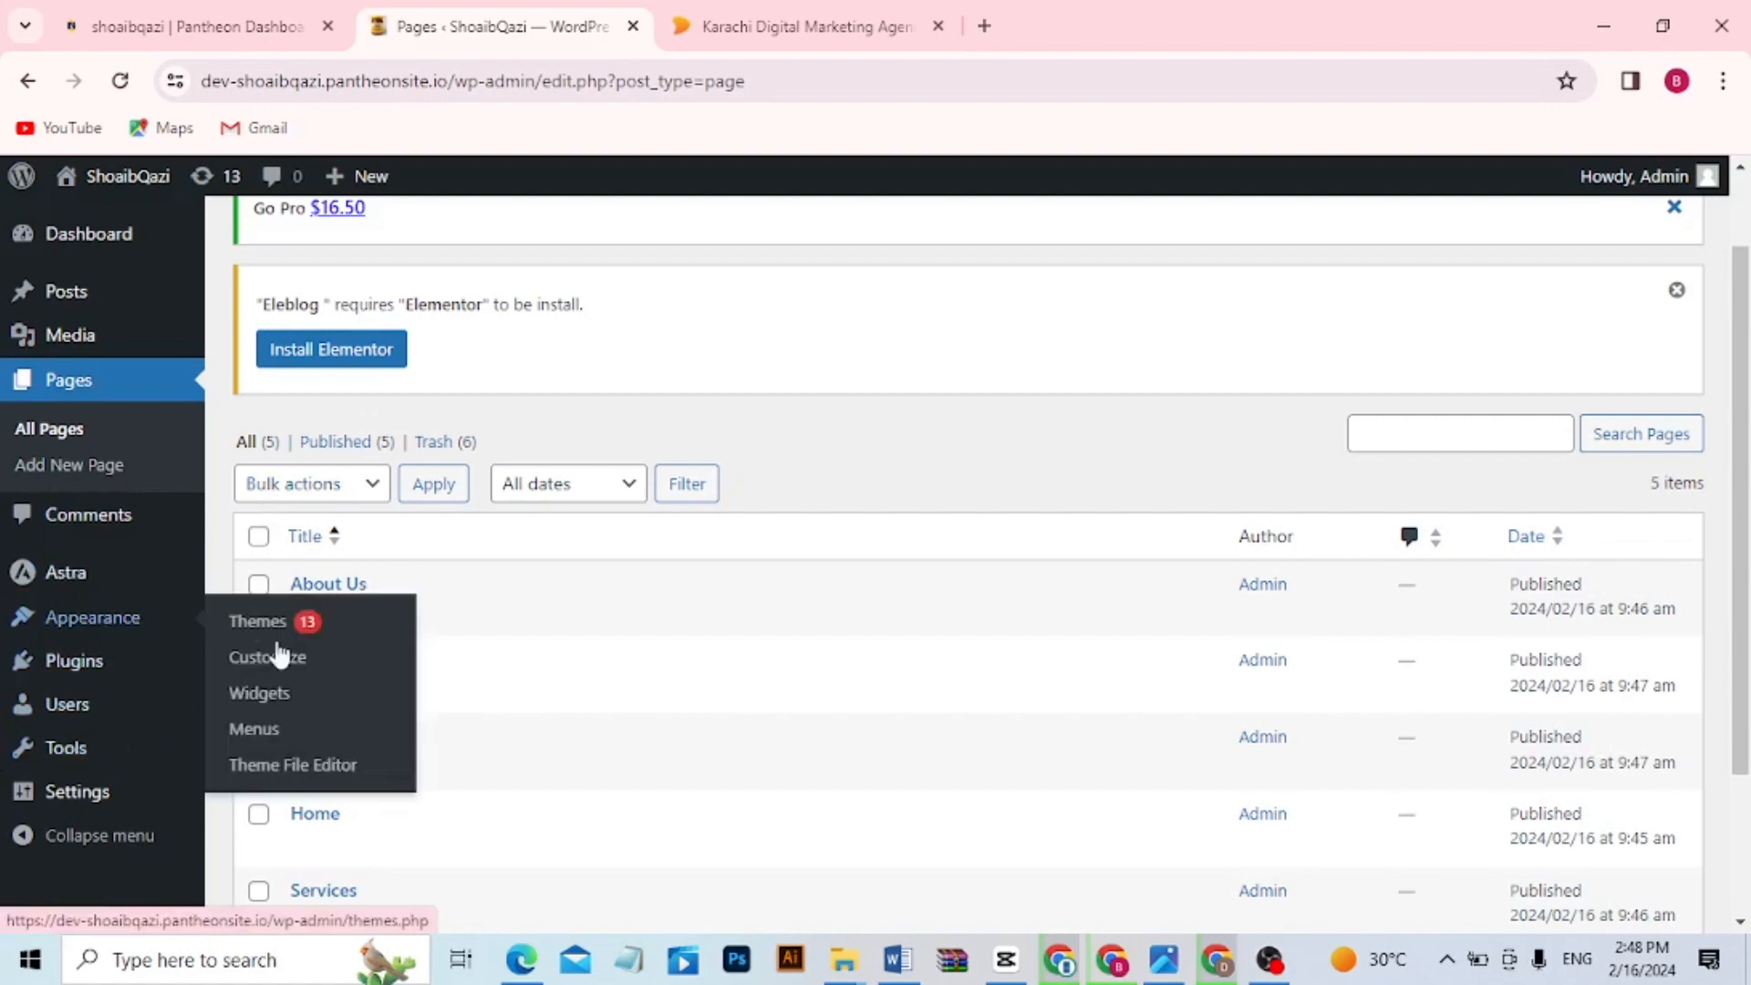
pyautogui.click(264, 739)
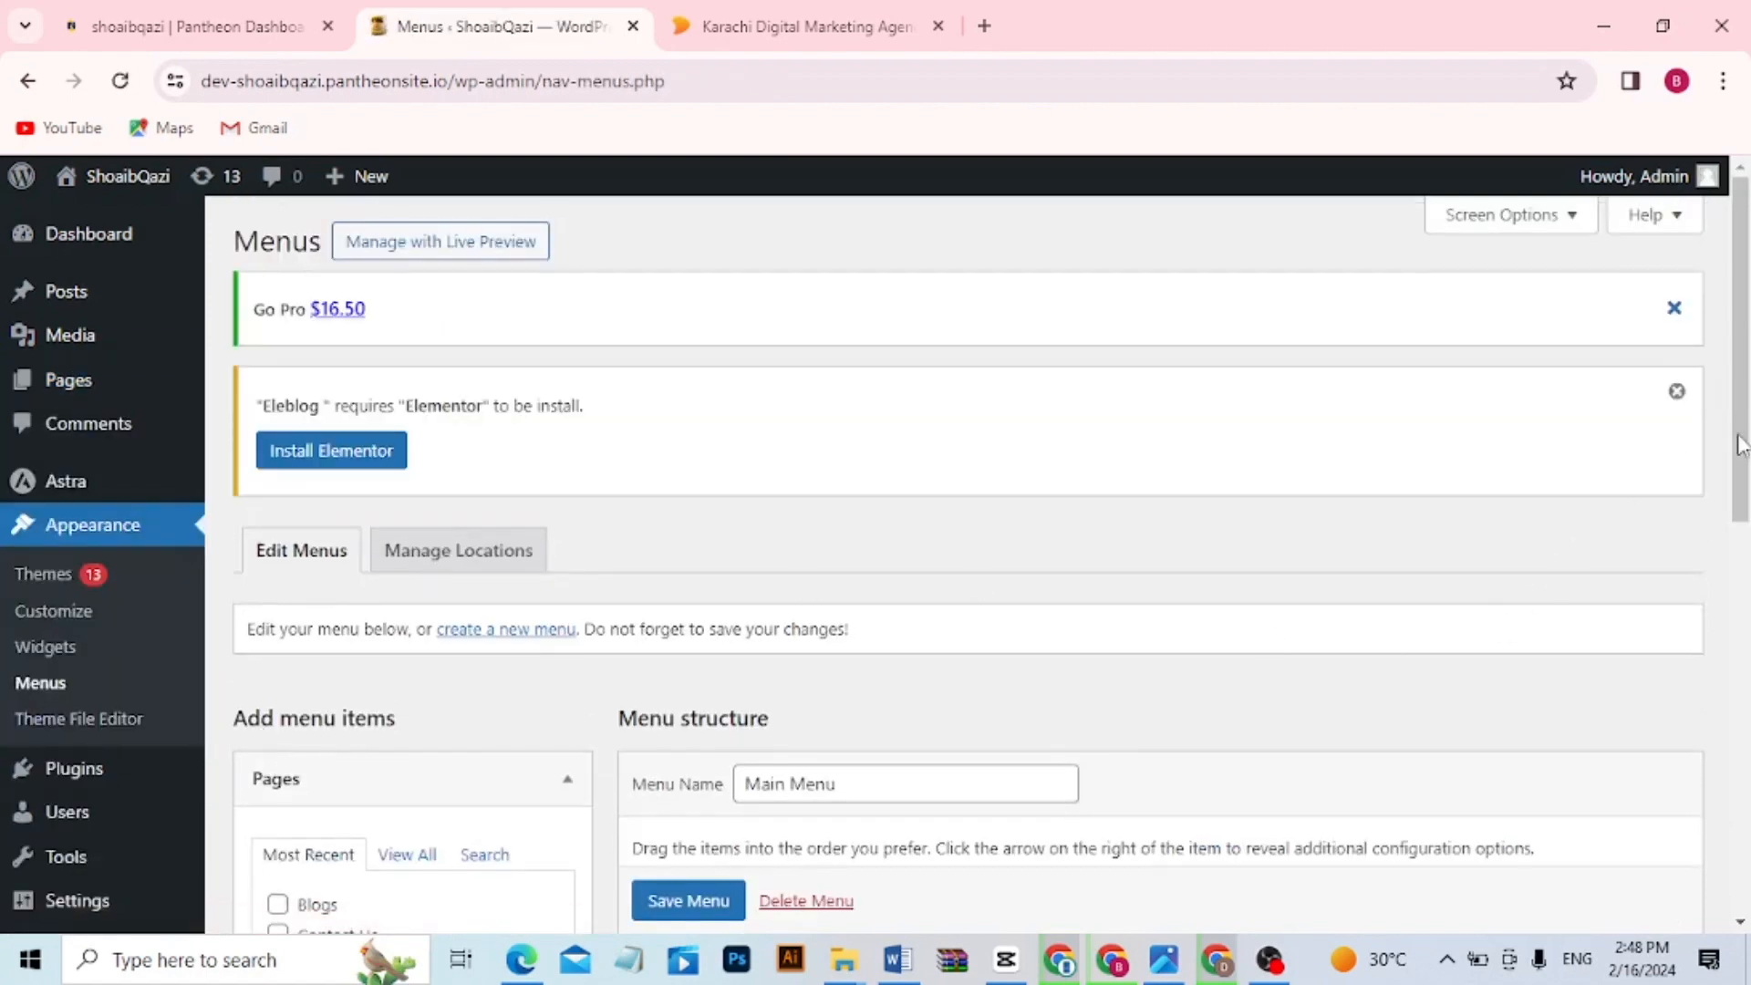
pyautogui.moveTo(1744, 444); pyautogui.dragTo(1747, 594)
pyautogui.moveTo(1746, 532); pyautogui.dragTo(1746, 586)
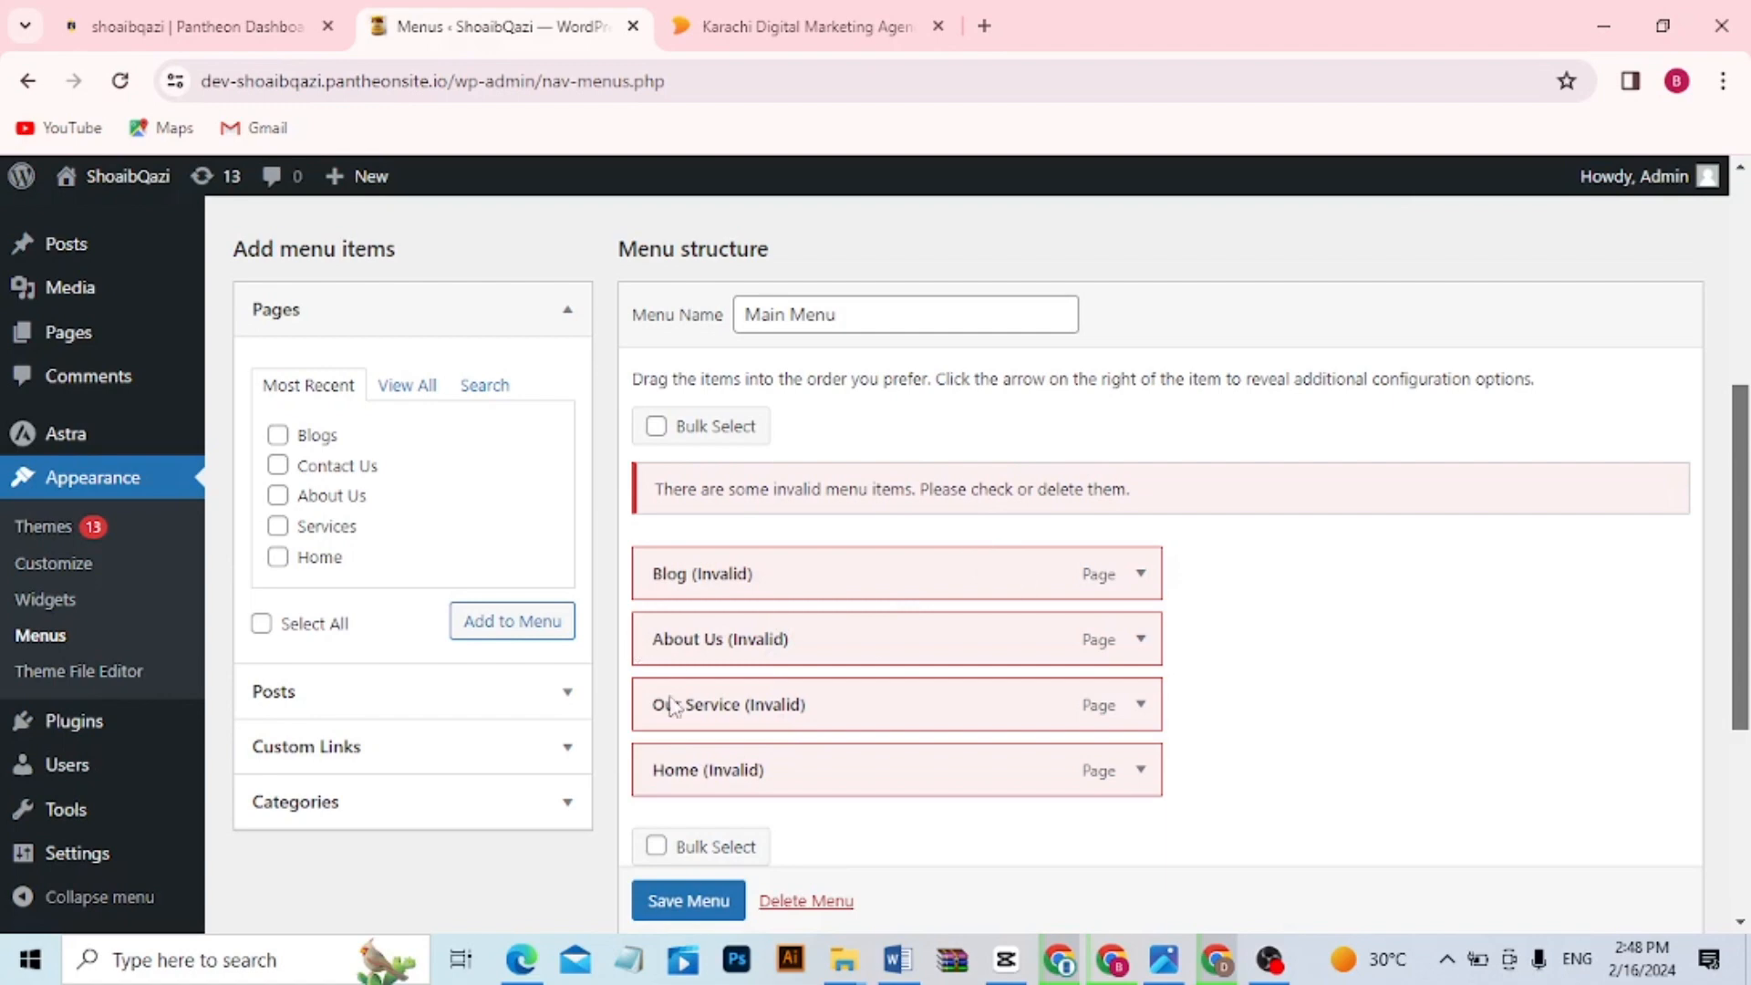
pyautogui.click(655, 428)
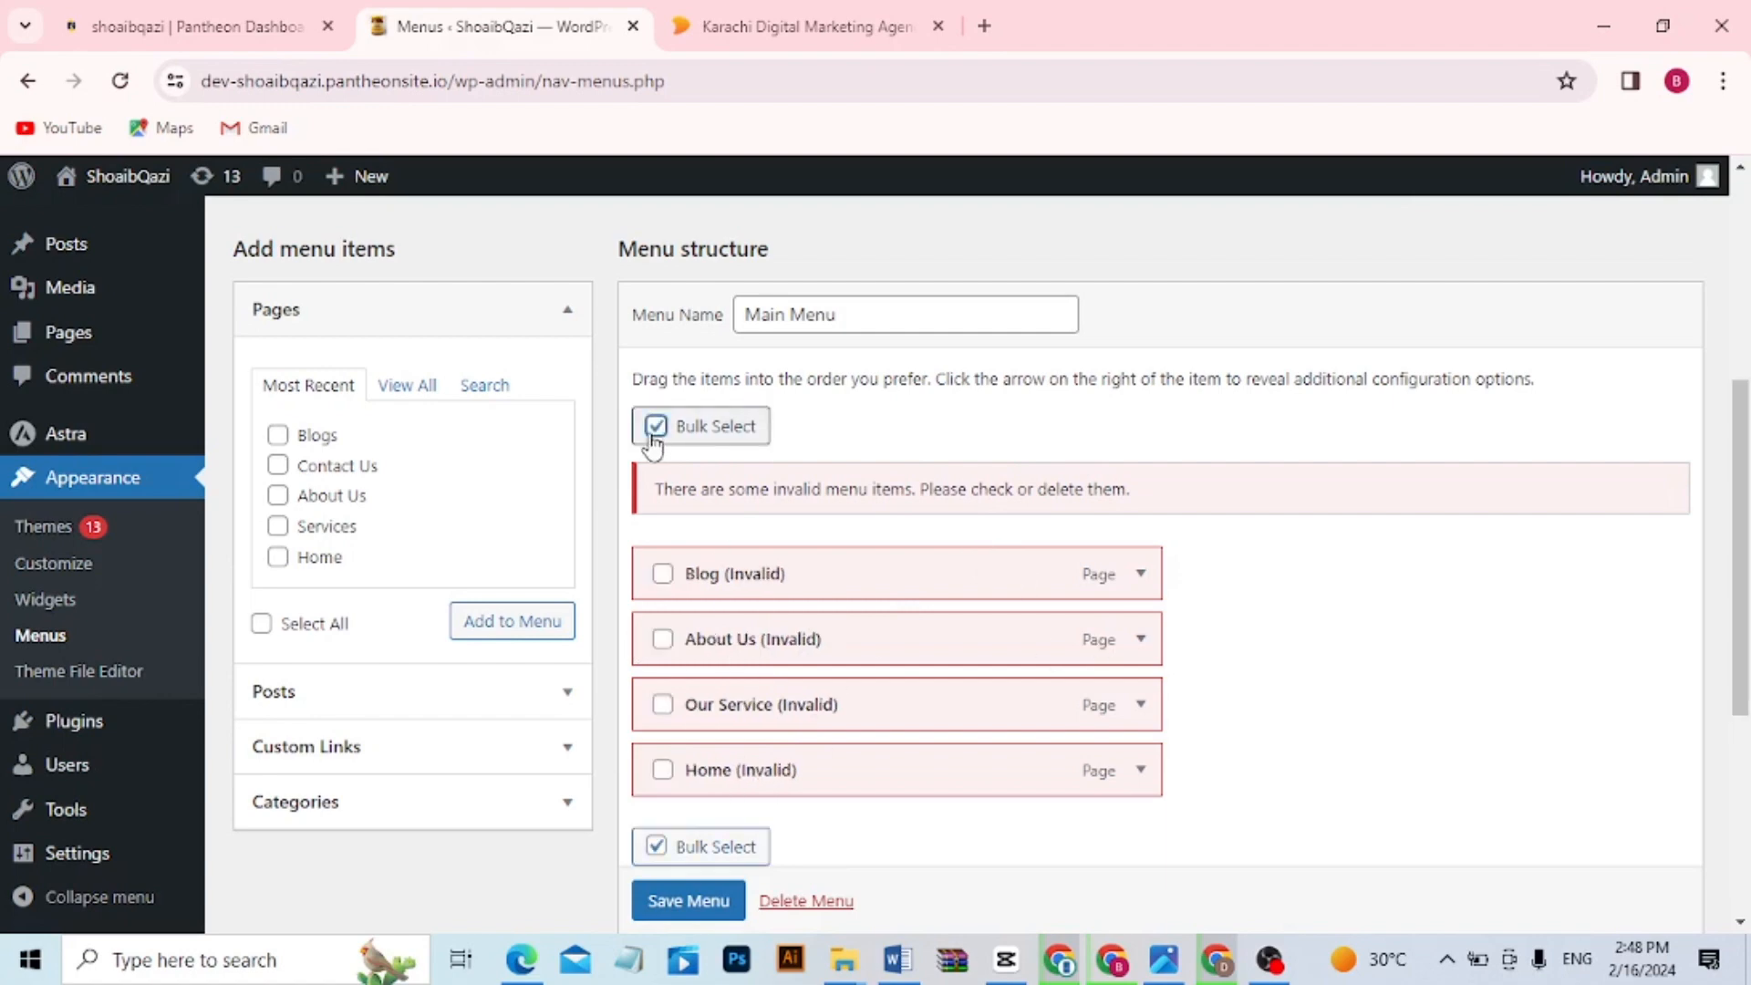
pyautogui.click(662, 577)
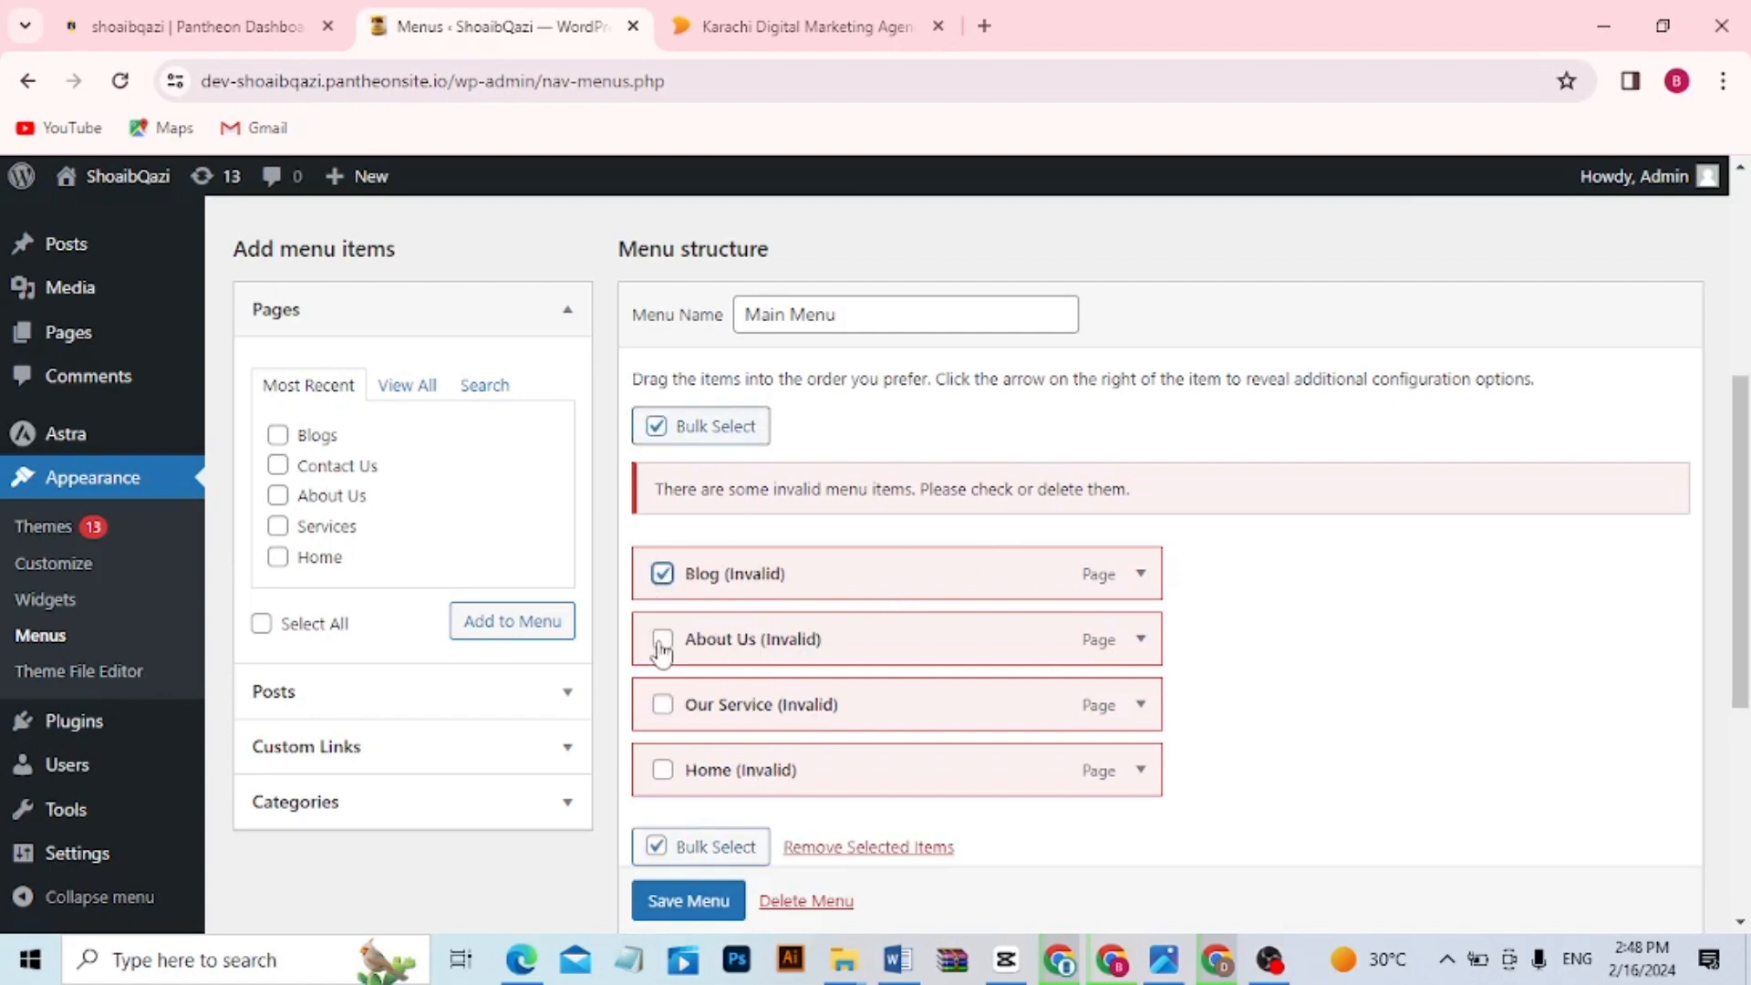
pyautogui.click(662, 639)
pyautogui.click(662, 706)
pyautogui.click(662, 772)
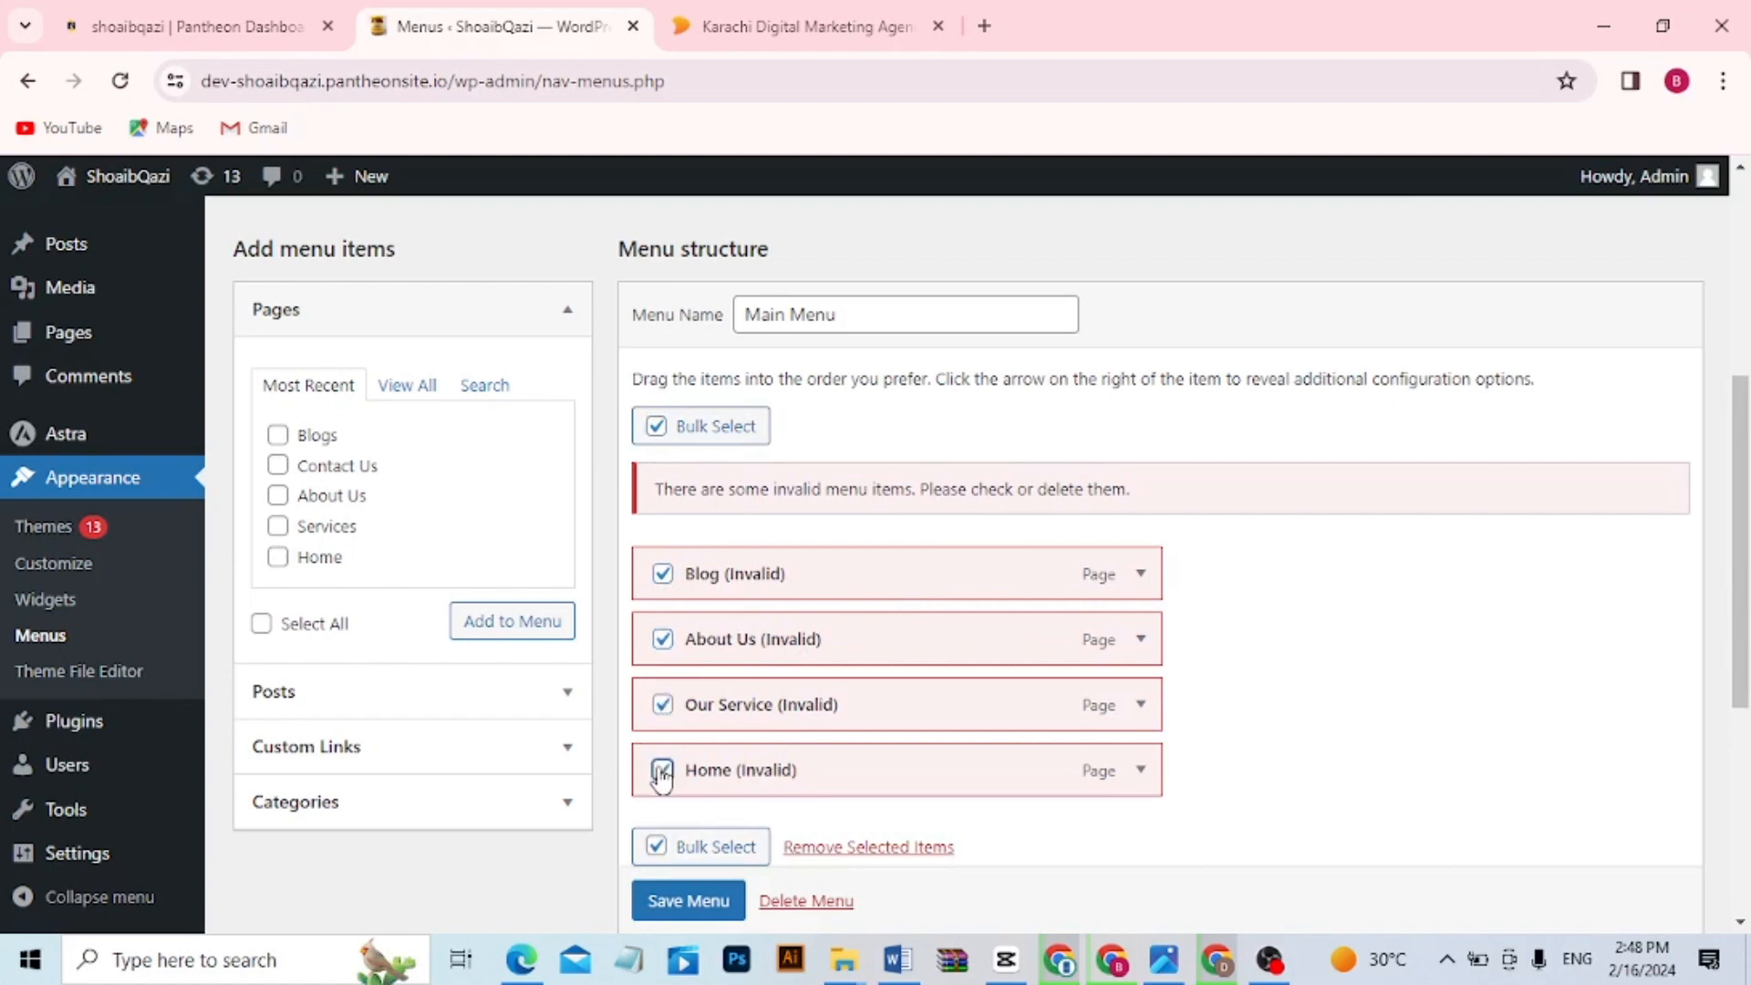
pyautogui.click(834, 848)
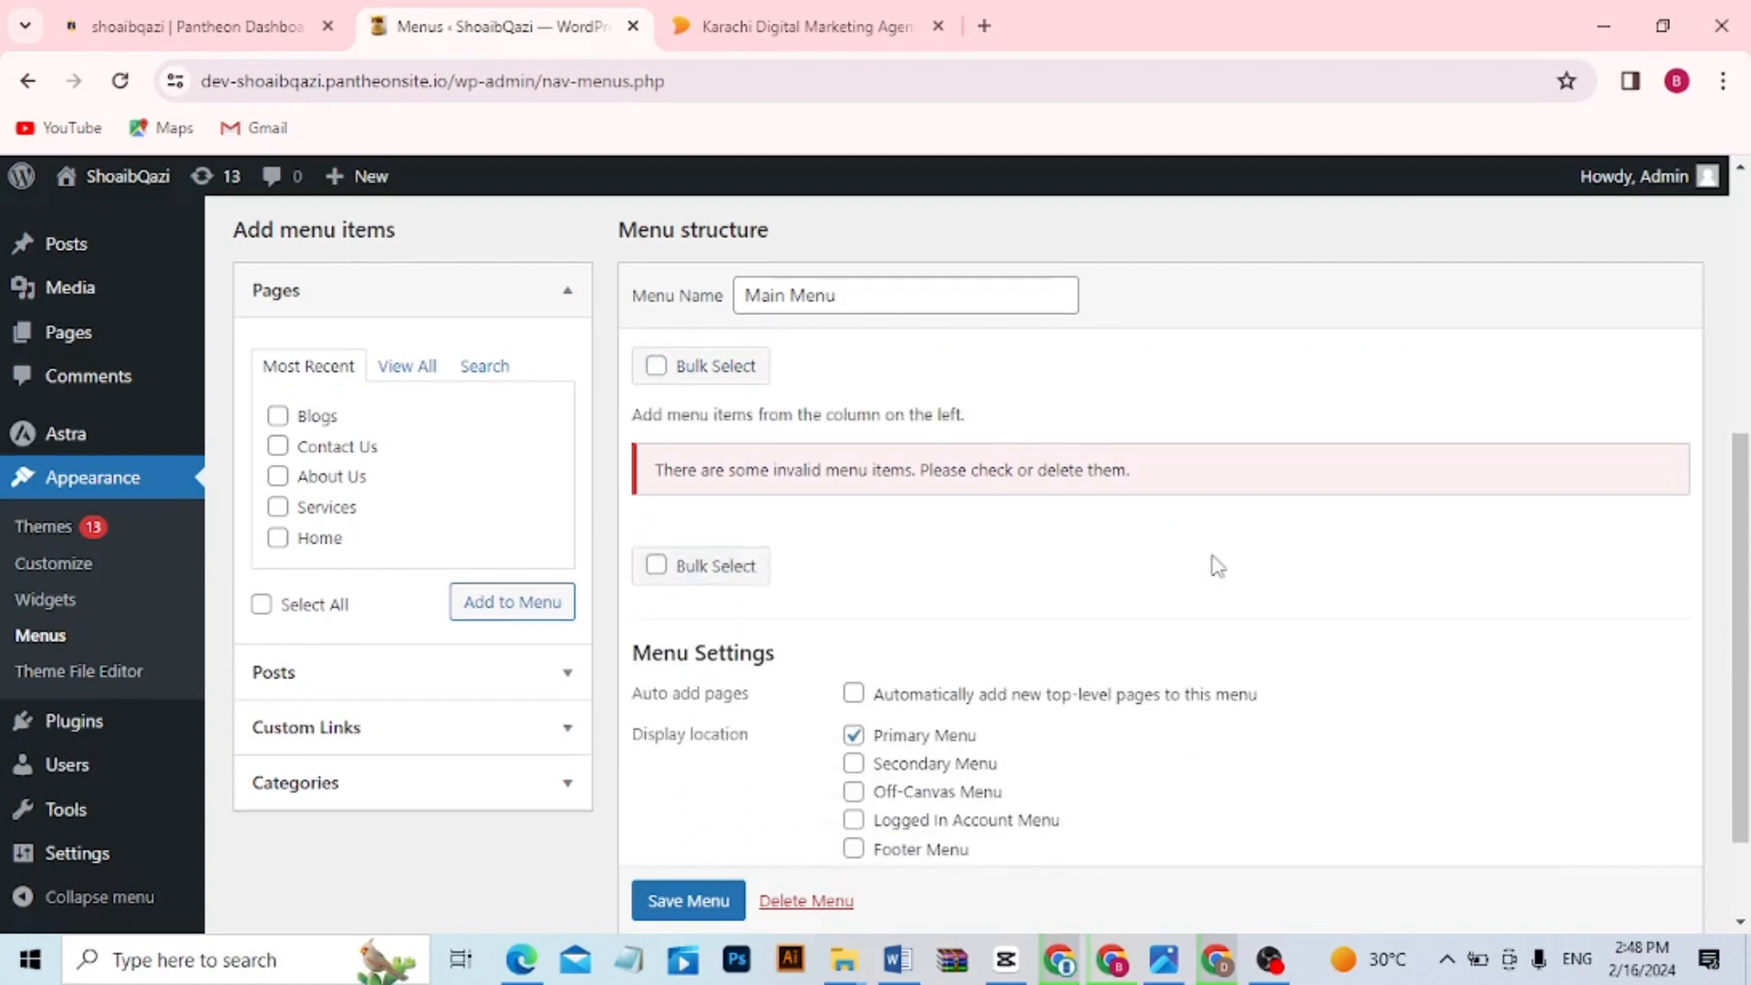
# Add all of the site's listed pages to the Main Menu structure
pyautogui.scroll(1, 1748, 680)
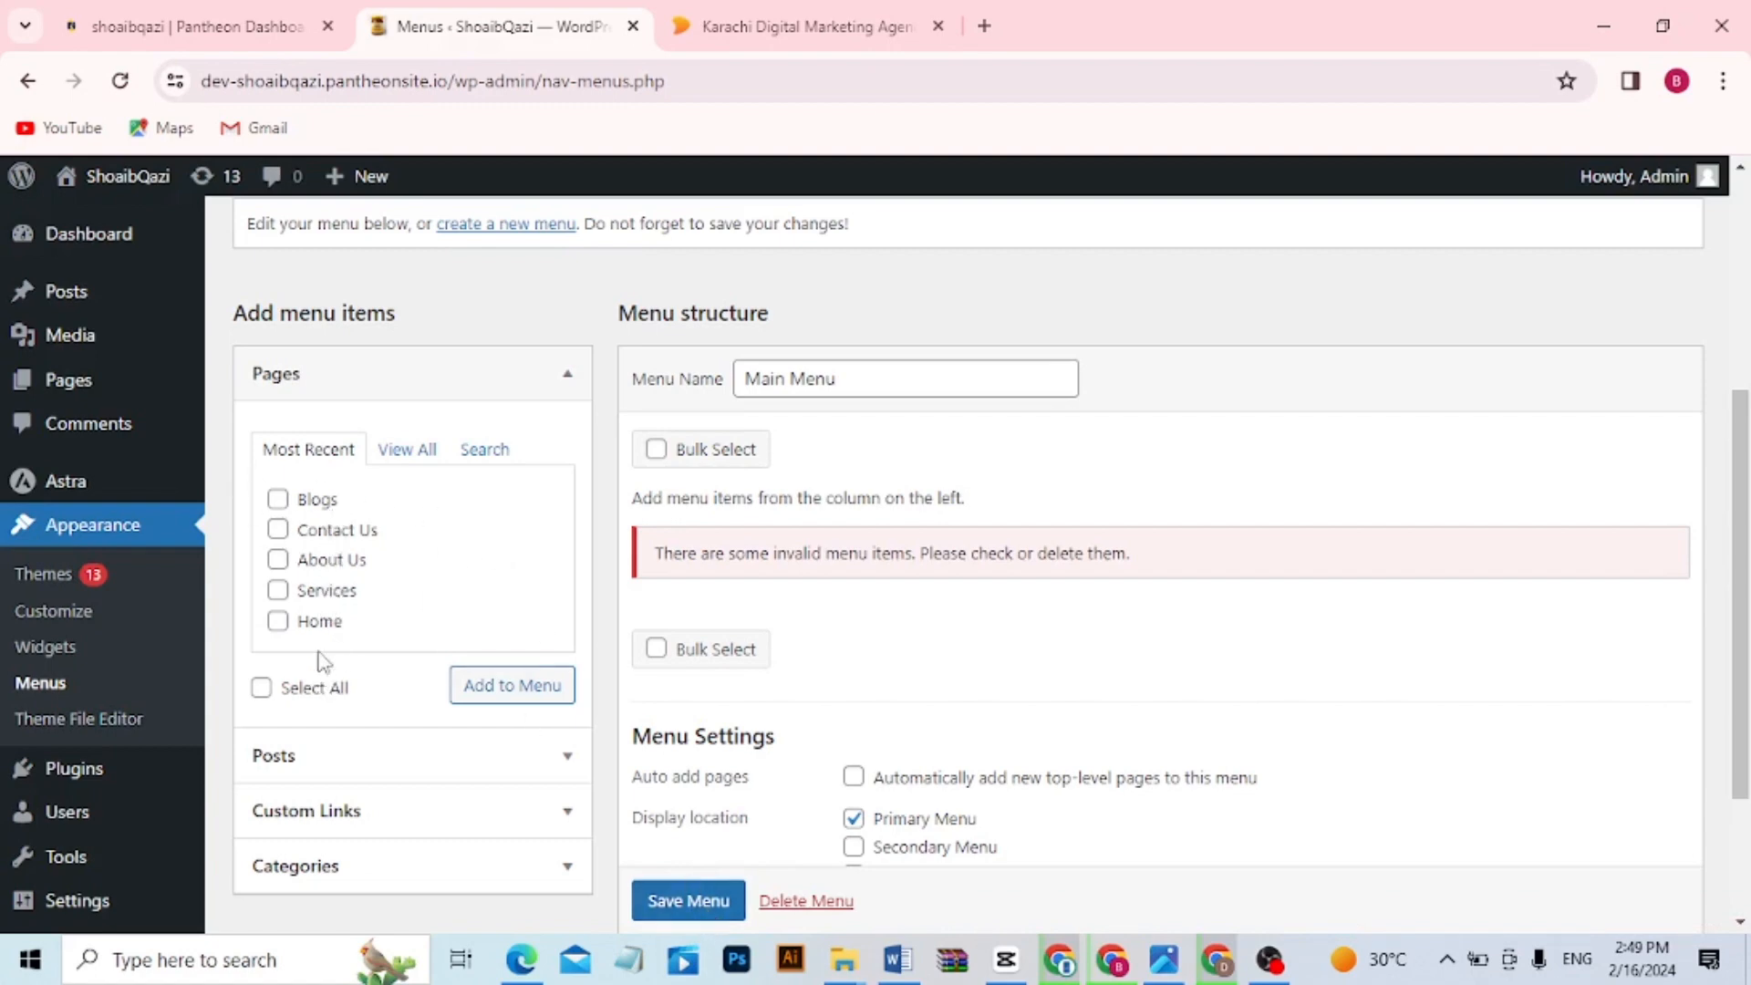
pyautogui.click(401, 452)
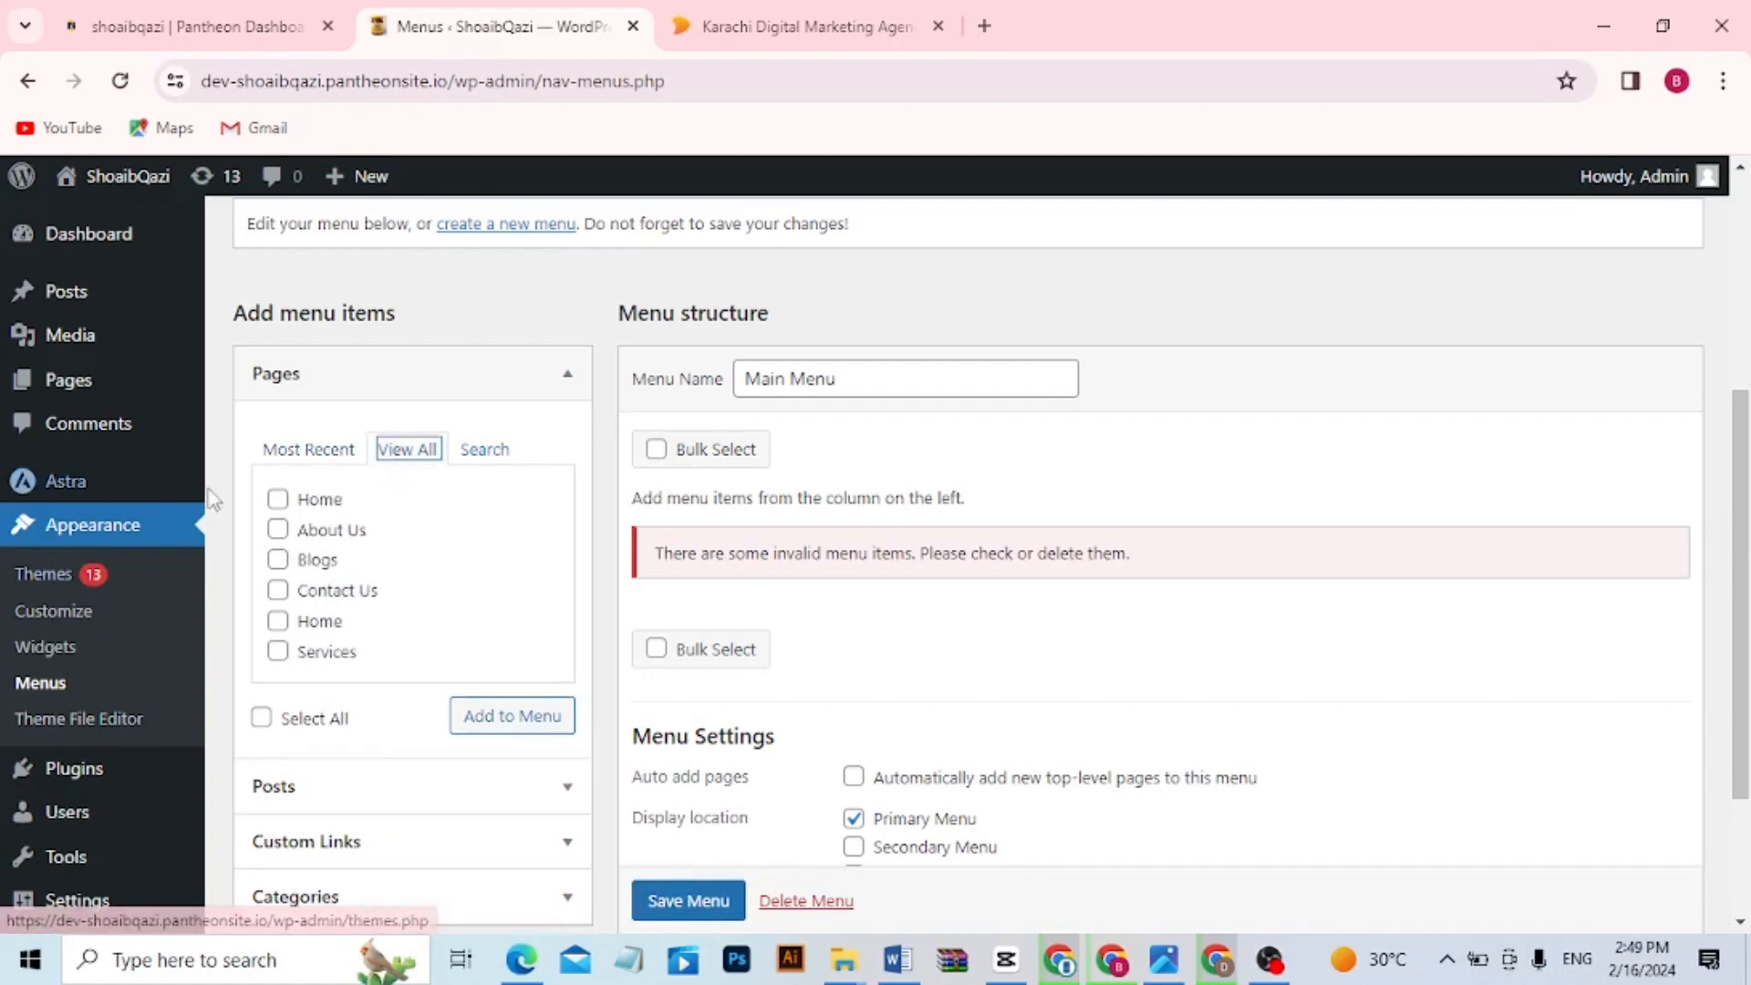
pyautogui.click(261, 718)
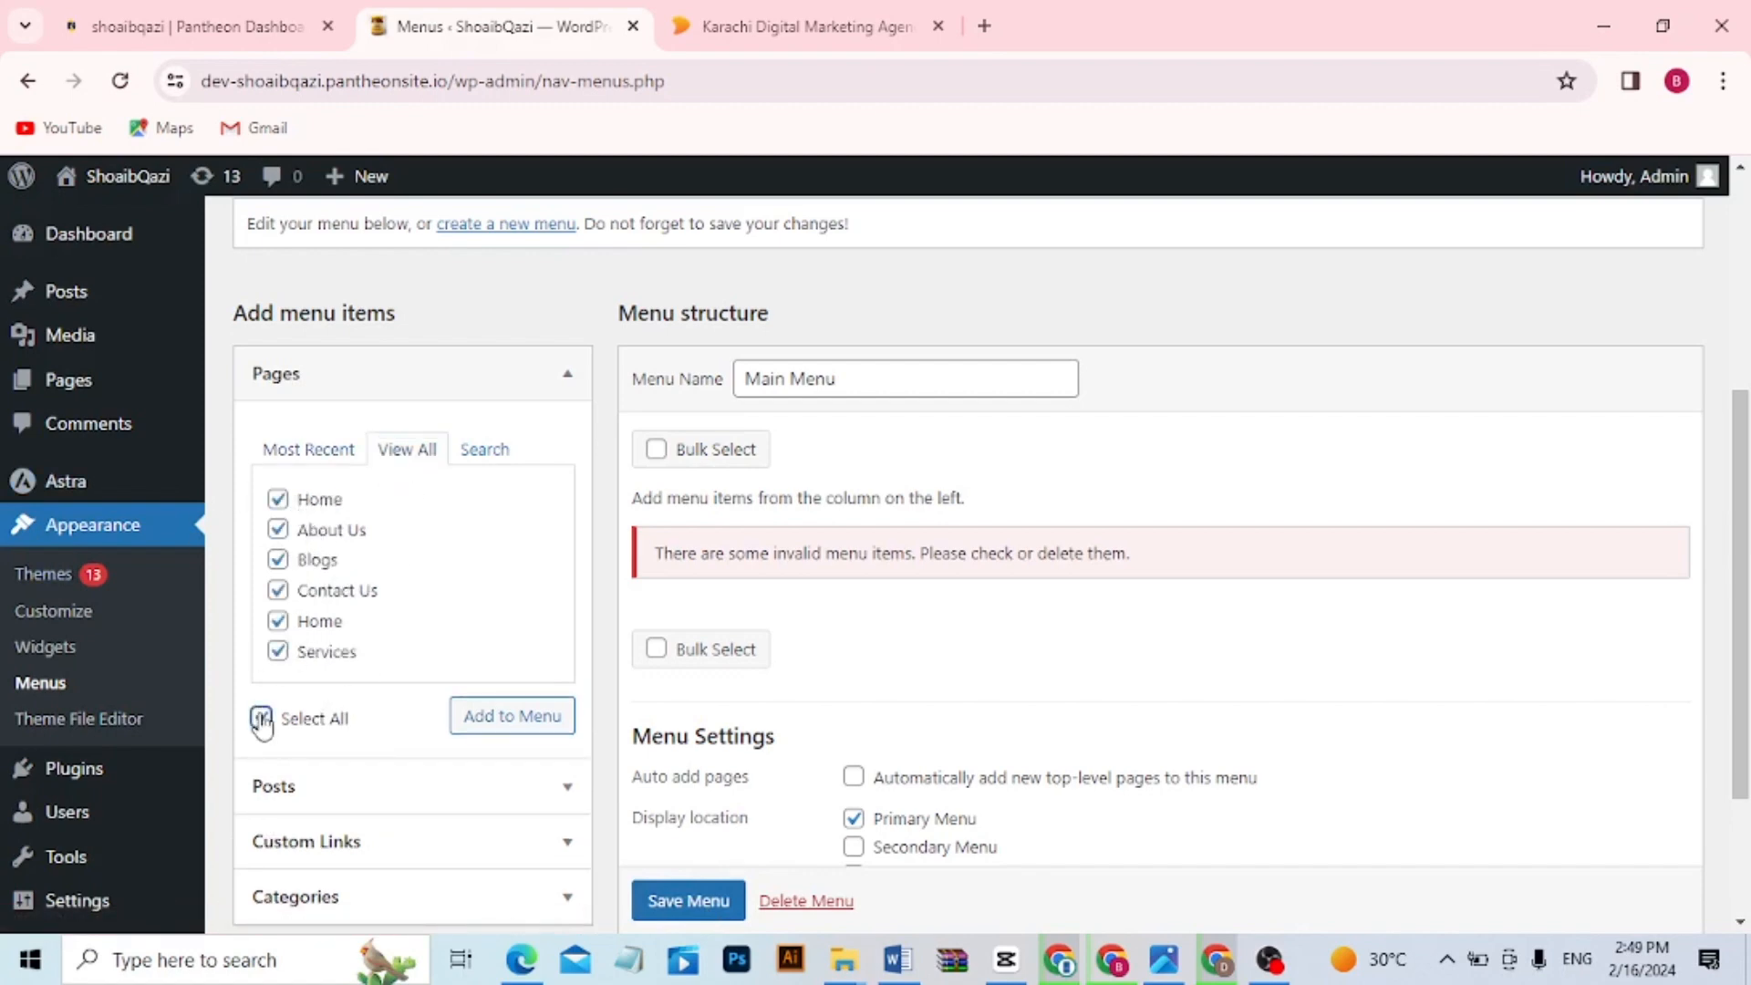
pyautogui.click(493, 722)
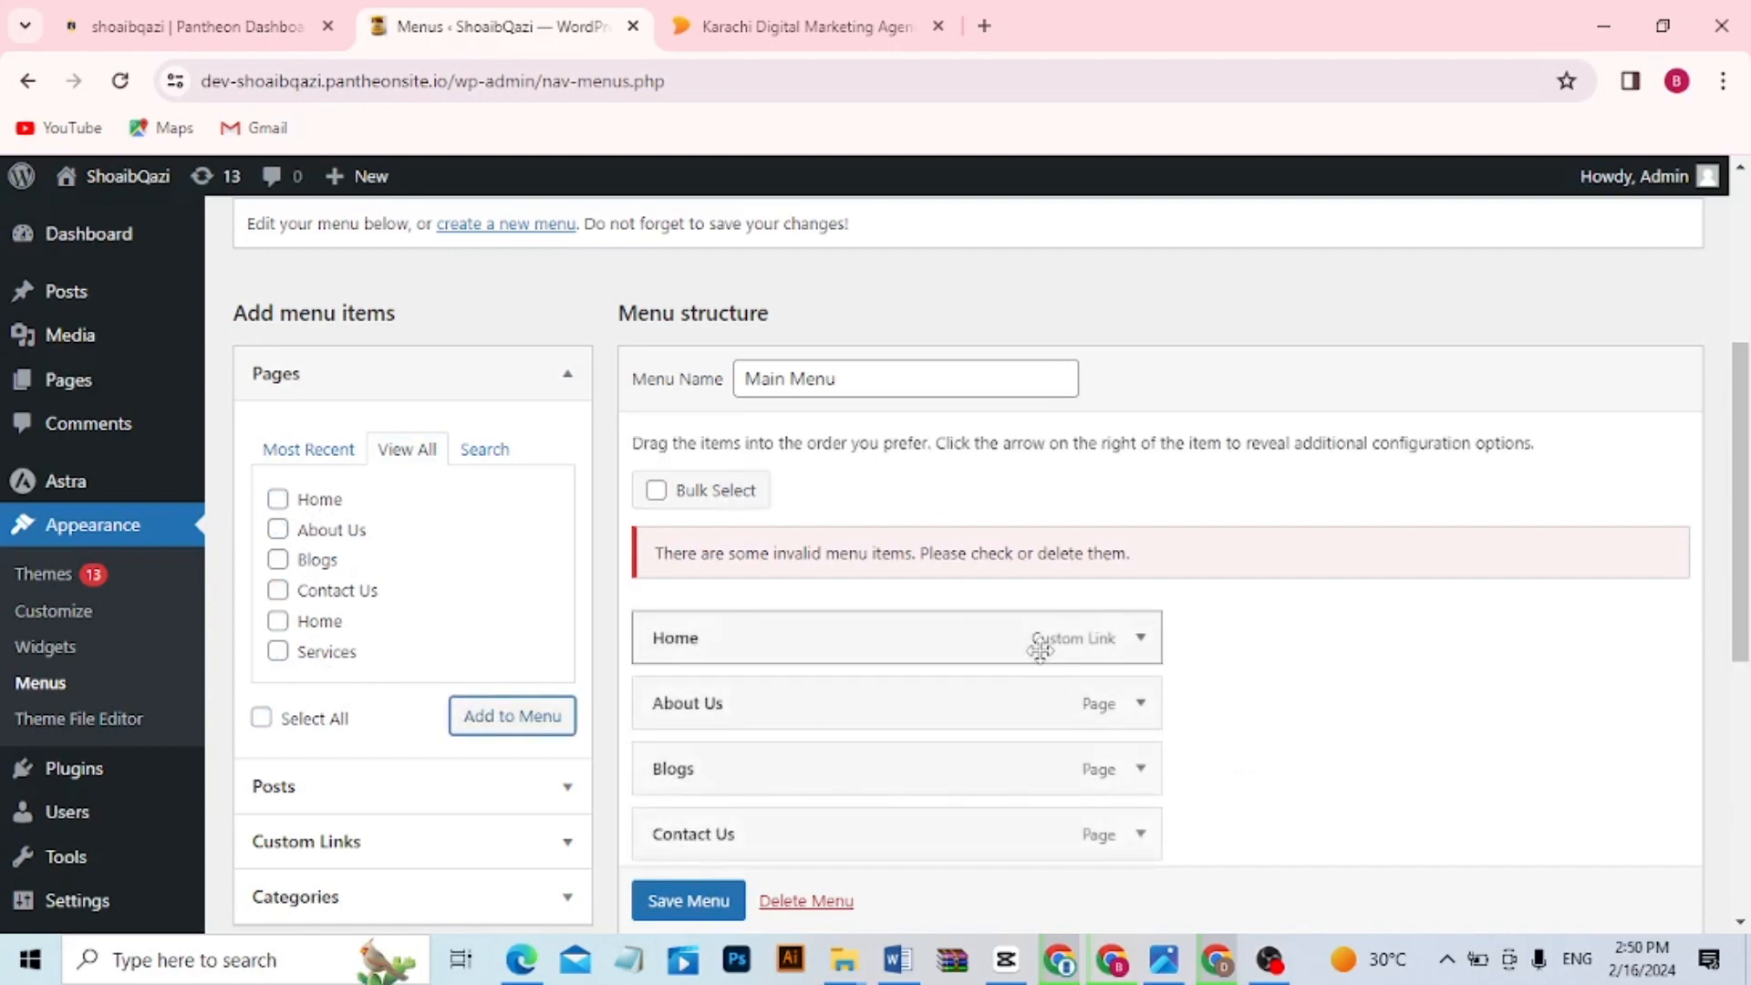
# Remove the duplicate Home item of type Custom Link from the Main Menu, keeping the Home page item
pyautogui.moveTo(1747, 625); pyautogui.dragTo(1746, 691)
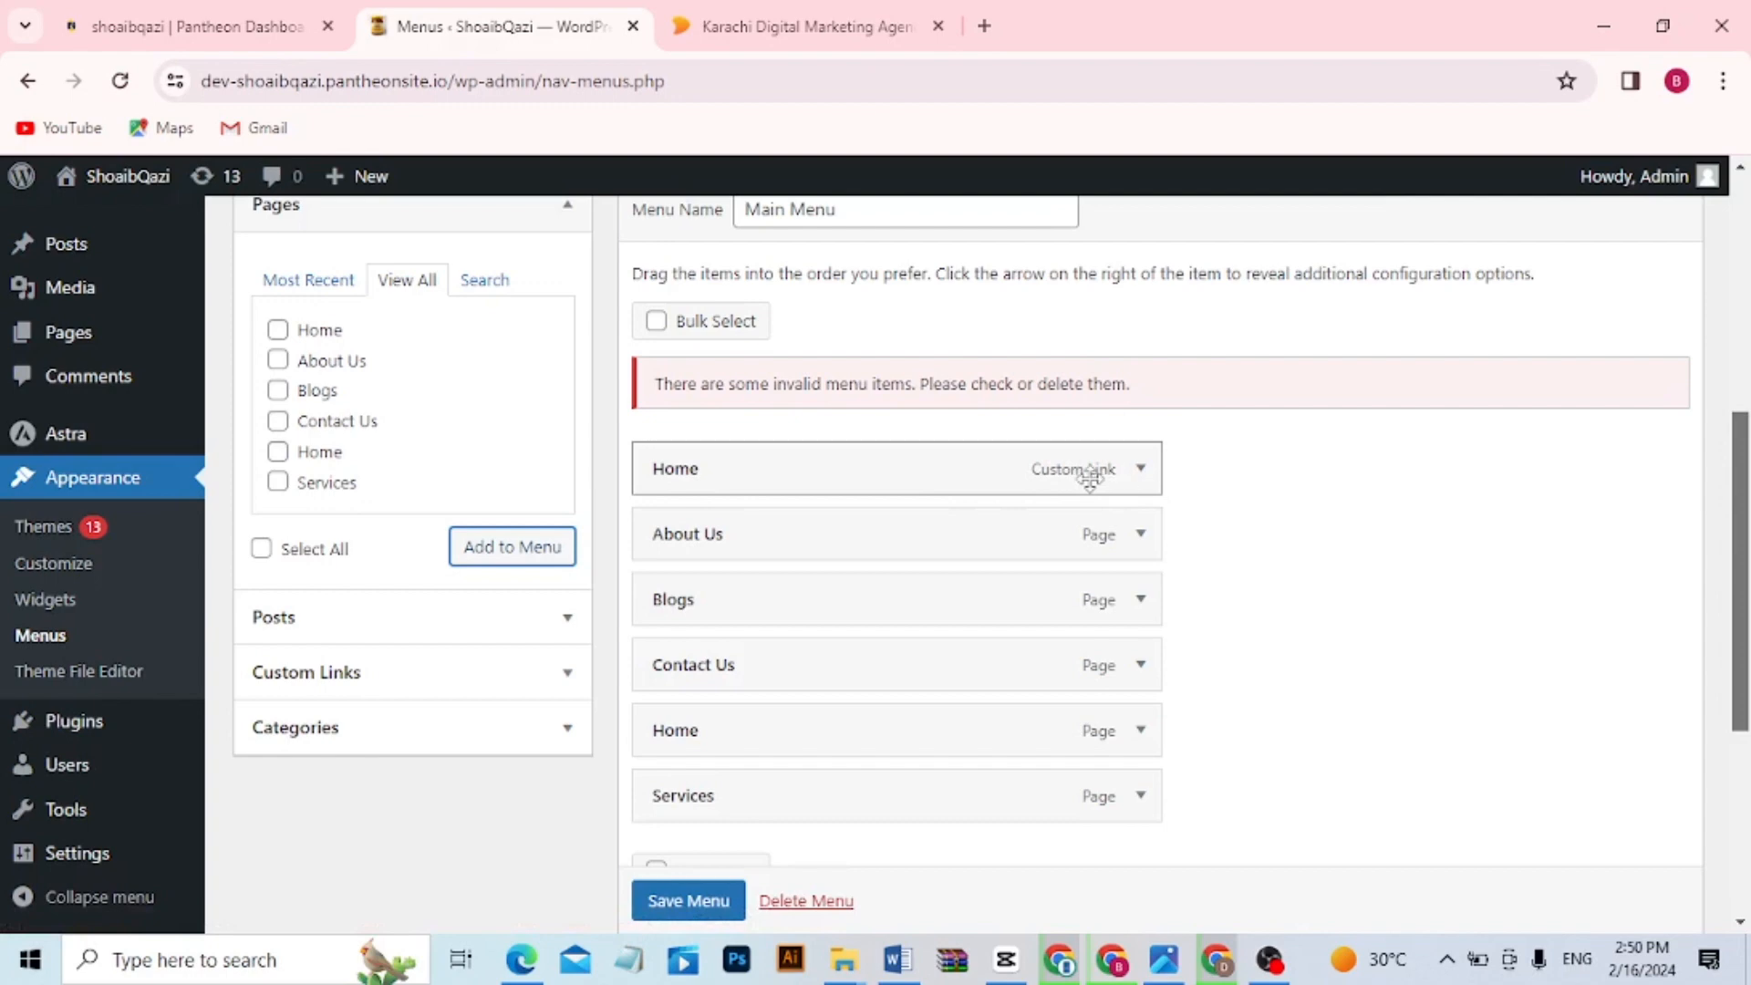
pyautogui.click(656, 320)
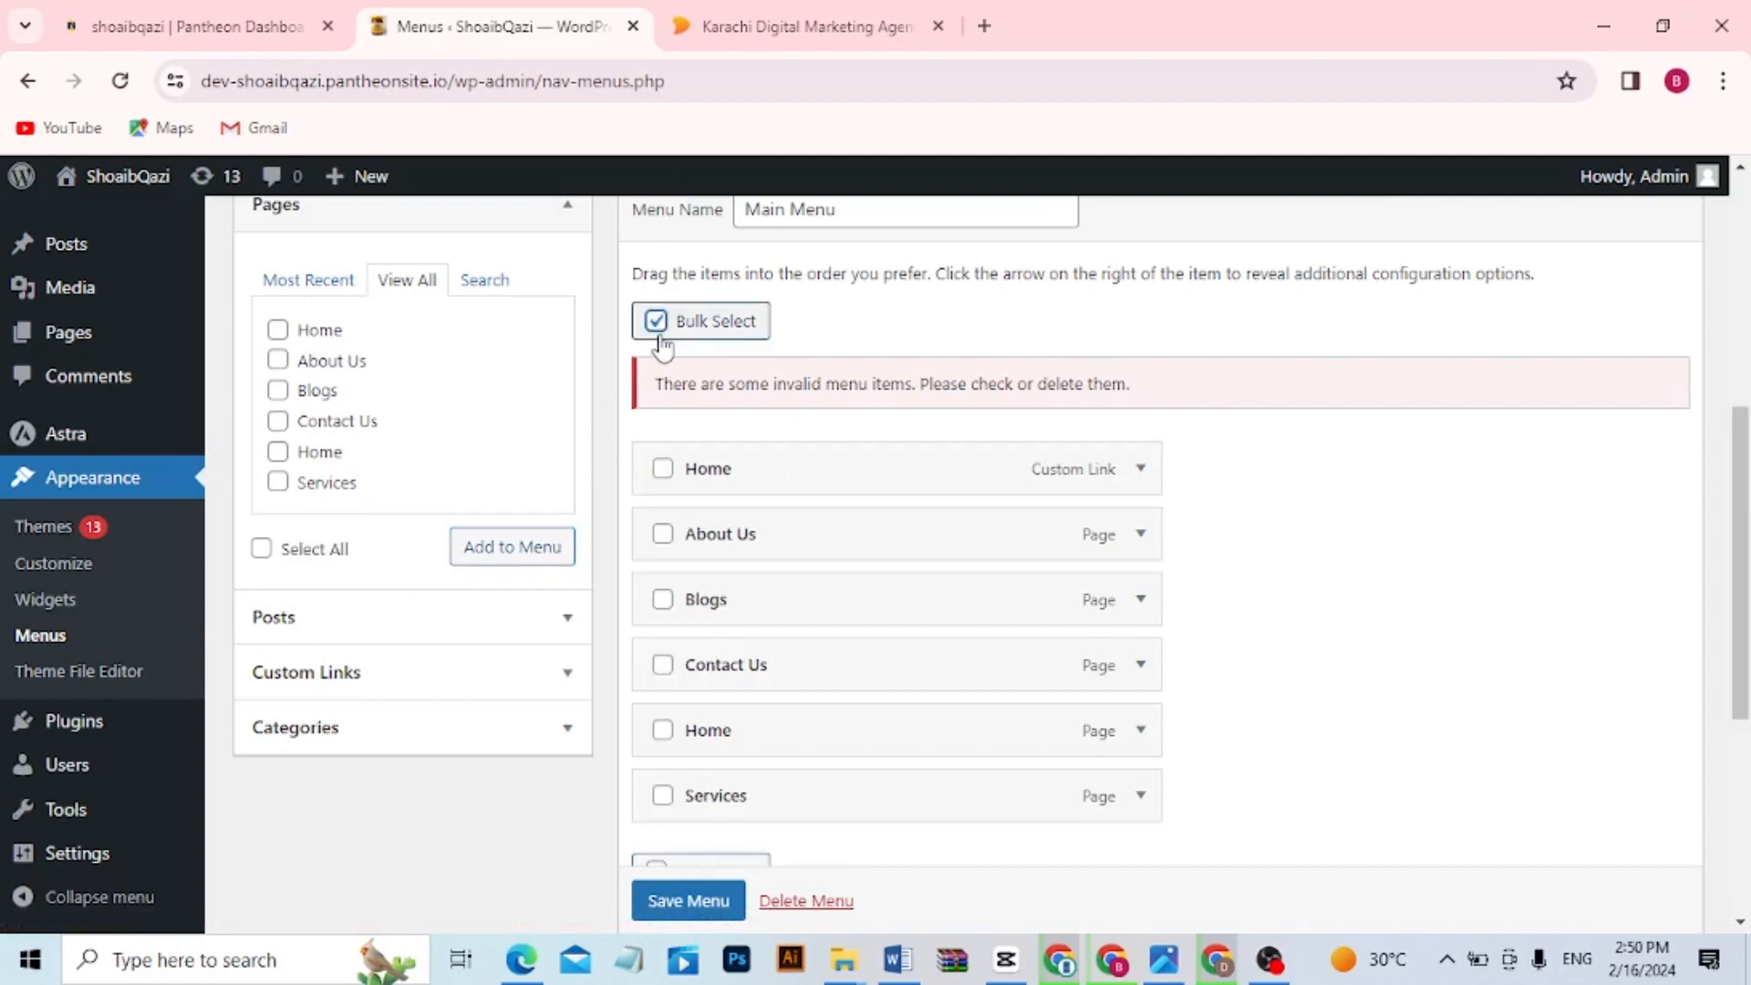
pyautogui.click(663, 468)
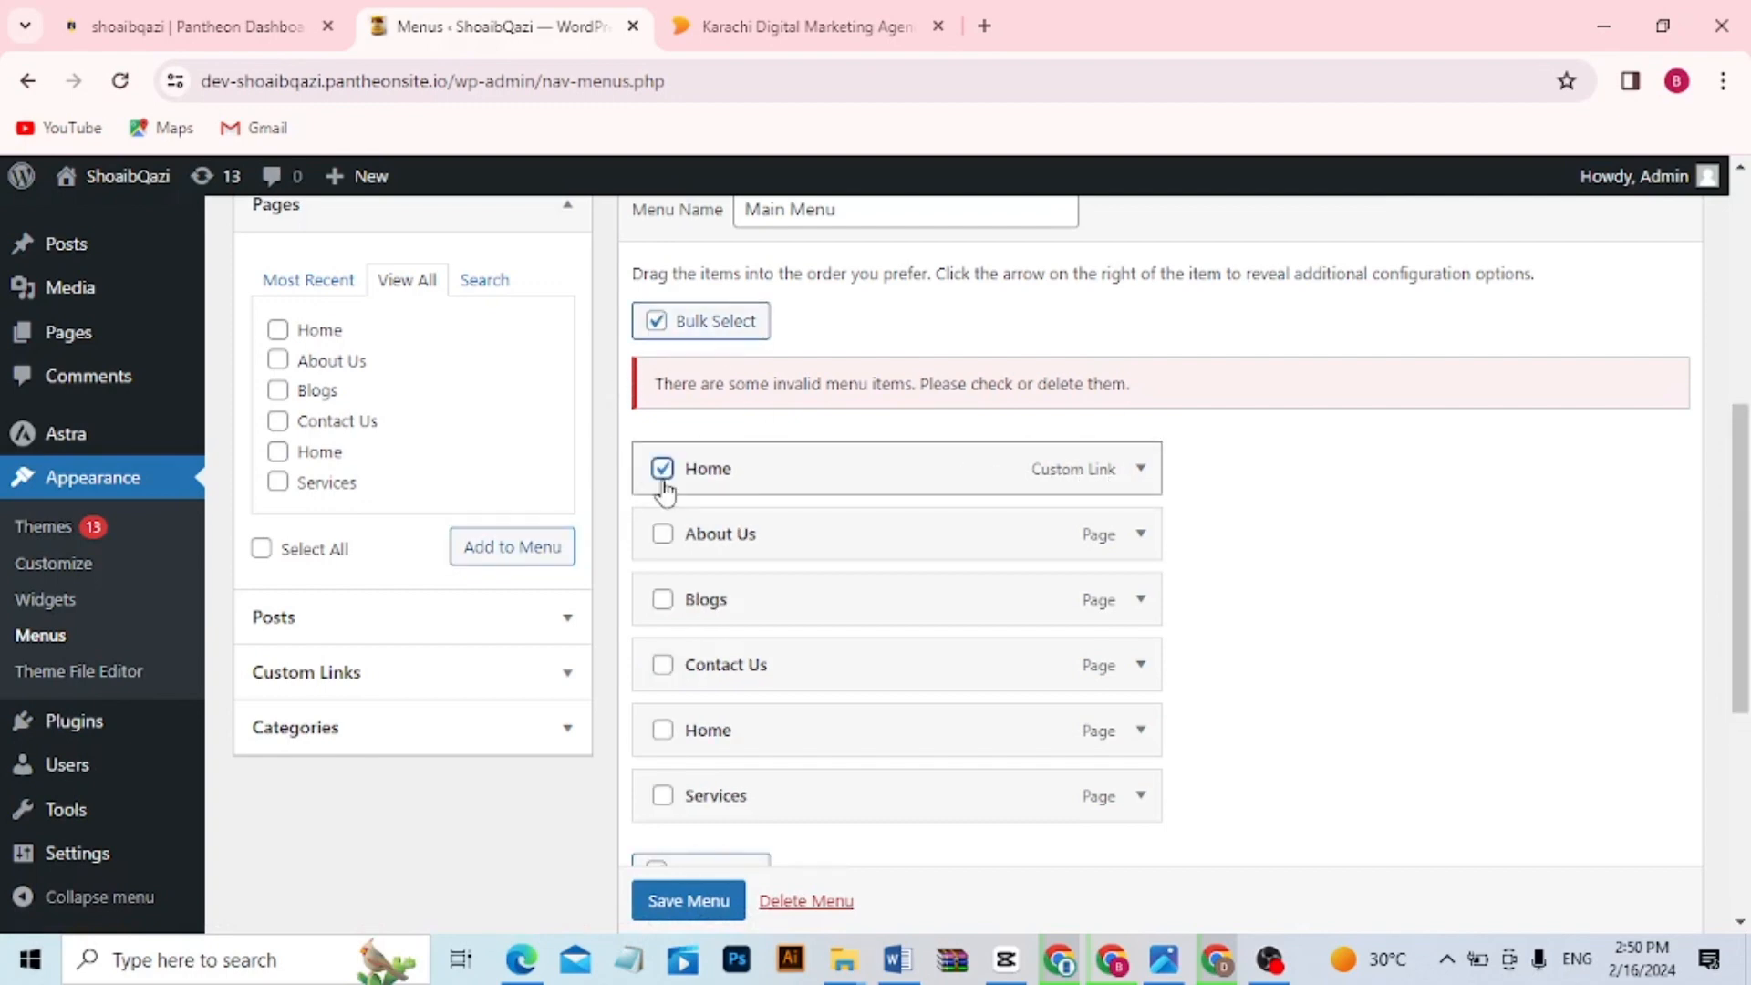
pyautogui.scroll(-1, 782, 912)
pyautogui.click(794, 903)
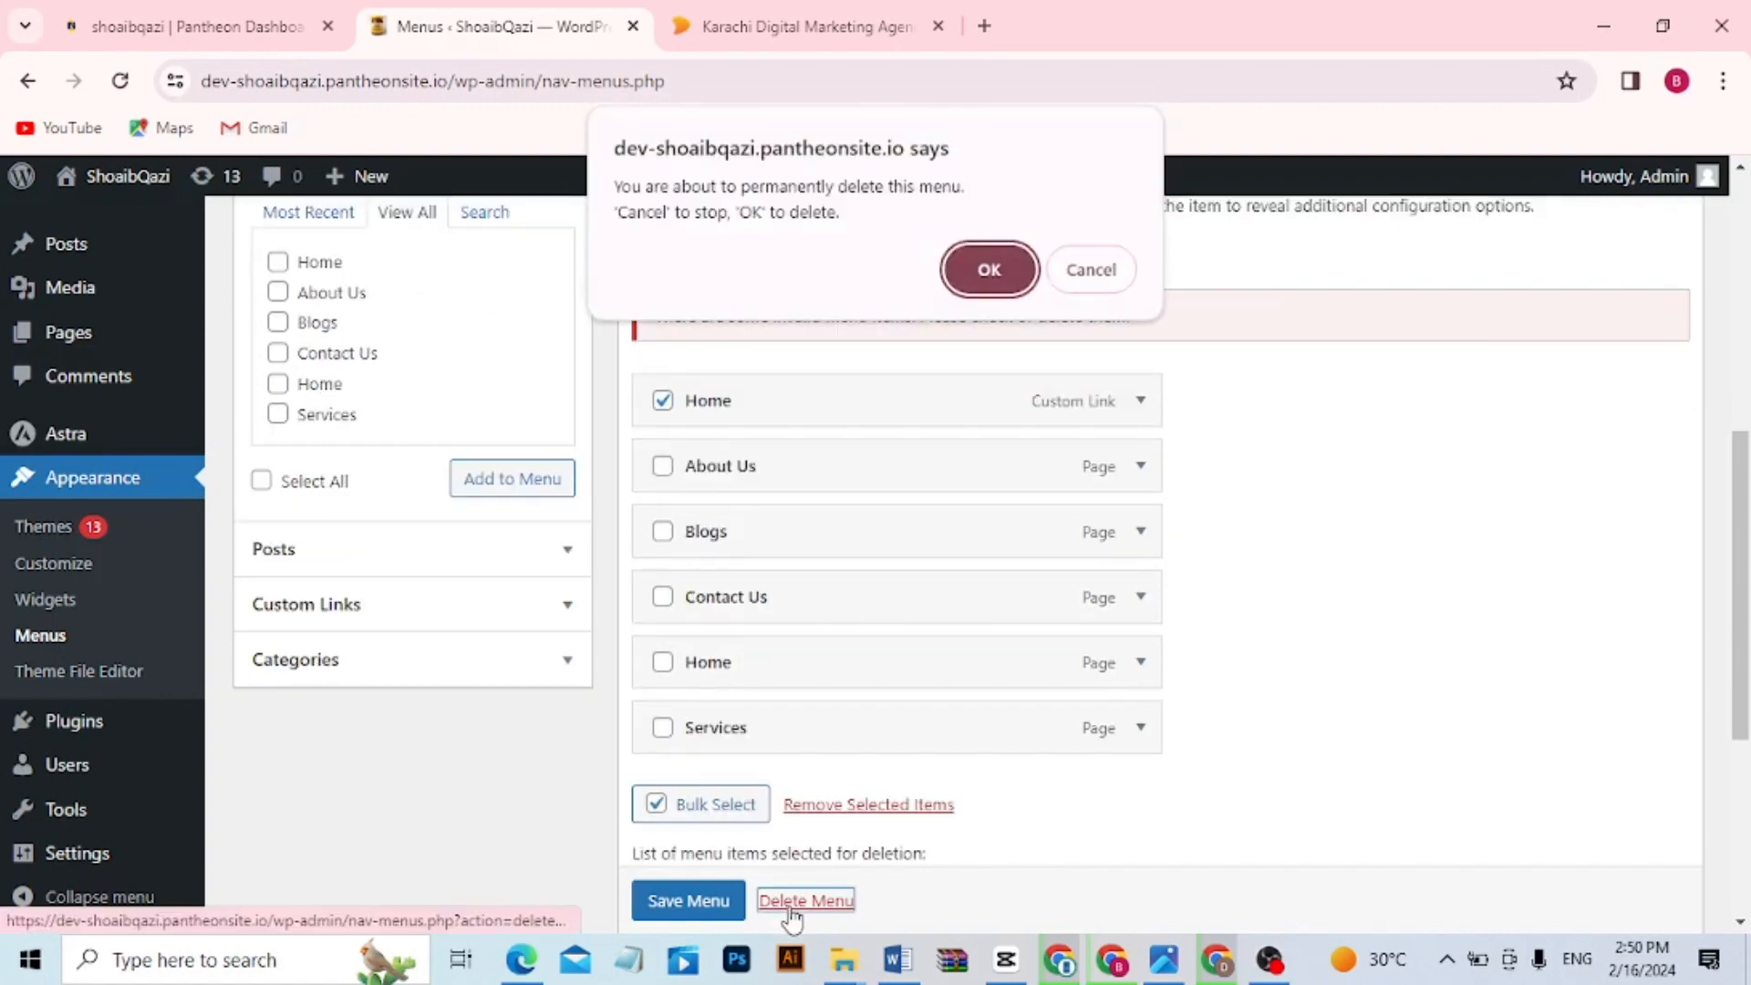
pyautogui.click(1075, 272)
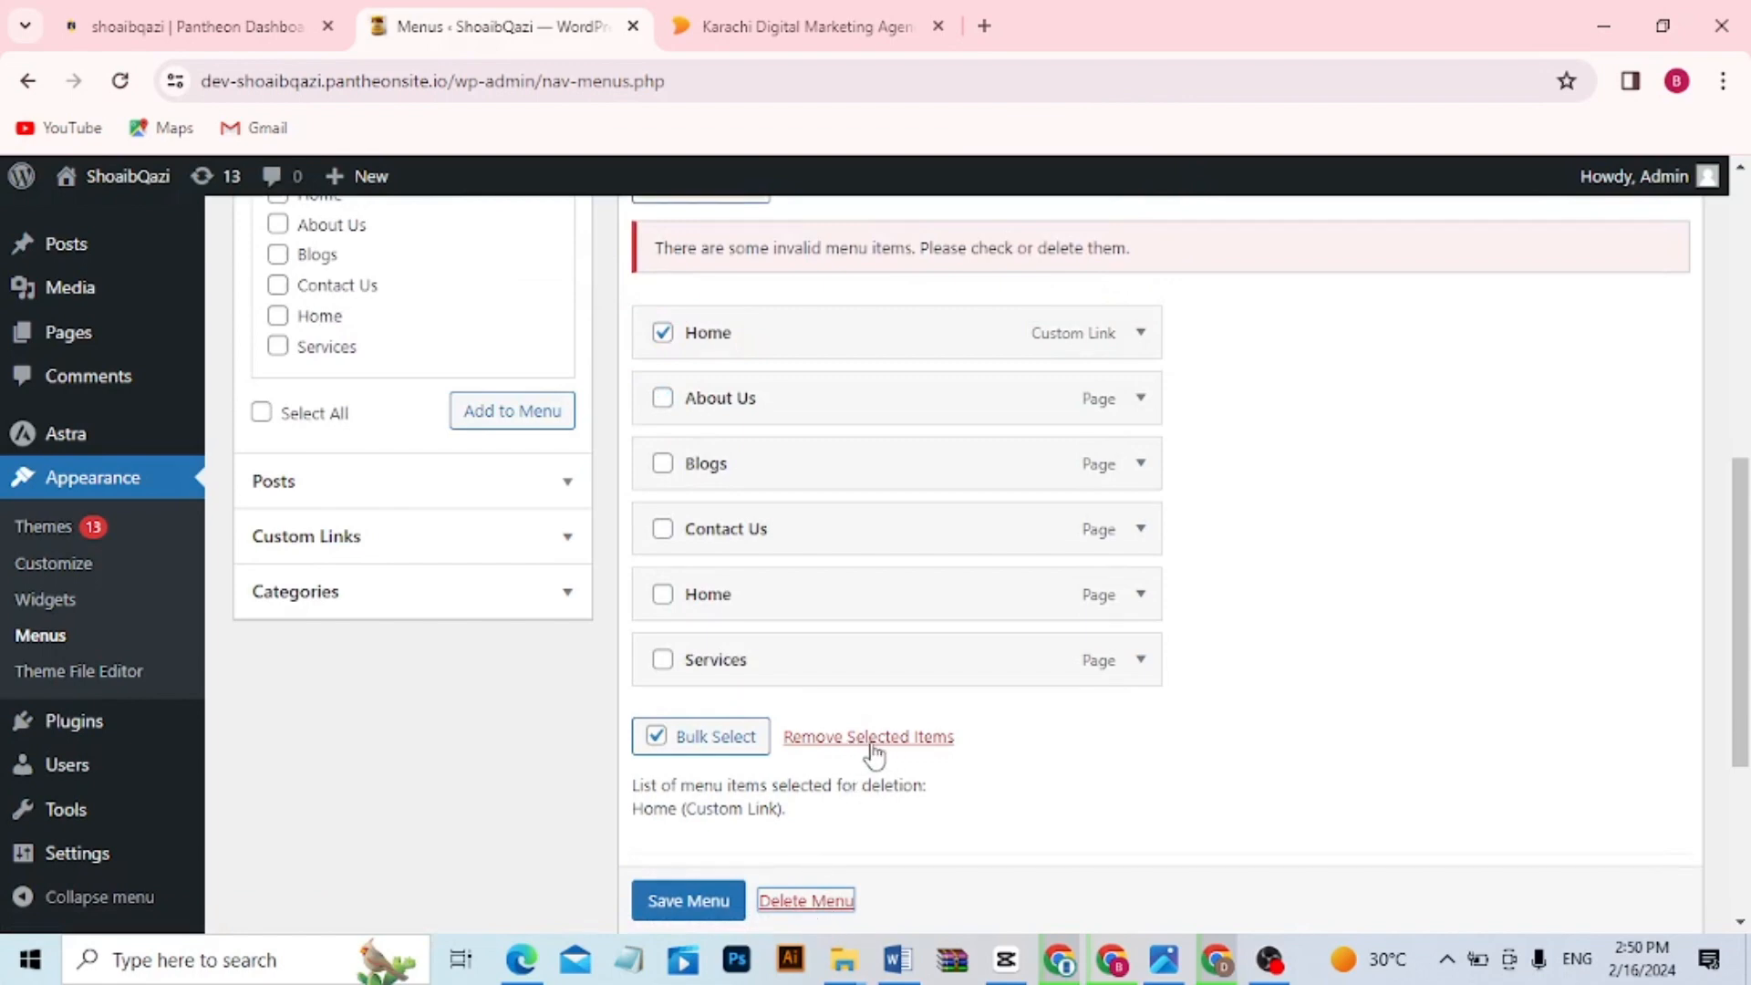
pyautogui.click(907, 743)
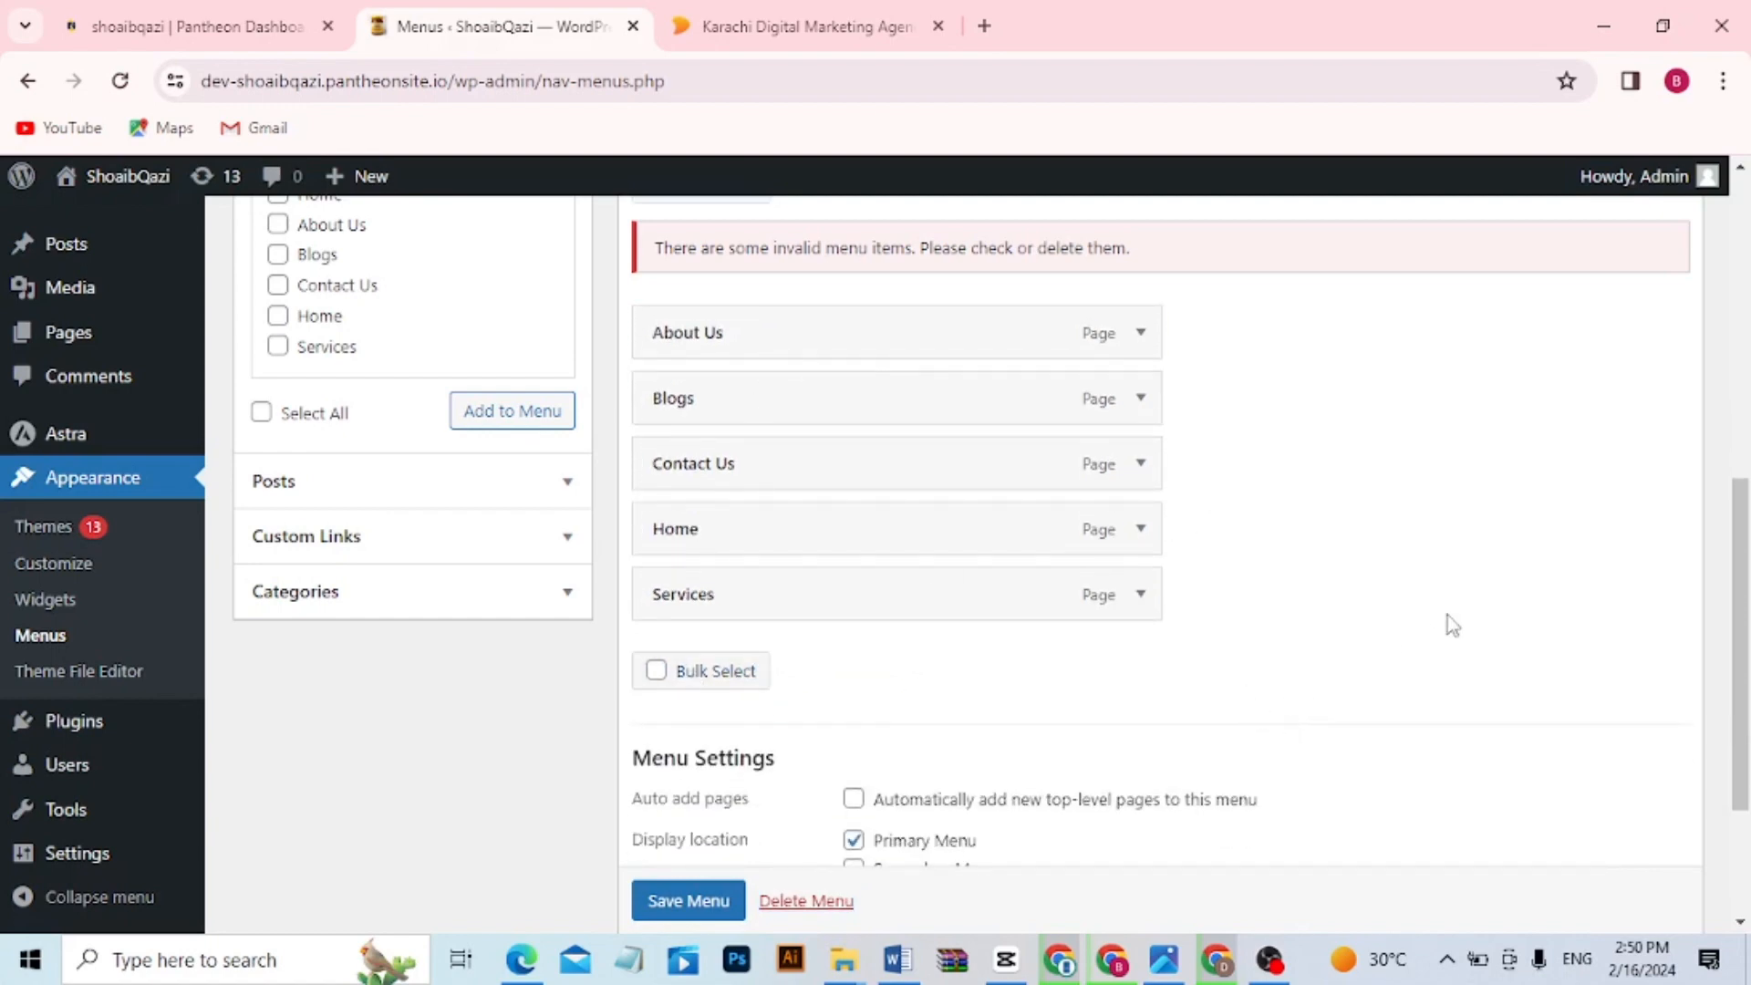
# Reorder the Main Menu items as Home, Services, About Us, Contact Us, Blogs
pyautogui.scroll(2, 1742, 570)
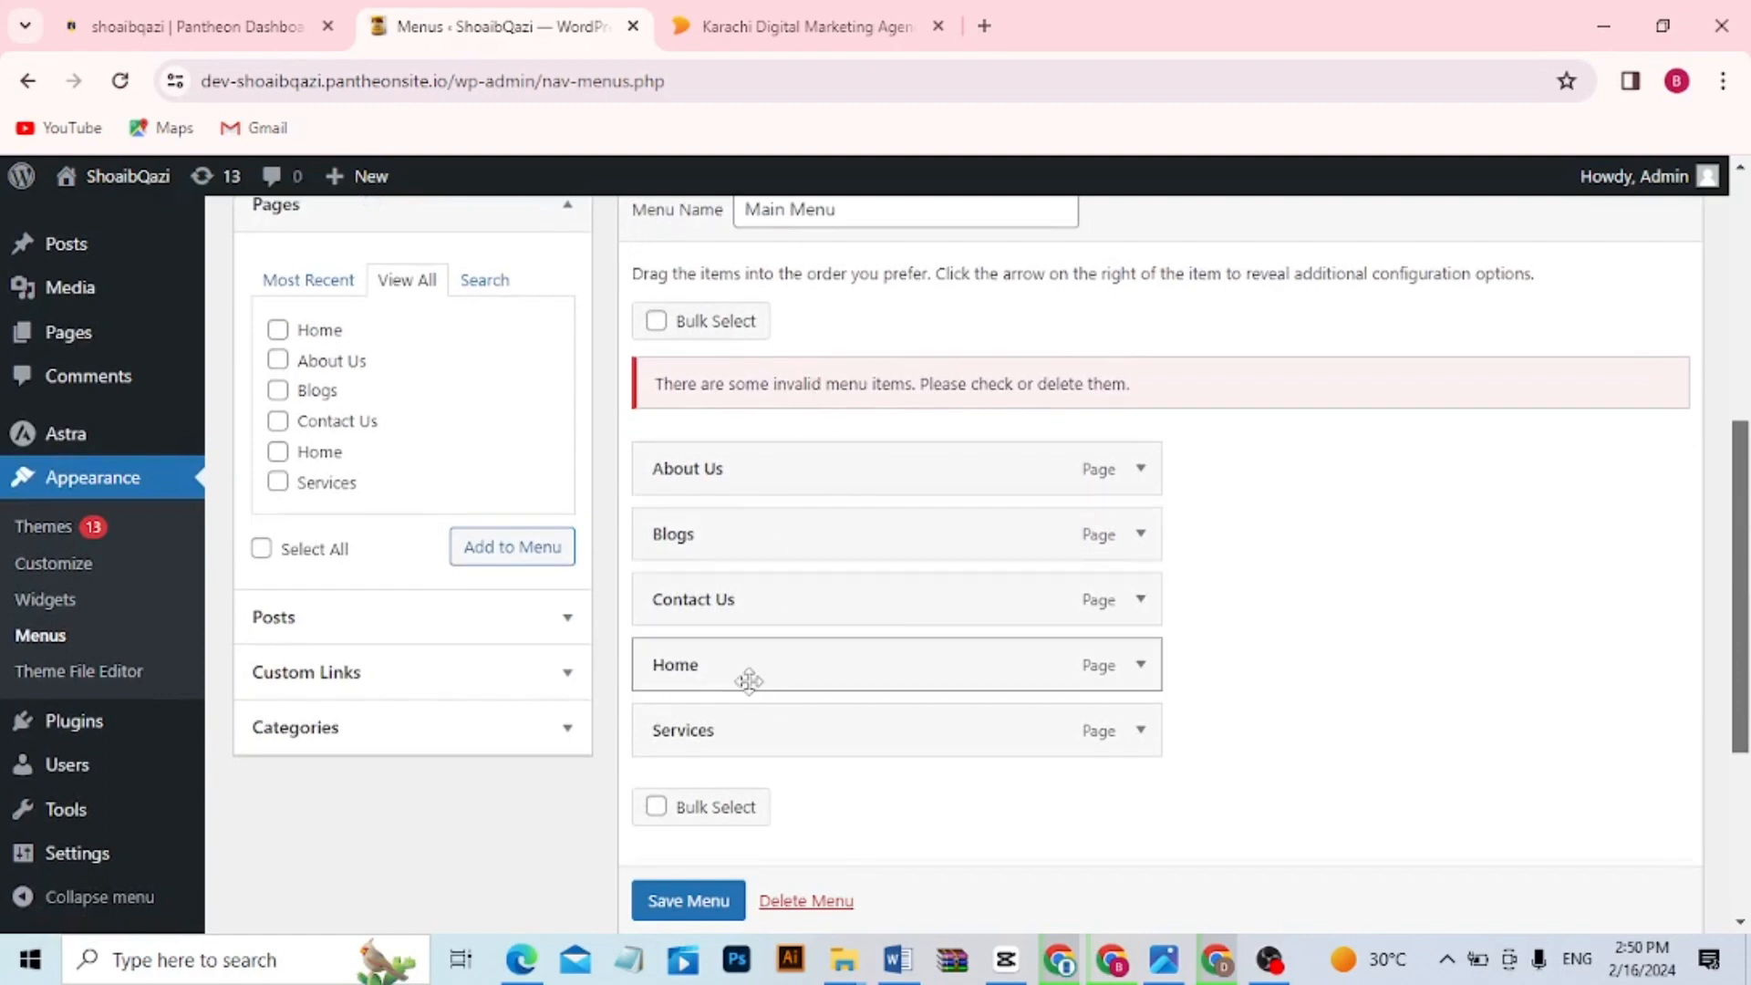
pyautogui.moveTo(749, 681); pyautogui.dragTo(696, 453)
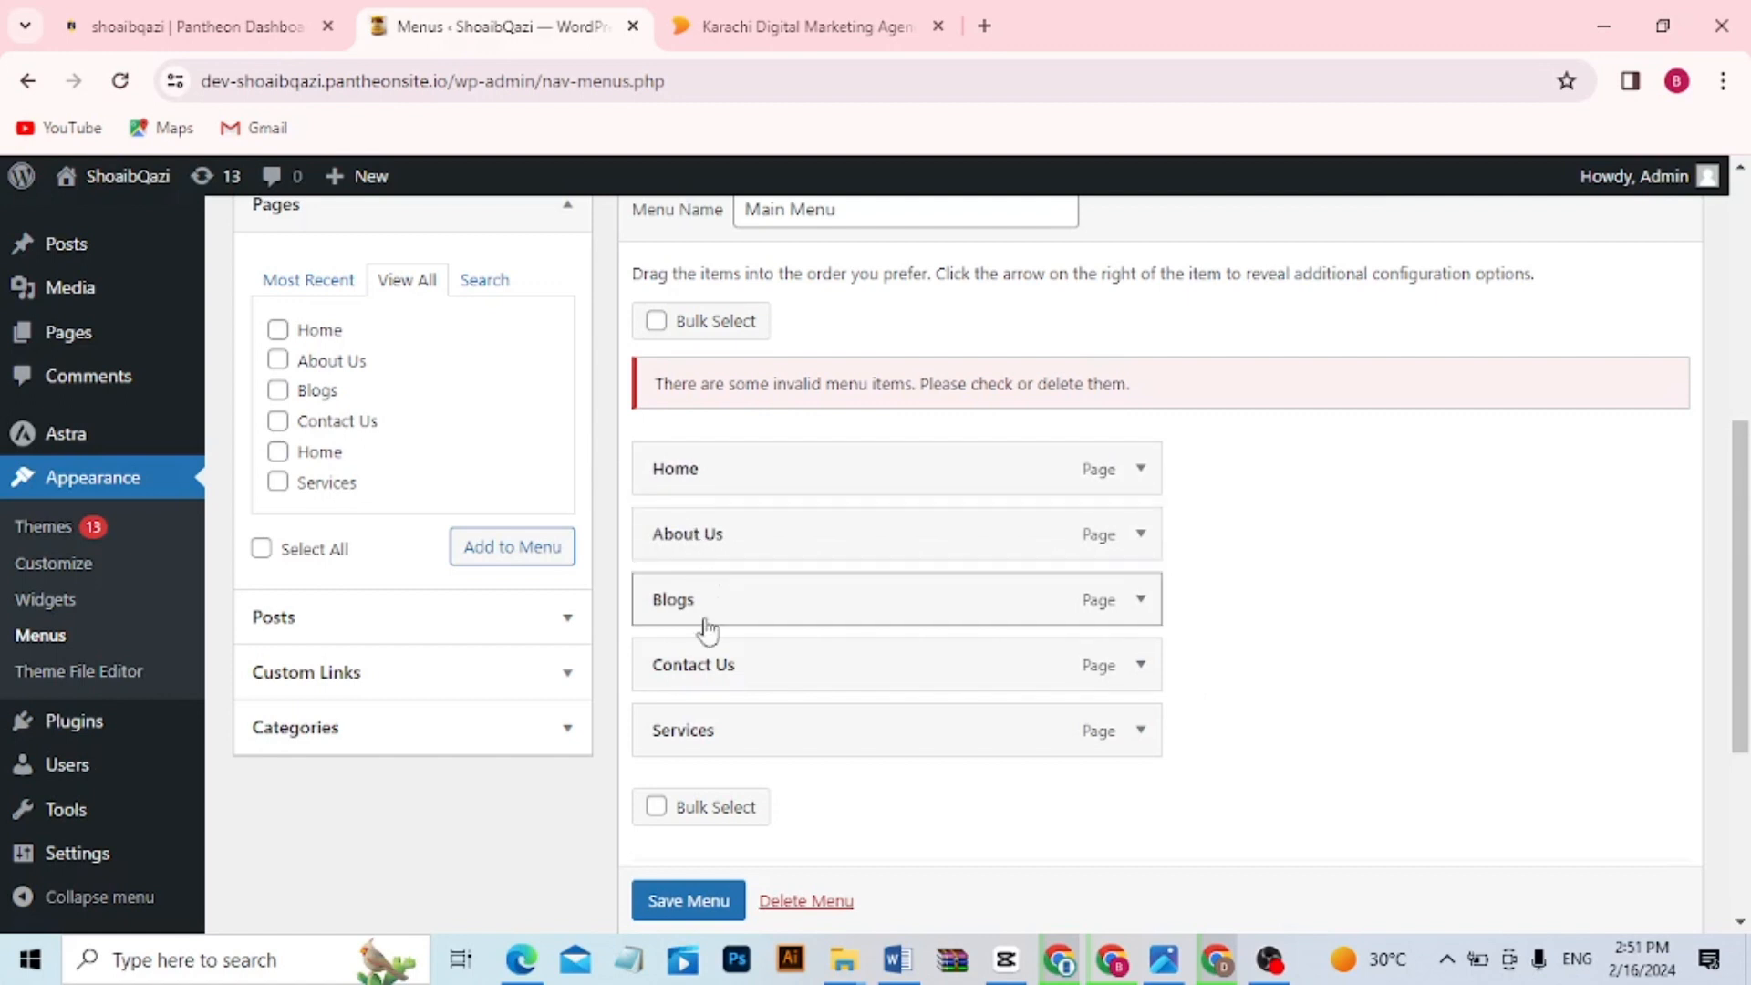
pyautogui.moveTo(707, 730); pyautogui.dragTo(704, 552)
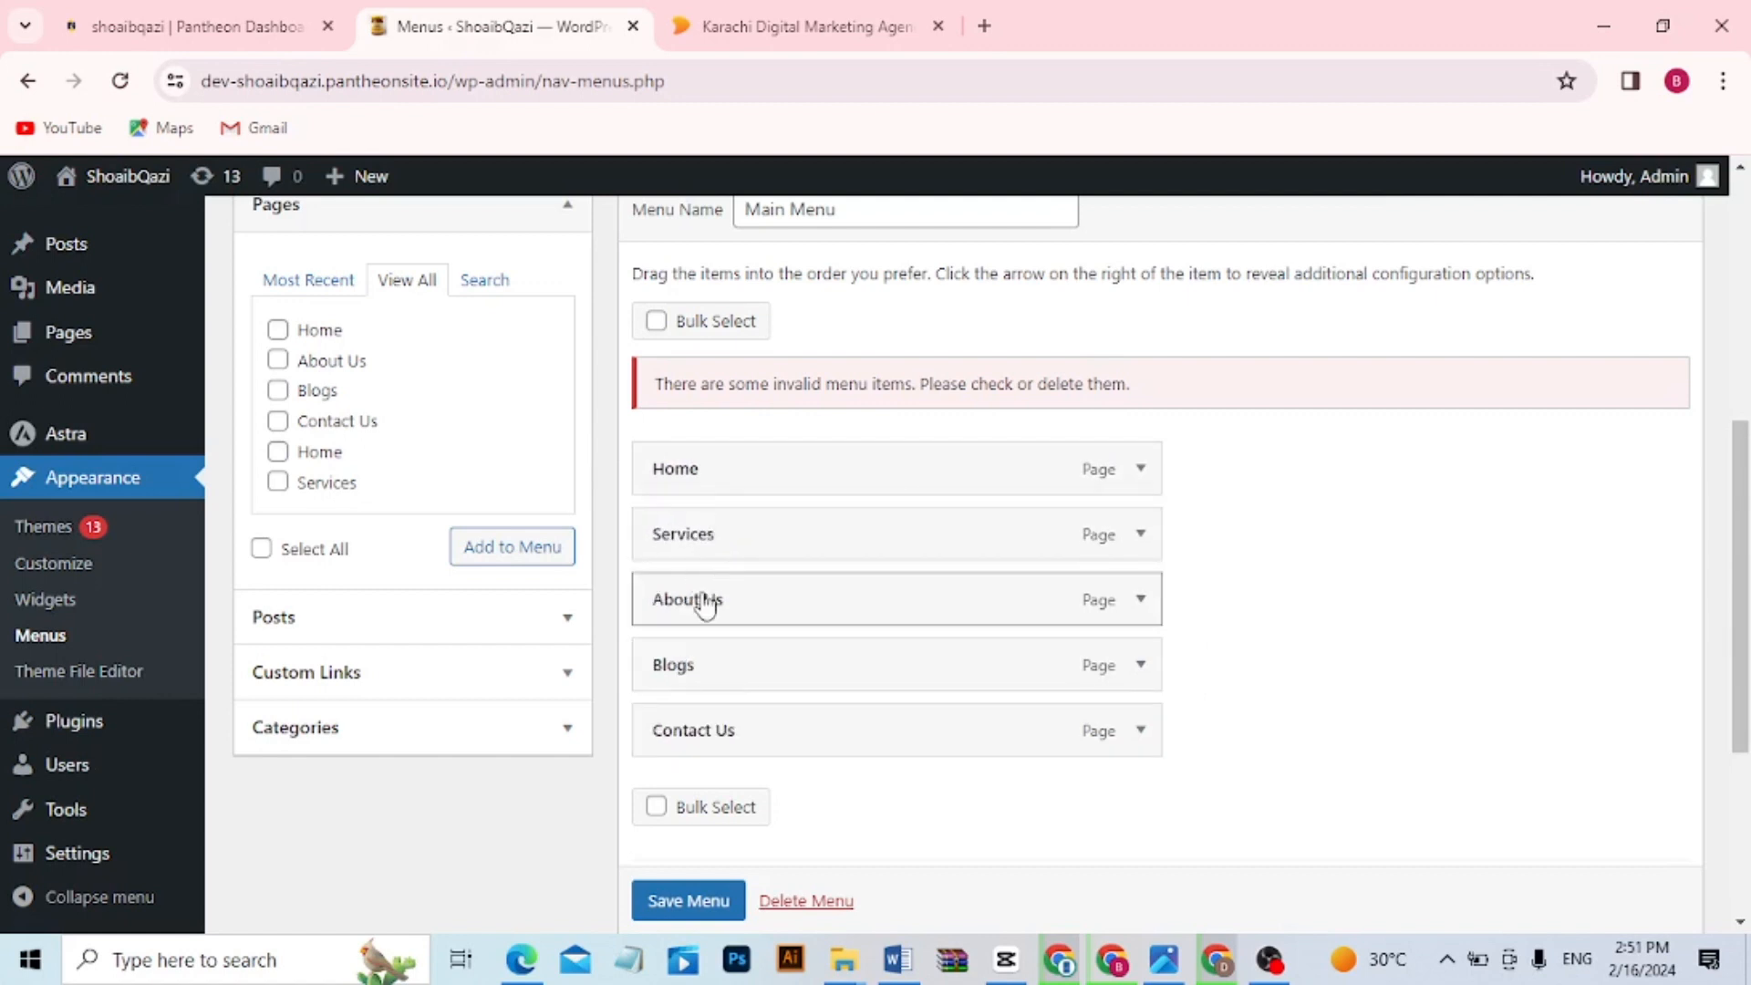
pyautogui.moveTo(703, 727); pyautogui.dragTo(704, 672)
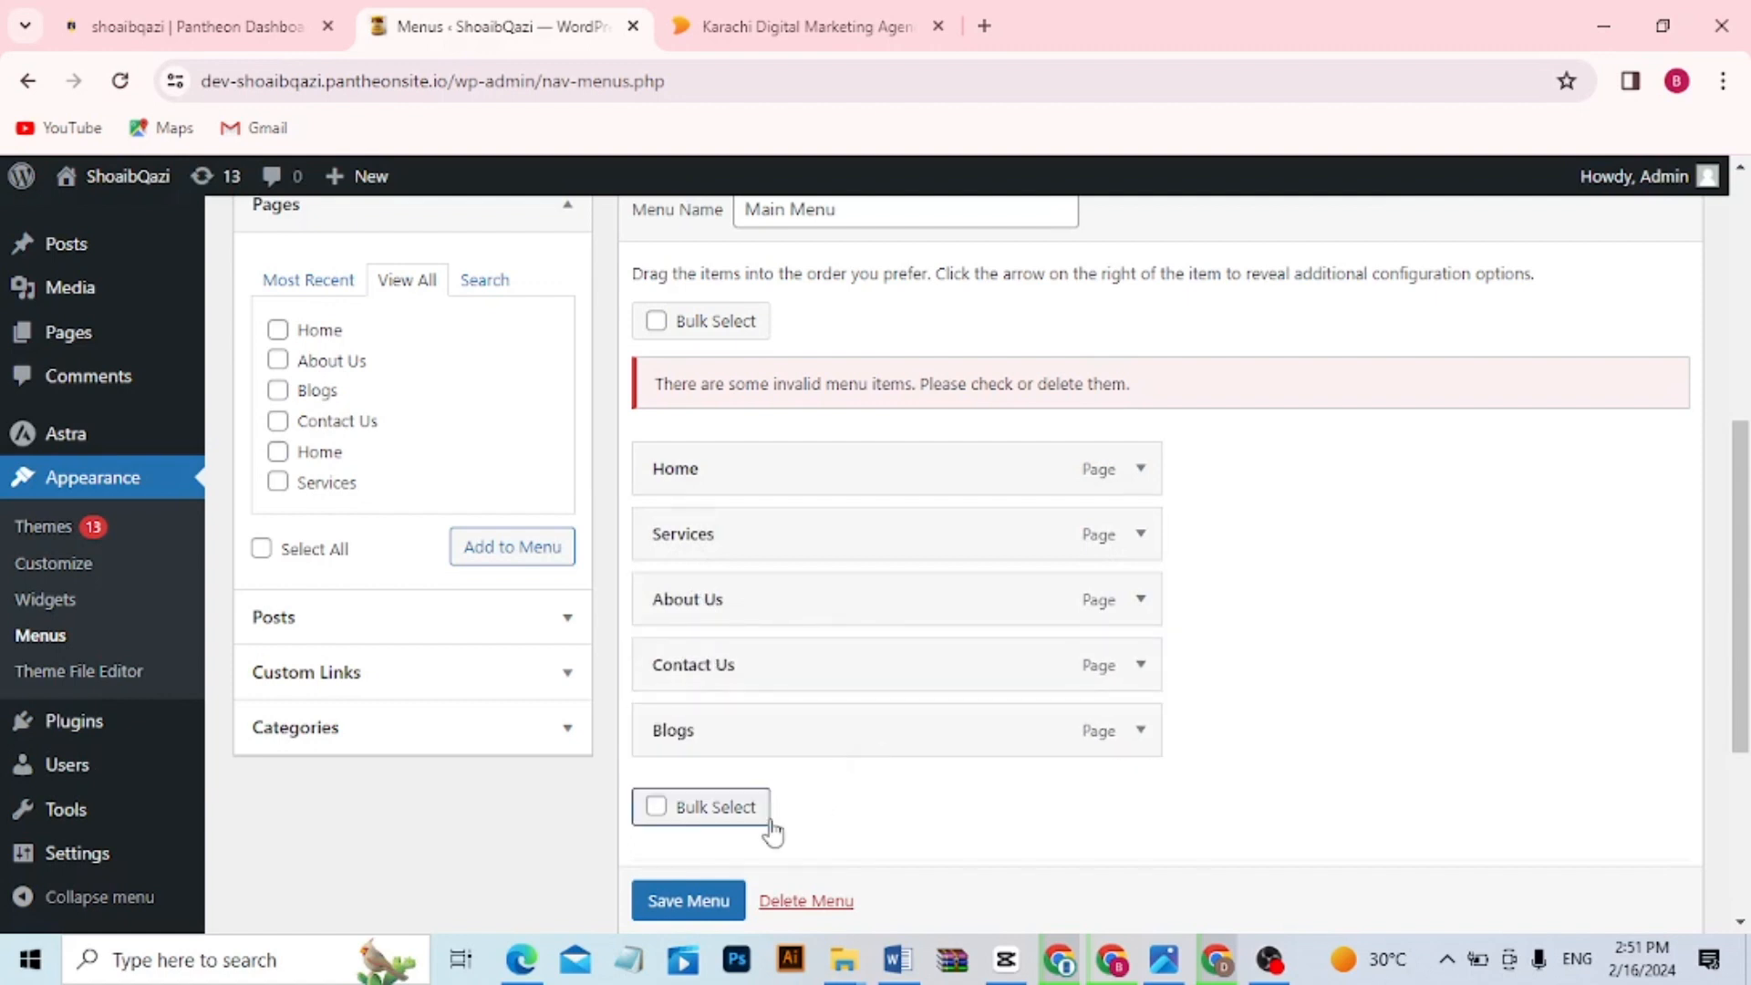
# Enable automatic adding of new top-level pages to the Main Menu and save the menu
pyautogui.click(716, 903)
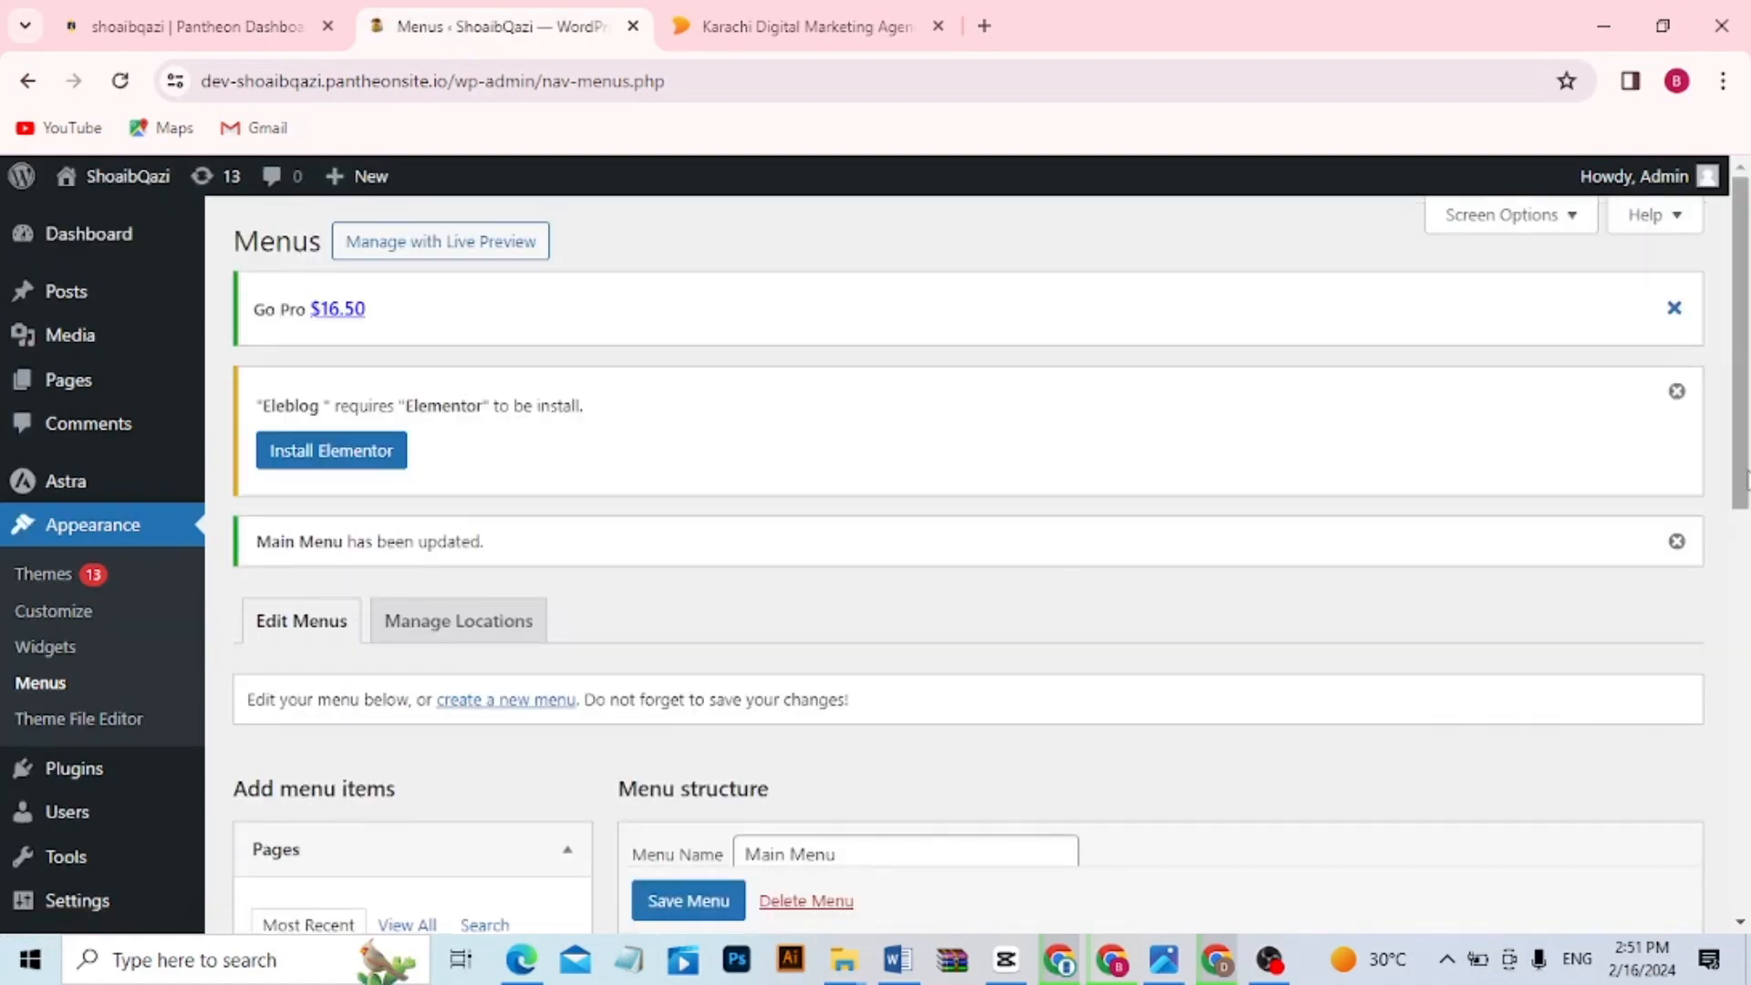
pyautogui.moveTo(1744, 474); pyautogui.dragTo(1733, 853)
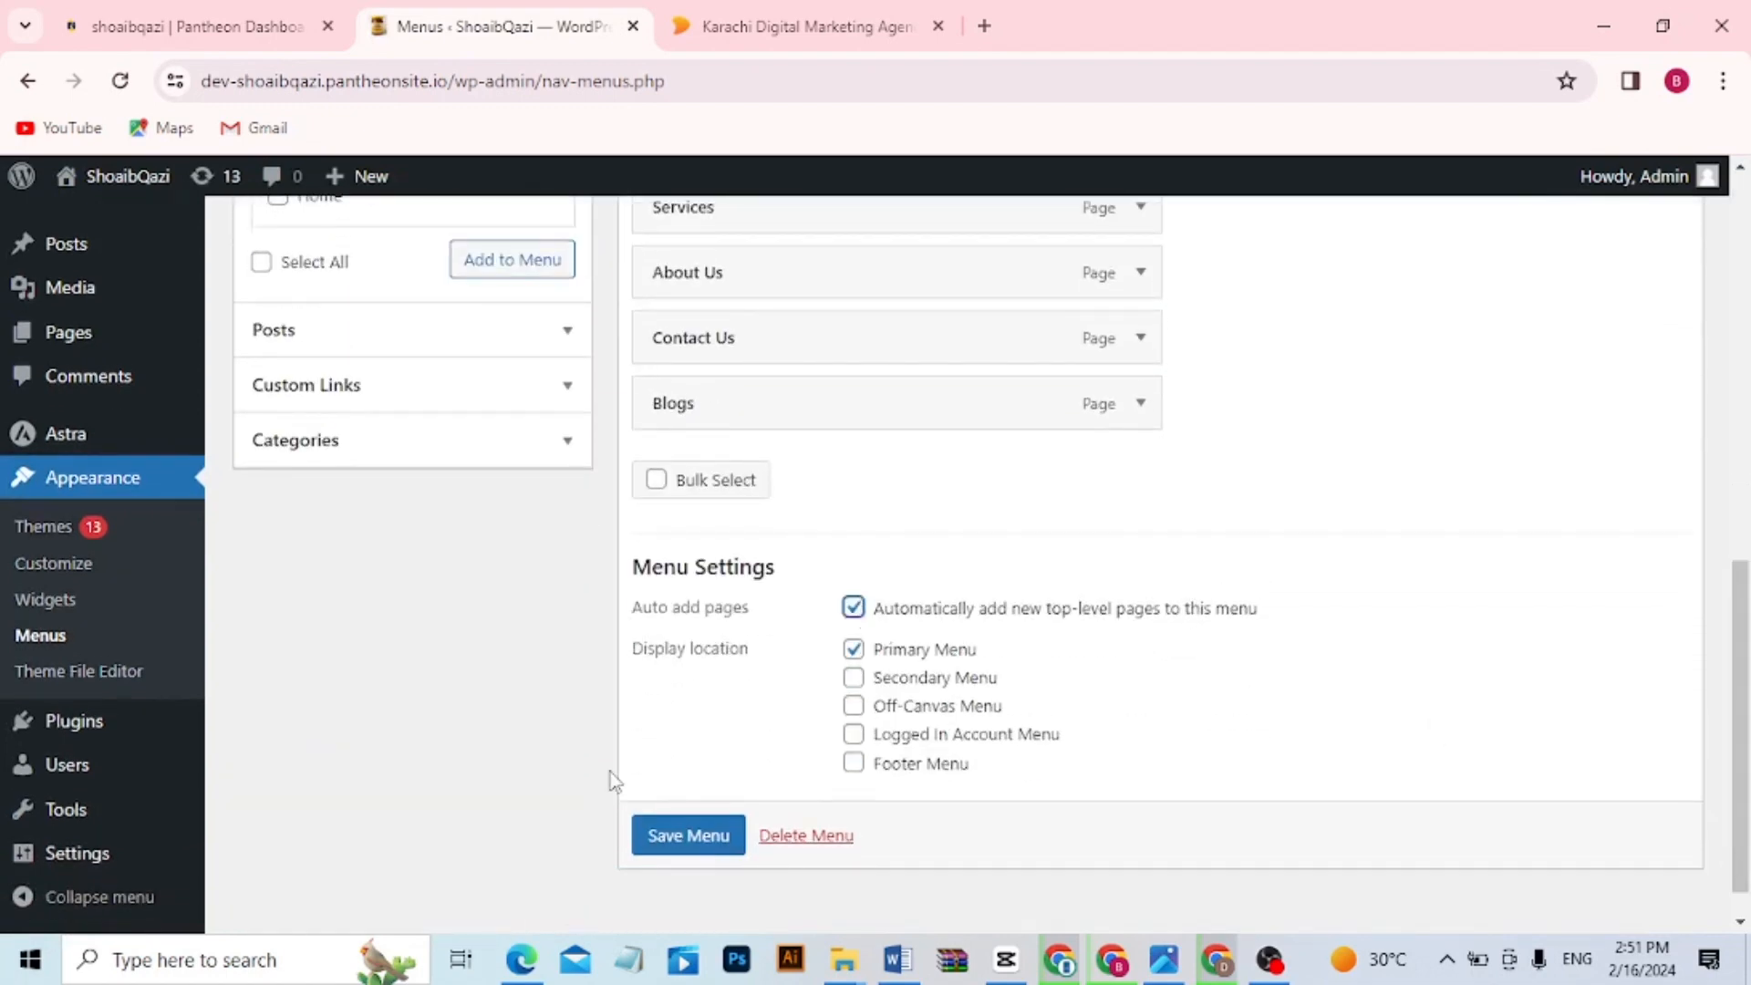
pyautogui.click(667, 837)
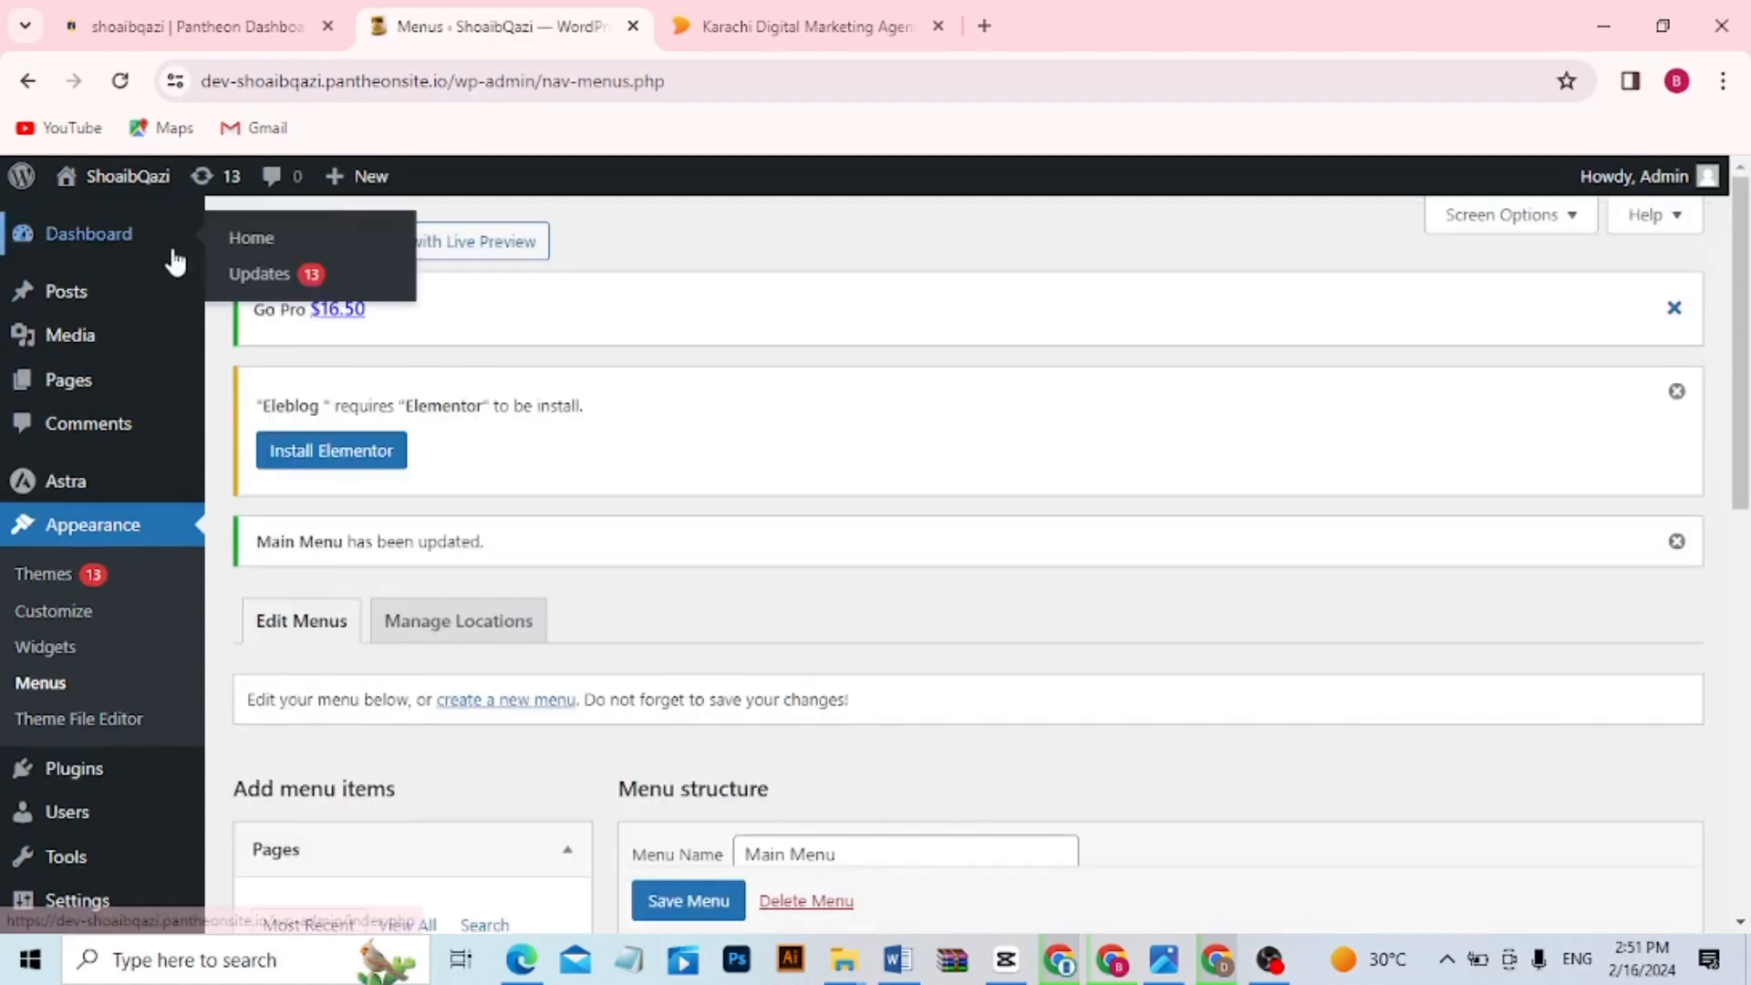
# Open the live site in a new browser tab and check its header menu
pyautogui.rightClick(107, 216)
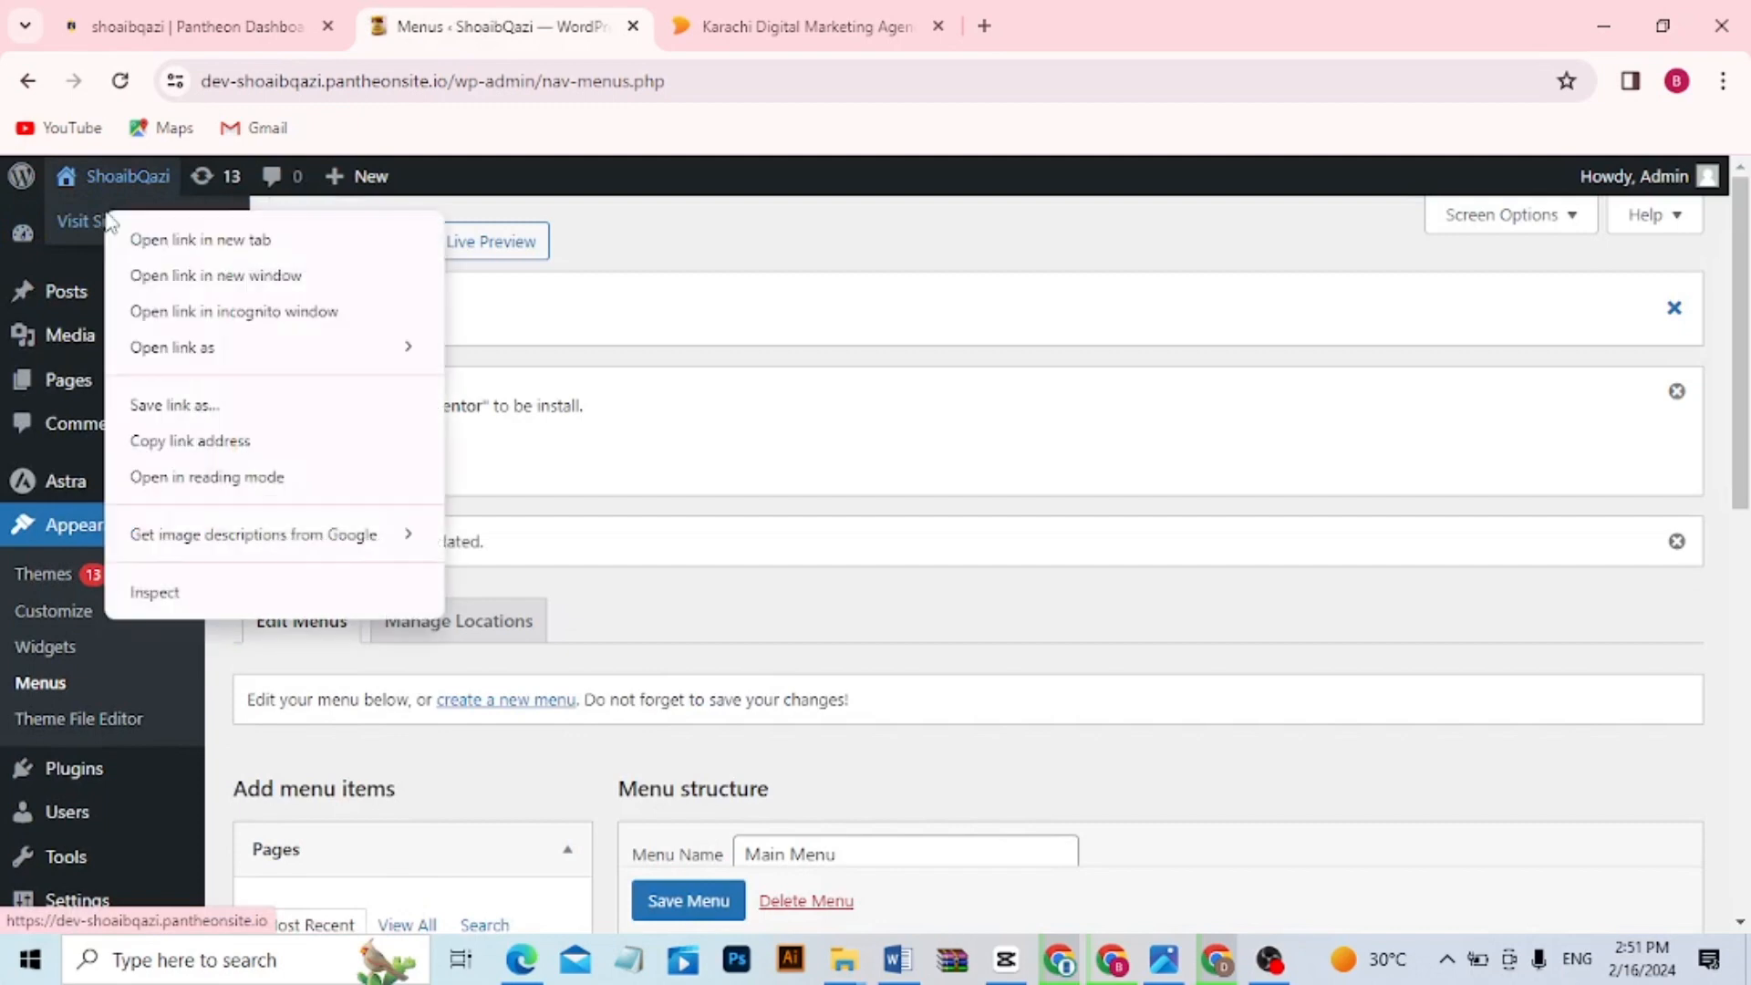
pyautogui.click(142, 249)
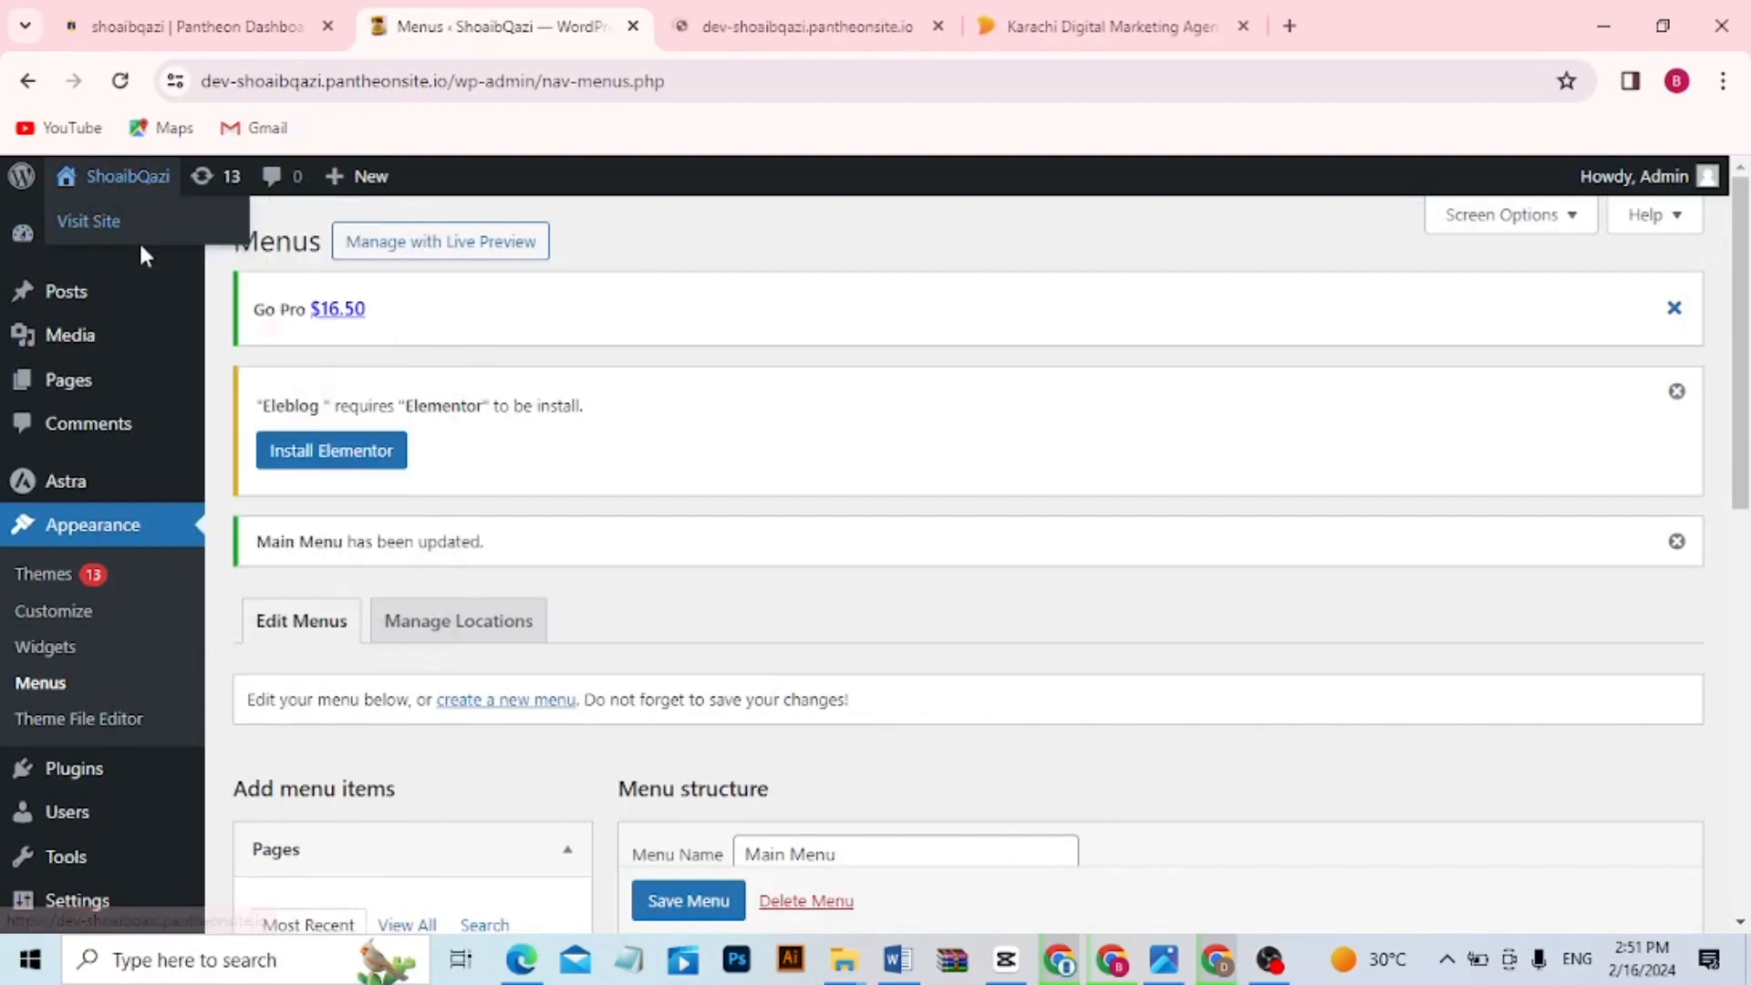
pyautogui.click(777, 16)
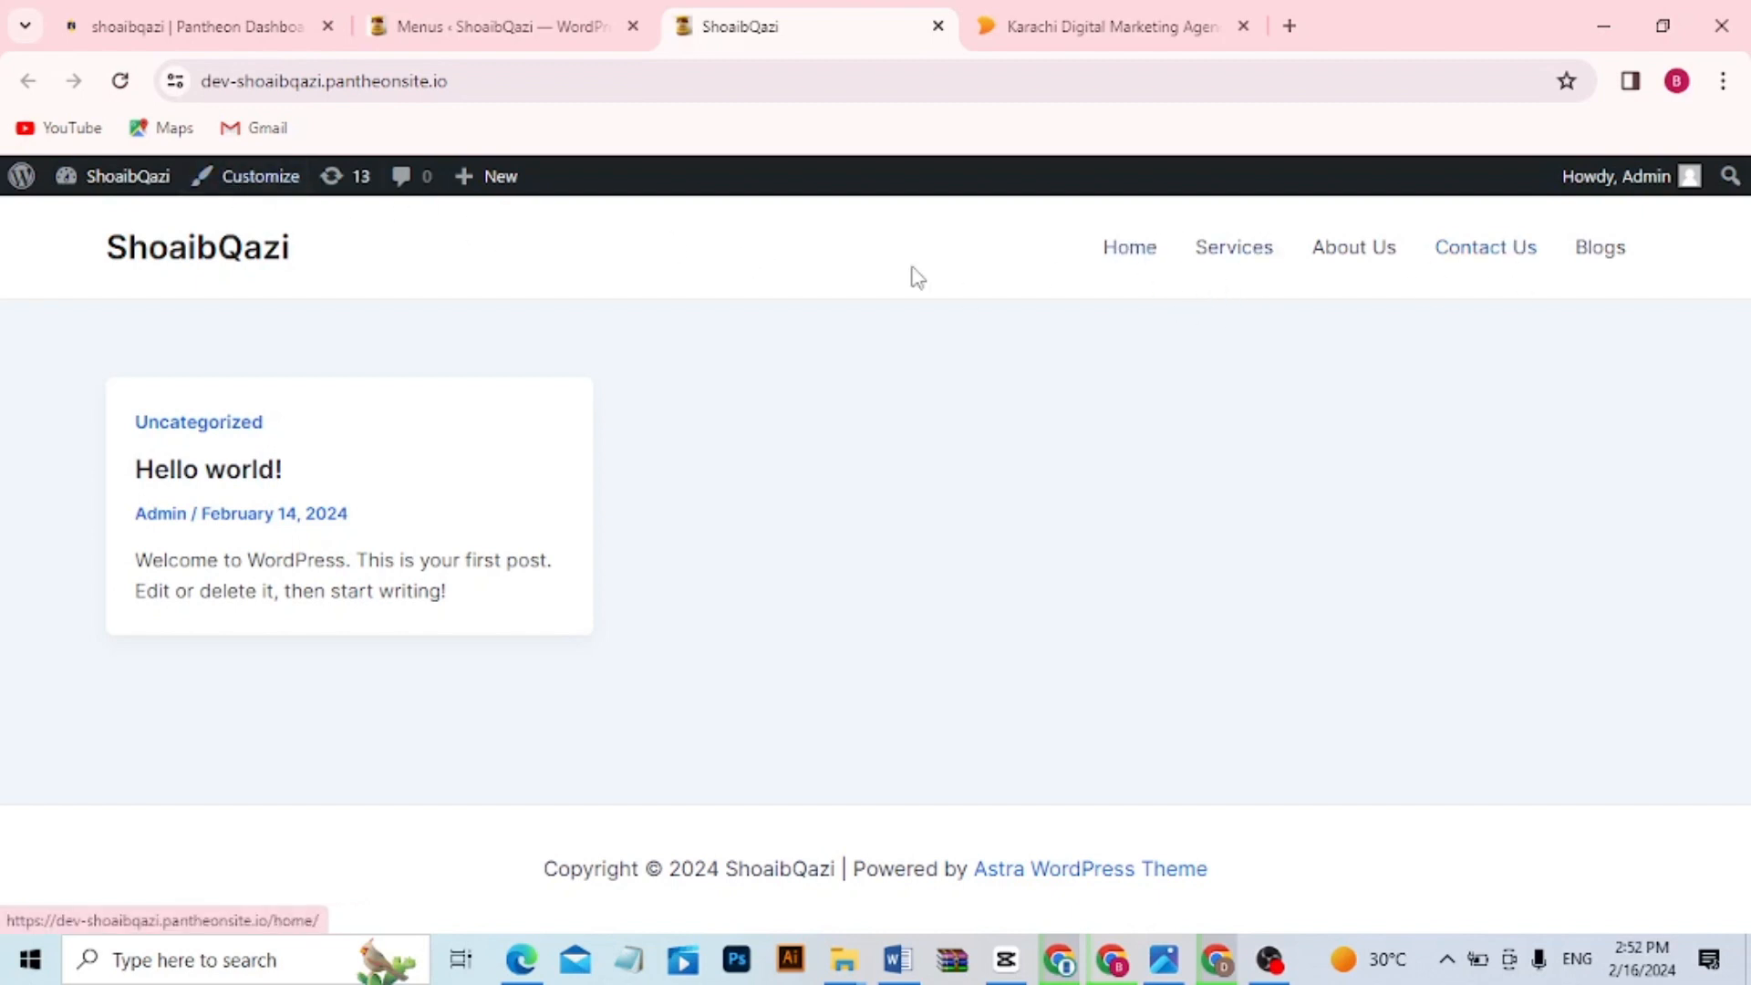
# In the site Customizer, assign the Main Menu to the Secondary Menu location as well and publish the change
pyautogui.click(260, 178)
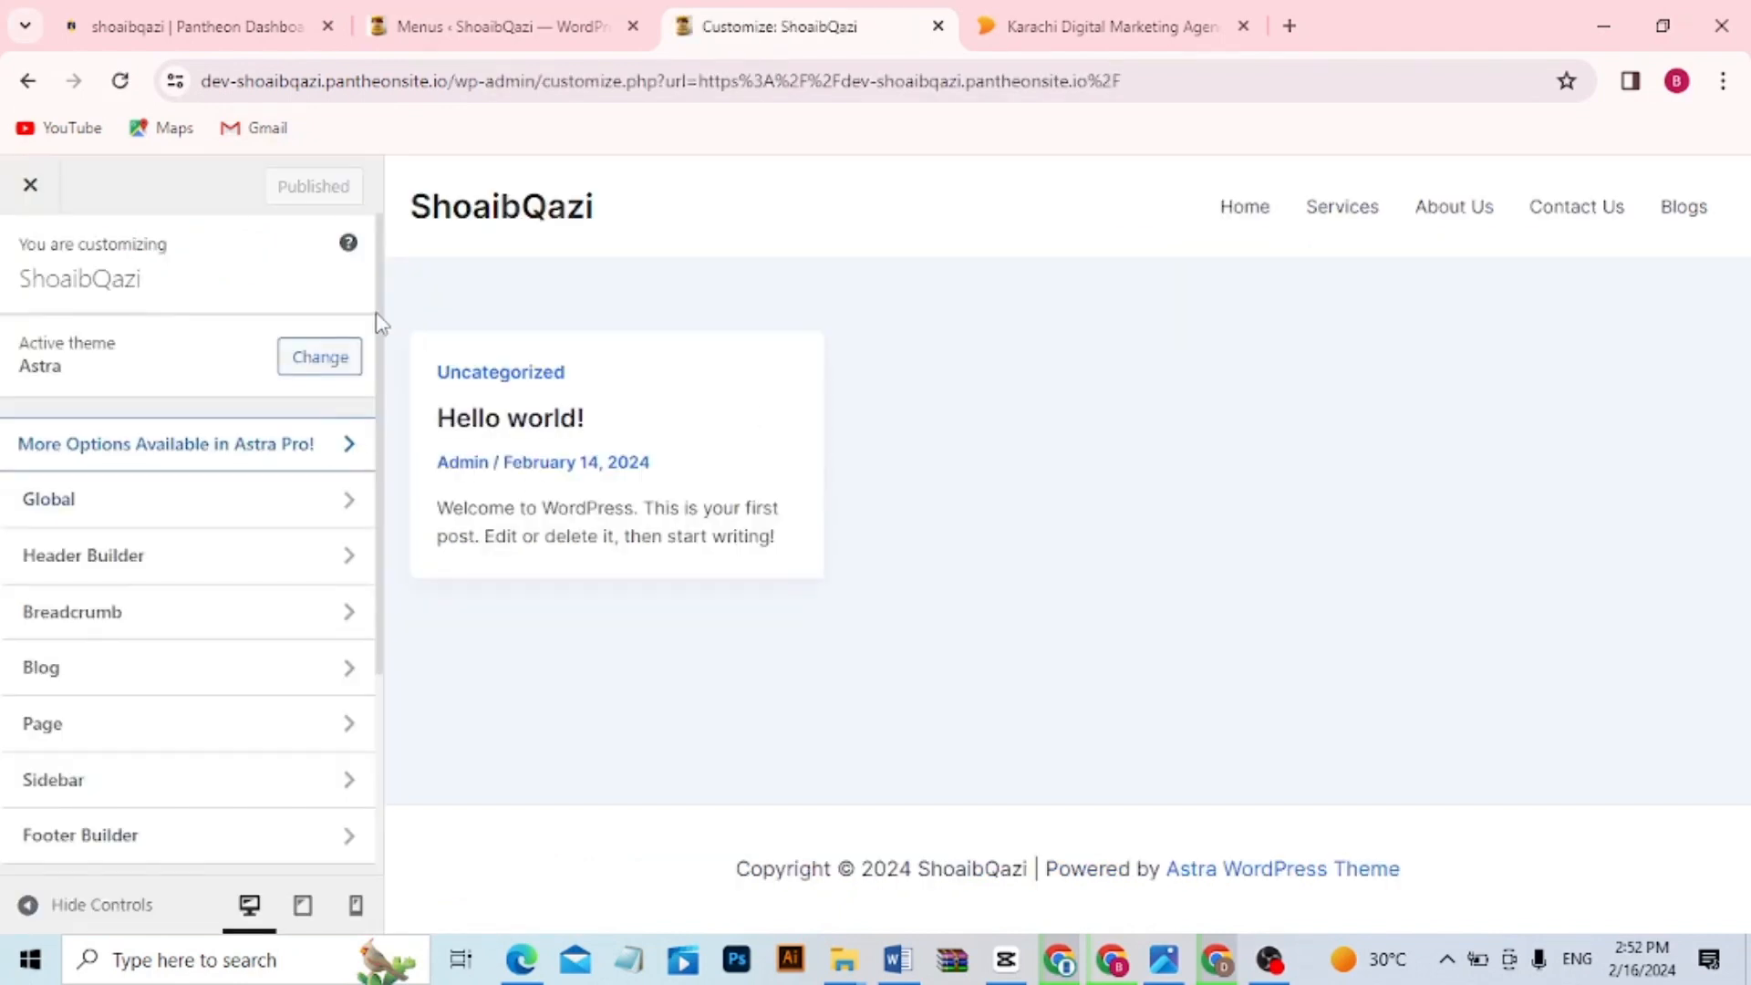
pyautogui.moveTo(381, 324); pyautogui.dragTo(379, 571)
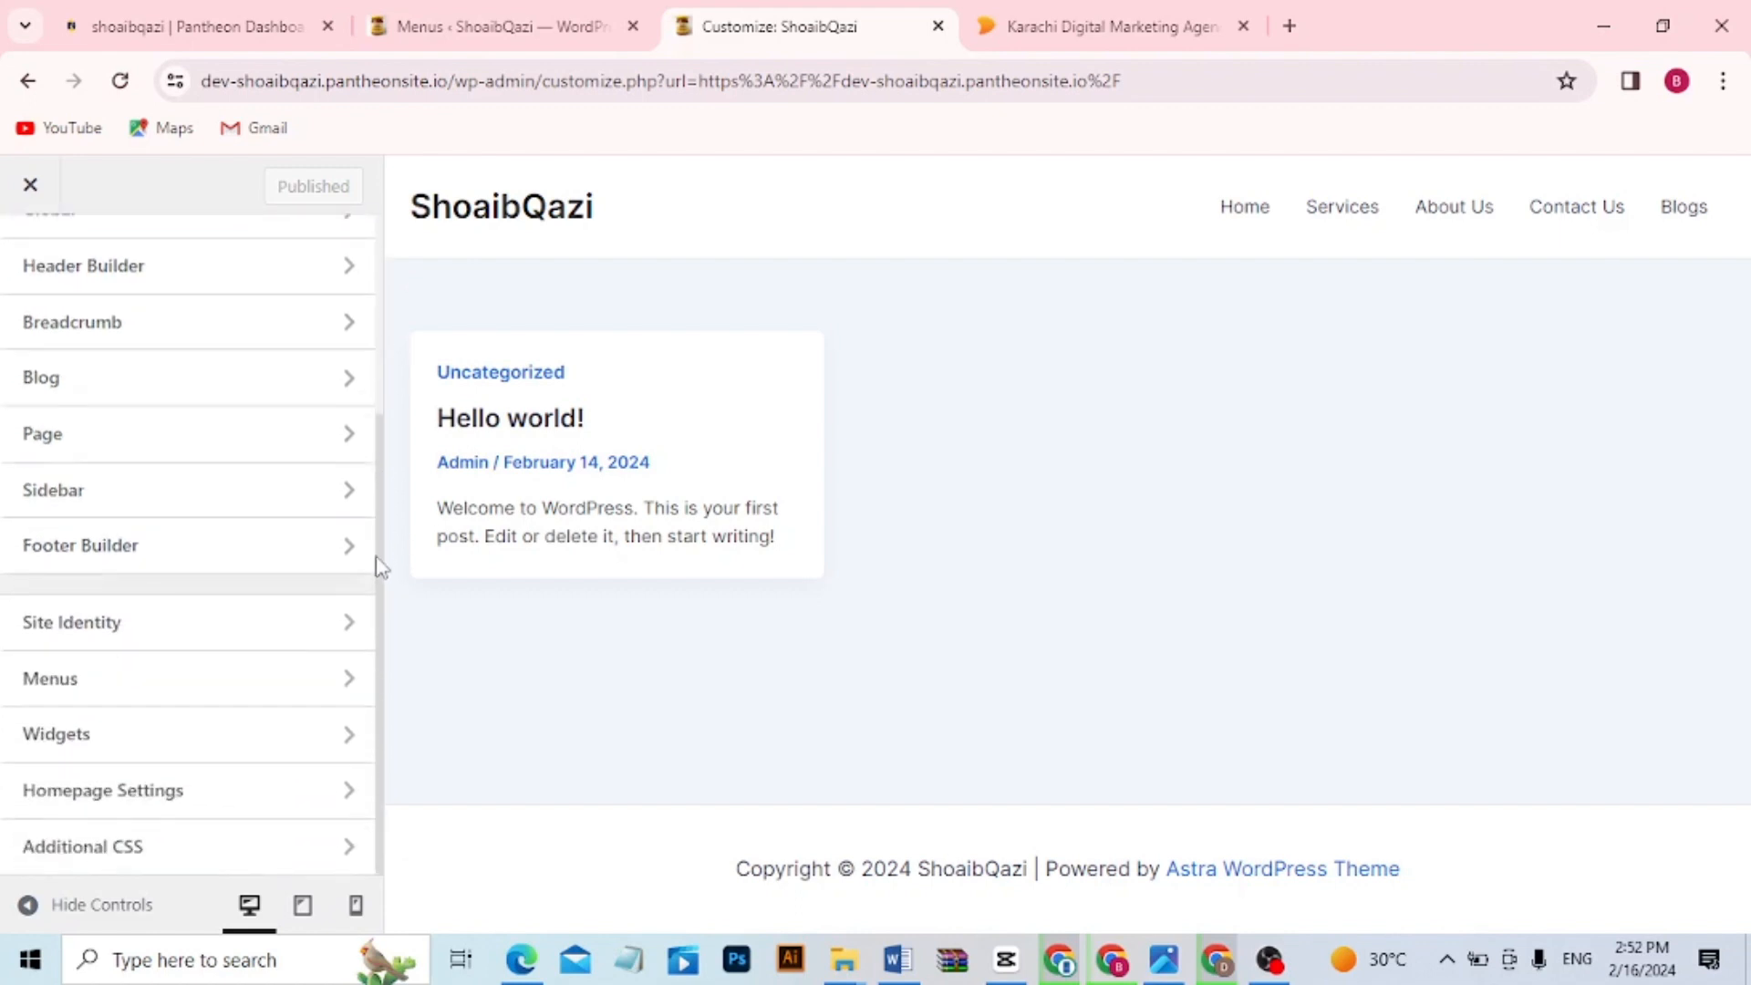
pyautogui.click(349, 686)
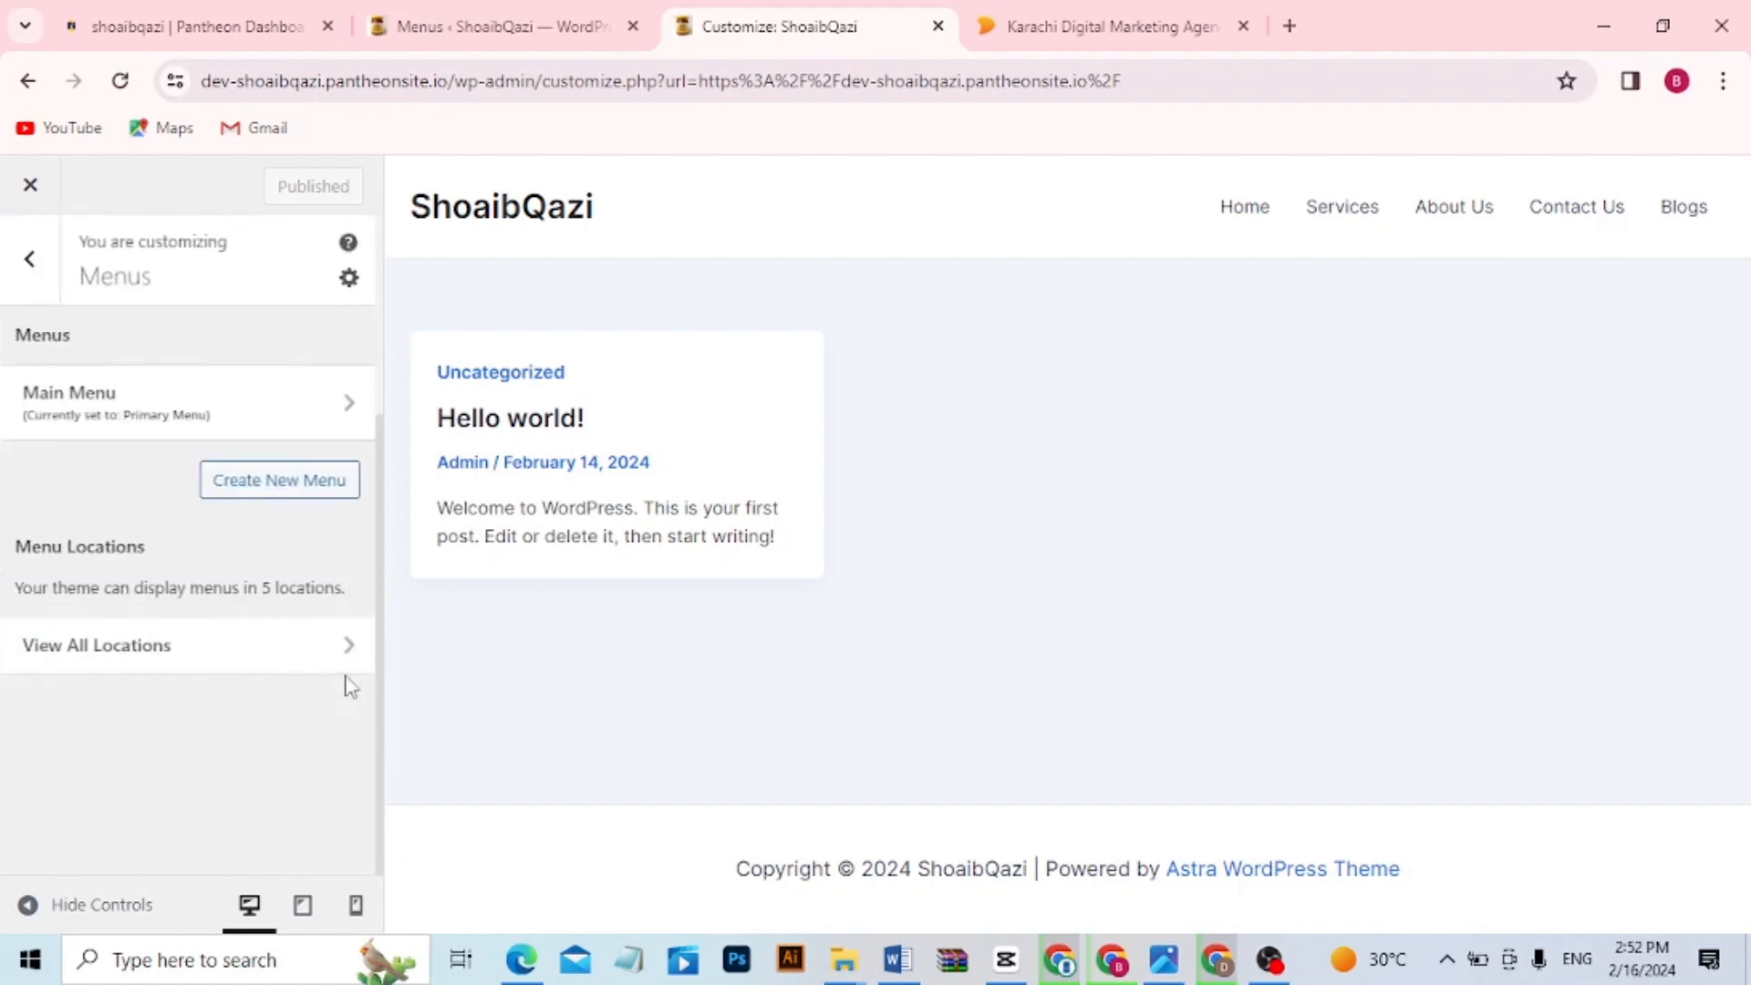
pyautogui.click(76, 403)
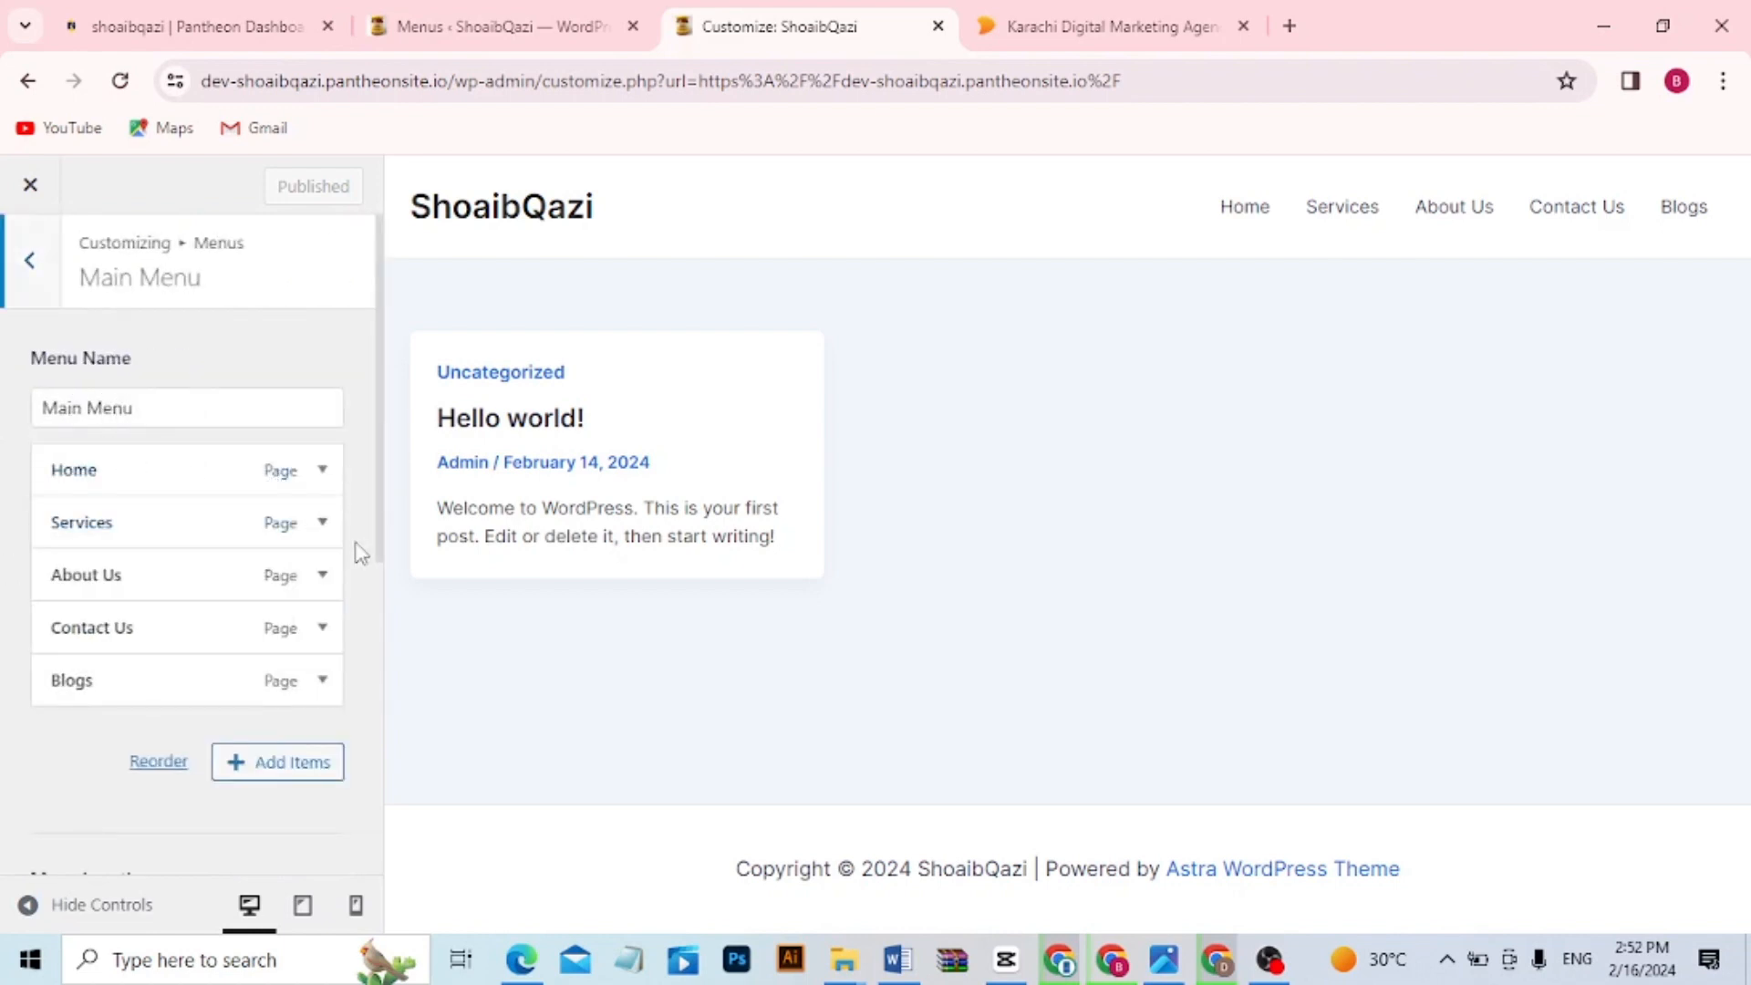
pyautogui.moveTo(381, 551); pyautogui.dragTo(395, 784)
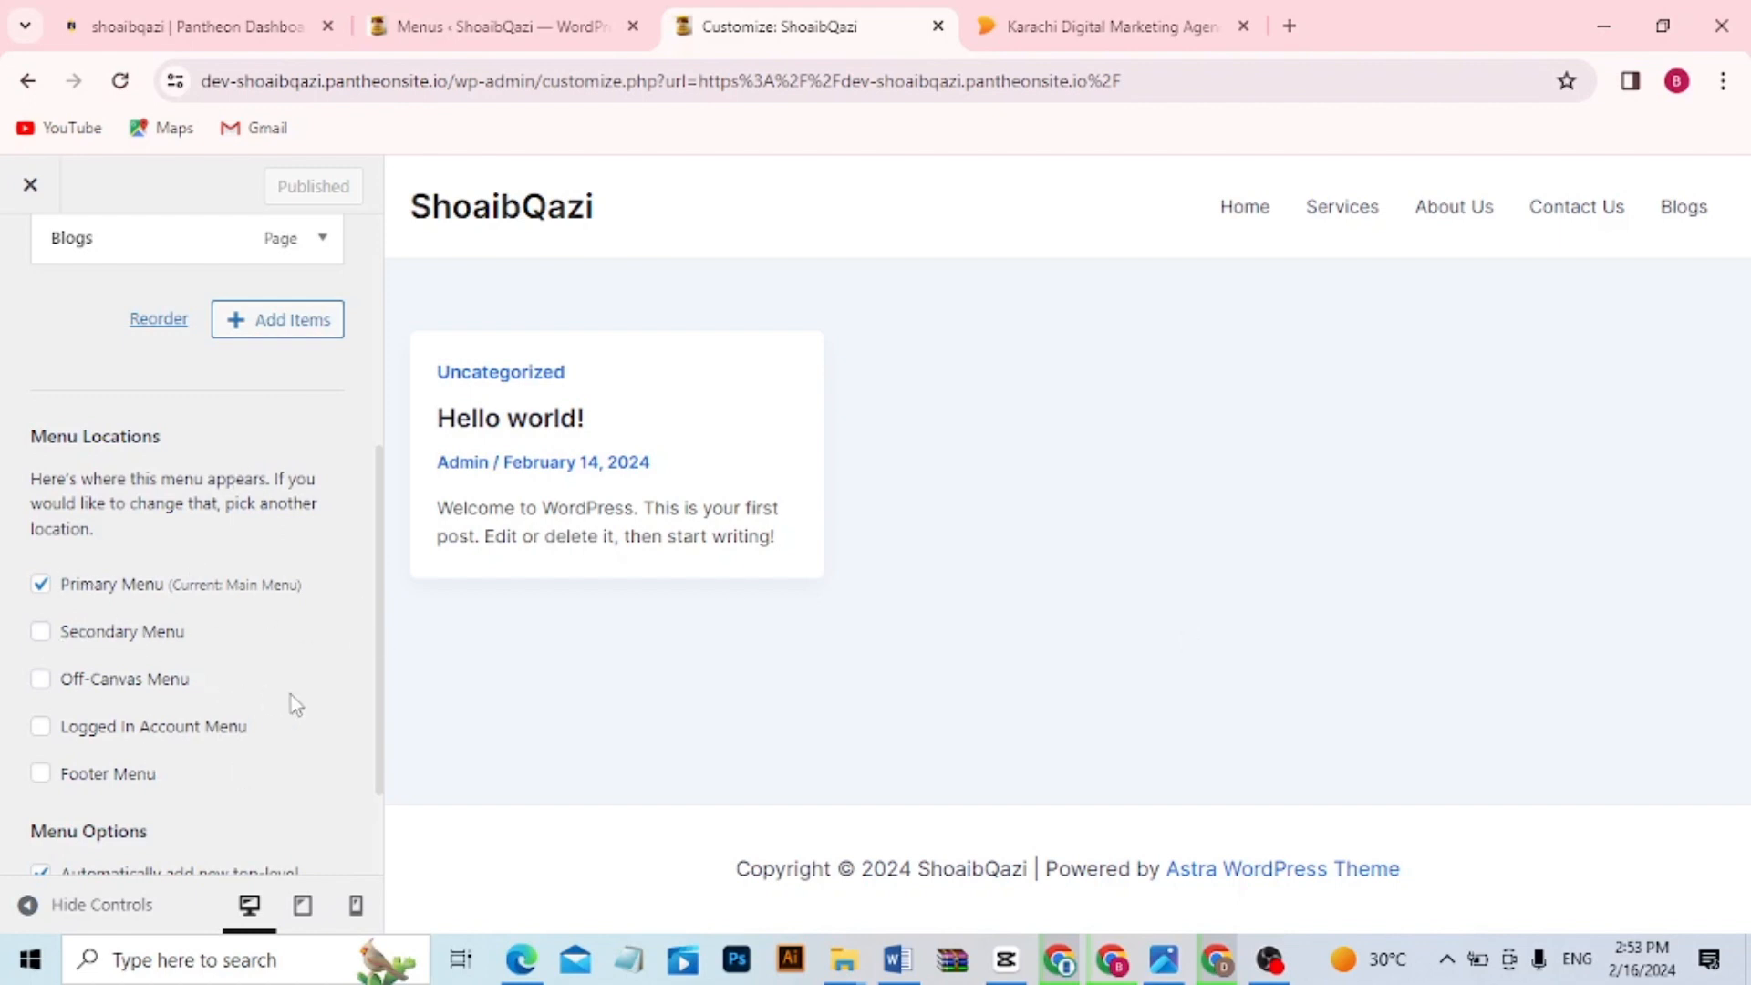
pyautogui.scroll(-2, 382, 711)
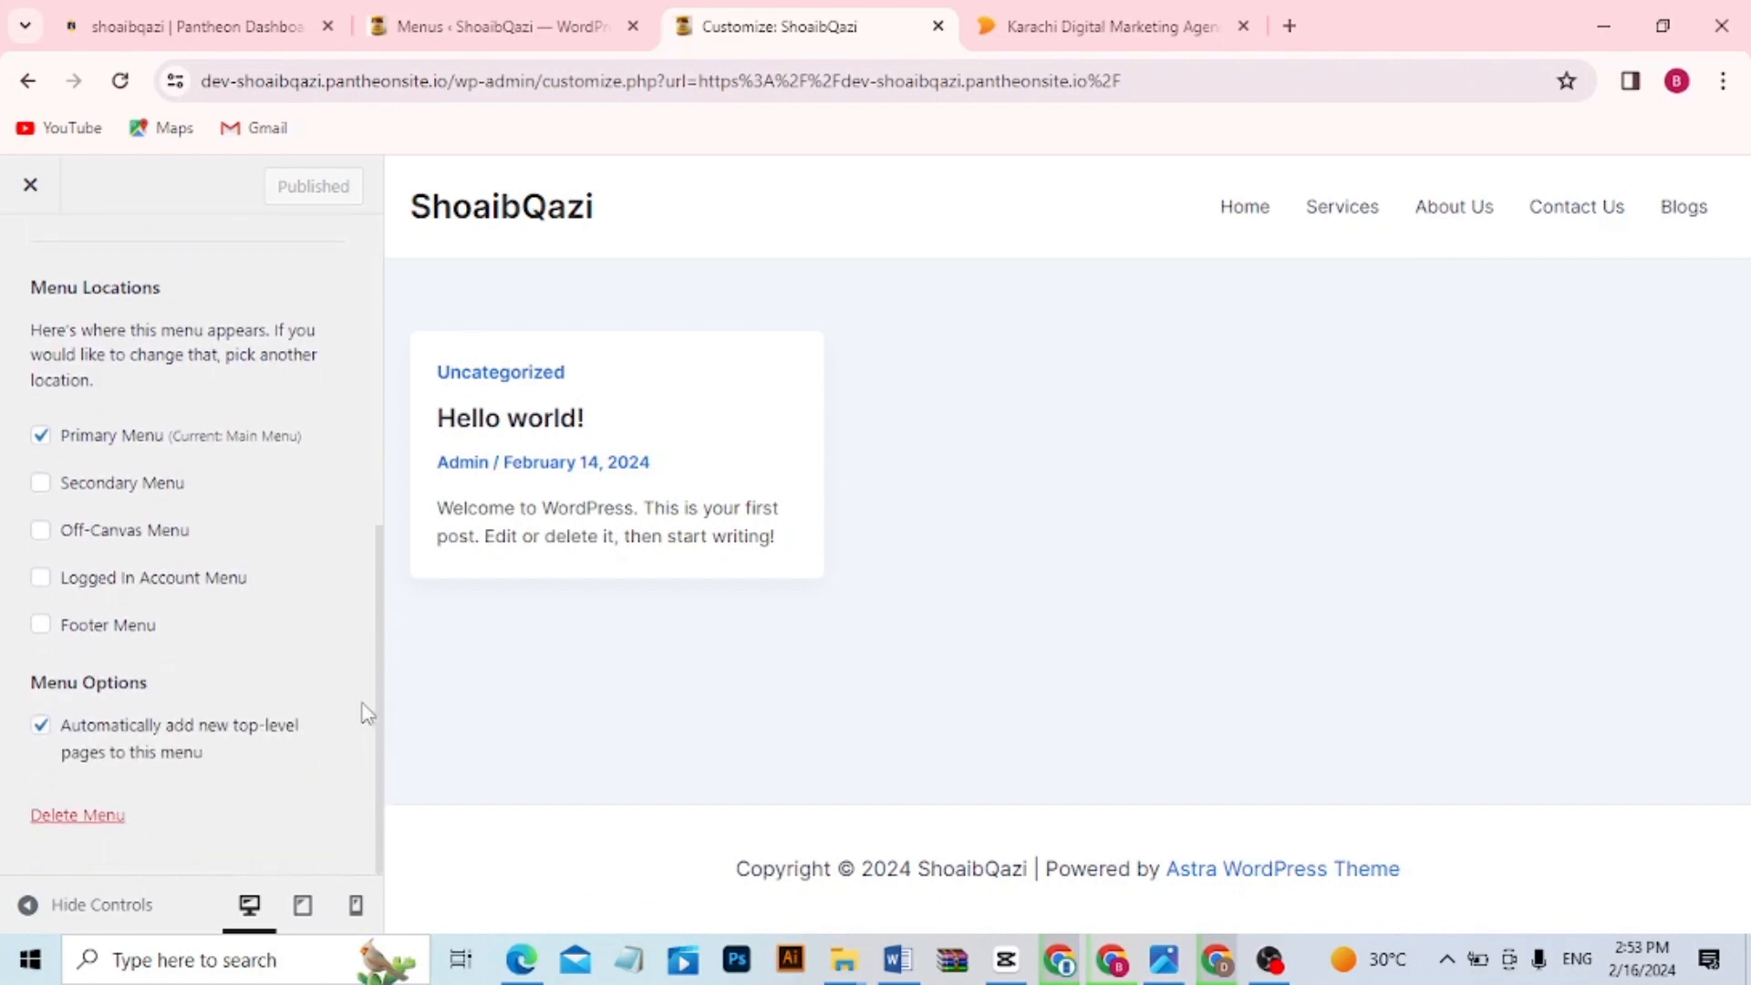
pyautogui.click(42, 485)
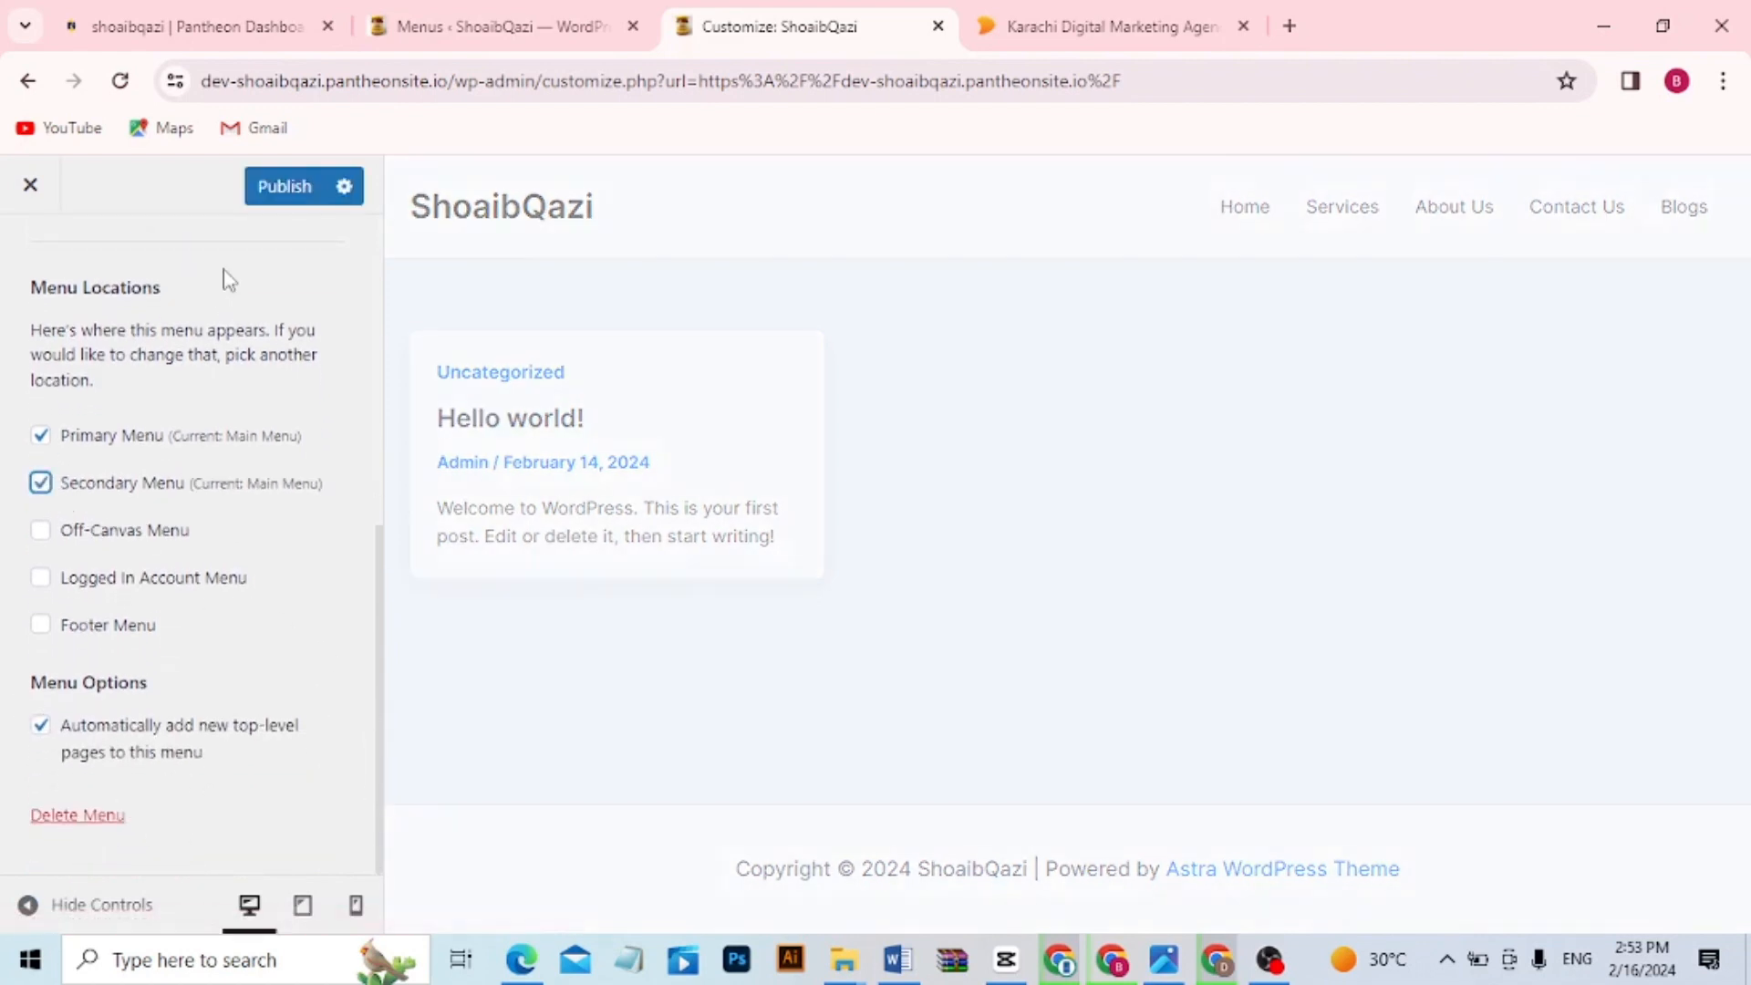
pyautogui.click(284, 188)
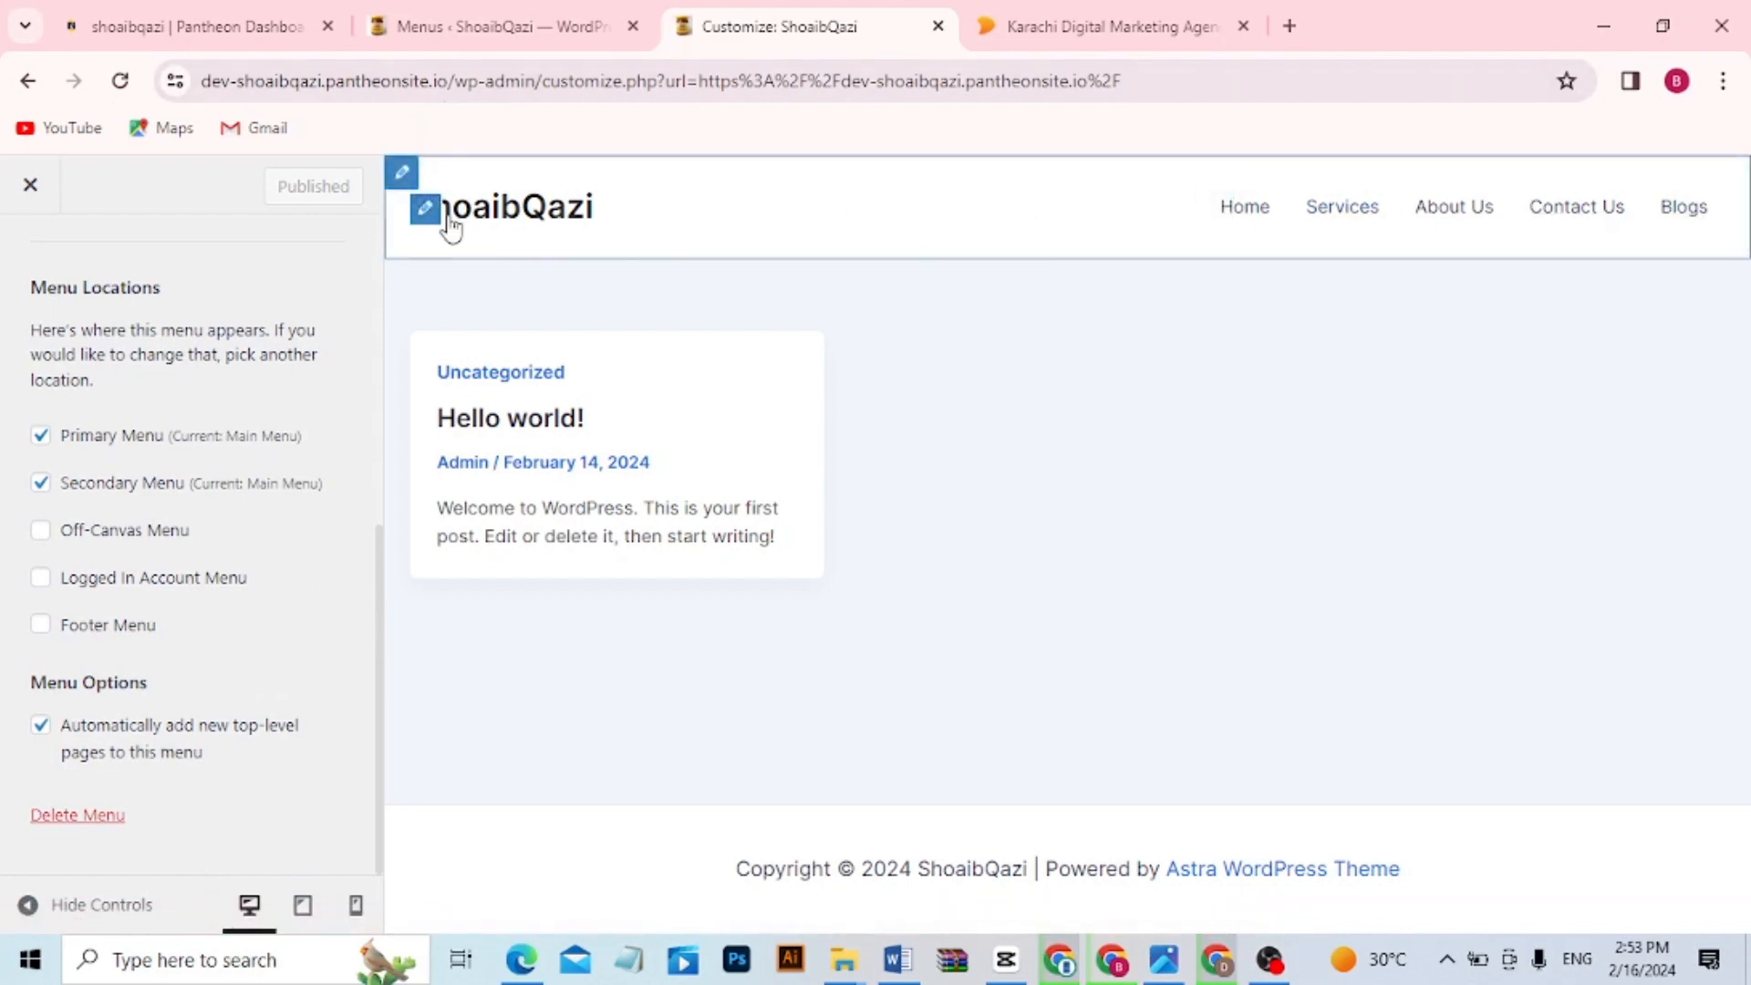
# Upload "Digital_logo_-_Made_with_PosterMyWall-removebg-preview (1)" from the Downloads folder and choose it as the site's header logo
pyautogui.click(427, 213)
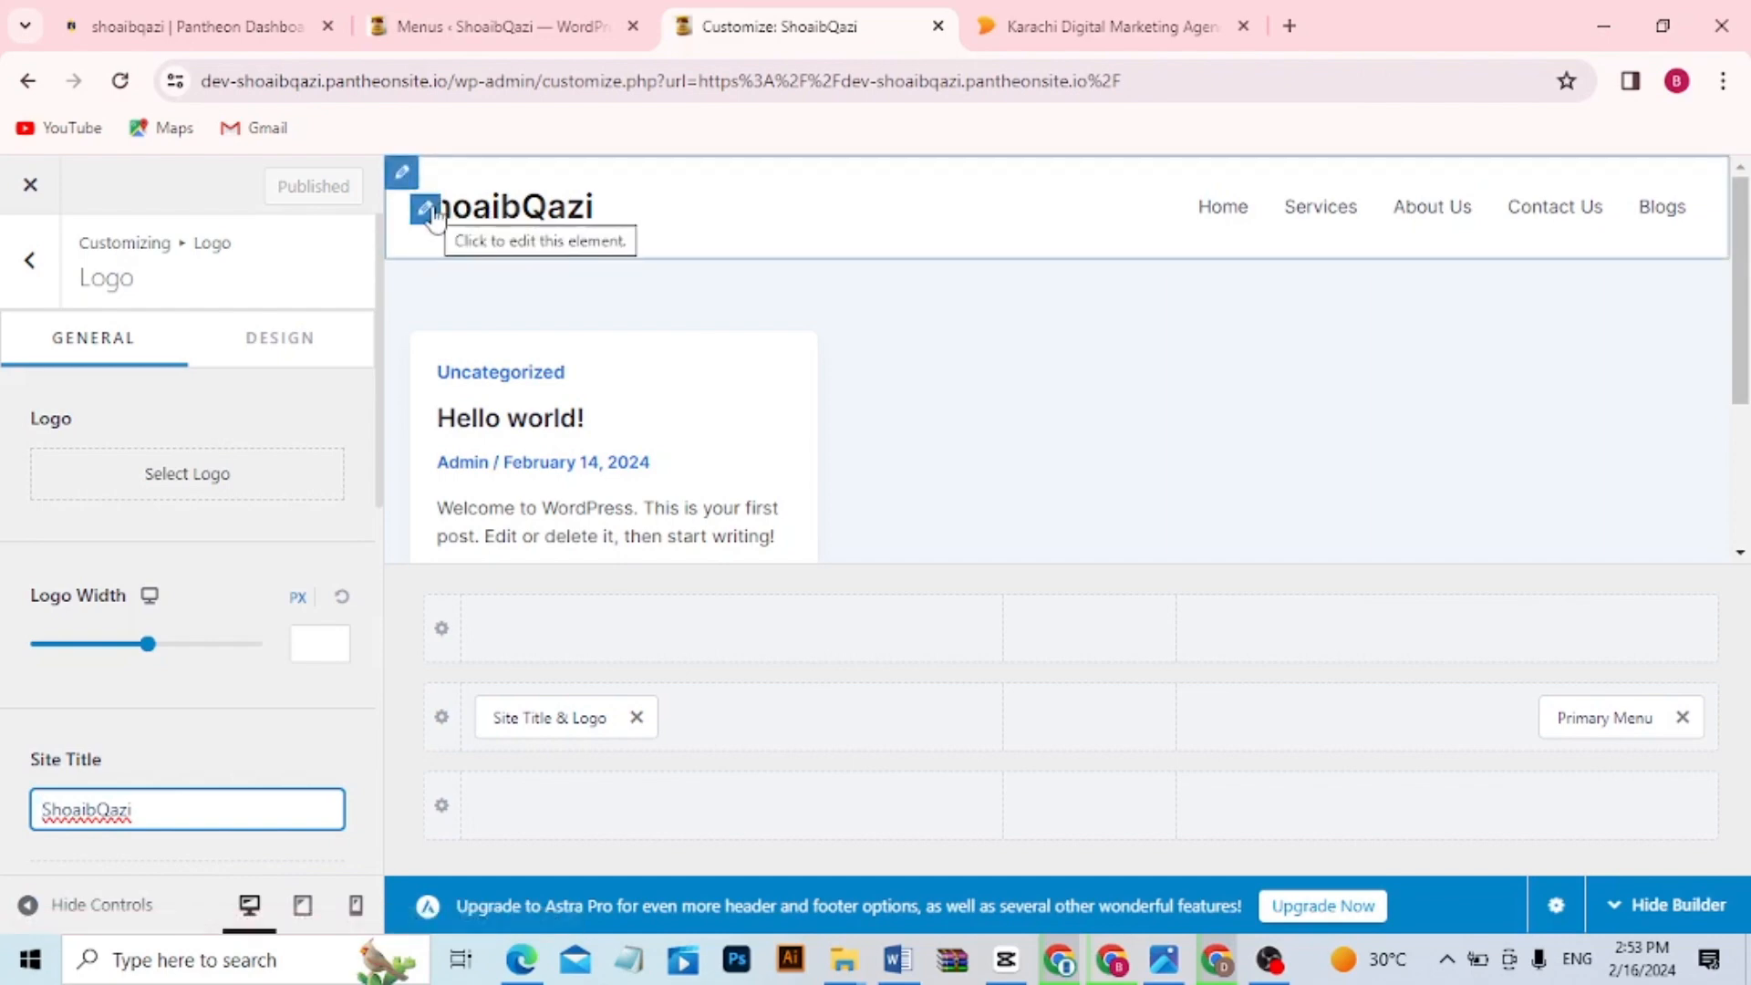
pyautogui.click(426, 214)
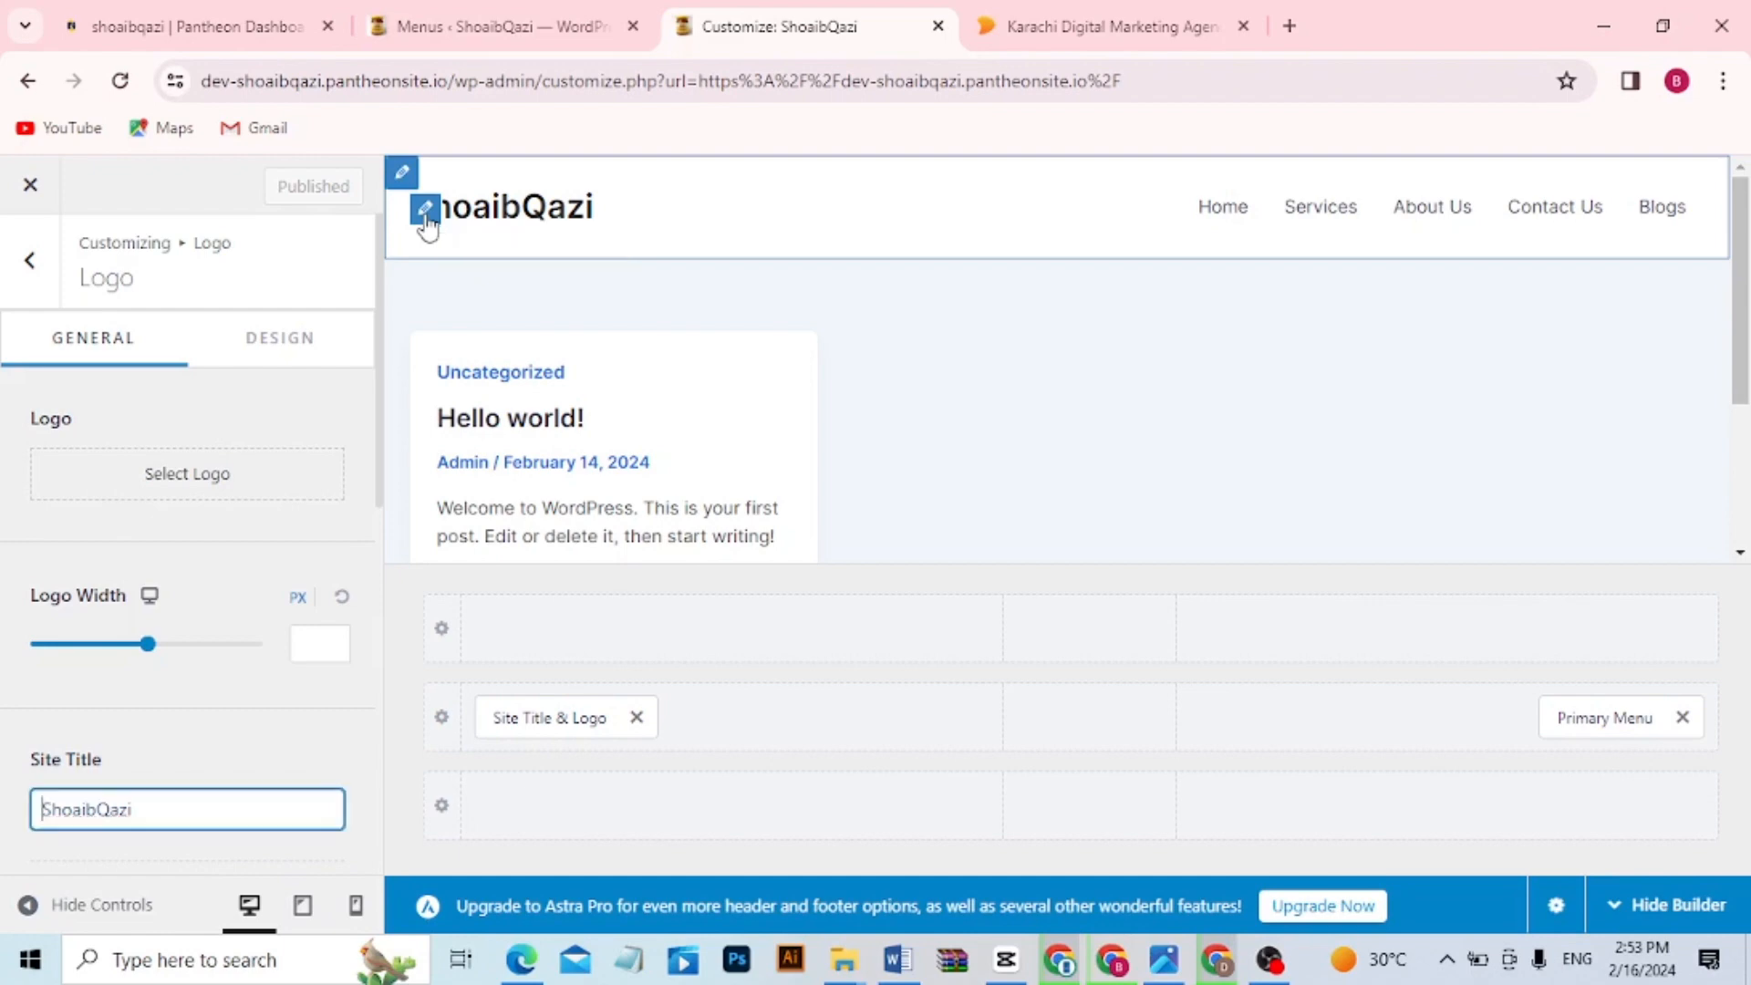
pyautogui.click(187, 483)
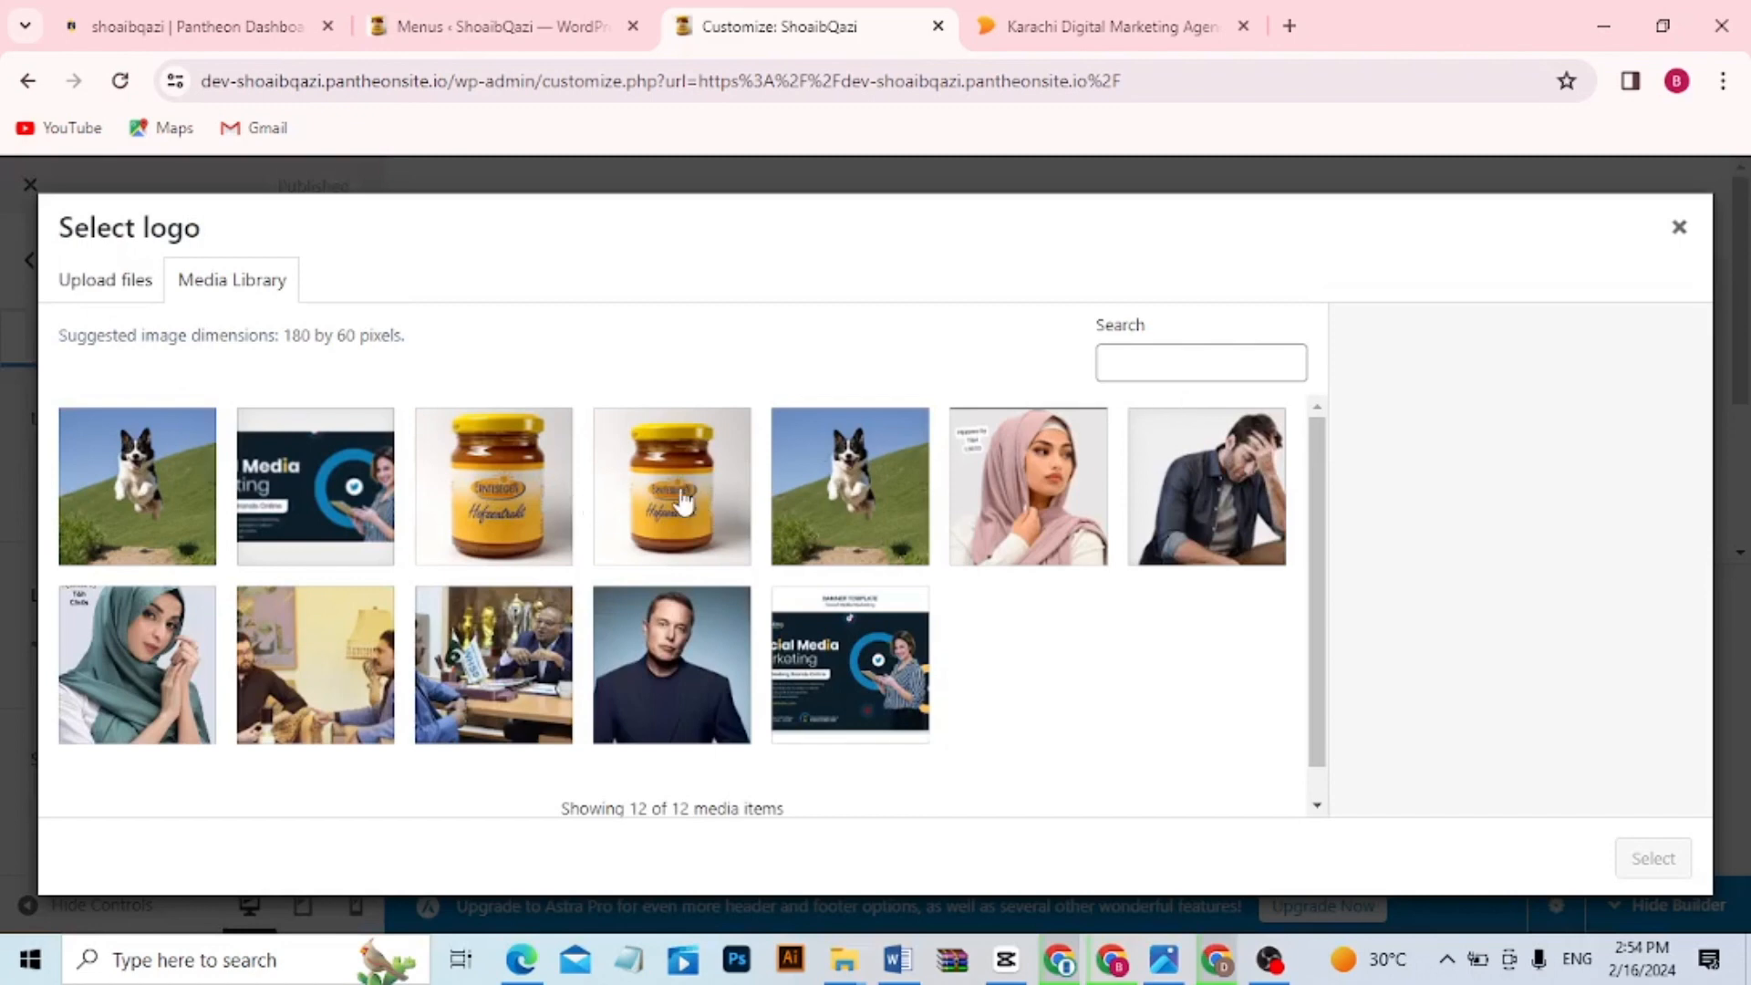
pyautogui.click(75, 290)
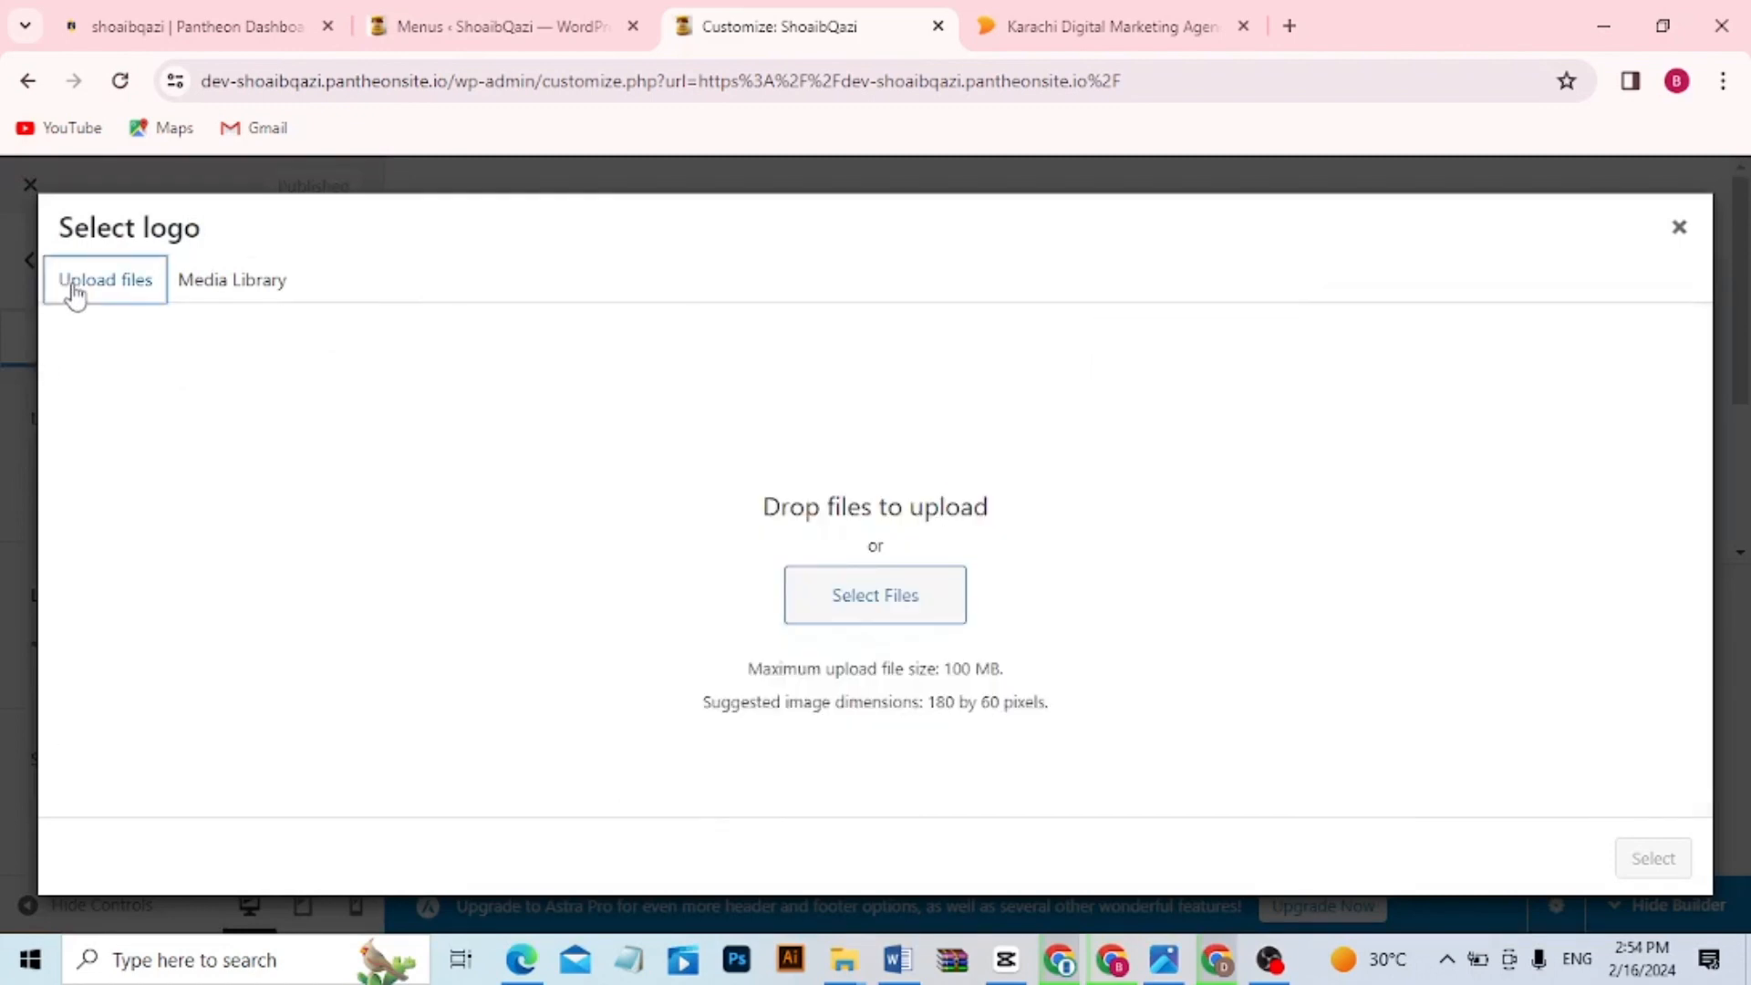
pyautogui.click(843, 589)
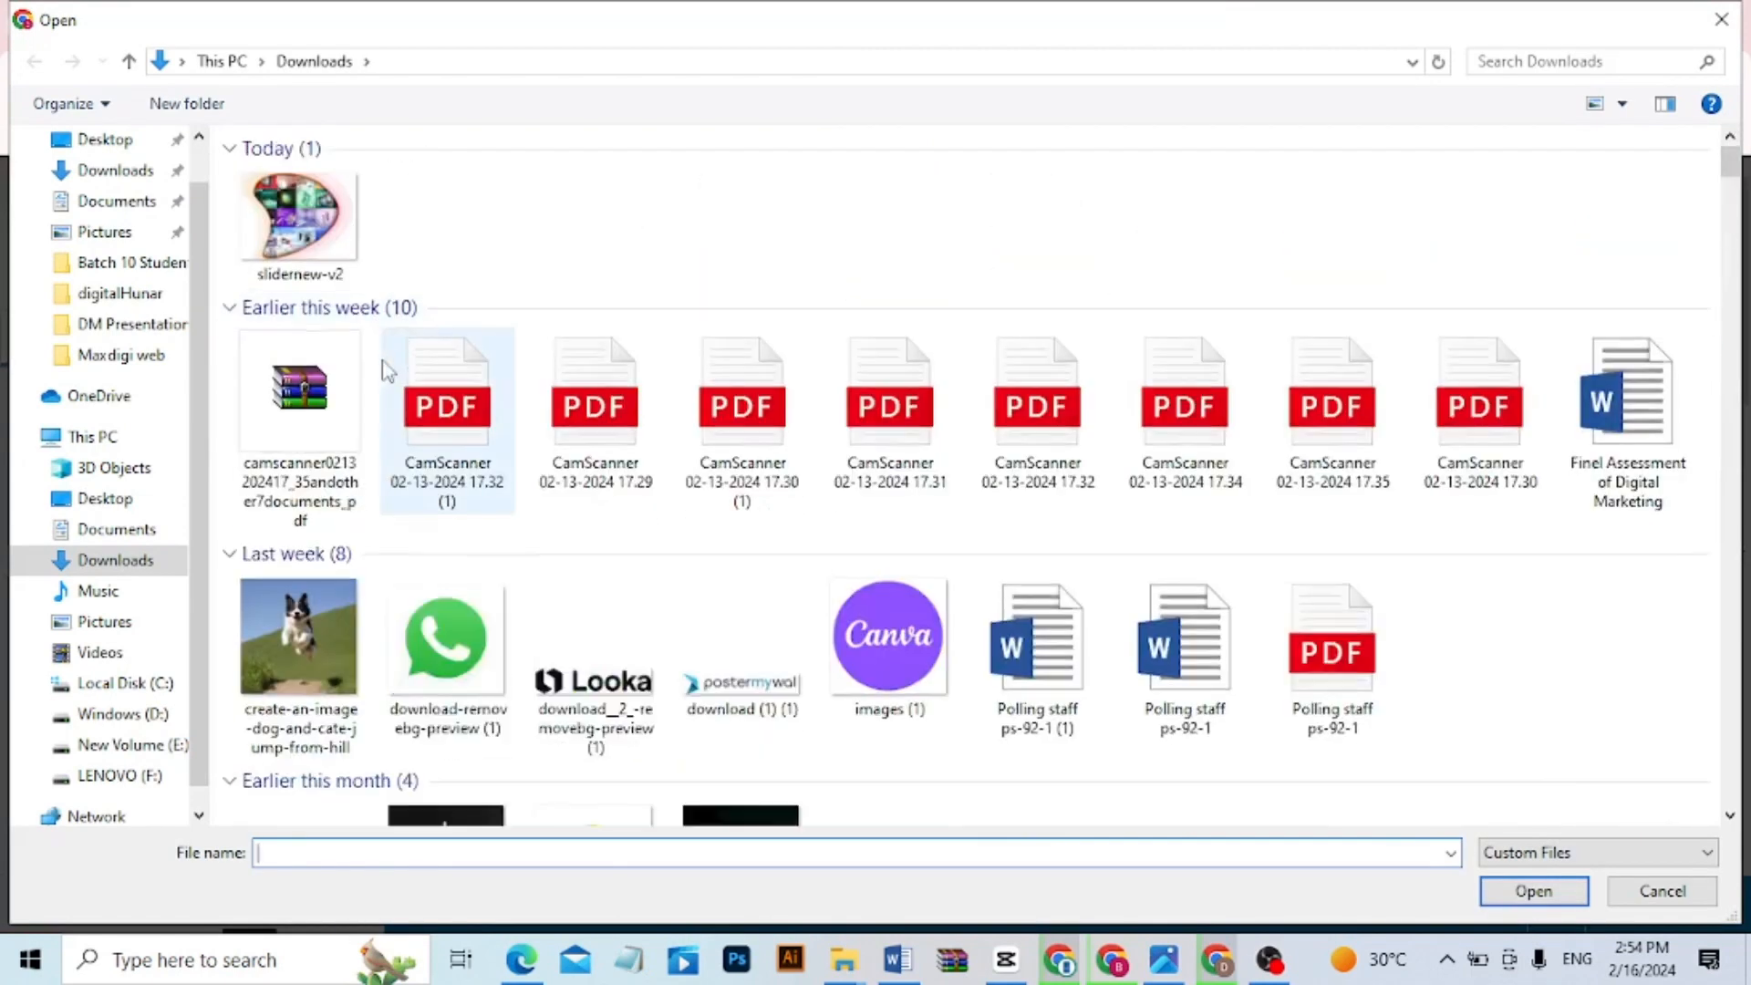
pyautogui.moveTo(1727, 167); pyautogui.dragTo(1718, 554)
pyautogui.click(1331, 492)
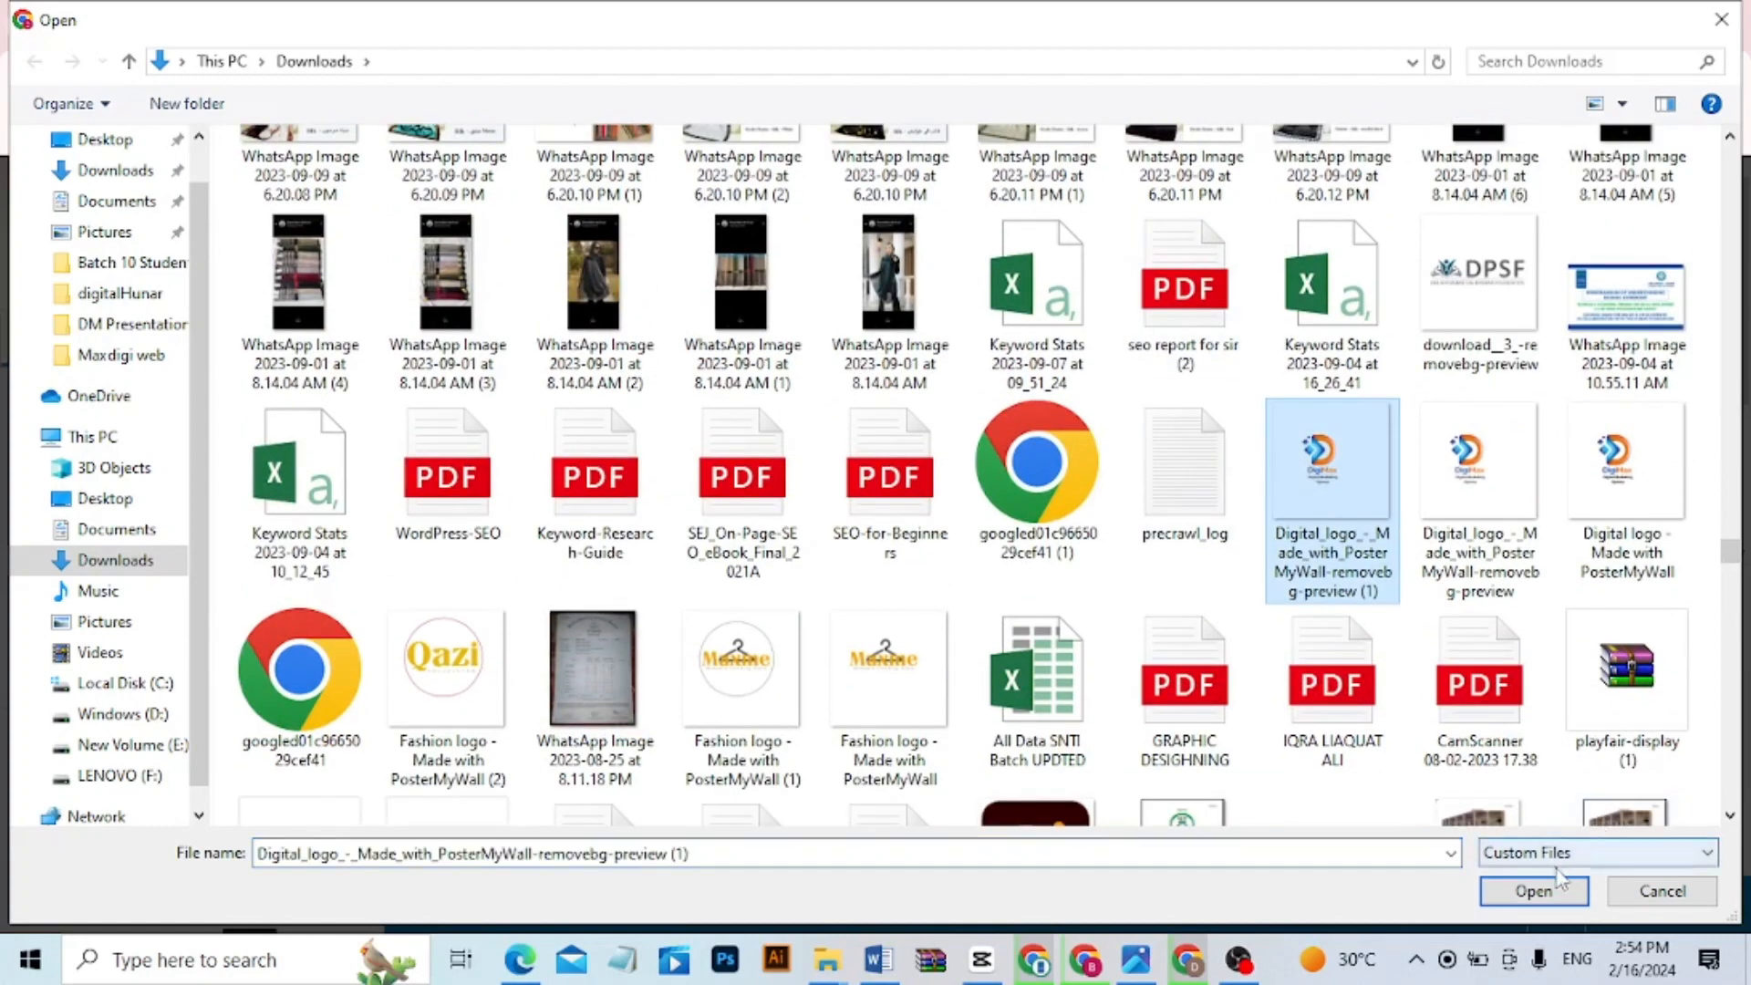
pyautogui.click(1560, 885)
pyautogui.scroll(-5, 1699, 773)
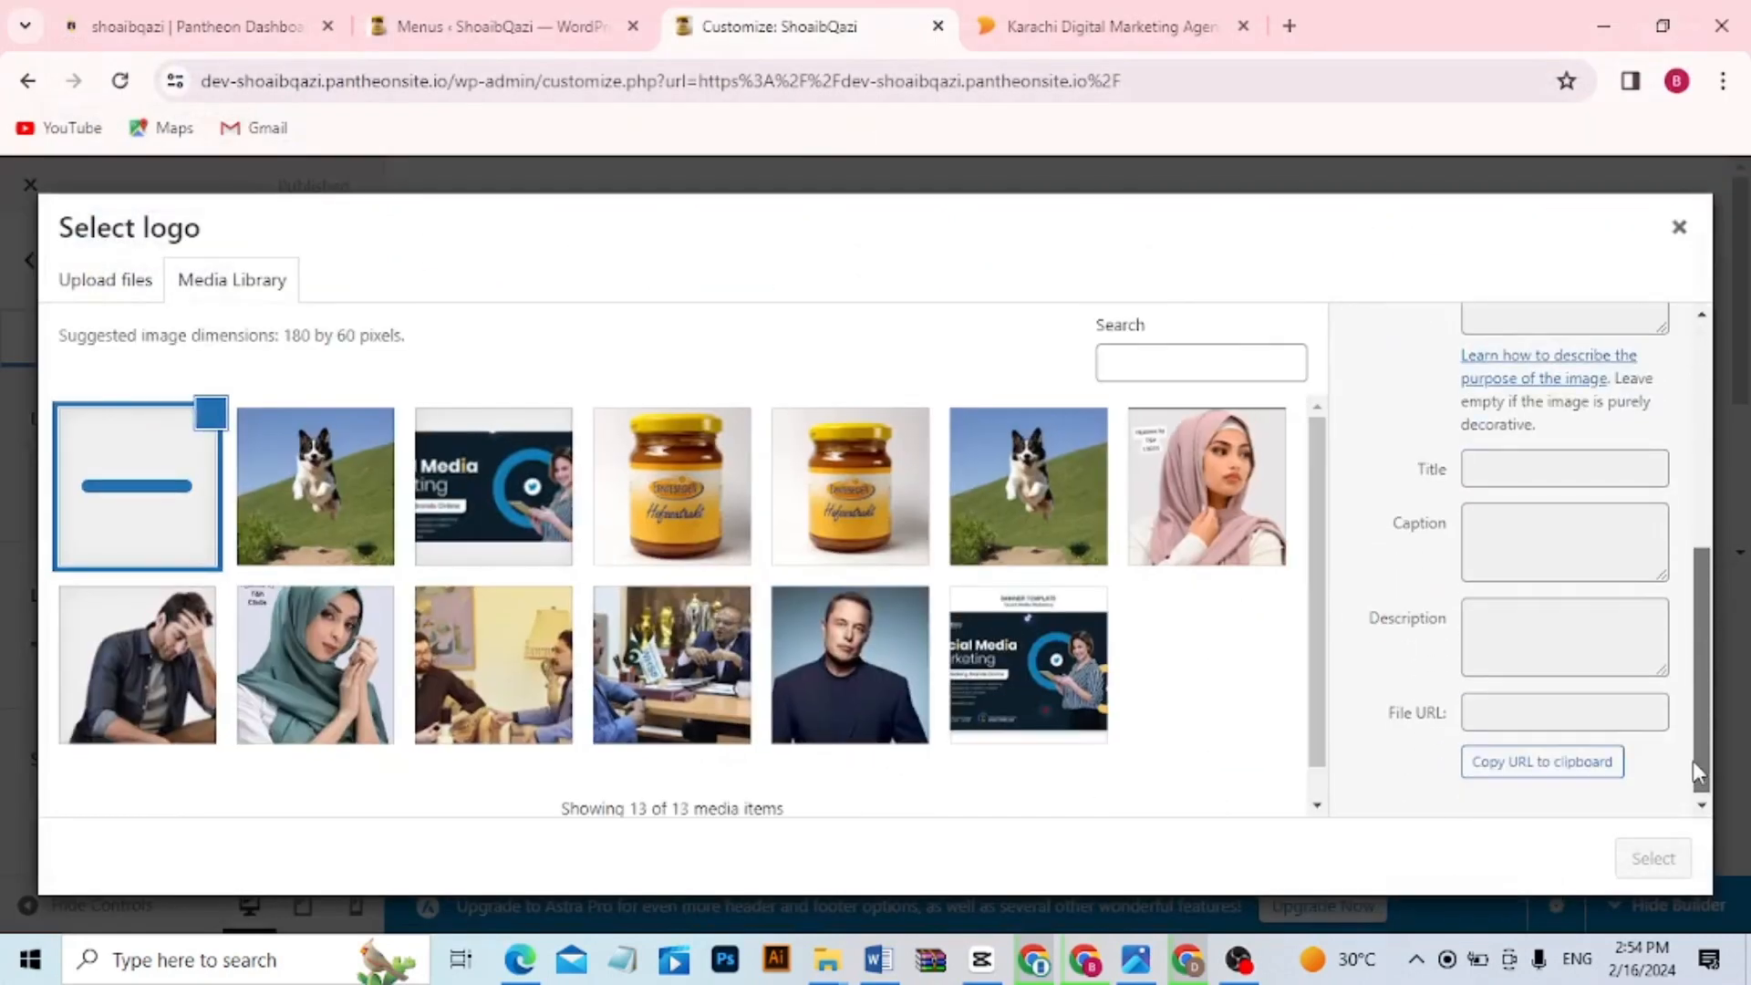
pyautogui.click(1654, 859)
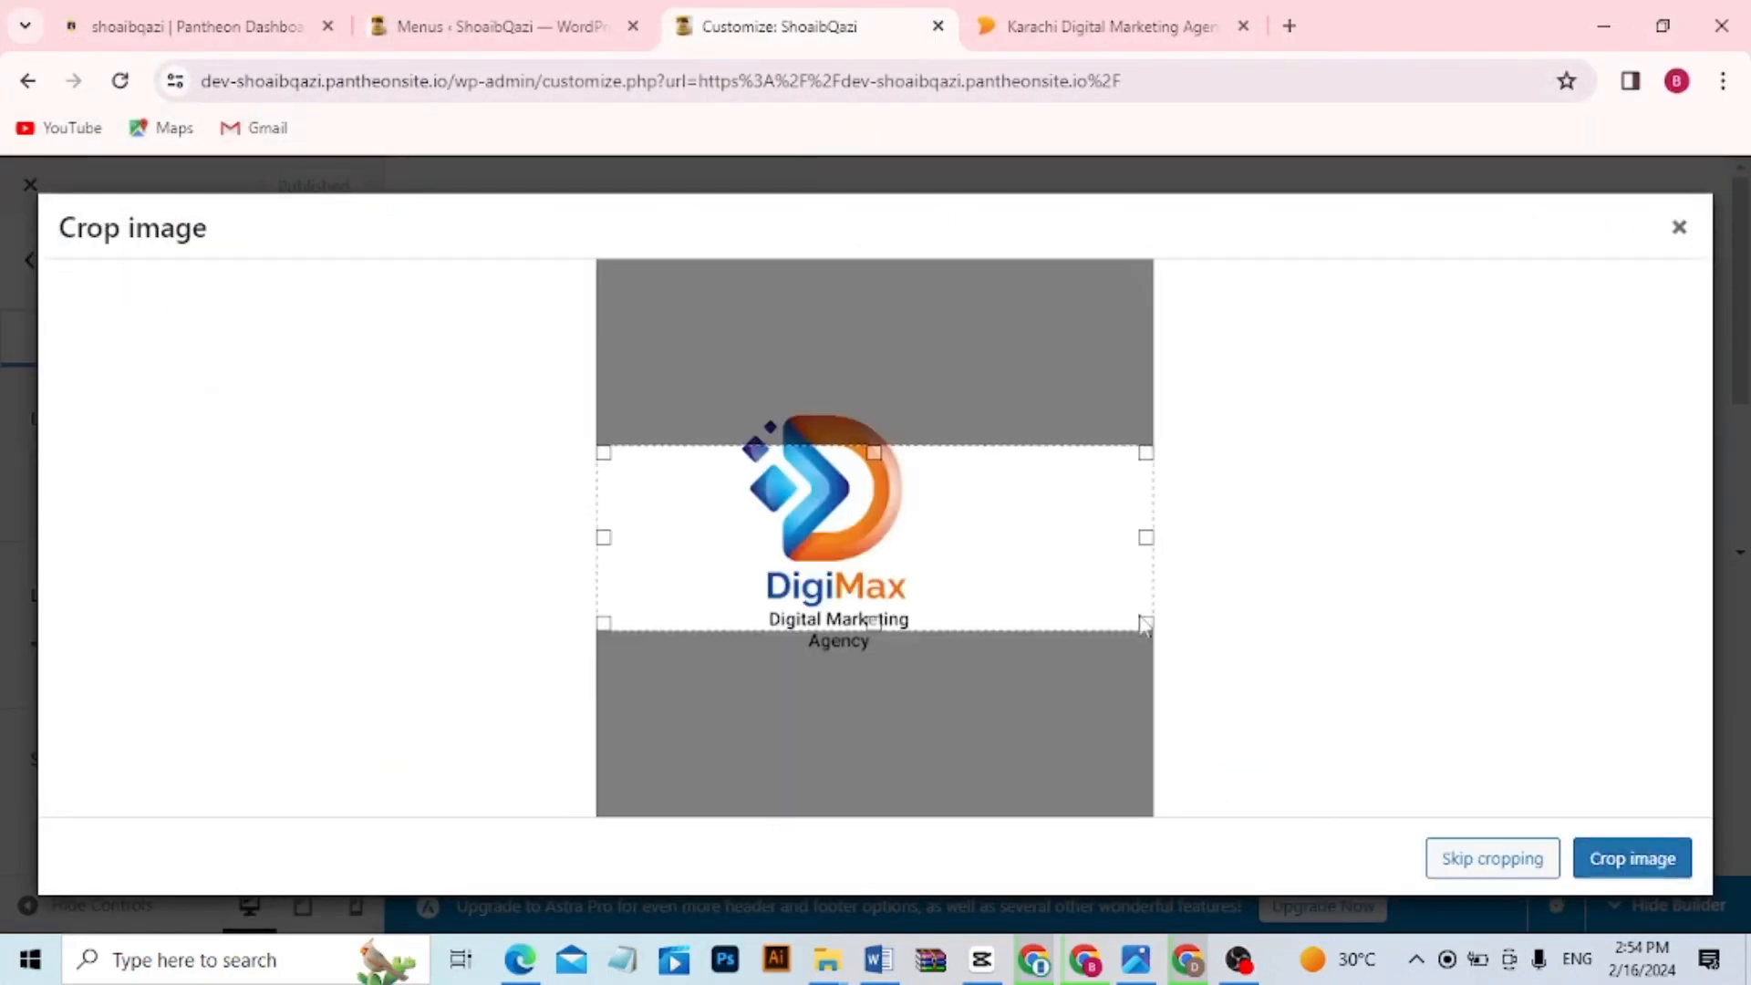
# Crop the logo image closely around the DigiMax emblem and its Digital Marketing Agency text, and publish the change
pyautogui.moveTo(603, 537); pyautogui.dragTo(710, 529)
pyautogui.moveTo(1099, 543); pyautogui.dragTo(909, 507)
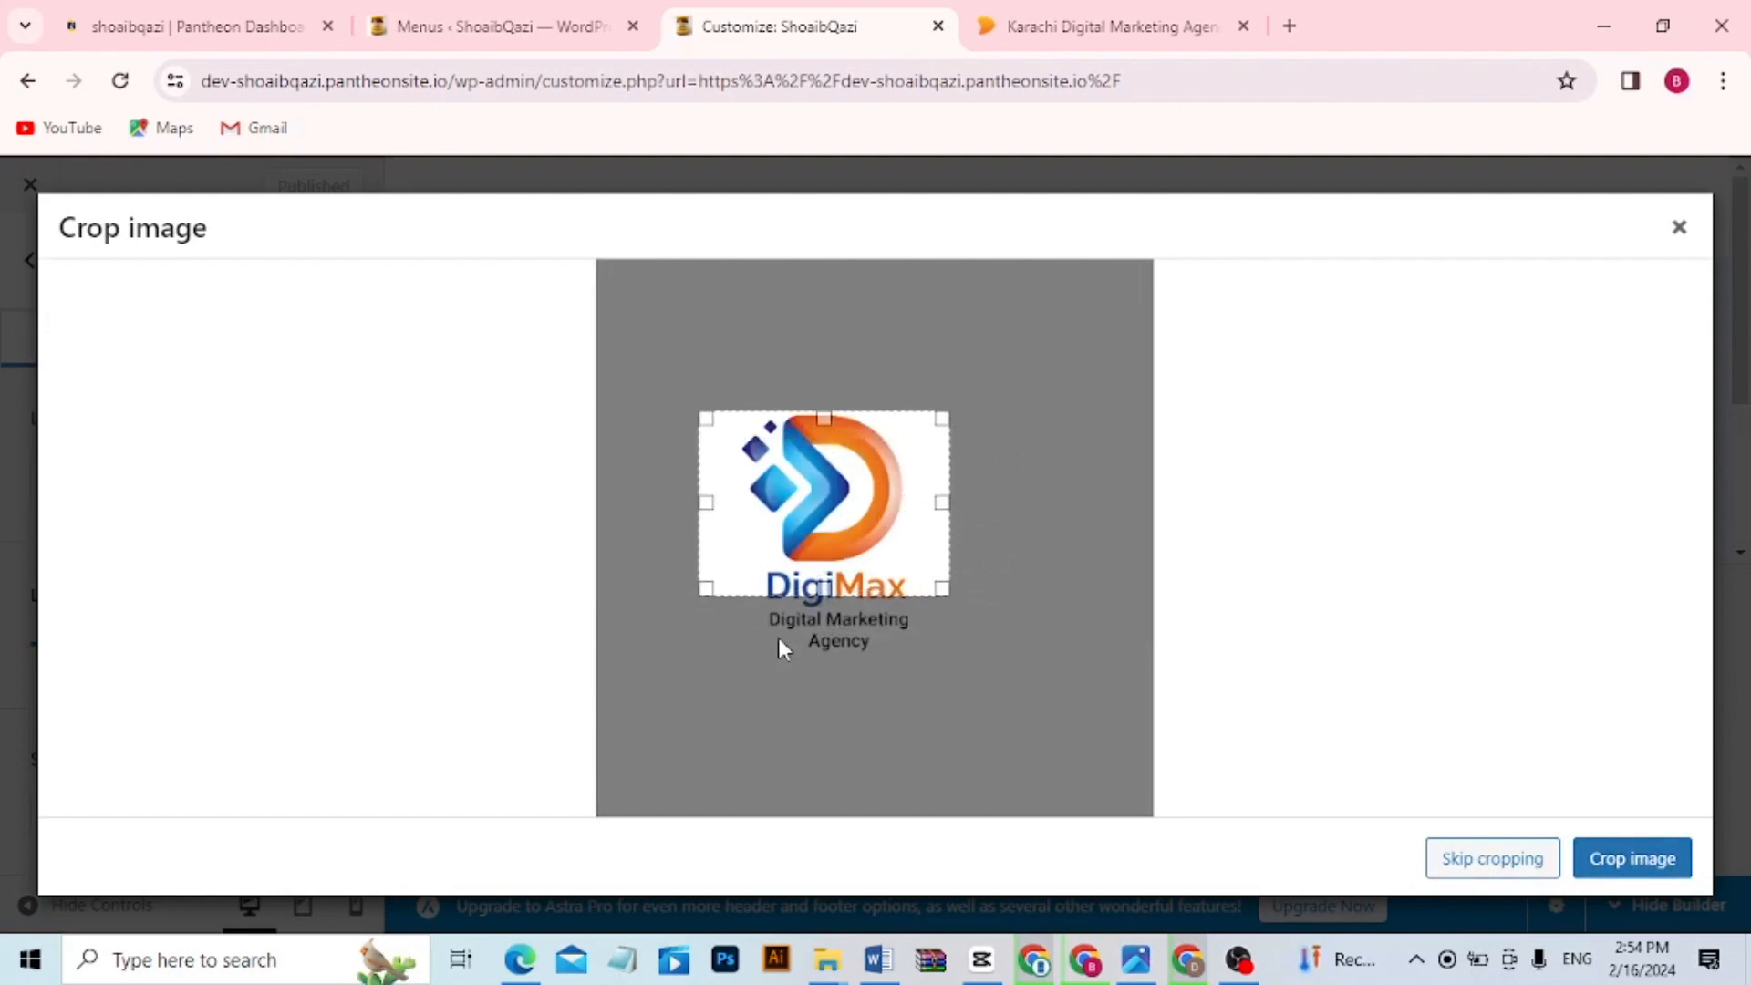
pyautogui.moveTo(826, 592); pyautogui.dragTo(838, 661)
pyautogui.moveTo(701, 523); pyautogui.dragTo(731, 533)
pyautogui.moveTo(939, 539); pyautogui.dragTo(931, 539)
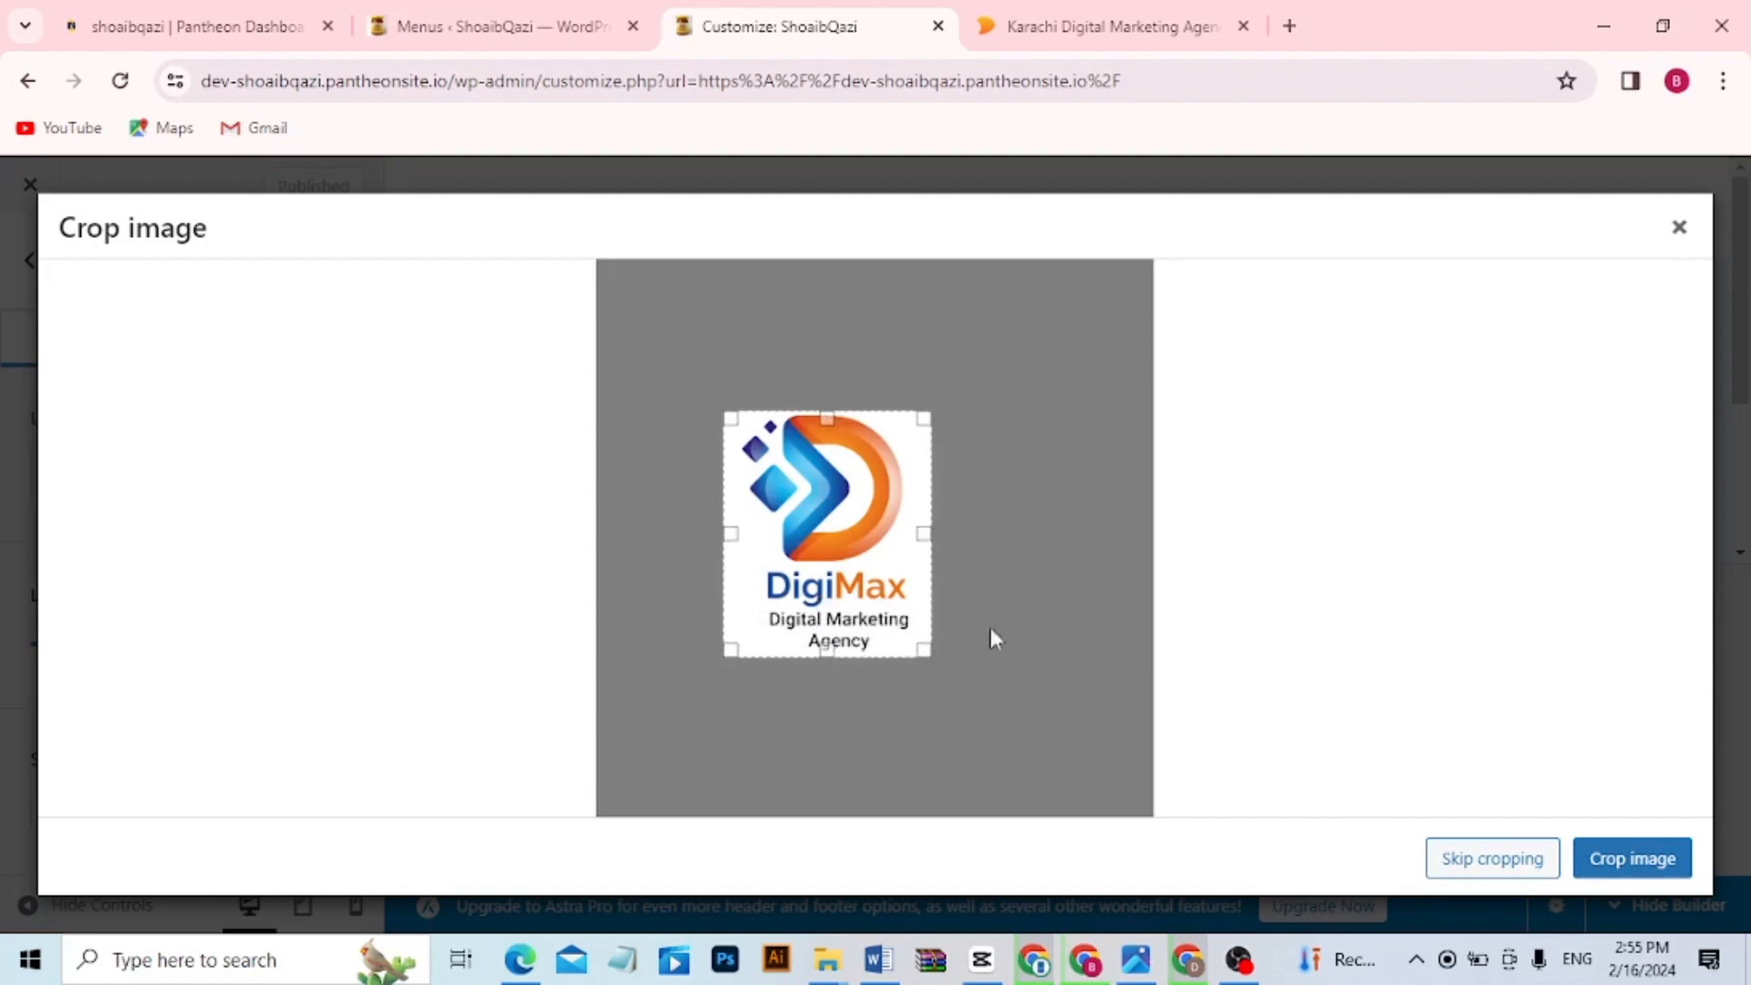
pyautogui.click(1637, 862)
pyautogui.click(278, 187)
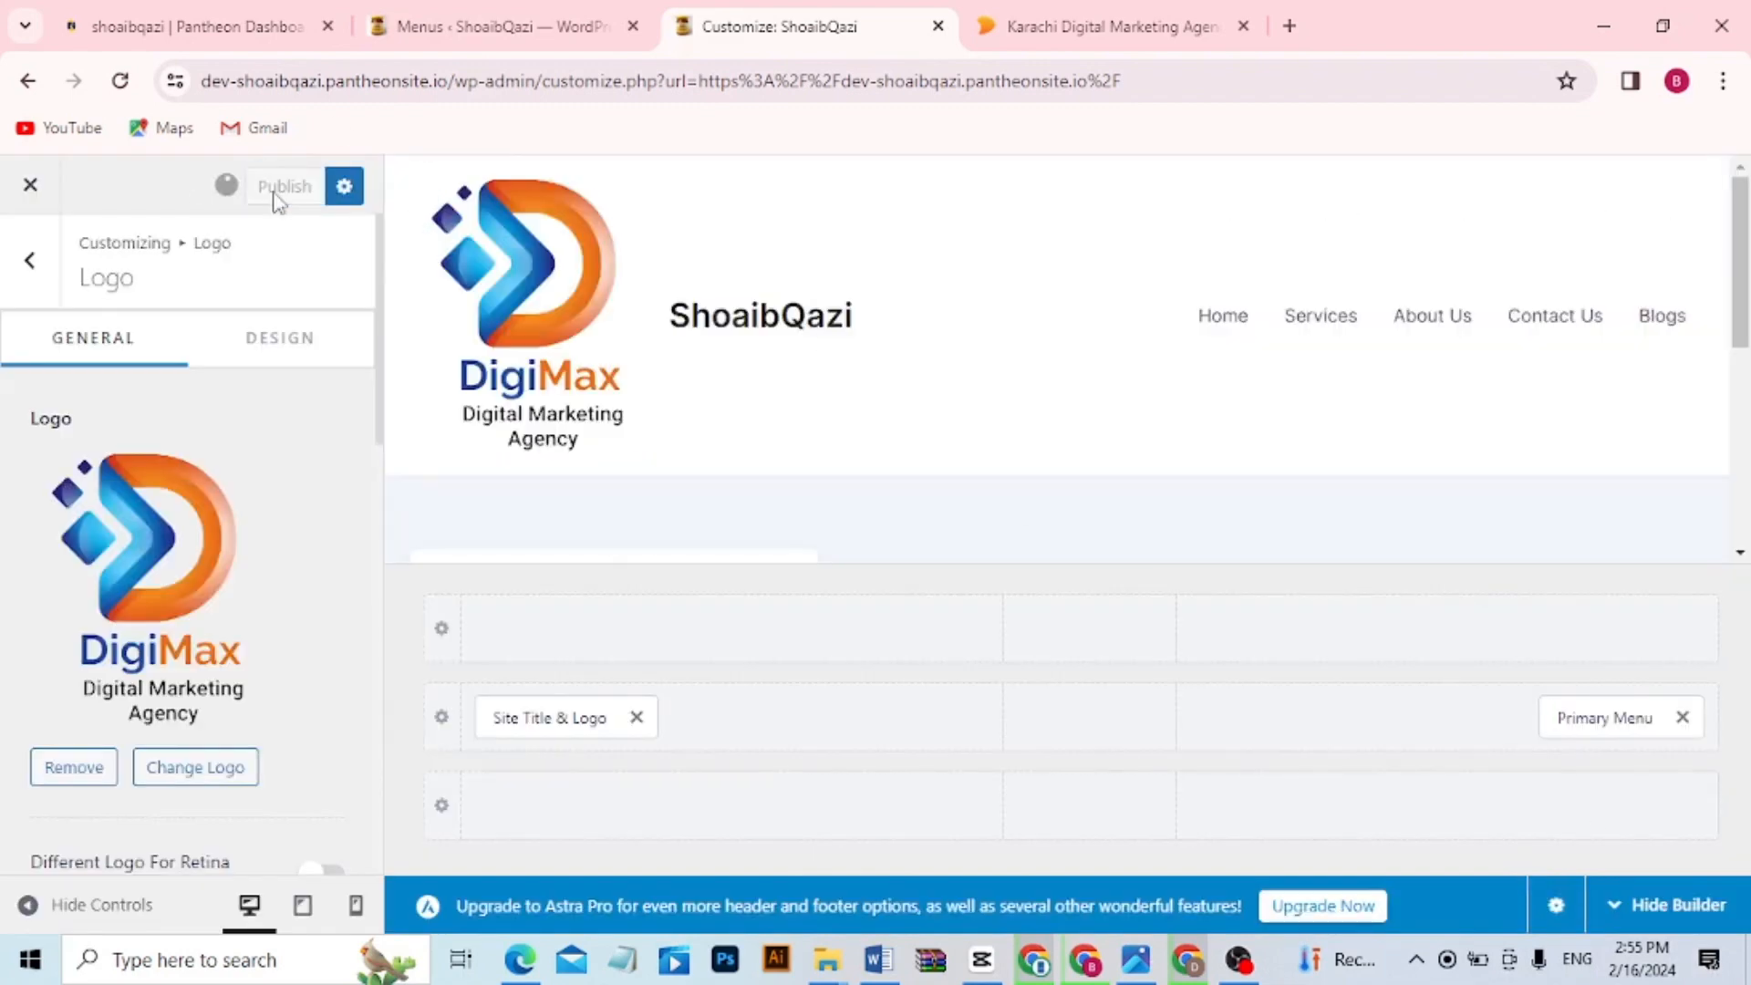
# Check the site title beside the logo and the rest of the page down to the footer in the Customizer preview
pyautogui.click(783, 326)
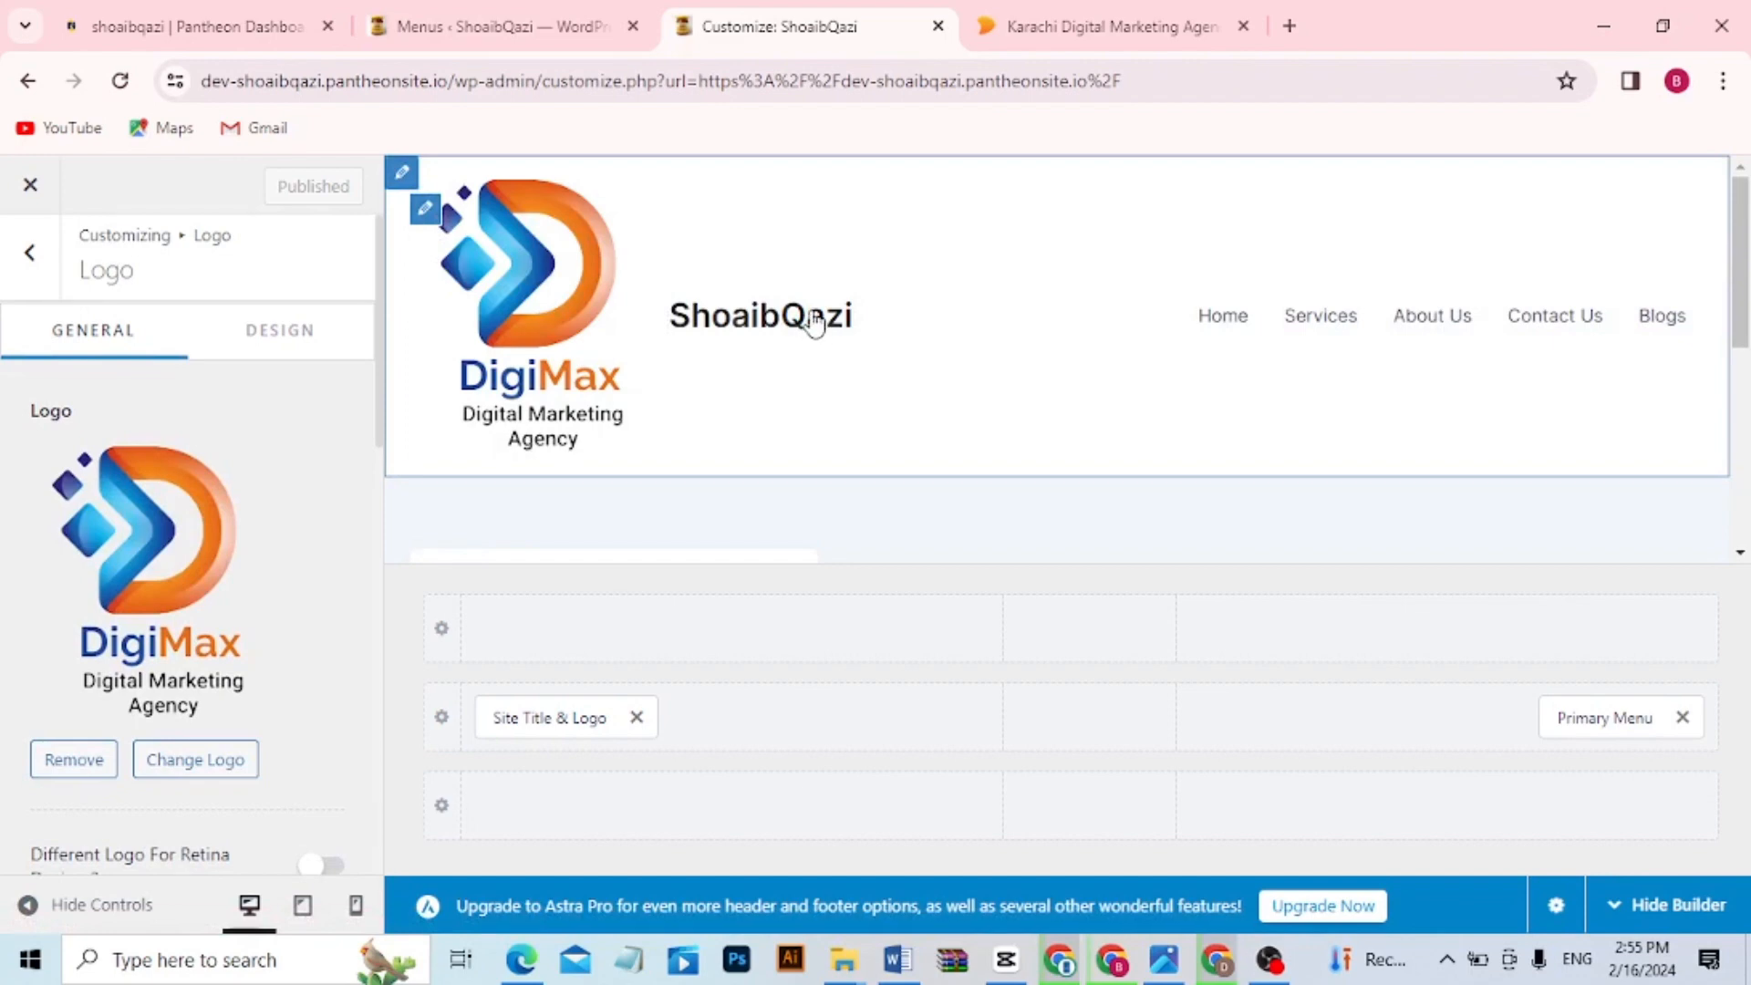
pyautogui.click(810, 318)
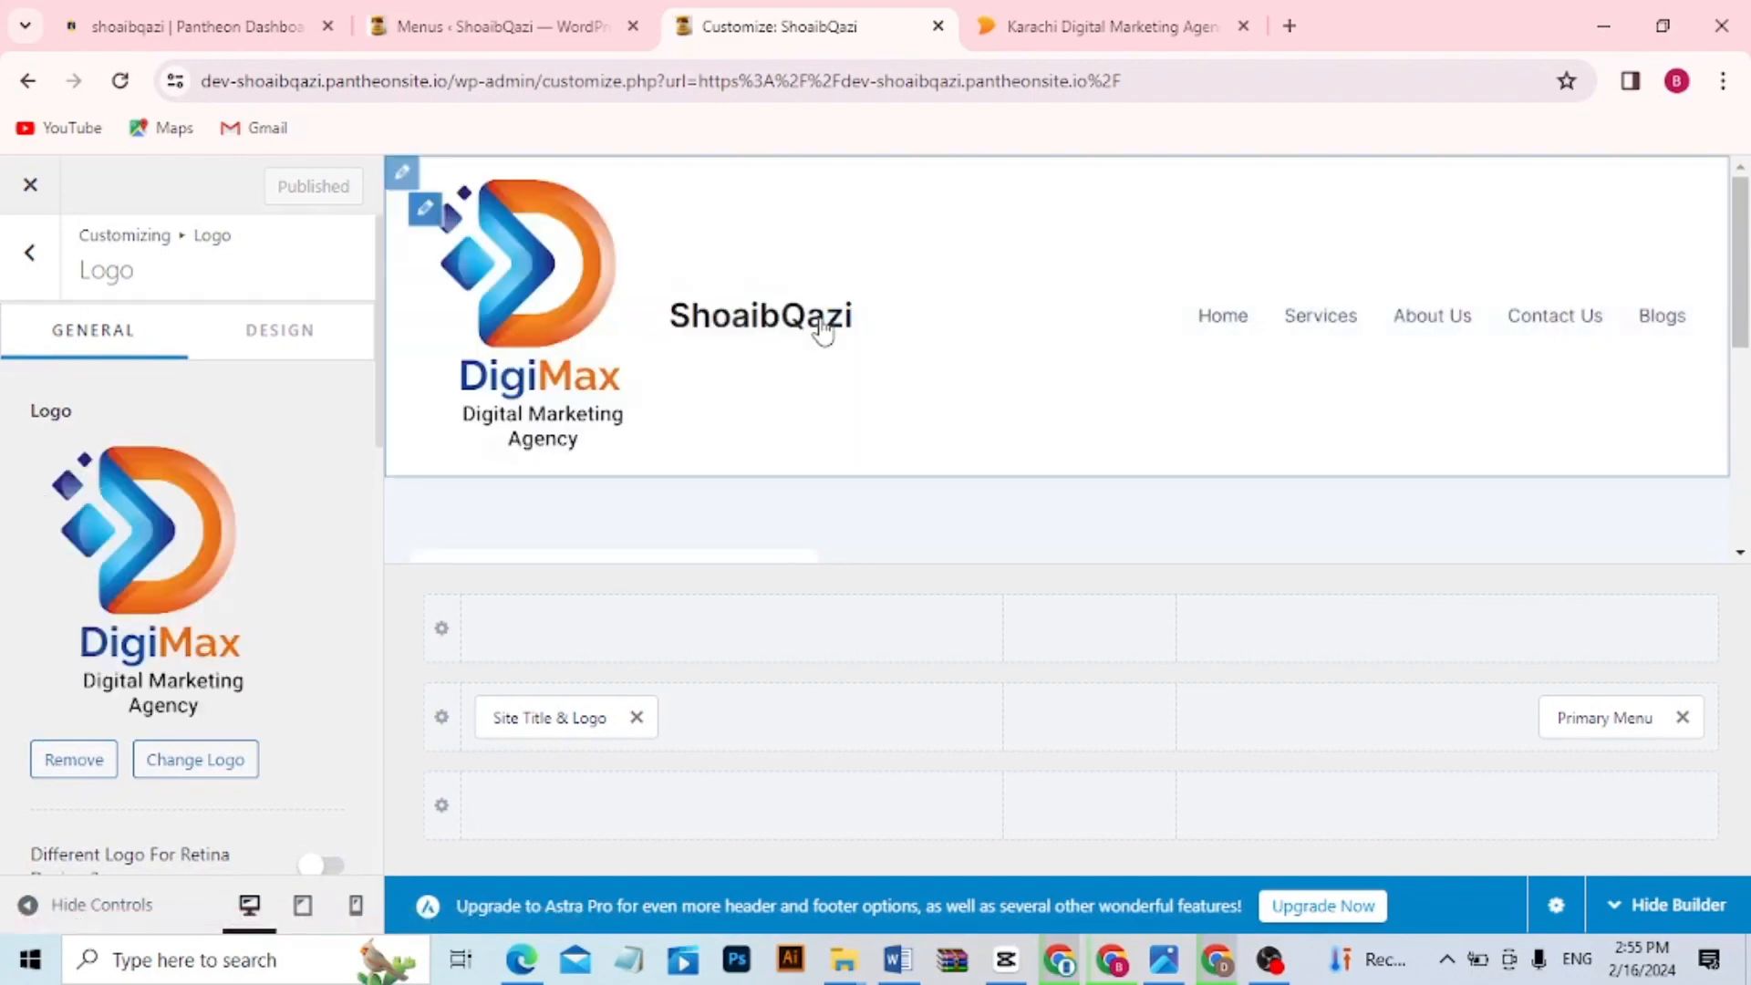
pyautogui.click(802, 319)
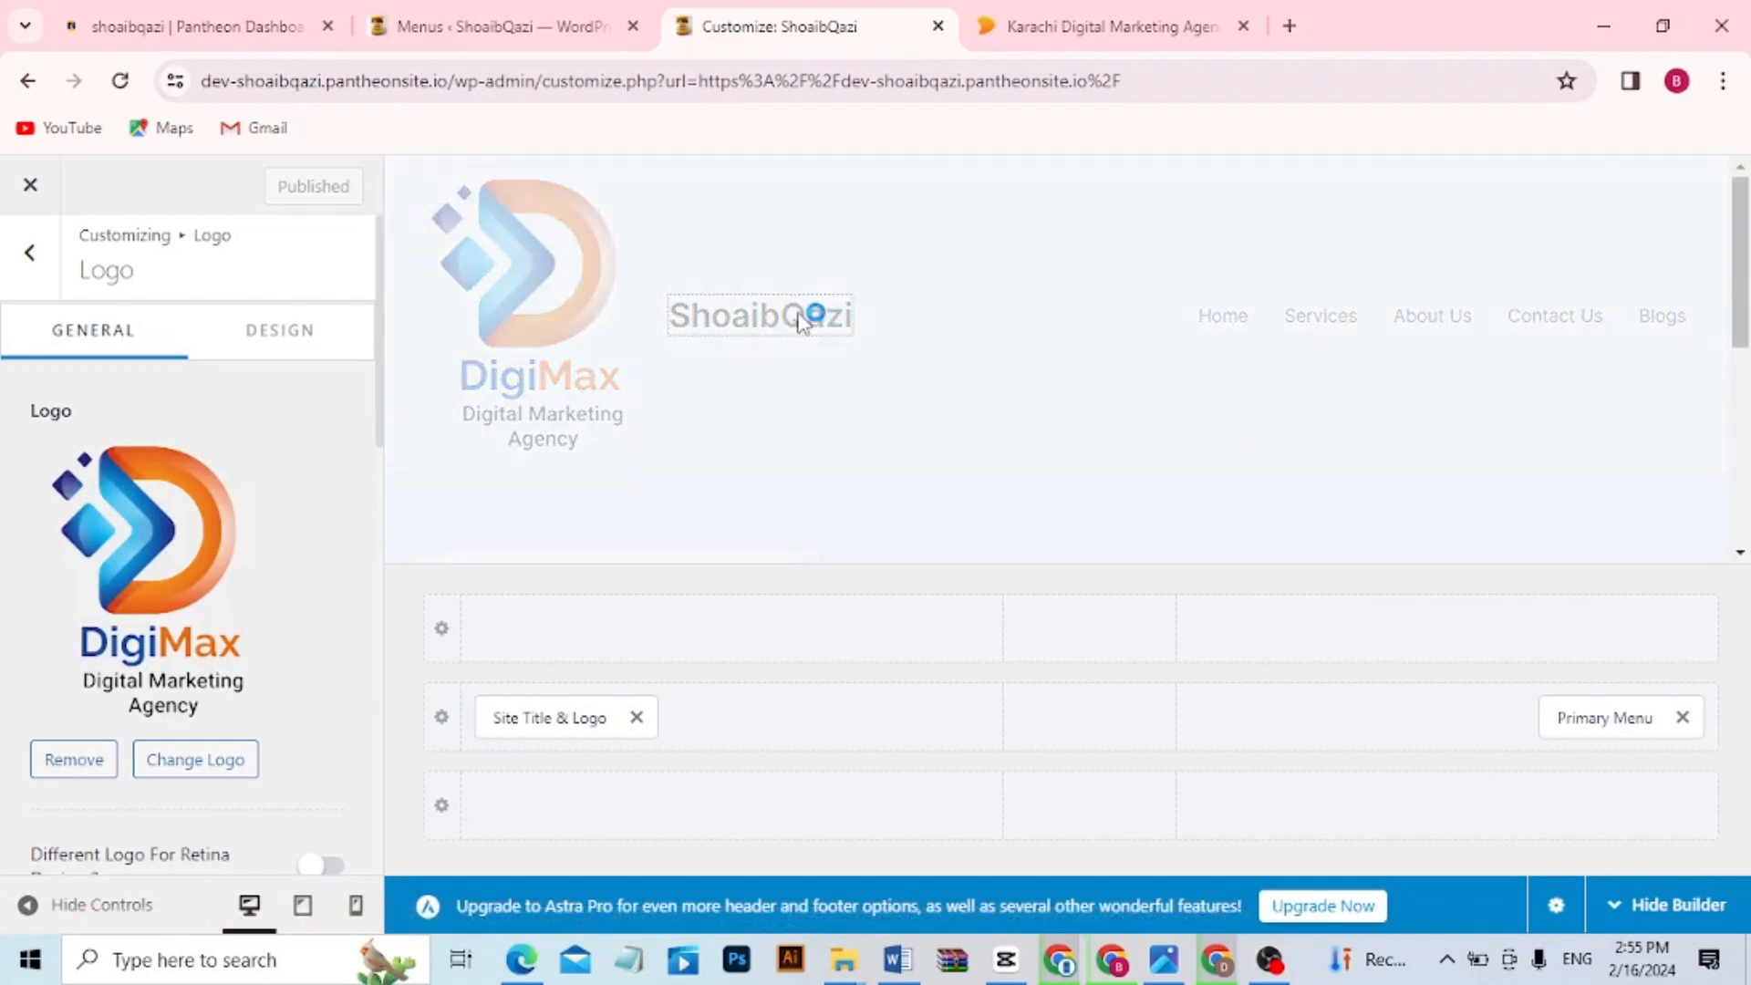
pyautogui.moveTo(1743, 313); pyautogui.dragTo(1745, 383)
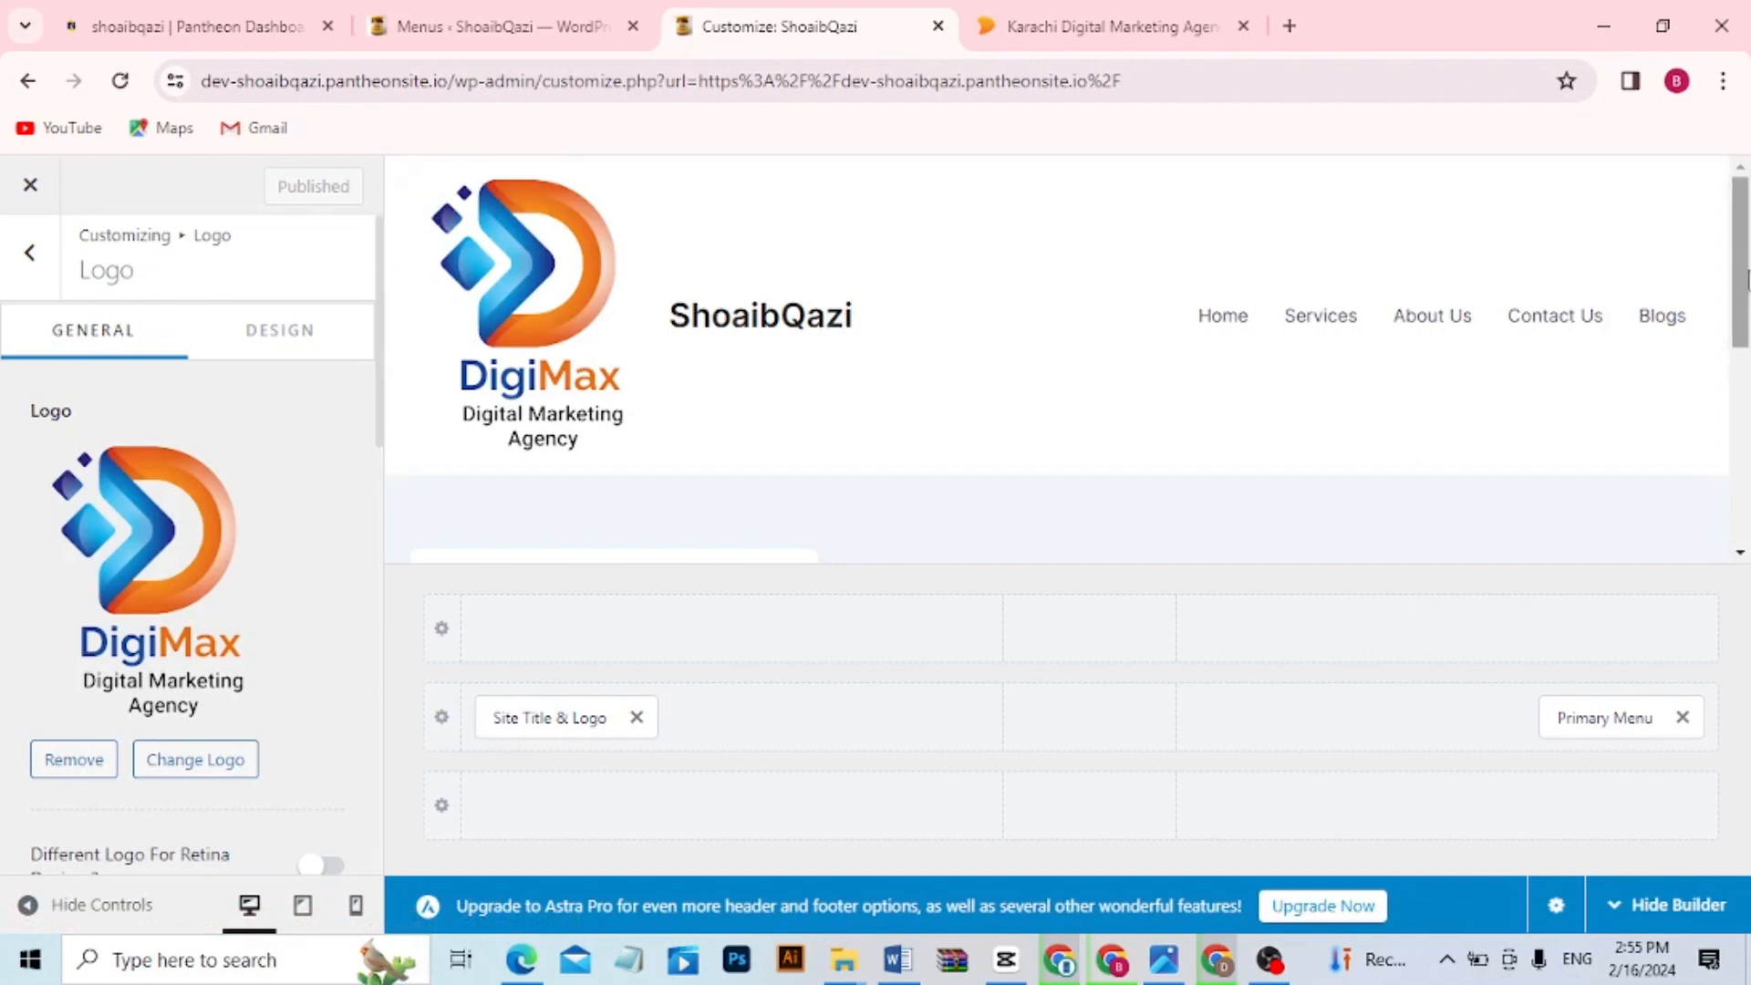
pyautogui.moveTo(1744, 281); pyautogui.dragTo(1742, 580)
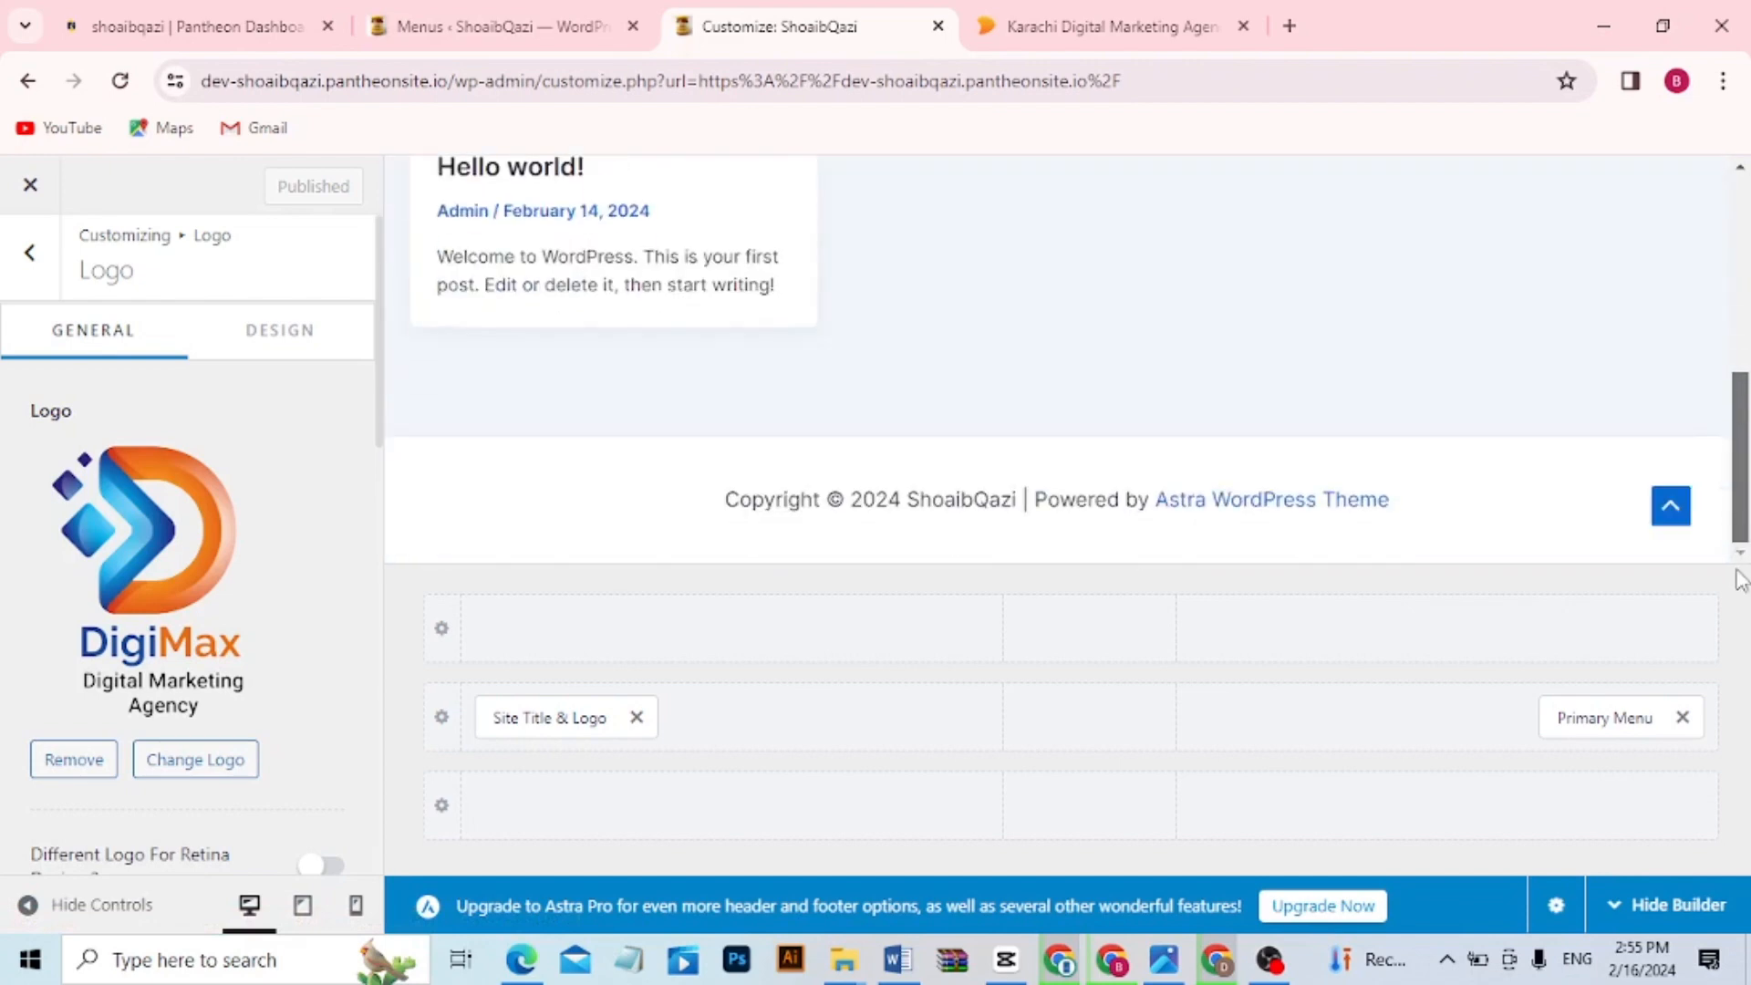
# Leave the Customizer, close its browser tab, and view the live site from the admin area to check the header logo
pyautogui.click(30, 189)
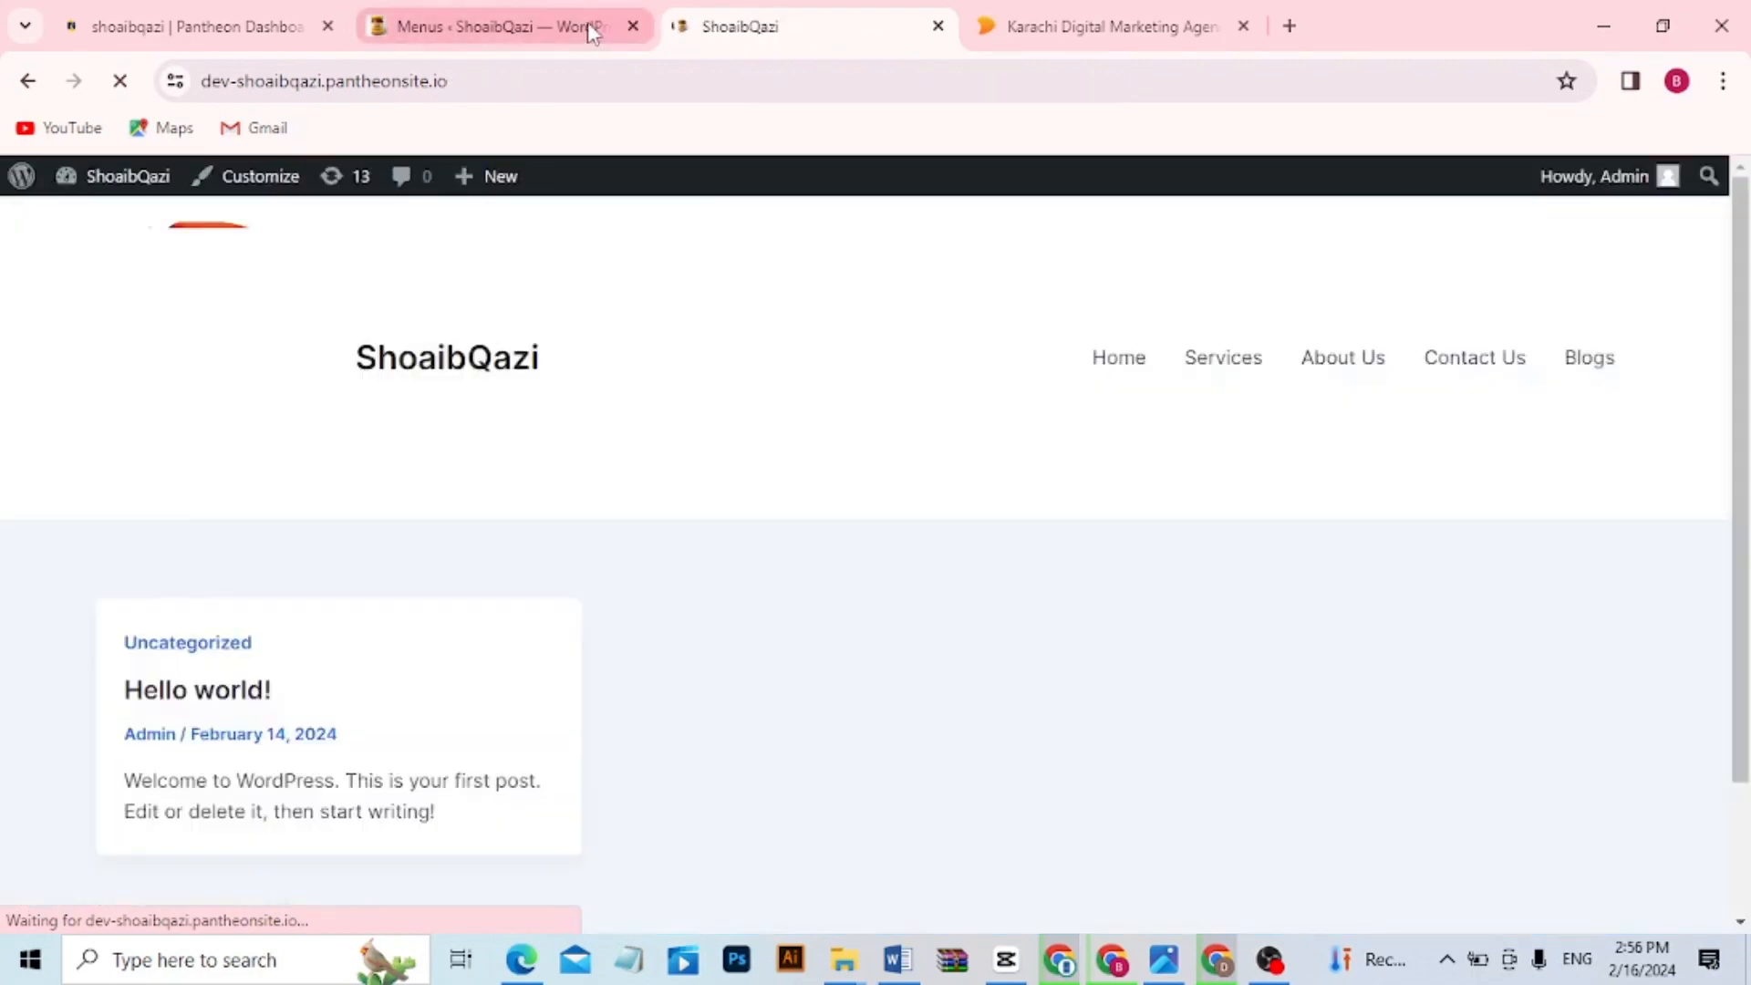
pyautogui.click(593, 32)
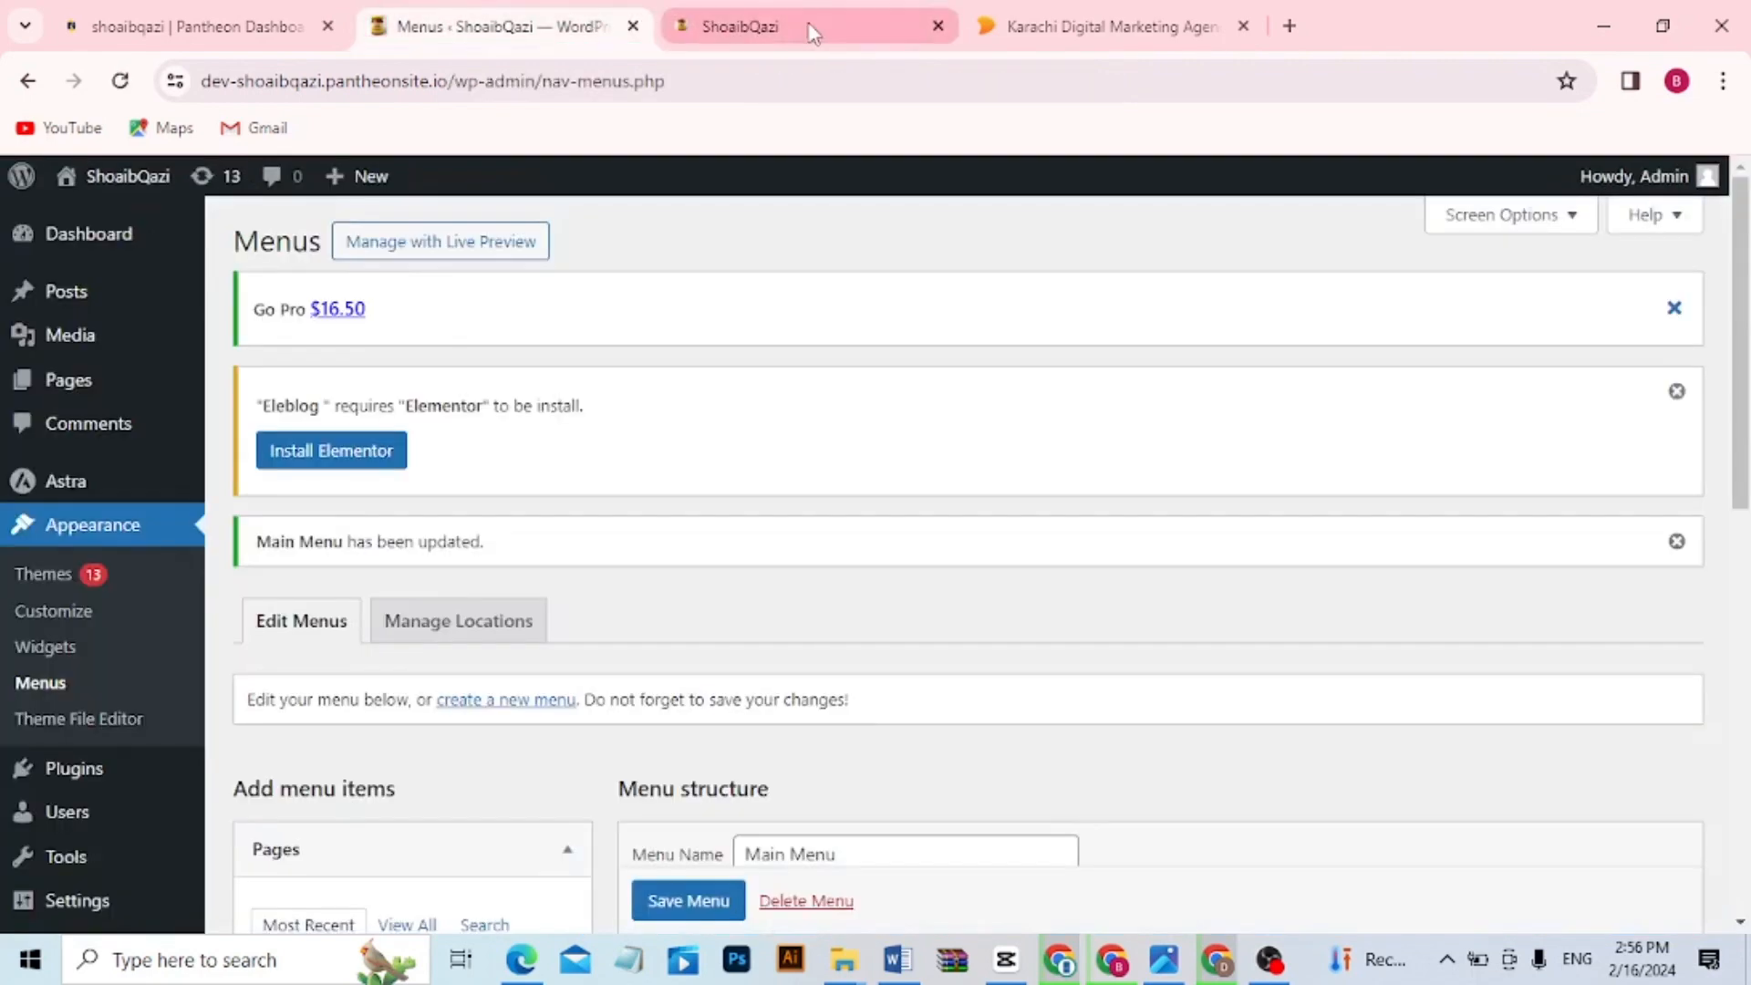
pyautogui.click(939, 27)
pyautogui.moveTo(140, 199)
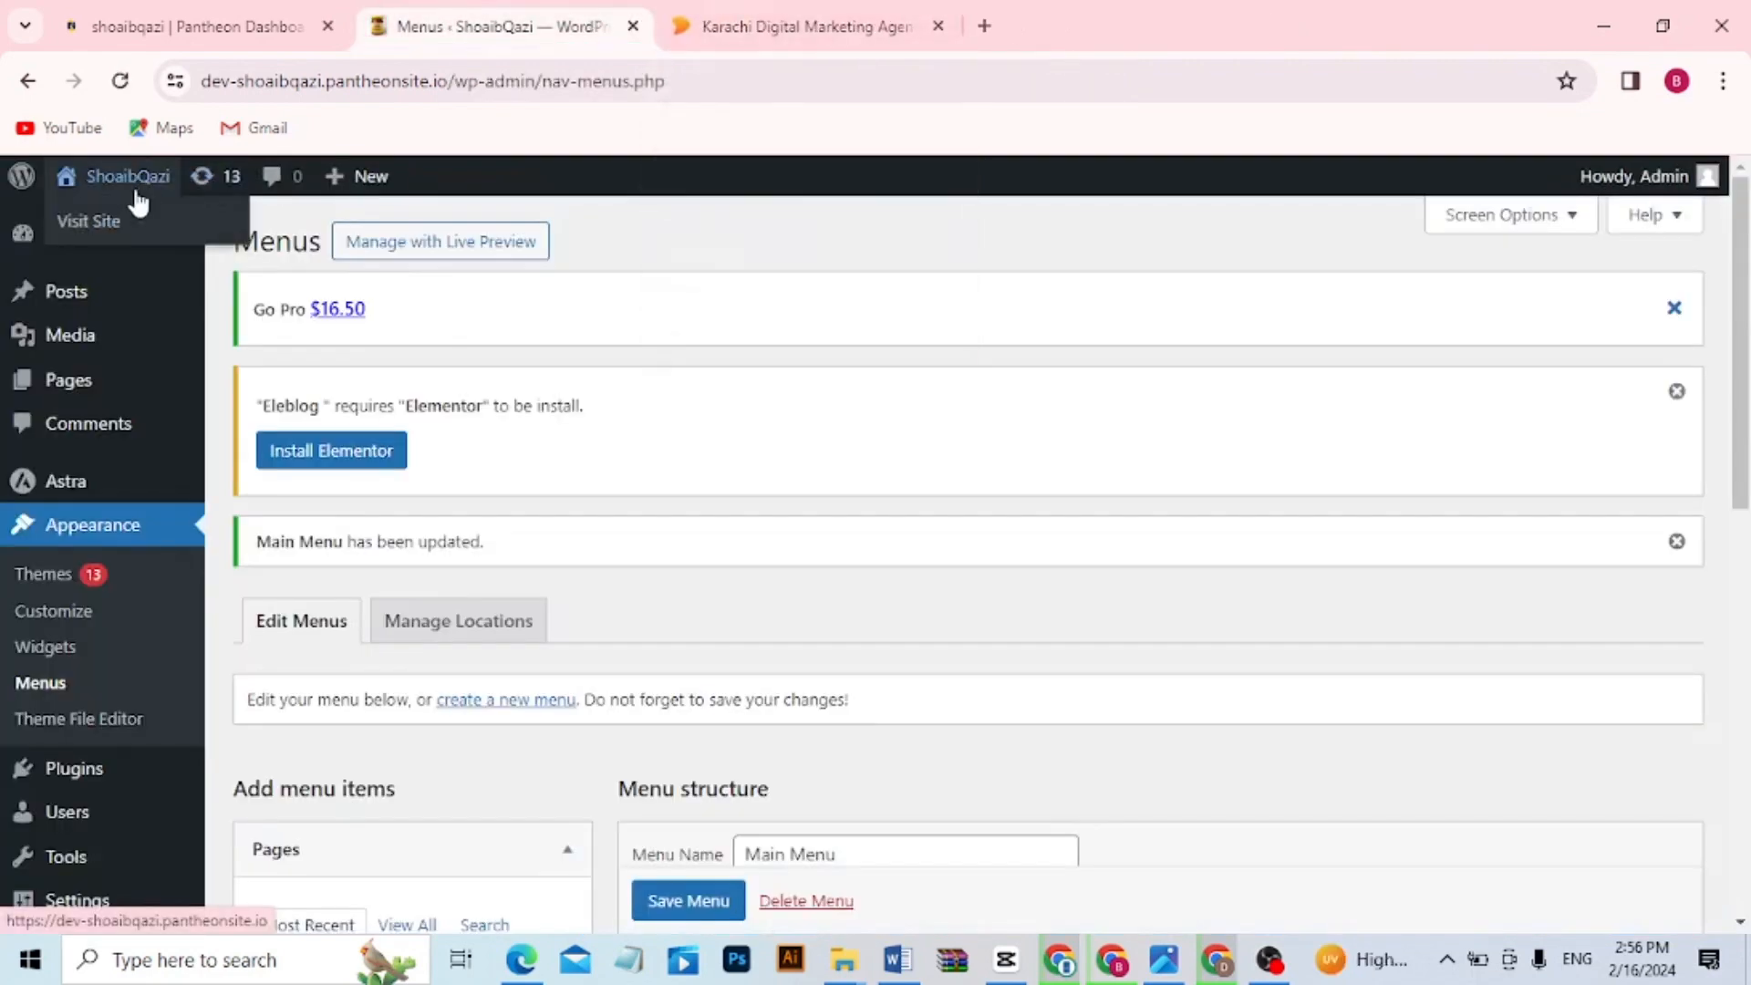
pyautogui.click(124, 228)
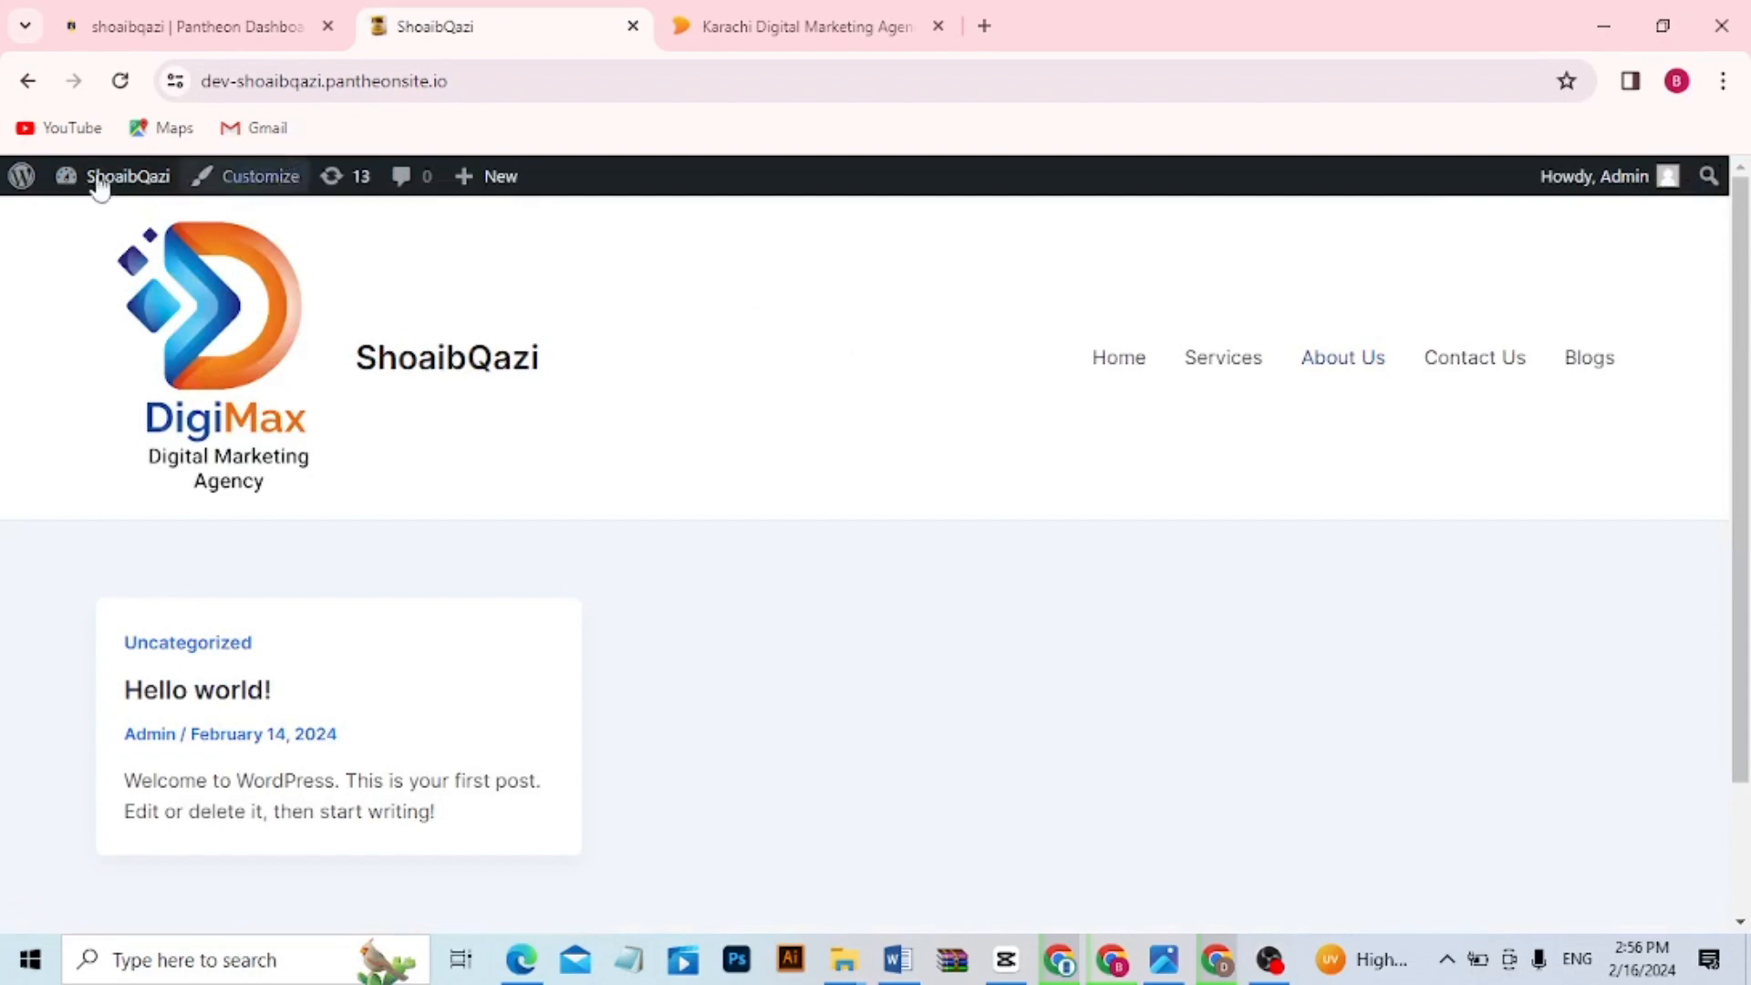
# Open the Home page in the block editor and look at the home page hero section of the kdmagency.com reference site
pyautogui.click(22, 179)
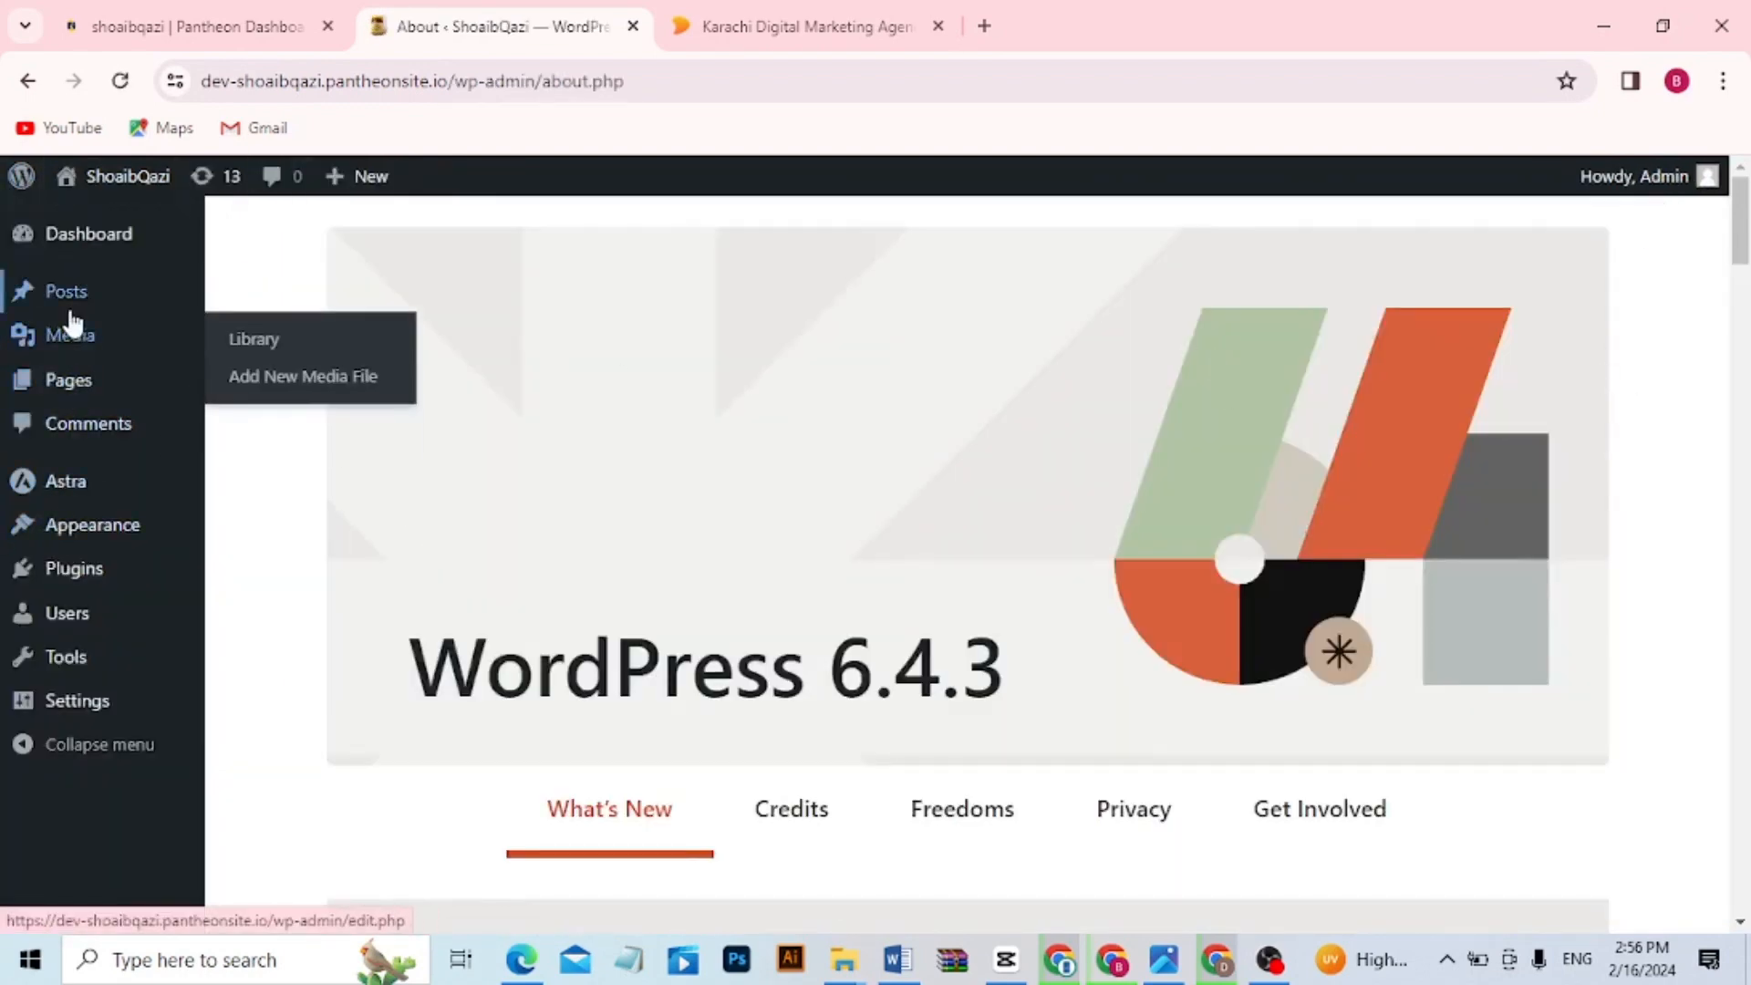
pyautogui.moveTo(78, 394)
pyautogui.click(255, 385)
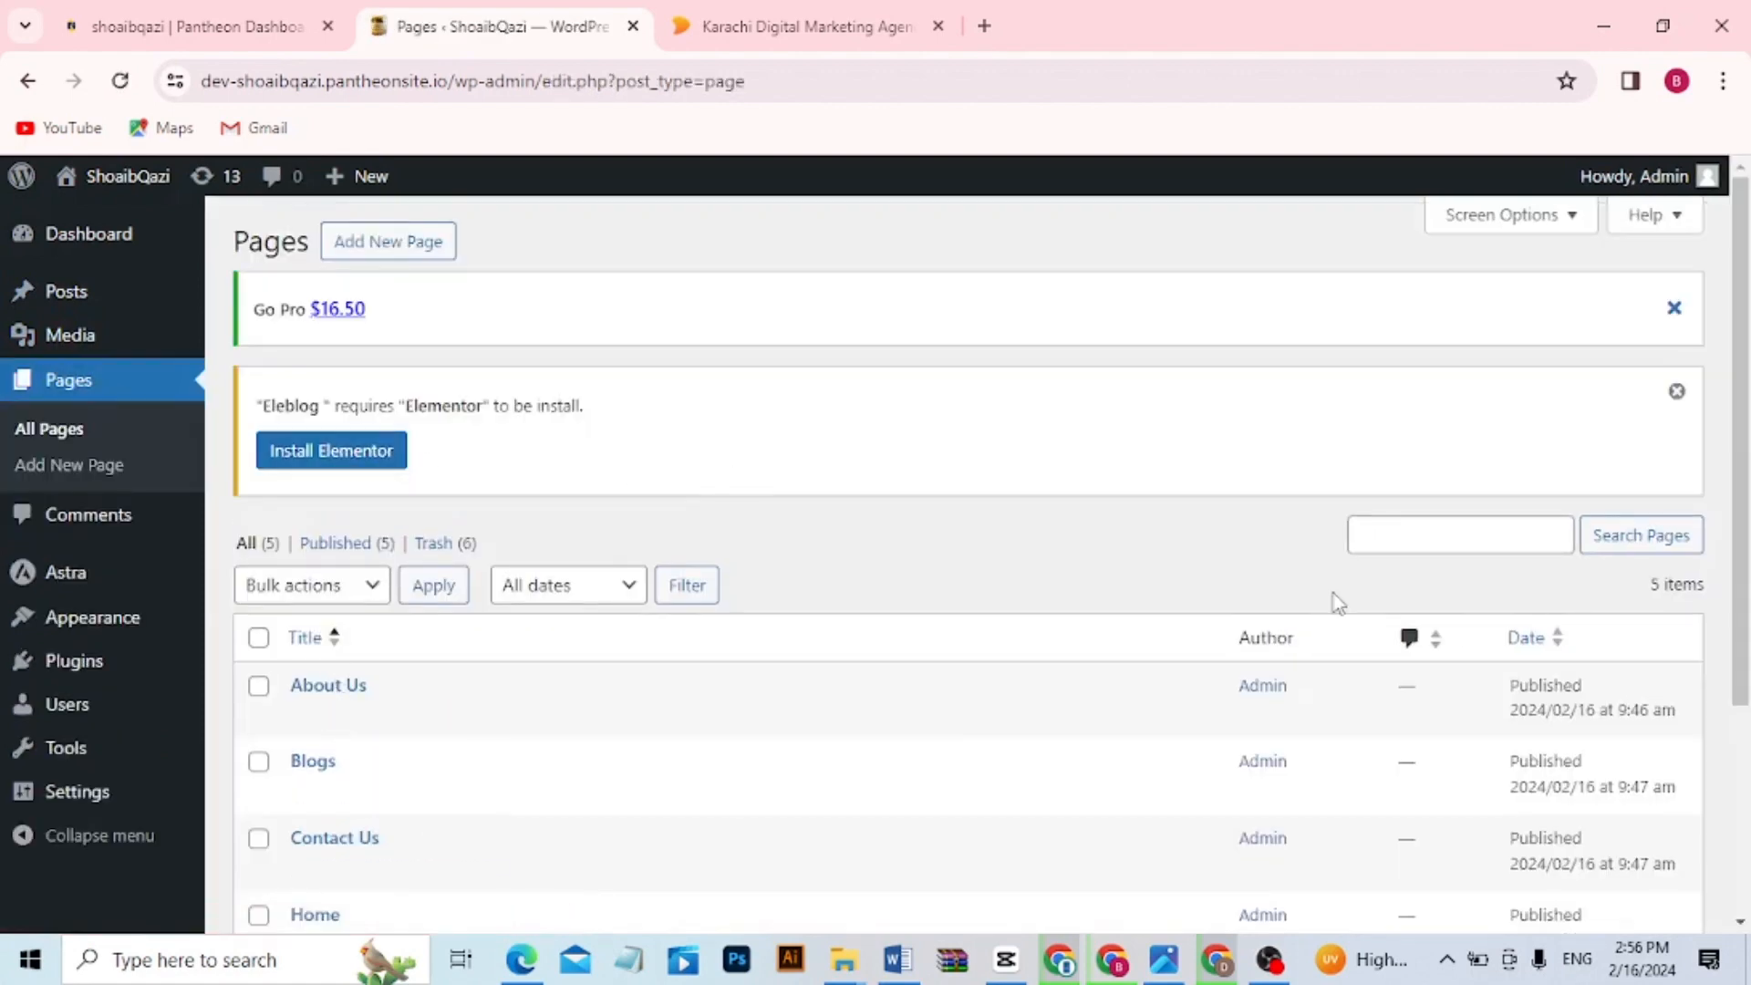
pyautogui.scroll(-3, 1742, 465)
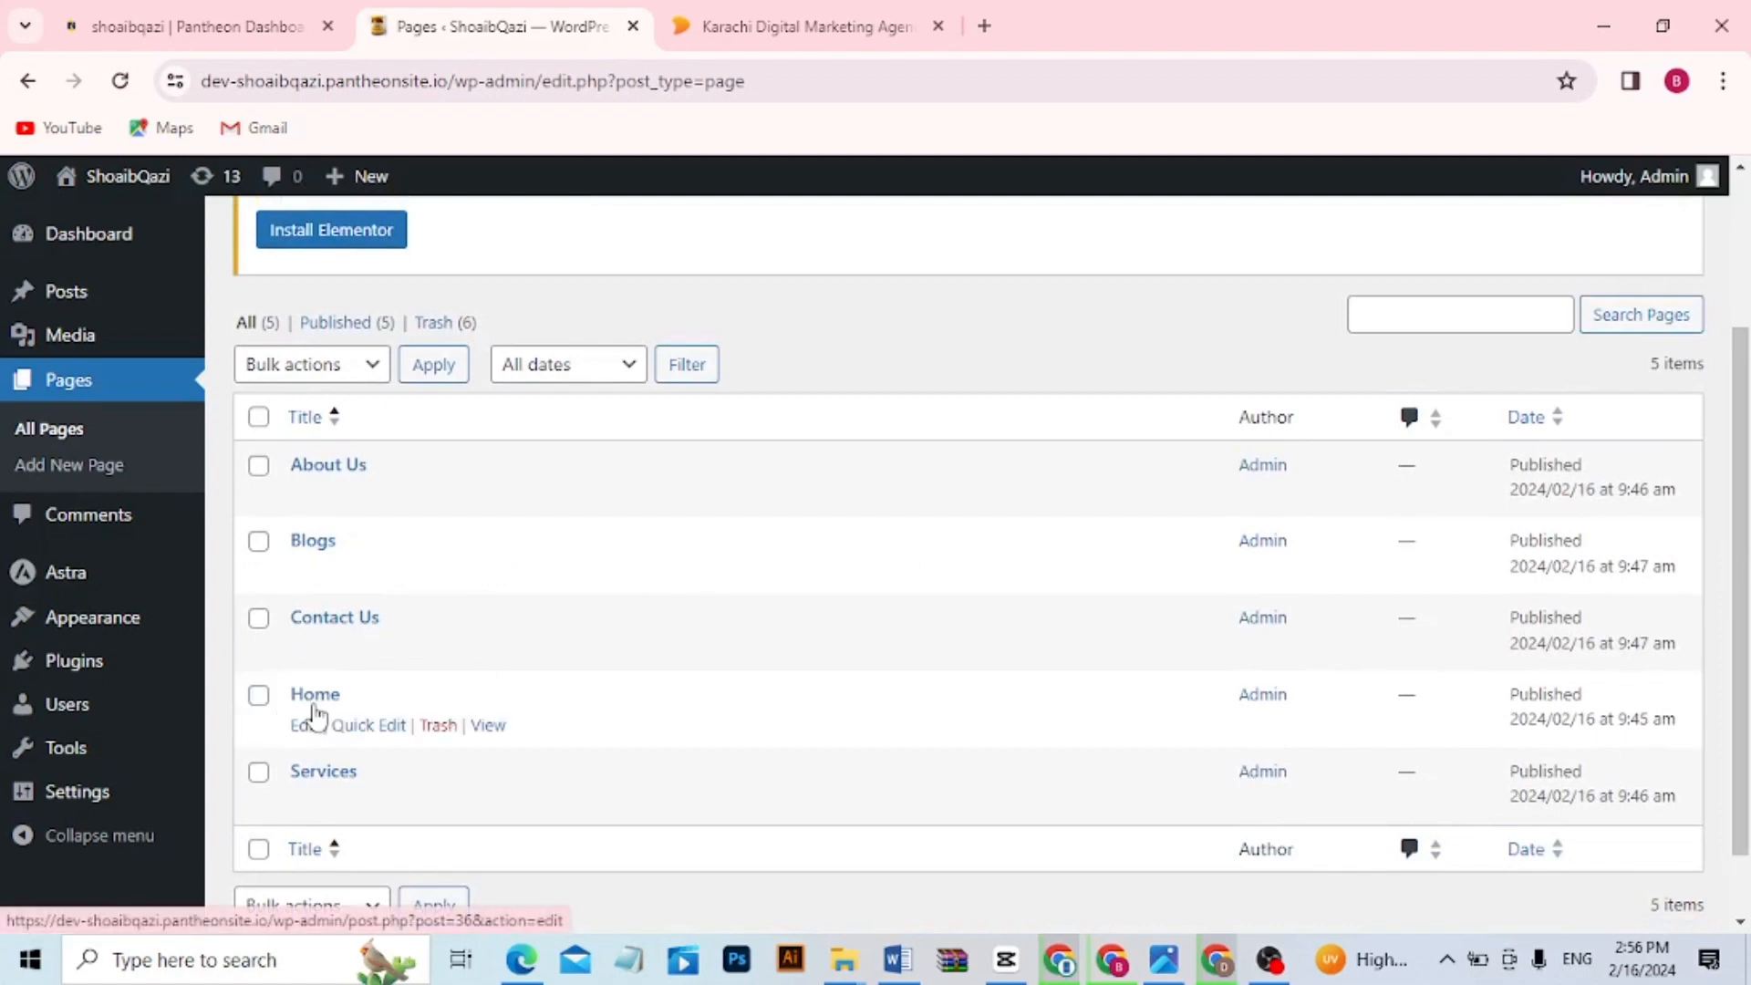
pyautogui.click(308, 727)
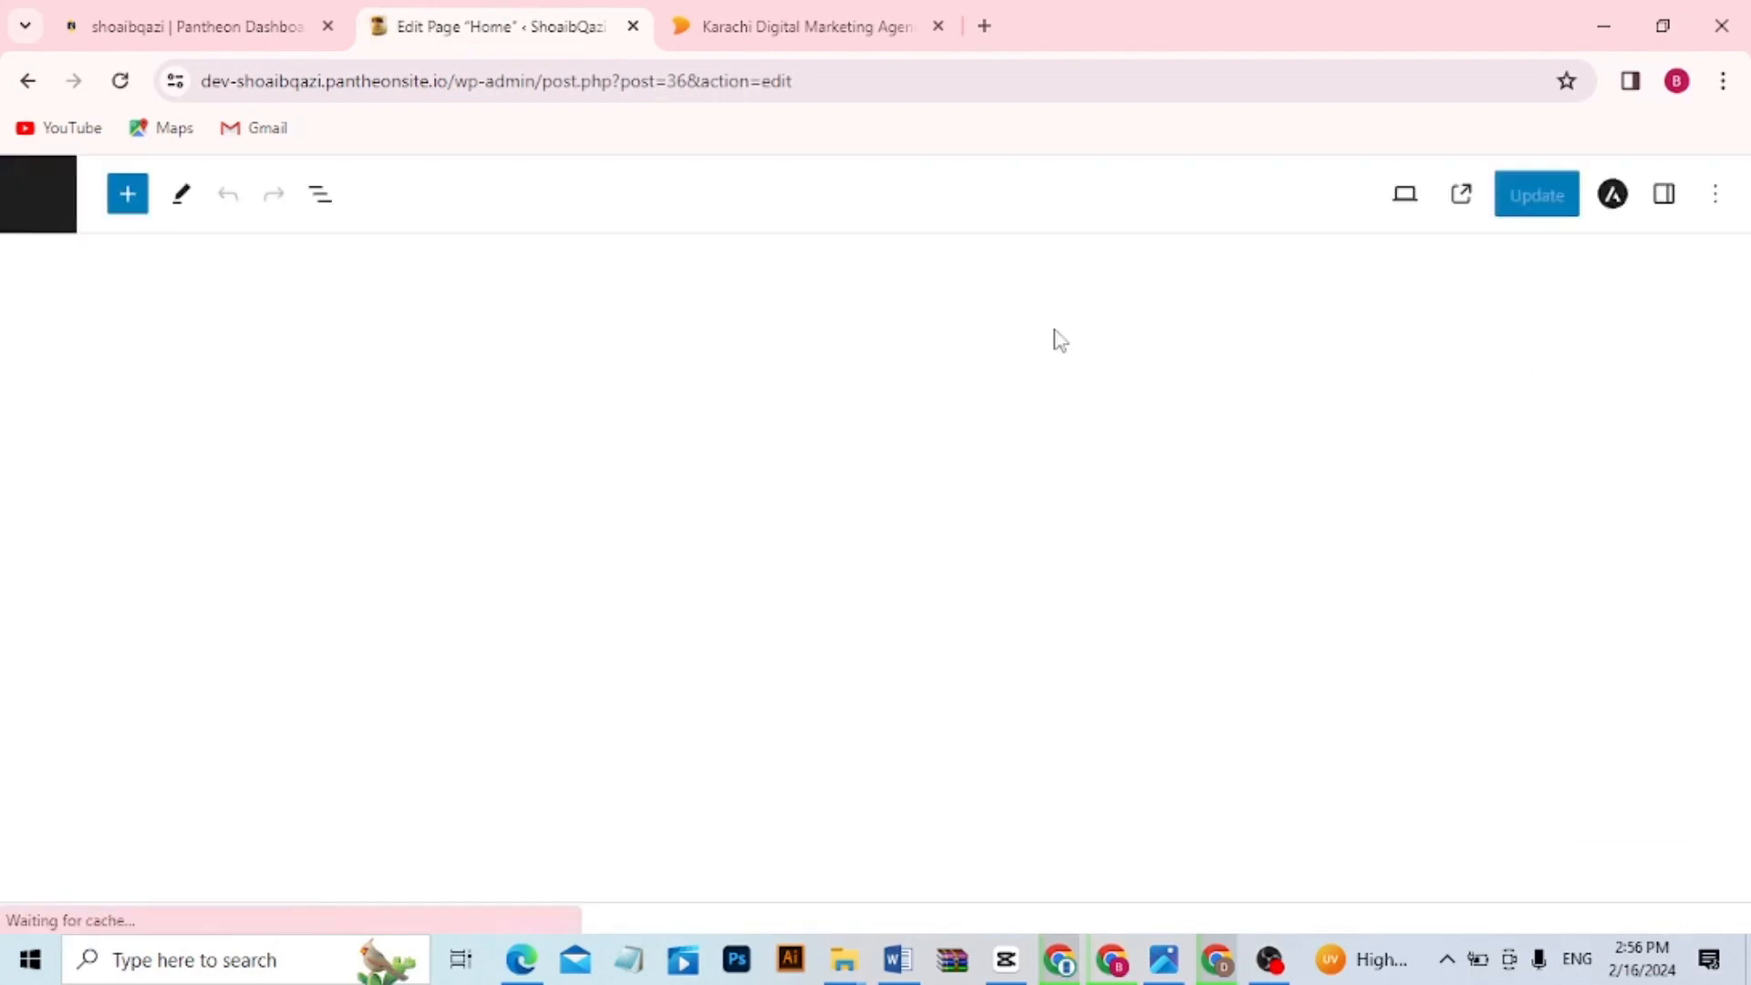
pyautogui.click(795, 33)
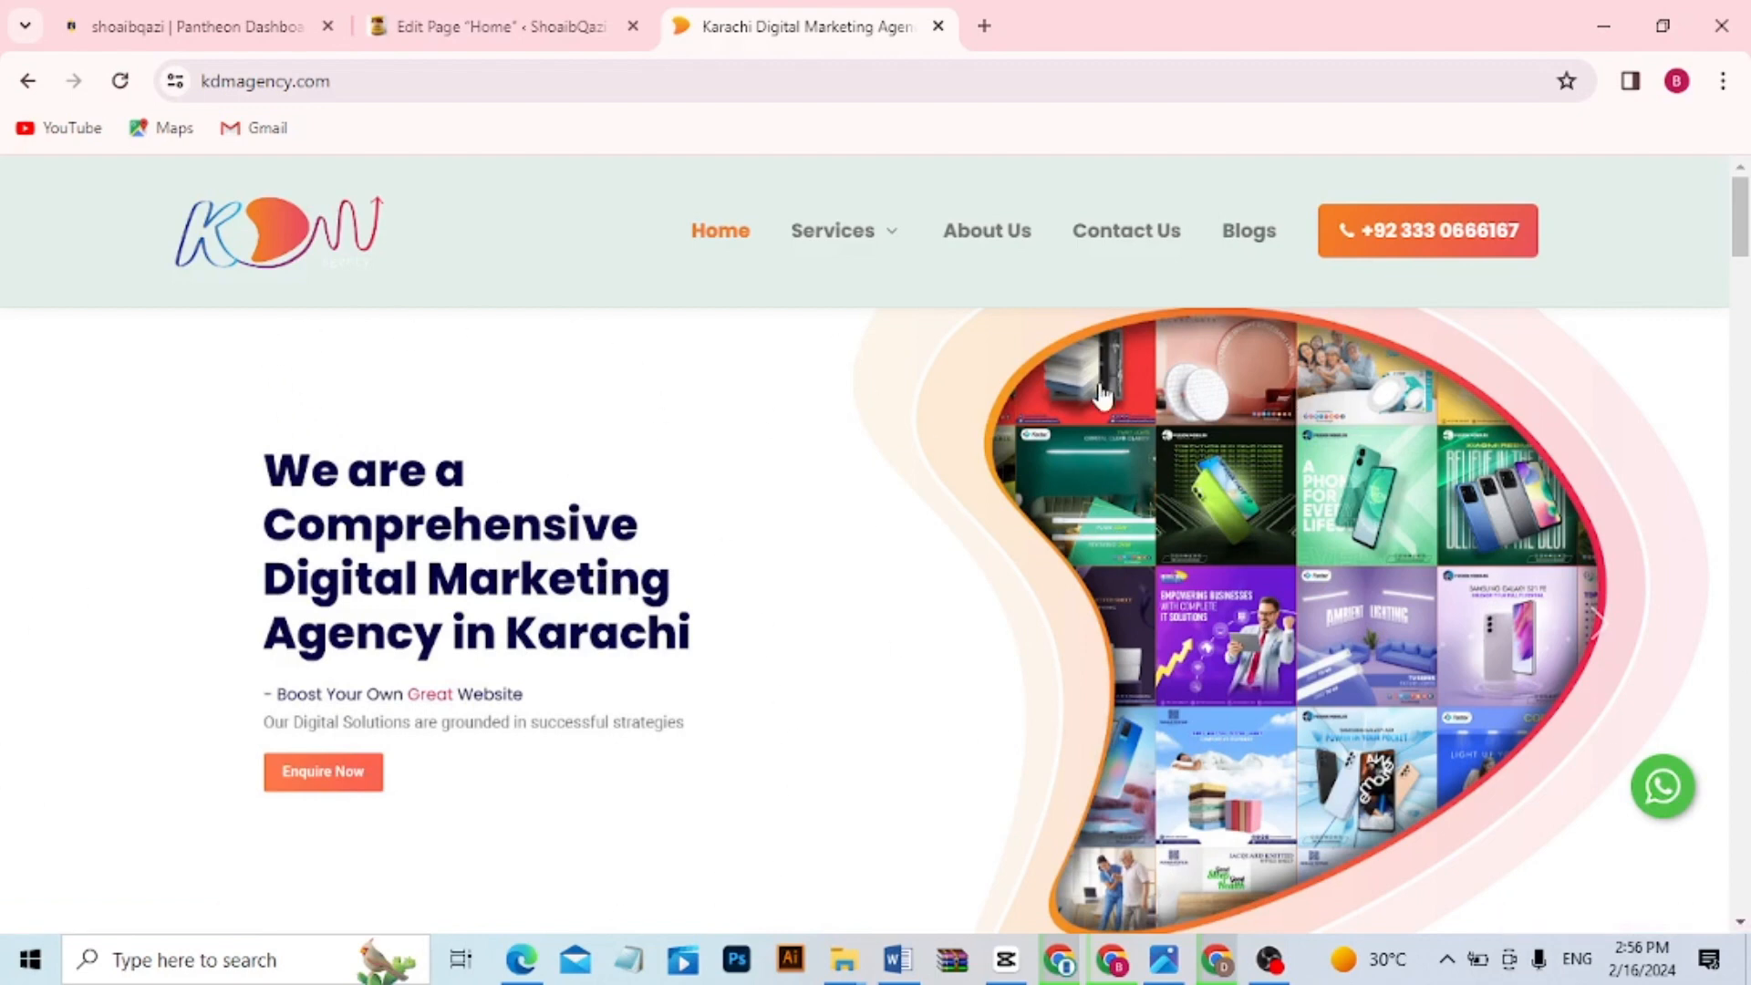
pyautogui.click(431, 36)
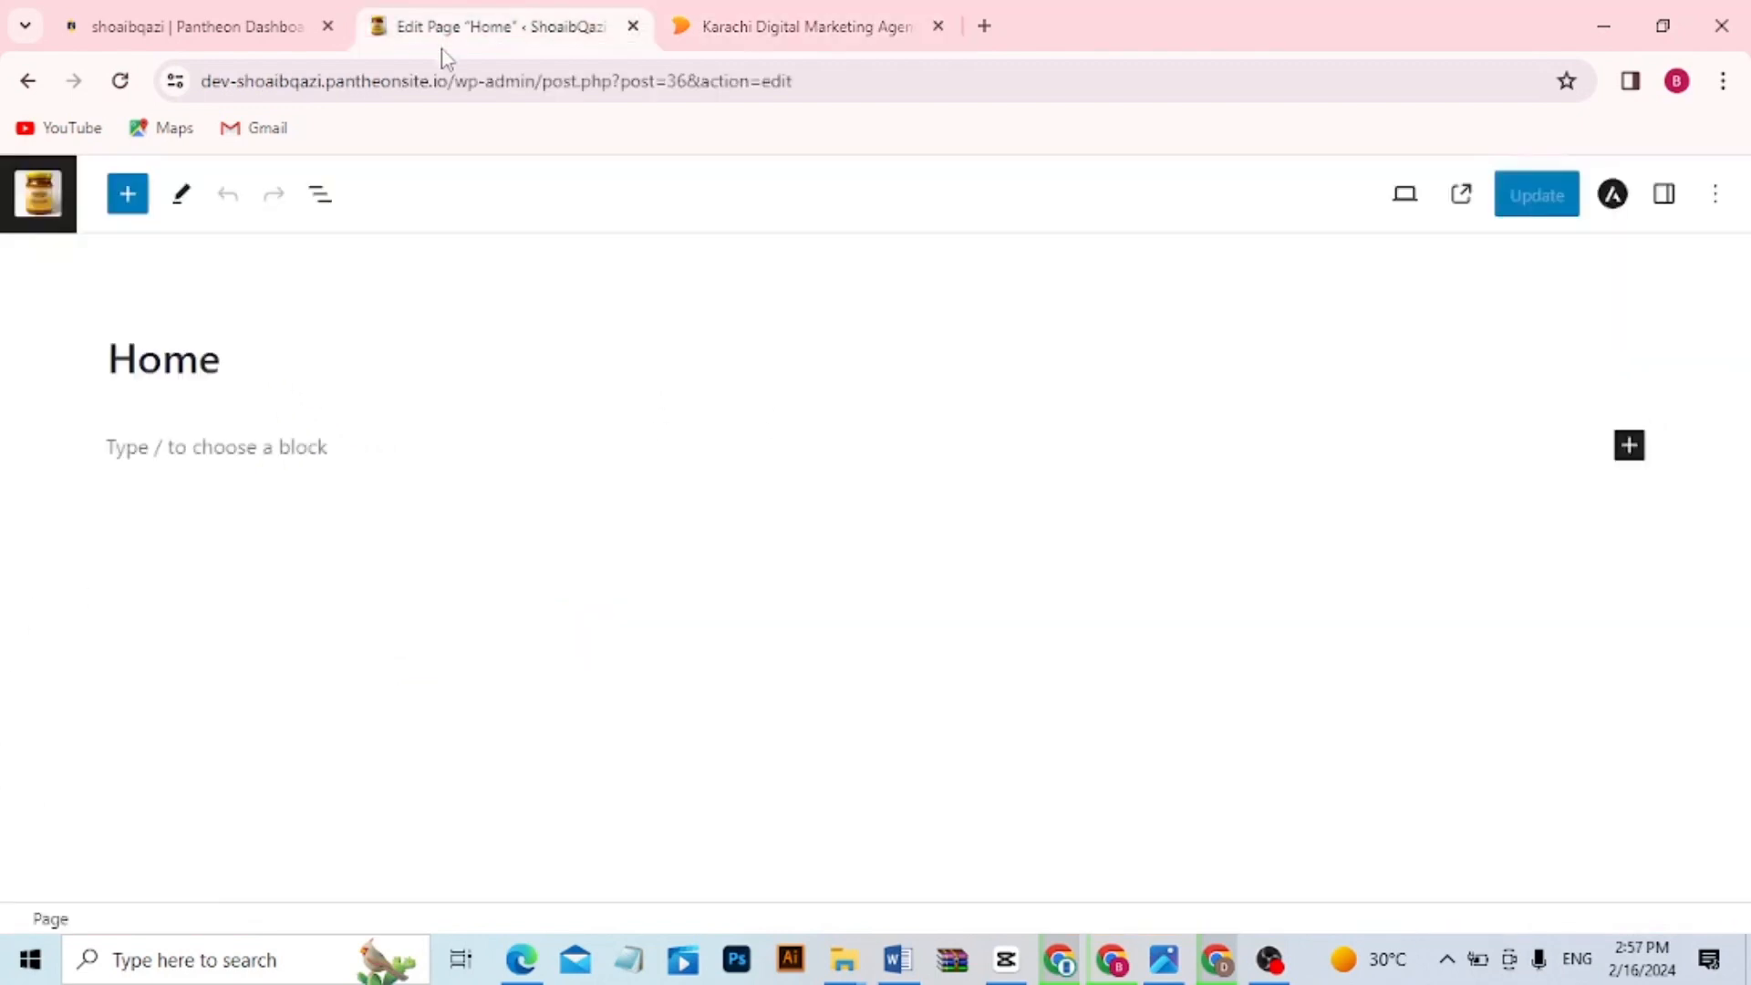
# Install the Elementor plugin required by Eleblog and activate it
pyautogui.click(41, 193)
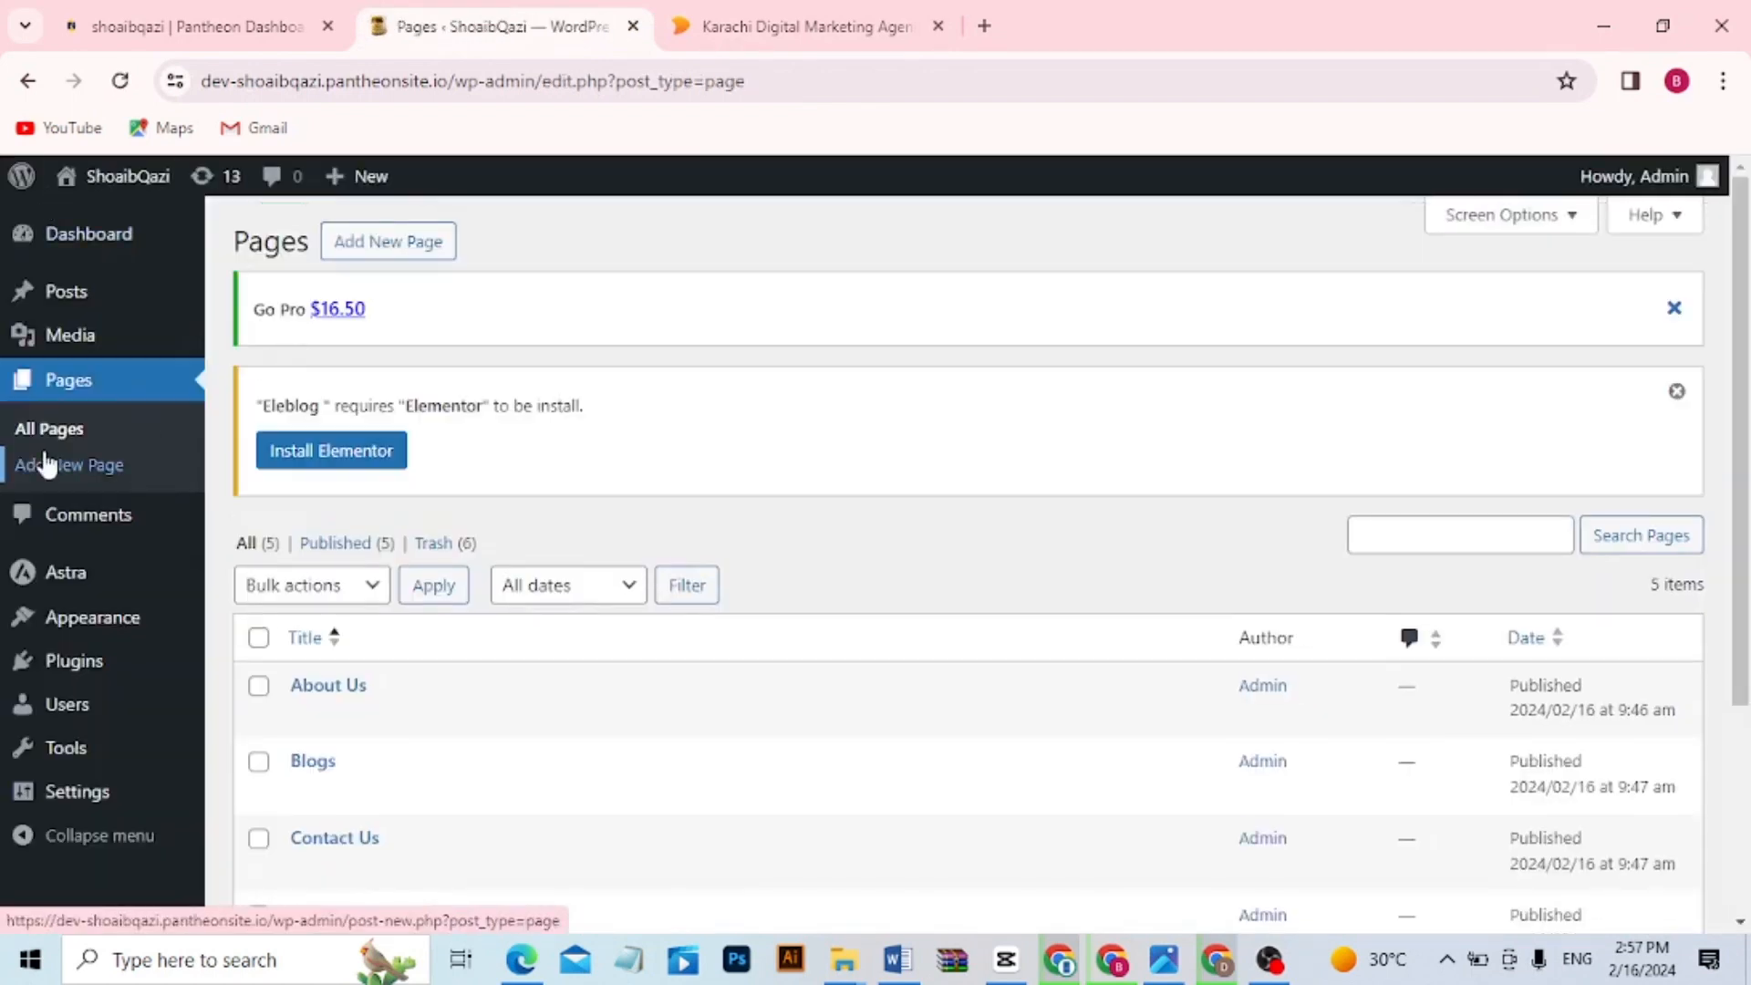
pyautogui.moveTo(103, 638)
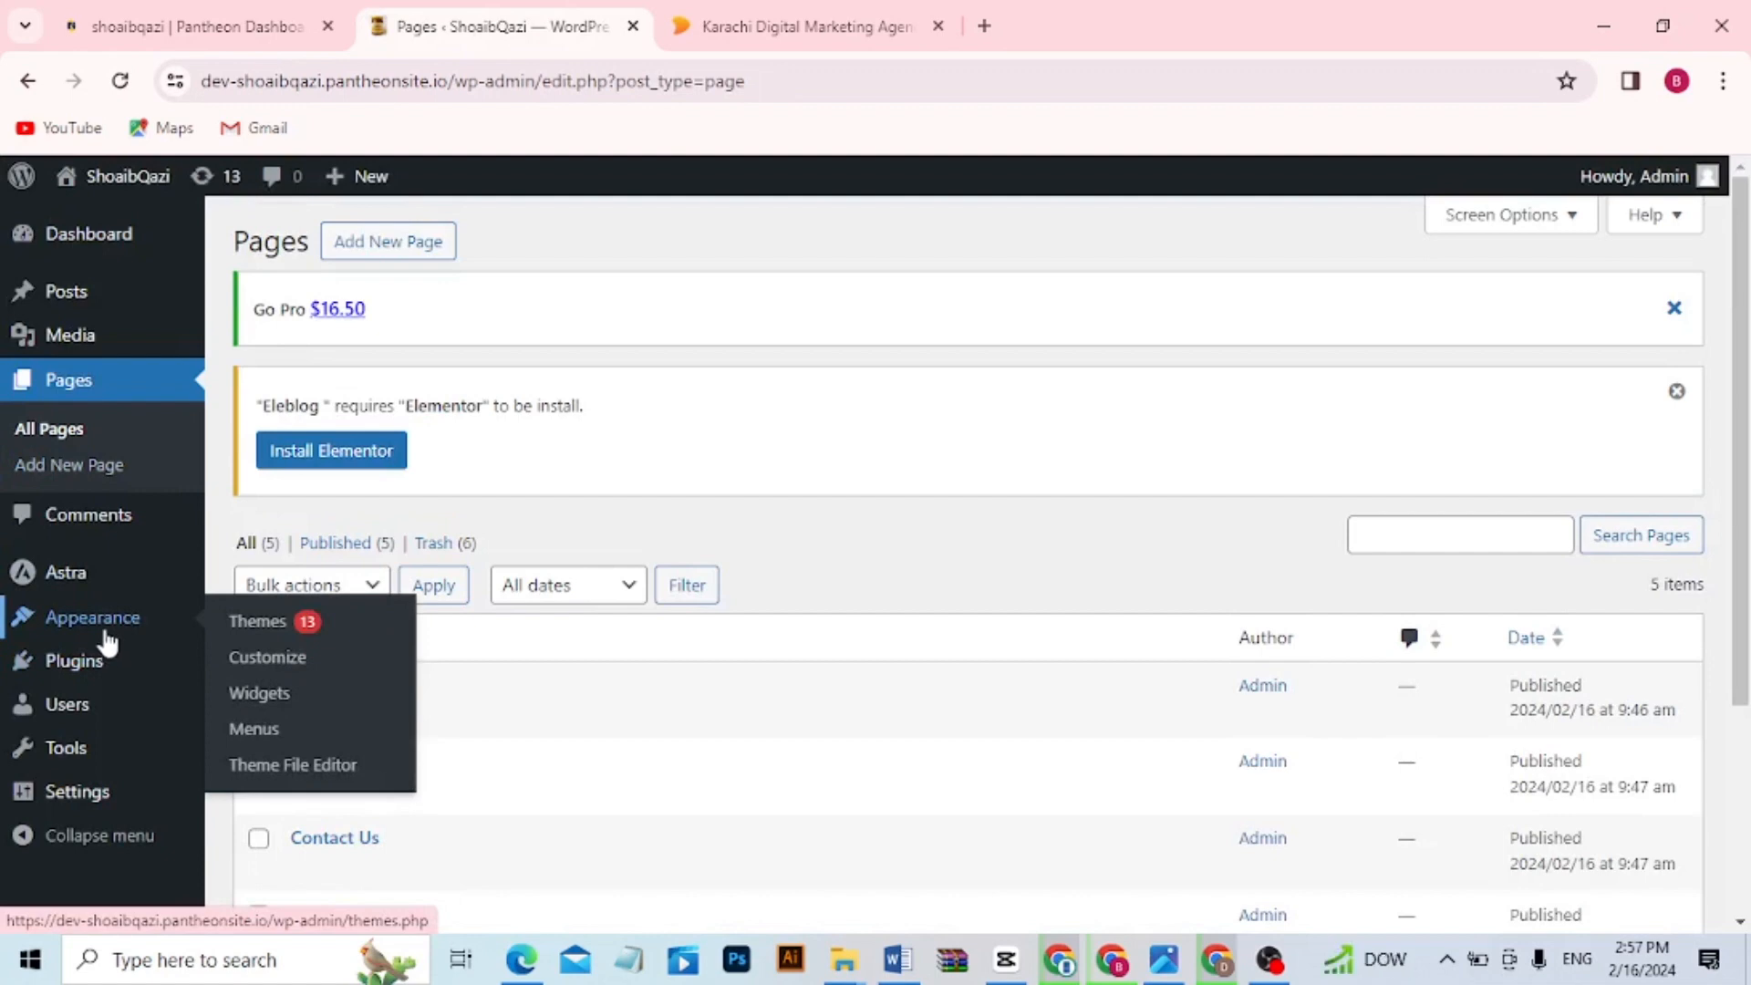
pyautogui.moveTo(86, 668)
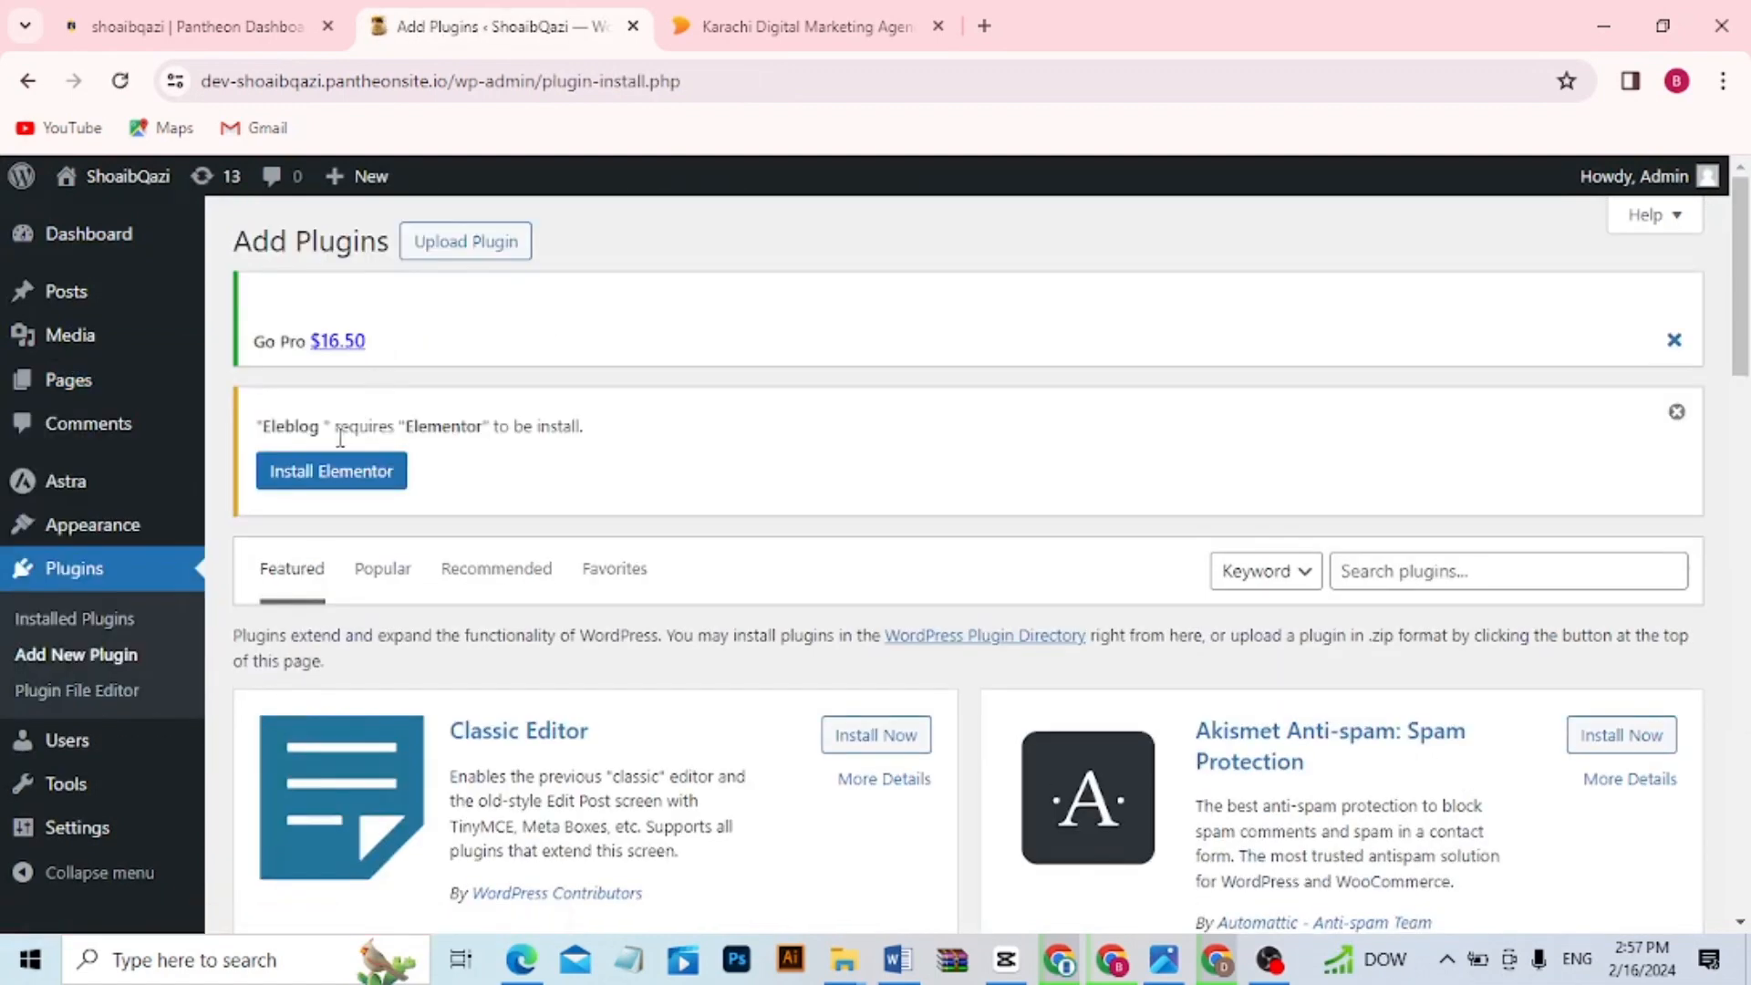
pyautogui.click(334, 474)
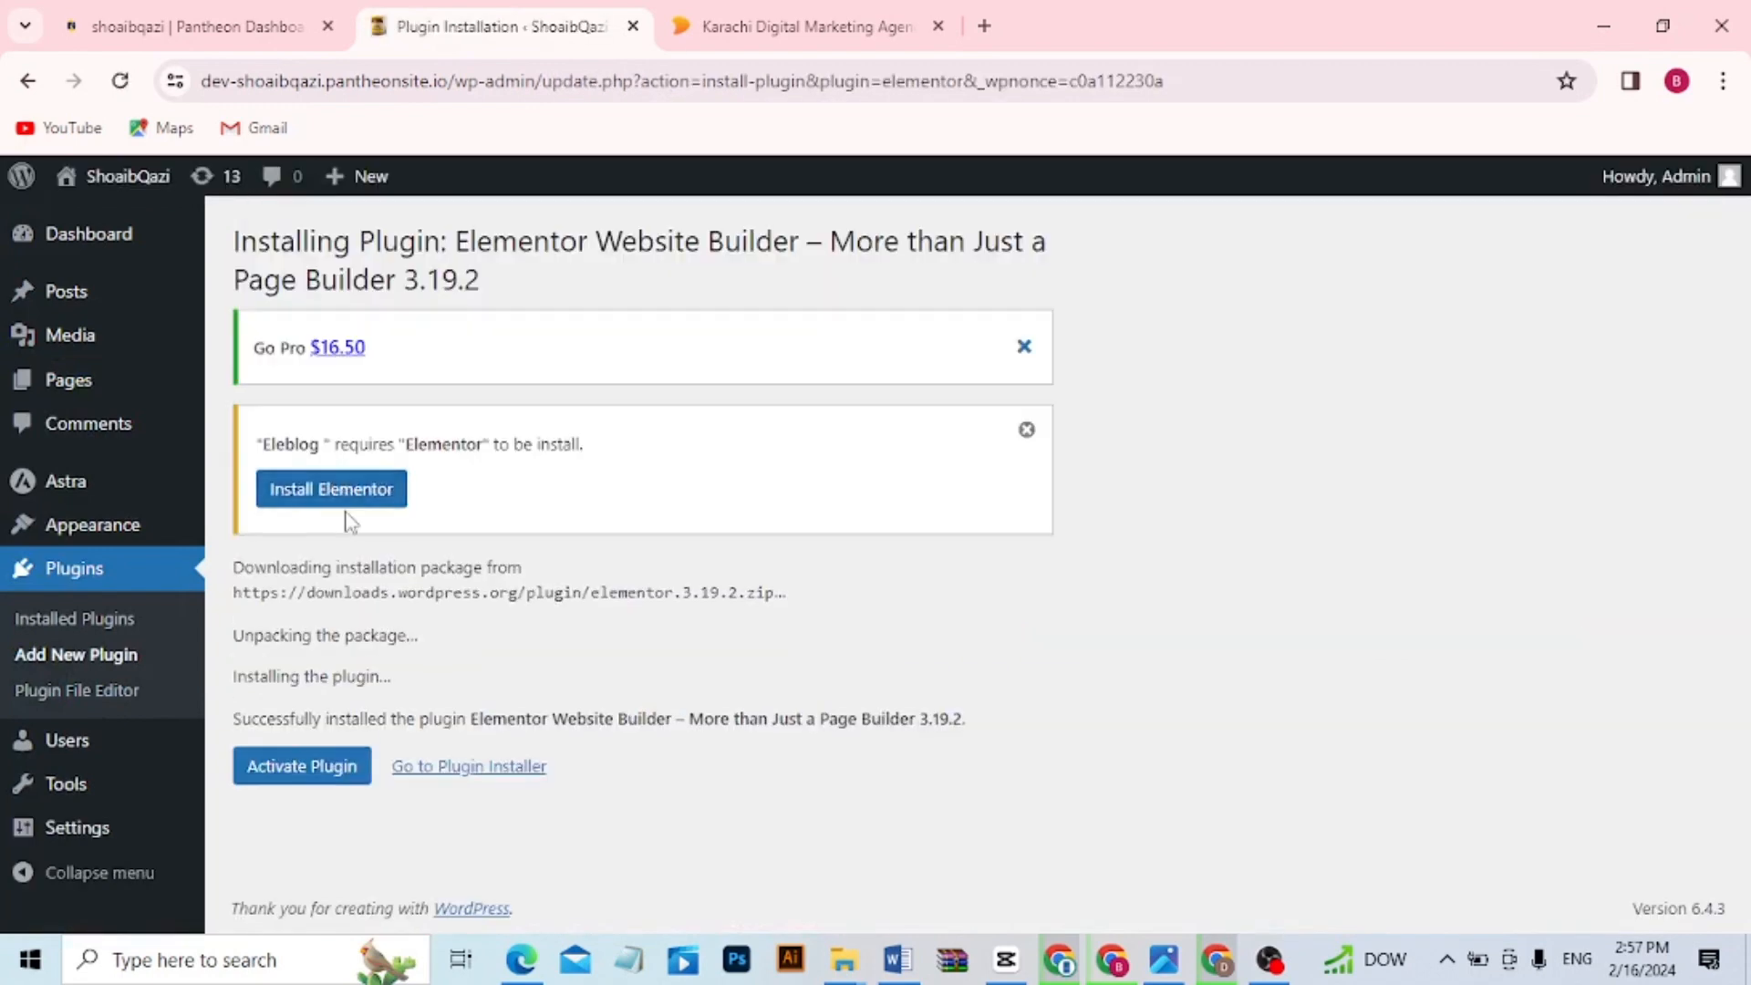
pyautogui.click(321, 773)
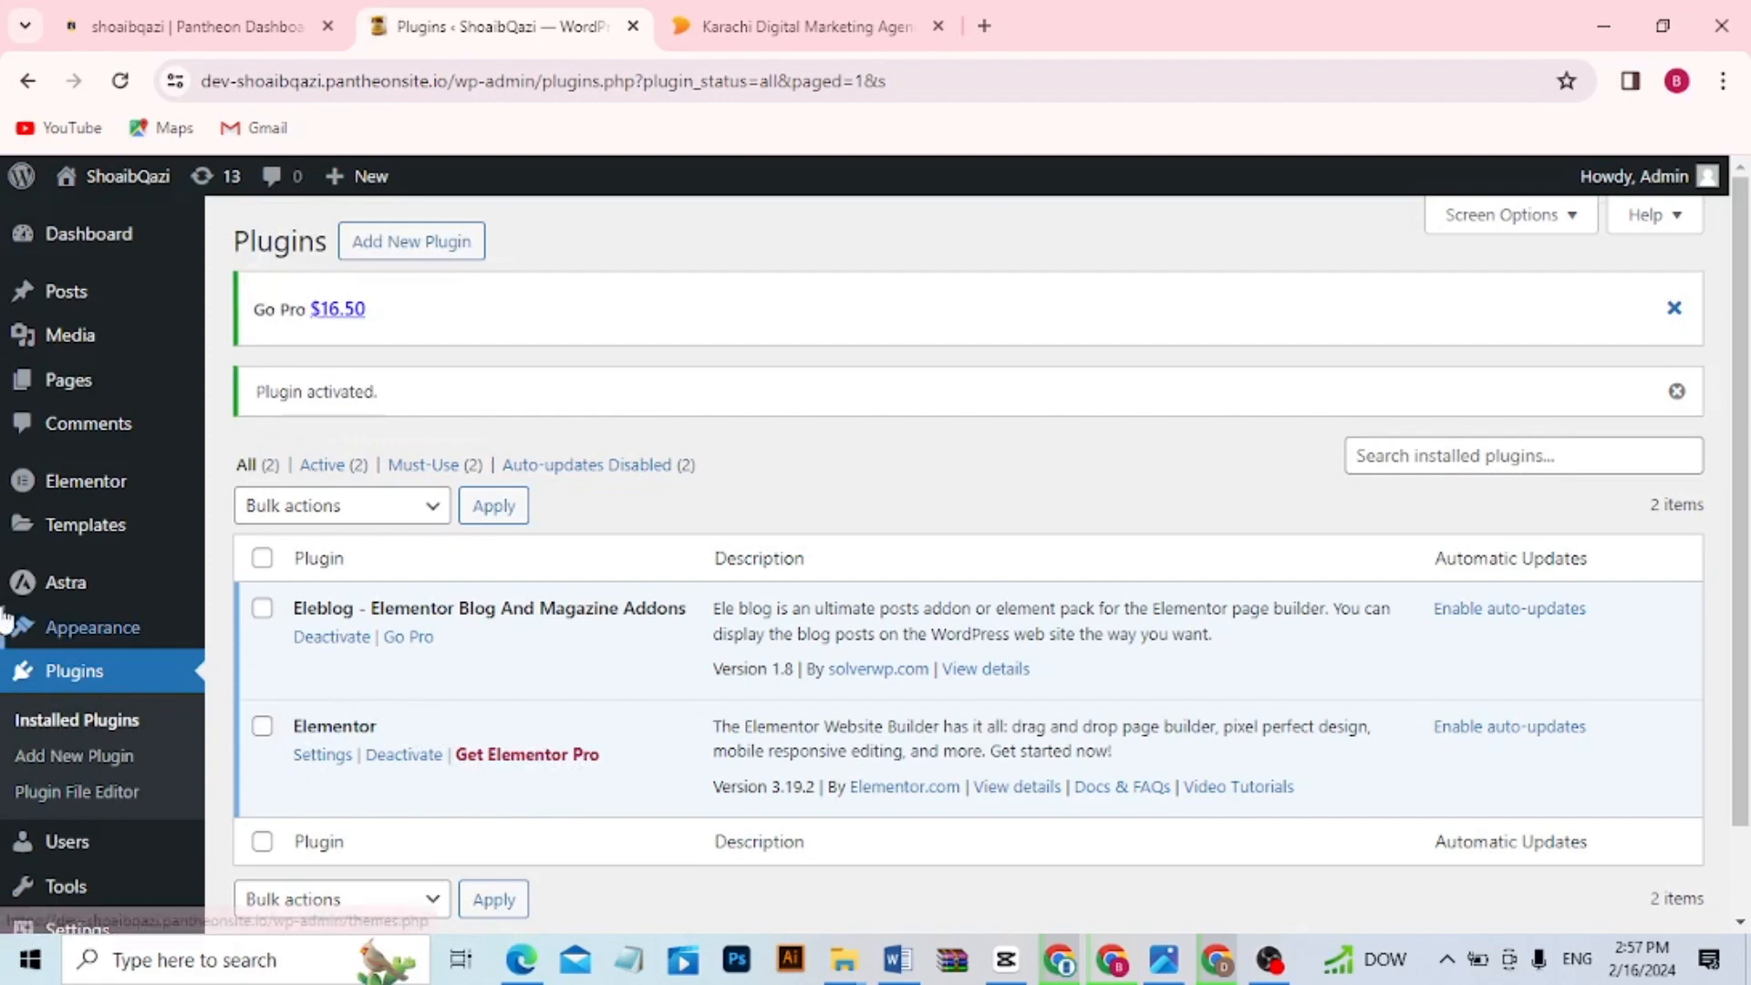
# Open the Home page from the list of pages and start editing it with Elementor
pyautogui.moveTo(112, 195)
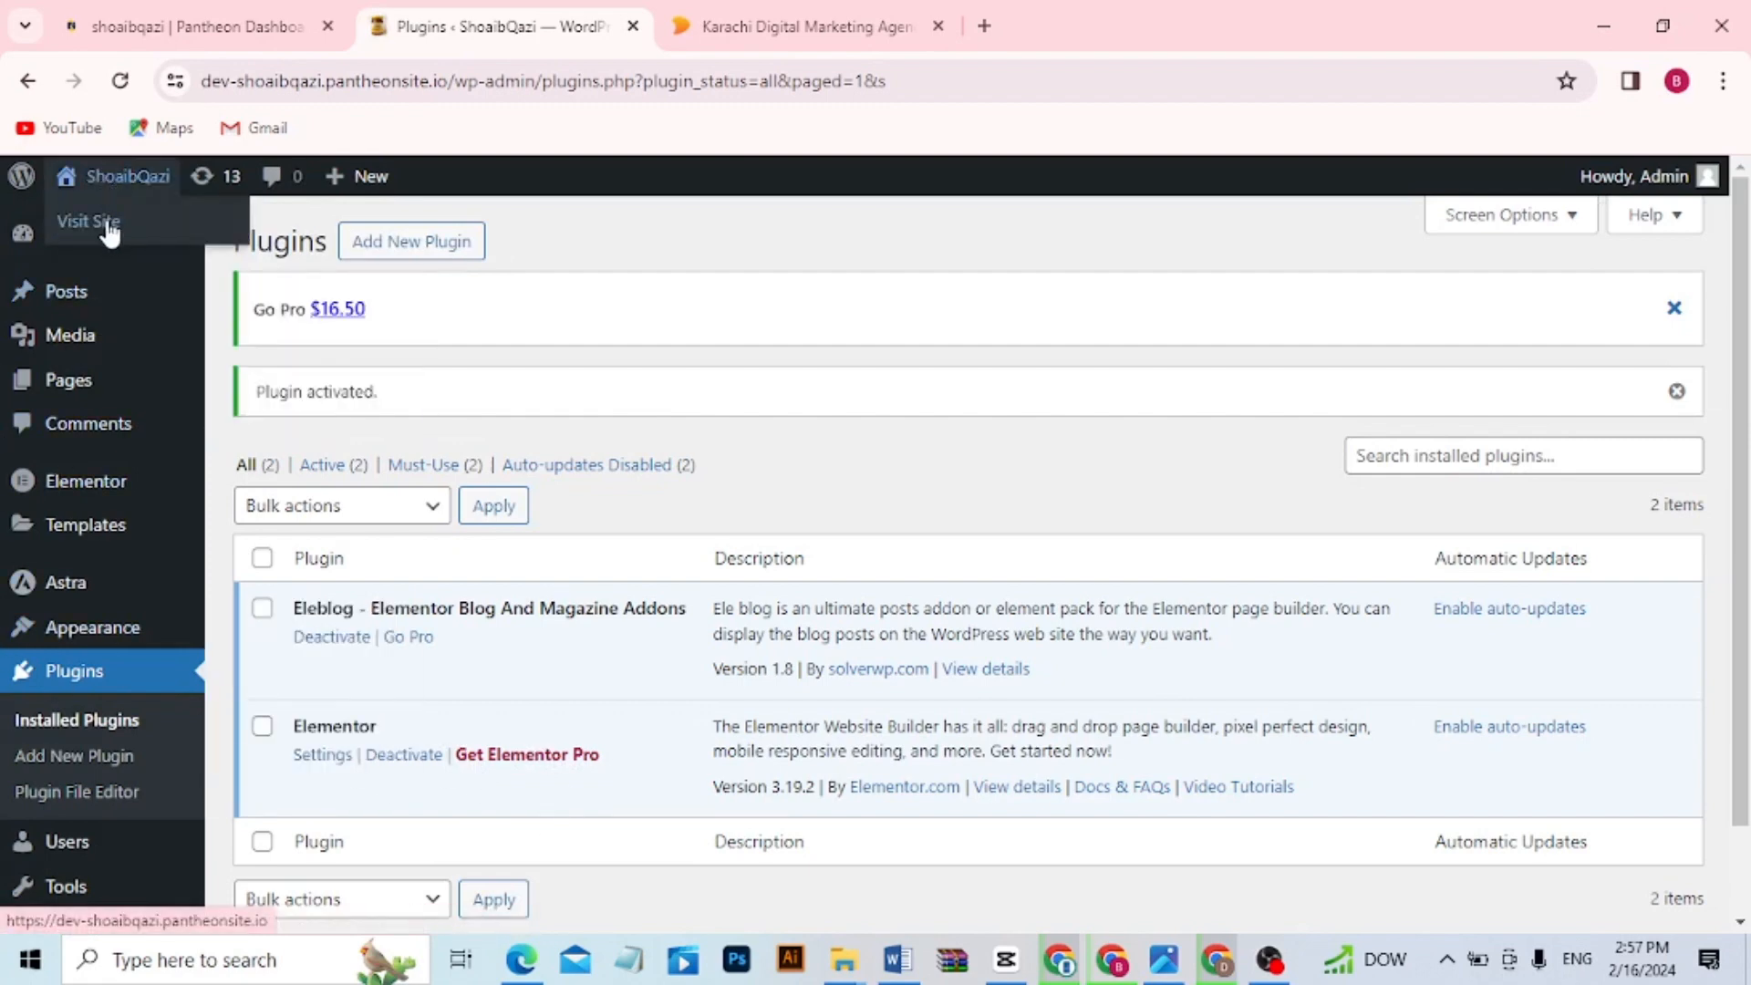
pyautogui.moveTo(96, 379)
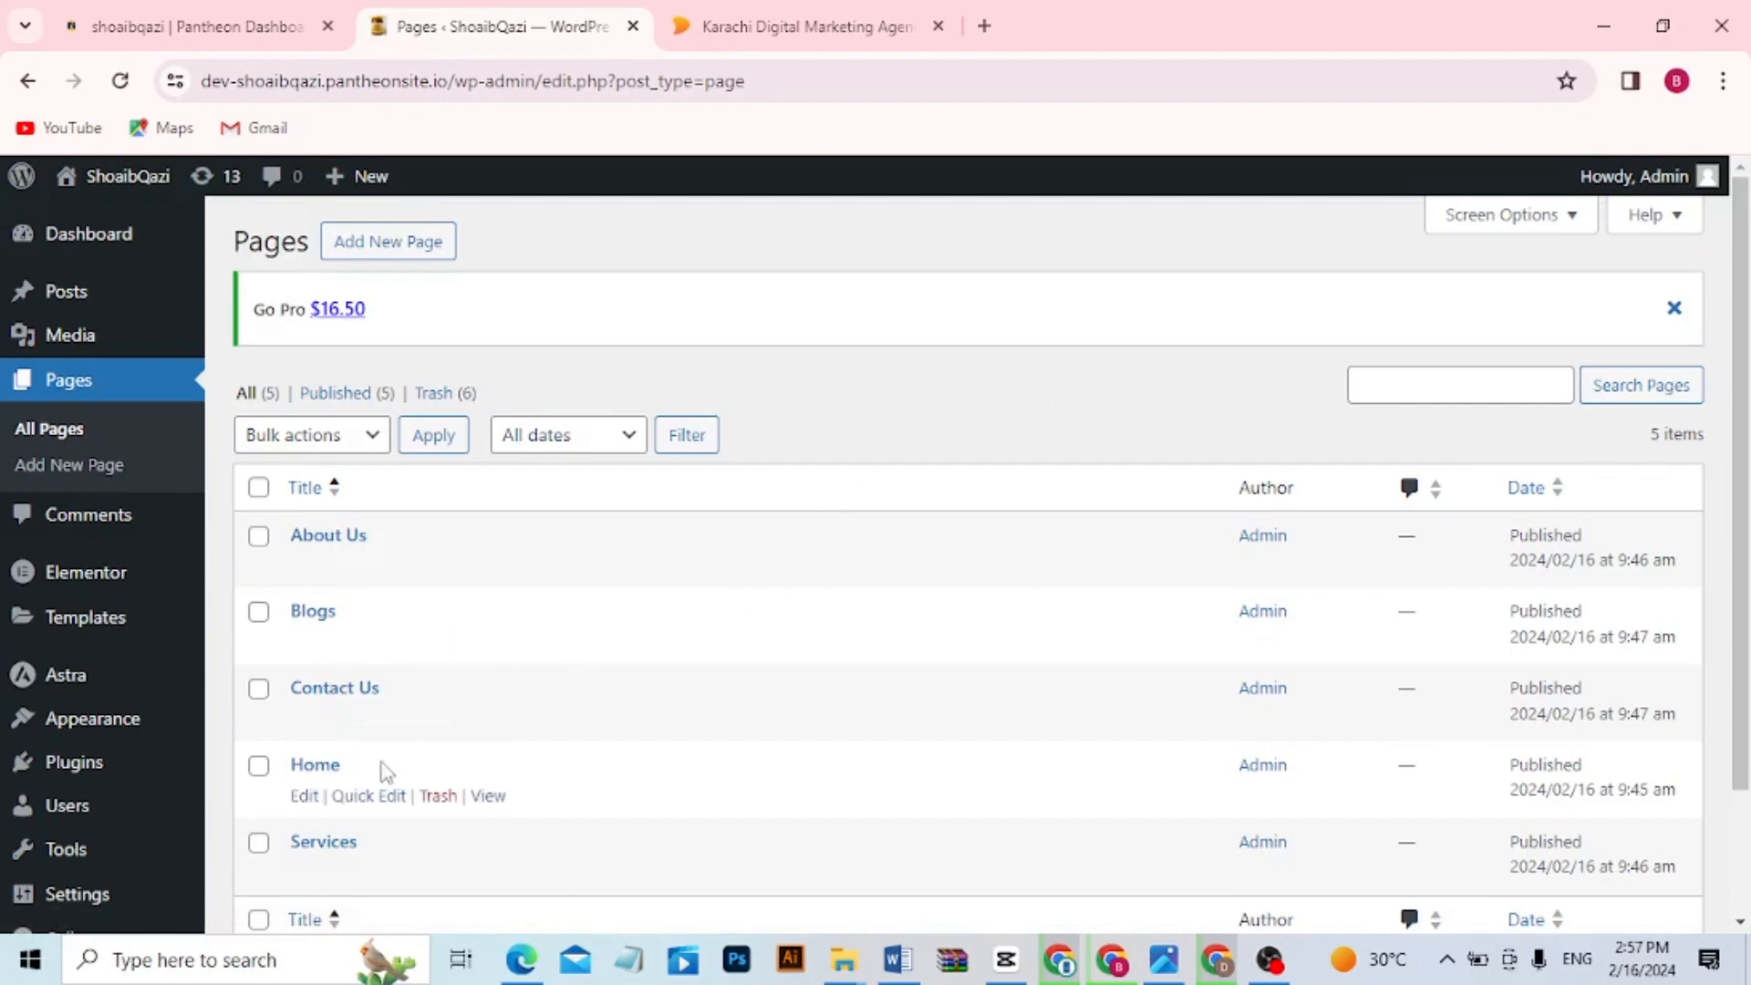
pyautogui.click(306, 798)
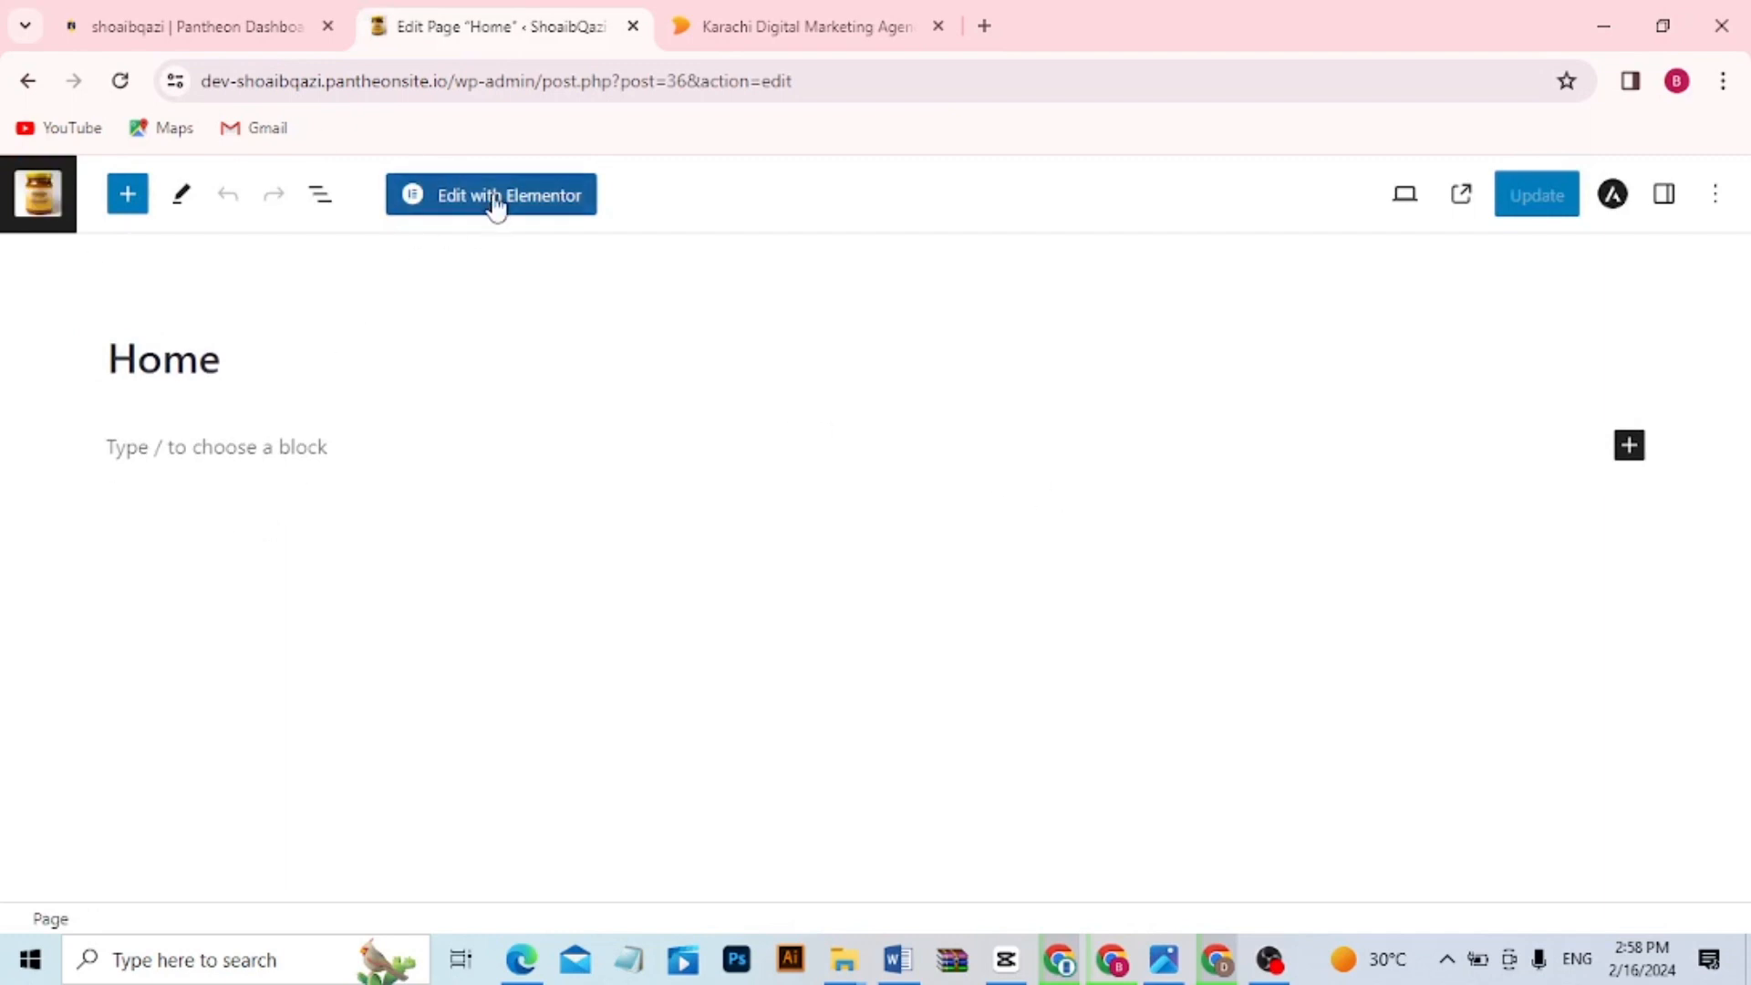
pyautogui.click(472, 215)
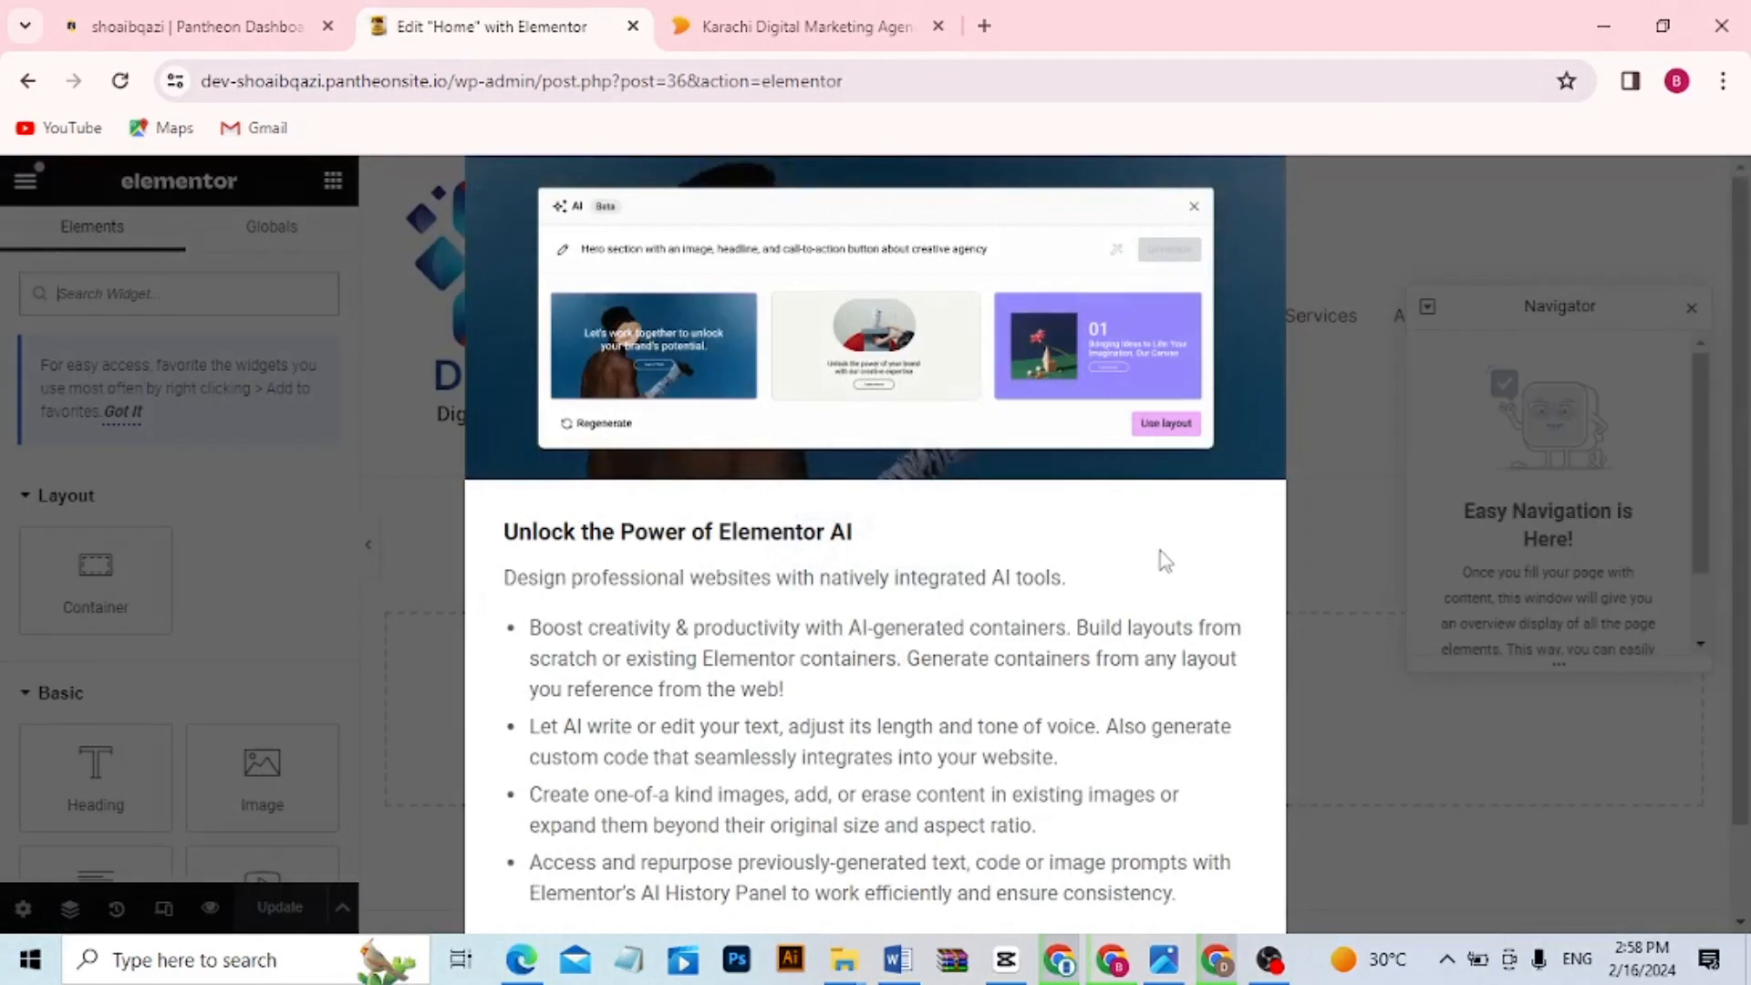
# Dismiss the Elementor AI notification covering the Home page editor
pyautogui.hotkey('ctrl', '-')
pyautogui.hotkey('ctrl', '-')
pyautogui.hotkey('ctrl', '-')
pyautogui.hotkey('ctrl', '-')
pyautogui.hotkey('ctrl', '-')
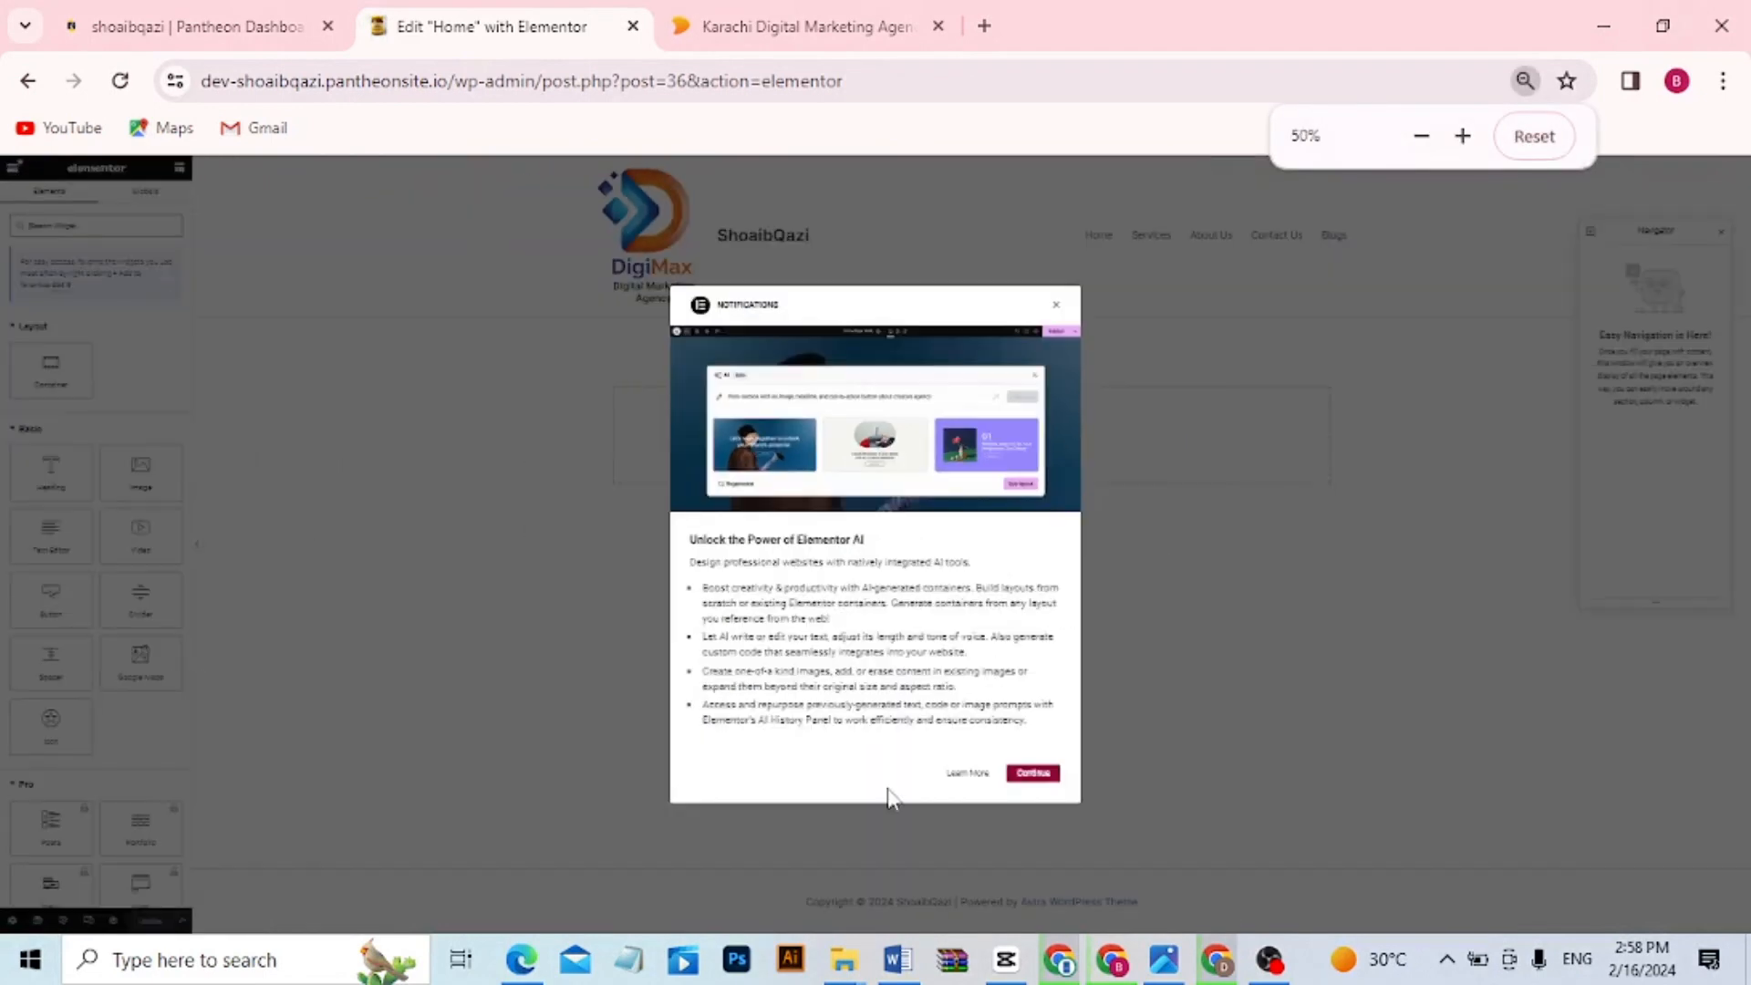
pyautogui.click(1033, 773)
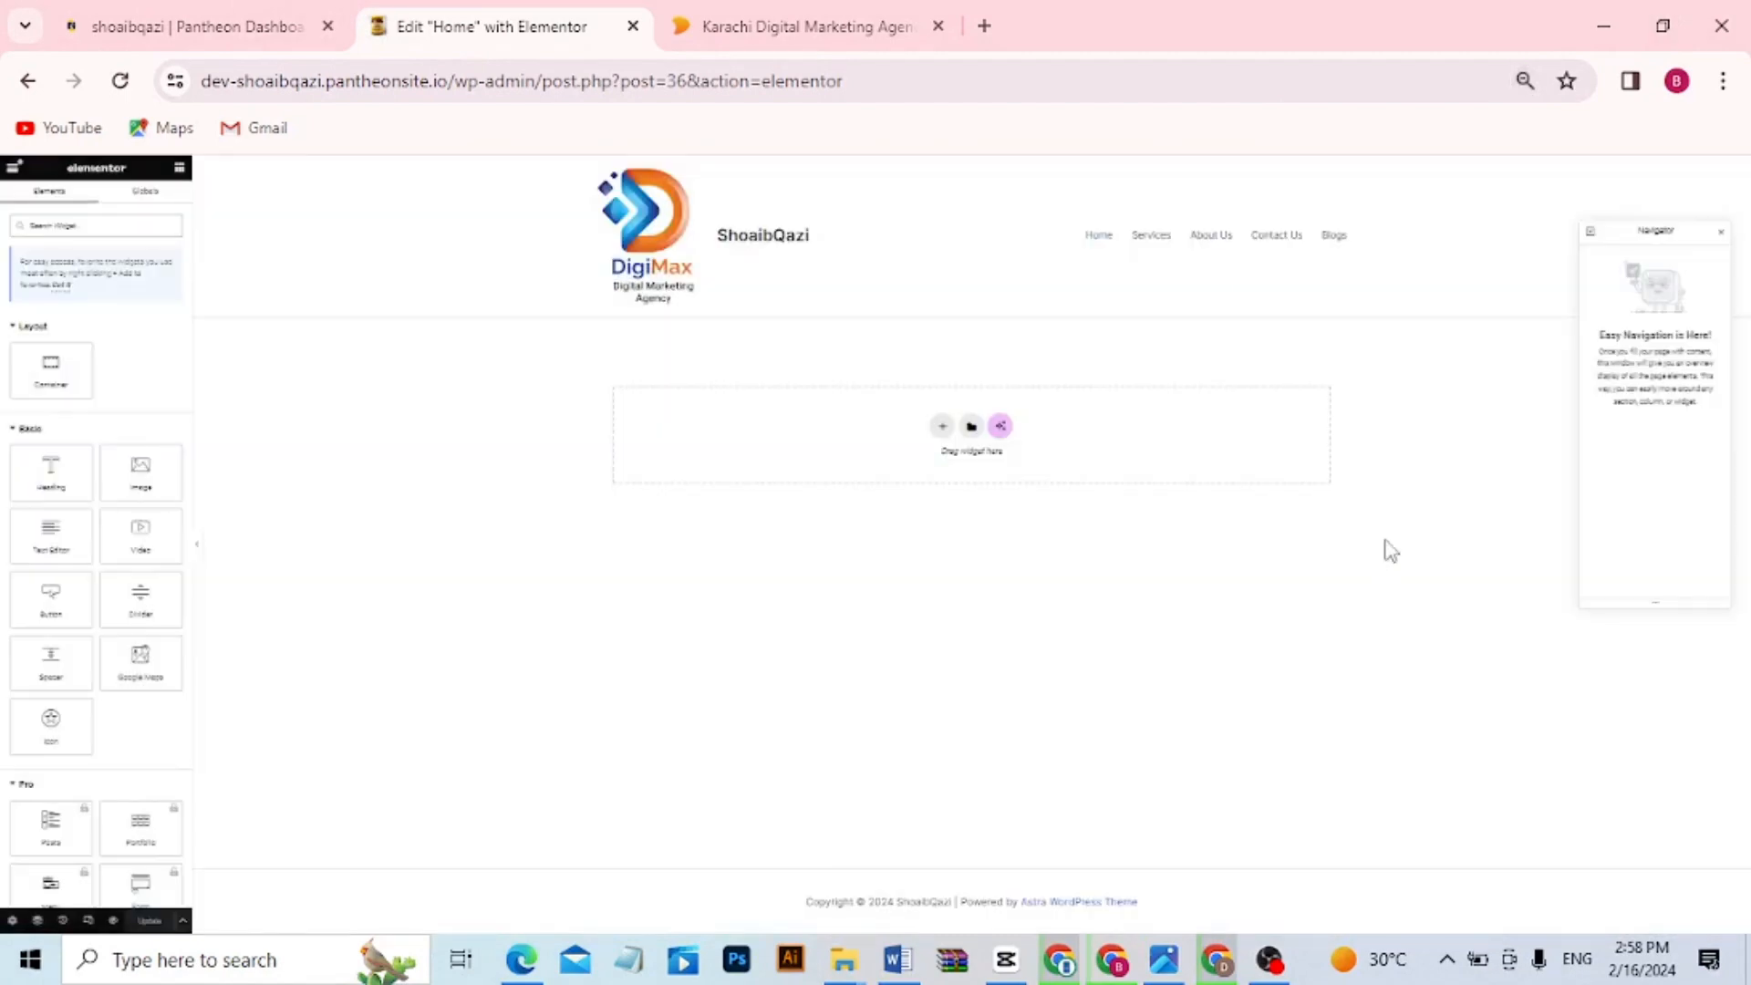
# Restore the browser zoom to normal size and leave Site Settings to return to the widget list
pyautogui.hotkey('ctrl', '+')
pyautogui.hotkey('ctrl', '+')
pyautogui.hotkey('ctrl', '+')
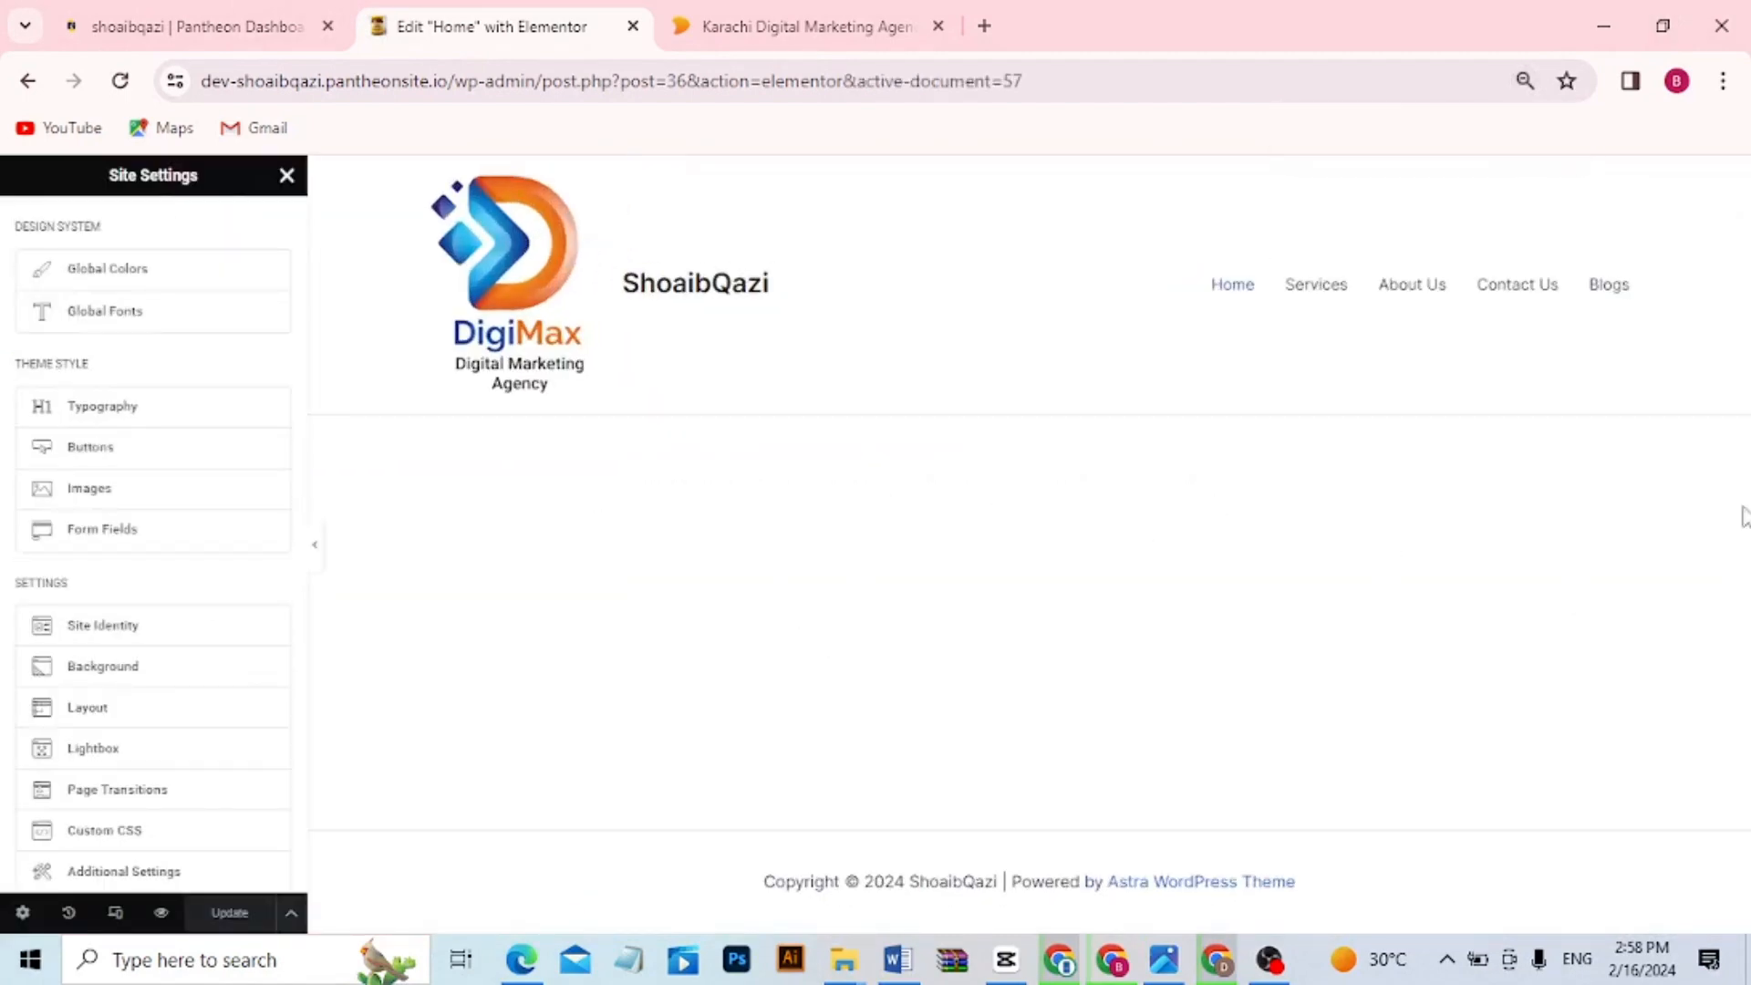
pyautogui.hotkey('ctrl', '+')
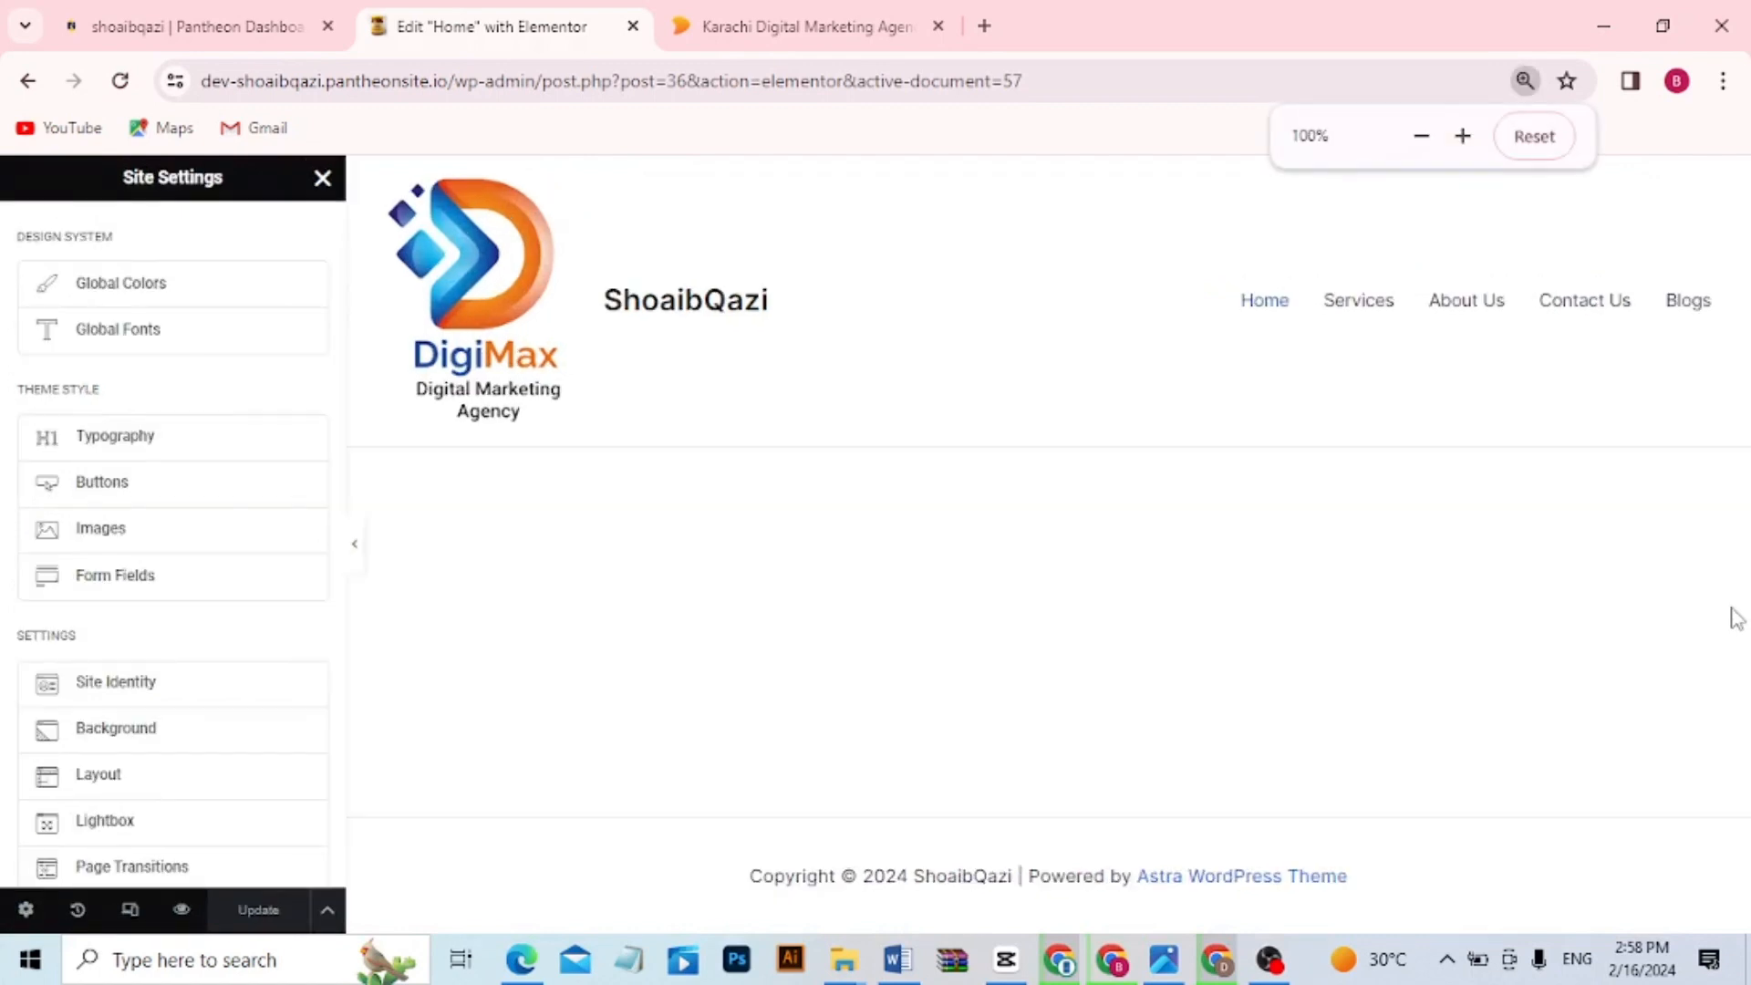
pyautogui.hotkey('ctrl', '+')
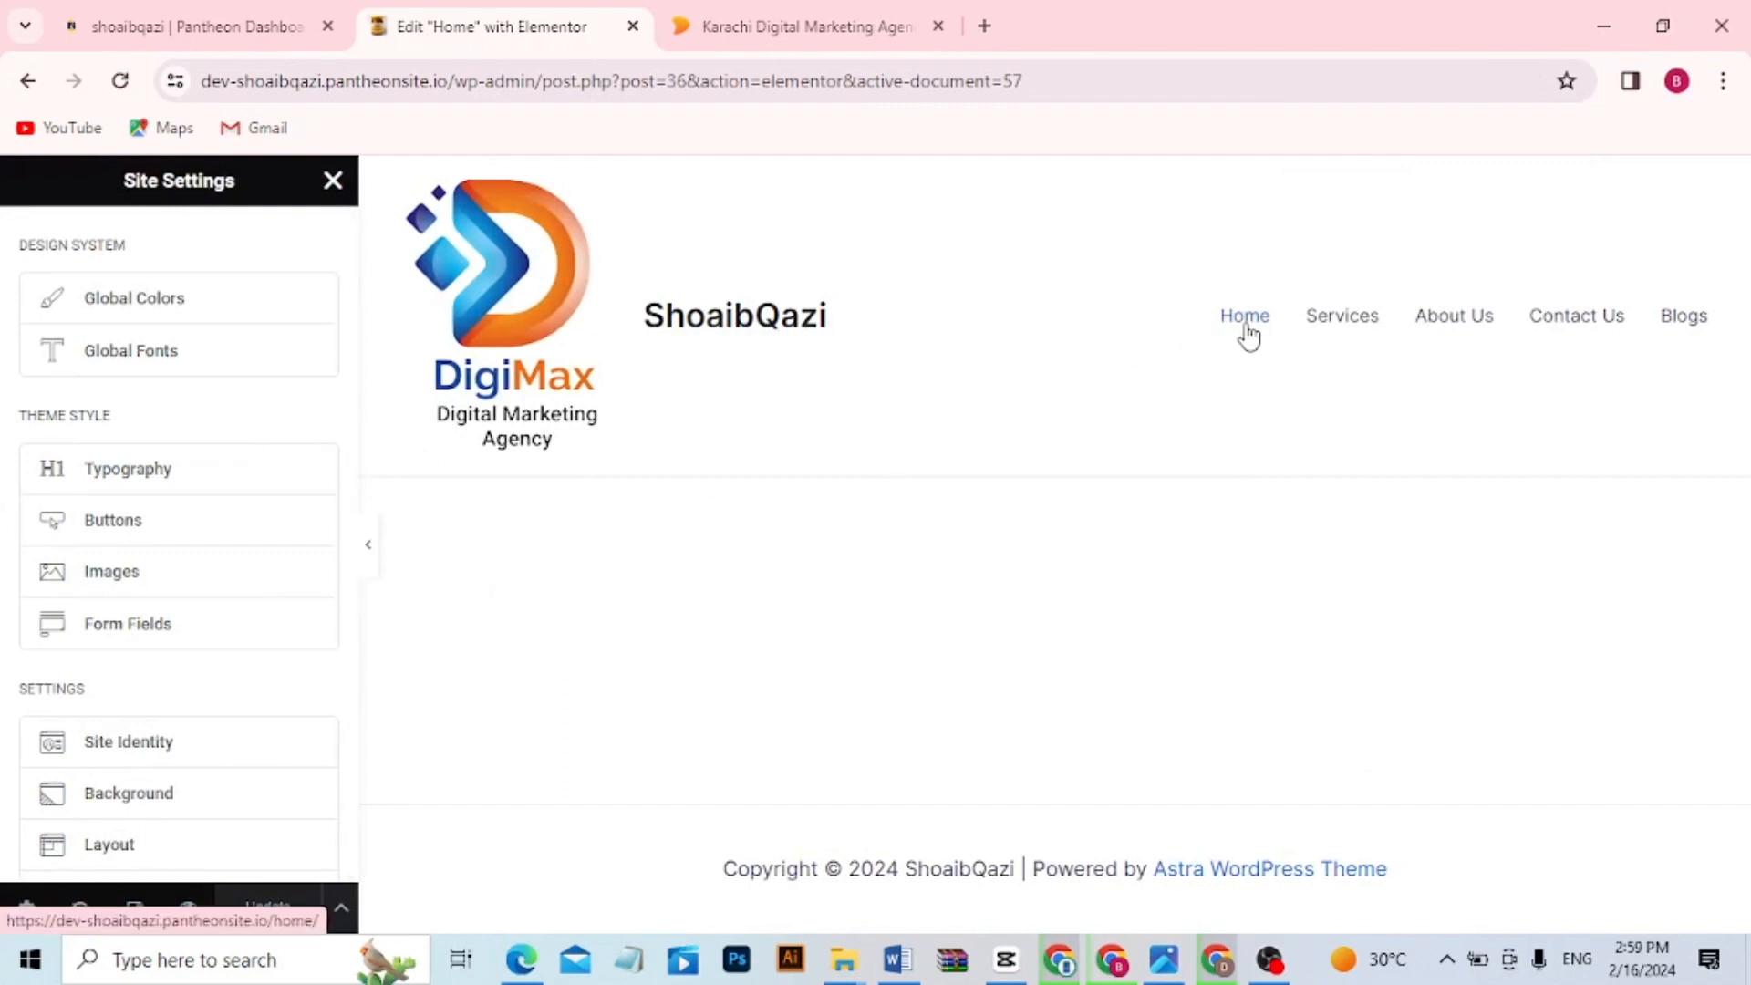
pyautogui.click(334, 181)
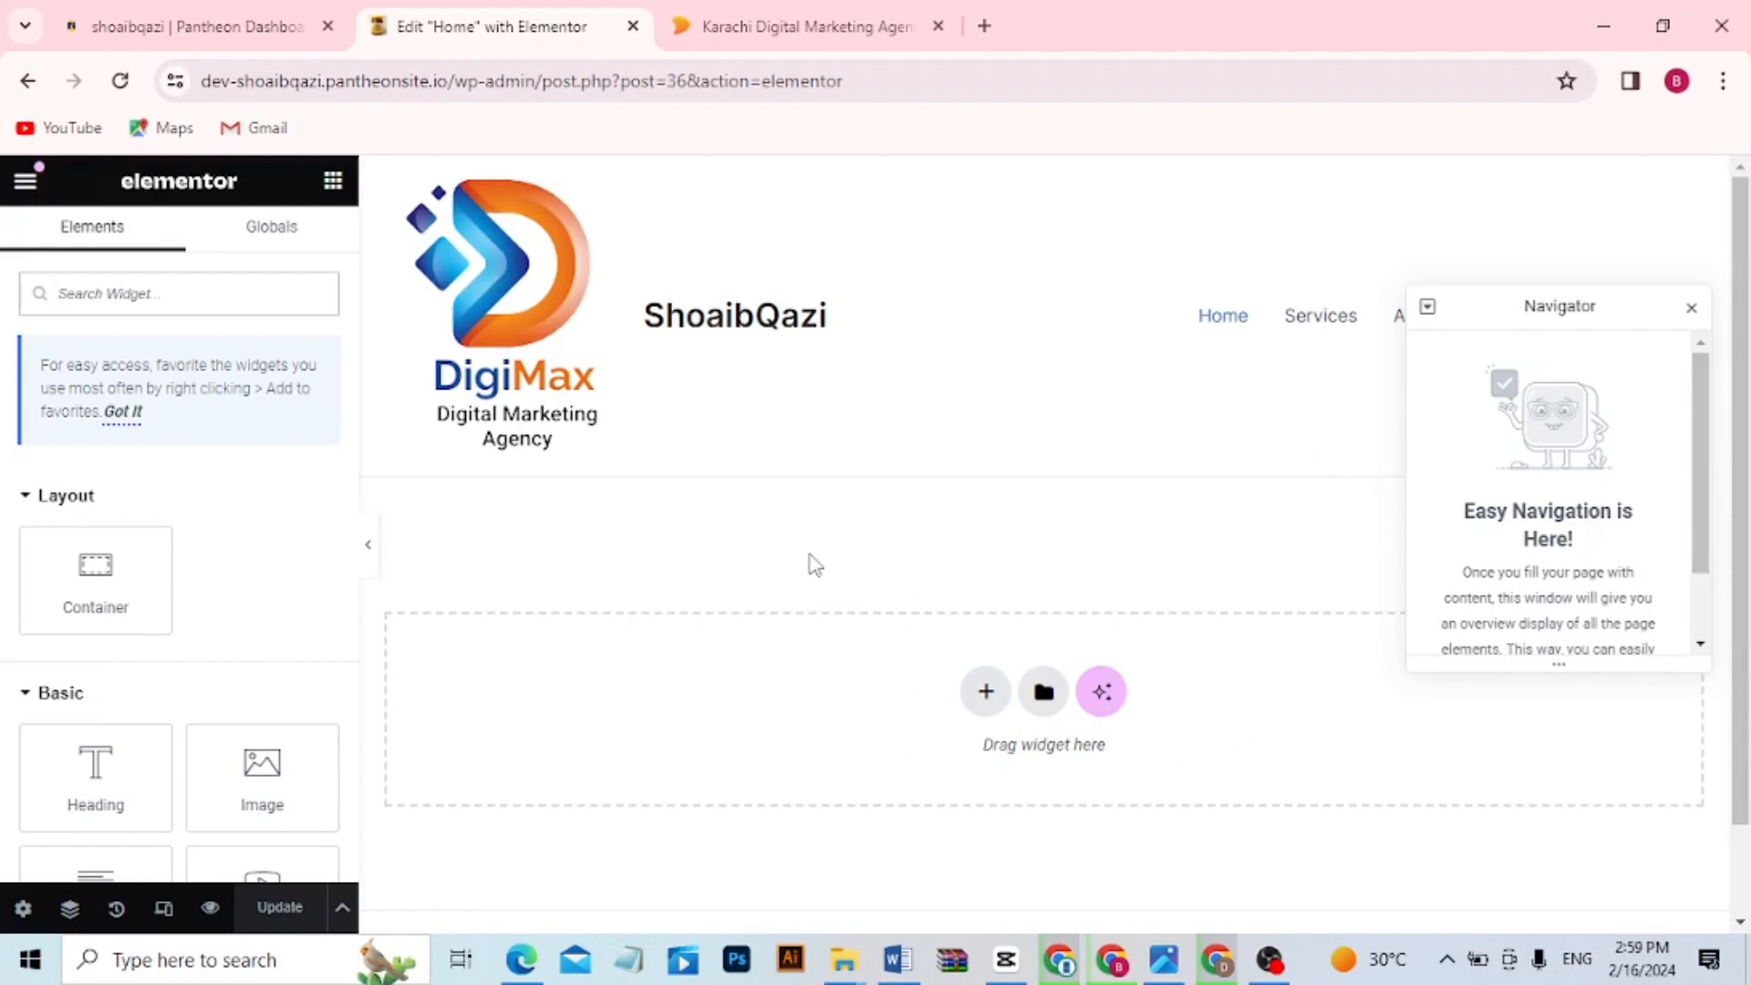
# Check the hero of the kdmagency.com reference site, then add a container with two equal columns to the Home page and close the Navigator
pyautogui.click(788, 37)
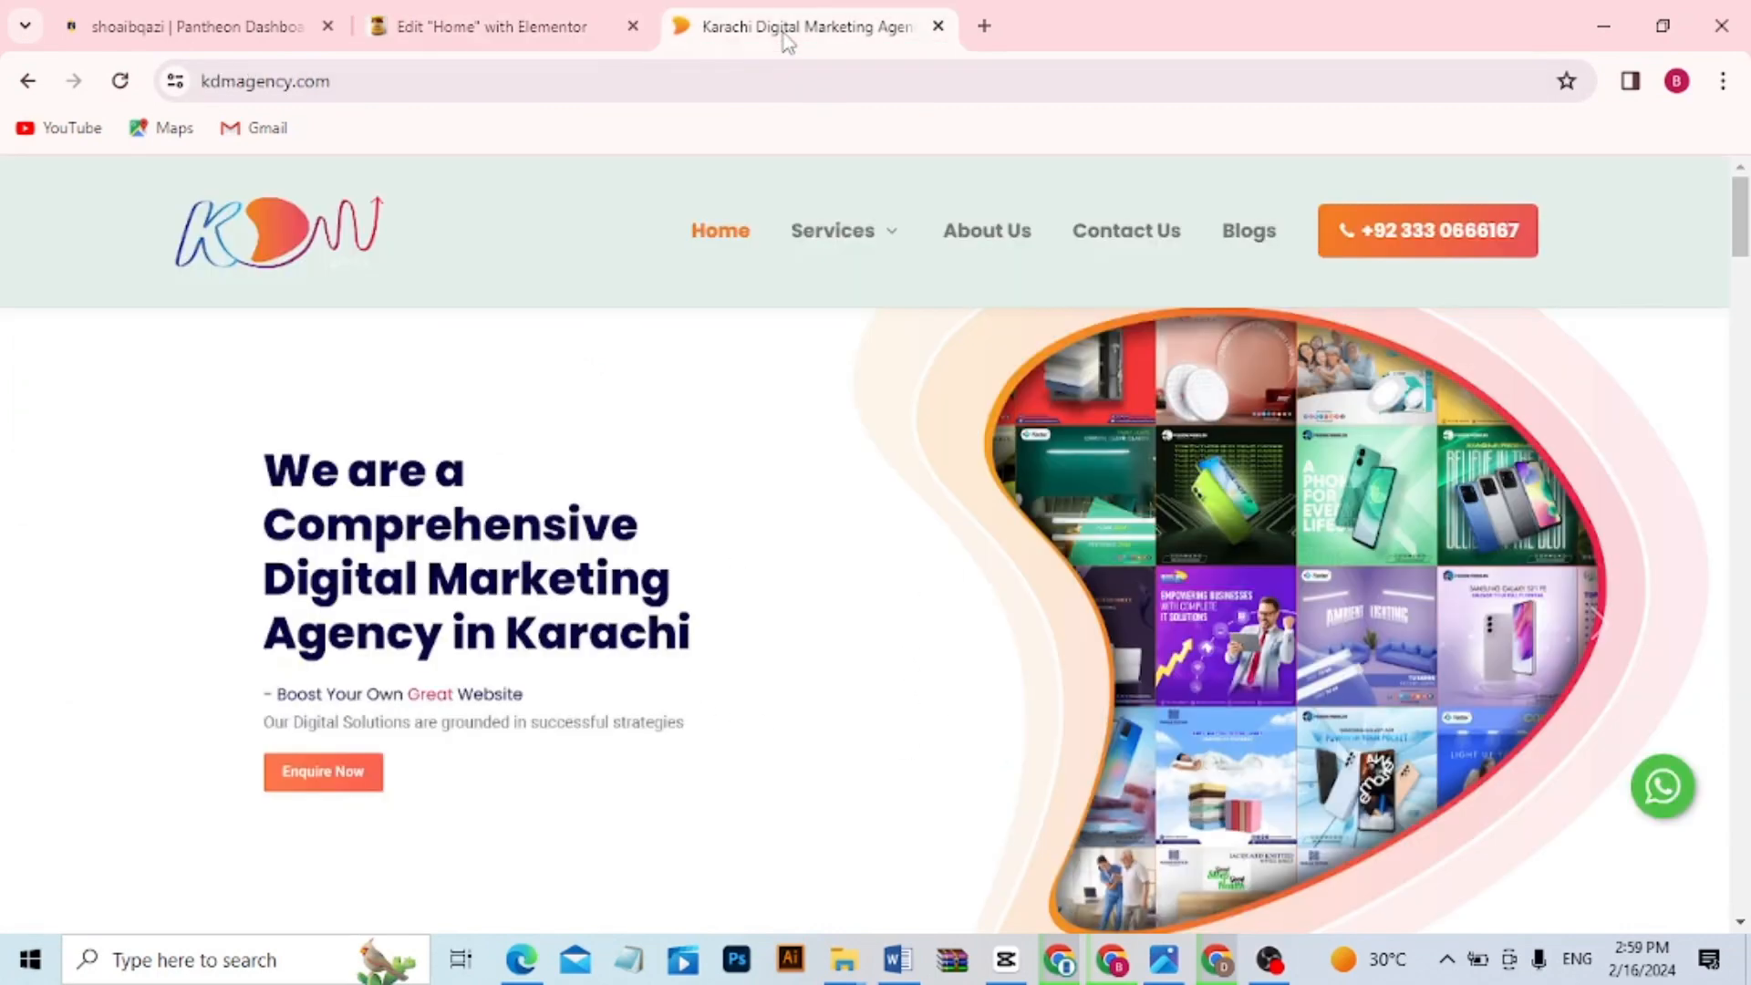
pyautogui.click(527, 21)
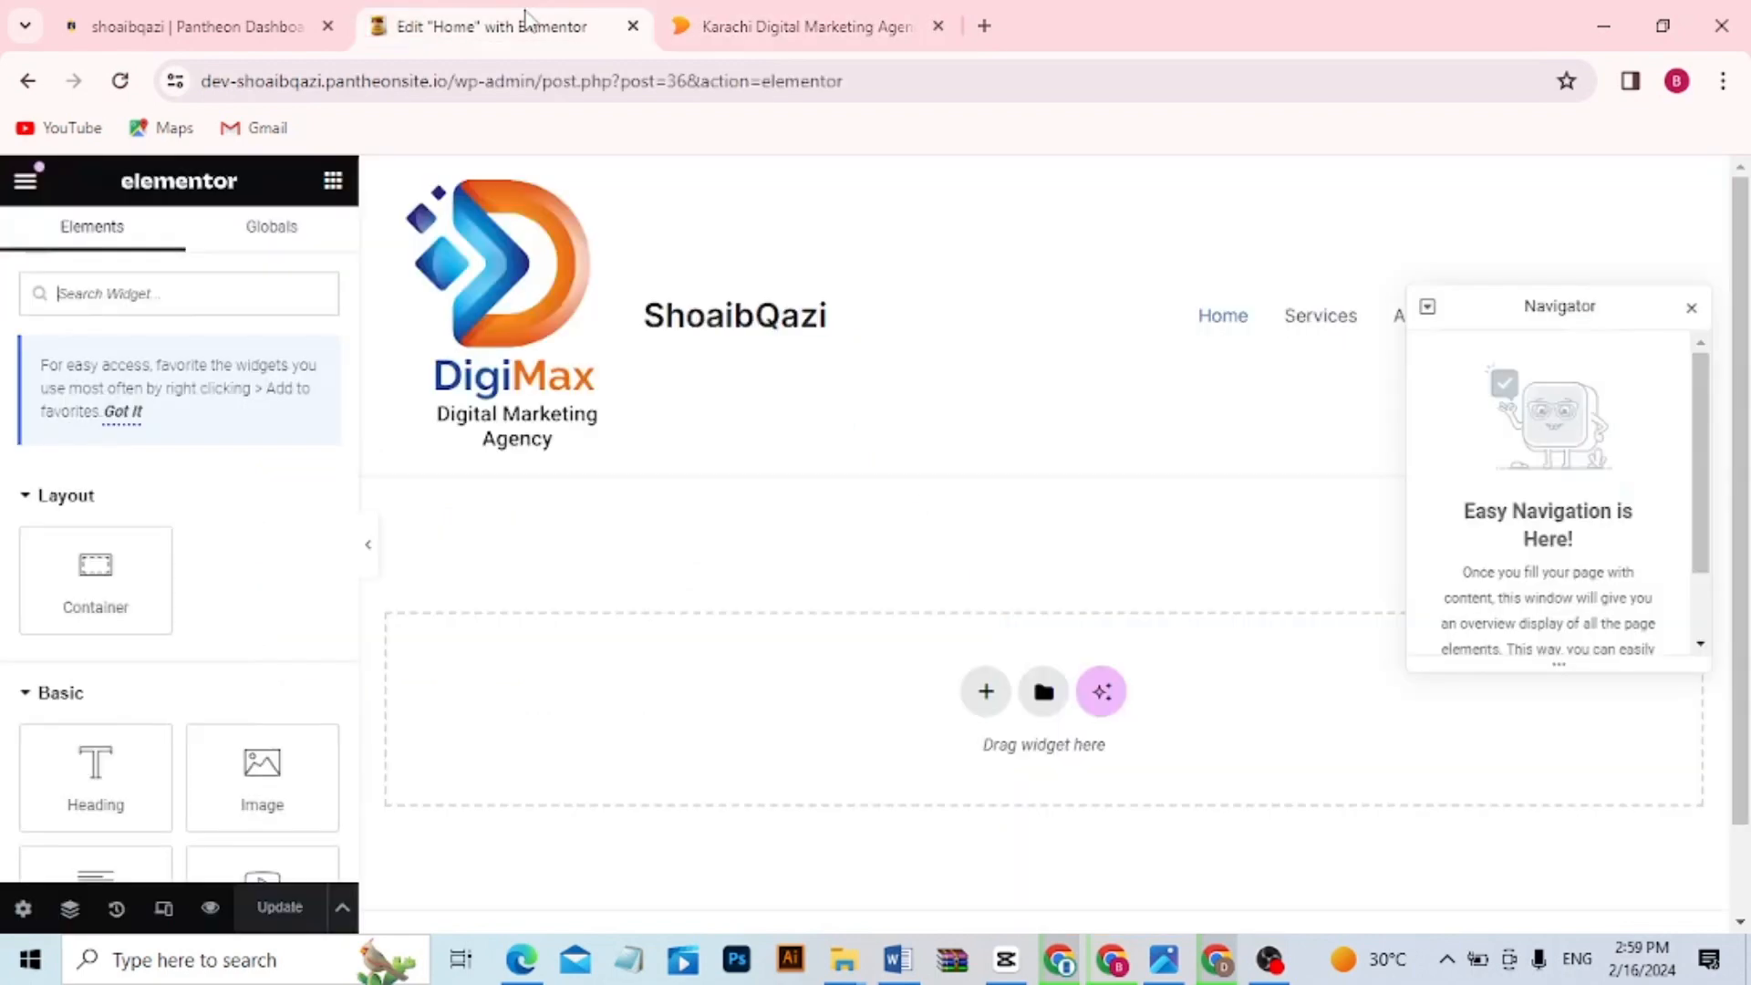
pyautogui.click(986, 695)
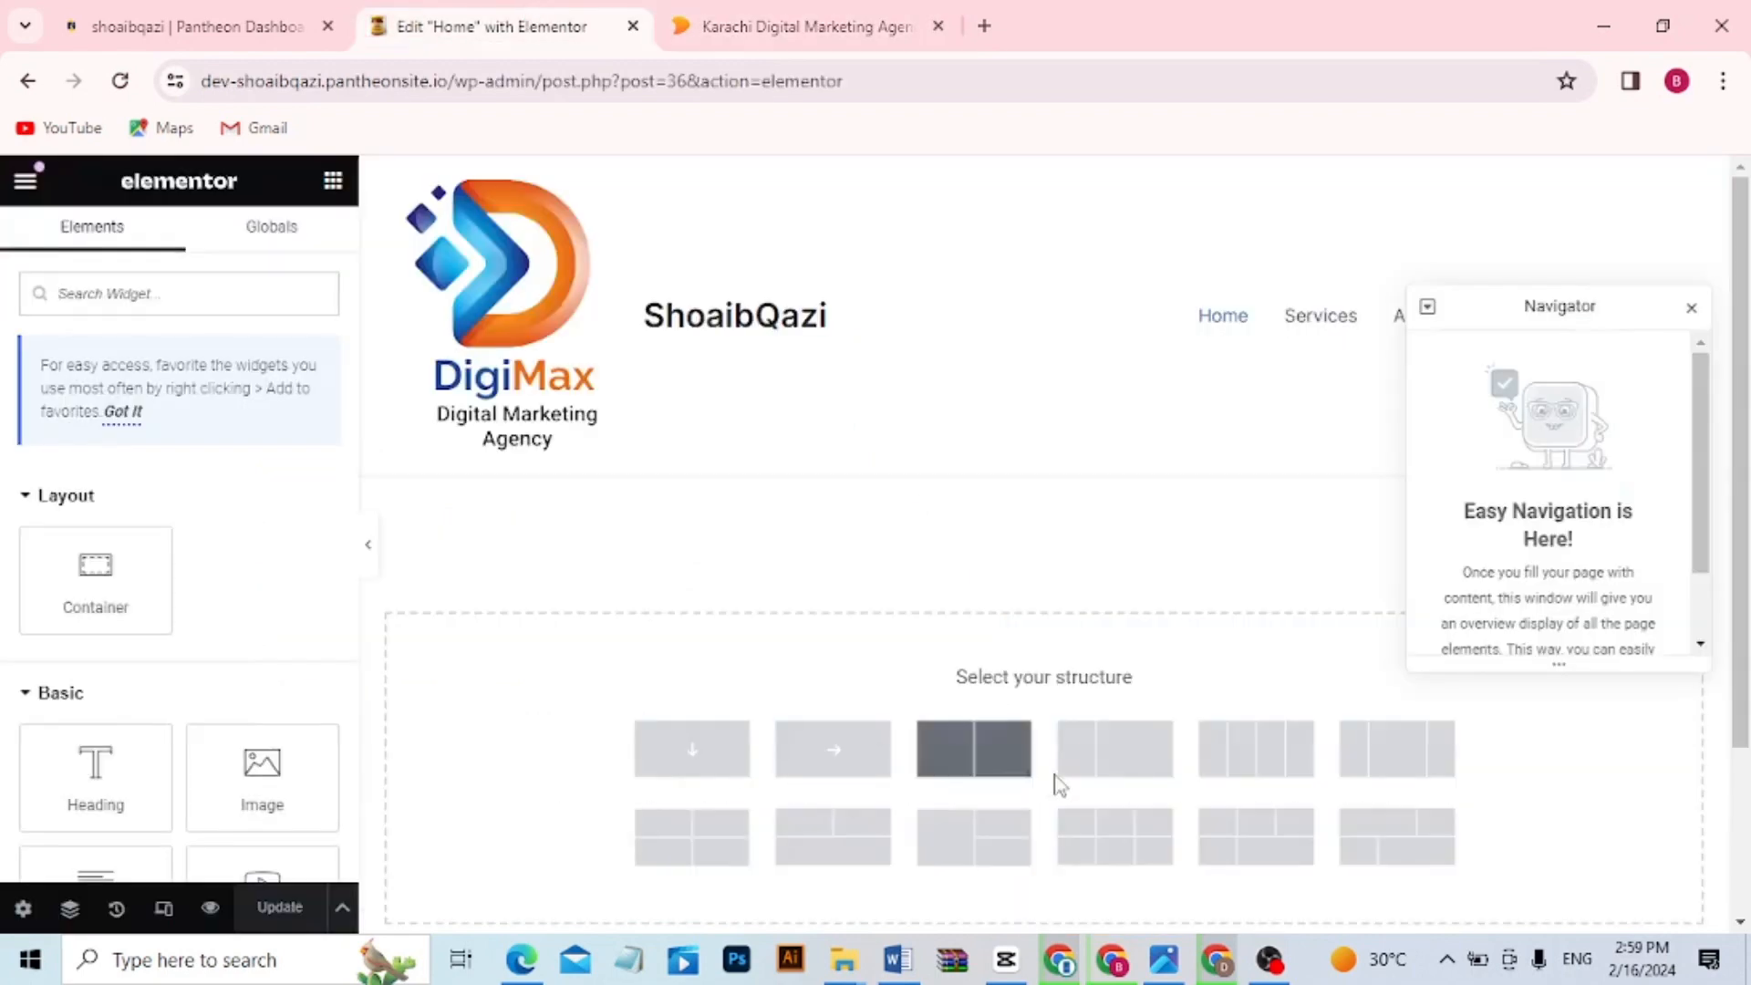
pyautogui.click(975, 769)
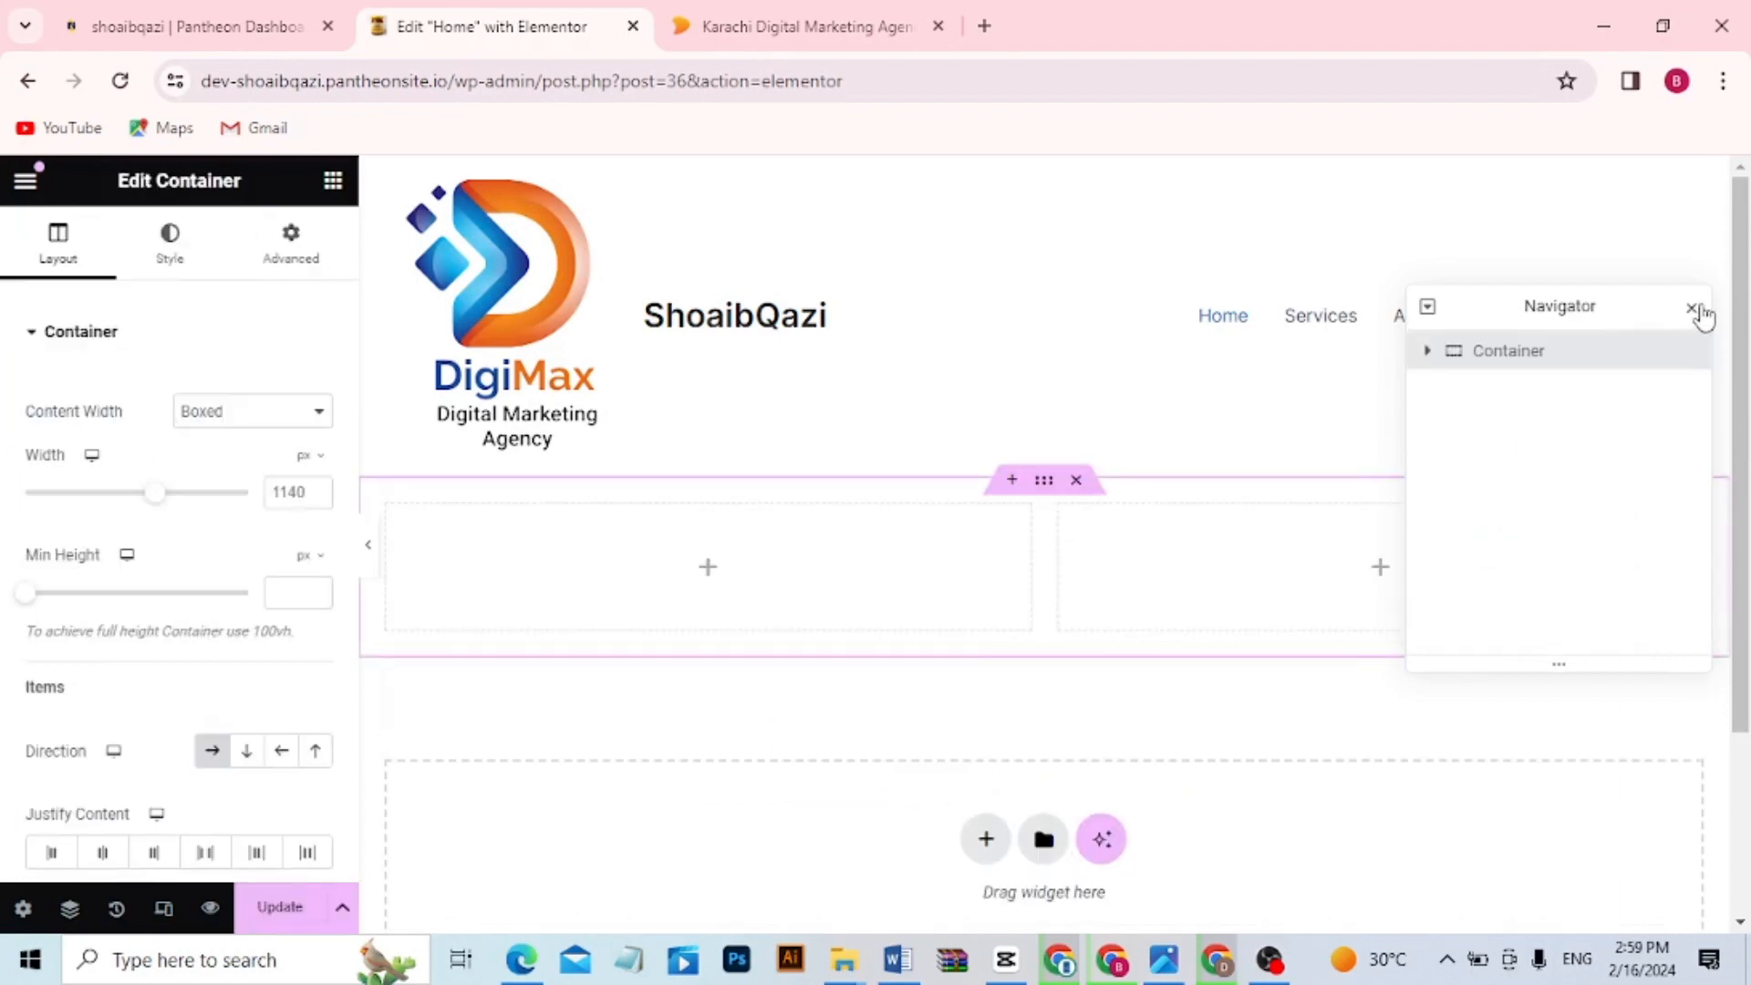
pyautogui.click(1694, 310)
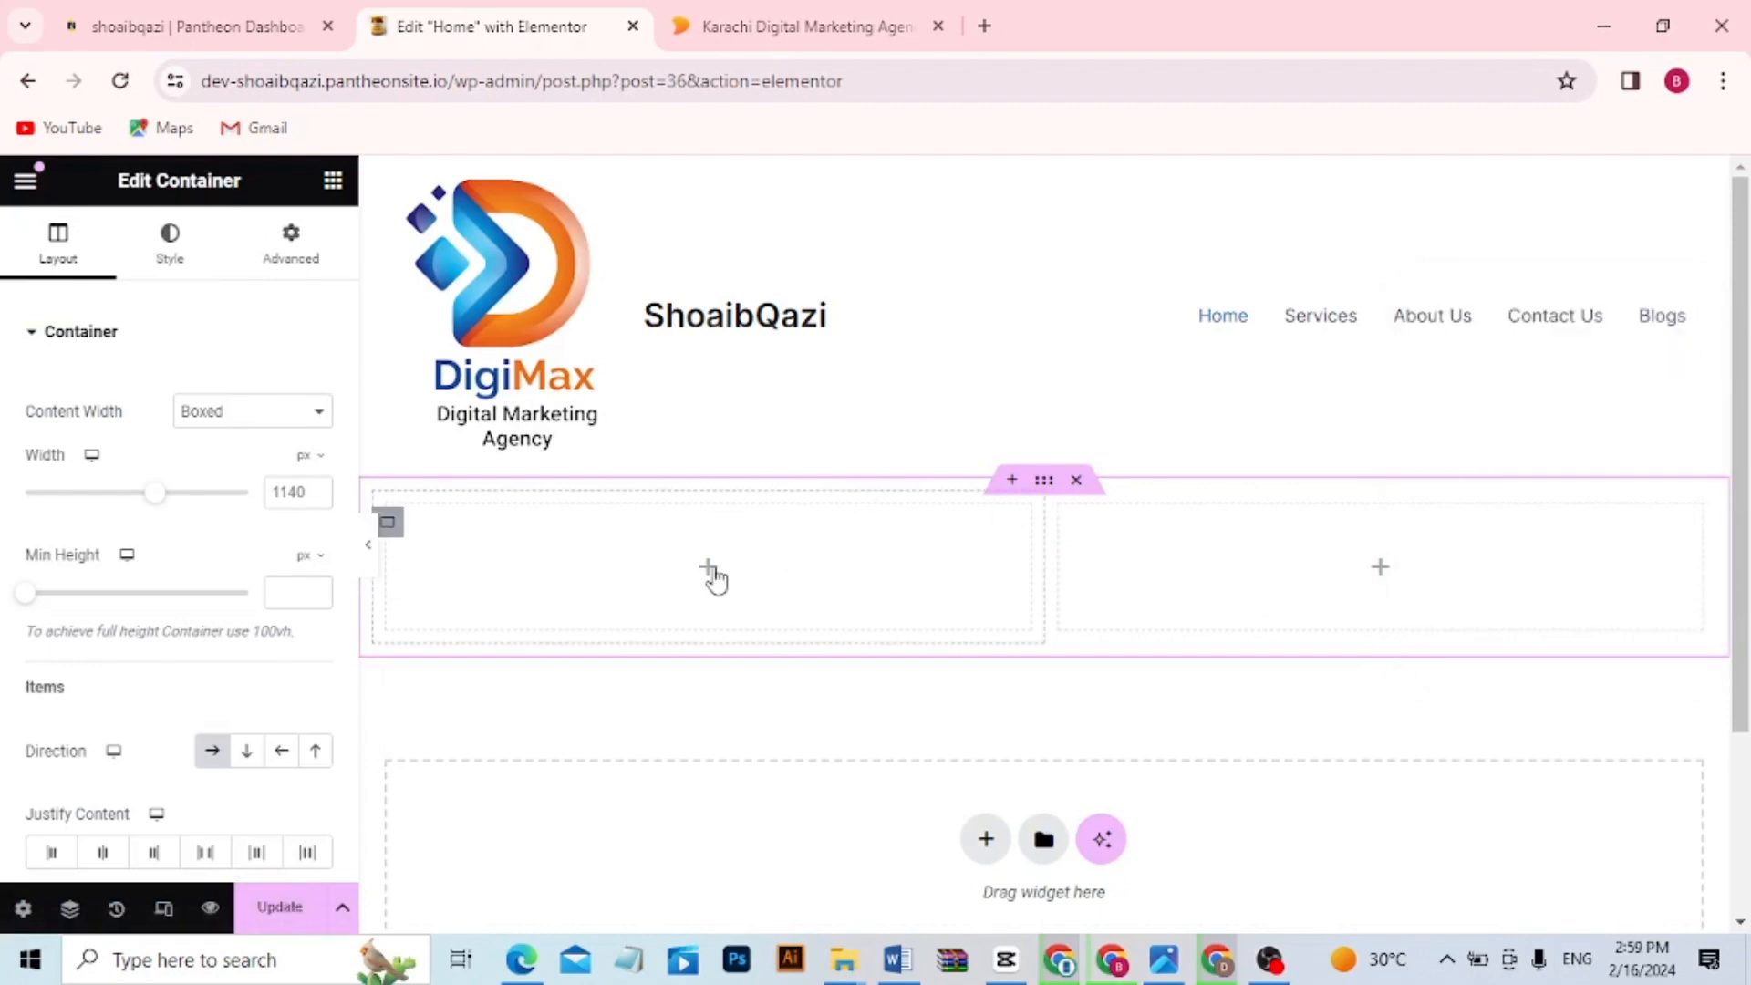
# Place a Text Editor widget in the first column of the new container
pyautogui.click(711, 573)
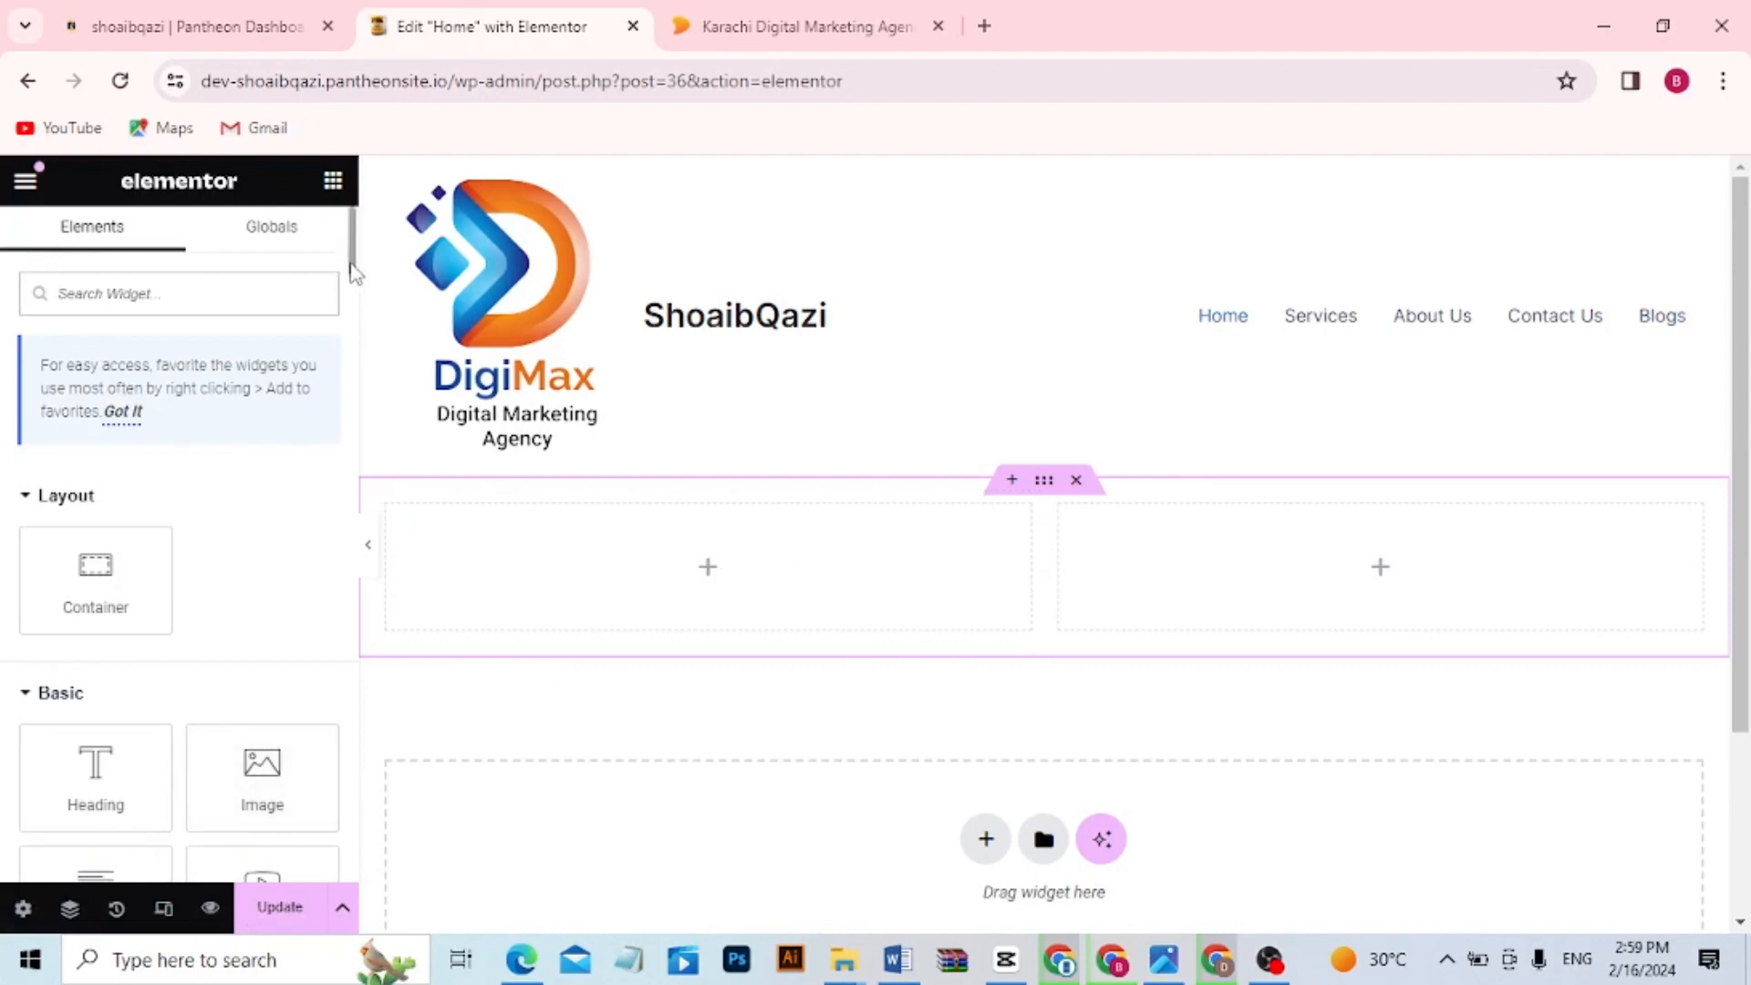
pyautogui.scroll(-4, 354, 271)
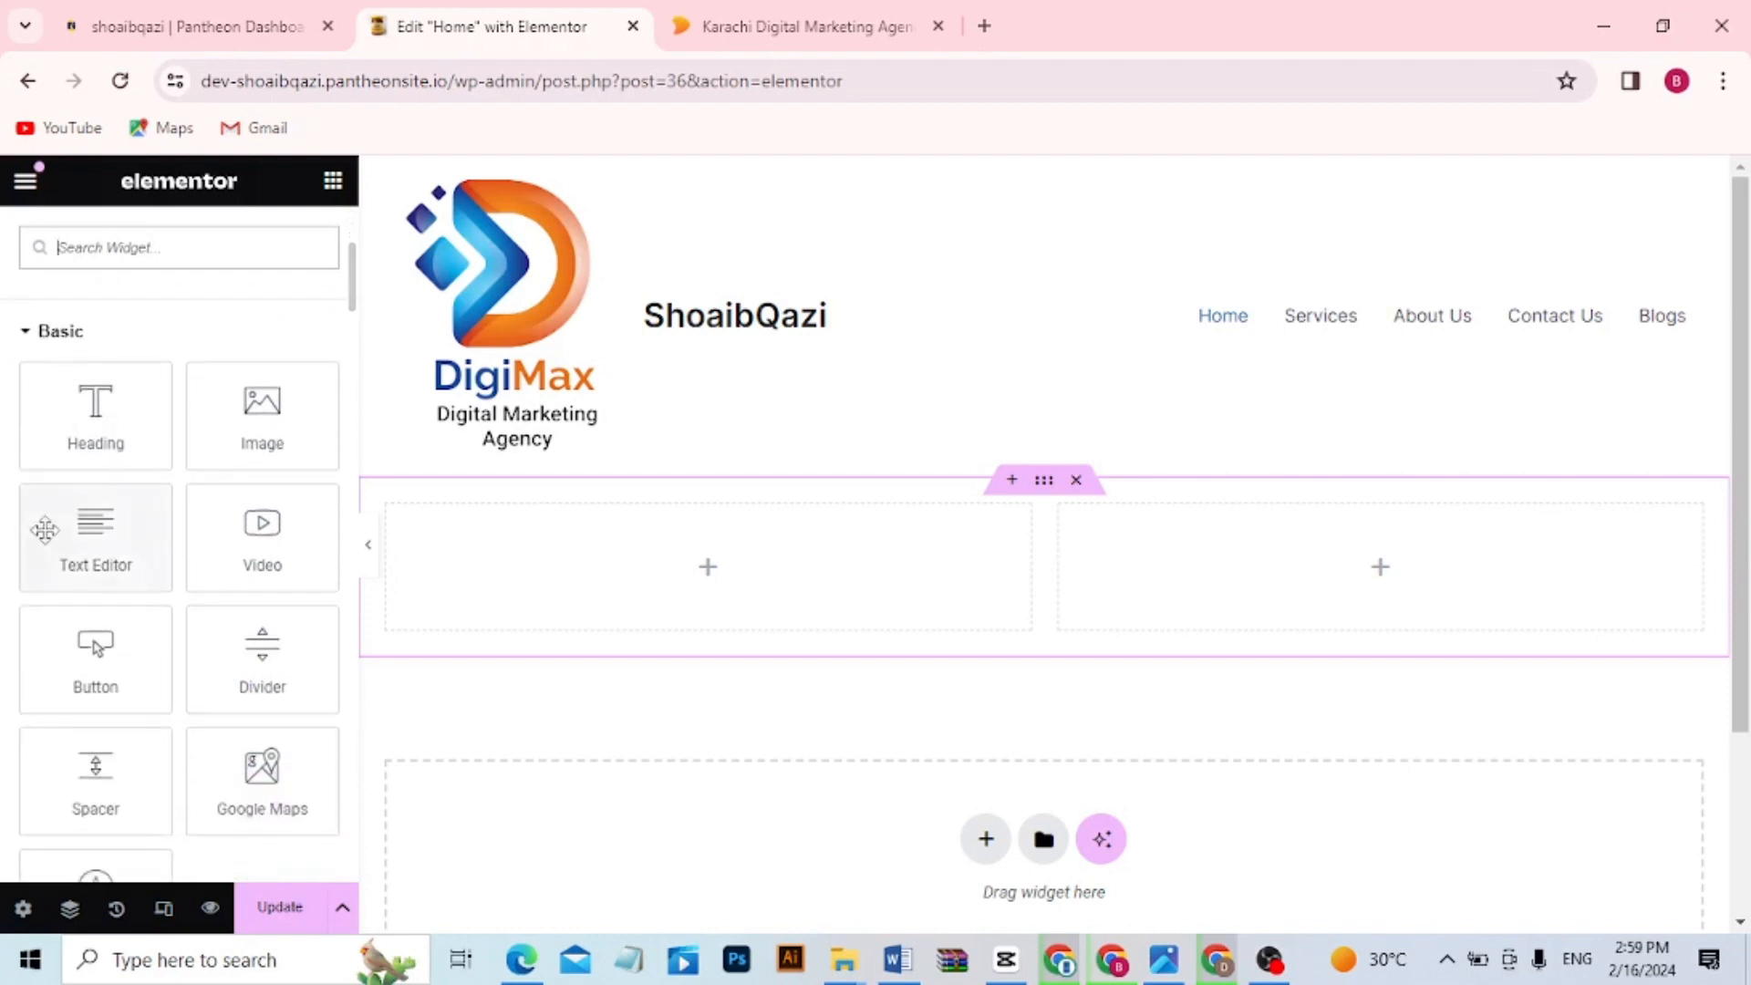
pyautogui.moveTo(74, 537); pyautogui.dragTo(633, 567)
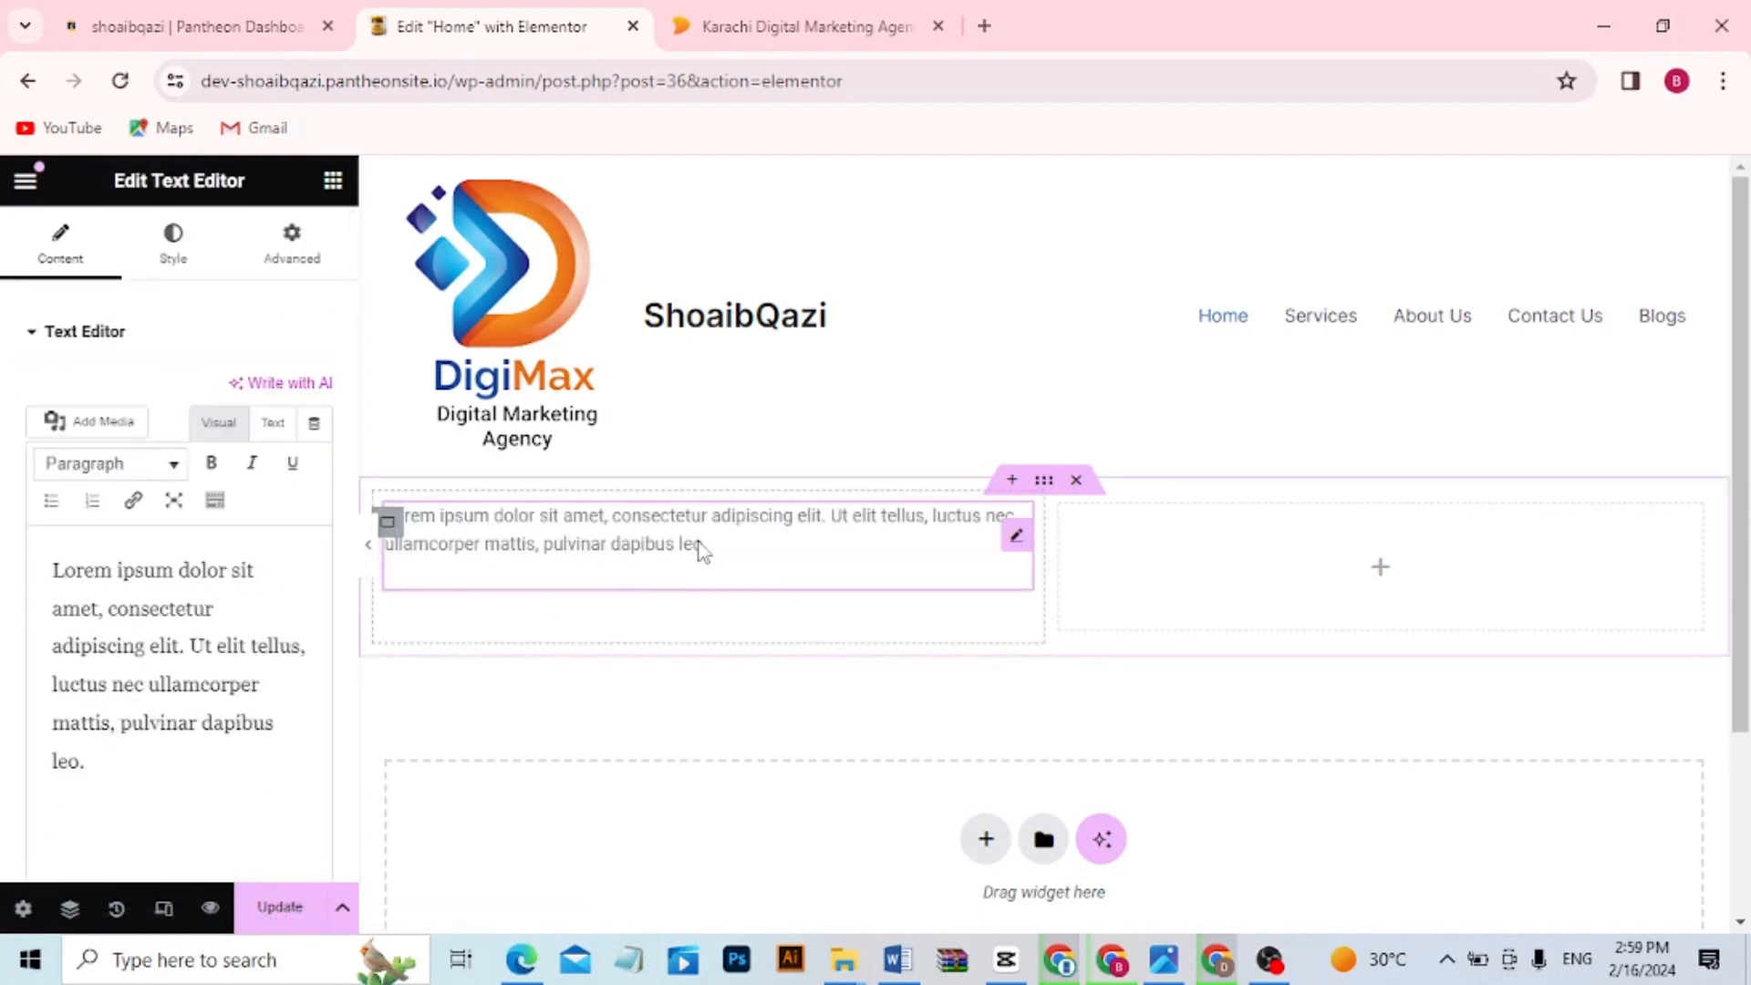
# Replace the placeholder text with "The Best Digital Marketing Agency In Karachi" and make it bold
pyautogui.moveTo(118, 776); pyautogui.dragTo(31, 576)
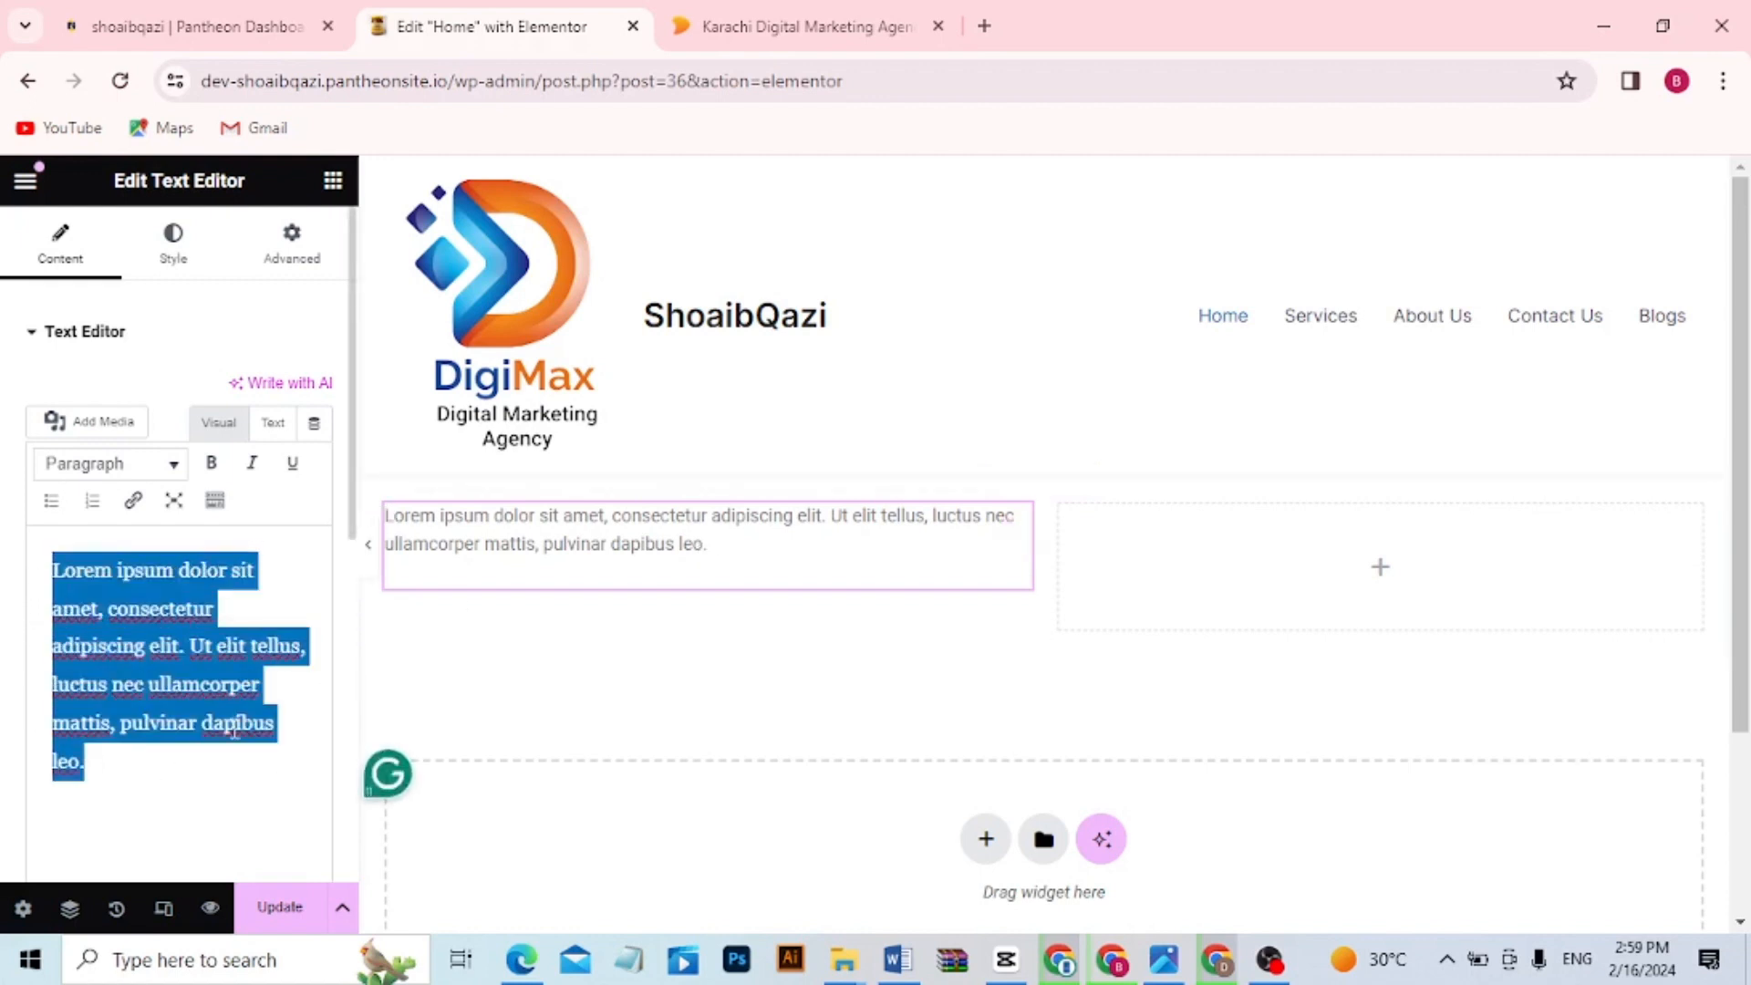
pyautogui.press('BackSpace')
pyautogui.write('The Best')
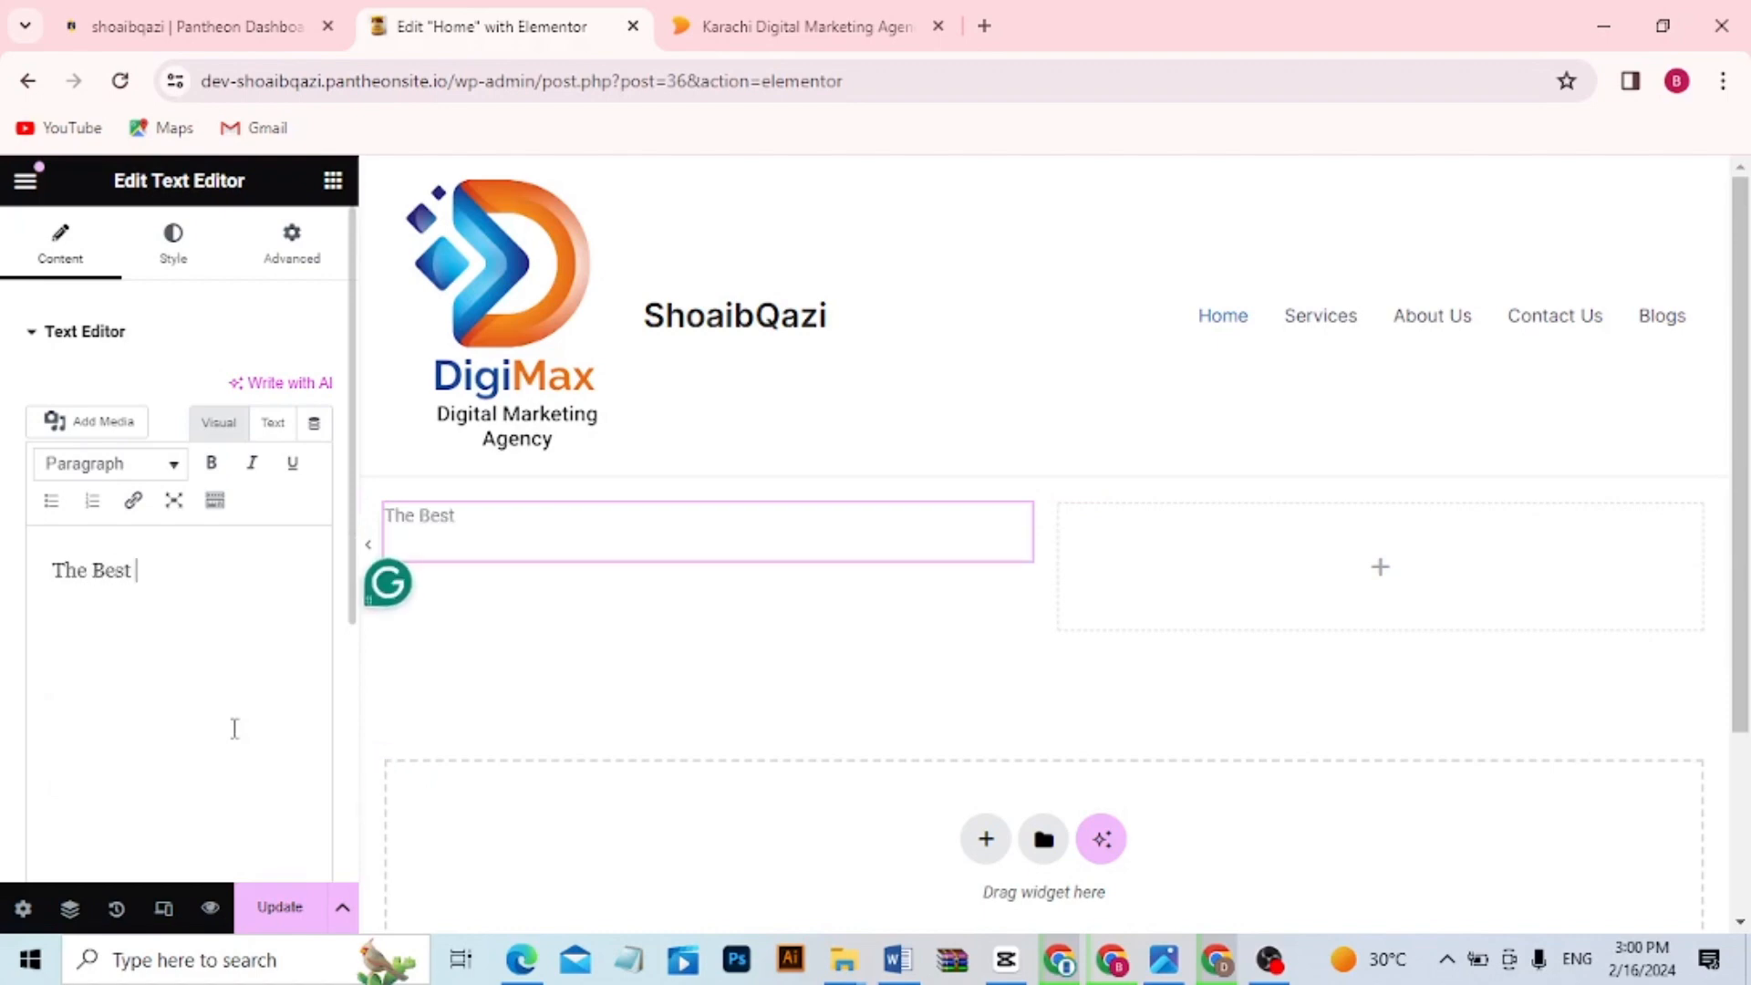
pyautogui.write(' Digital Marketing Agency In Karachi')
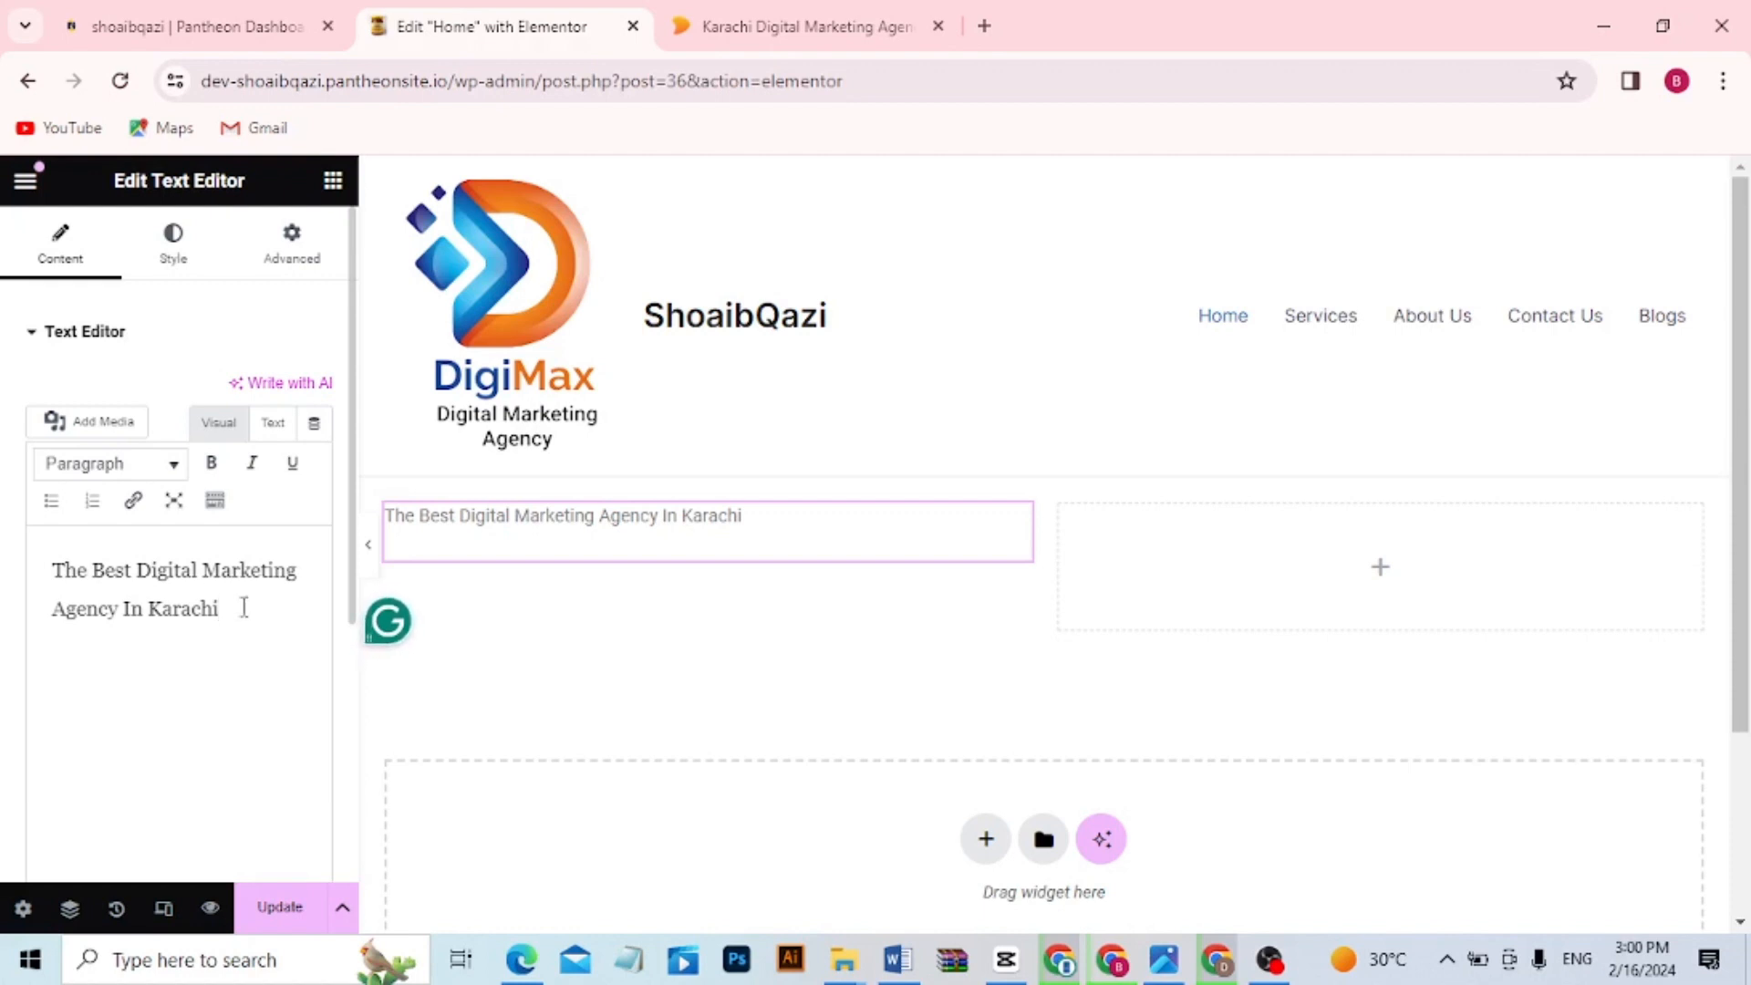
pyautogui.moveTo(245, 610); pyautogui.dragTo(24, 562)
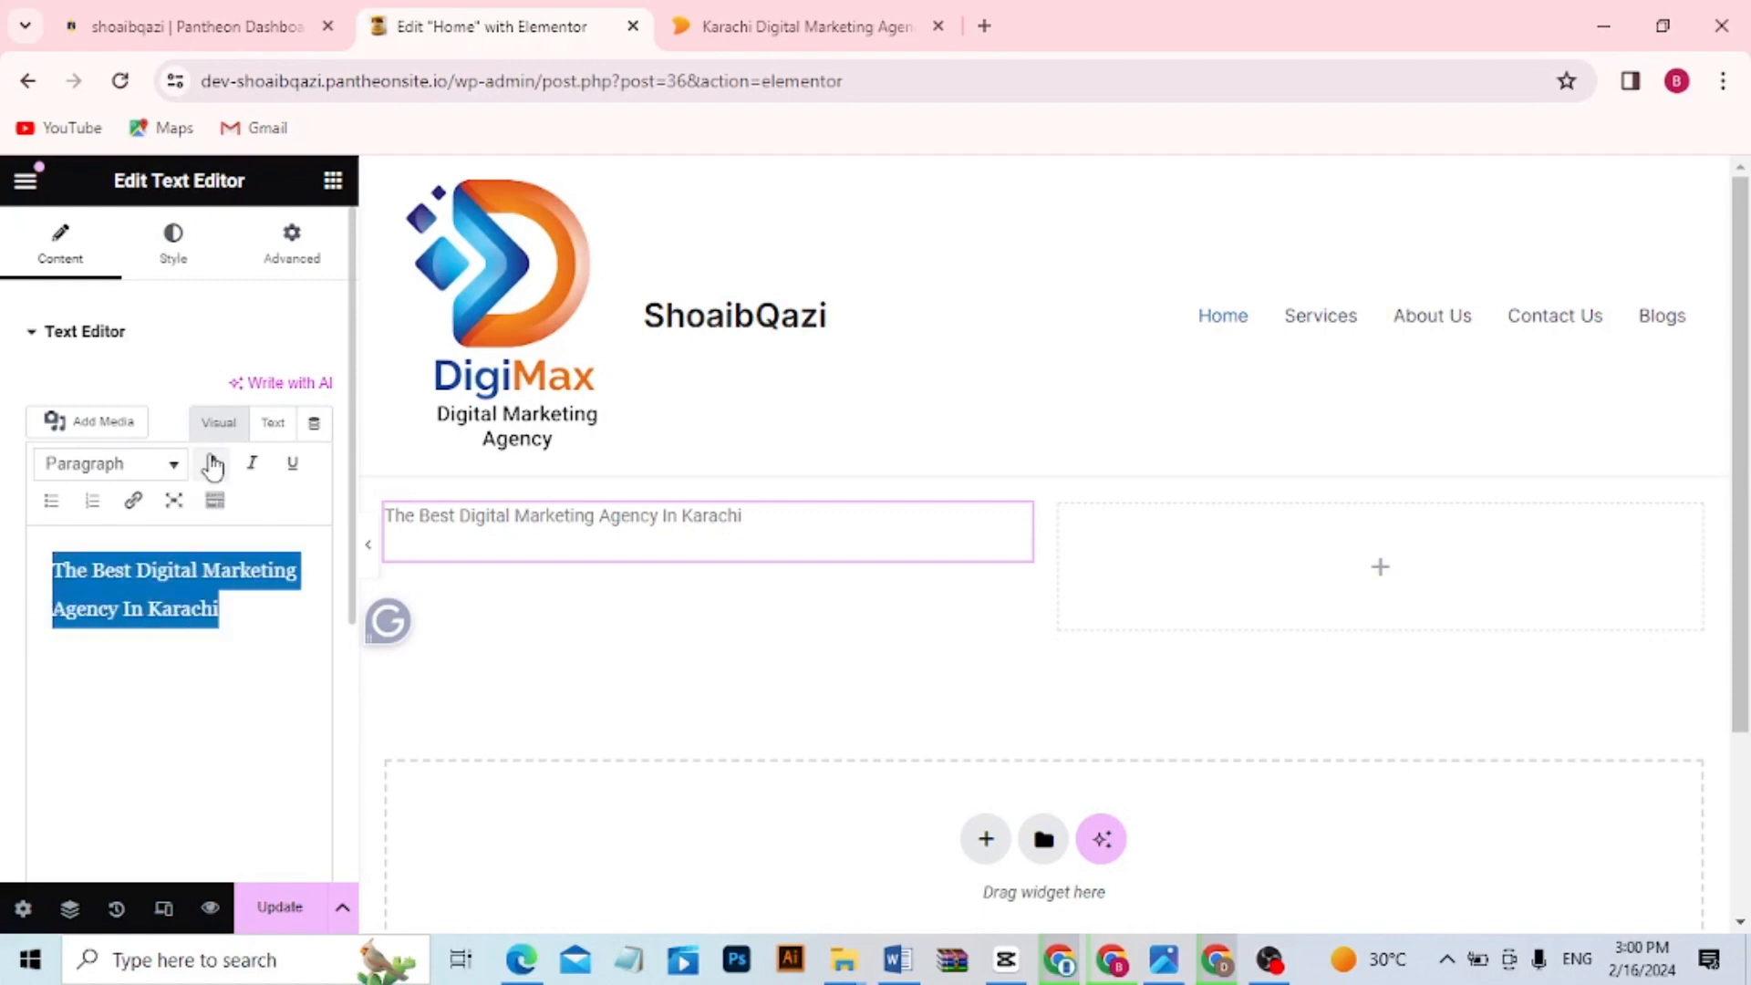
pyautogui.click(211, 463)
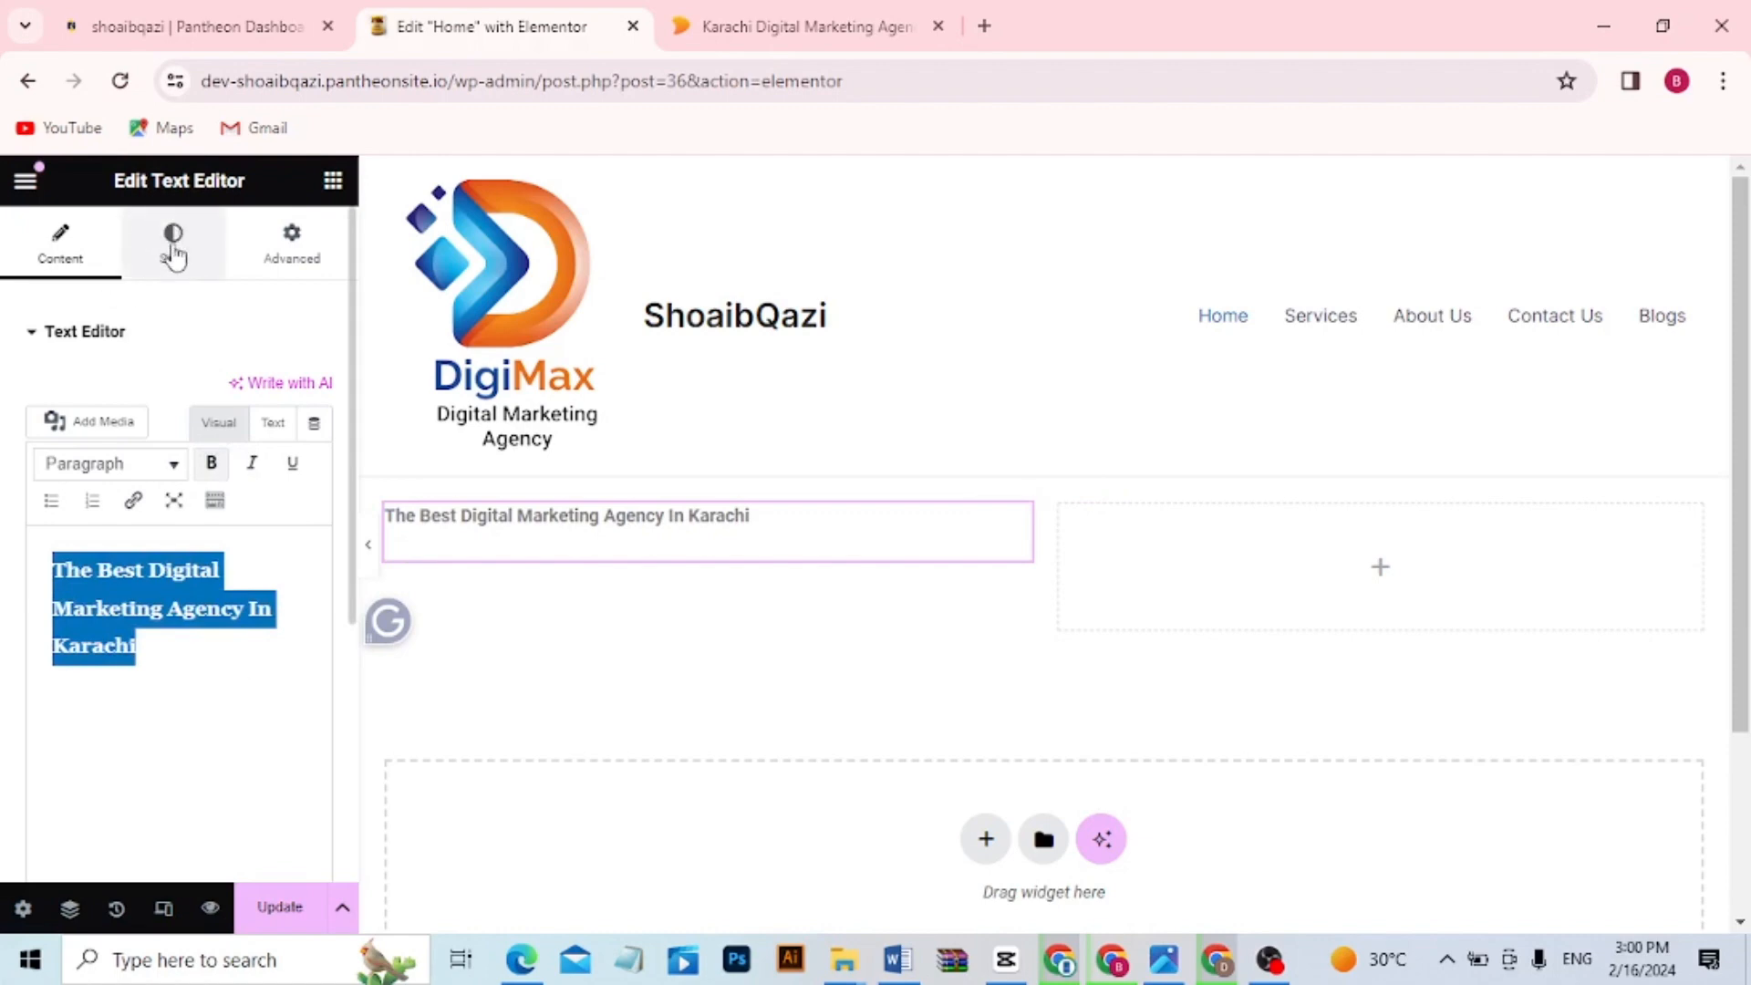
# Set the text colour of the headline to dark blue #094272
pyautogui.click(176, 246)
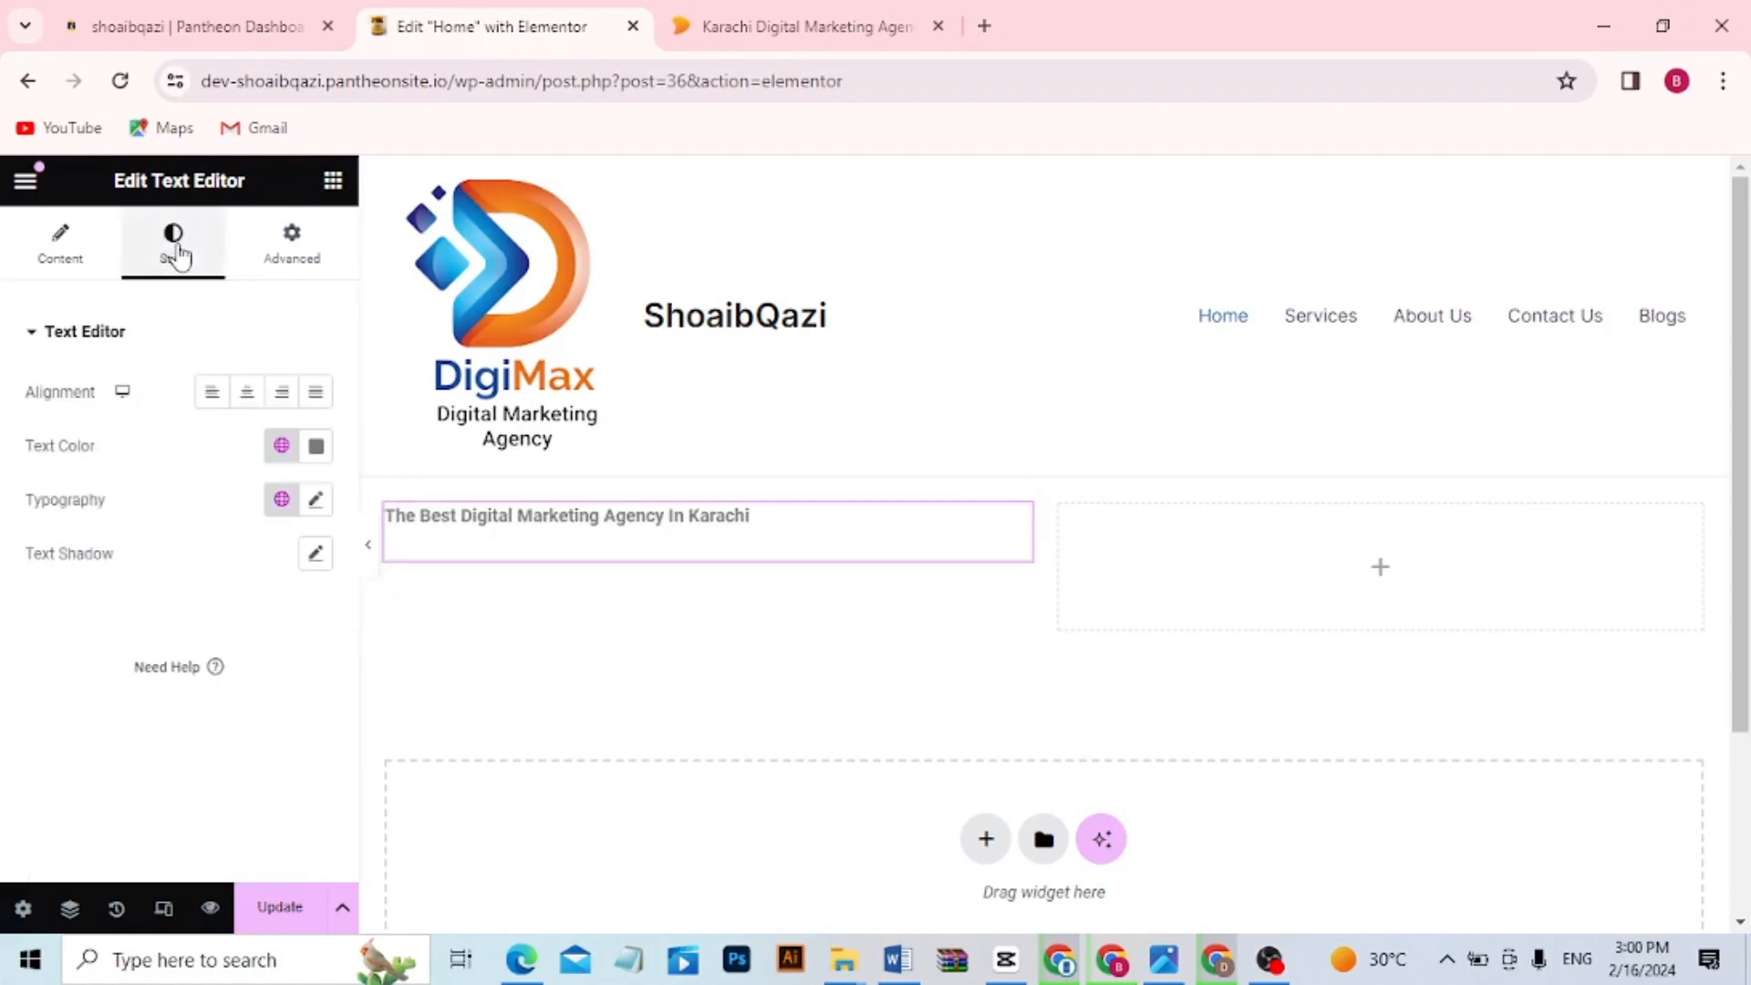
pyautogui.click(315, 446)
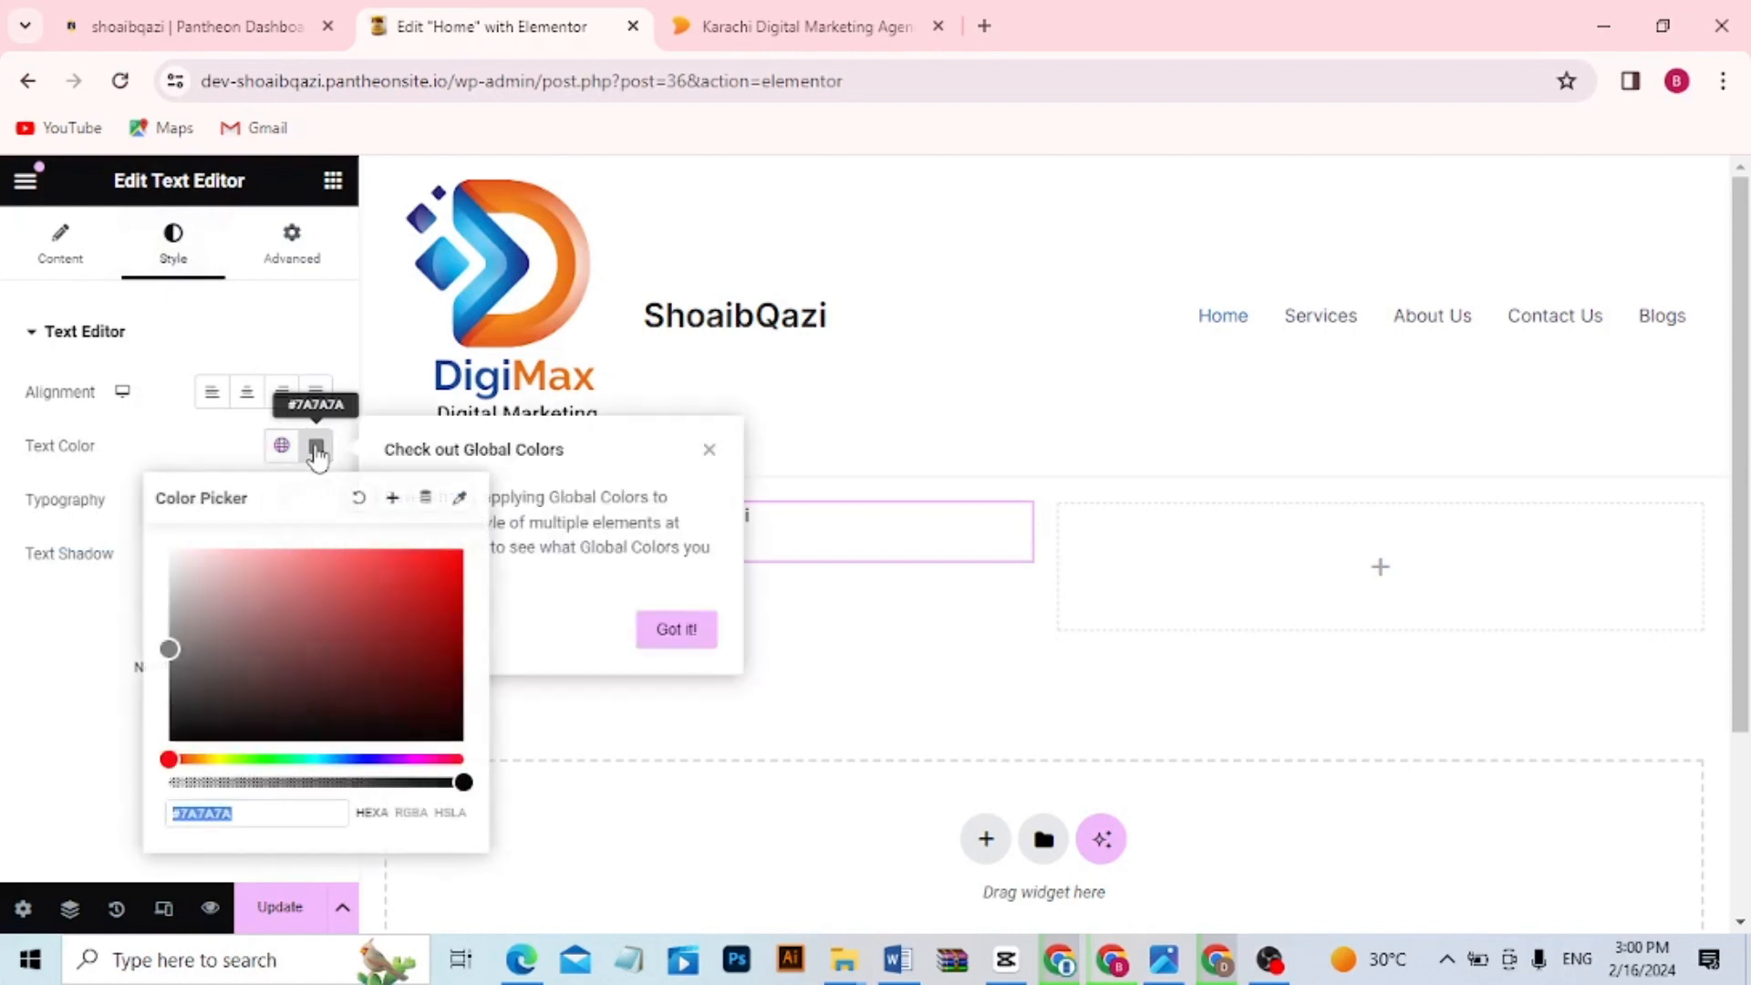
pyautogui.click(191, 712)
pyautogui.moveTo(337, 759); pyautogui.dragTo(366, 757)
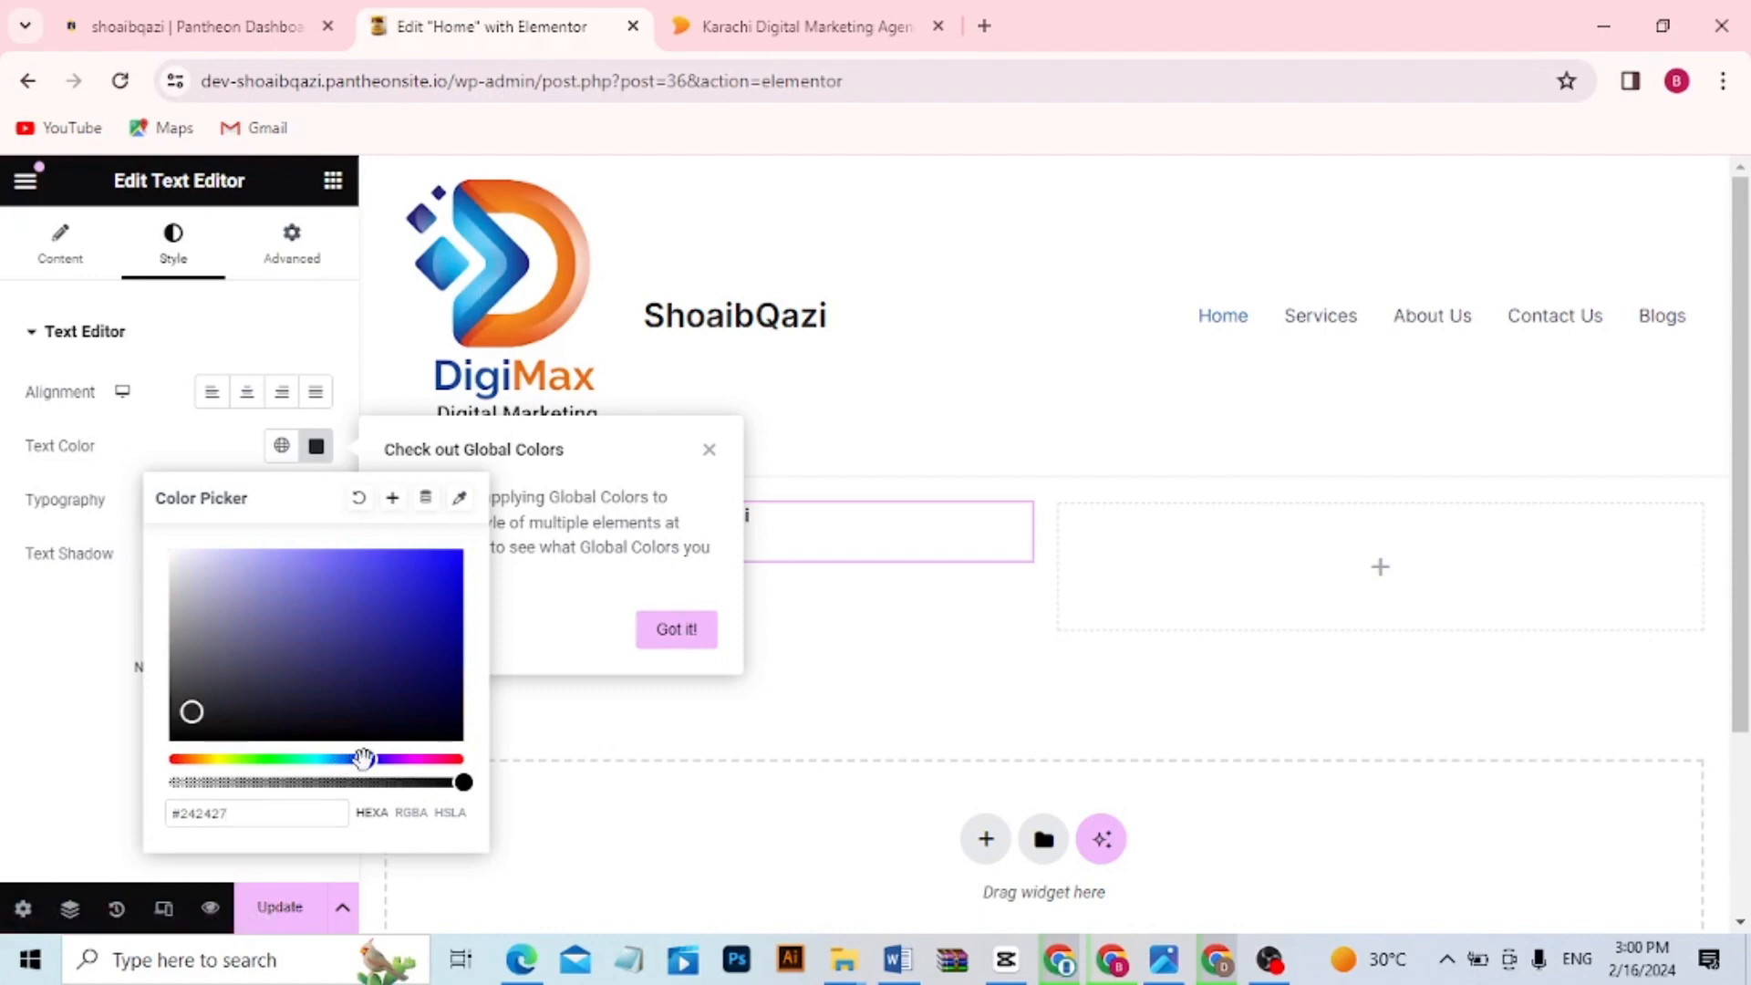
pyautogui.moveTo(362, 761); pyautogui.dragTo(338, 759)
pyautogui.click(449, 648)
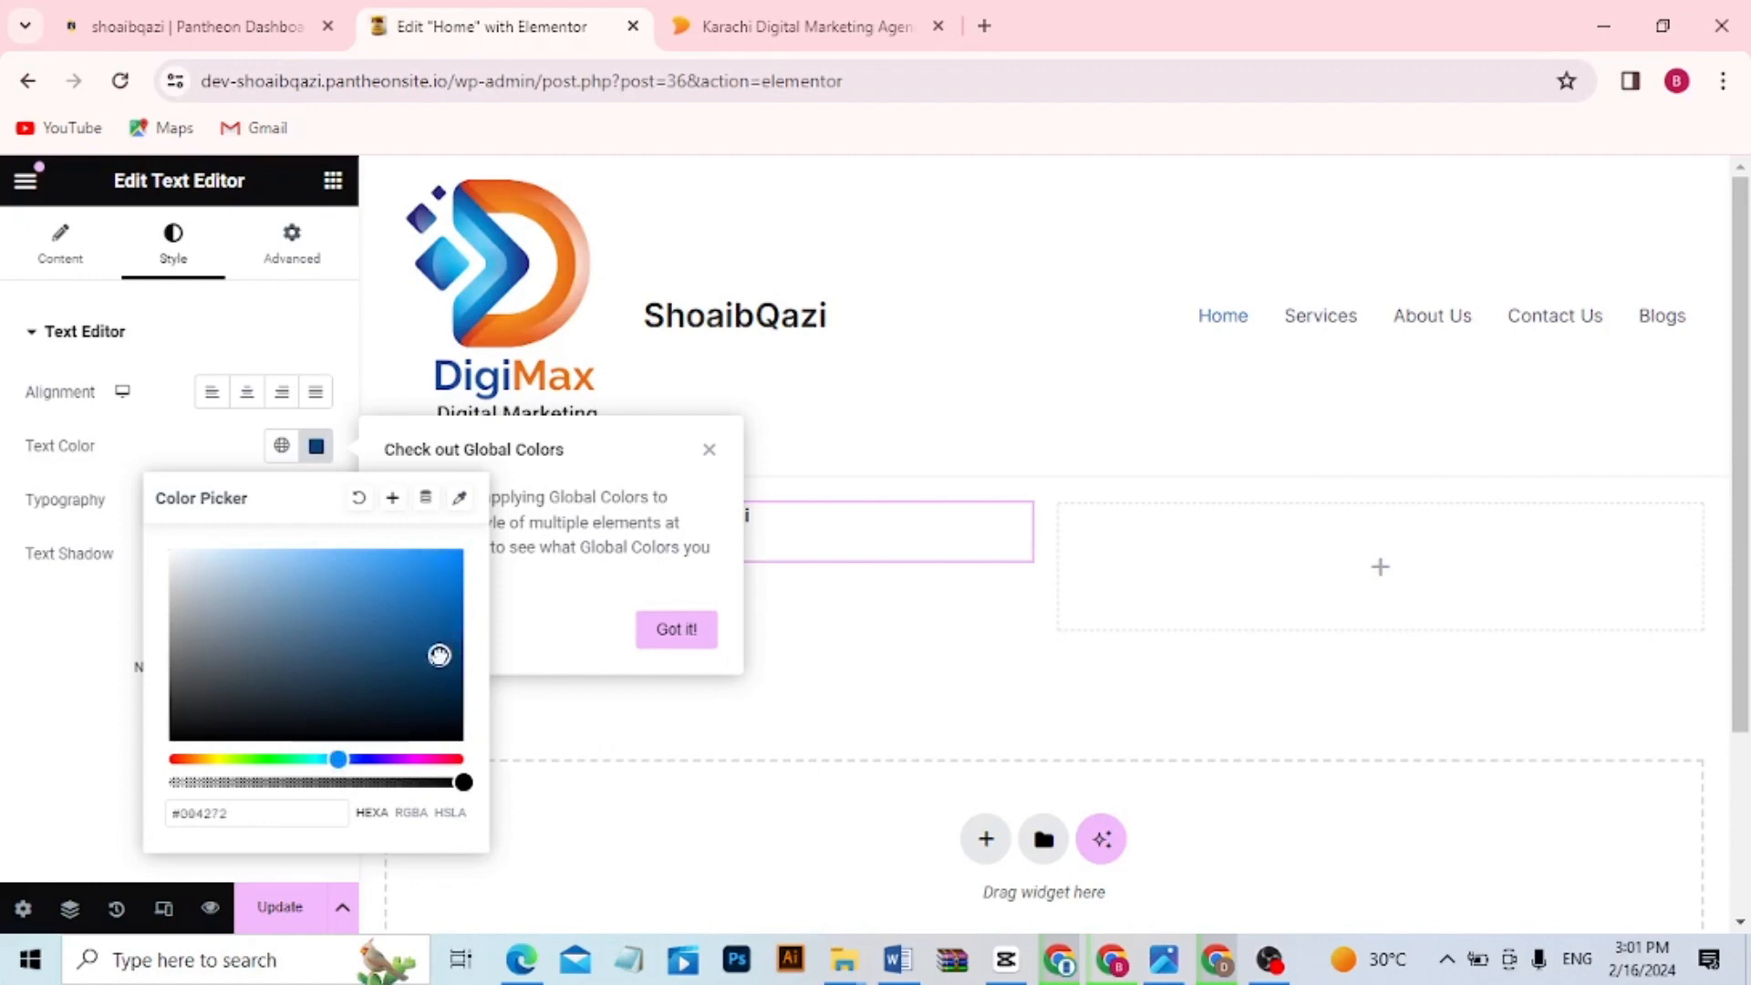
pyautogui.click(525, 727)
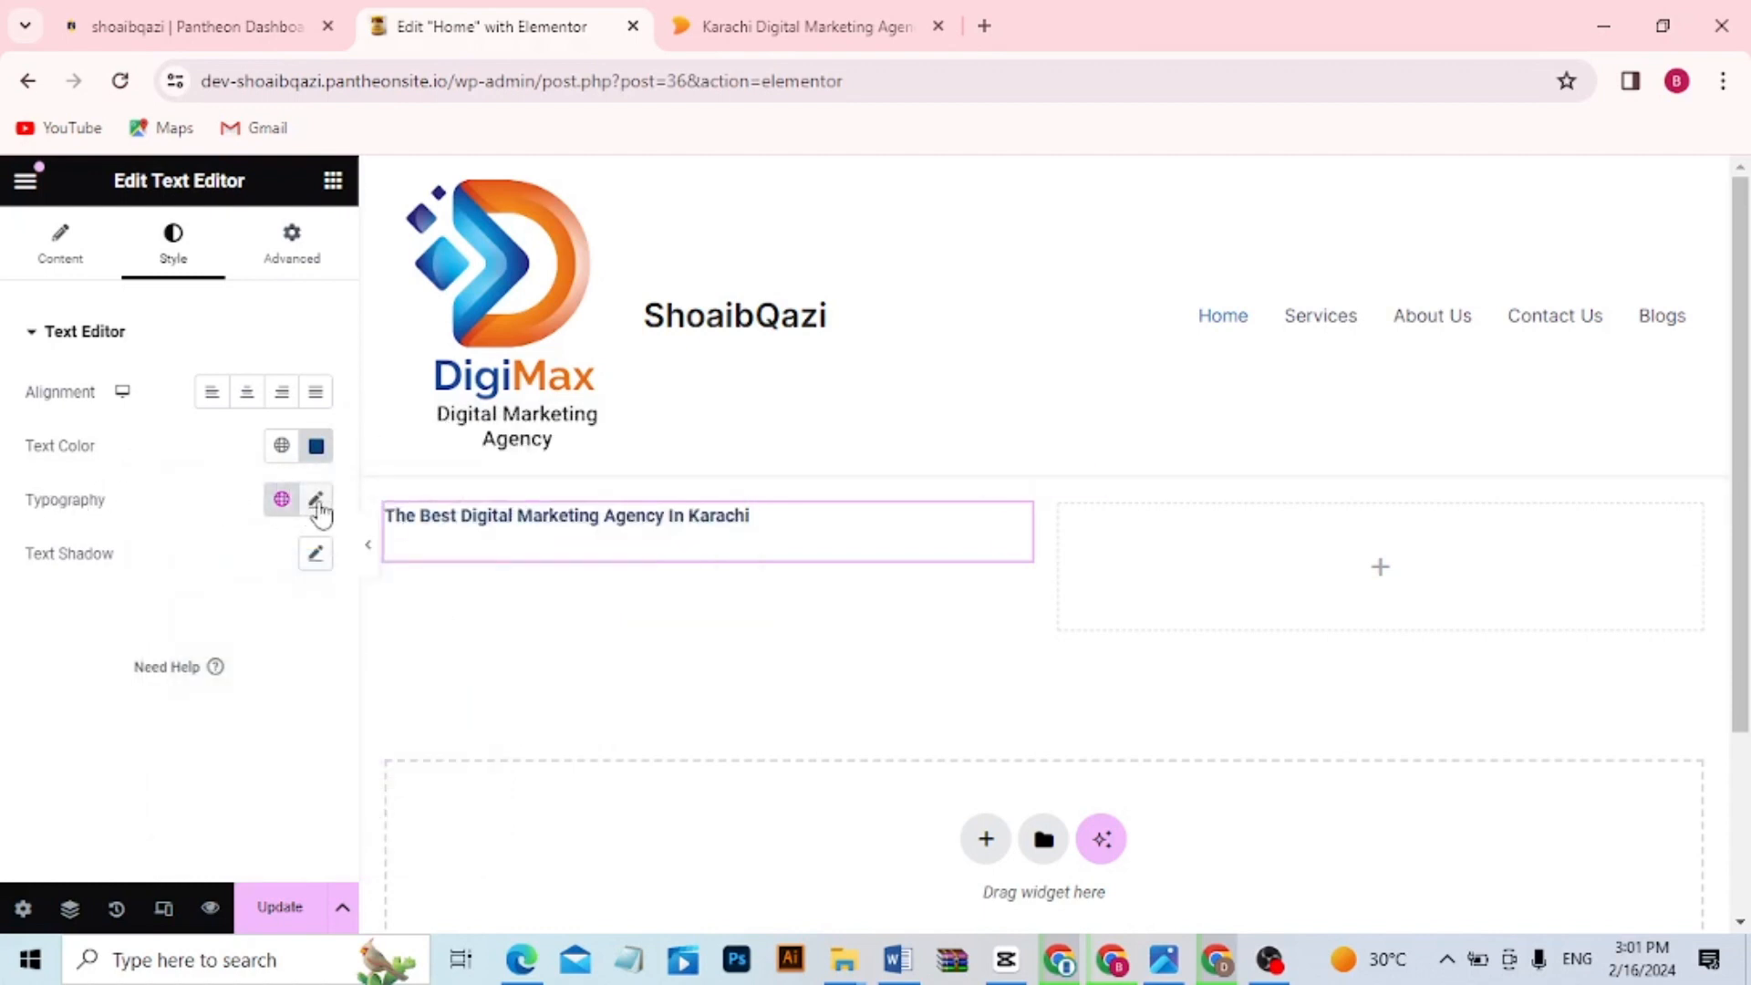
# Set the headline's font size to 26 px
pyautogui.click(317, 502)
pyautogui.moveTo(44, 703)
pyautogui.mouseDown()
pyautogui.moveTo(141, 711)
pyautogui.moveTo(75, 703)
pyautogui.mouseUp()
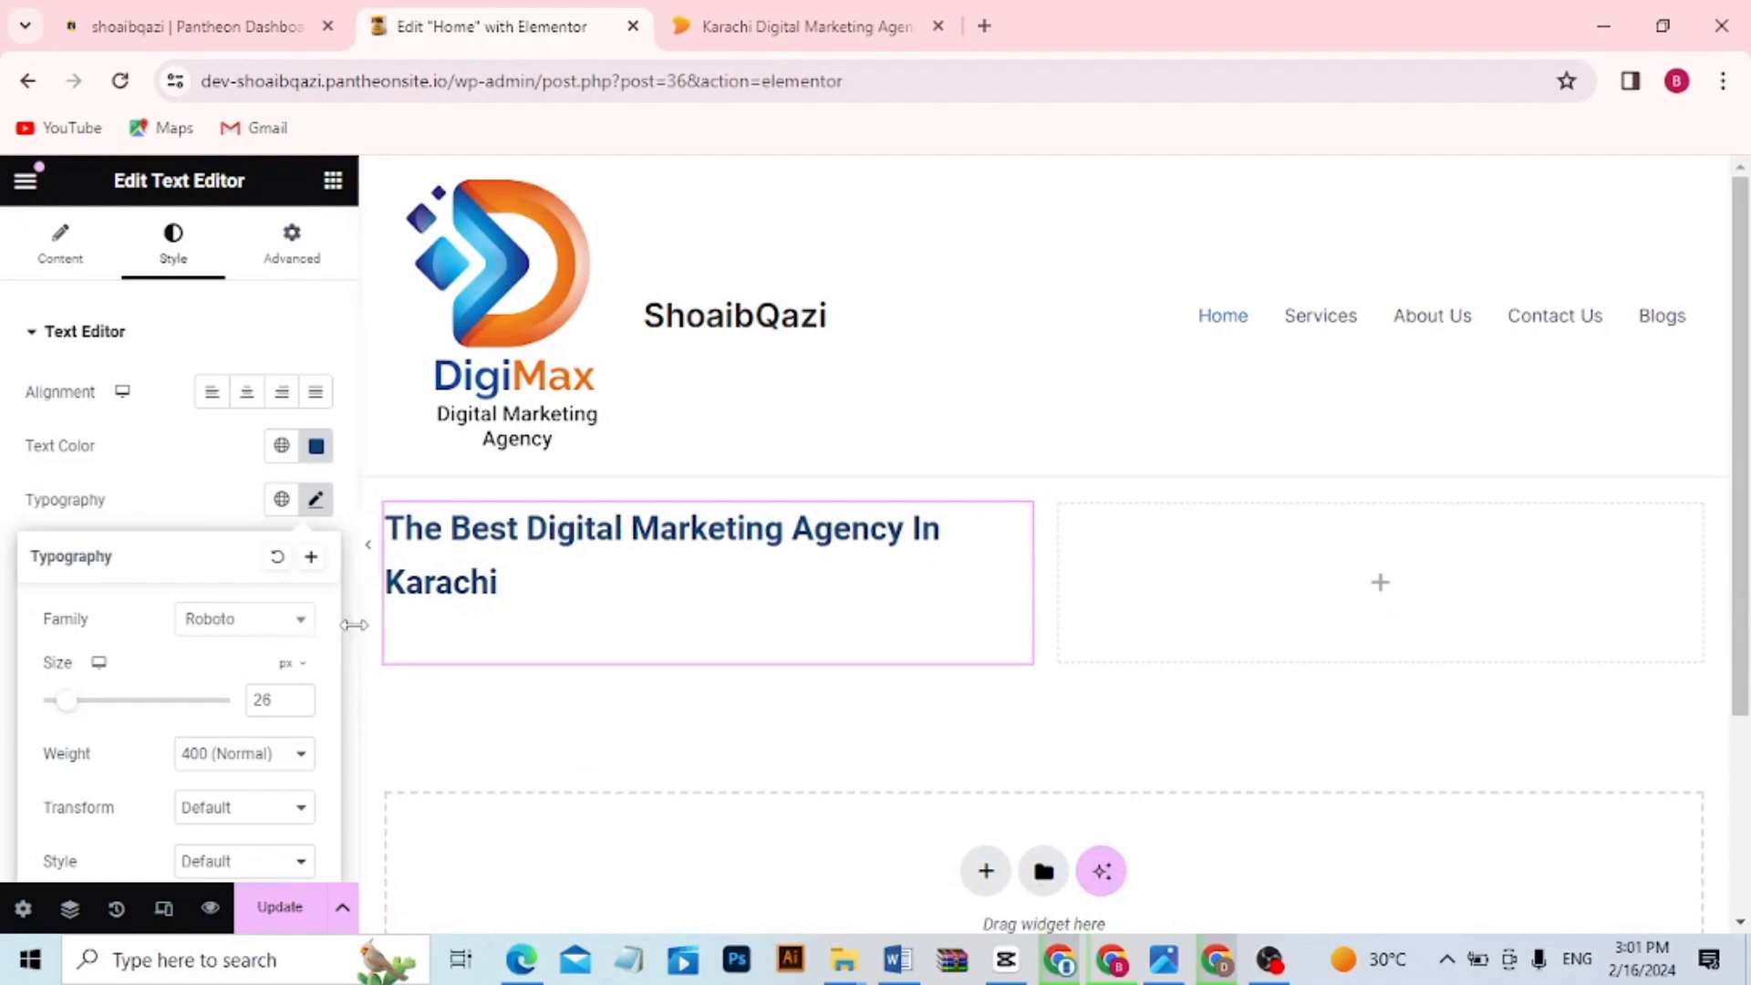
pyautogui.moveTo(355, 647); pyautogui.dragTo(352, 651)
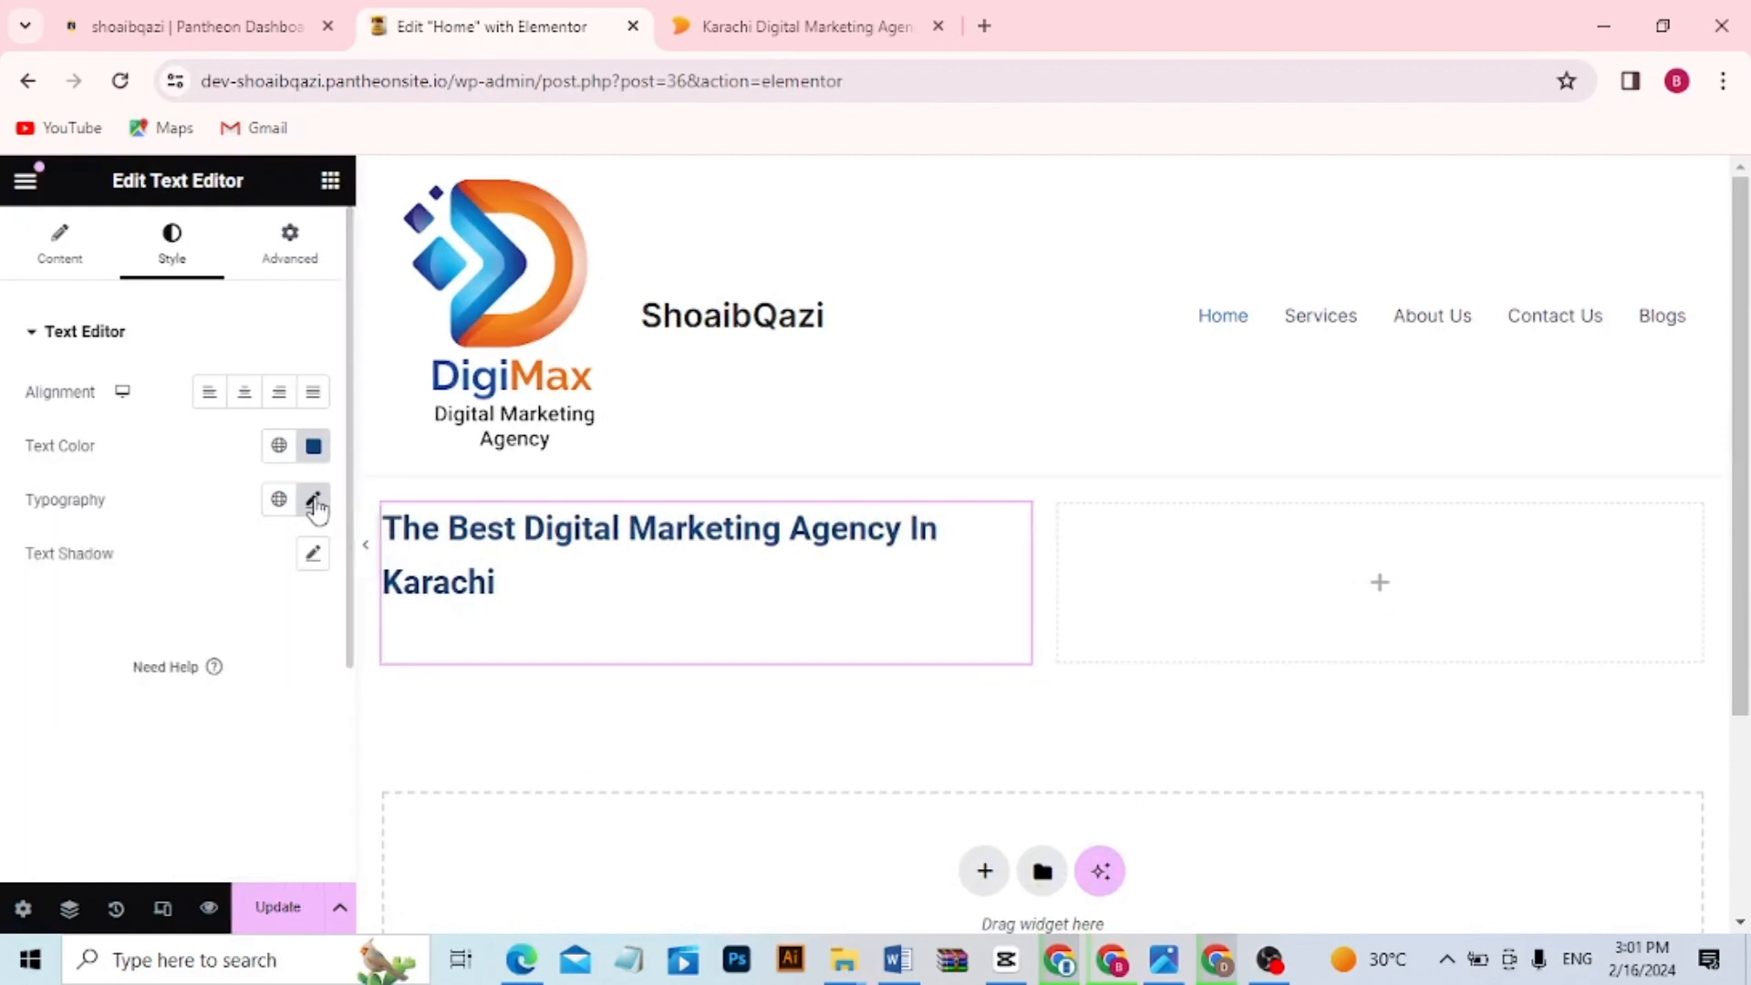
# Change the headline's font family to Times New Roman
pyautogui.click(313, 500)
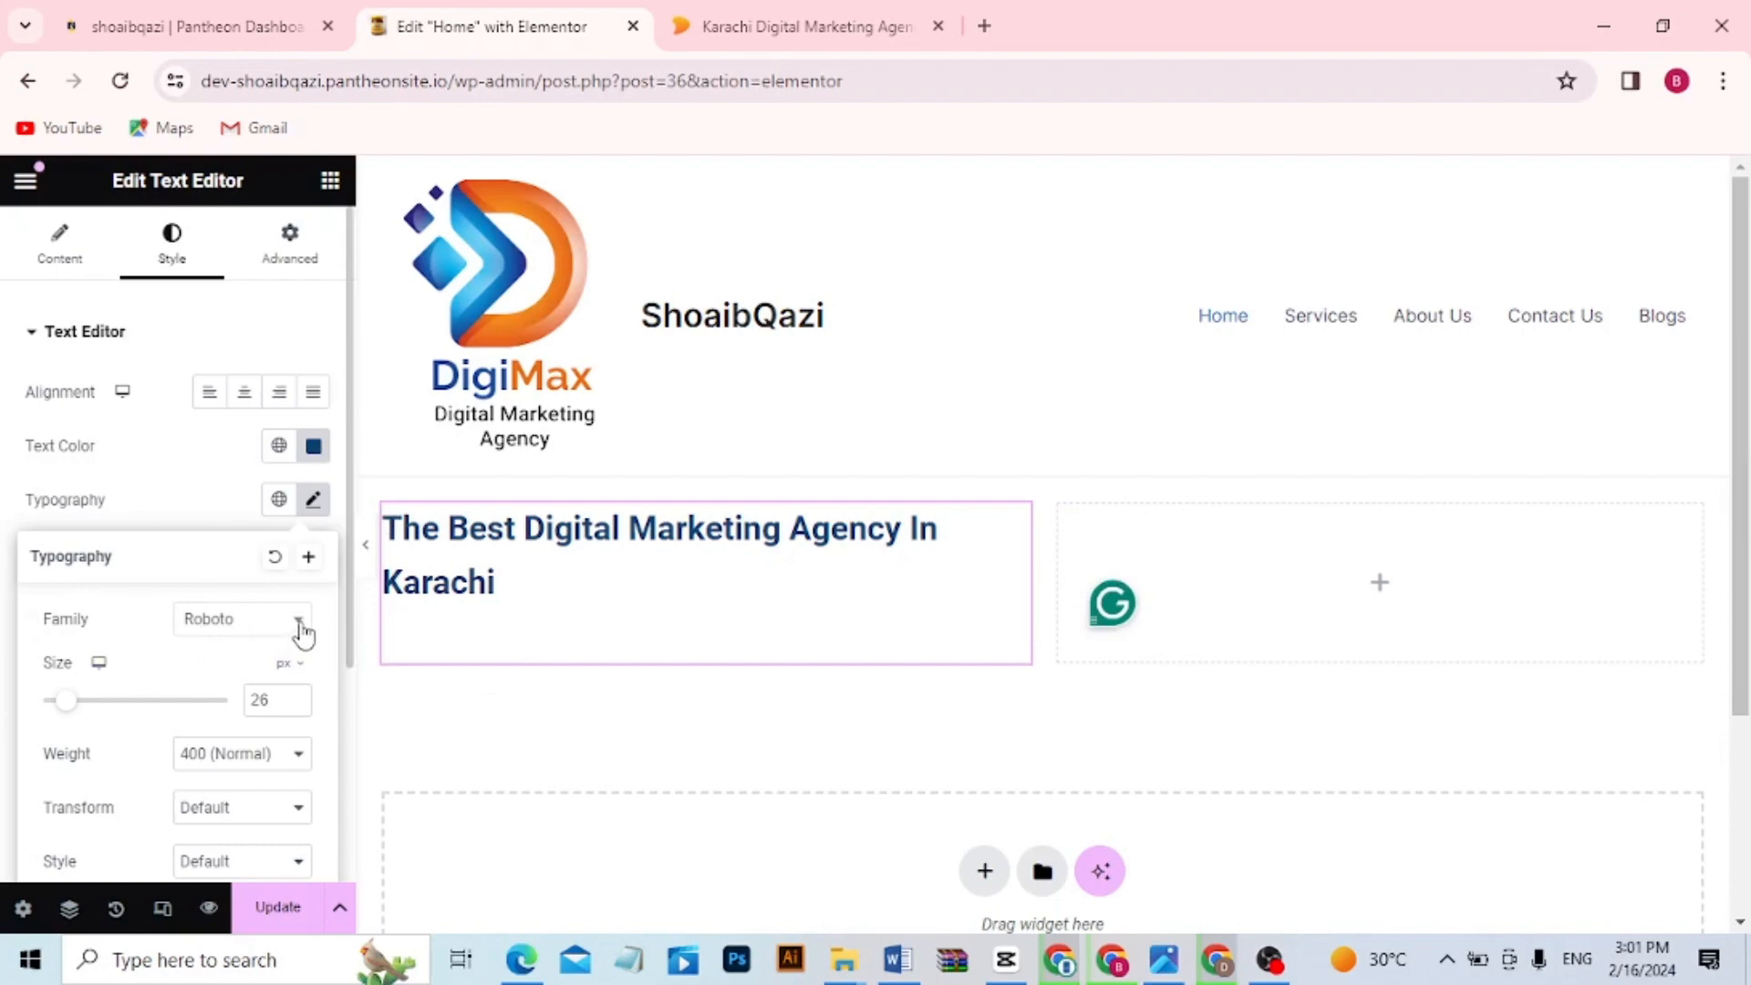
pyautogui.click(301, 626)
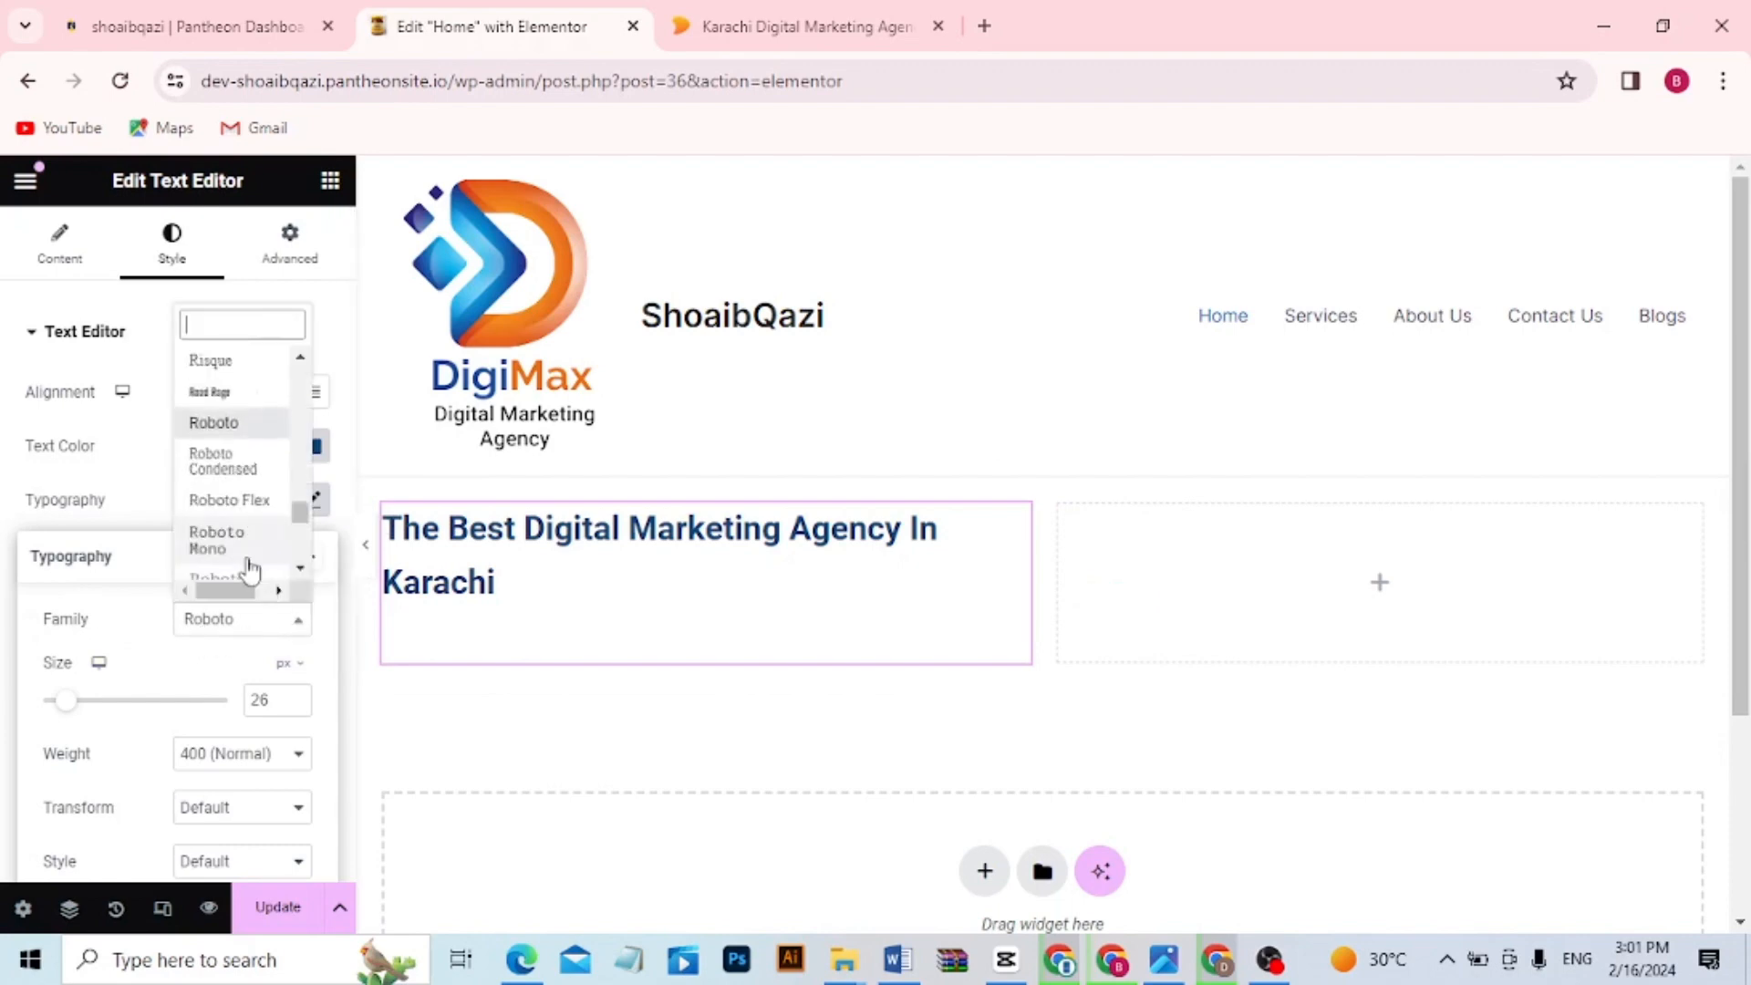
pyautogui.click(240, 547)
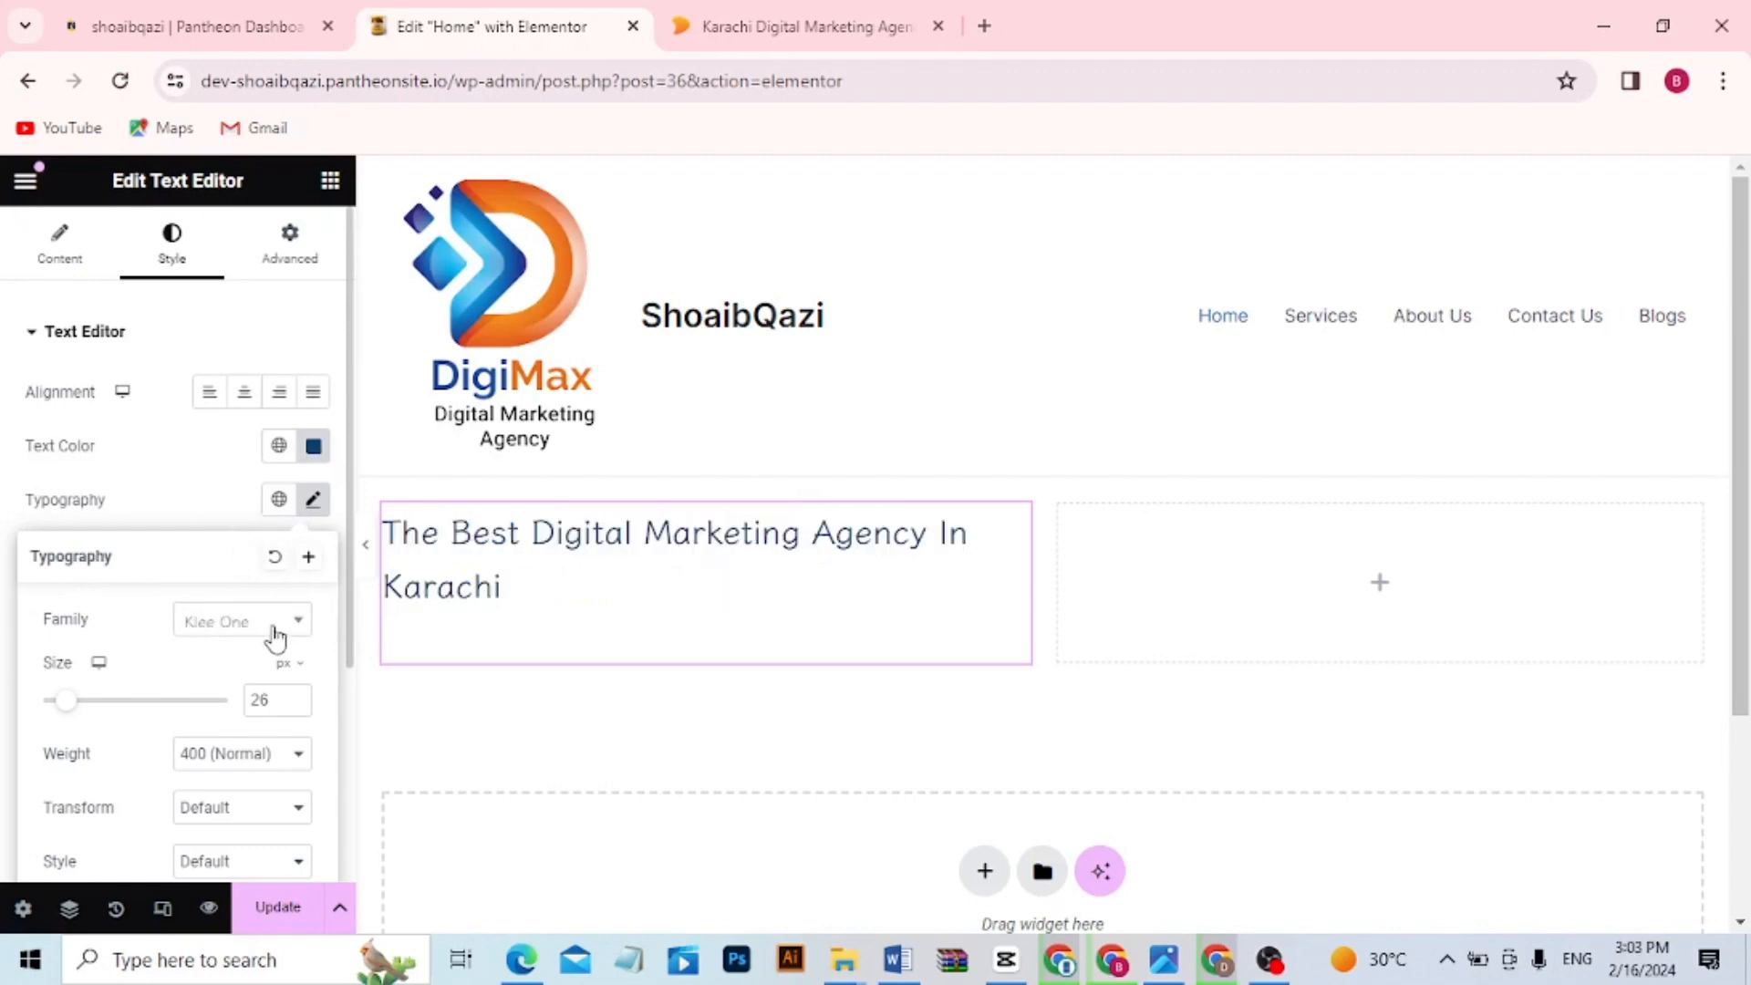
pyautogui.click(271, 622)
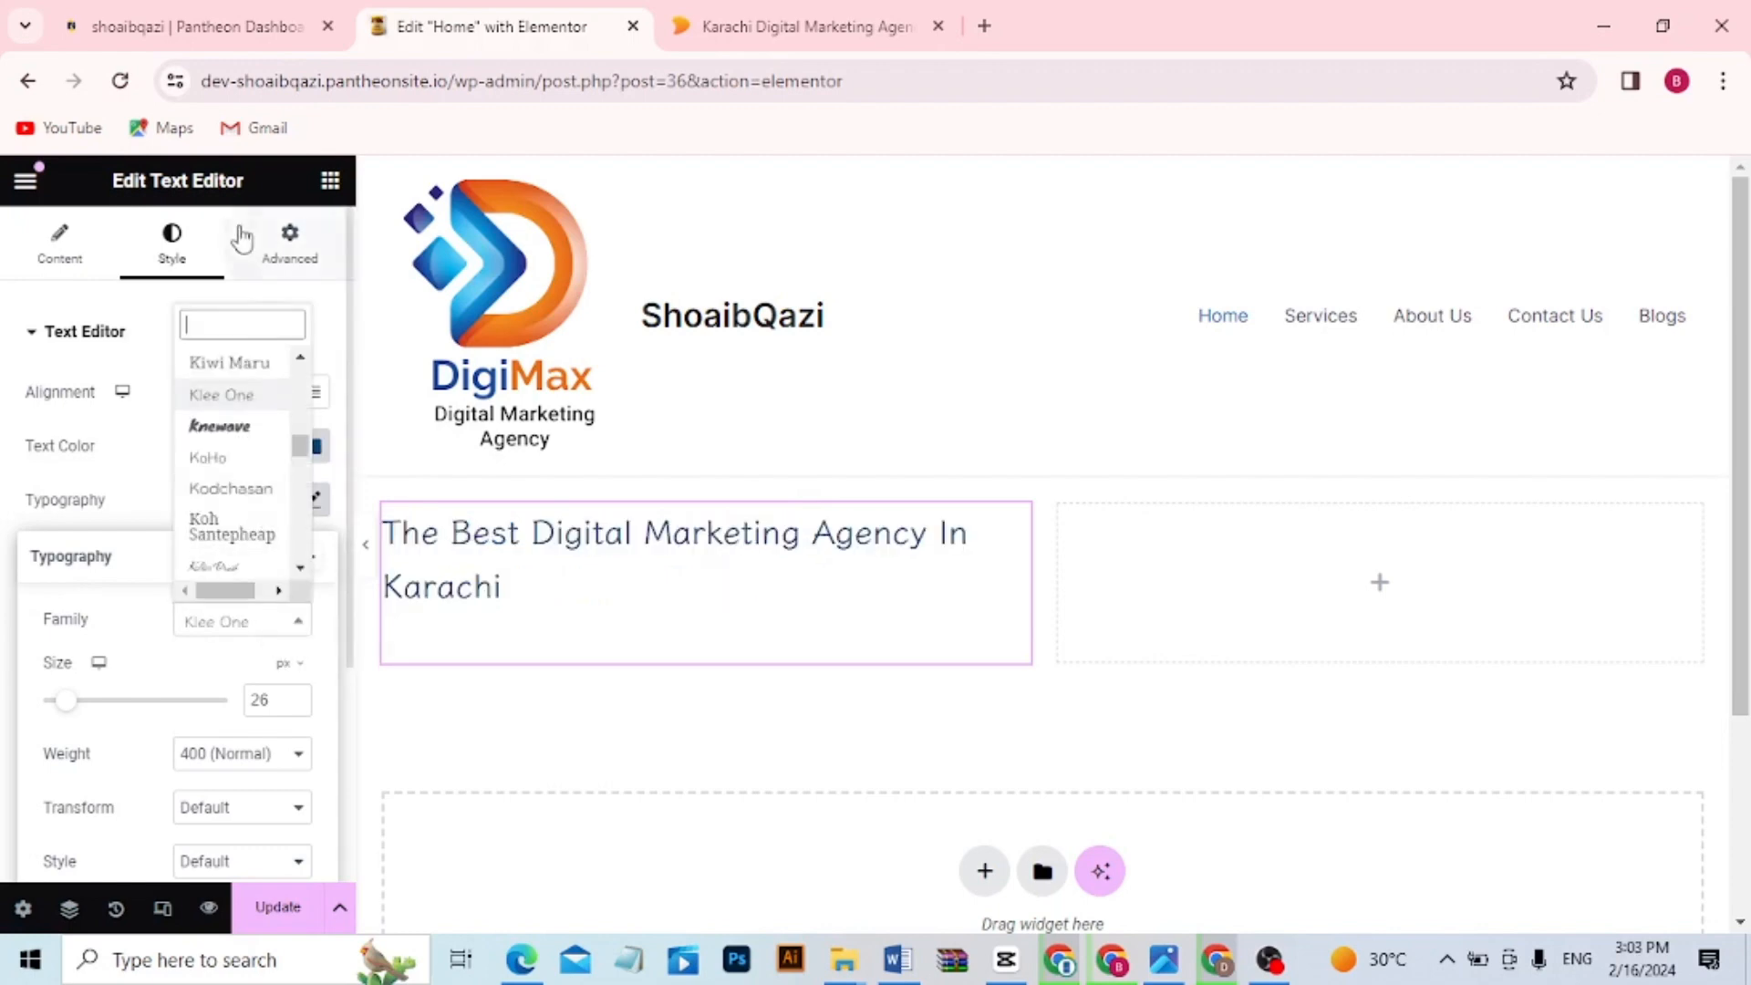
pyautogui.write('t')
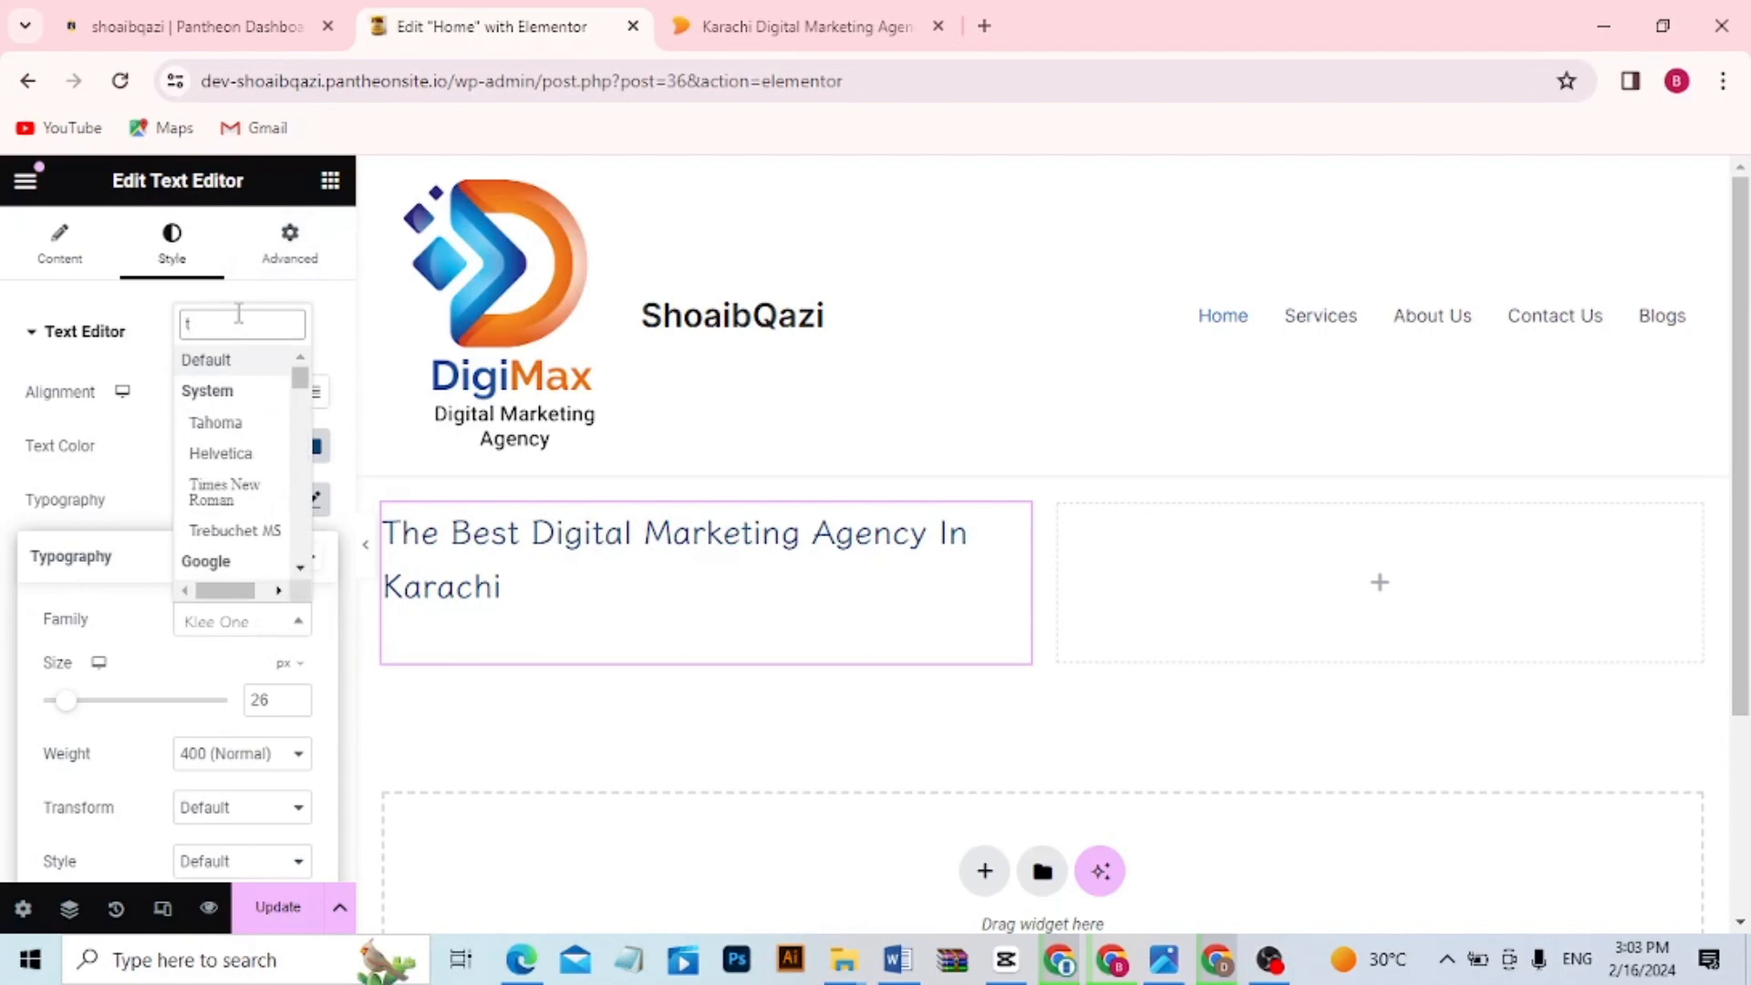
pyautogui.write('im')
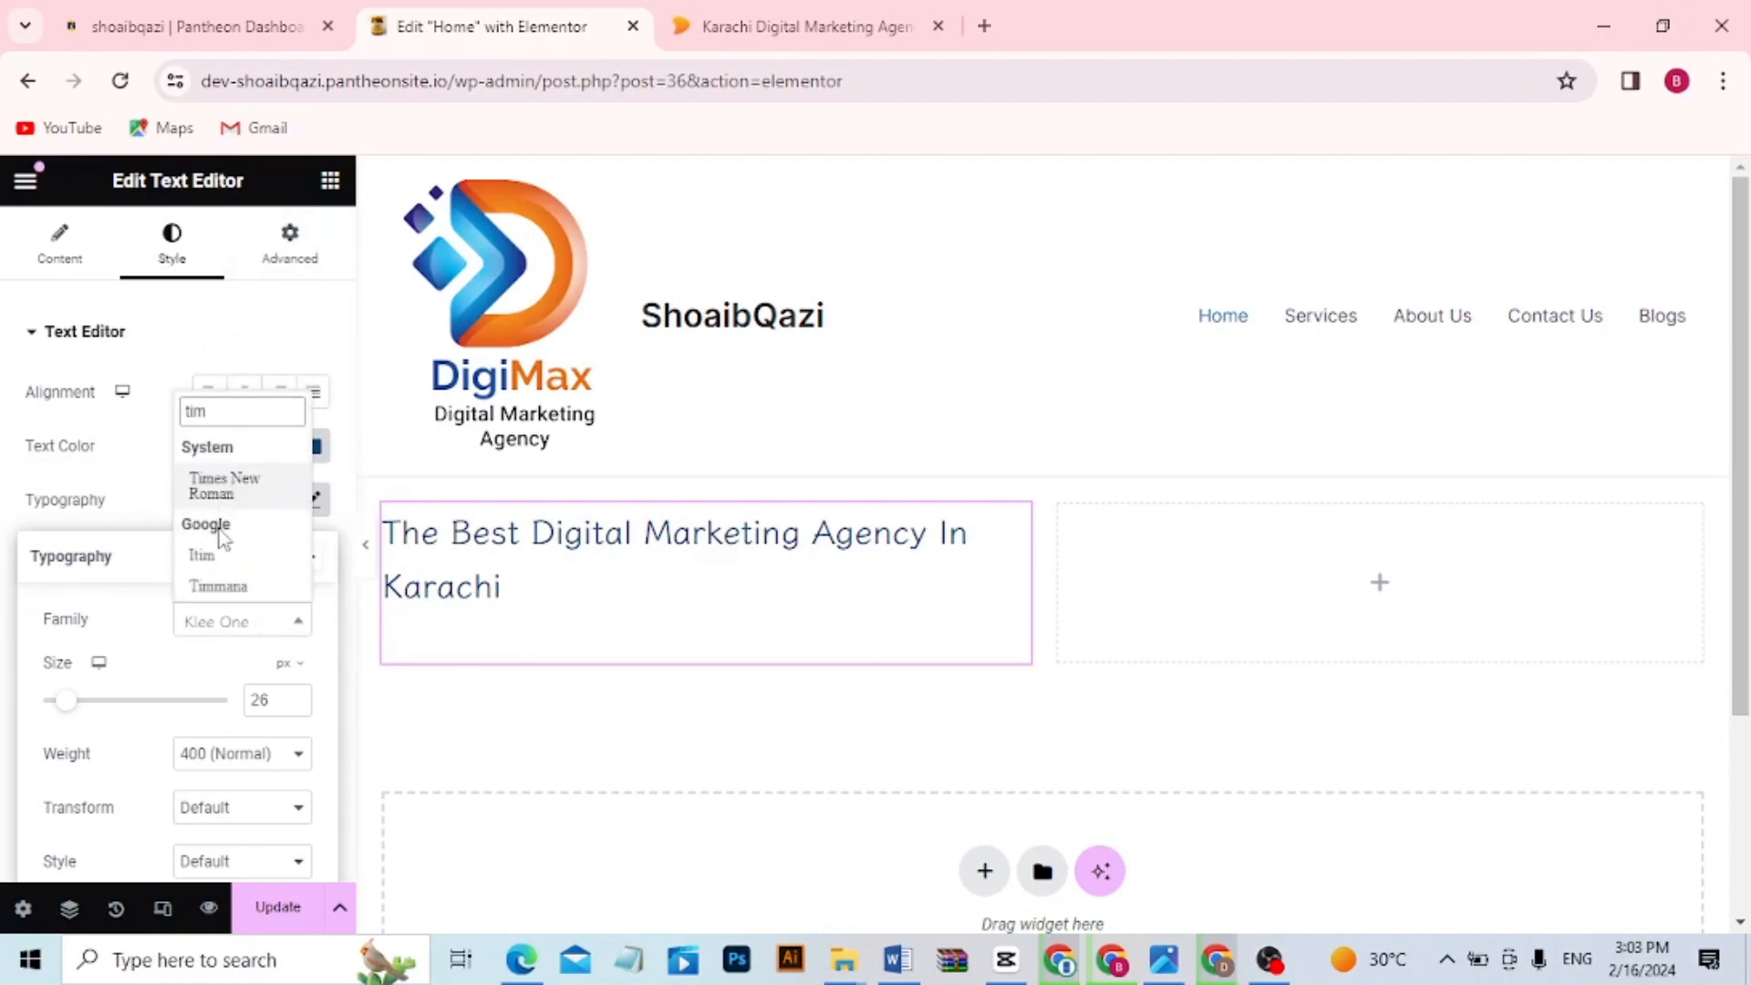
pyautogui.click(226, 487)
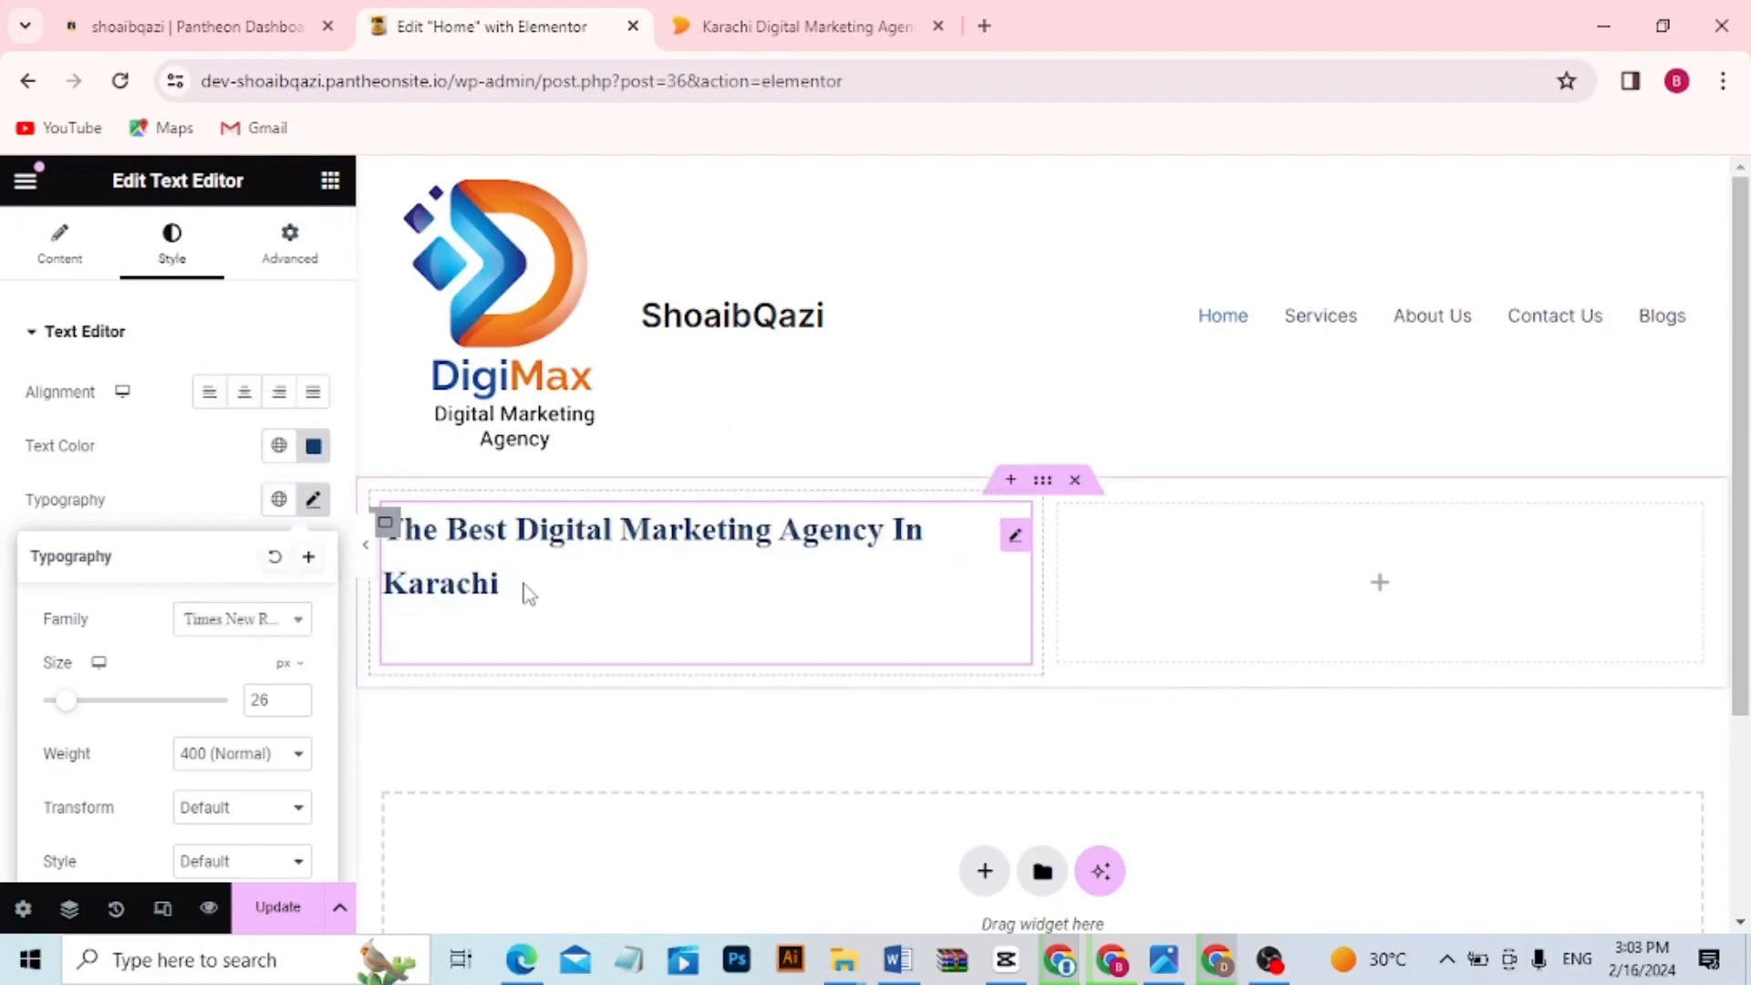
# Remove the bold formatting from the entire headline "The Best Digital Marketing Agency In Karachi"
pyautogui.moveTo(507, 588); pyautogui.dragTo(283, 556)
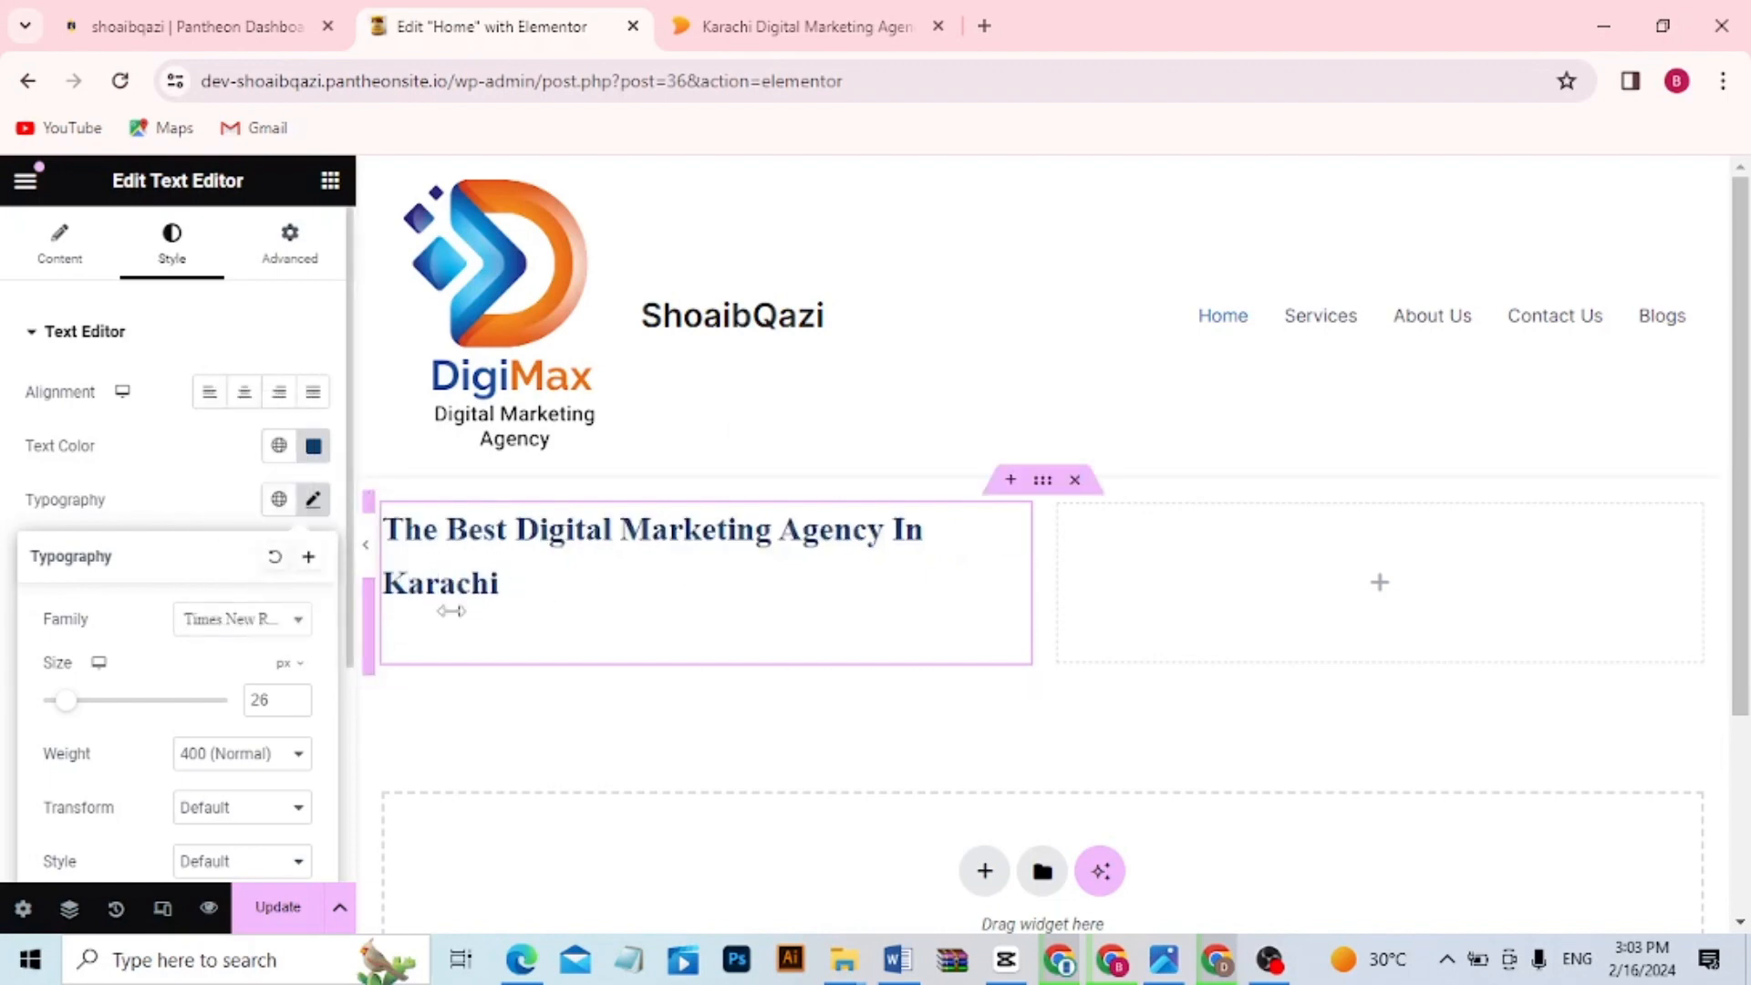
pyautogui.click(523, 582)
pyautogui.hotkey('shift', 'Left')
pyautogui.hotkey('shift', 'Left')
pyautogui.hotkey('shift', 'Left')
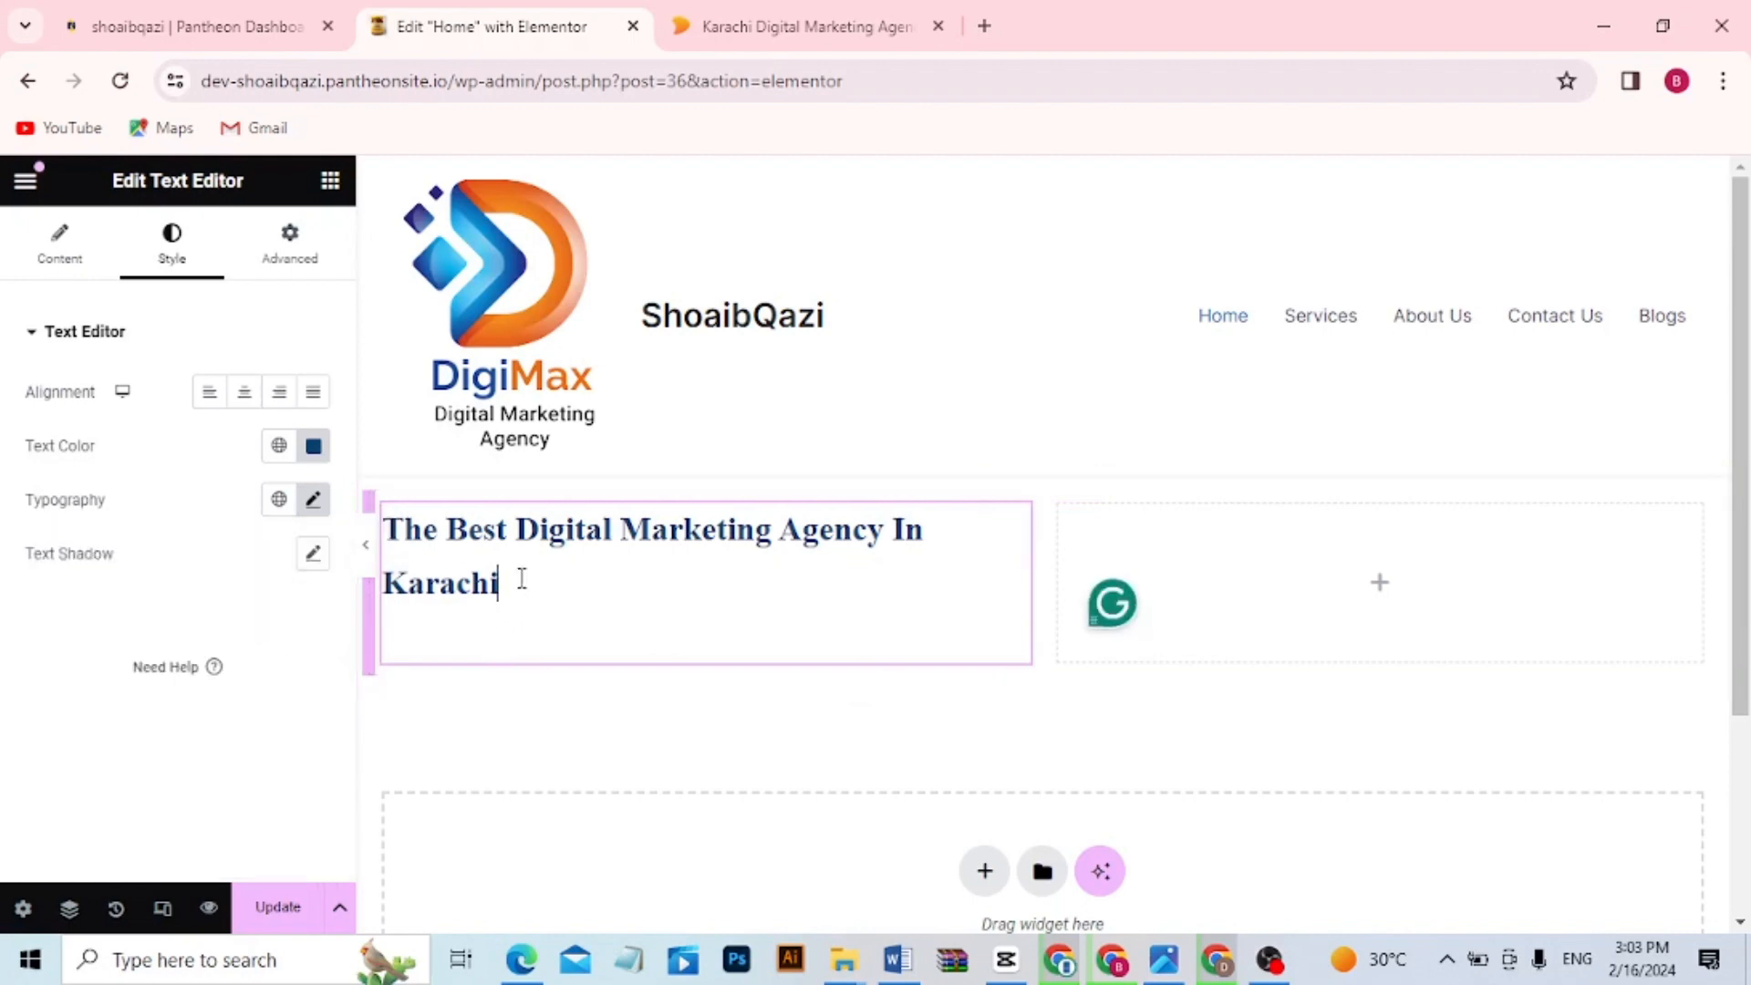
pyautogui.hotkey('shift', 'Left')
pyautogui.hotkey('shift', 'Left')
pyautogui.hotkey('shift', 'Left')
pyautogui.hotkey('shift', 'Left')
pyautogui.hotkey('shift', 'Left')
pyautogui.hotkey('shift', 'Left')
pyautogui.hotkey('shift', 'Left')
pyautogui.hotkey('shift', 'Left')
pyautogui.hotkey('shift', 'Left')
pyautogui.hotkey('shift', 'Left')
pyautogui.hotkey('shift', 'Left')
pyautogui.hotkey('shift', 'Left')
pyautogui.hotkey('shift', 'Left')
pyautogui.hotkey('shift', 'Left')
pyautogui.hotkey('shift', 'Left')
pyautogui.hotkey('shift', 'Left')
pyautogui.hotkey('shift', 'Left')
pyautogui.hotkey('shift', 'Left')
pyautogui.hotkey('shift', 'Left')
pyautogui.hotkey('shift', 'Left')
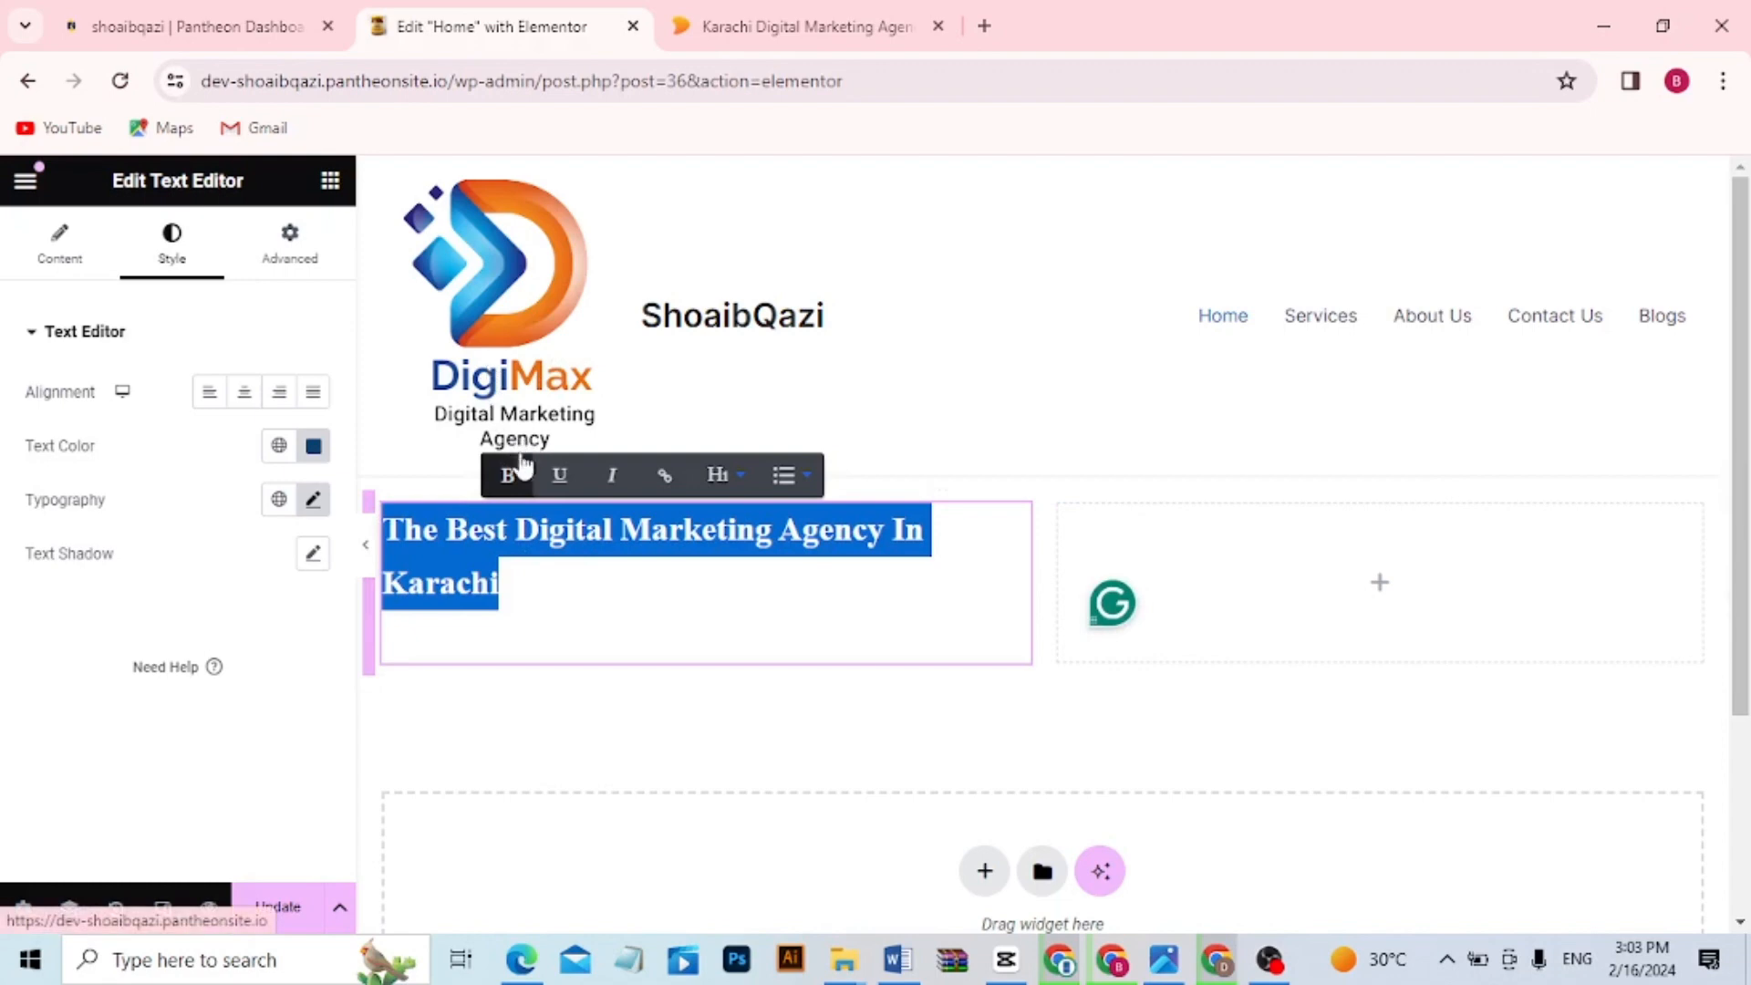
pyautogui.click(508, 477)
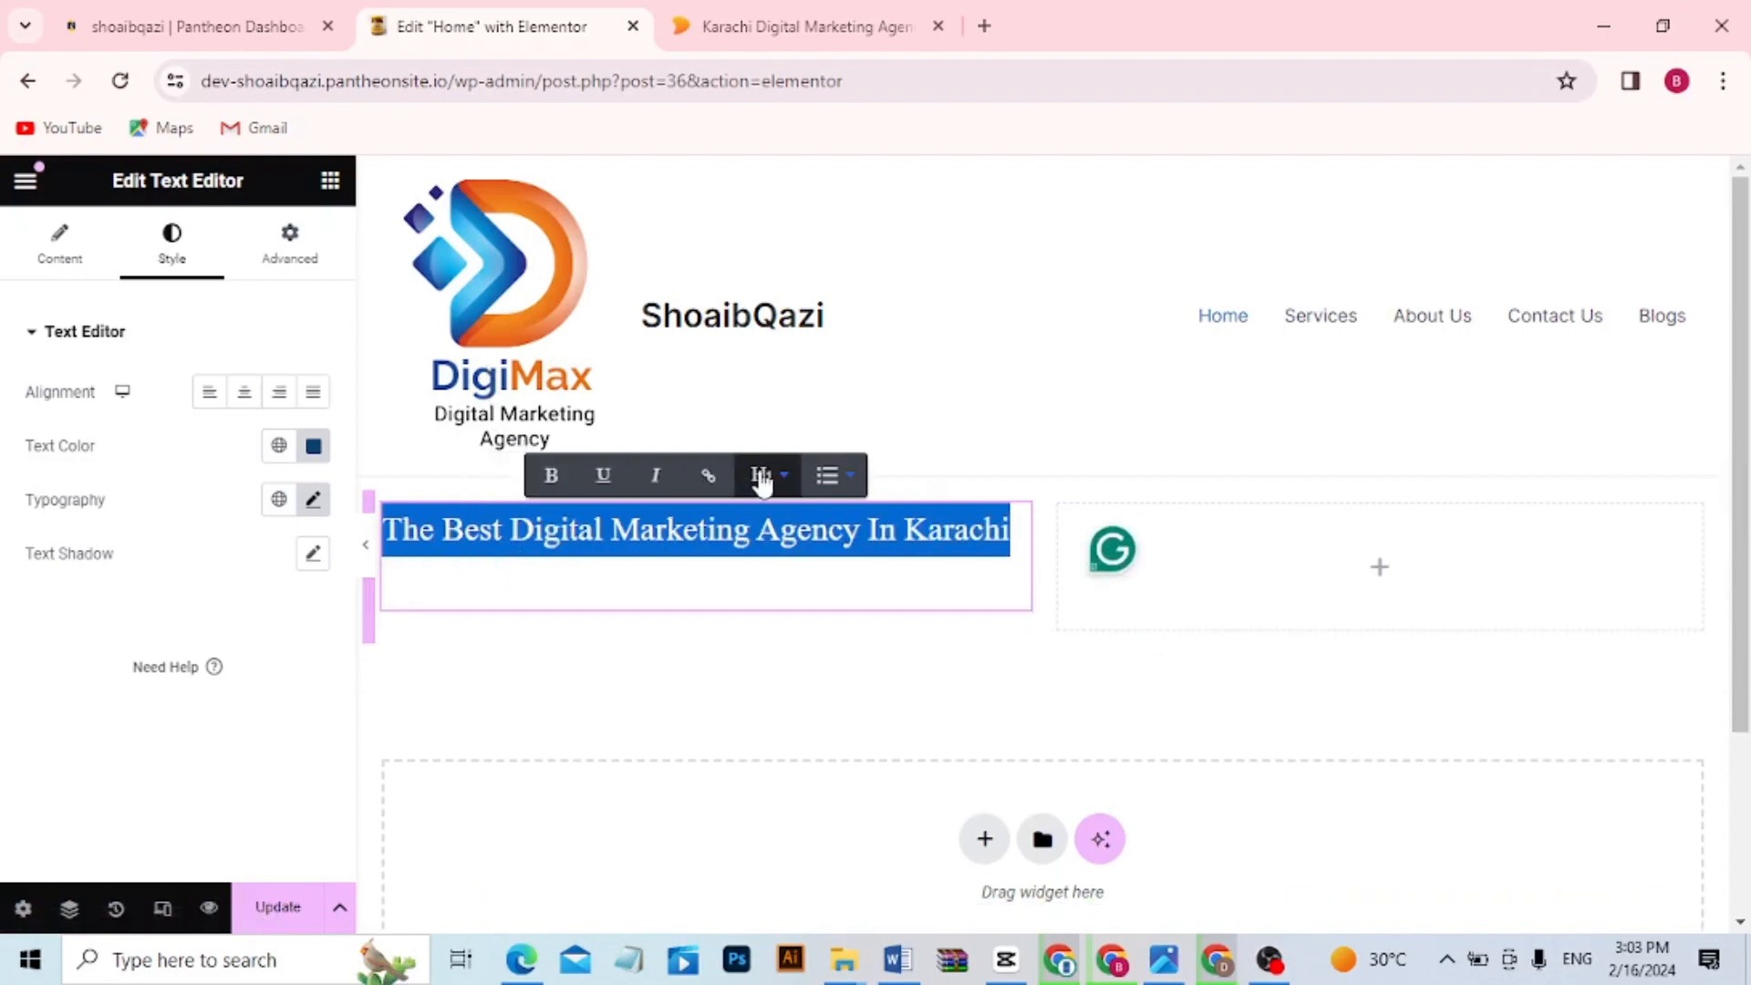
# Format the selected headline as Heading 1 and deselect it
pyautogui.click(762, 476)
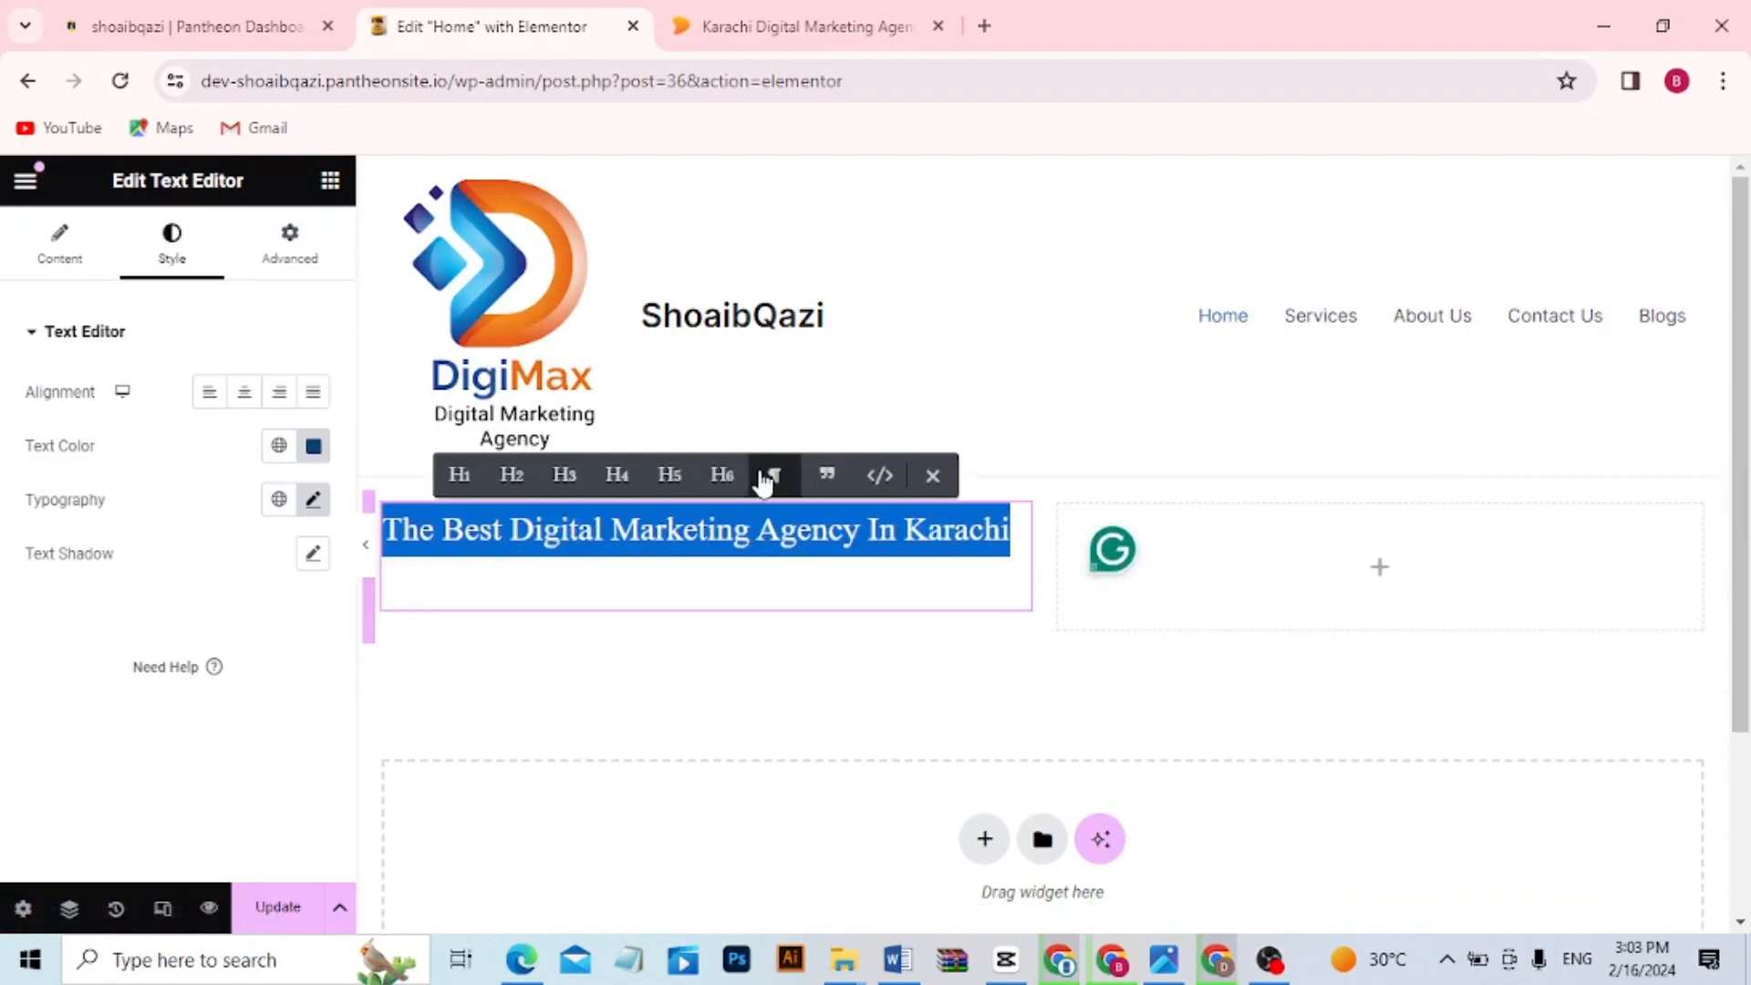
pyautogui.click(463, 476)
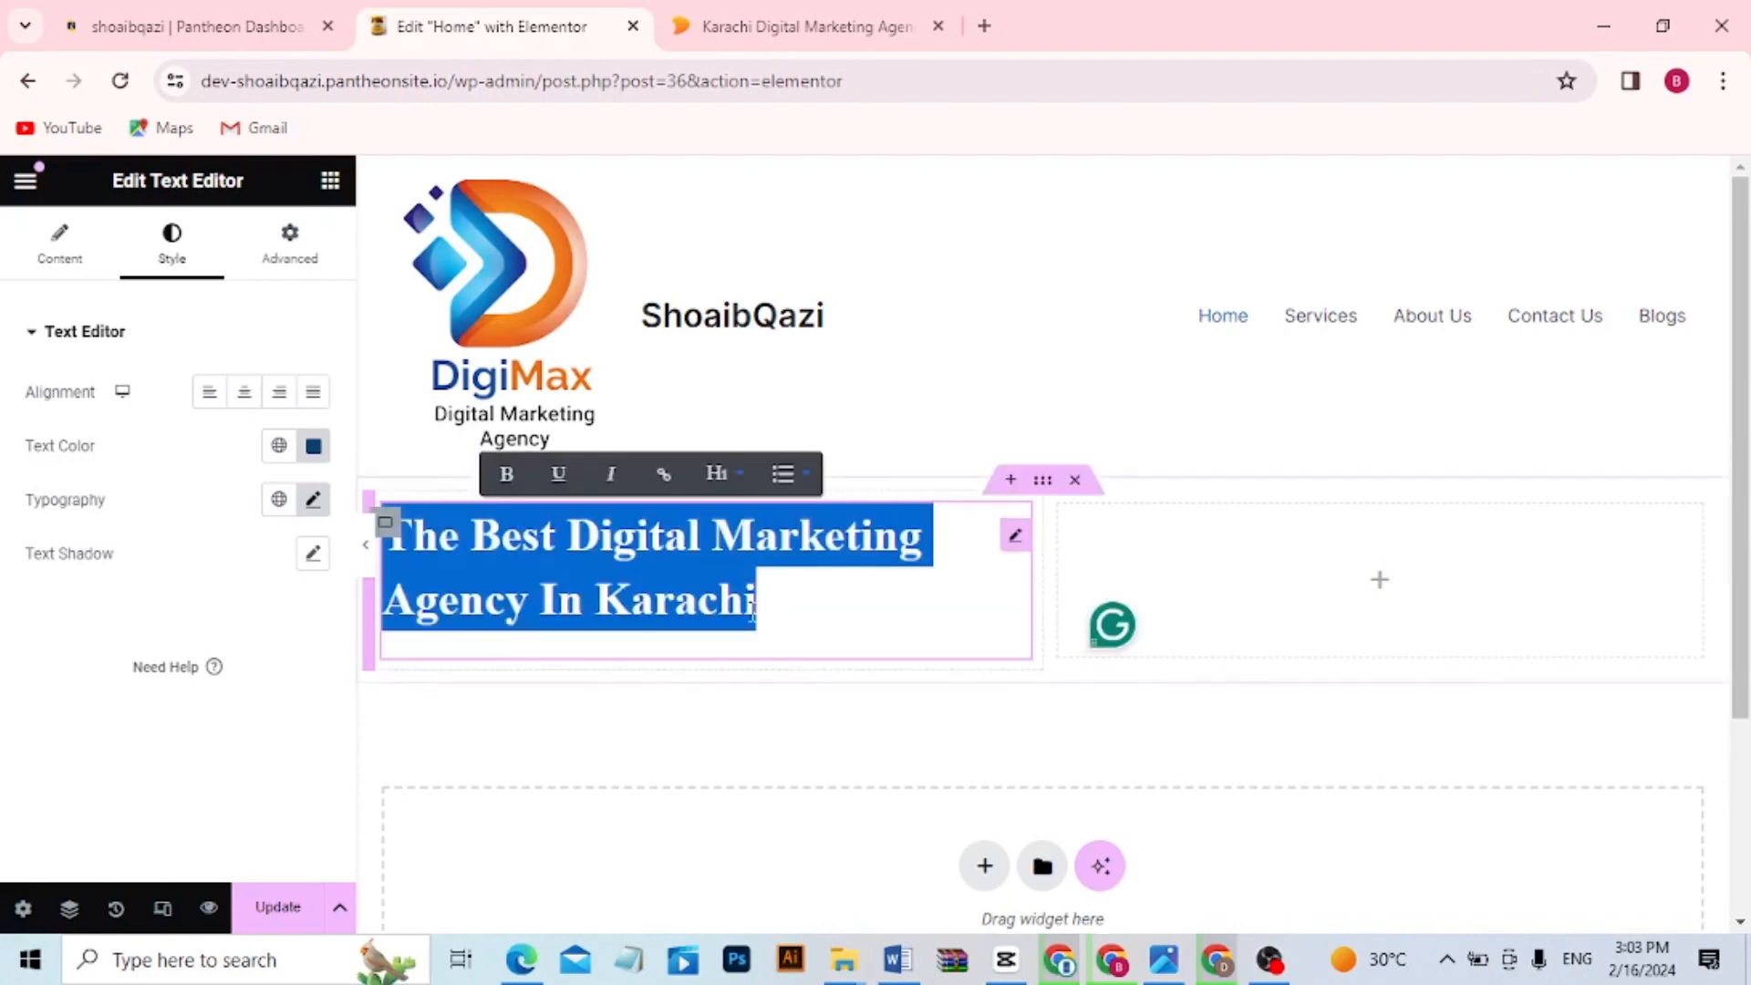
pyautogui.click(835, 614)
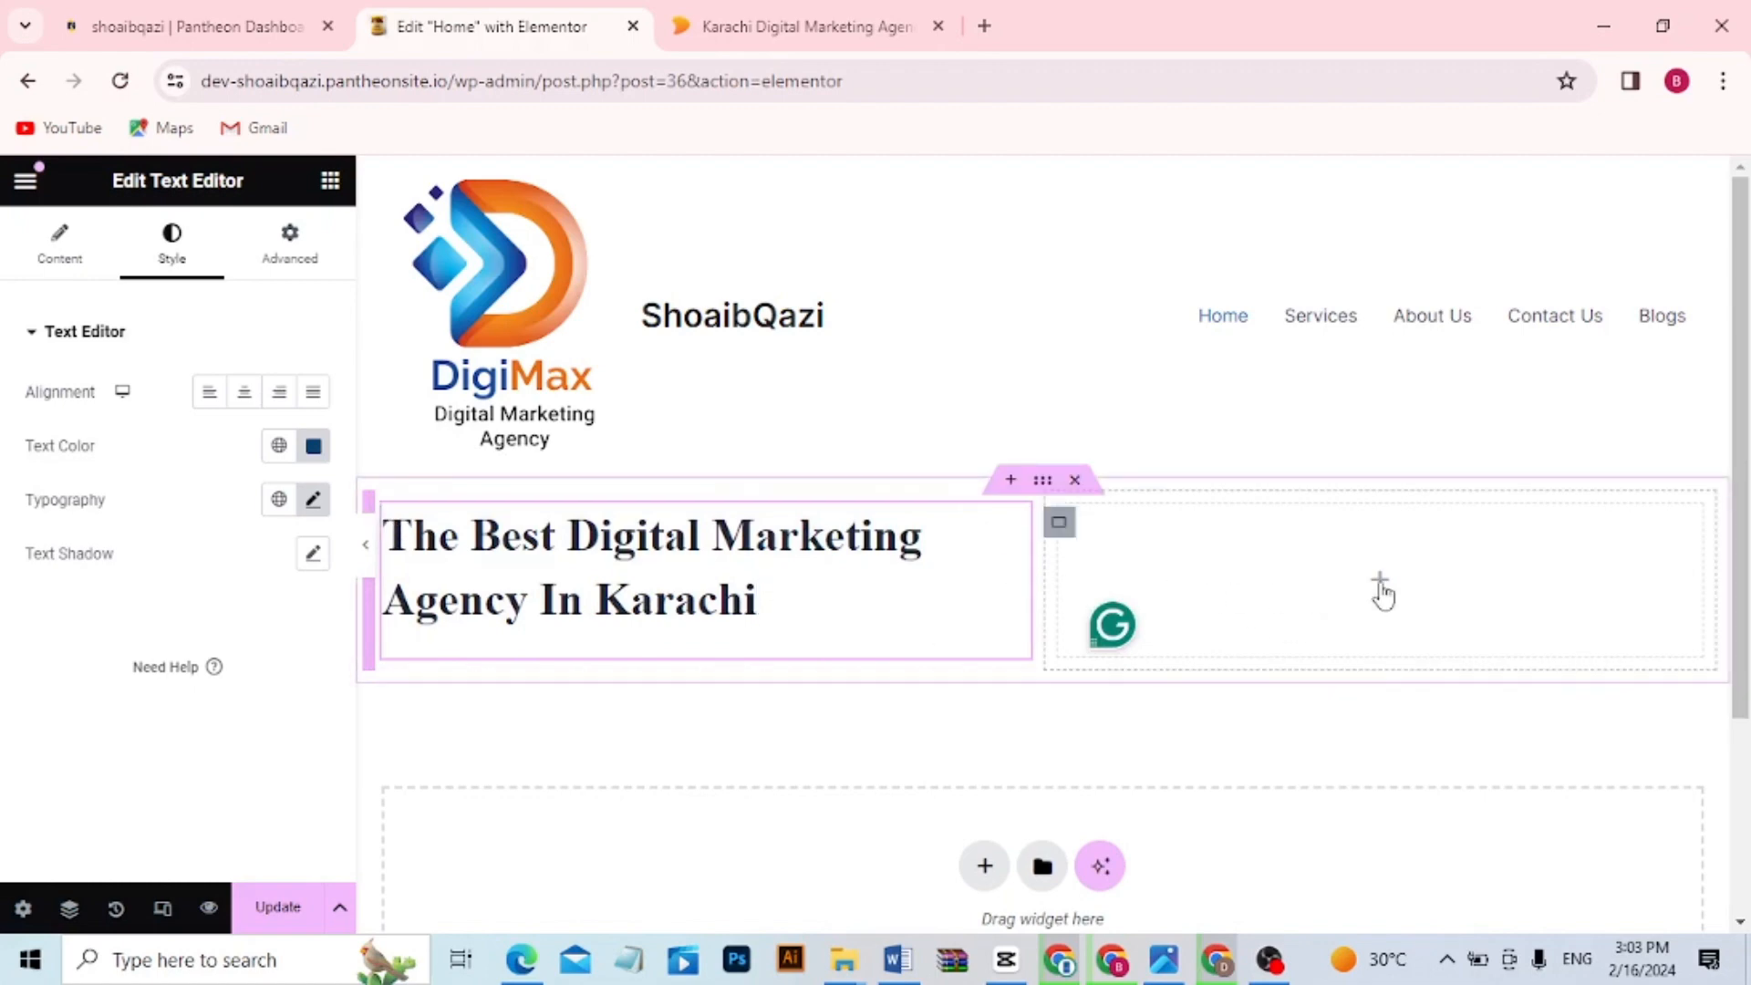
# Add an Image widget to the empty column beside the headline
pyautogui.click(1382, 591)
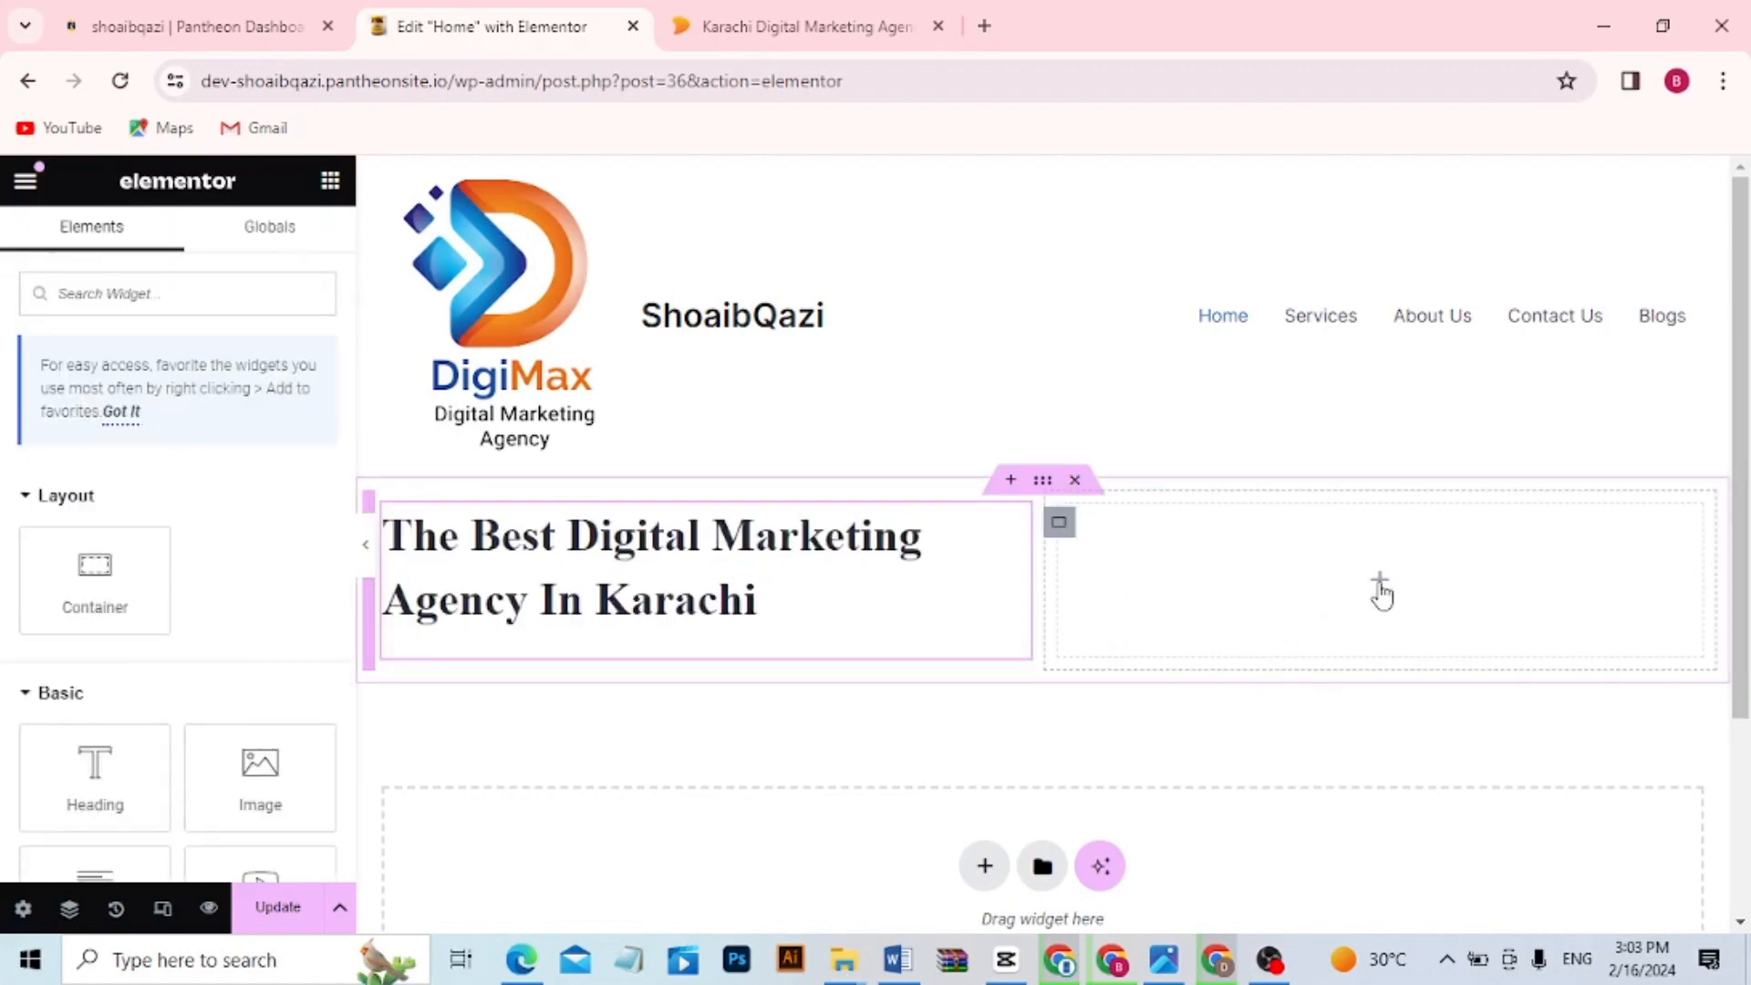
pyautogui.moveTo(260, 775); pyautogui.dragTo(1013, 639)
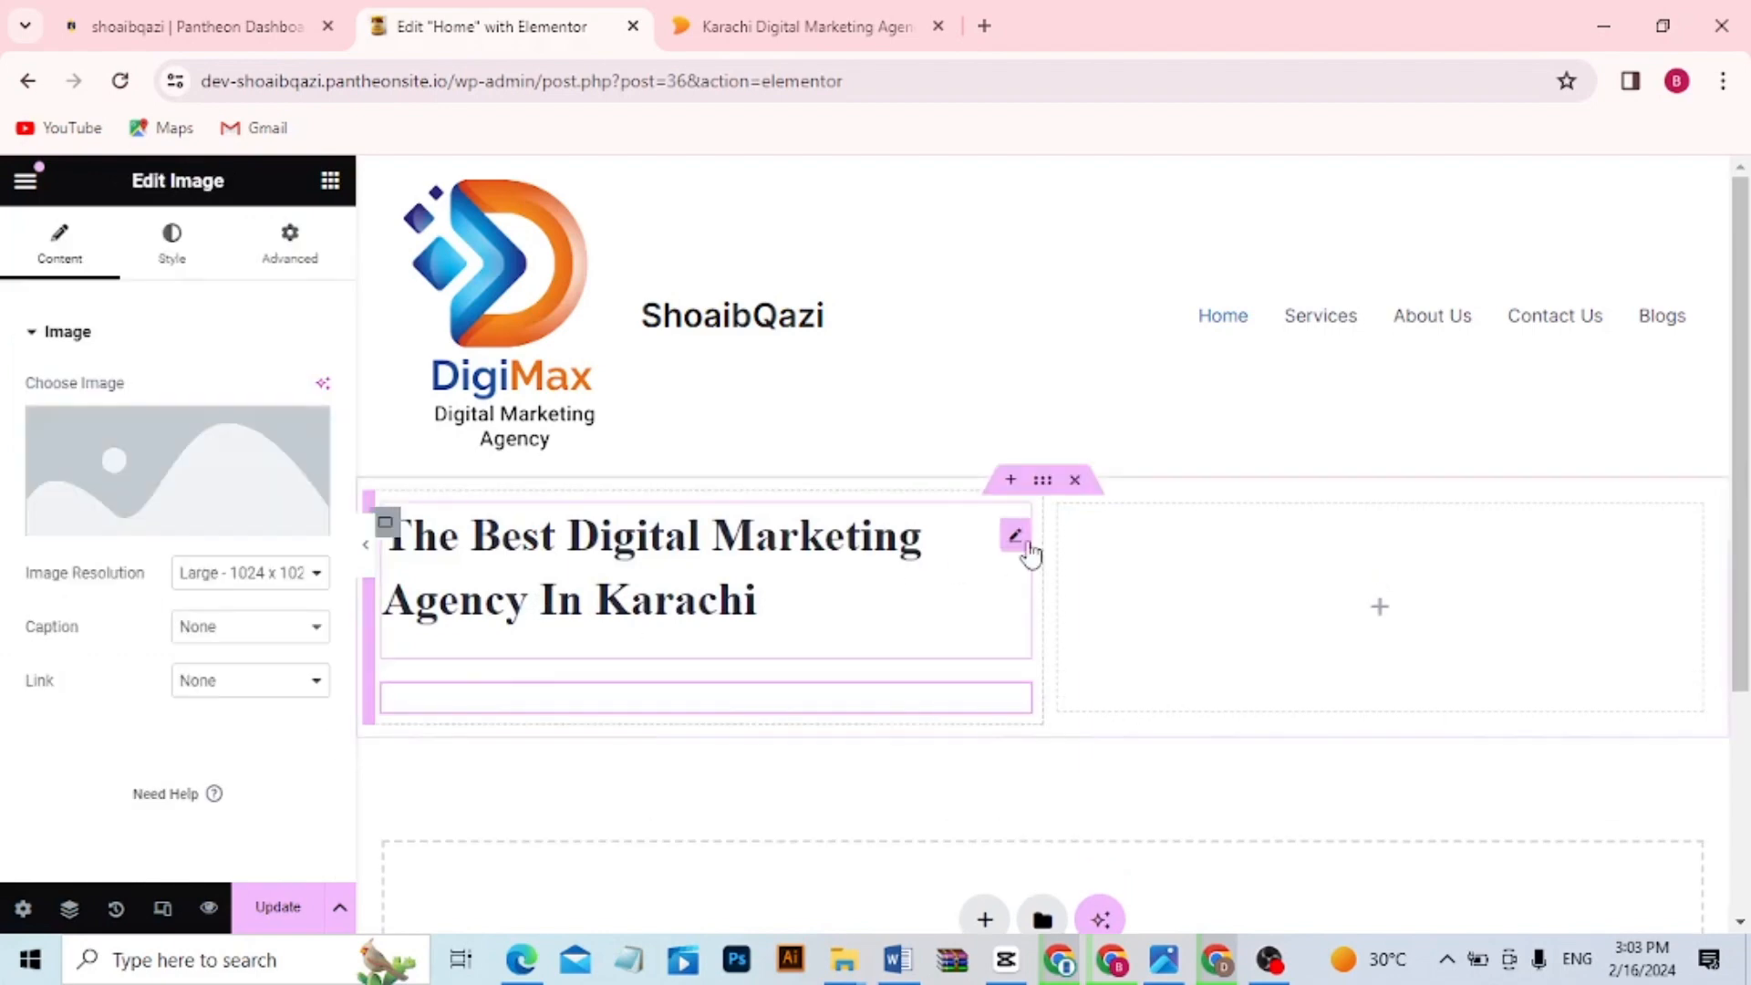
pyautogui.hotkey('ctrl', 'z')
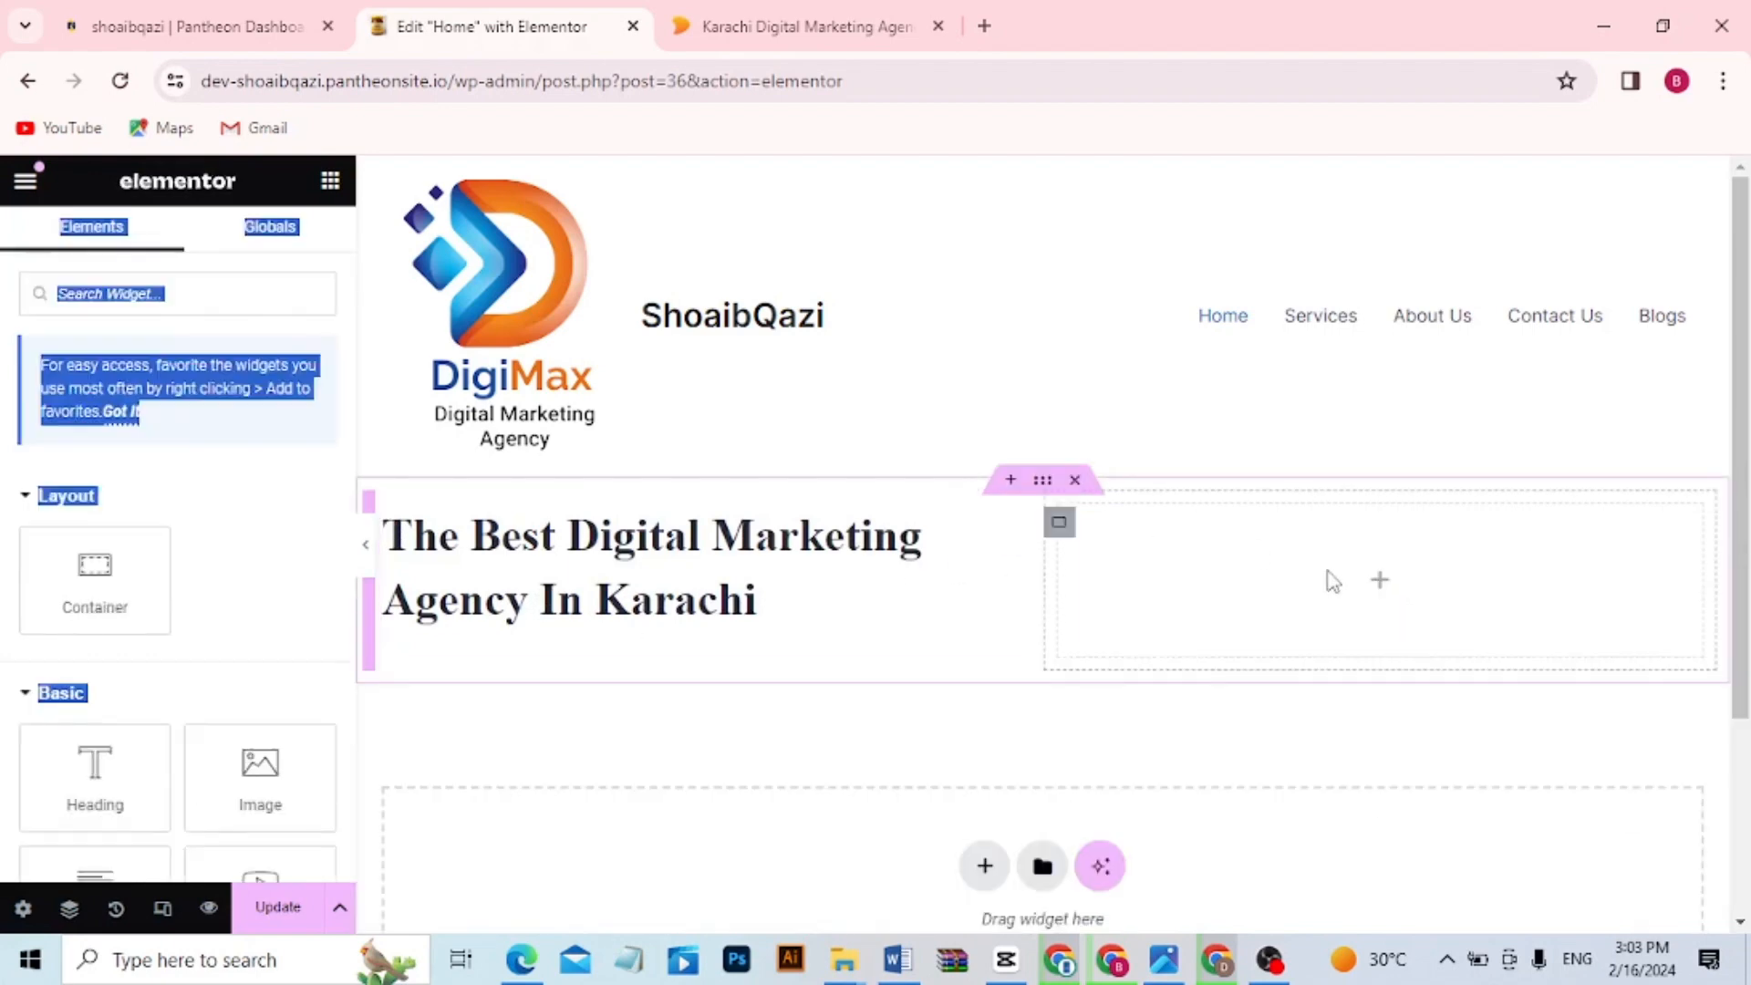
pyautogui.moveTo(263, 780); pyautogui.dragTo(1314, 577)
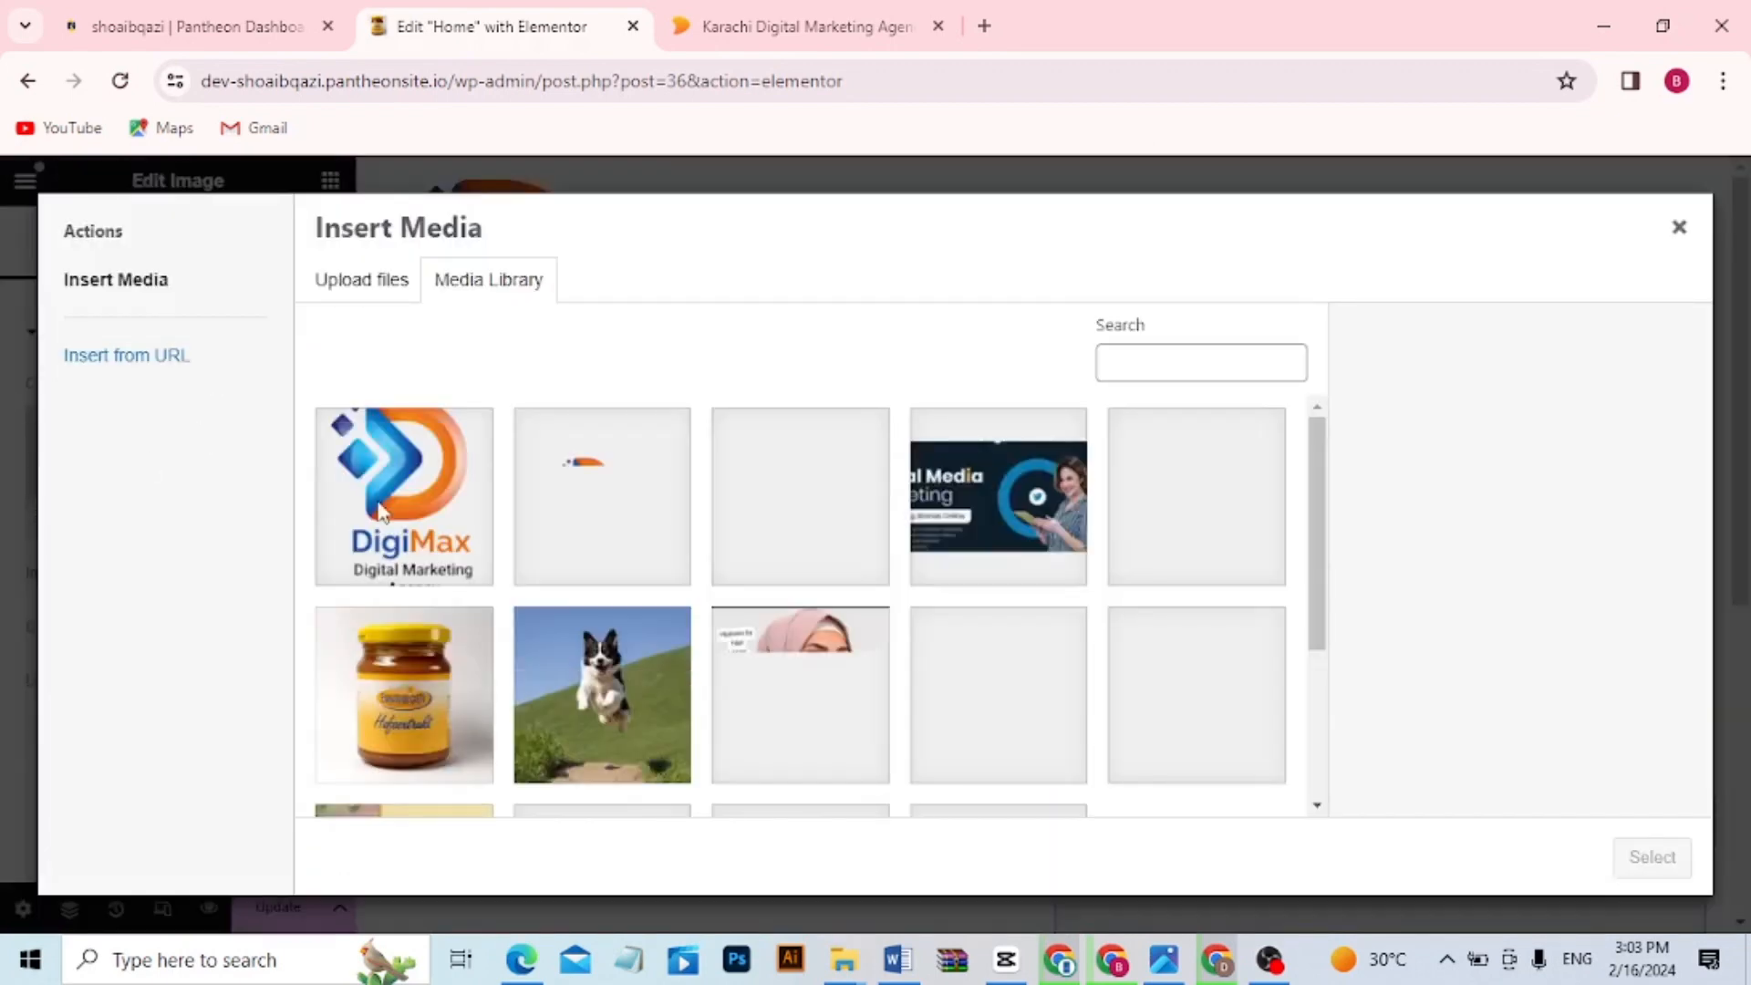
# Upload slidernew-v2 from the Downloads folder and use it as the image of the new Image widget
pyautogui.click(351, 282)
pyautogui.click(992, 583)
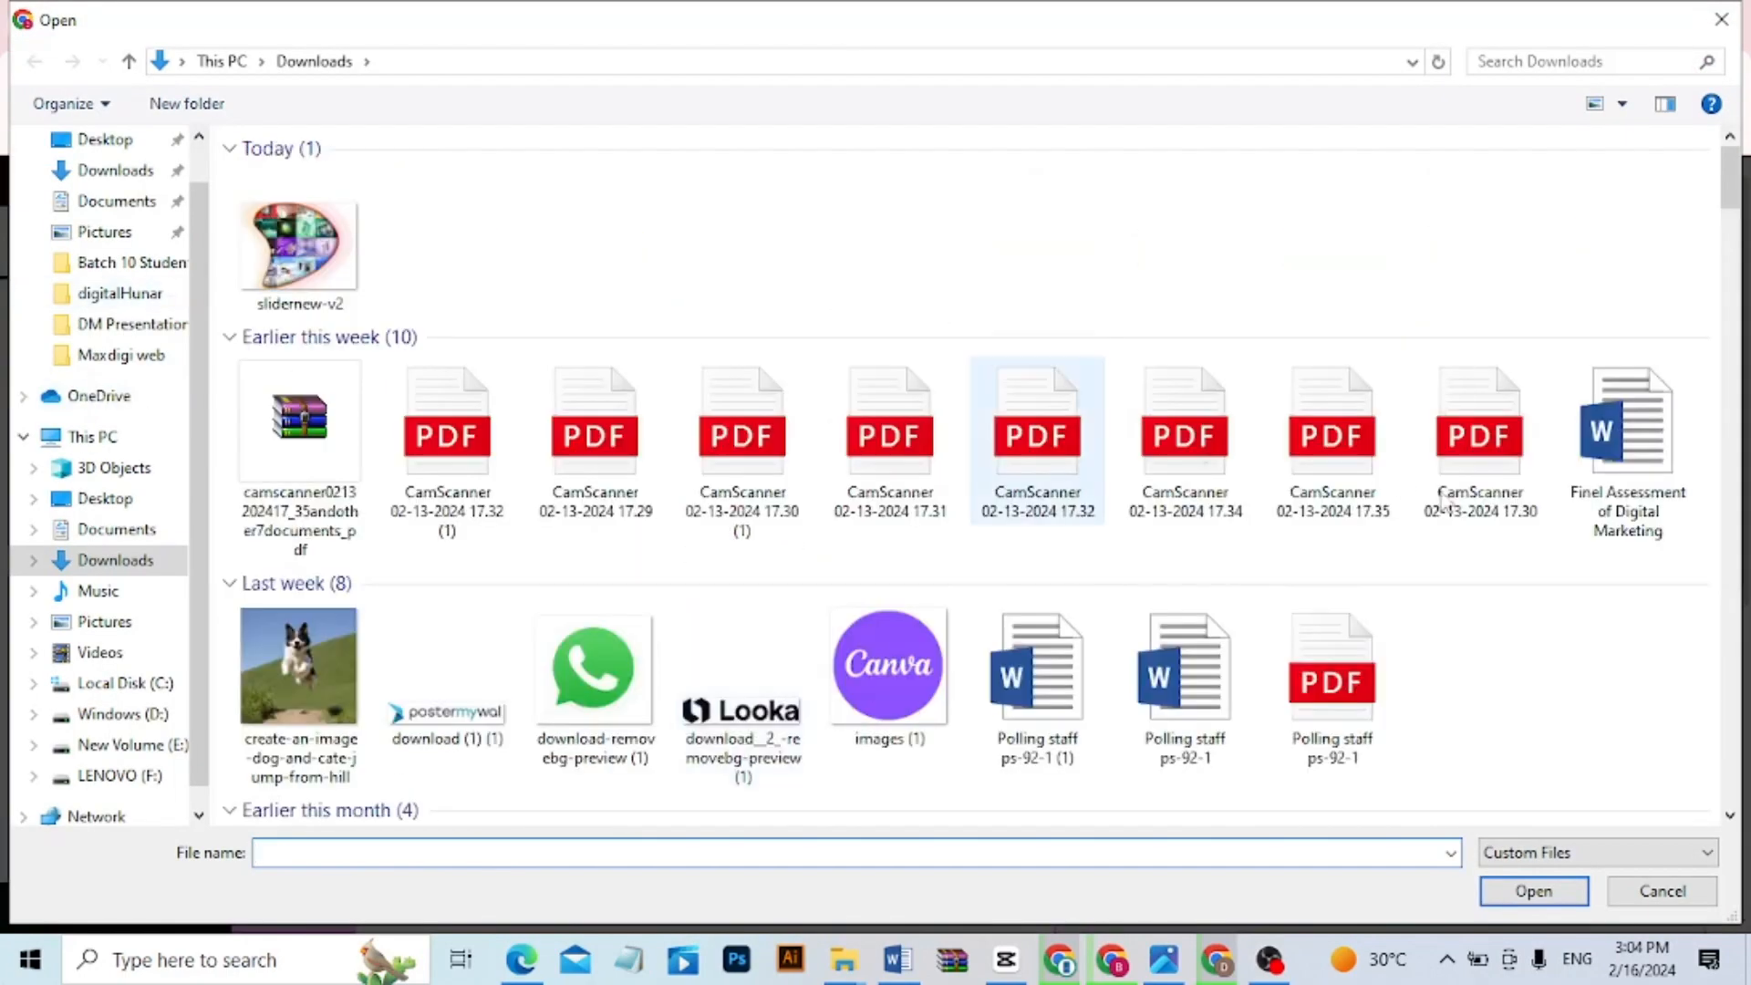
pyautogui.click(286, 236)
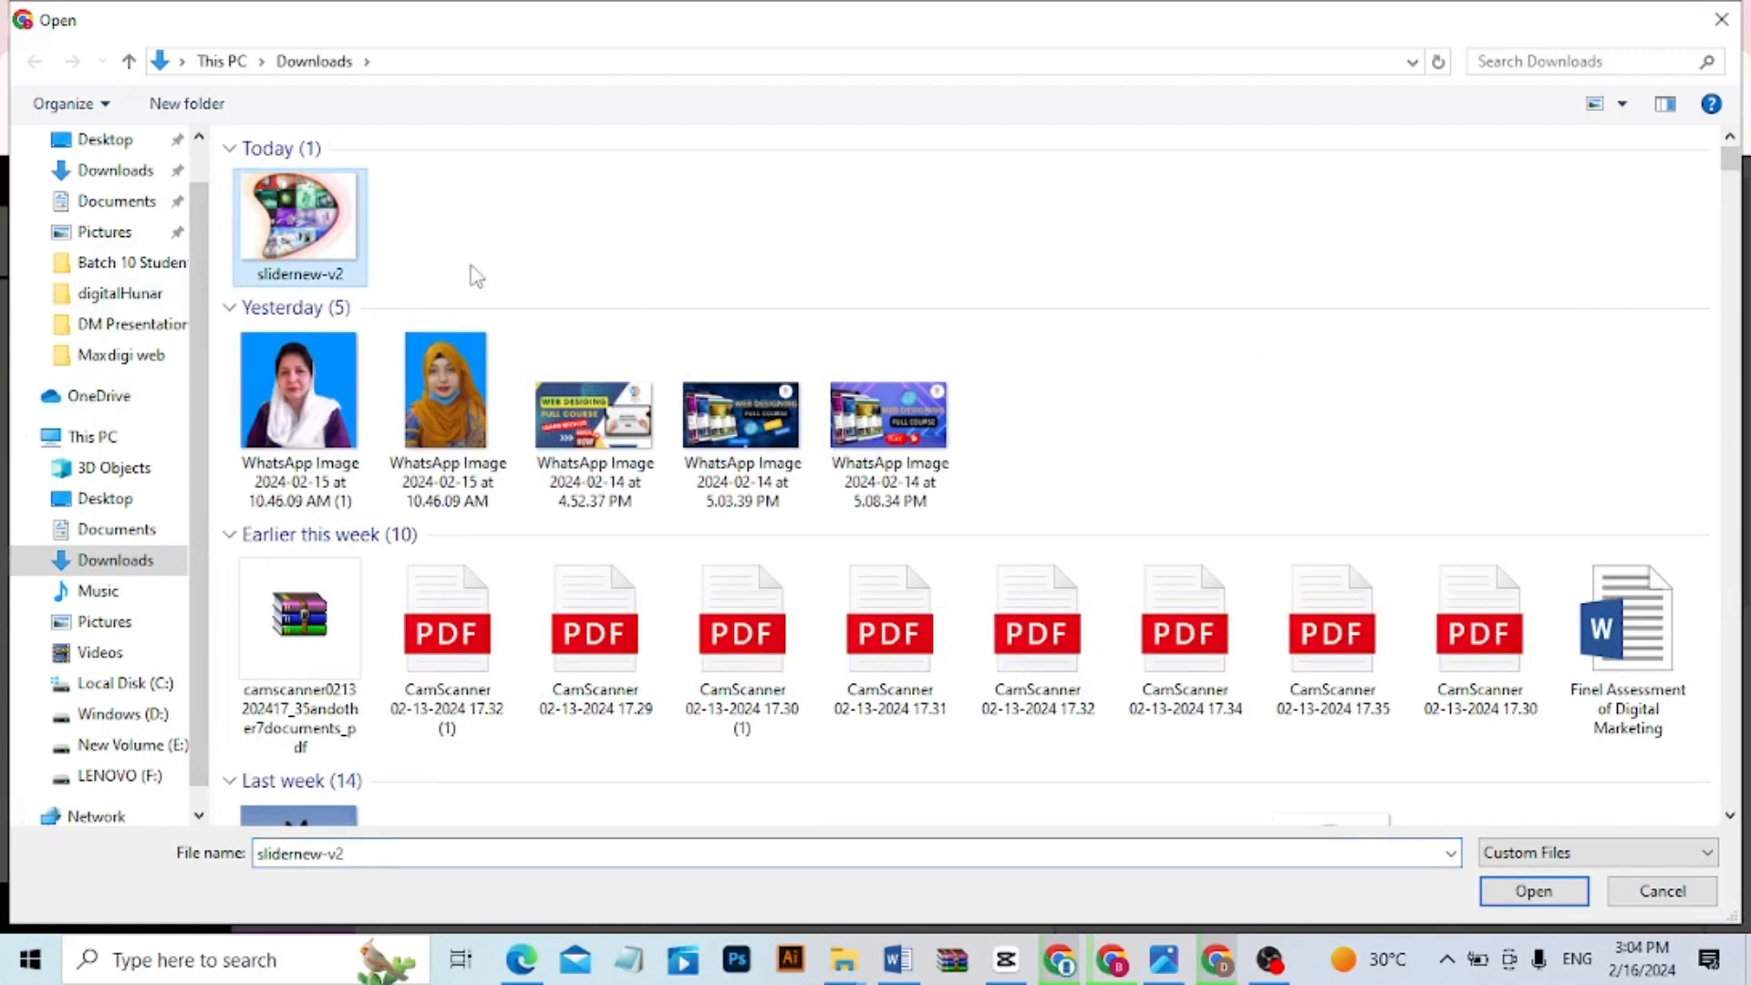
pyautogui.click(1534, 891)
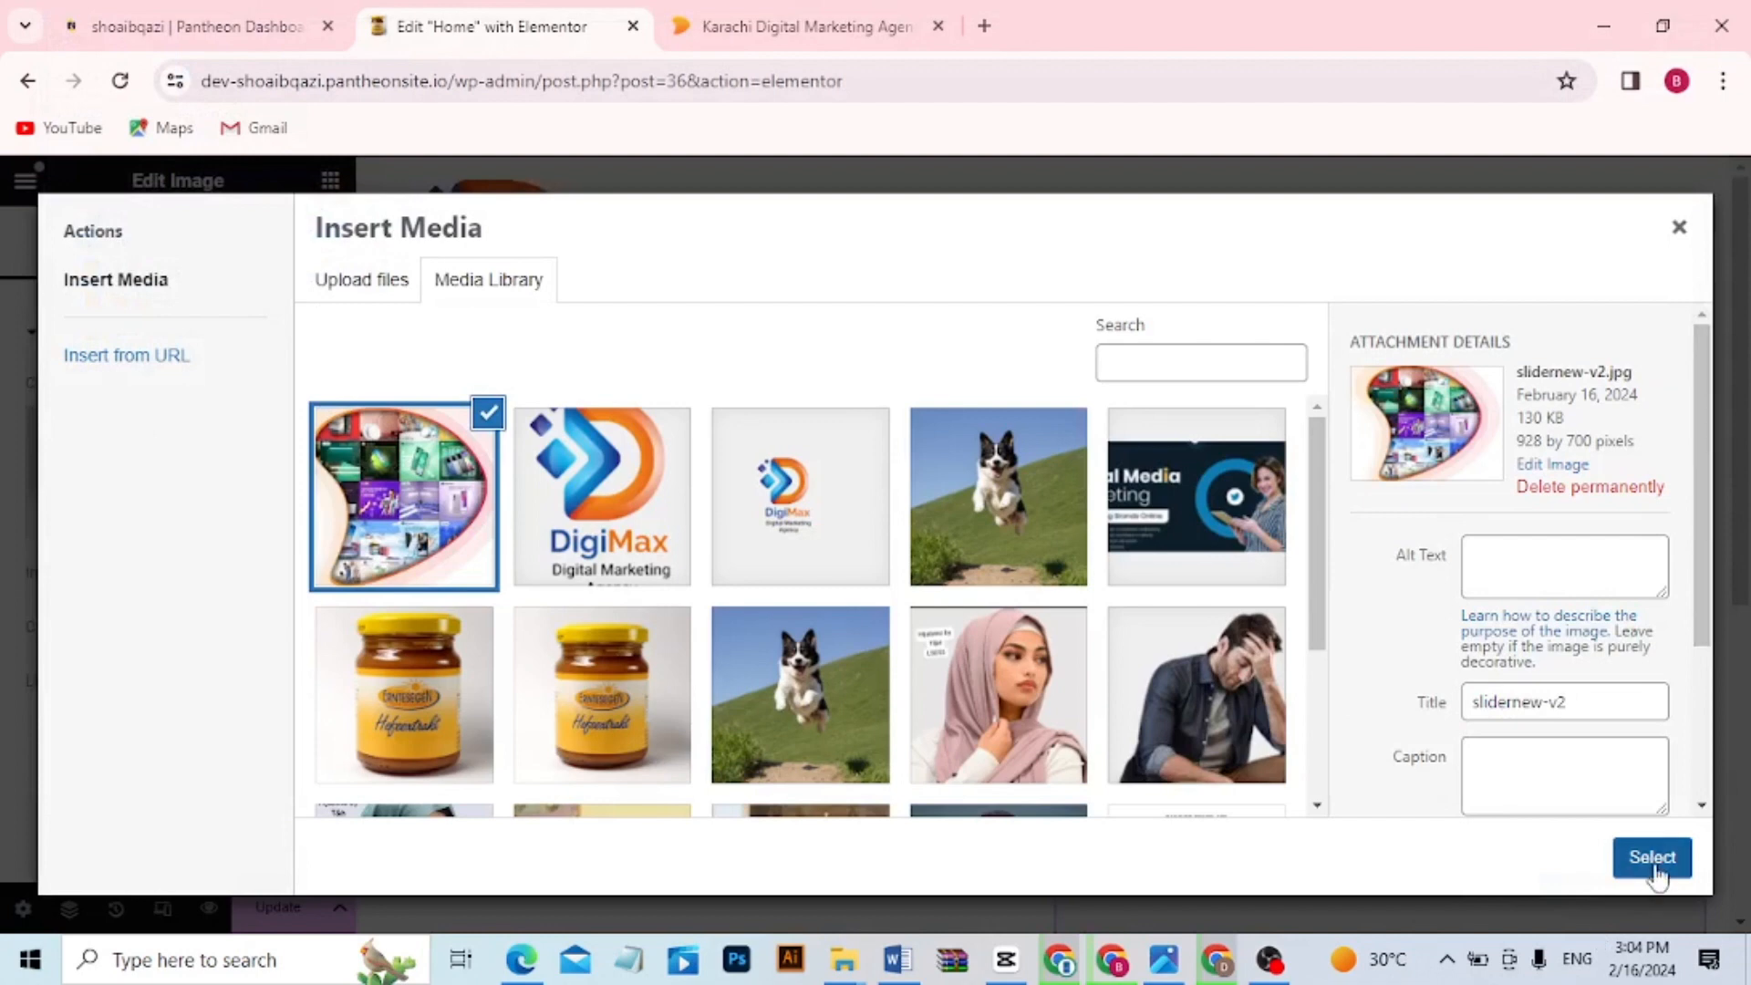
pyautogui.click(1654, 866)
# Compare the hero section with the headline and tagline layout on the kdmagency.com reference page
pyautogui.moveTo(1742, 433); pyautogui.dragTo(1748, 563)
pyautogui.click(620, 387)
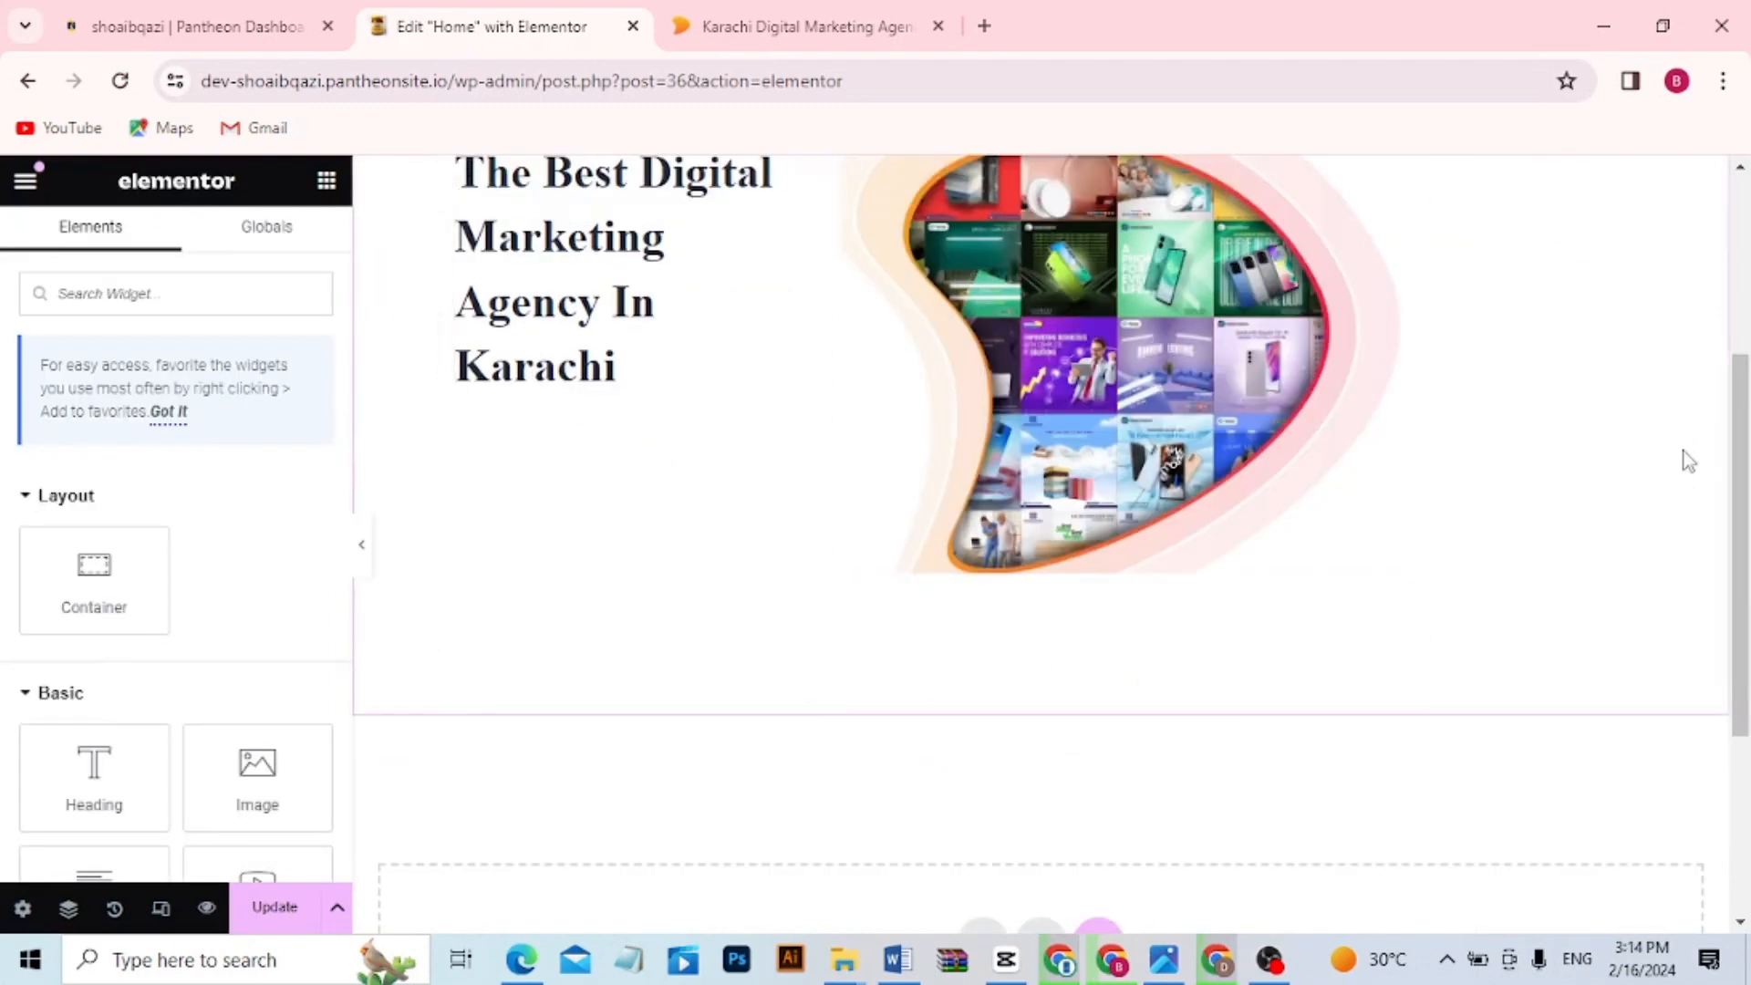
pyautogui.scroll(1, 1744, 450)
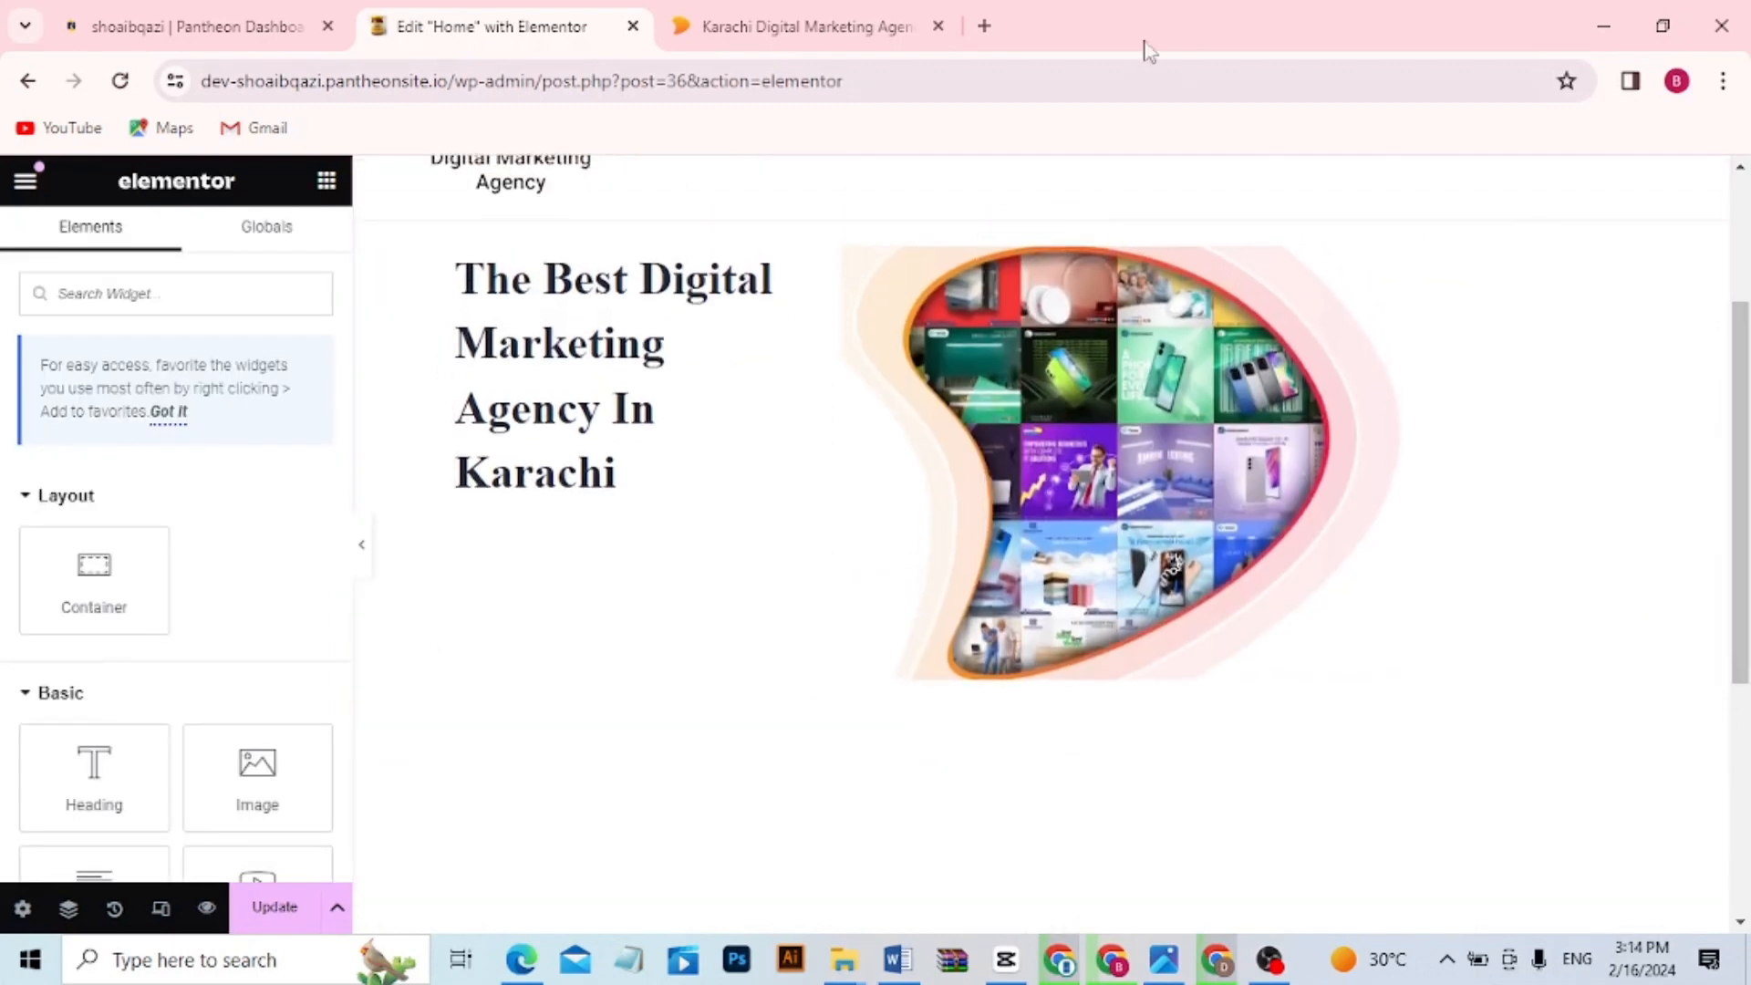
pyautogui.click(816, 25)
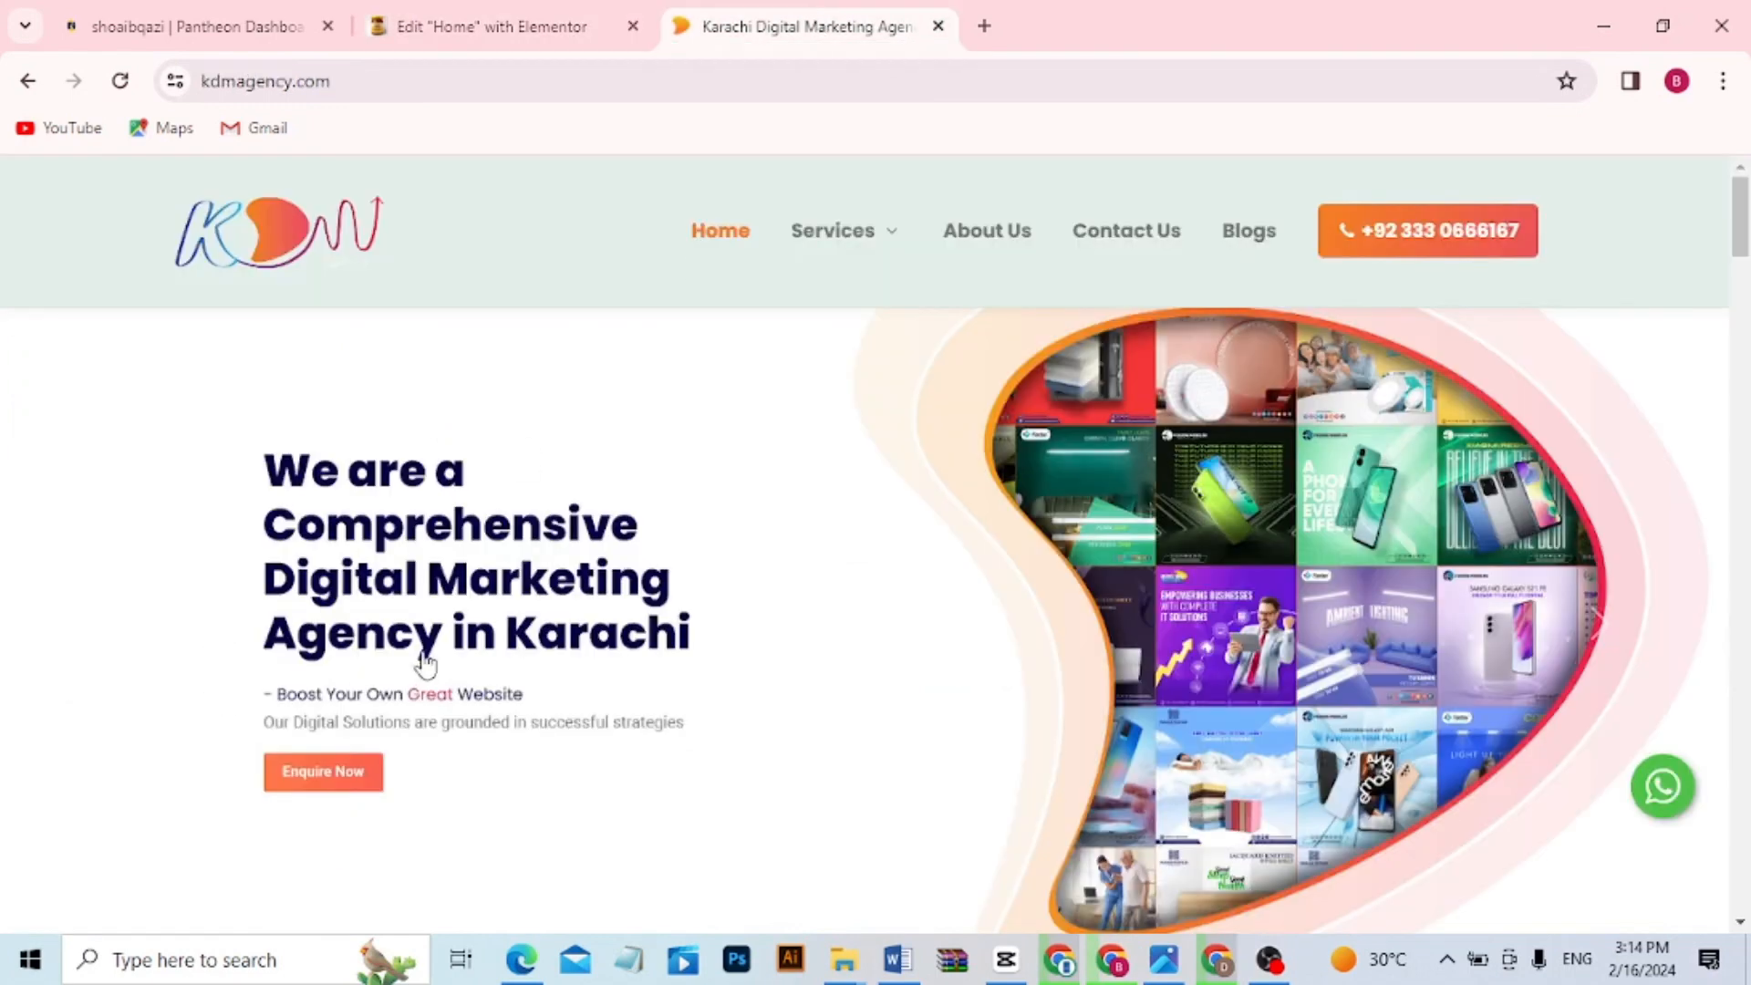
pyautogui.click(535, 37)
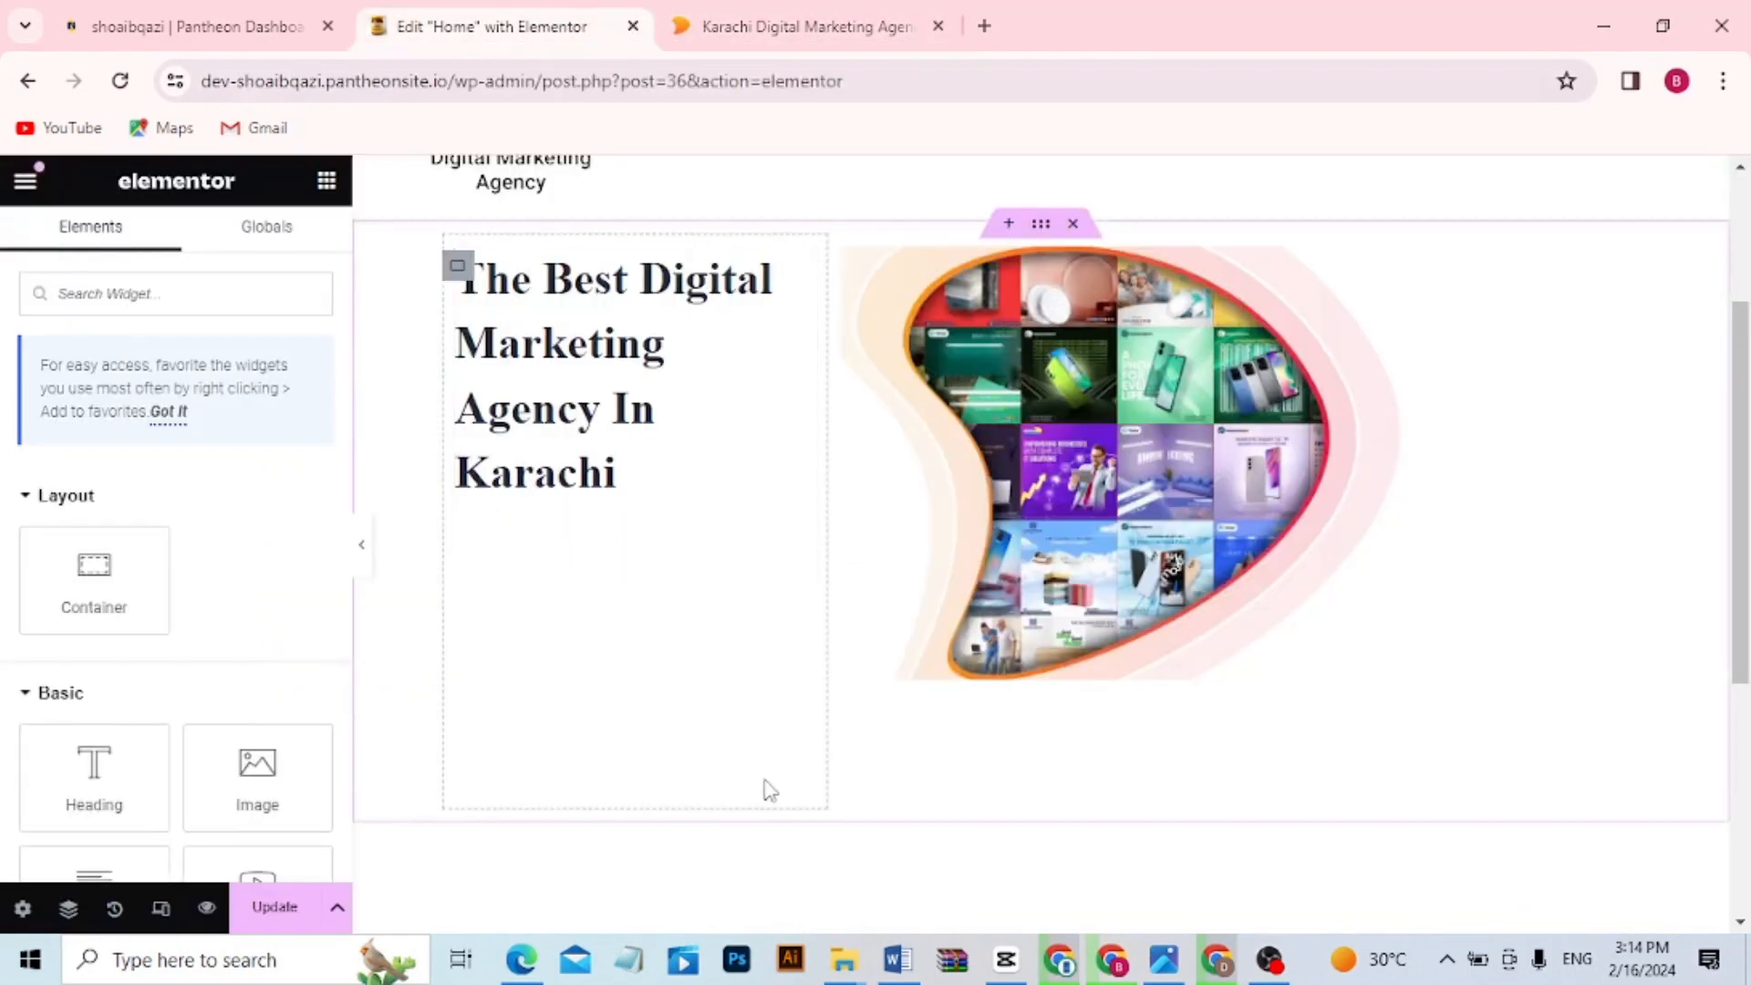
# Delete all the existing text of the text widget in the container below the hero section
pyautogui.moveTo(1742, 652); pyautogui.dragTo(1743, 780)
pyautogui.click(643, 609)
pyautogui.press('BackSpace')
pyautogui.press('BackSpace')
pyautogui.press('BackSpace')
pyautogui.press('BackSpace')
pyautogui.press('BackSpace')
pyautogui.press('BackSpace')
pyautogui.press('BackSpace')
pyautogui.press('BackSpace')
pyautogui.press('BackSpace')
pyautogui.press('BackSpace')
pyautogui.press('BackSpace')
pyautogui.press('BackSpace')
pyautogui.press('BackSpace')
pyautogui.press('BackSpace')
pyautogui.press('BackSpace')
pyautogui.press('BackSpace')
pyautogui.press('BackSpace')
pyautogui.press('BackSpace')
pyautogui.press('BackSpace')
pyautogui.press('BackSpace')
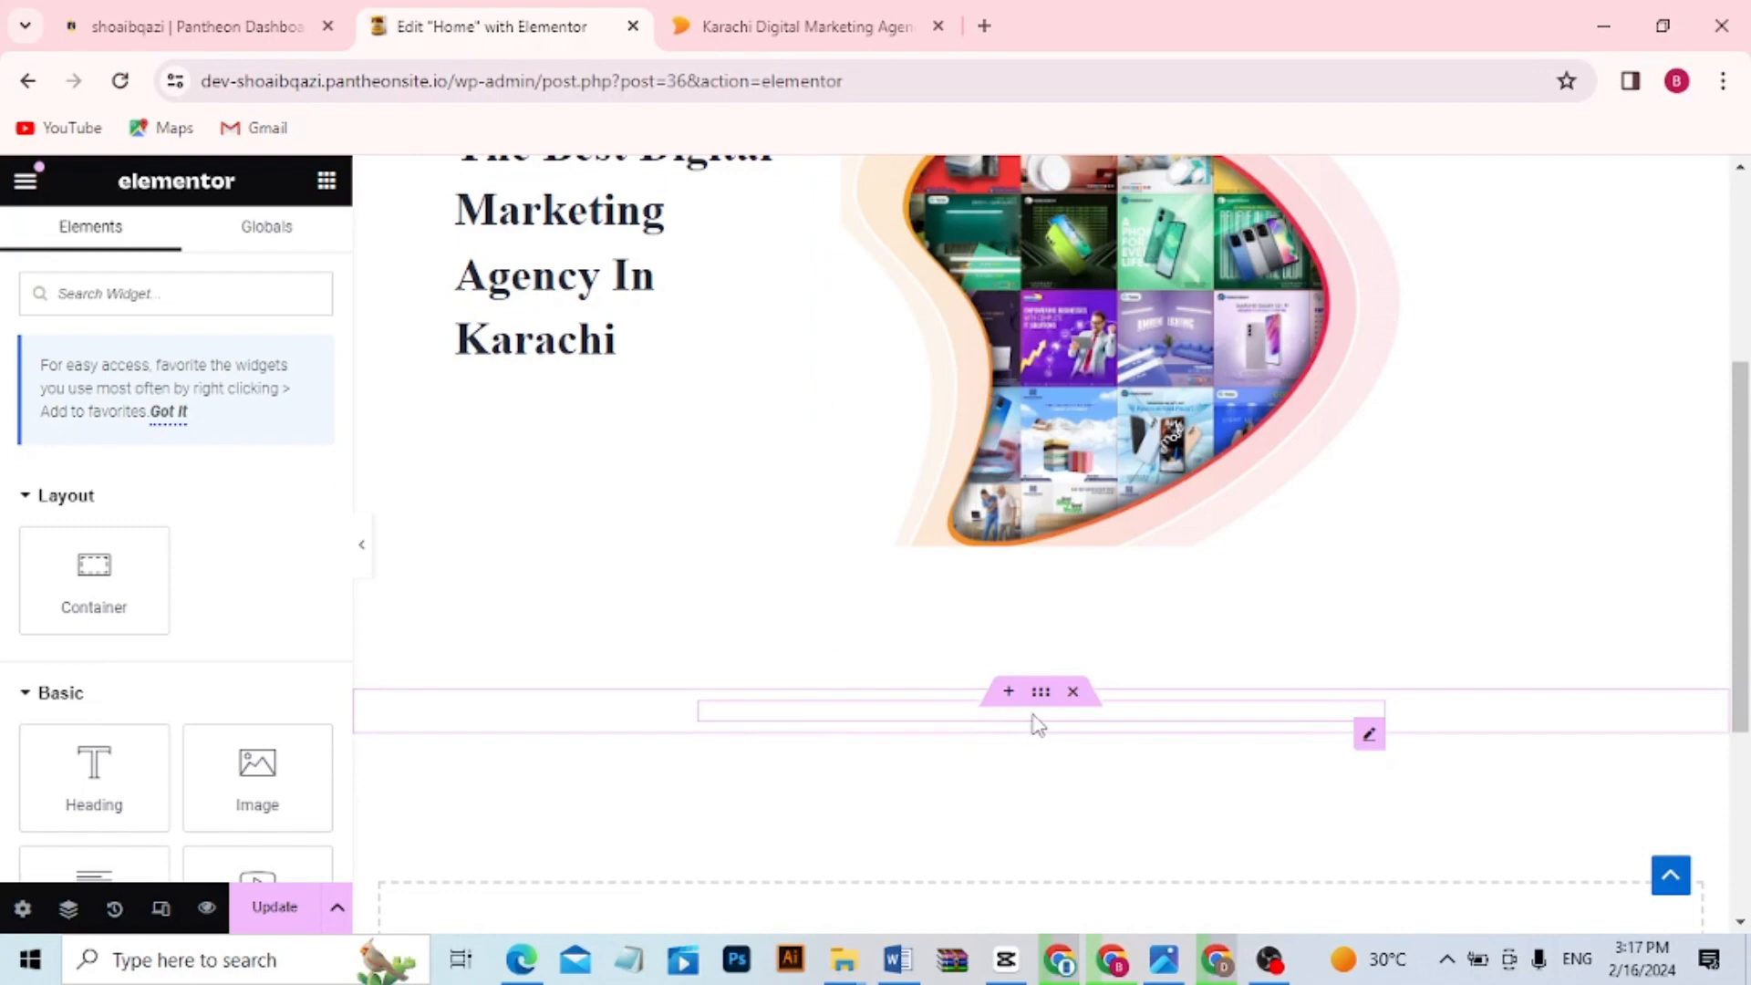
# Move the empty text widget from the lower container into the hero's headline column, beneath the headline
pyautogui.click(1034, 717)
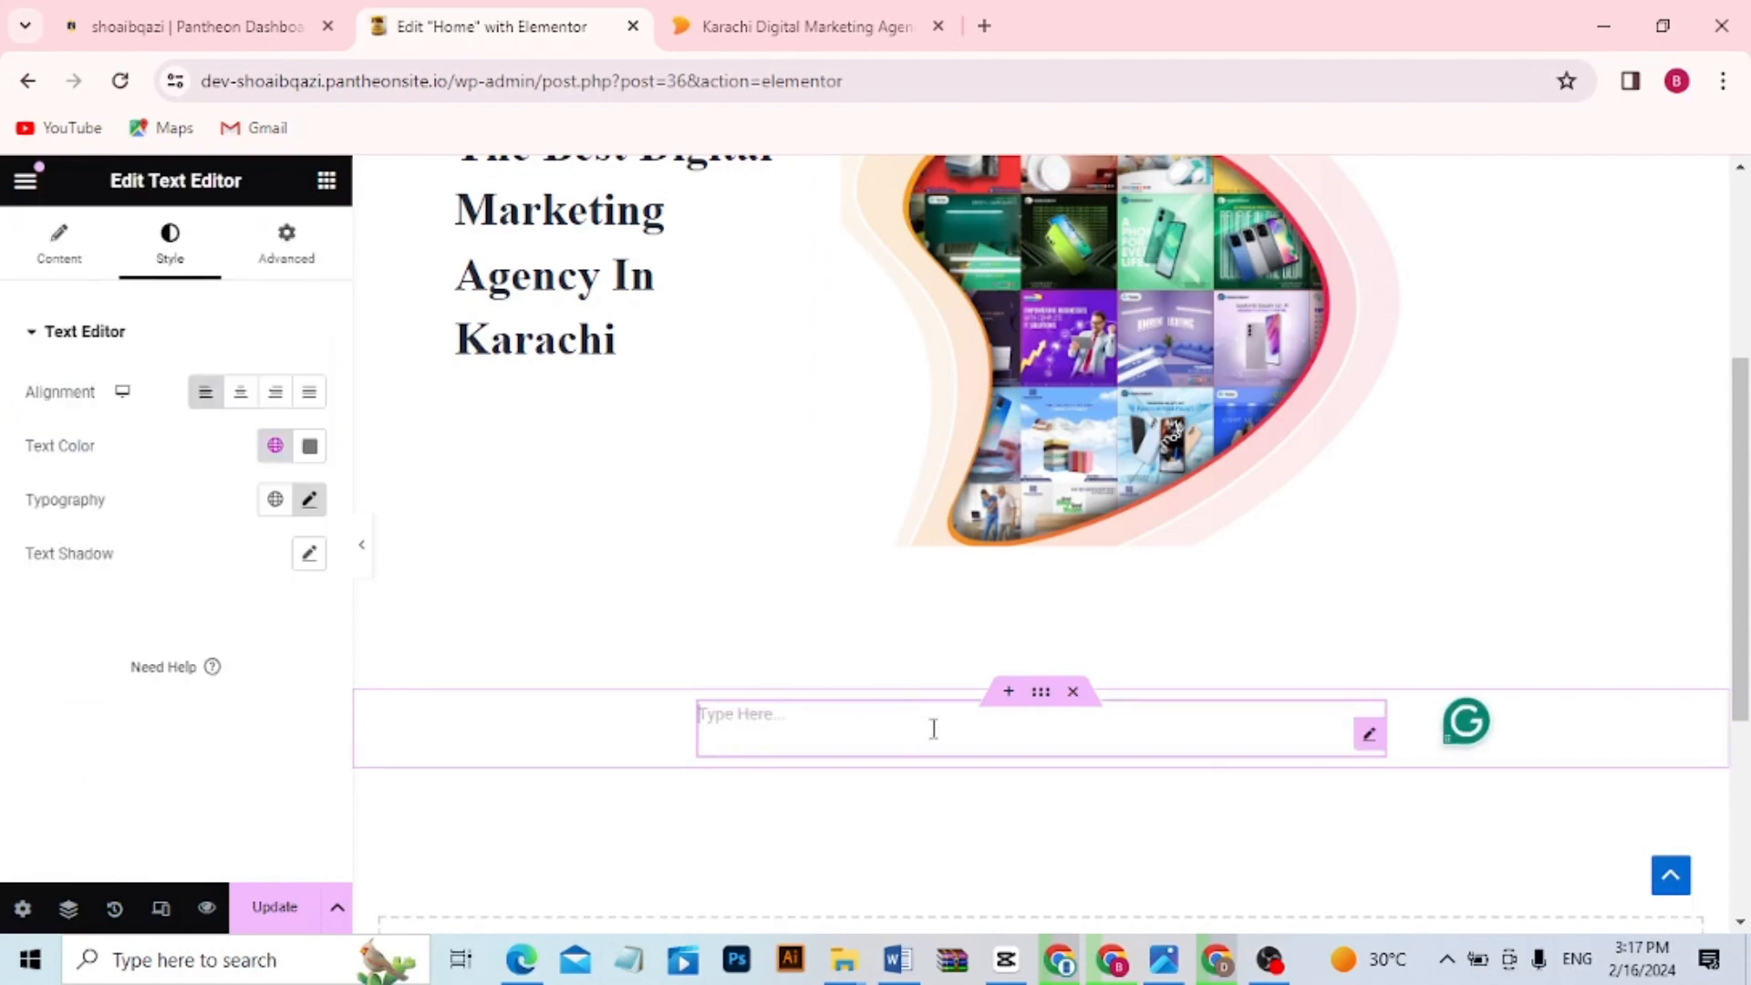
pyautogui.click(664, 731)
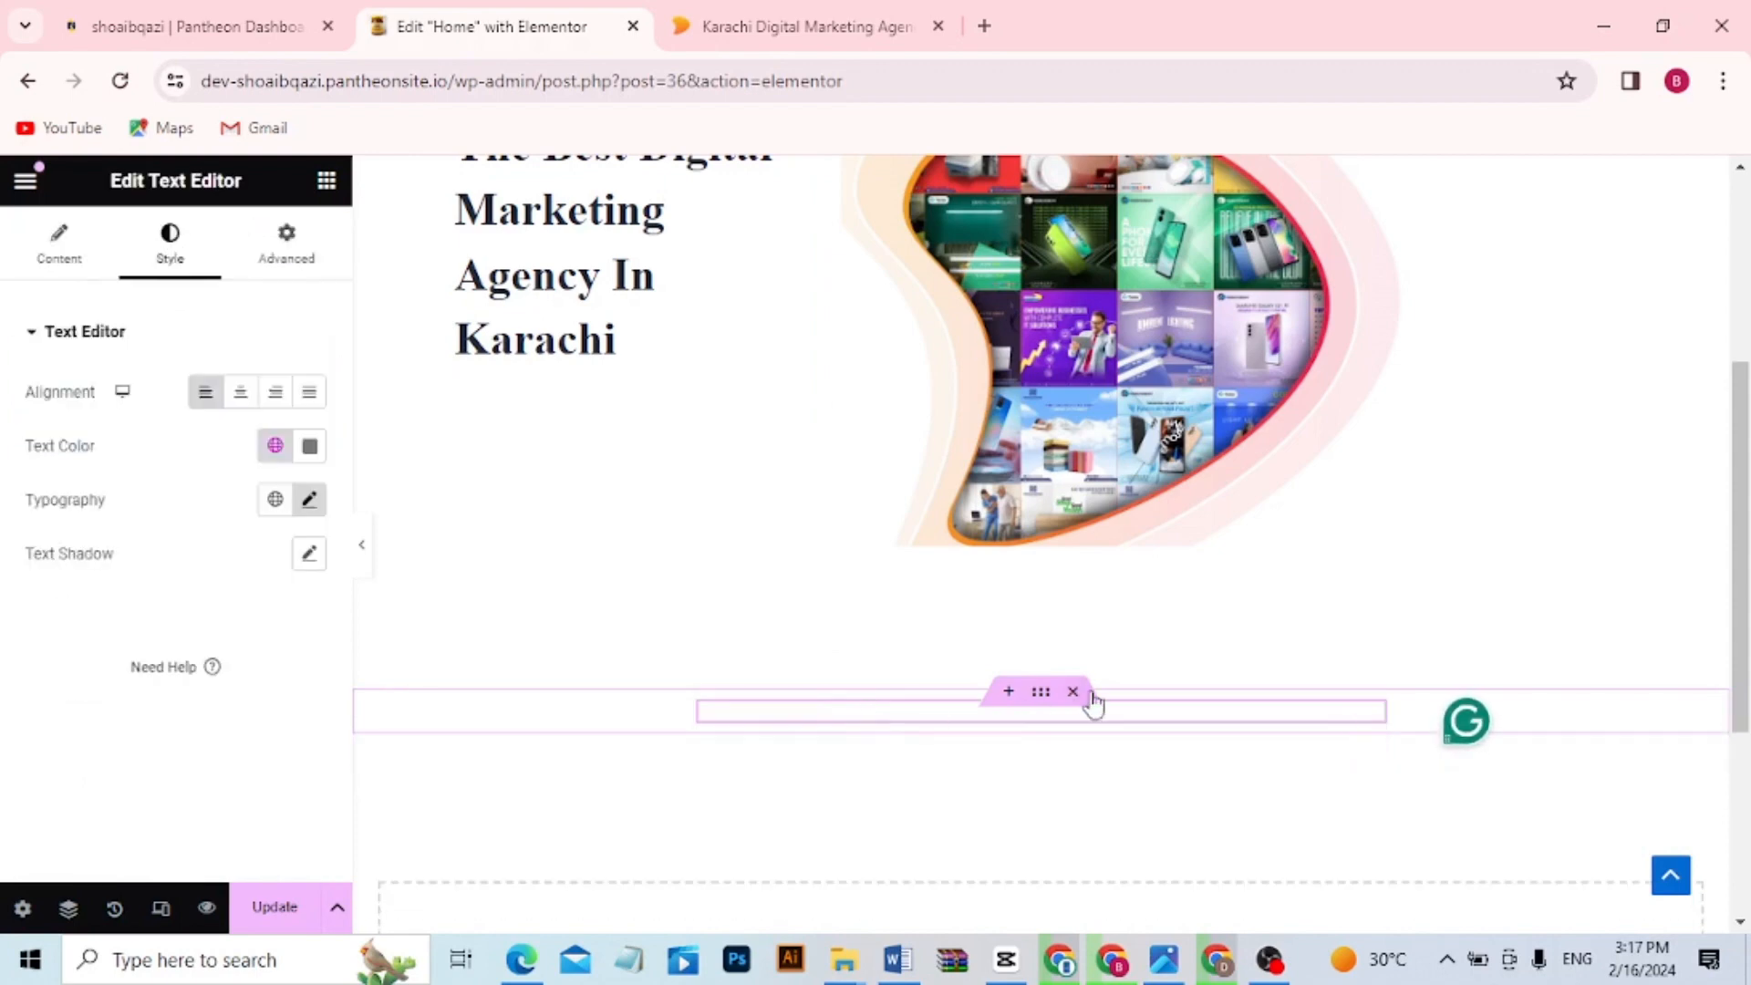
pyautogui.click(1040, 695)
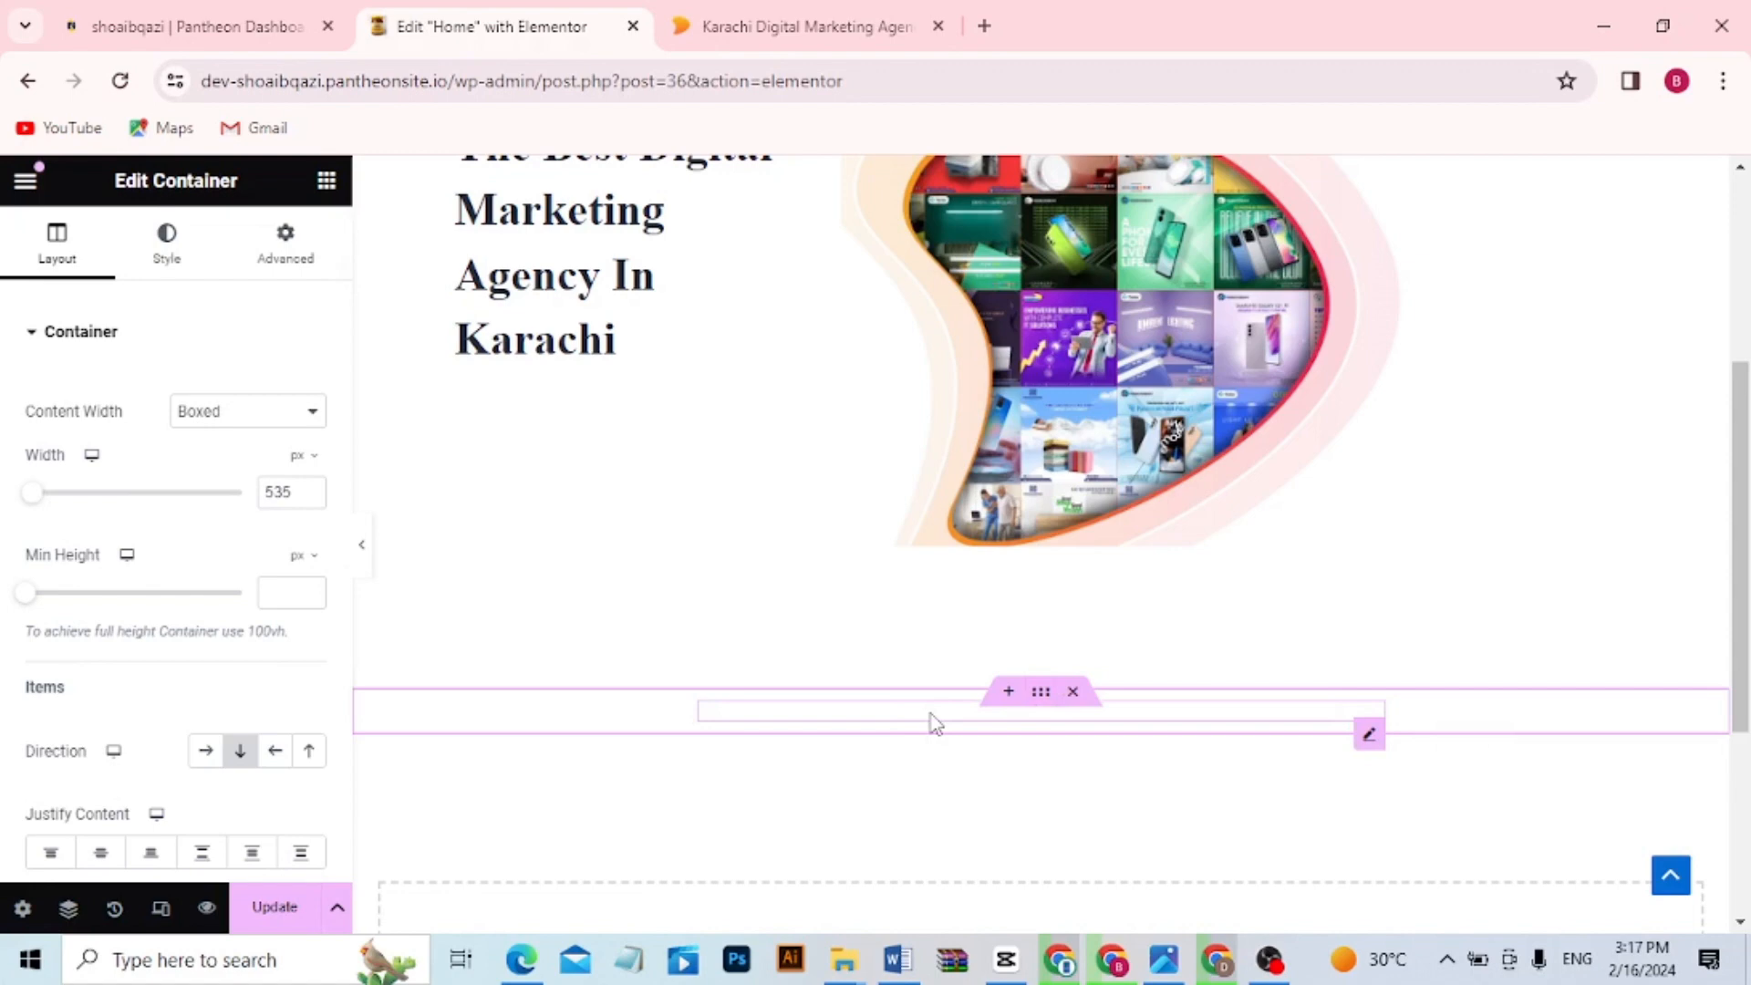
pyautogui.moveTo(932, 723); pyautogui.dragTo(547, 390)
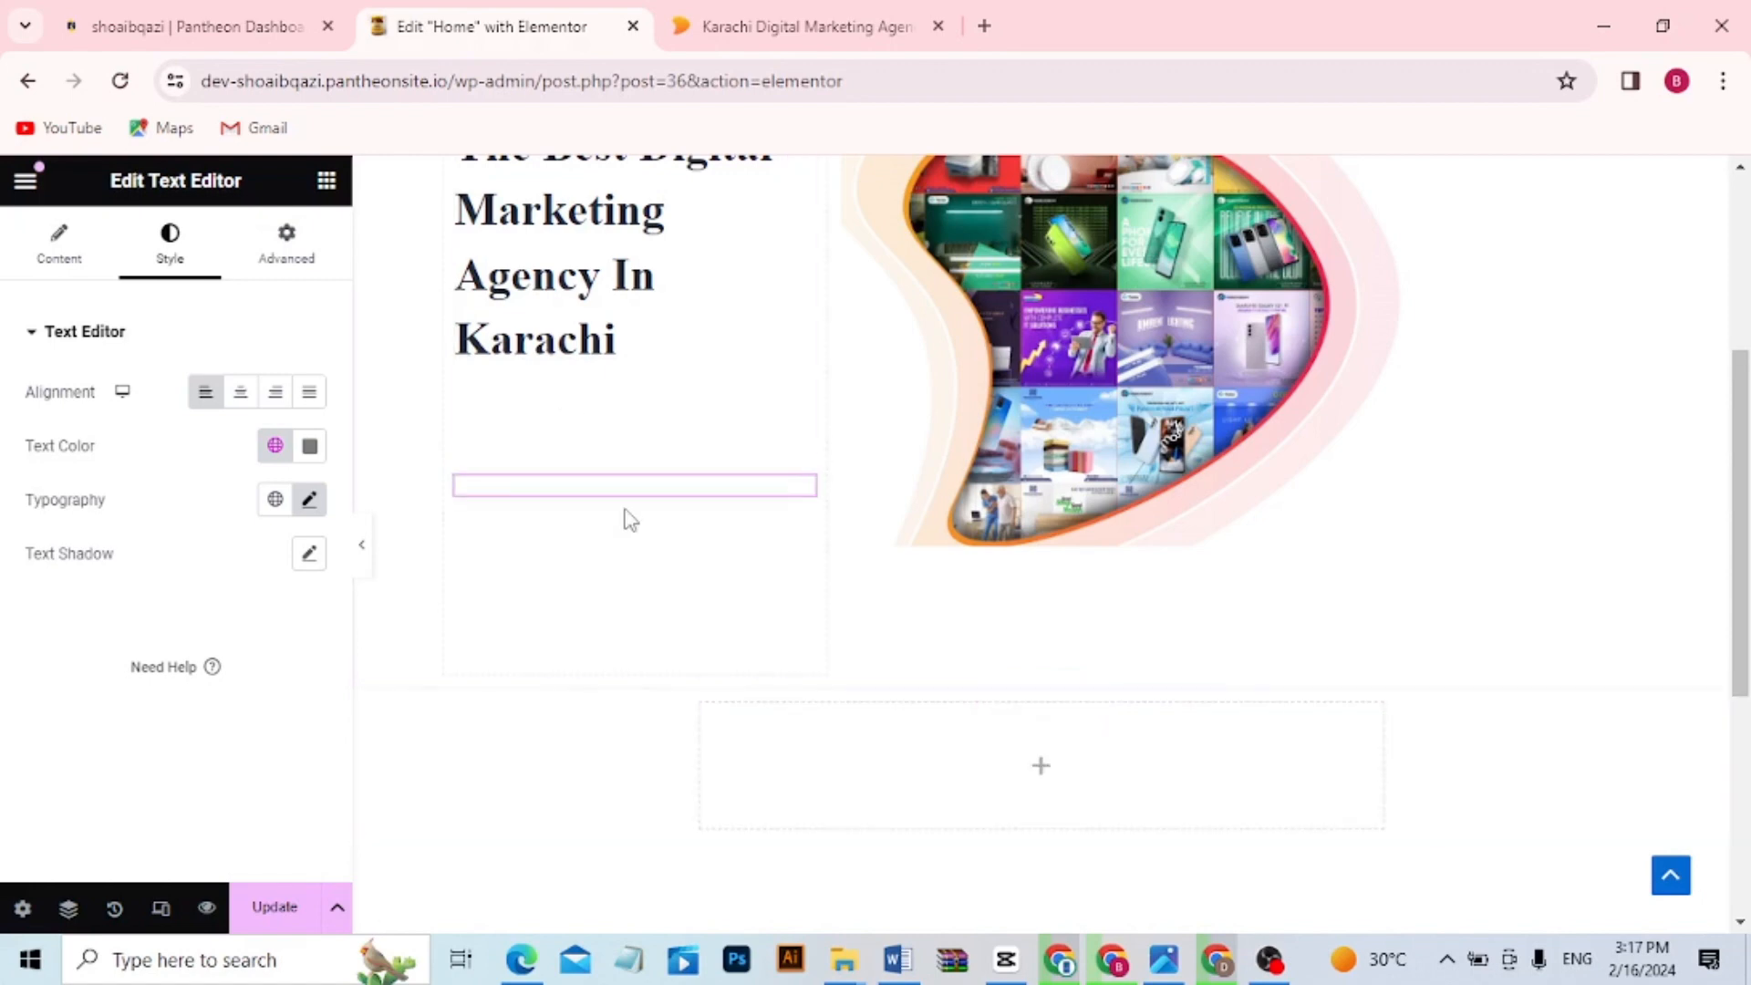
# Enter the tagline "We Can Boost Your Business" in the text widget beneath the headline
pyautogui.click(627, 492)
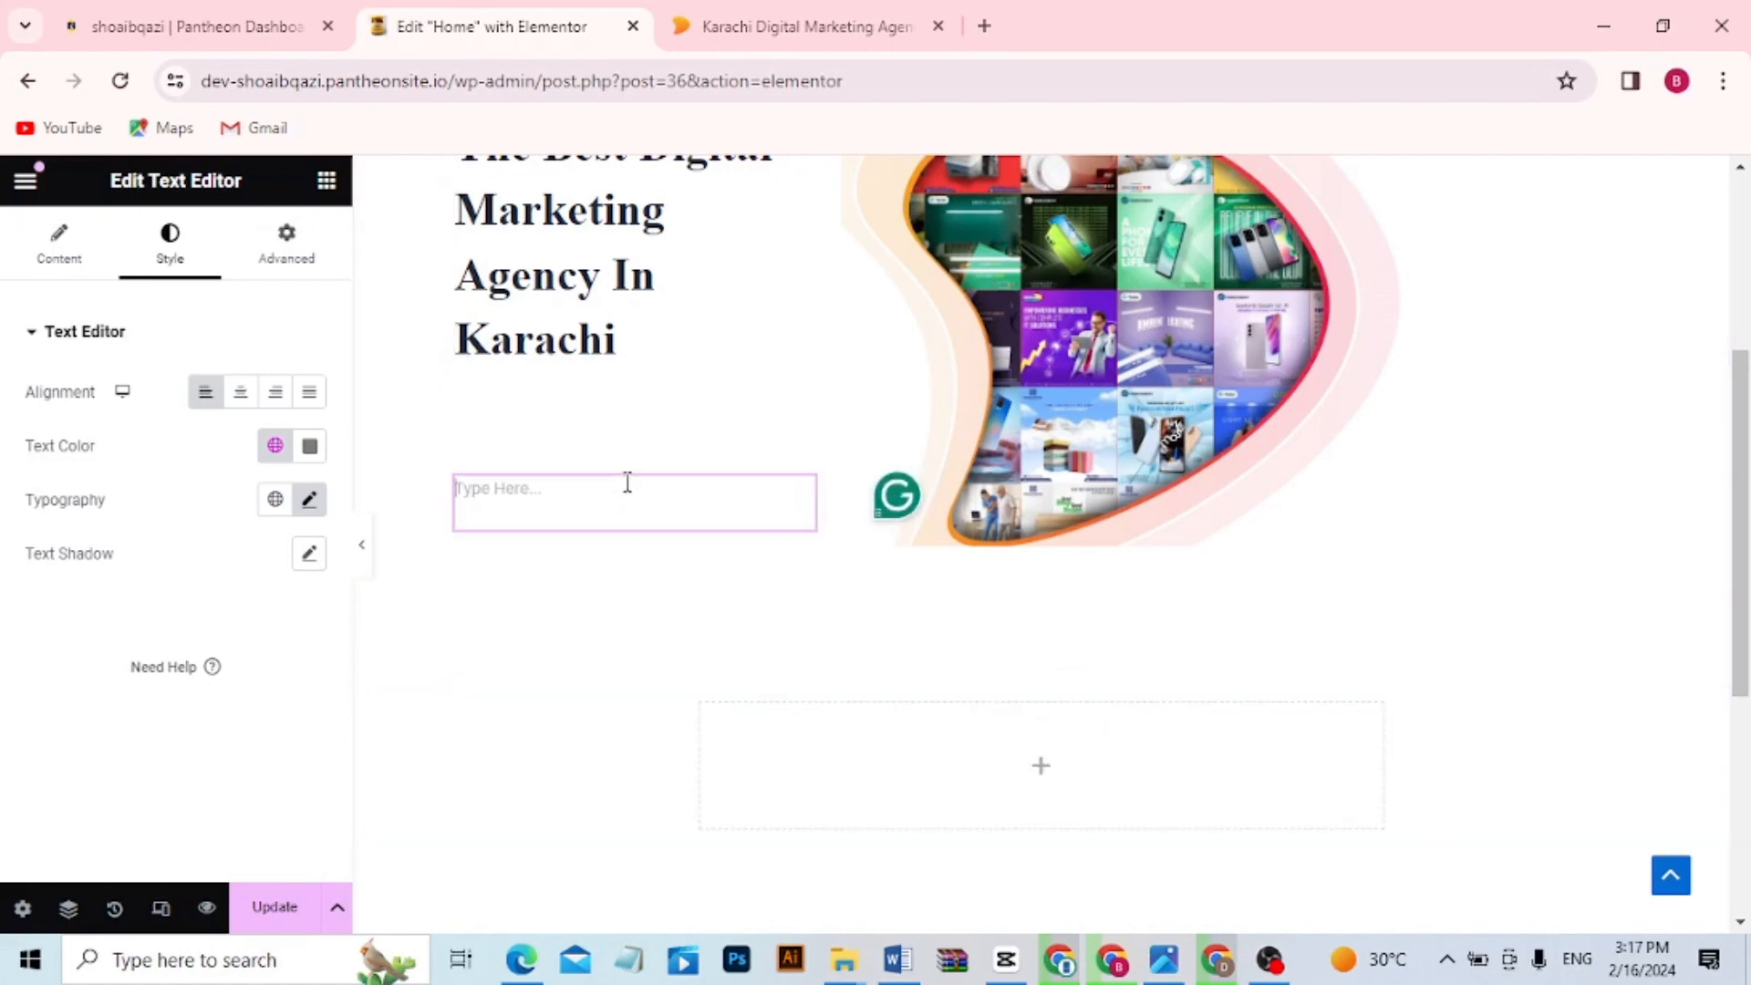
pyautogui.click(661, 516)
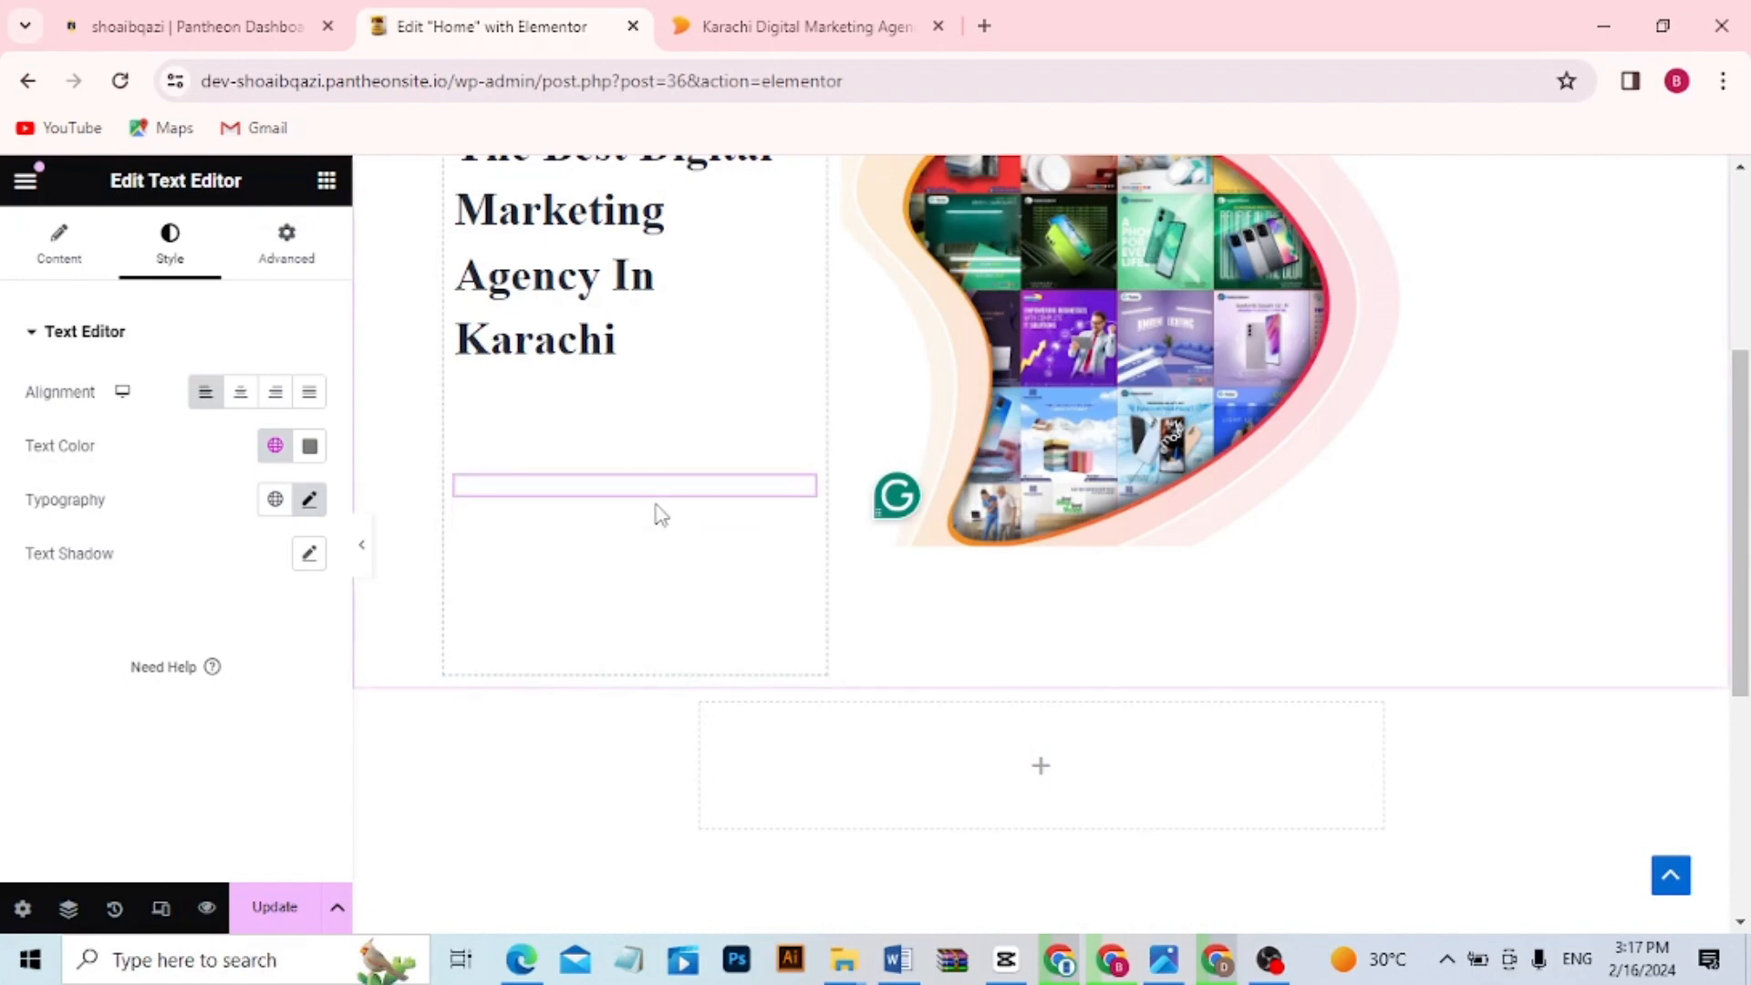
pyautogui.scroll(-5, 661, 515)
pyautogui.scroll(5, 590, 501)
pyautogui.write('We Can Boost Your V')
pyautogui.press('BackSpace')
pyautogui.write('Business.')
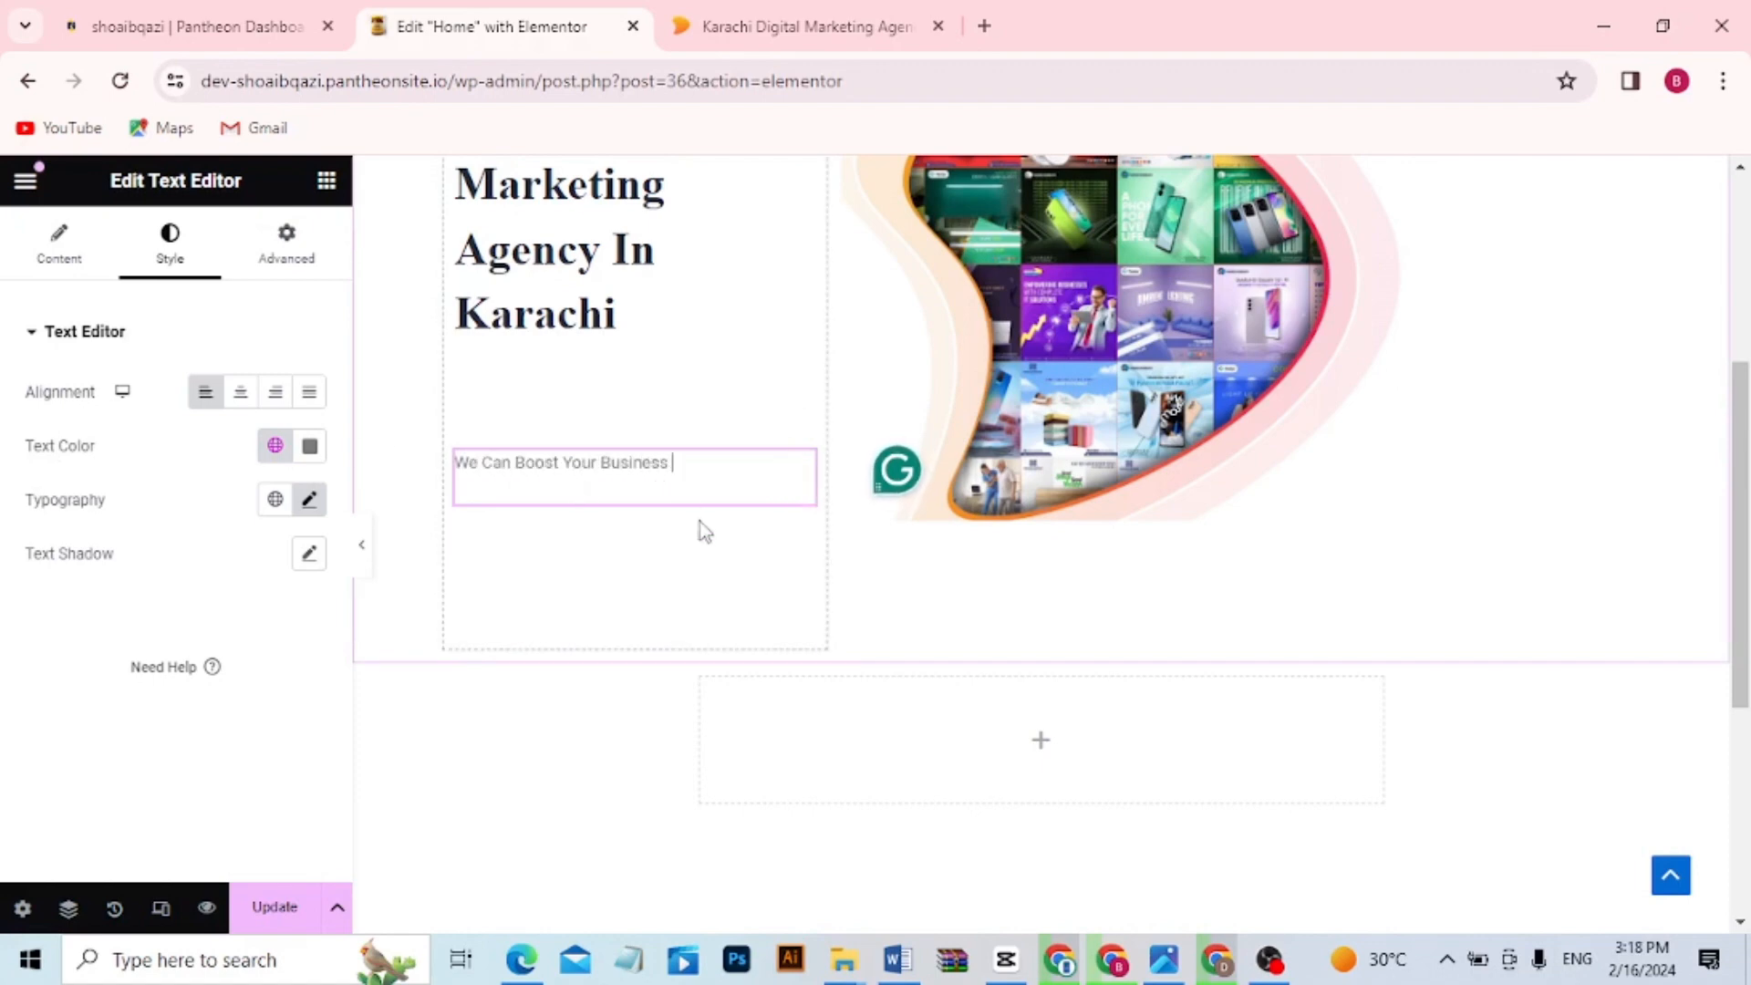
# Select the whole tagline and set its text colour to near-black #080808
pyautogui.moveTo(686, 465); pyautogui.dragTo(578, 477)
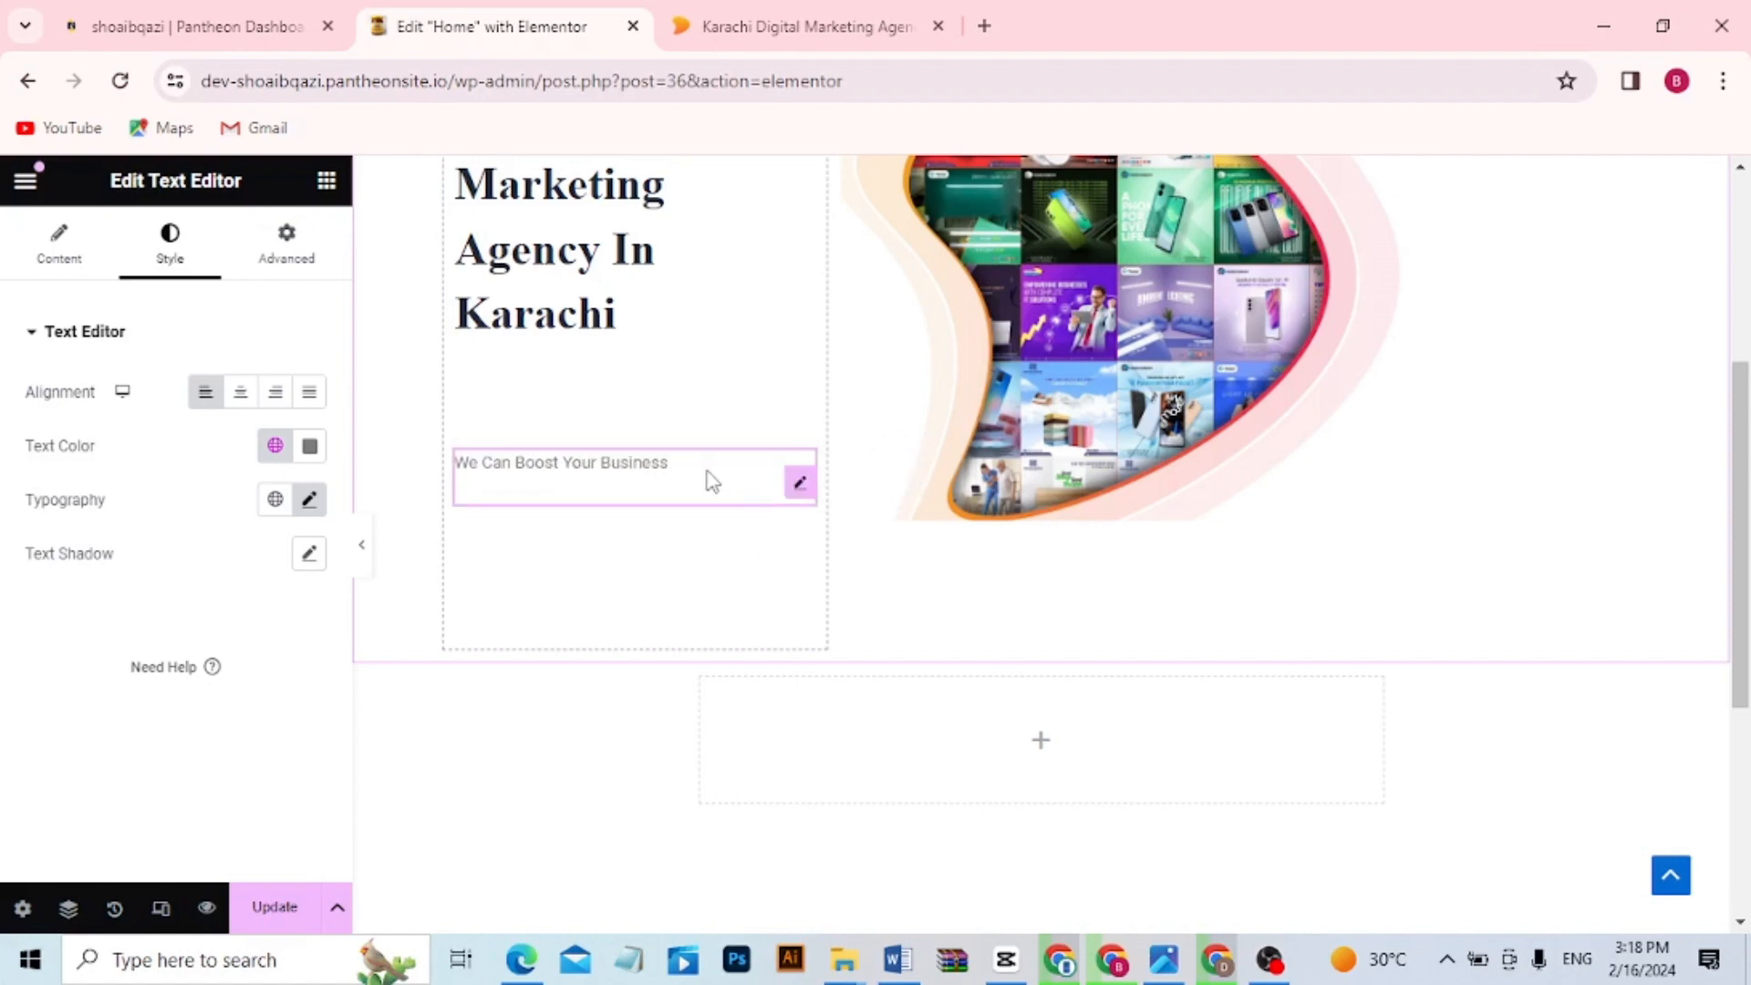
pyautogui.hotkey('shift', 'Left')
pyautogui.hotkey('shift', 'Left')
pyautogui.hotkey('shift', 'Left')
pyautogui.hotkey('shift', 'Left')
pyautogui.hotkey('shift', 'Left')
pyautogui.hotkey('shift', 'Left')
pyautogui.hotkey('shift', 'Left')
pyautogui.hotkey('shift', 'Left')
pyautogui.hotkey('shift', 'Left')
pyautogui.hotkey('shift', 'Left')
pyautogui.hotkey('shift', 'Left')
pyautogui.hotkey('shift', 'Left')
pyautogui.hotkey('shift', 'Left')
pyautogui.hotkey('shift', 'Left')
pyautogui.hotkey('shift', 'Left')
pyautogui.hotkey('shift', 'Left')
pyautogui.hotkey('shift', 'Left')
pyautogui.hotkey('shift', 'Left')
pyautogui.hotkey('shift', 'Left')
pyautogui.hotkey('shift', 'Left')
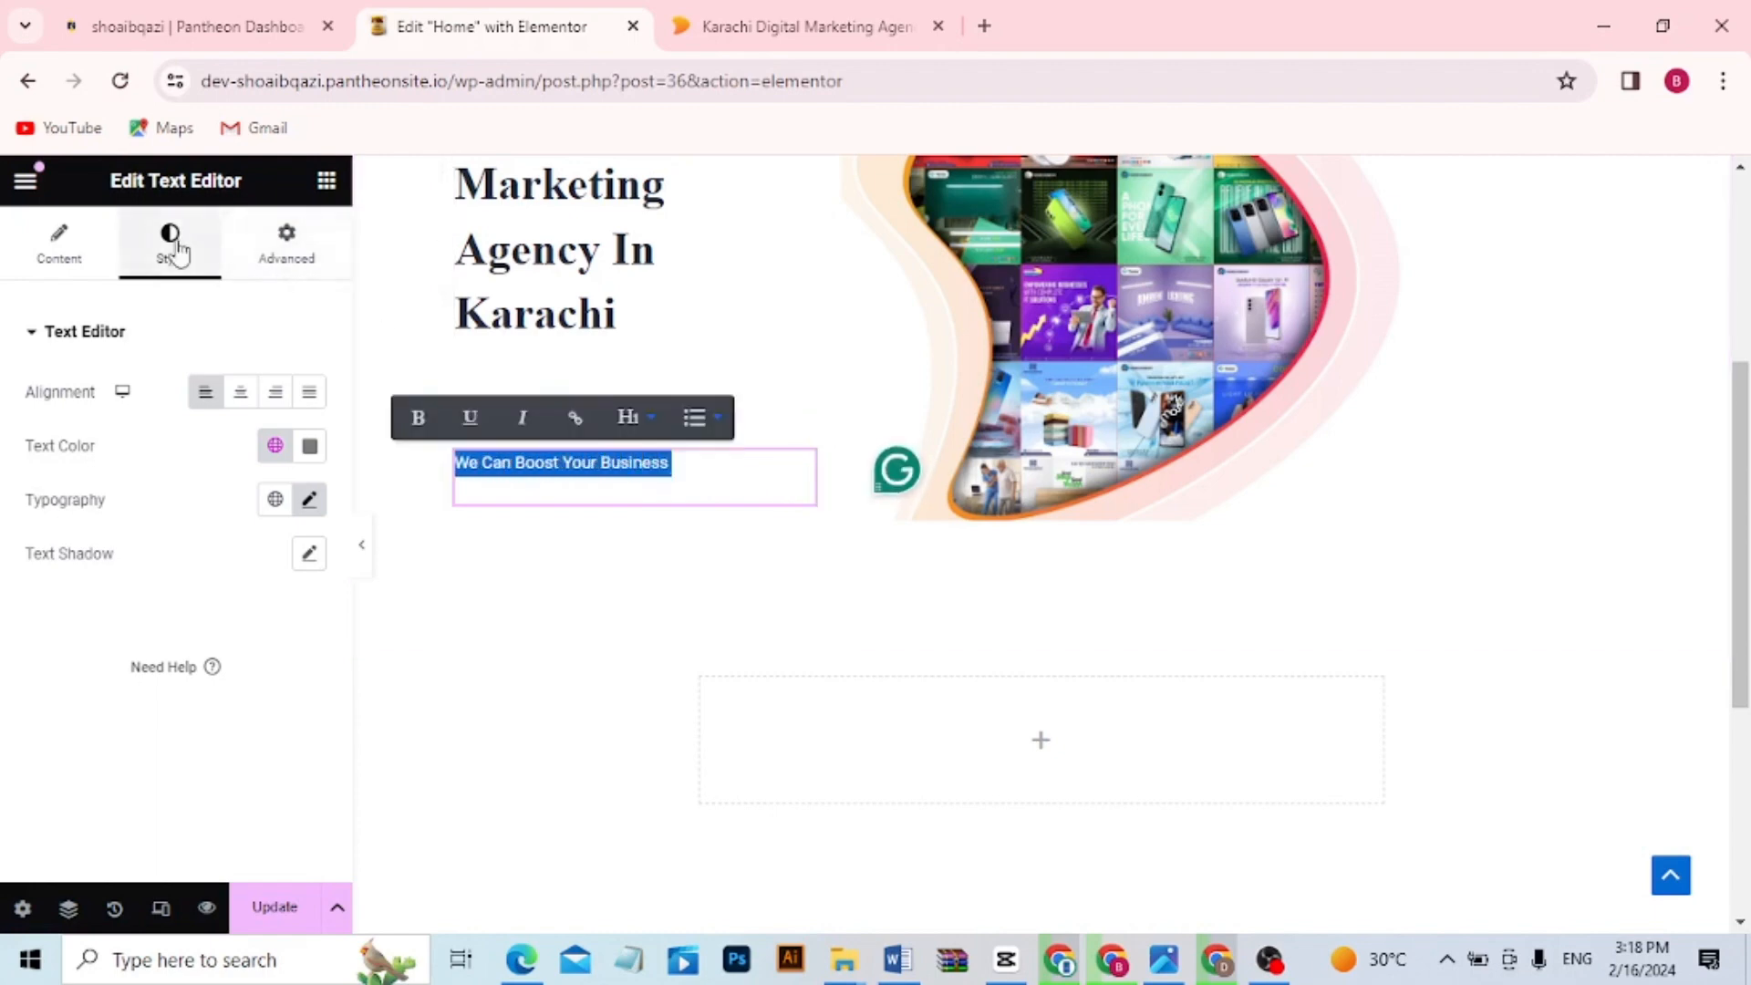
pyautogui.click(309, 451)
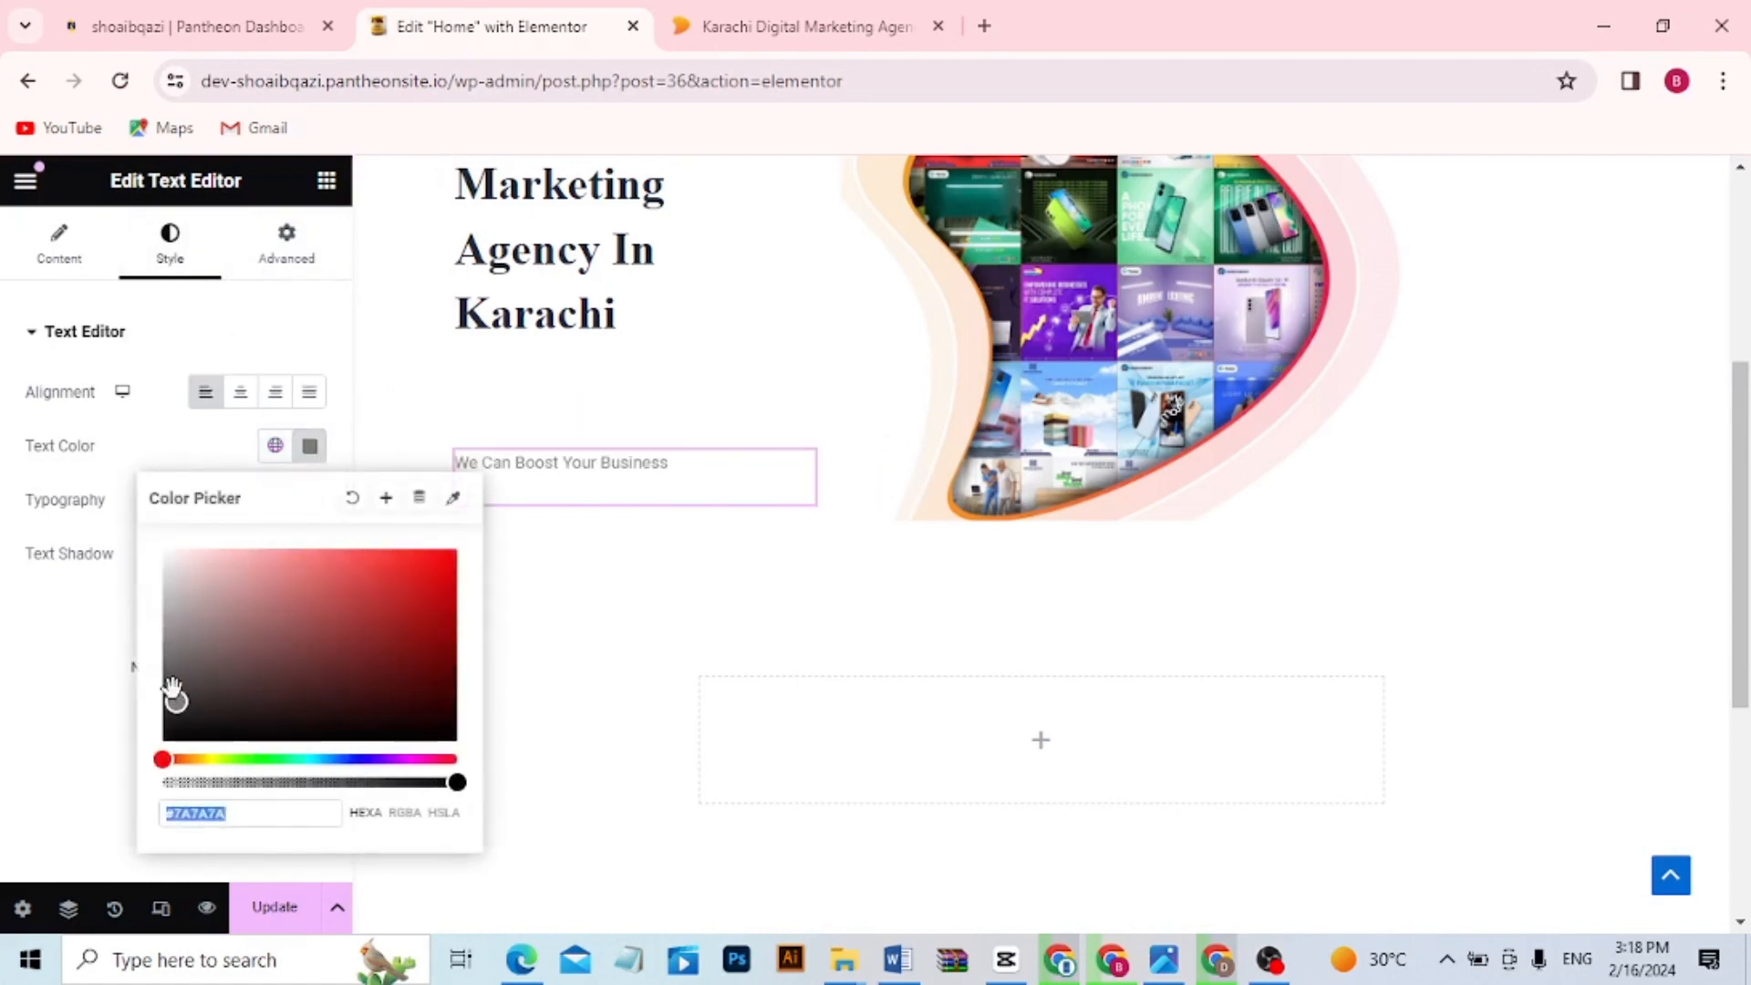
pyautogui.click(170, 733)
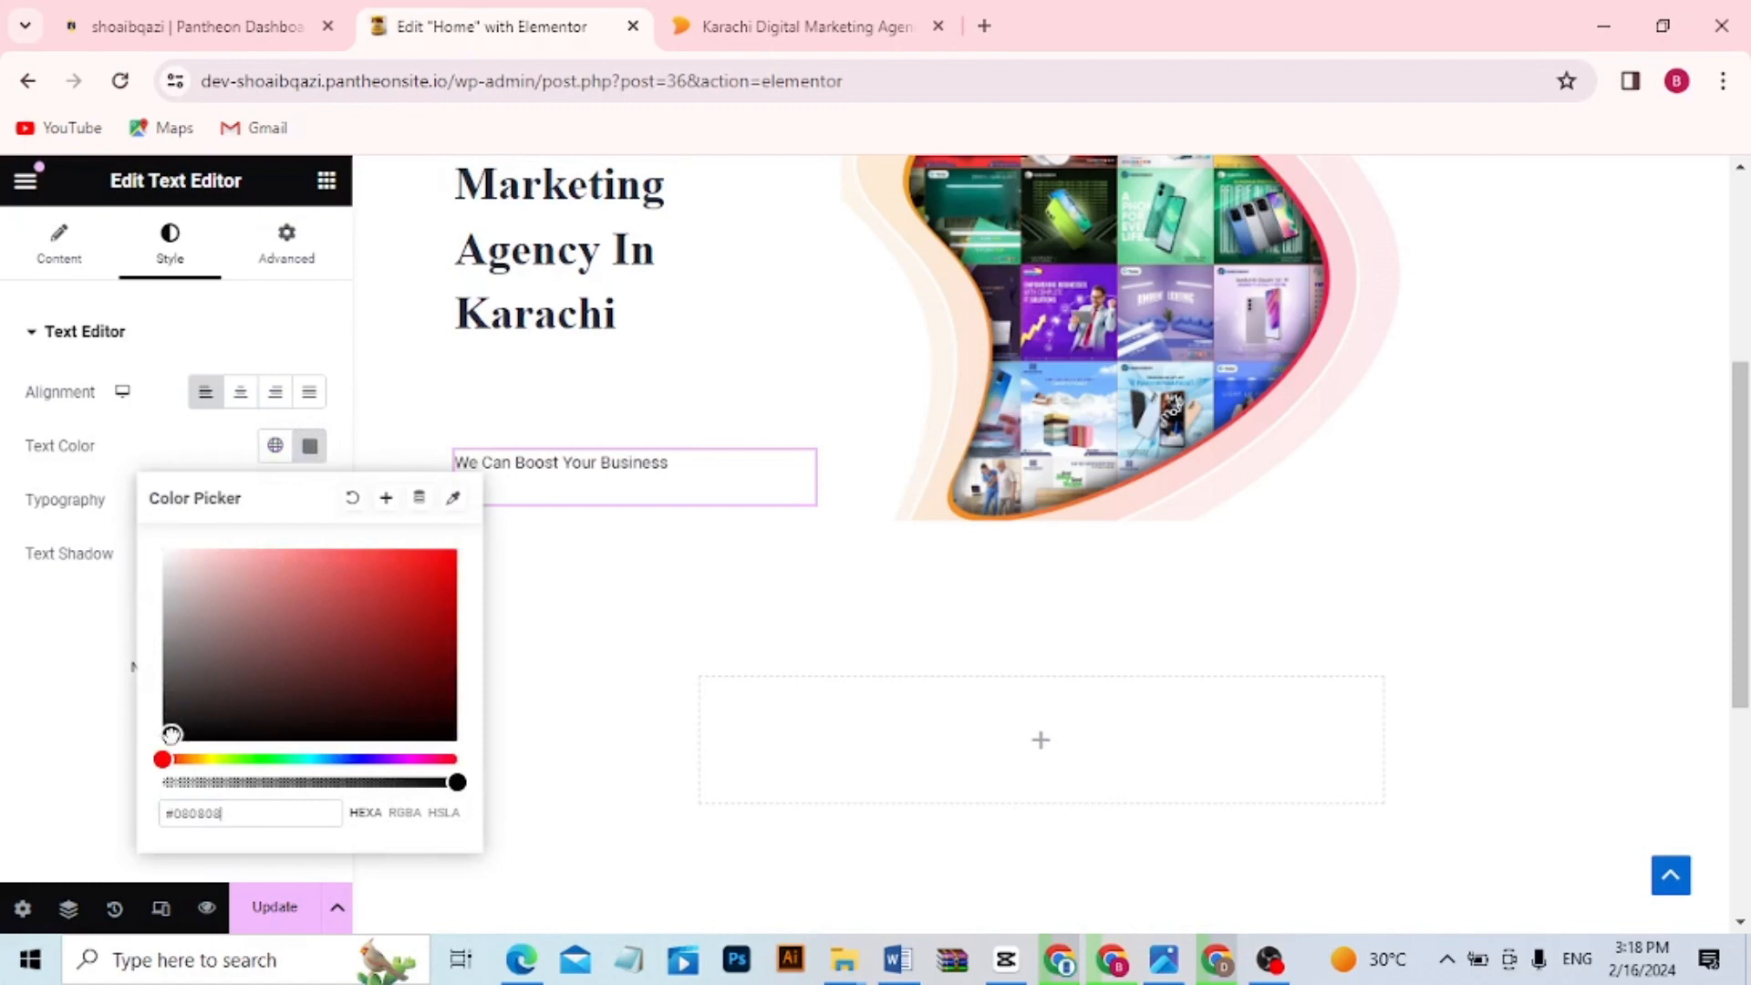
pyautogui.click(379, 390)
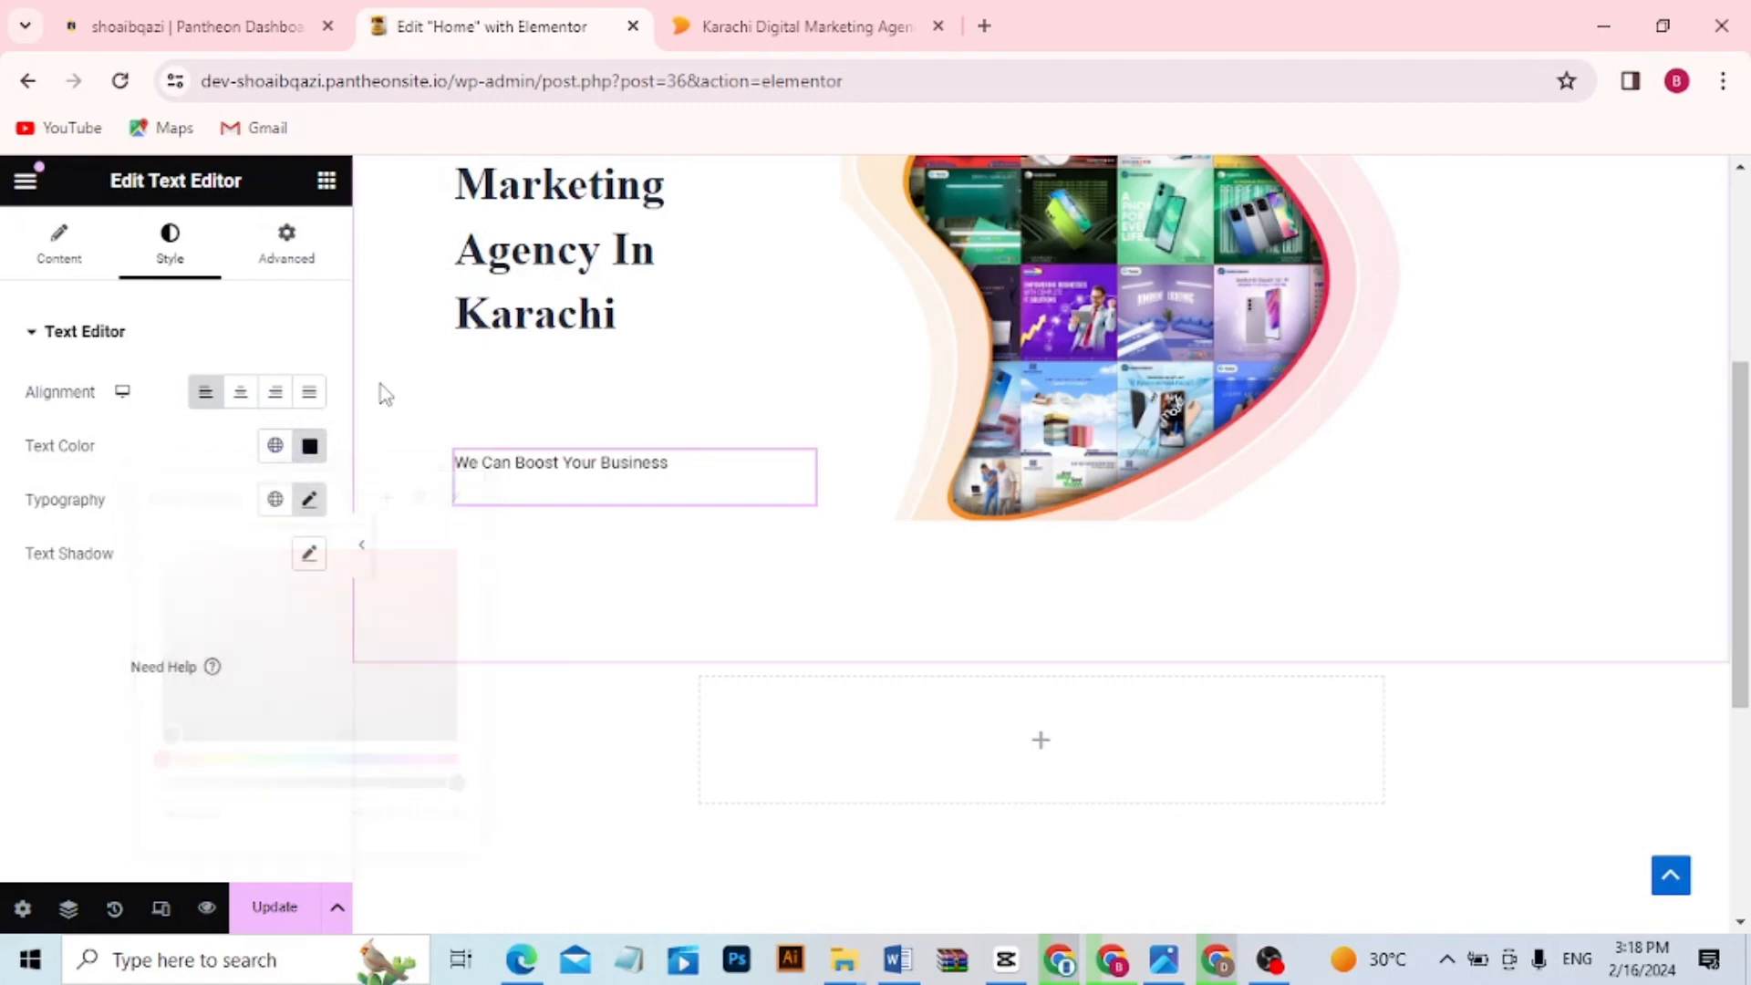
# Set the tagline's font size to 15 px
pyautogui.click(310, 501)
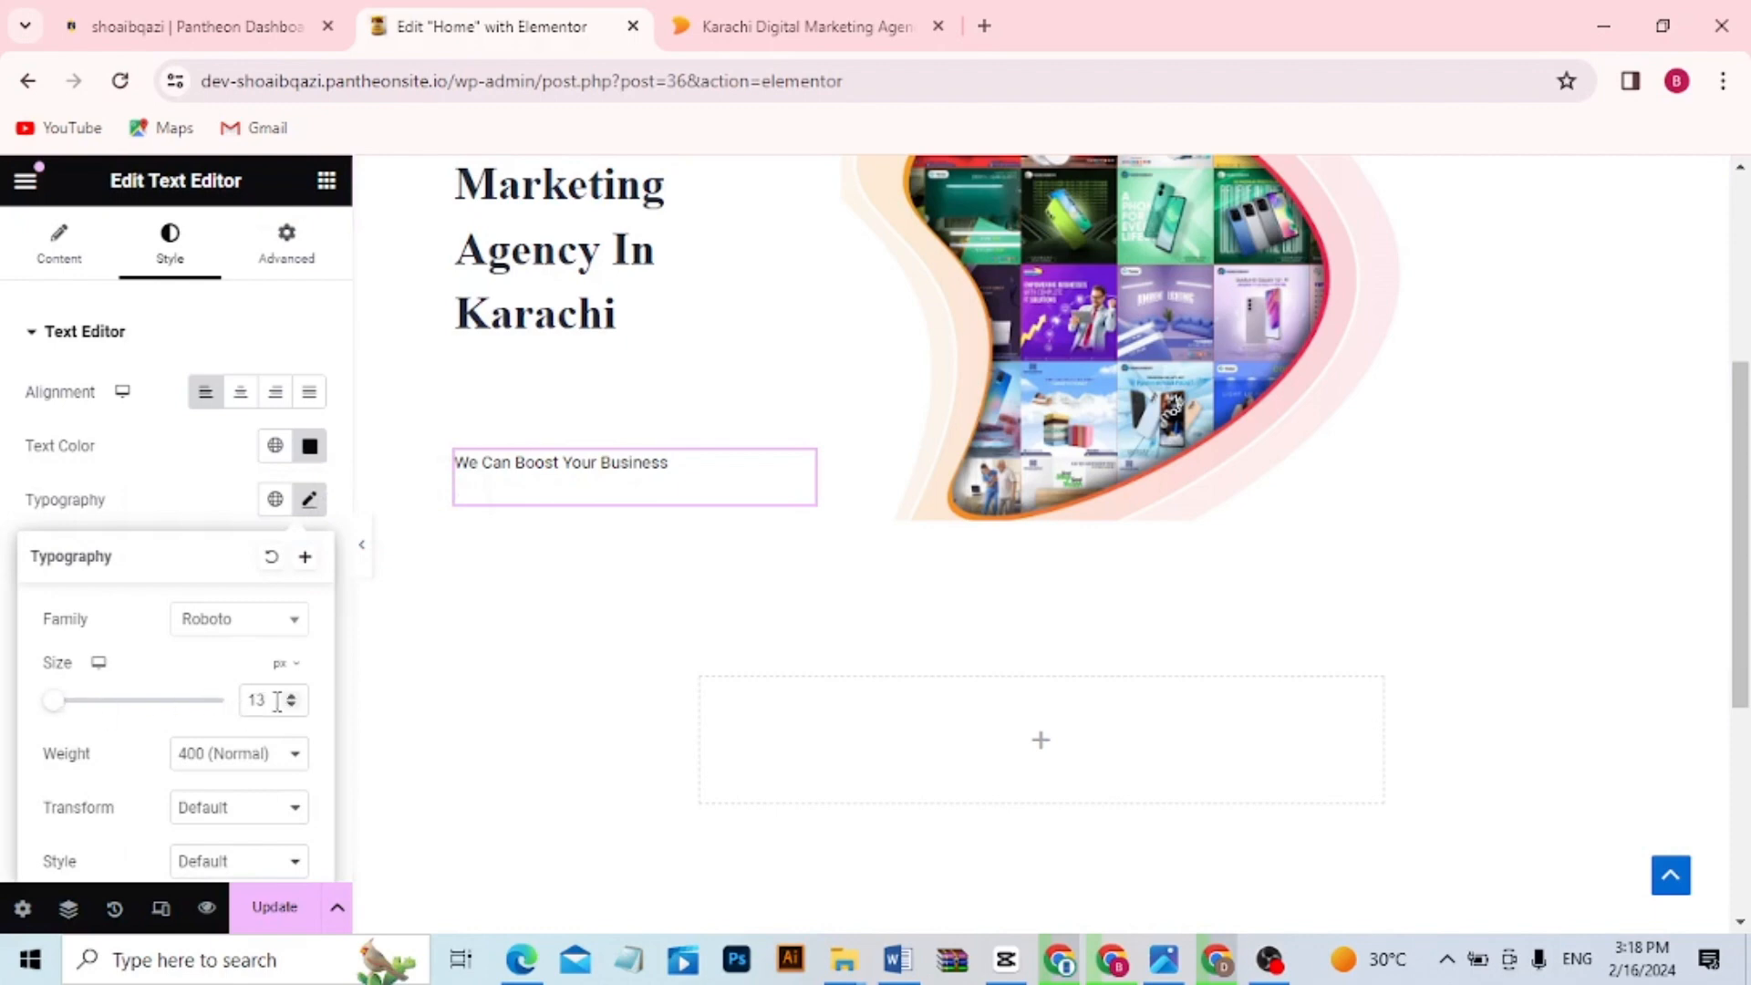
pyautogui.write('15')
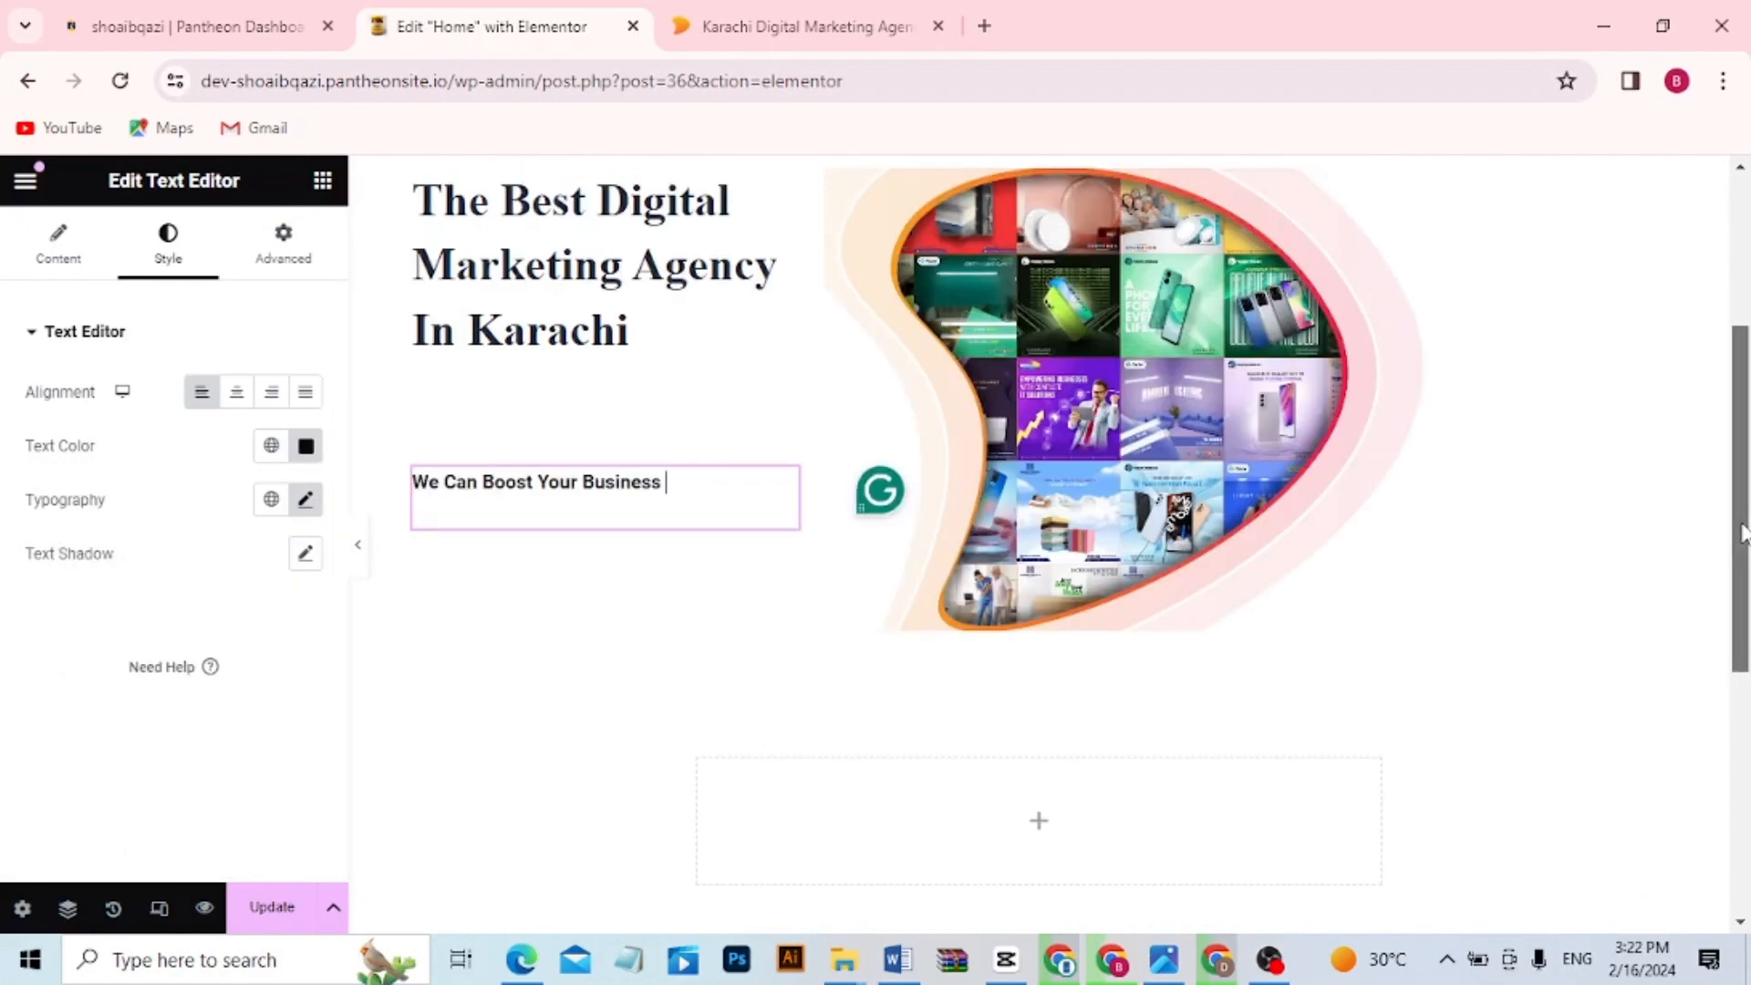
pyautogui.scroll(2, 1743, 488)
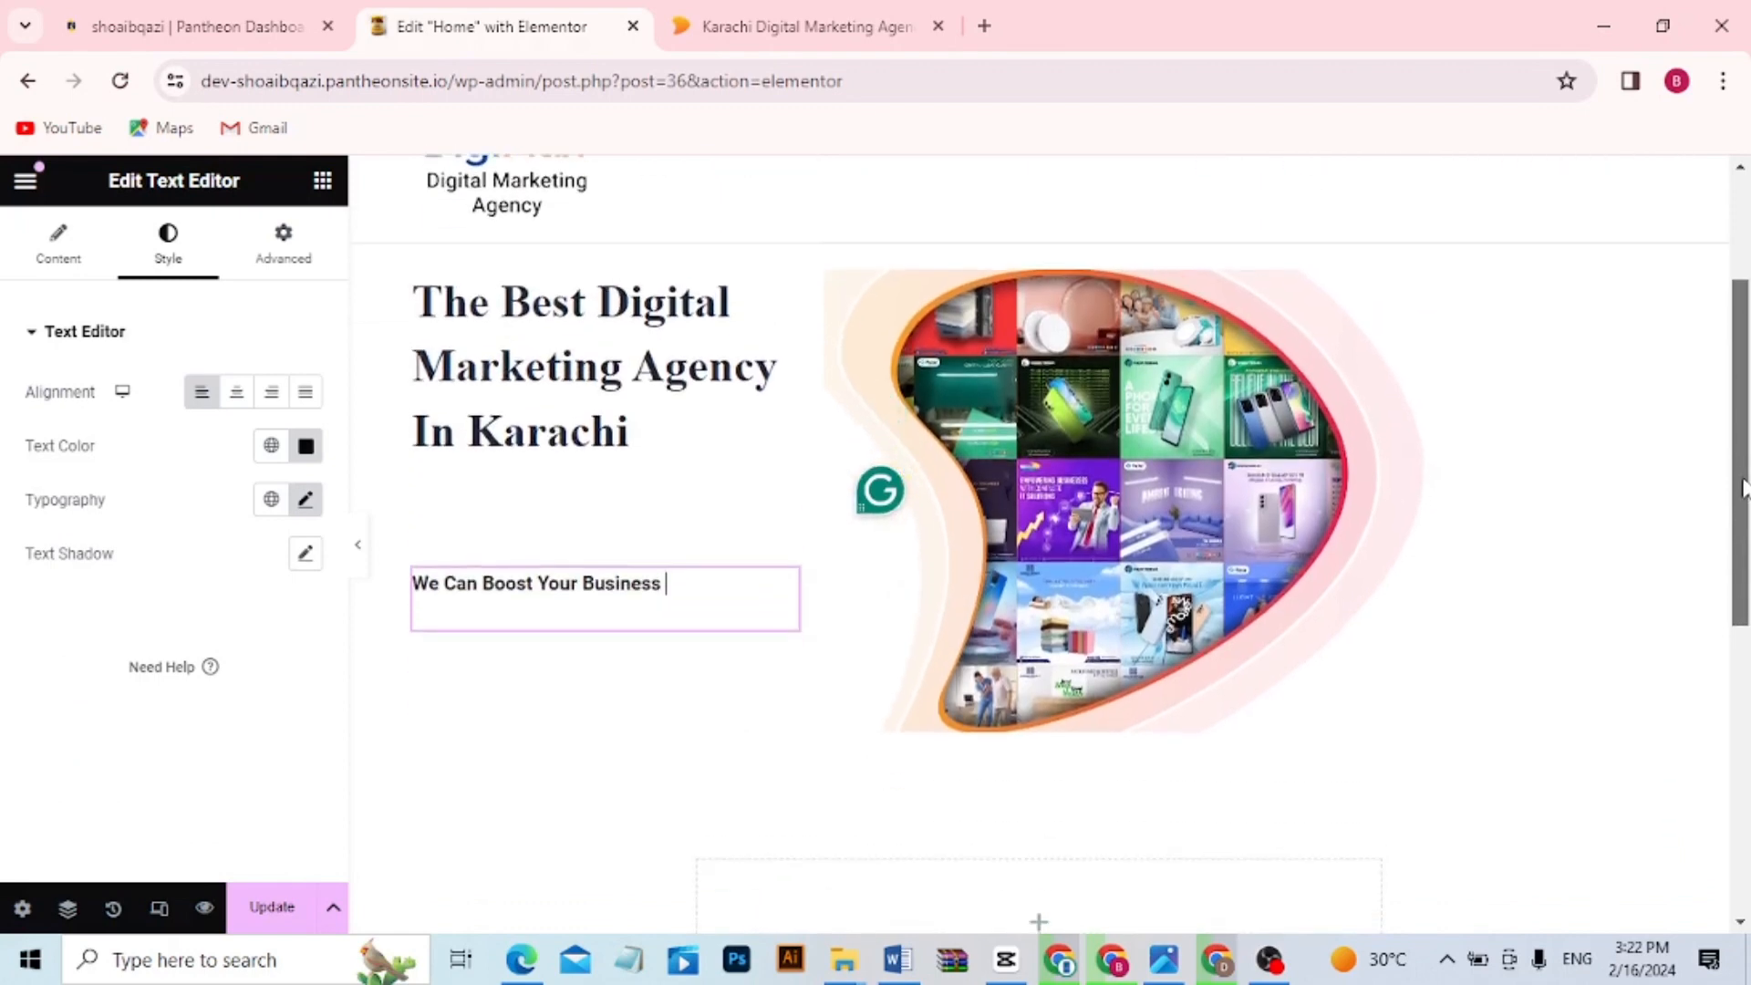
pyautogui.scroll(-2, 1743, 488)
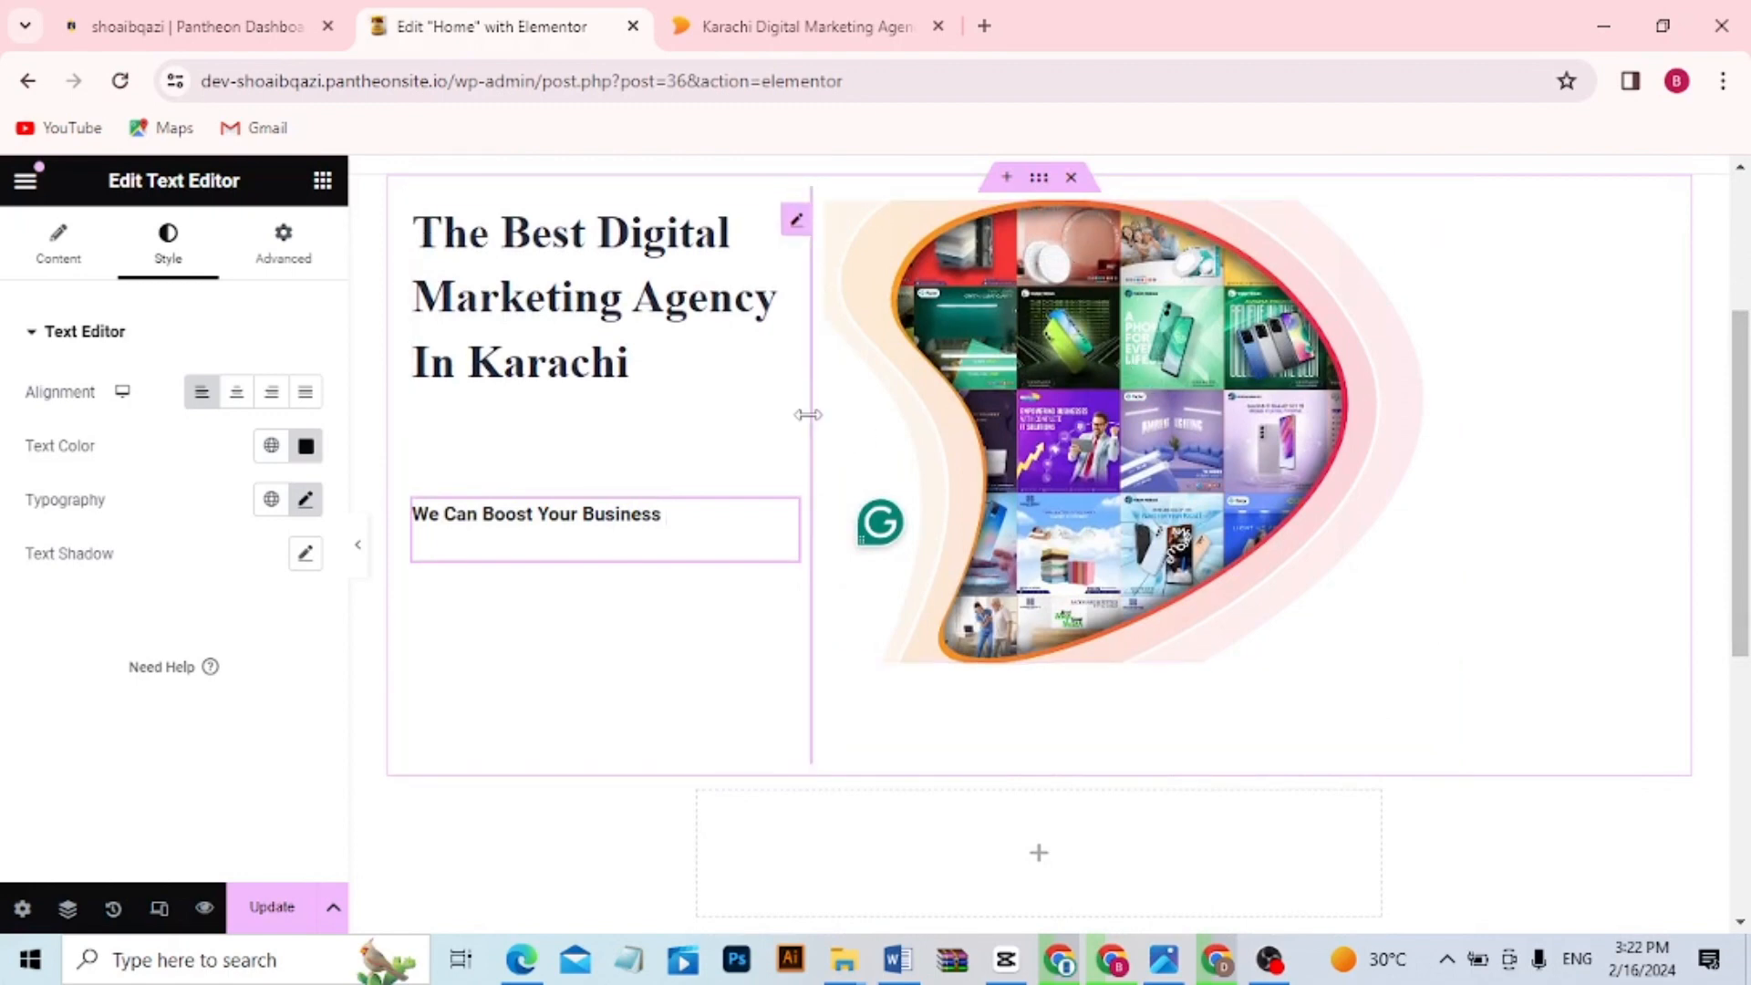
# Widen the hero's headline column towards the image and select the whole hero container
pyautogui.moveTo(811, 416); pyautogui.dragTo(1098, 398)
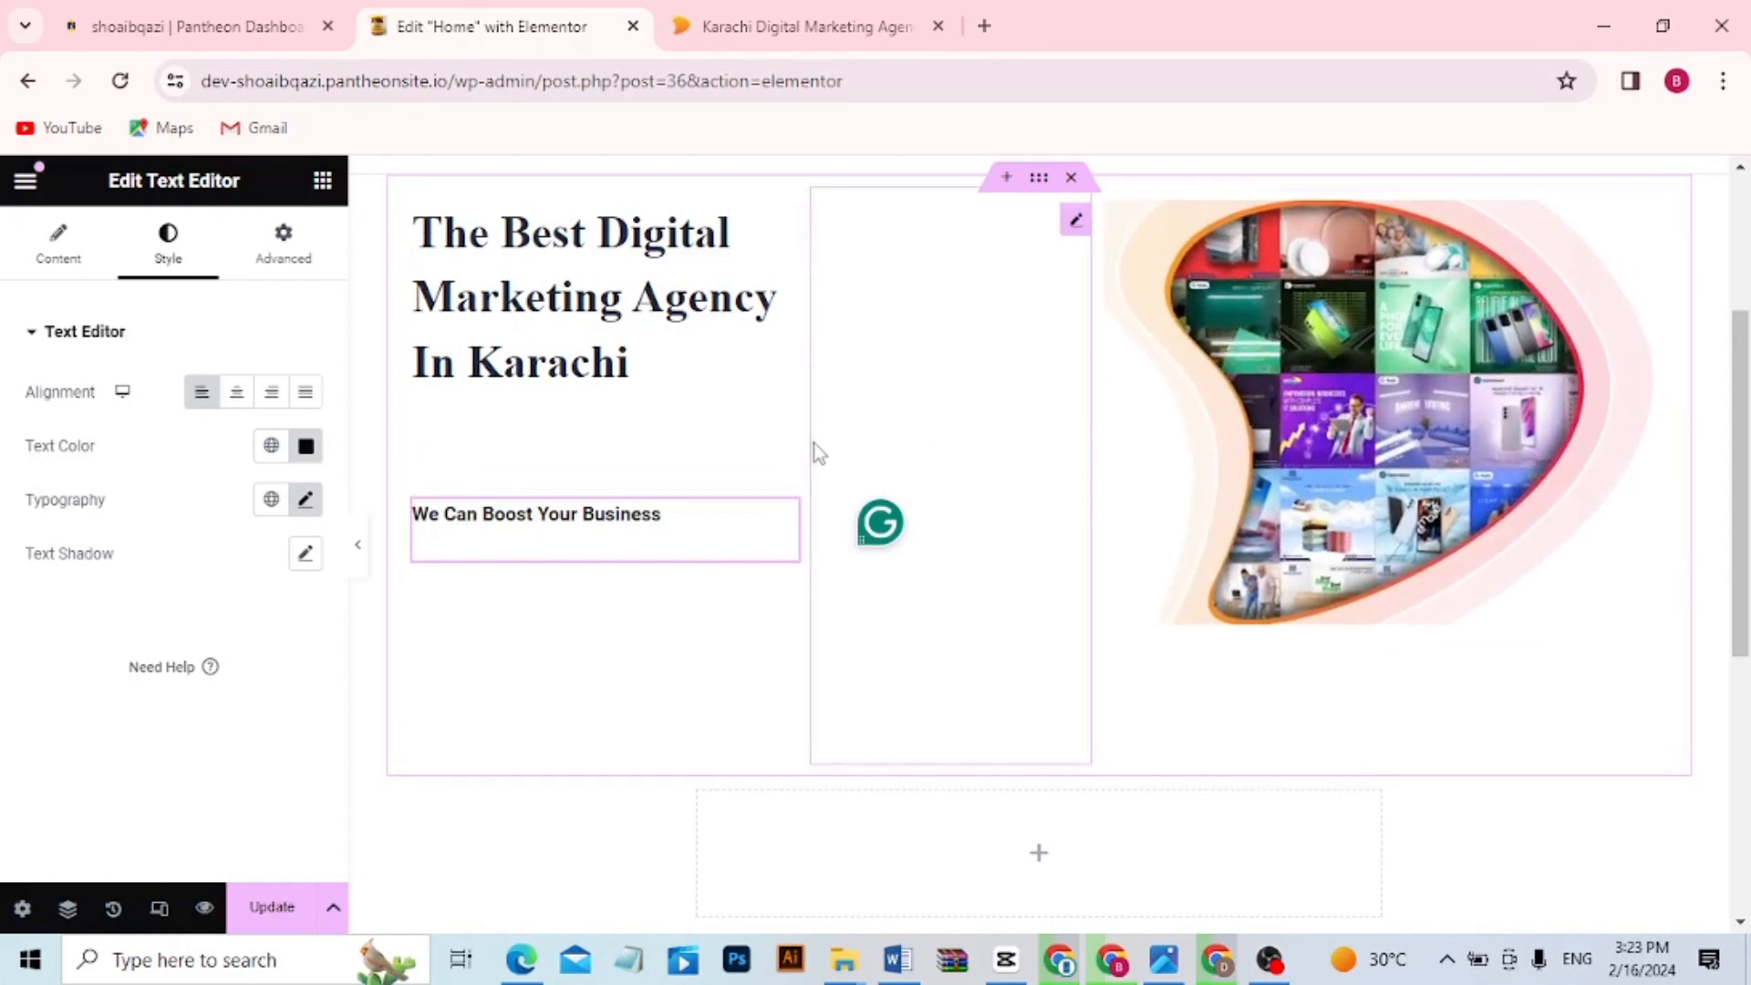
pyautogui.click(1038, 179)
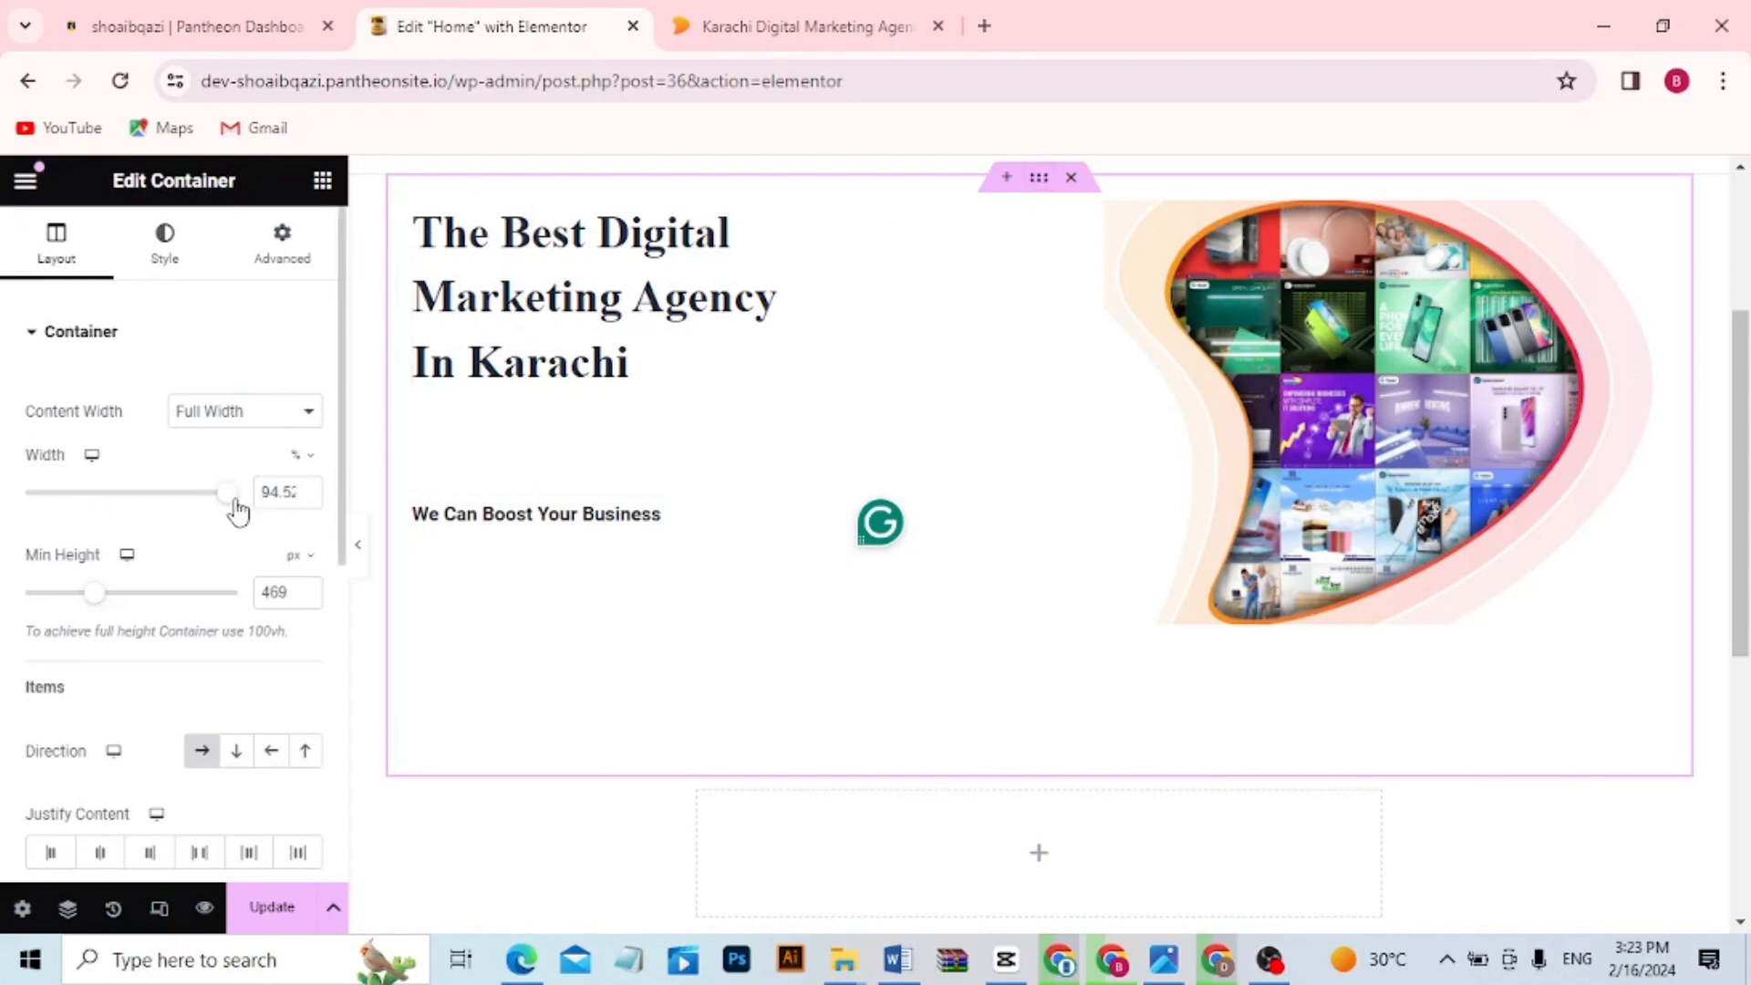
pyautogui.click(311, 416)
pyautogui.click(294, 442)
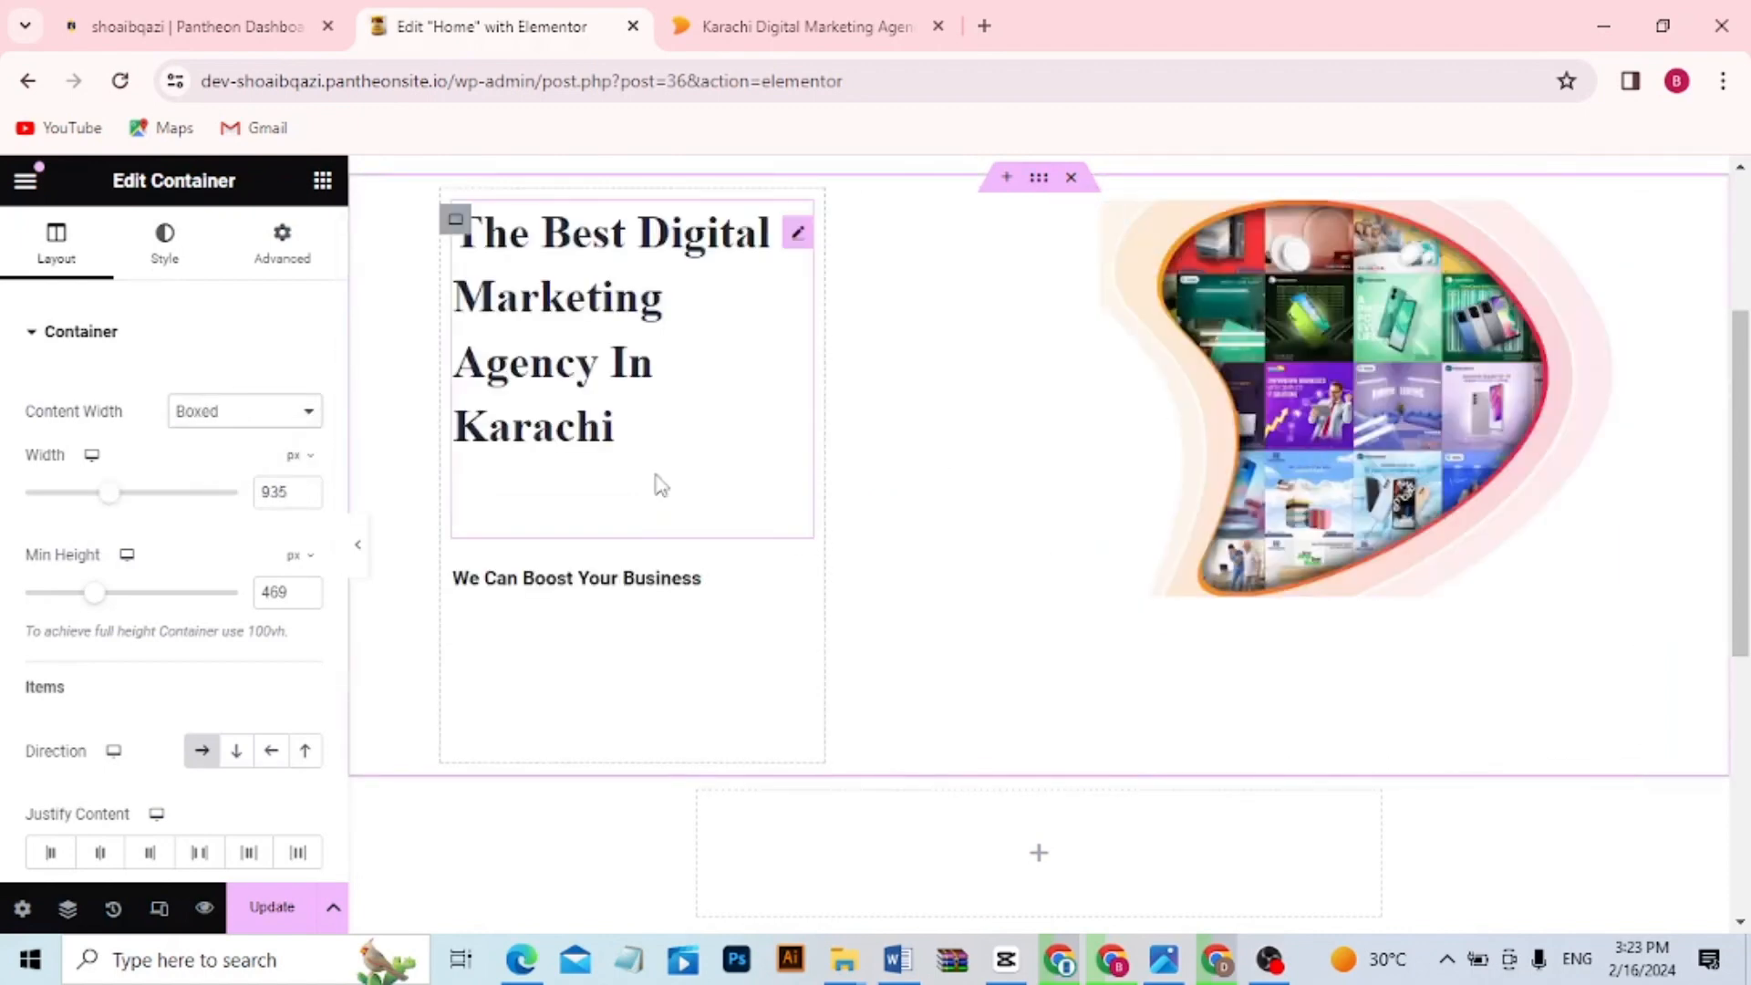
pyautogui.click(313, 421)
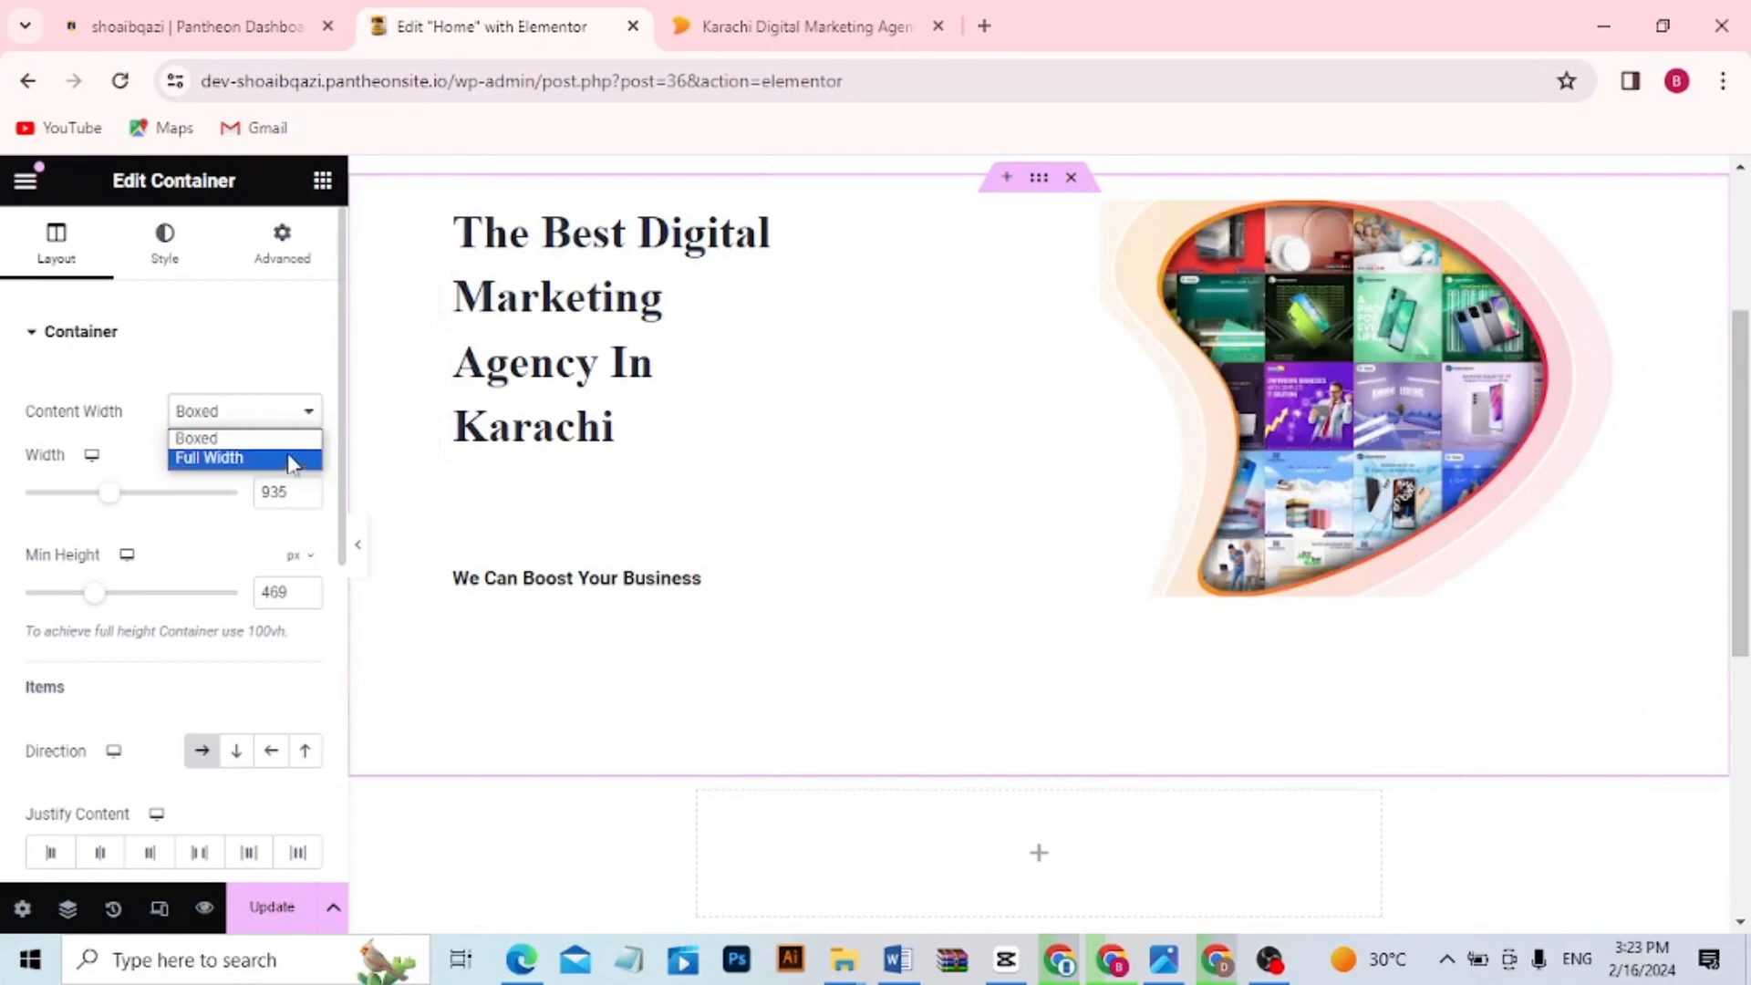
pyautogui.click(294, 458)
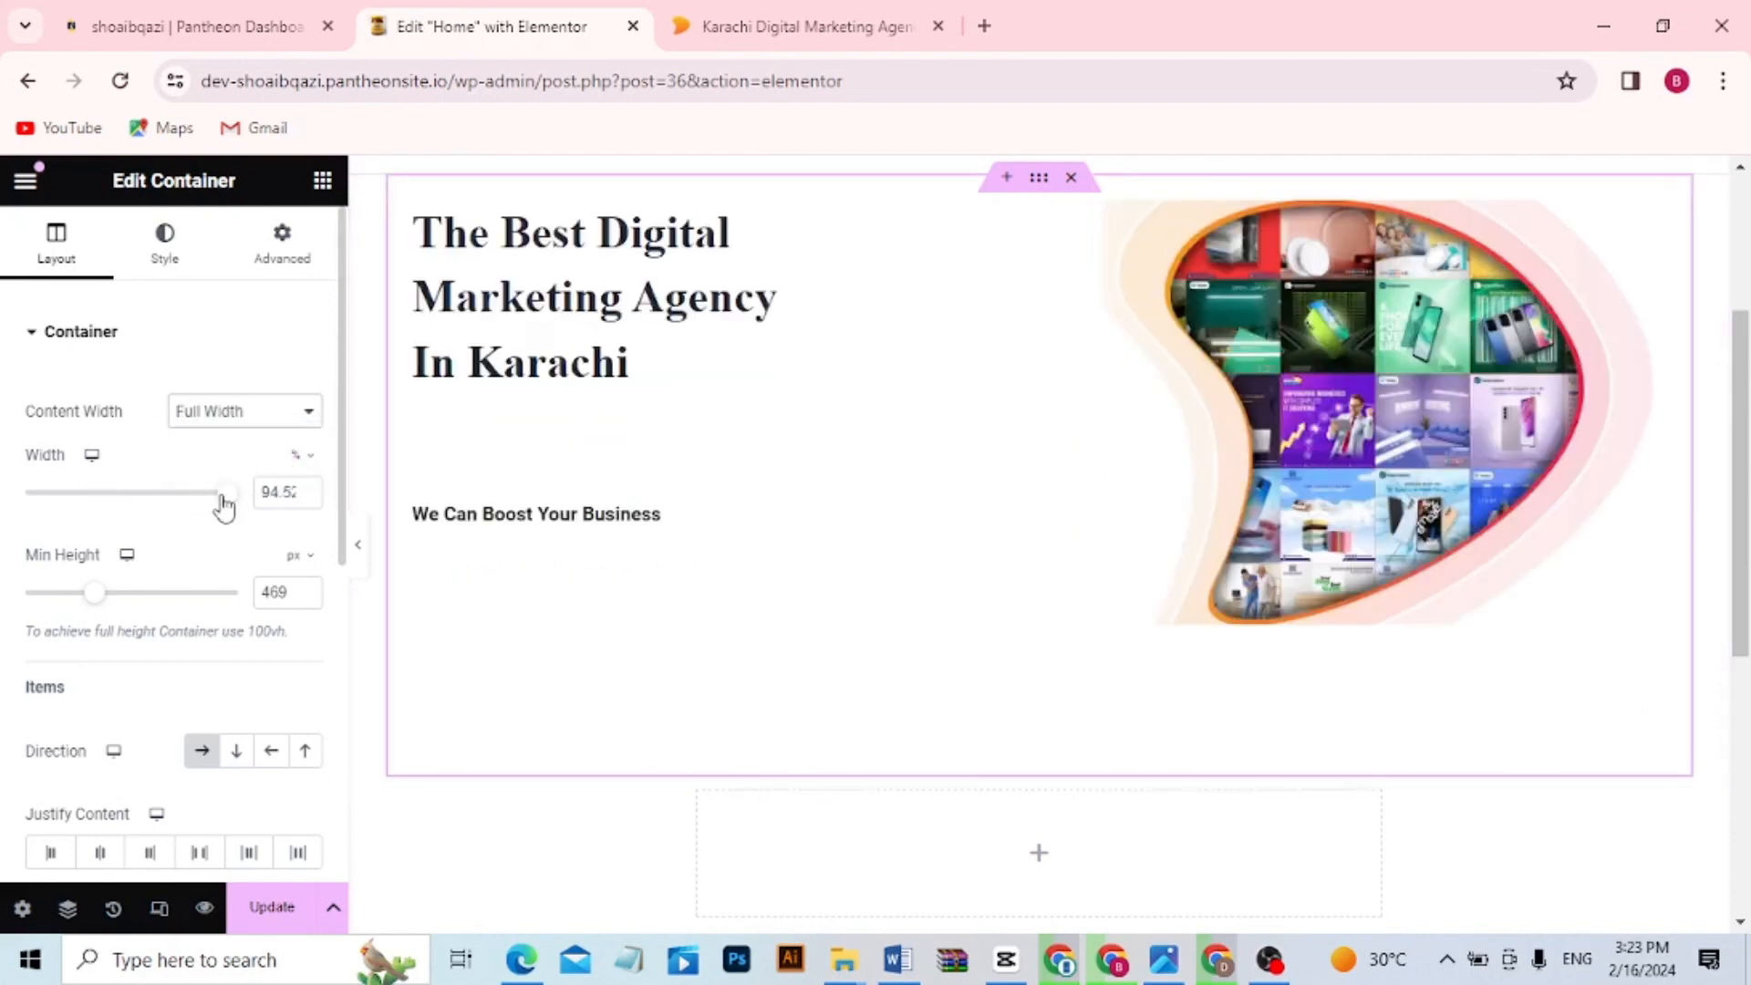
# Increase the full-width hero container's width to the maximum so it spans the whole page
pyautogui.moveTo(225, 508)
pyautogui.mouseDown()
pyautogui.moveTo(63, 501)
pyautogui.moveTo(256, 499)
pyautogui.mouseUp()
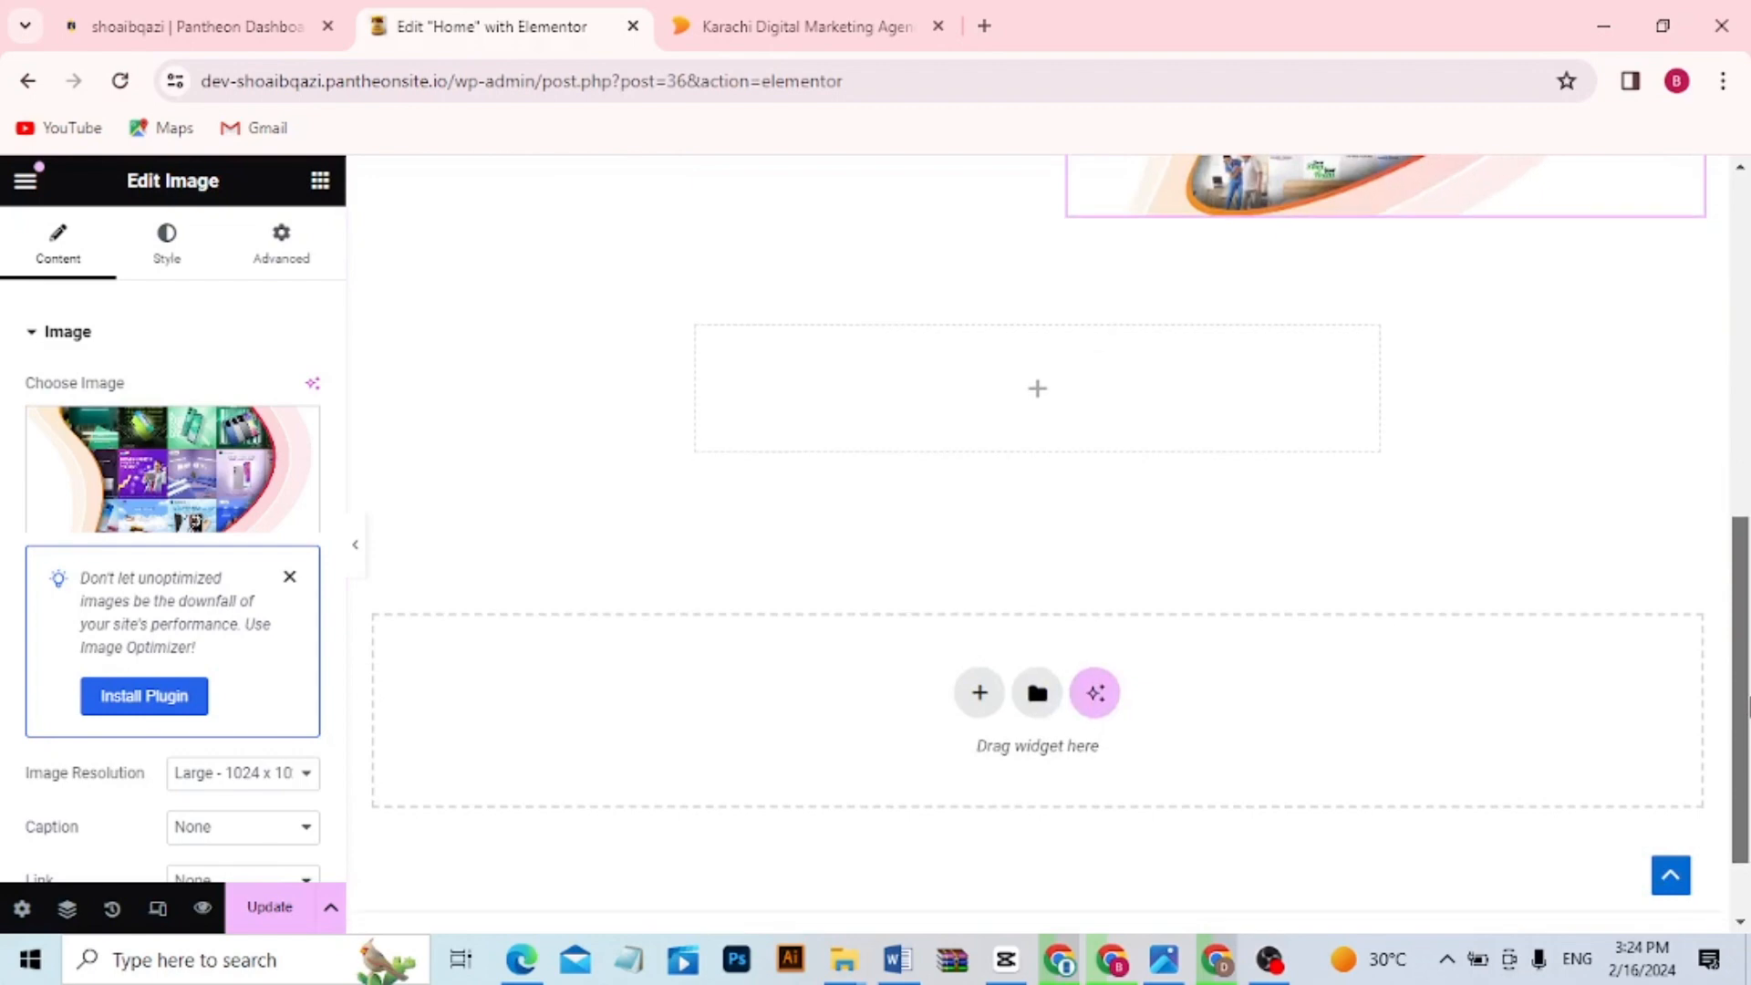
# Examine the kdmagency.com home page as a reference for the page's layout and return to the Home page editor
pyautogui.moveTo(1745, 701); pyautogui.dragTo(1749, 588)
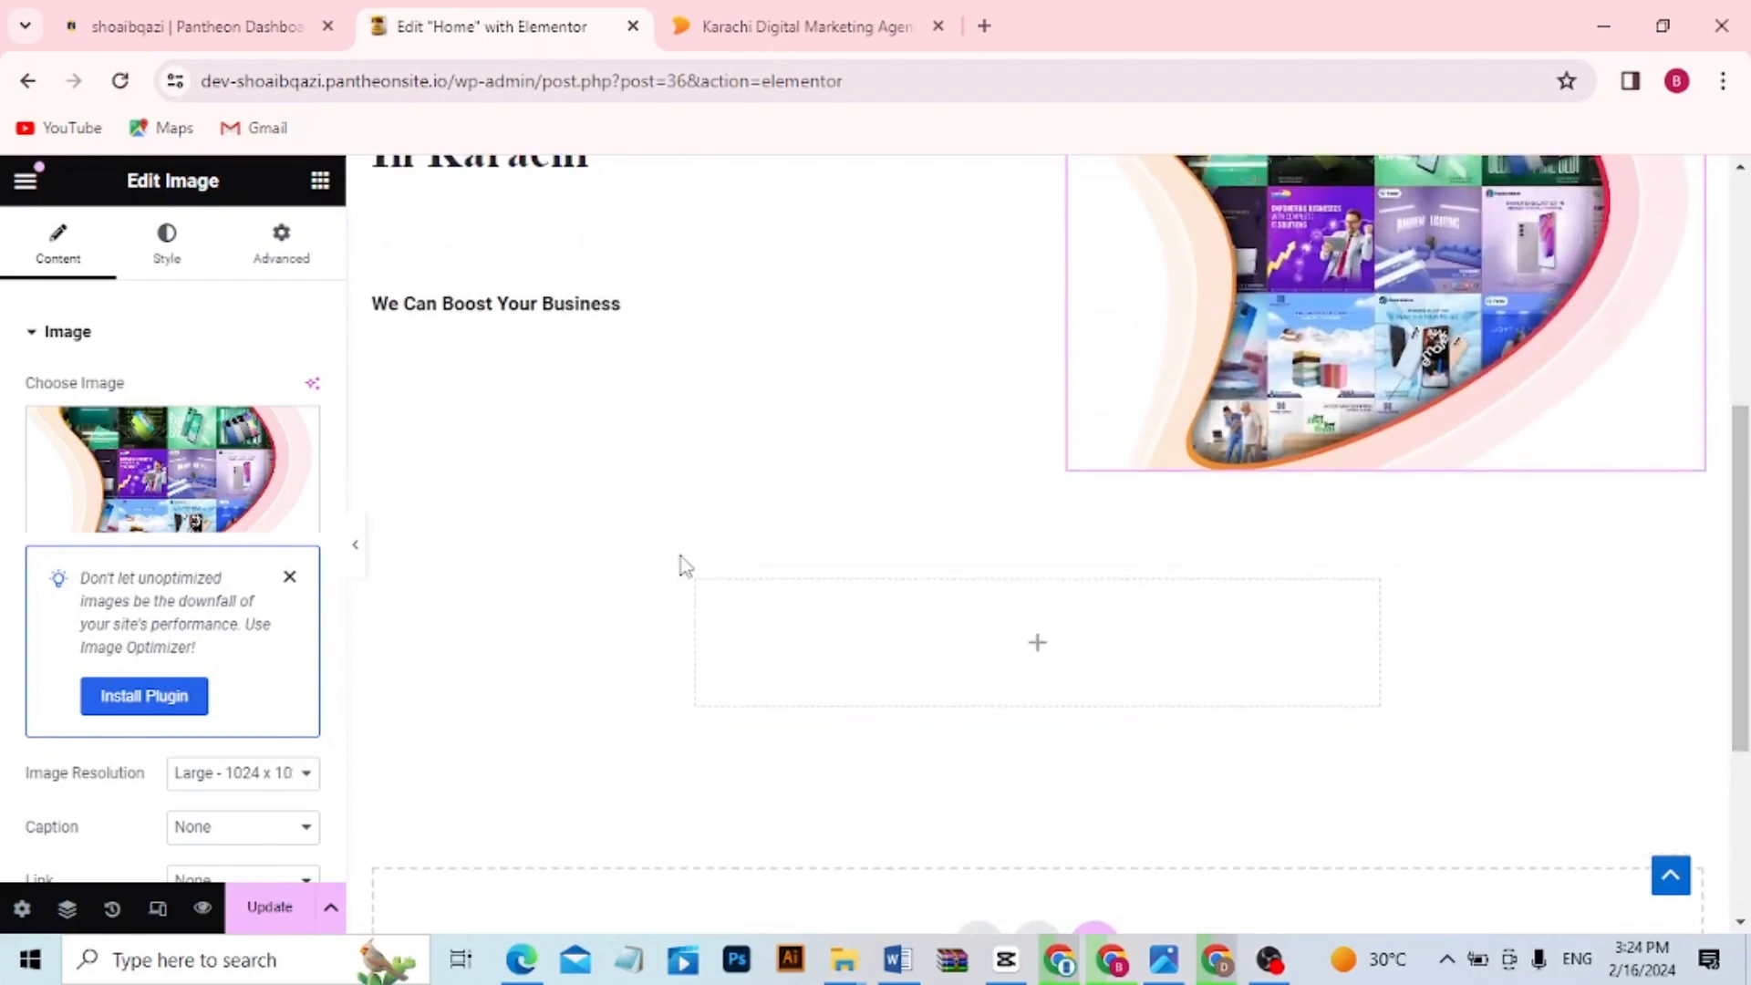
pyautogui.click(844, 28)
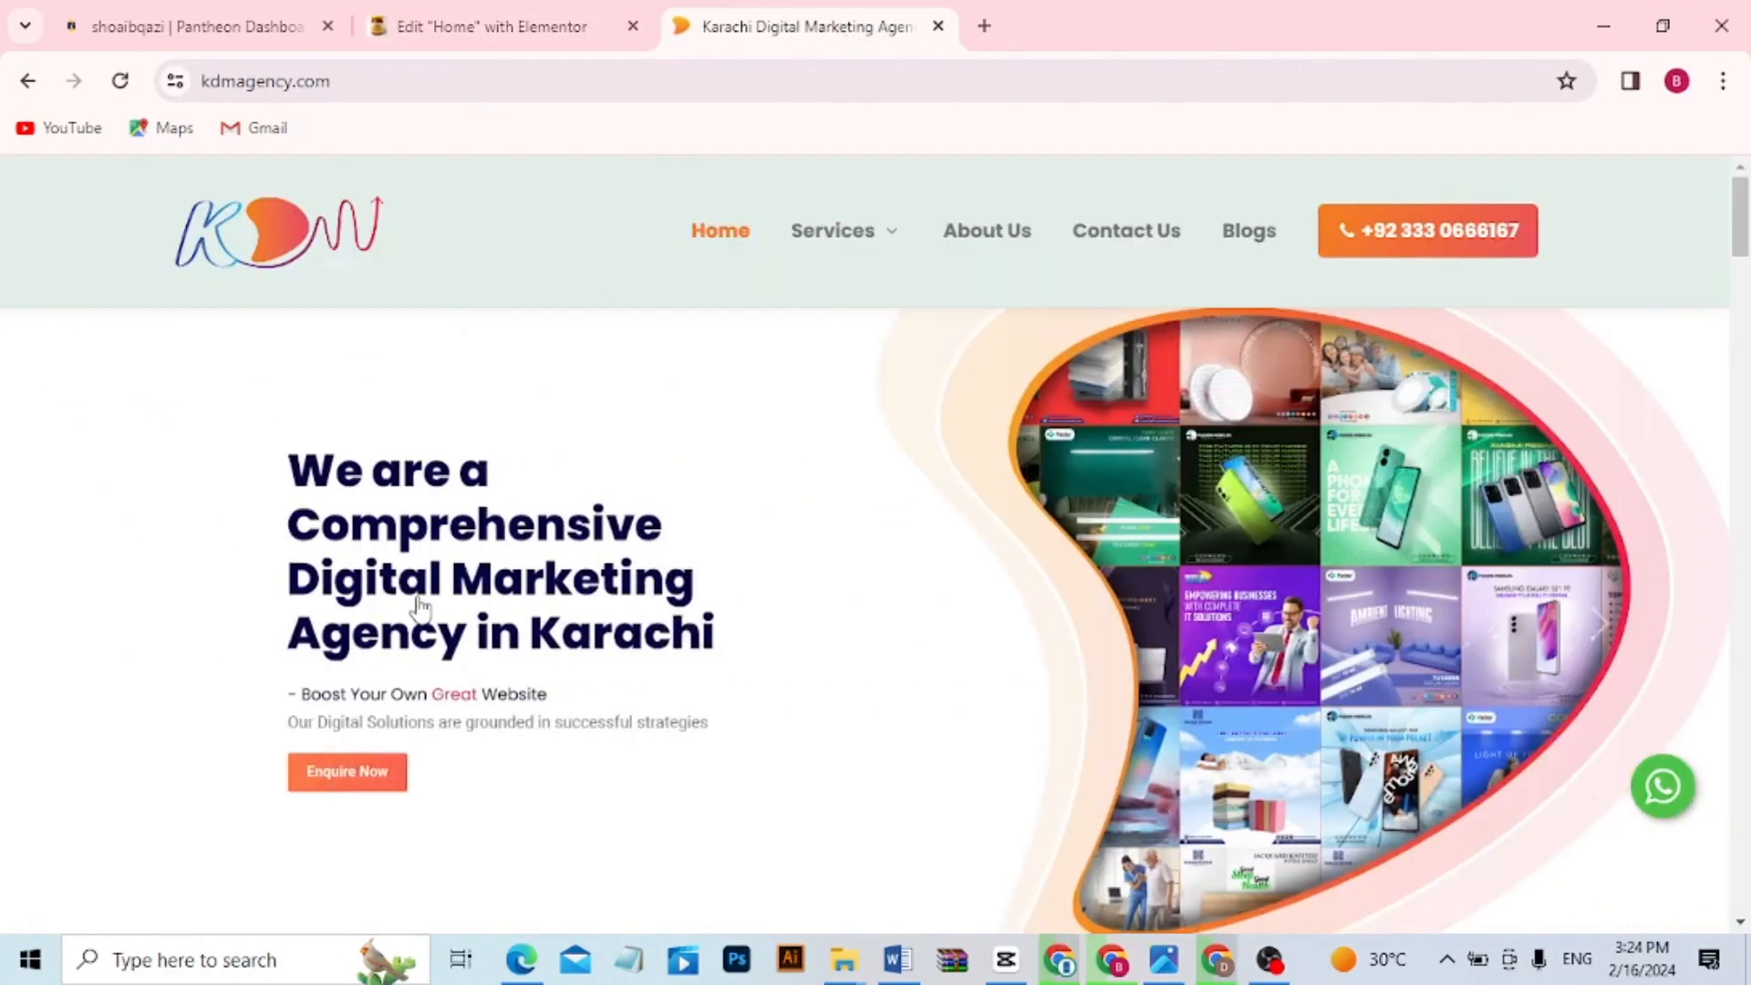
pyautogui.moveTo(1735, 208); pyautogui.dragTo(1439, 445)
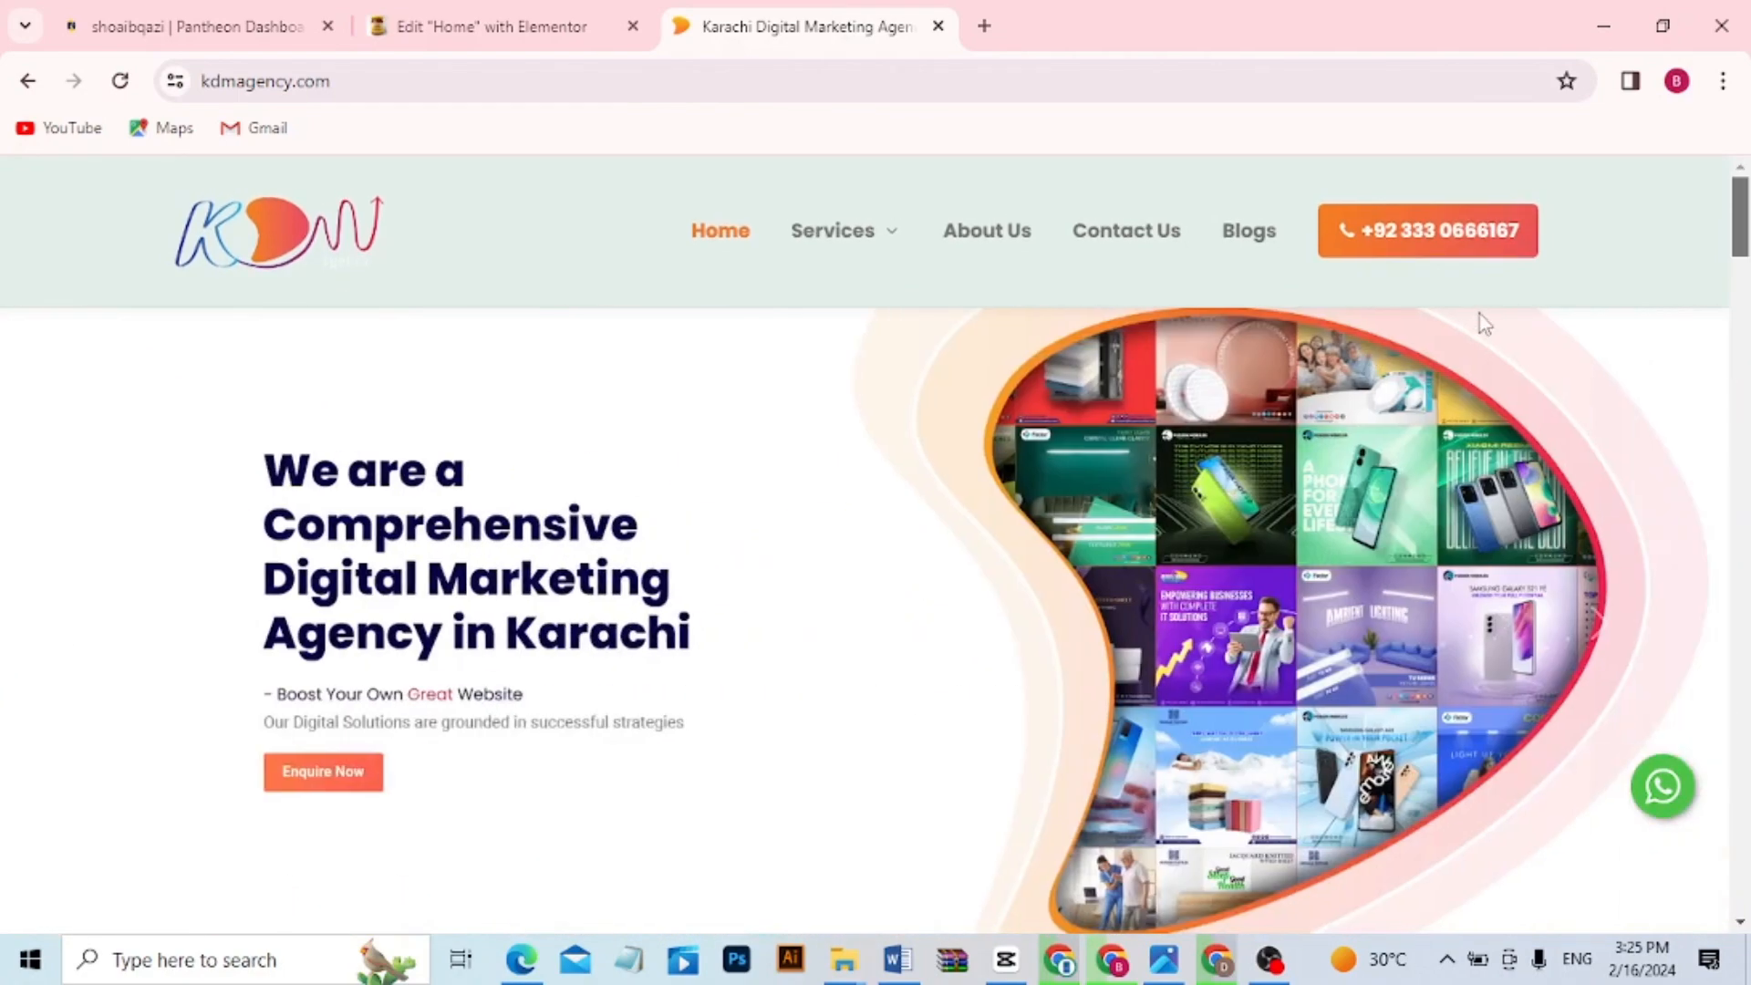
pyautogui.click(1220, 973)
pyautogui.click(1107, 969)
pyautogui.click(583, 28)
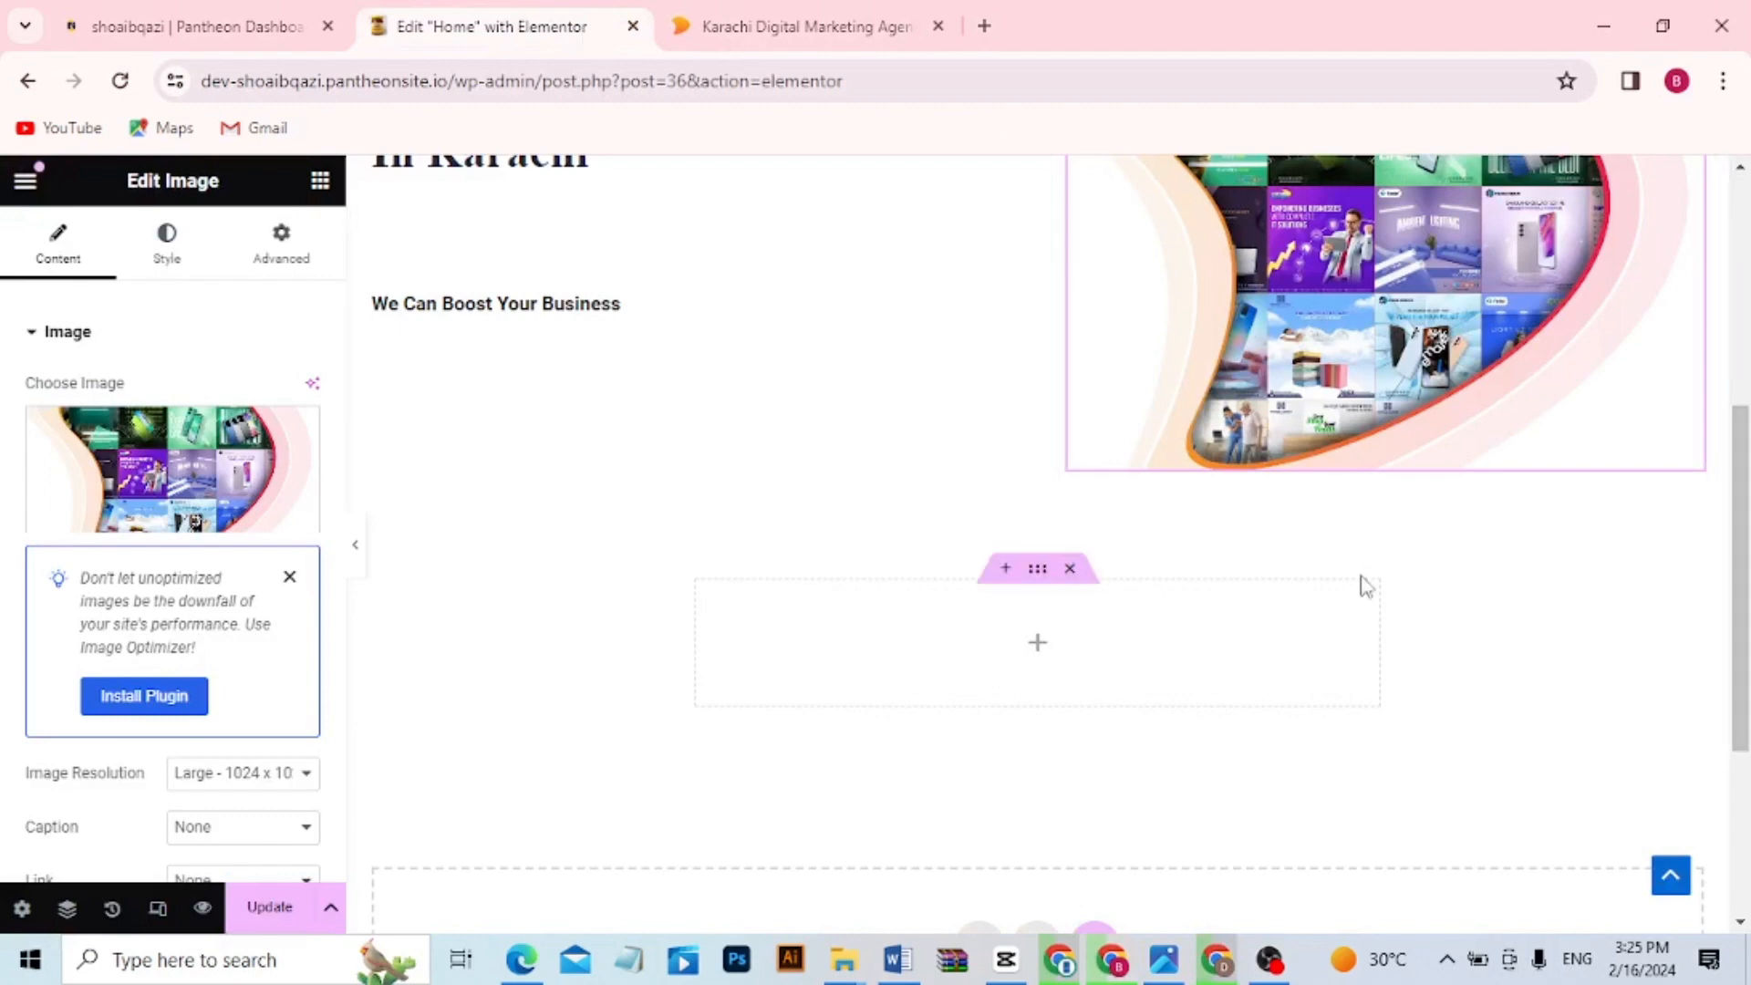
# Add a Heading widget to the empty container below the hero with the text "What We Do"
pyautogui.click(1037, 644)
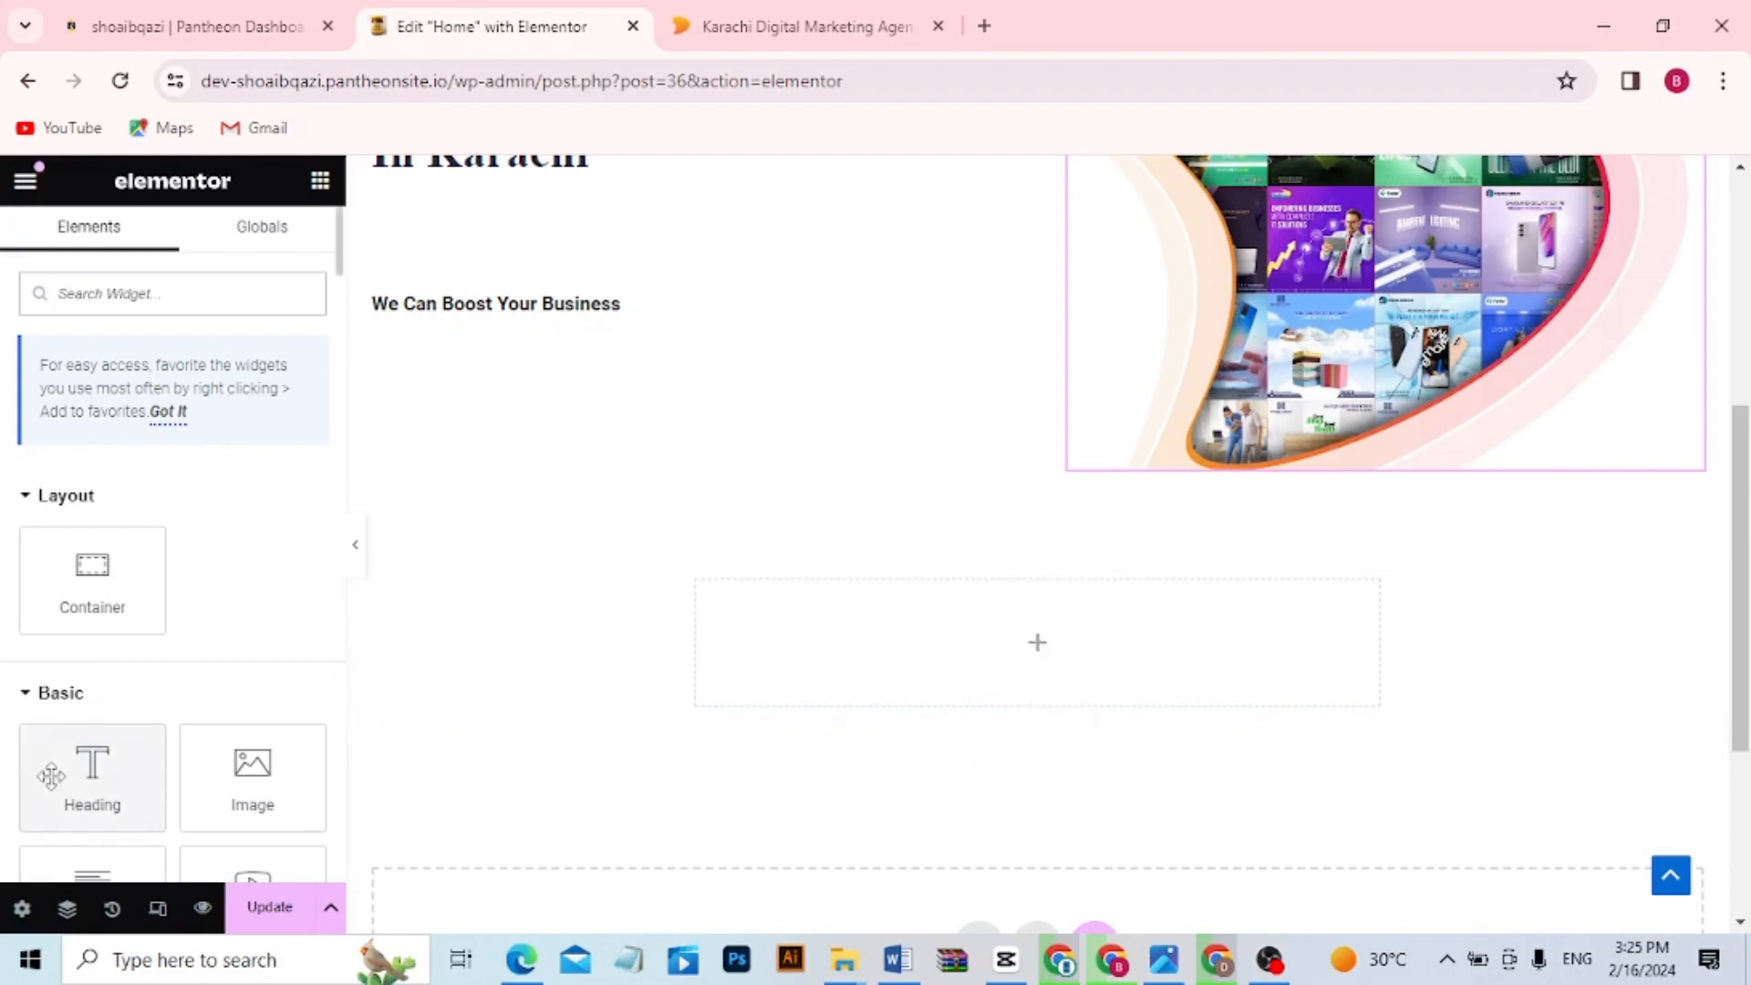
pyautogui.moveTo(102, 773); pyautogui.dragTo(1017, 635)
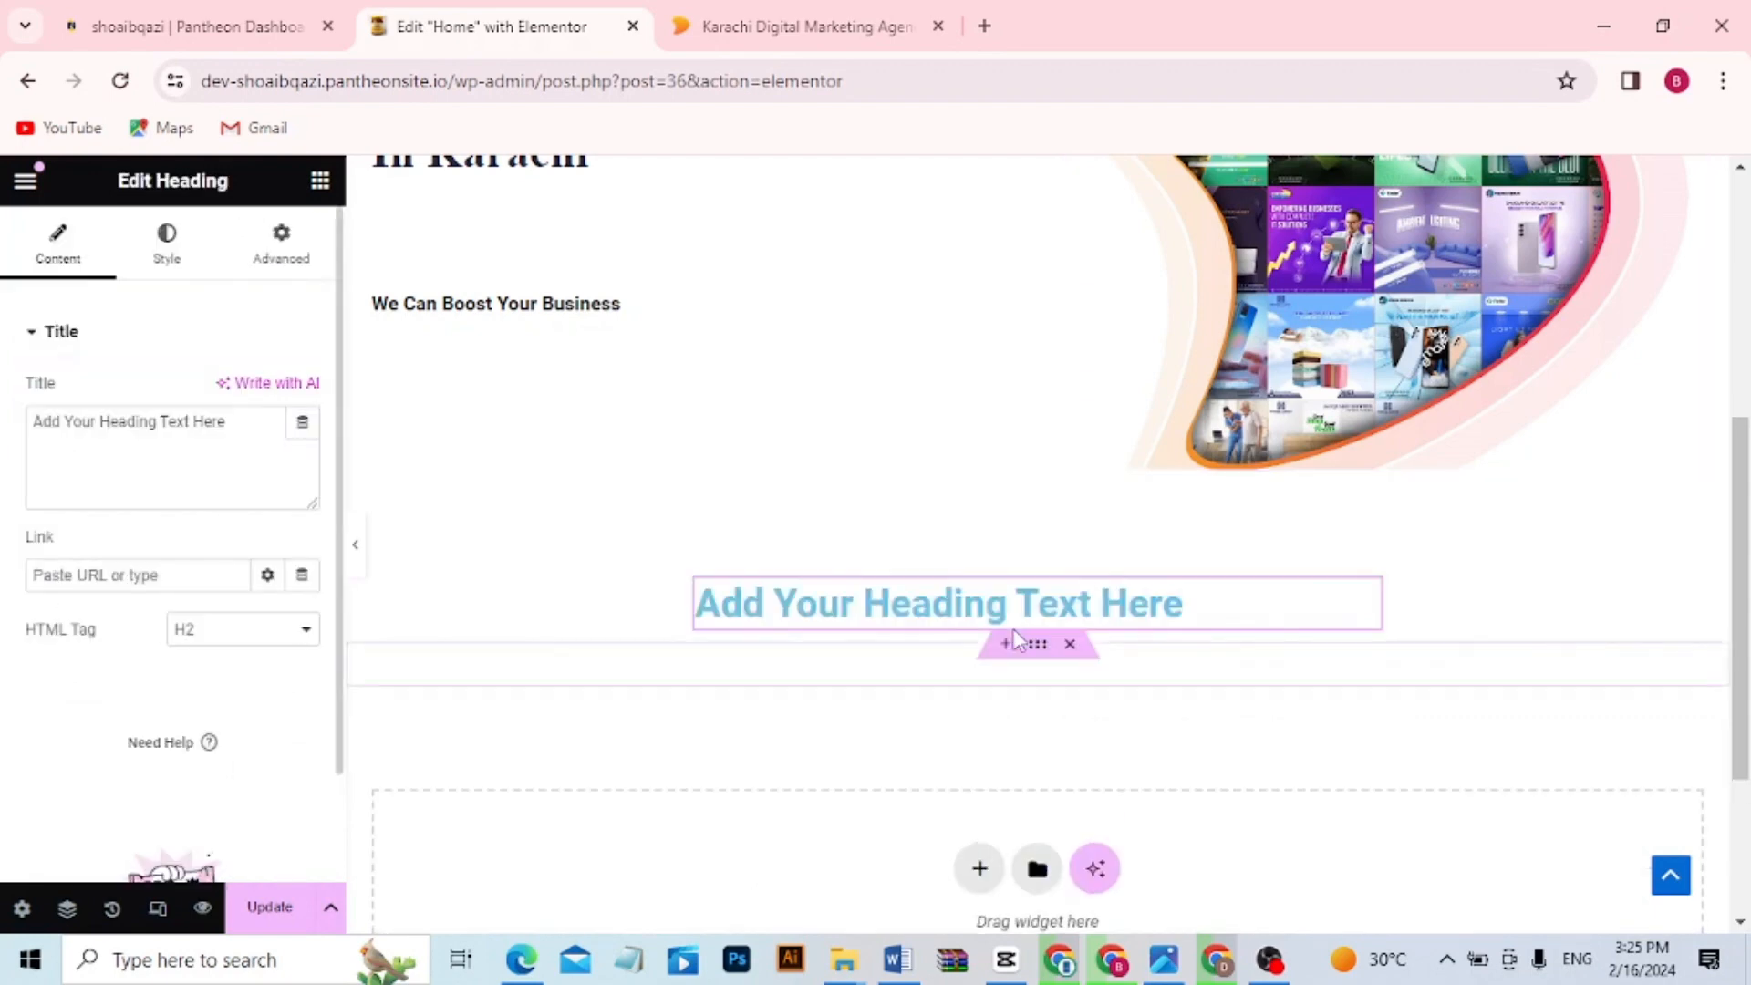
pyautogui.click(1213, 608)
pyautogui.press('BackSpace')
pyautogui.press('BackSpace')
pyautogui.press('BackSpace')
pyautogui.press('BackSpace')
pyautogui.press('BackSpace')
pyautogui.press('BackSpace')
pyautogui.press('BackSpace')
pyautogui.press('BackSpace')
pyautogui.press('BackSpace')
pyautogui.press('BackSpace')
pyautogui.press('BackSpace')
pyautogui.press('BackSpace')
pyautogui.press('BackSpace')
pyautogui.press('BackSpace')
pyautogui.press('BackSpace')
pyautogui.press('BackSpace')
pyautogui.press('BackSpace')
pyautogui.press('BackSpace')
pyautogui.press('BackSpace')
pyautogui.press('BackSpace')
pyautogui.write('What We Do')
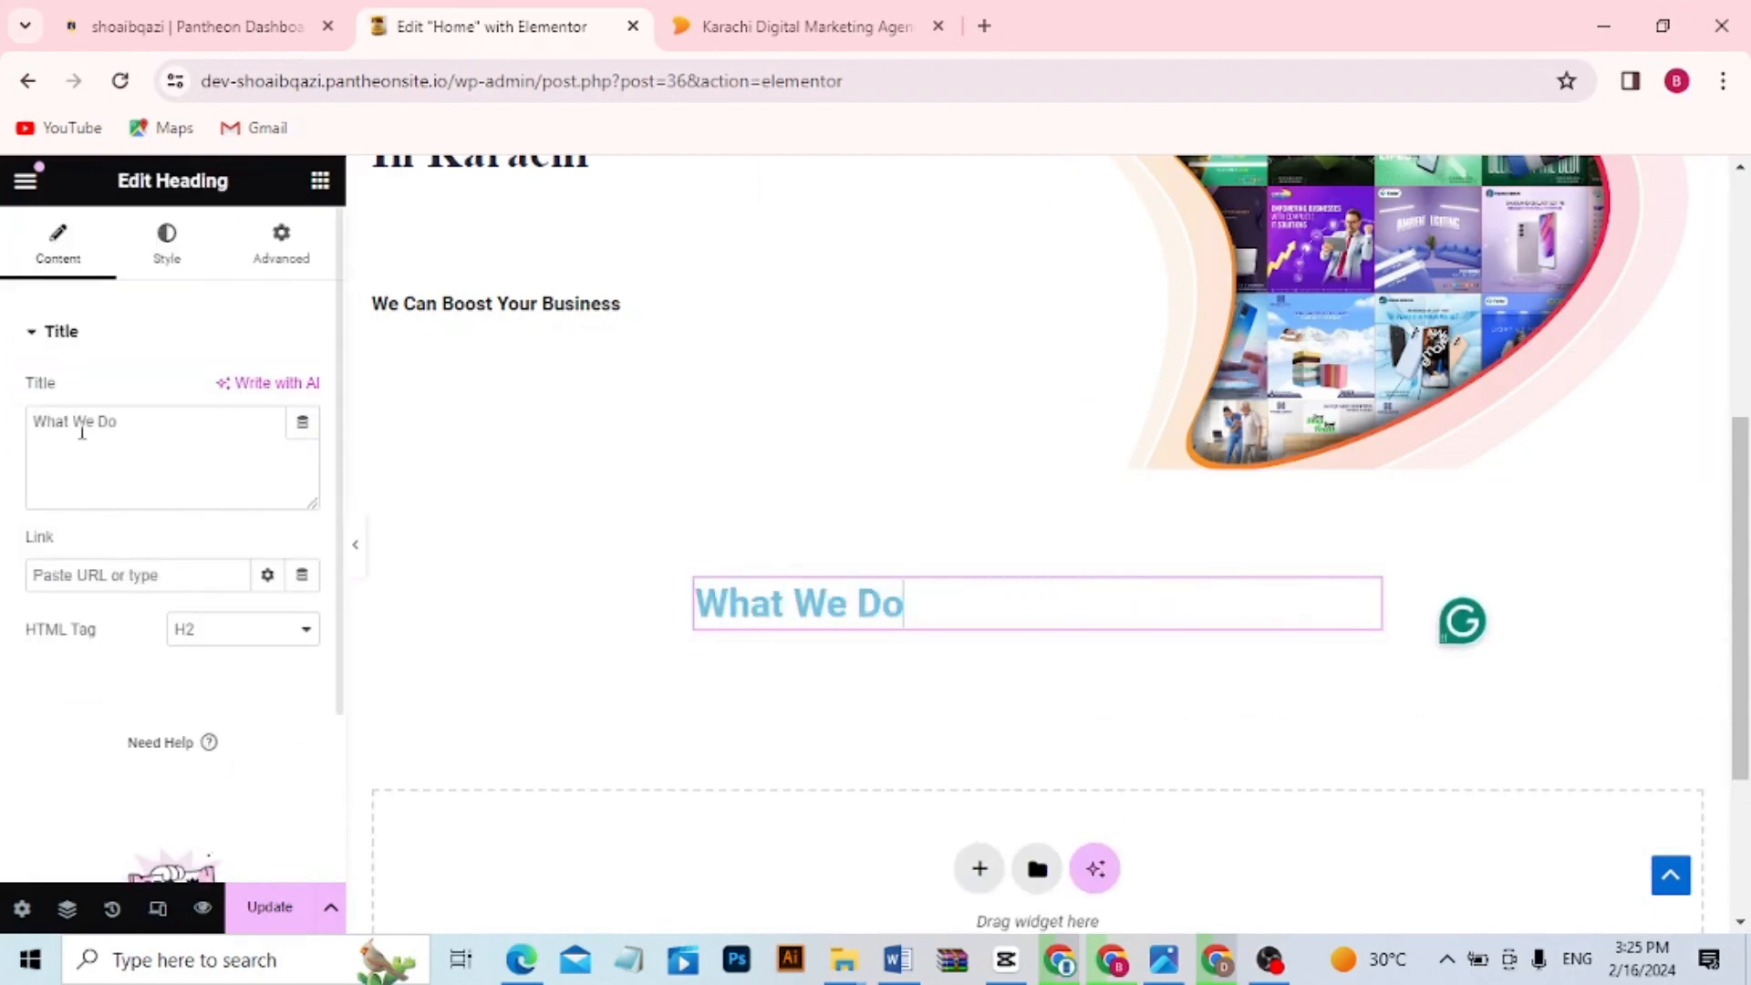
# Set the HTML tag of the "What We Do" heading to H1
pyautogui.click(130, 421)
pyautogui.moveTo(130, 421); pyautogui.dragTo(27, 421)
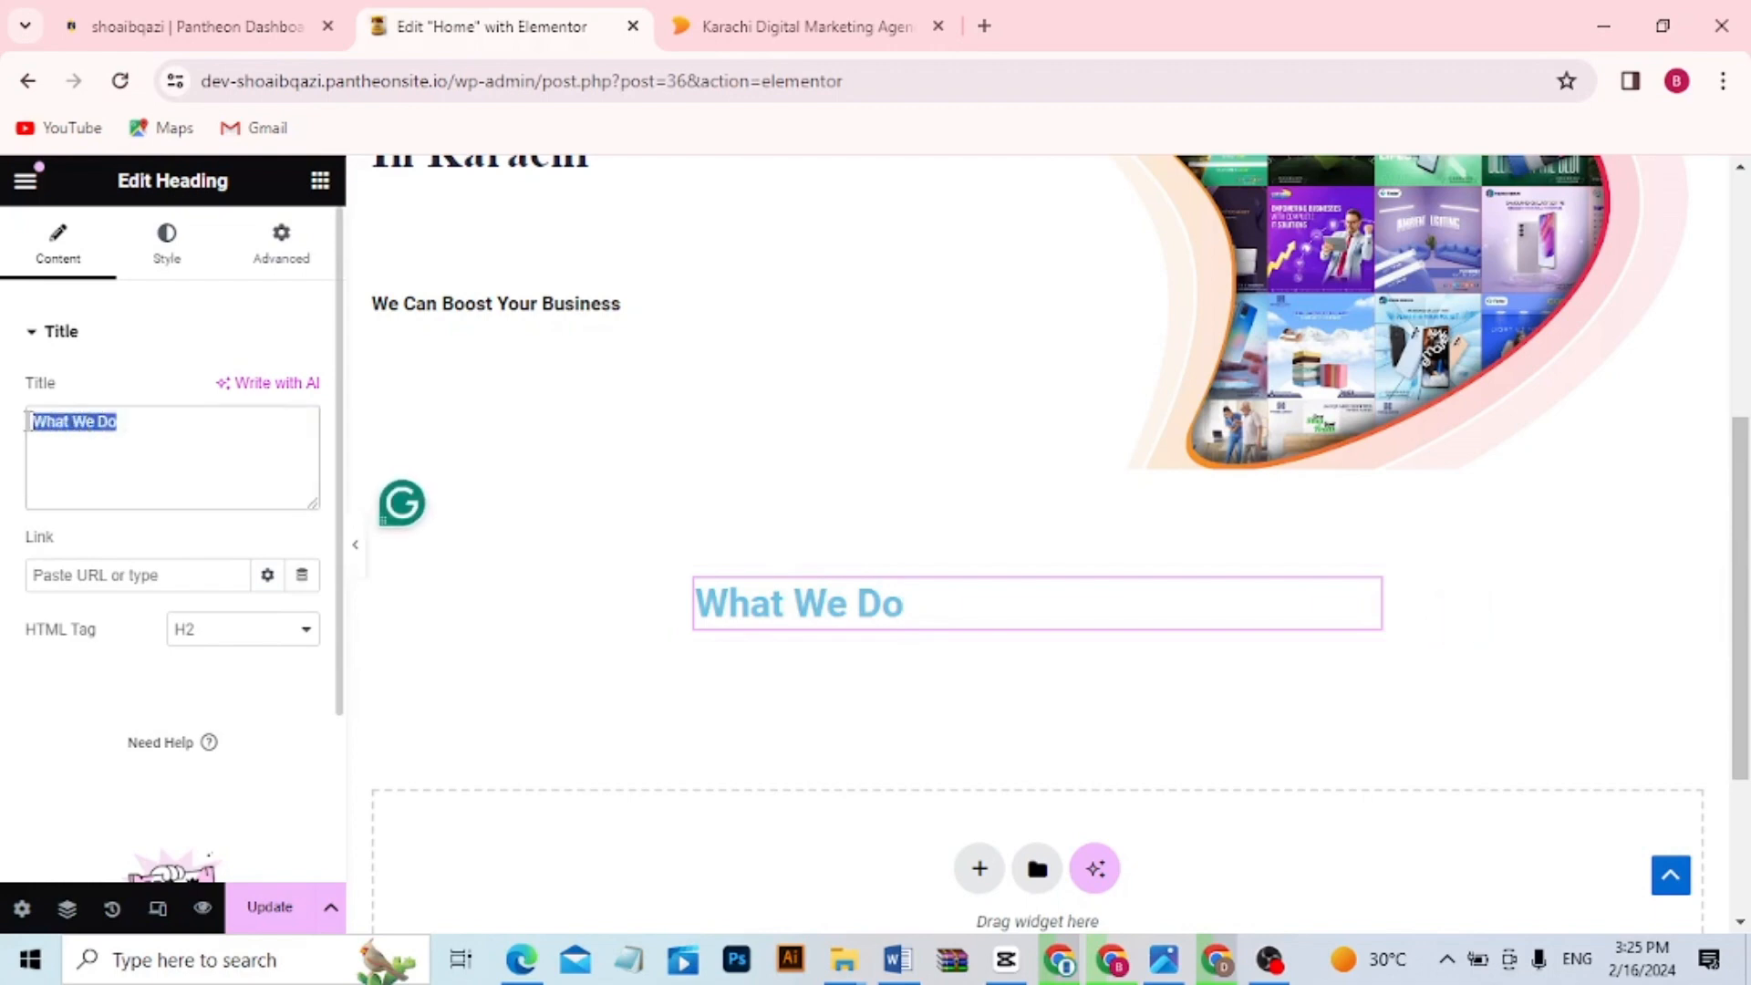
pyautogui.click(306, 631)
pyautogui.click(260, 659)
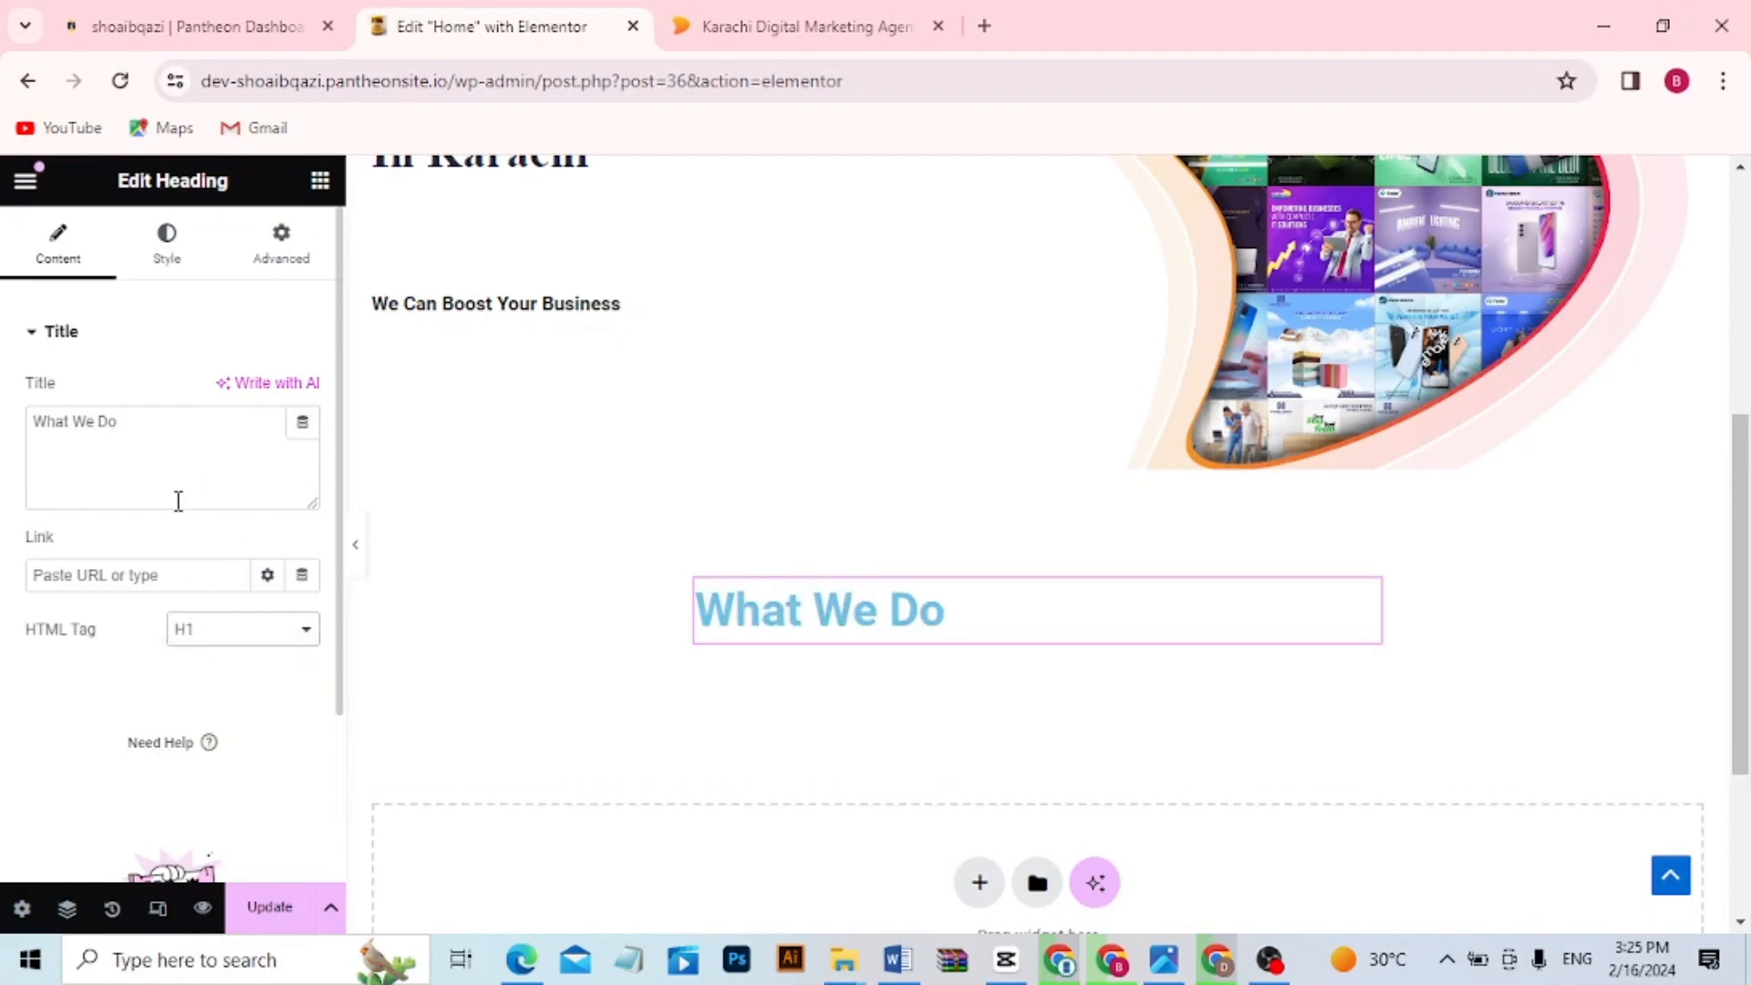
# Set the "What We Do" heading's text colour to teal blue #236D8B and centre-align it
pyautogui.click(162, 264)
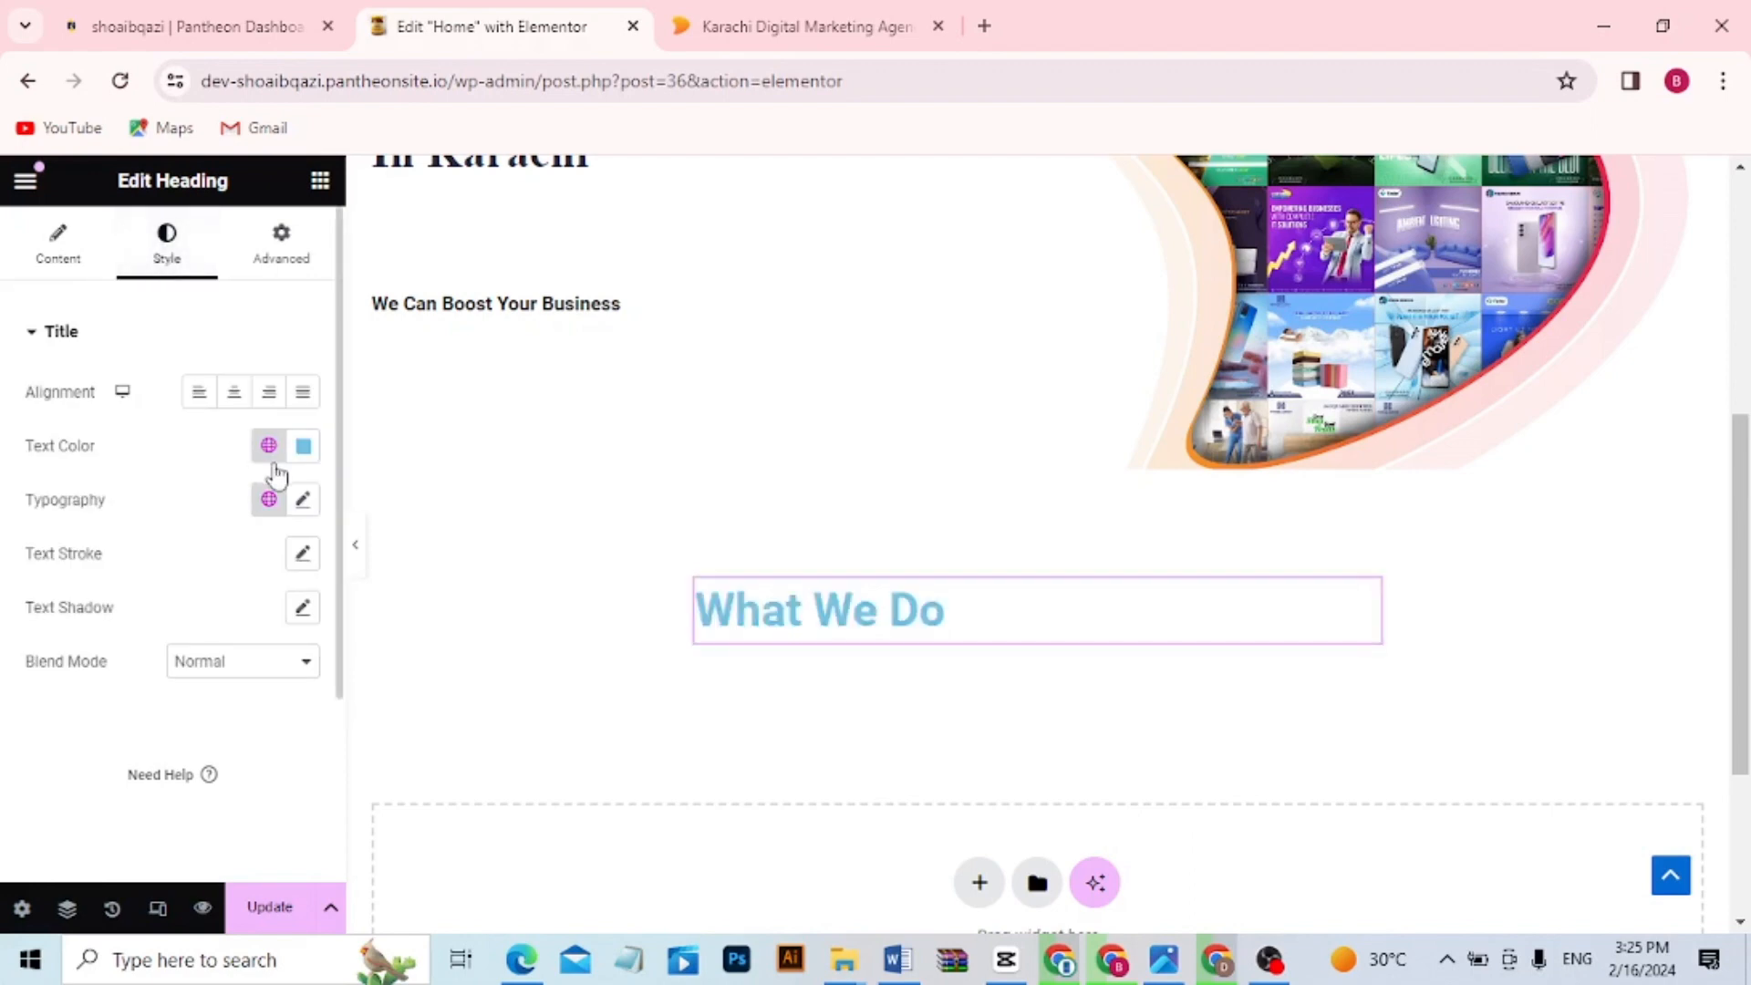
pyautogui.click(304, 447)
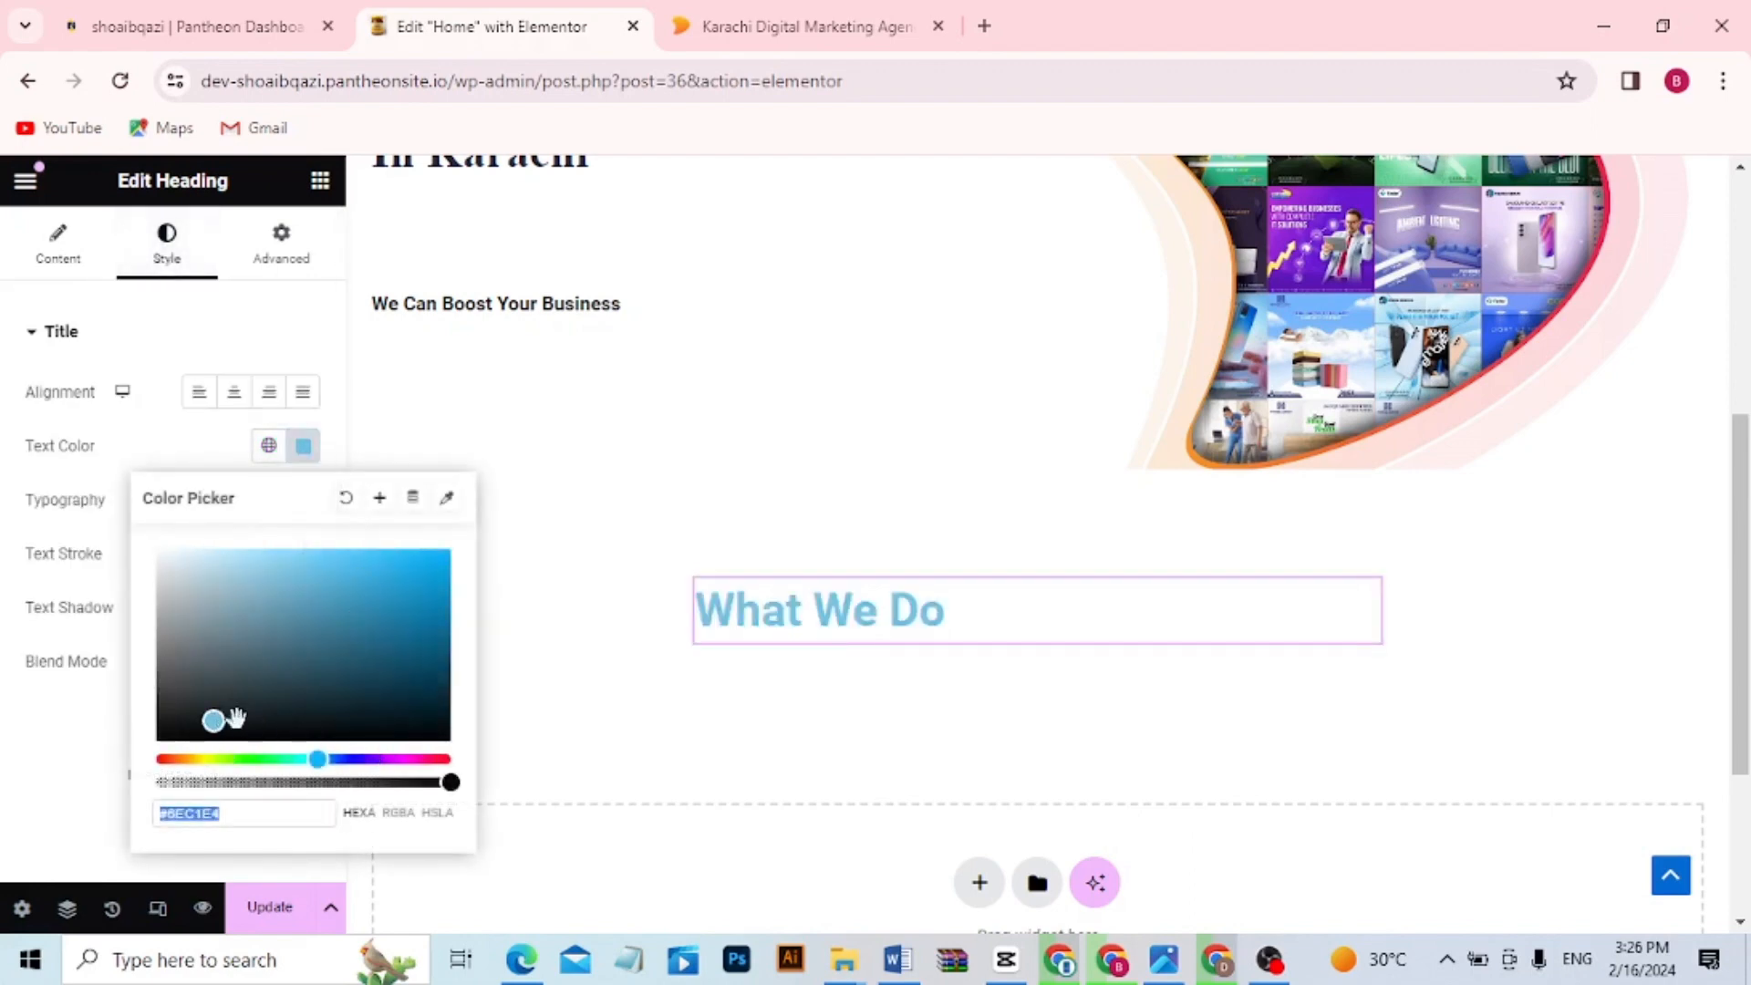
pyautogui.moveTo(210, 720); pyautogui.dragTo(176, 720)
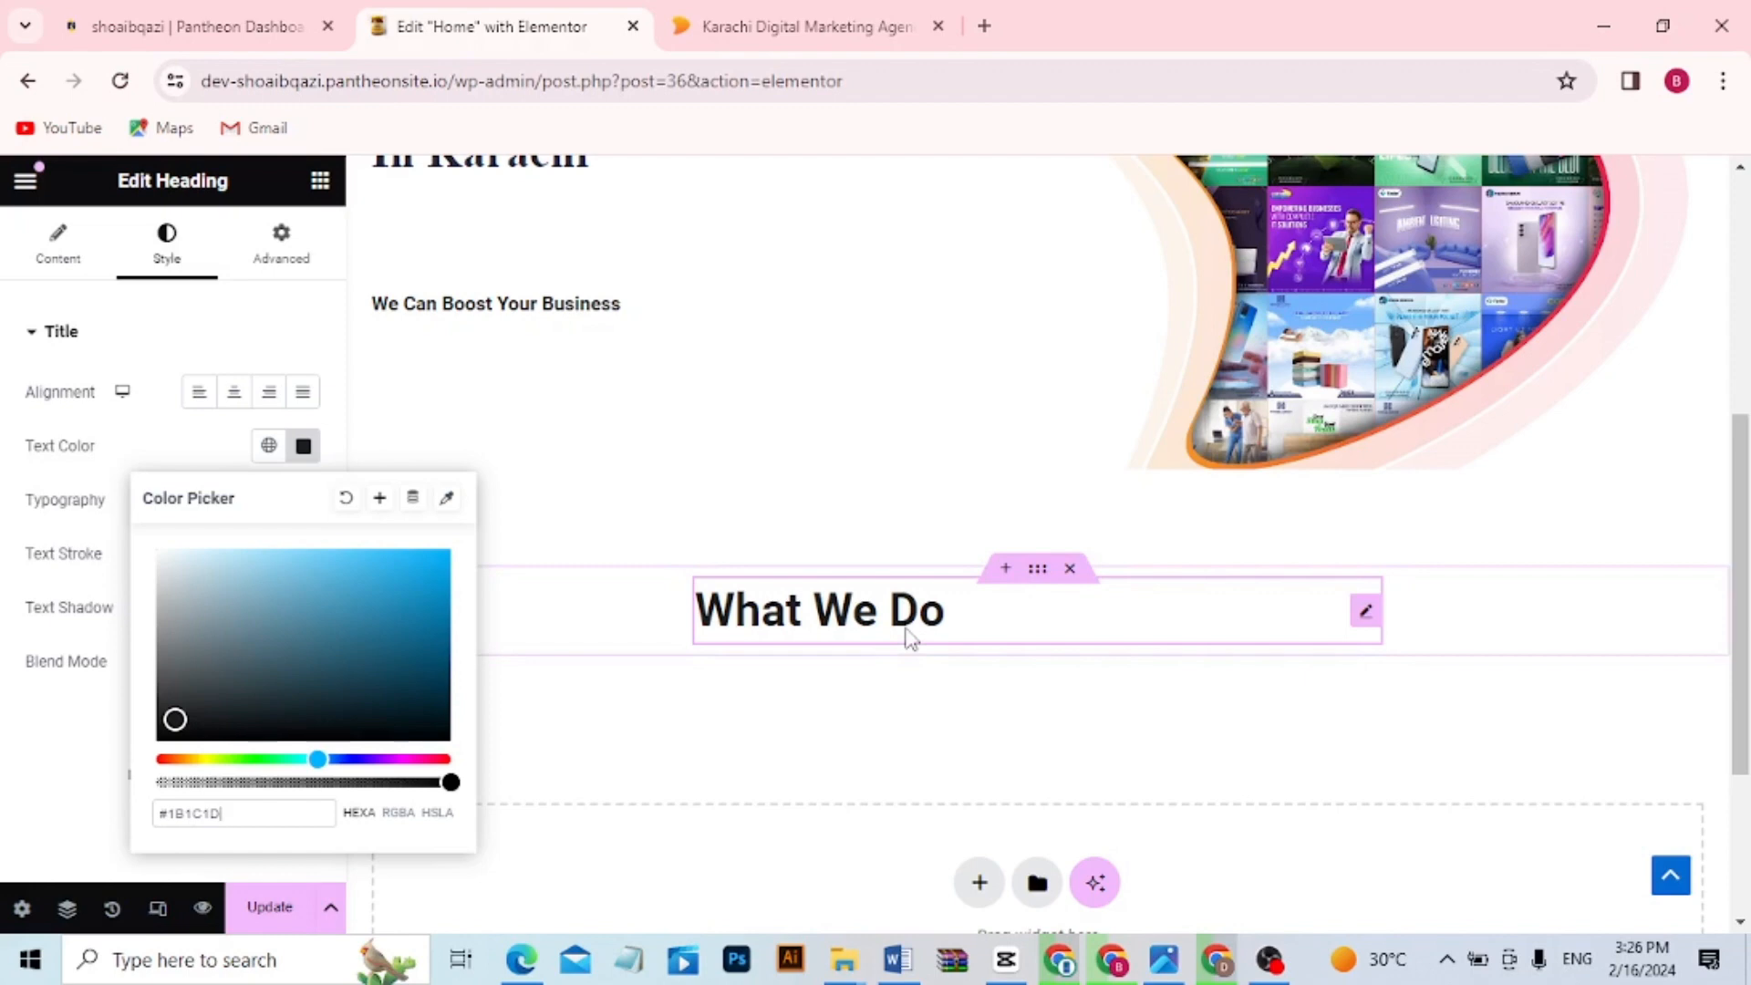
pyautogui.click(375, 636)
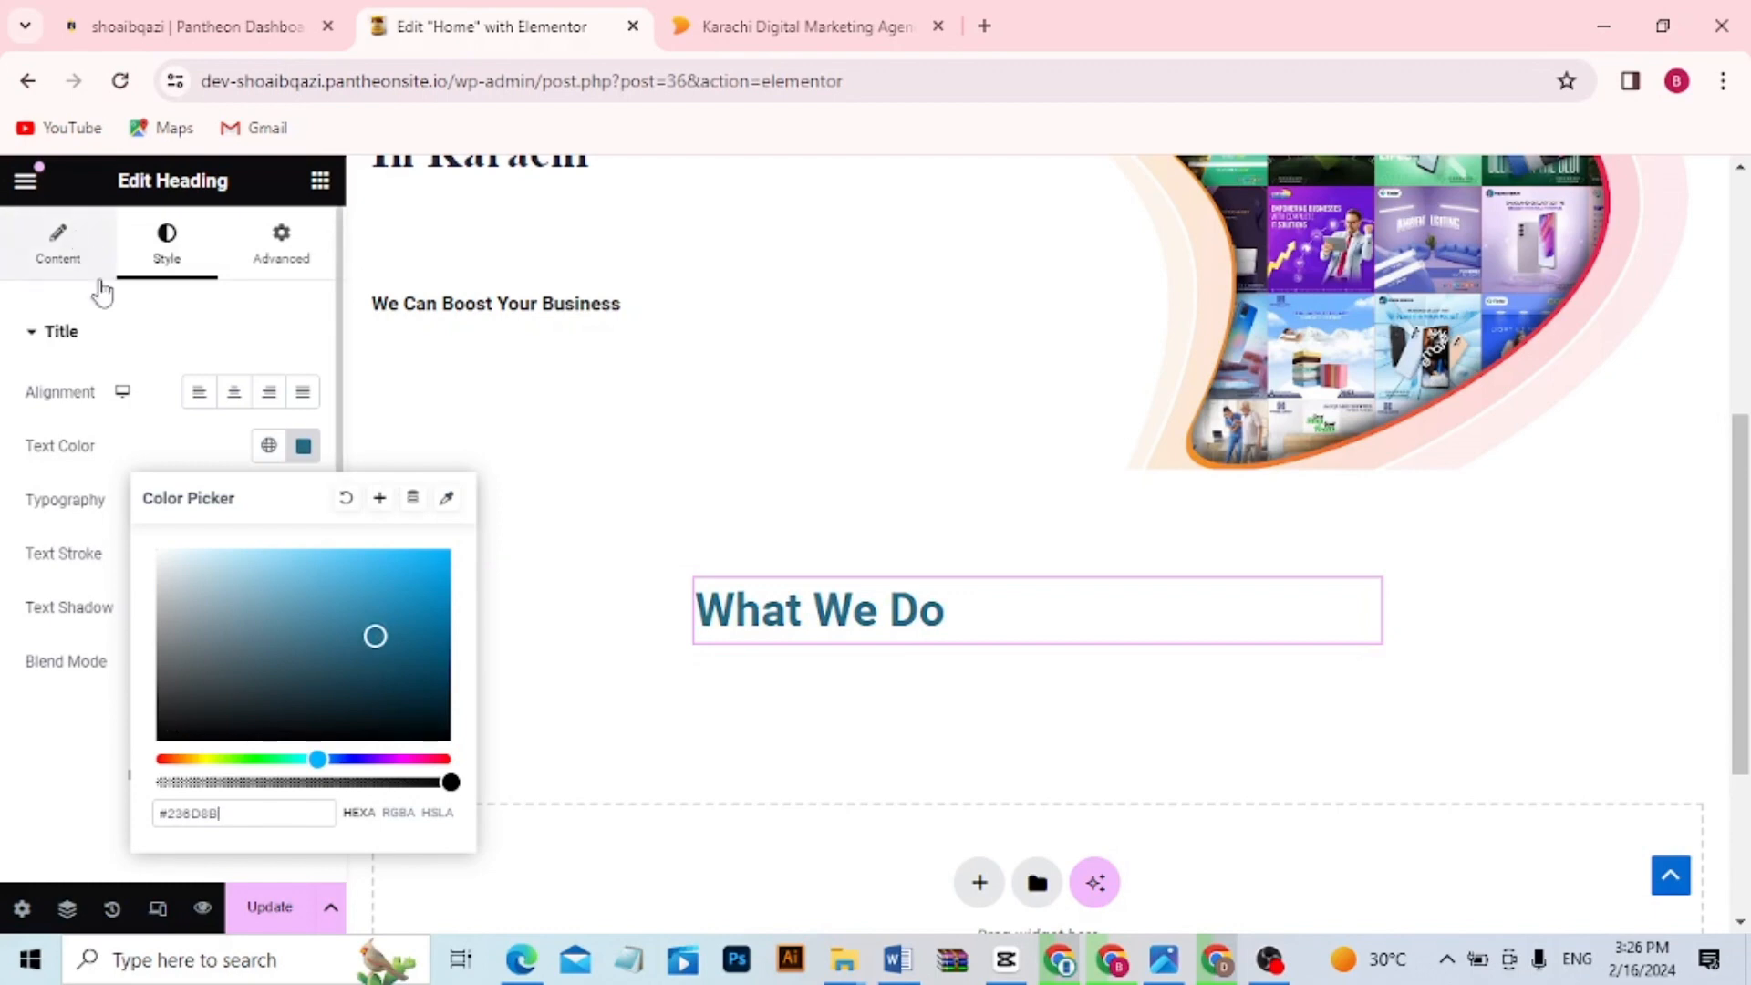
pyautogui.click(234, 398)
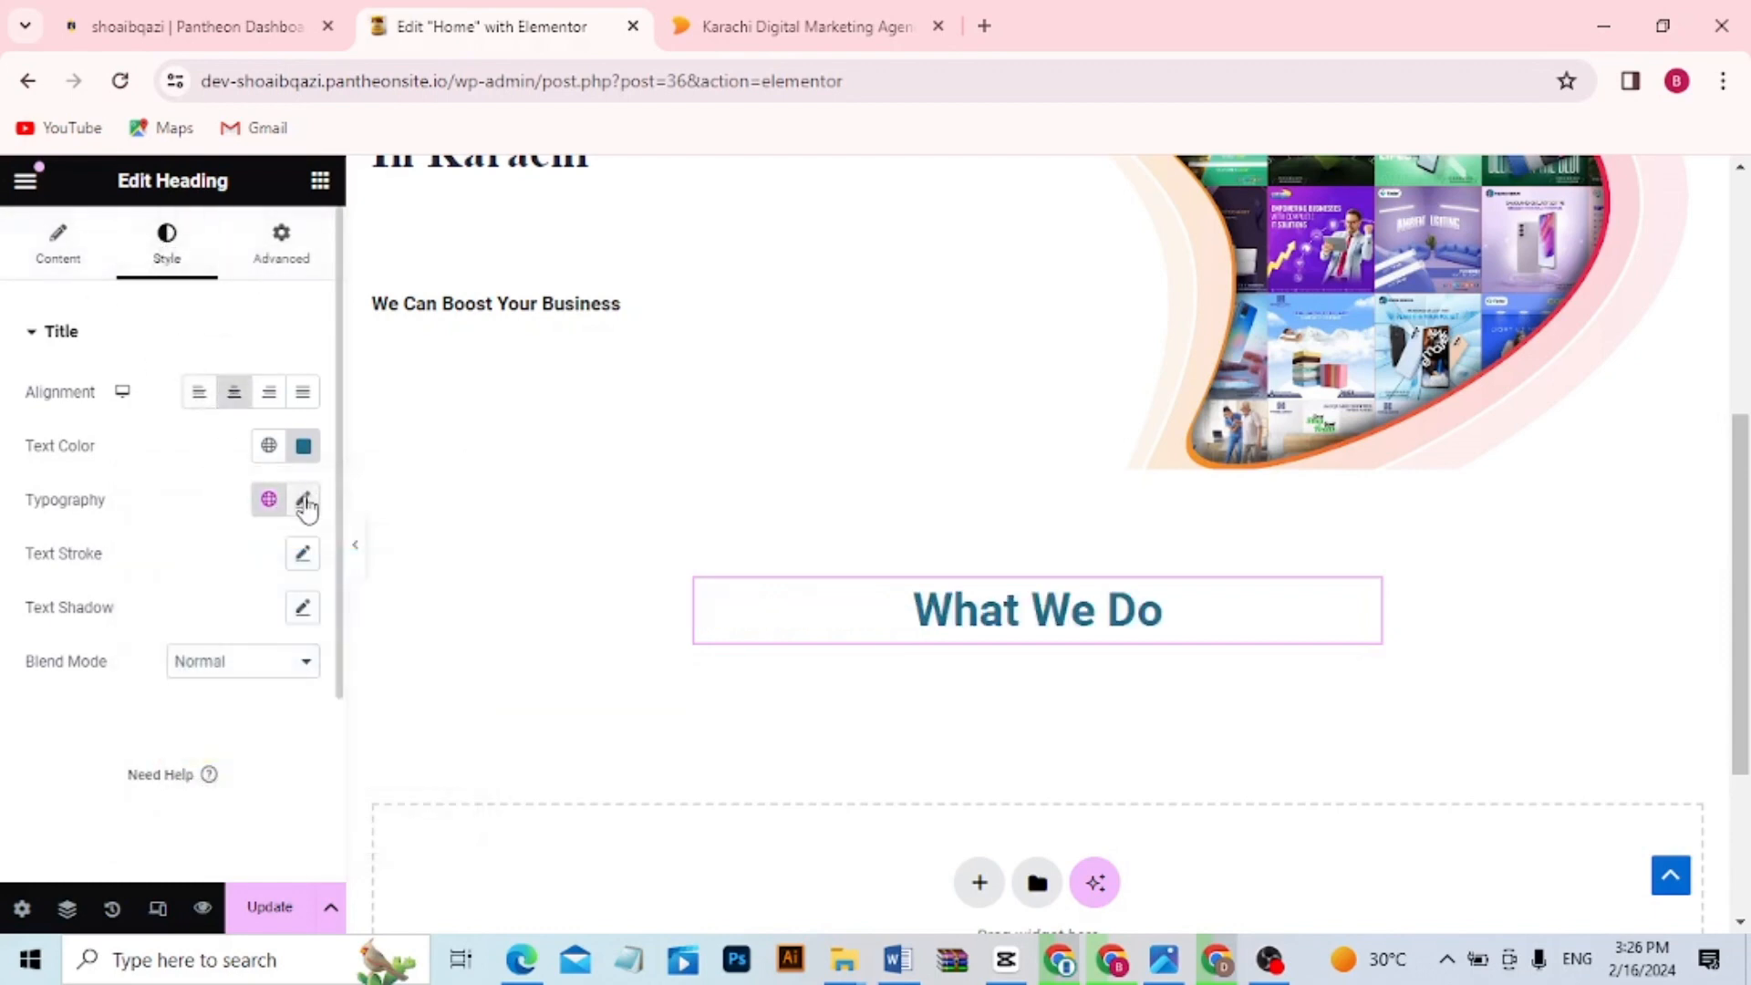
# Set the font size of the "What We Do" heading to 74 px
pyautogui.click(304, 499)
pyautogui.moveTo(44, 703); pyautogui.dragTo(113, 720)
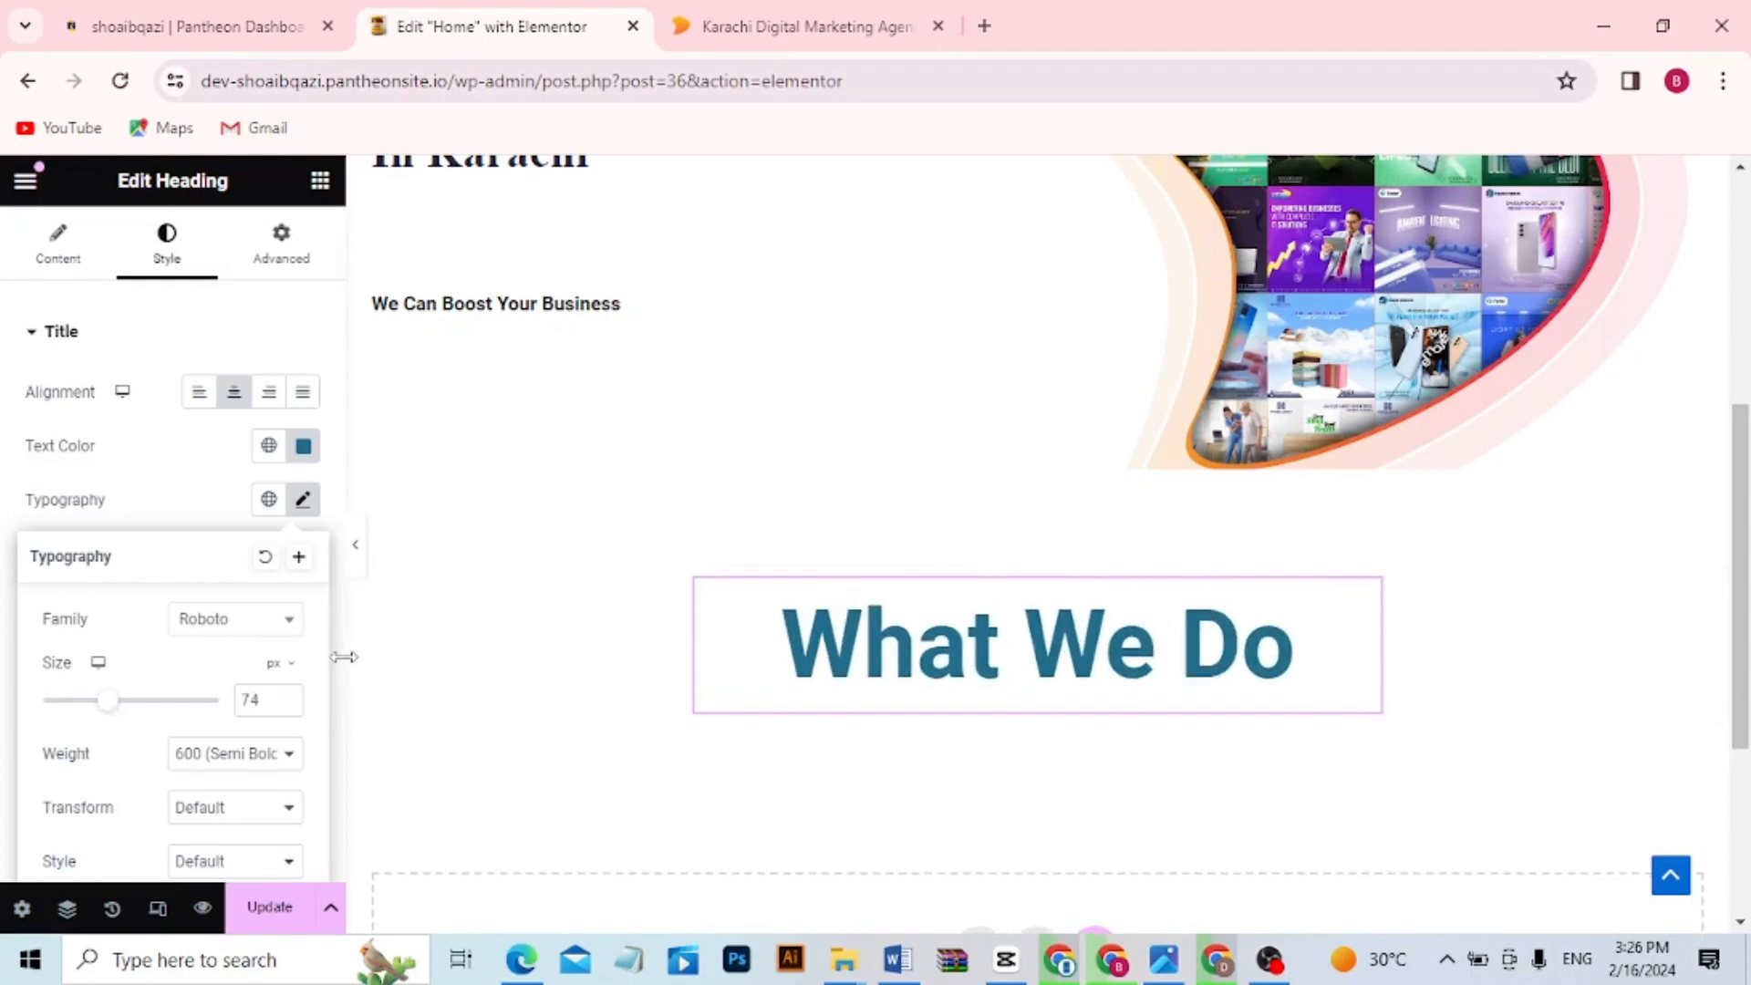
pyautogui.moveTo(342, 673); pyautogui.dragTo(340, 816)
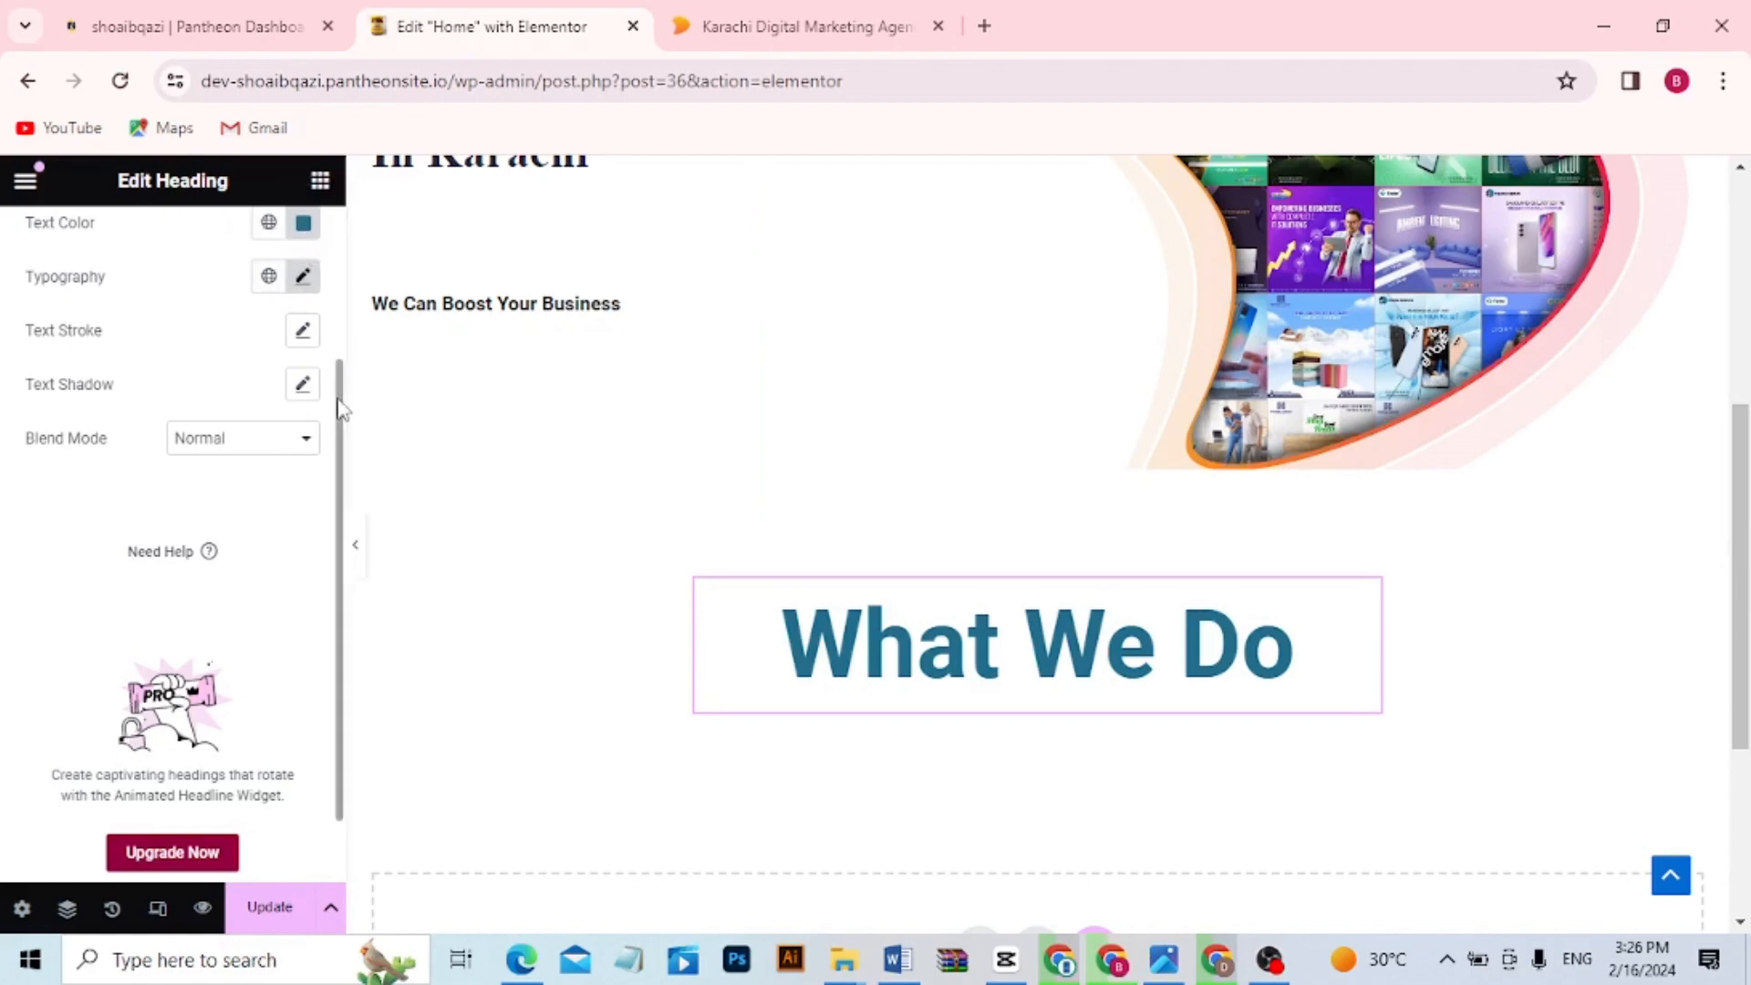
pyautogui.scroll(3, 340, 408)
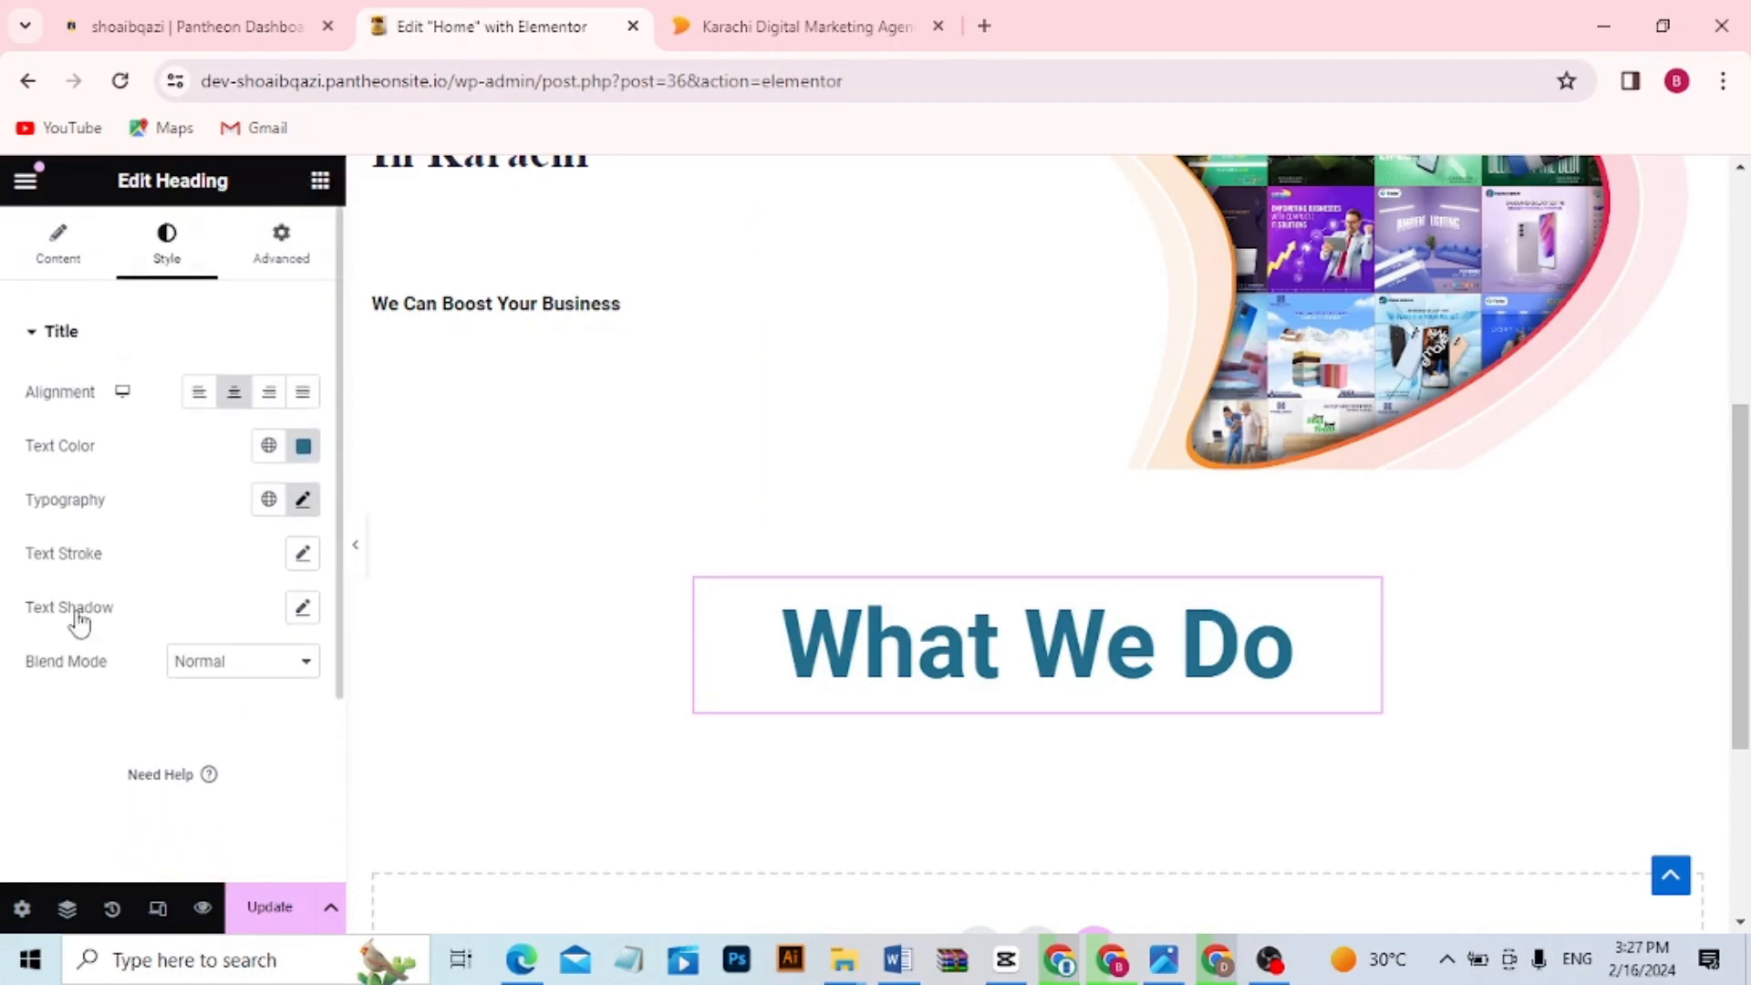
# Give the "What We Do" heading a text shadow with blur 1, horizontal offset -7 and colour rgba(0, 0, 0, 0.19)
pyautogui.click(302, 608)
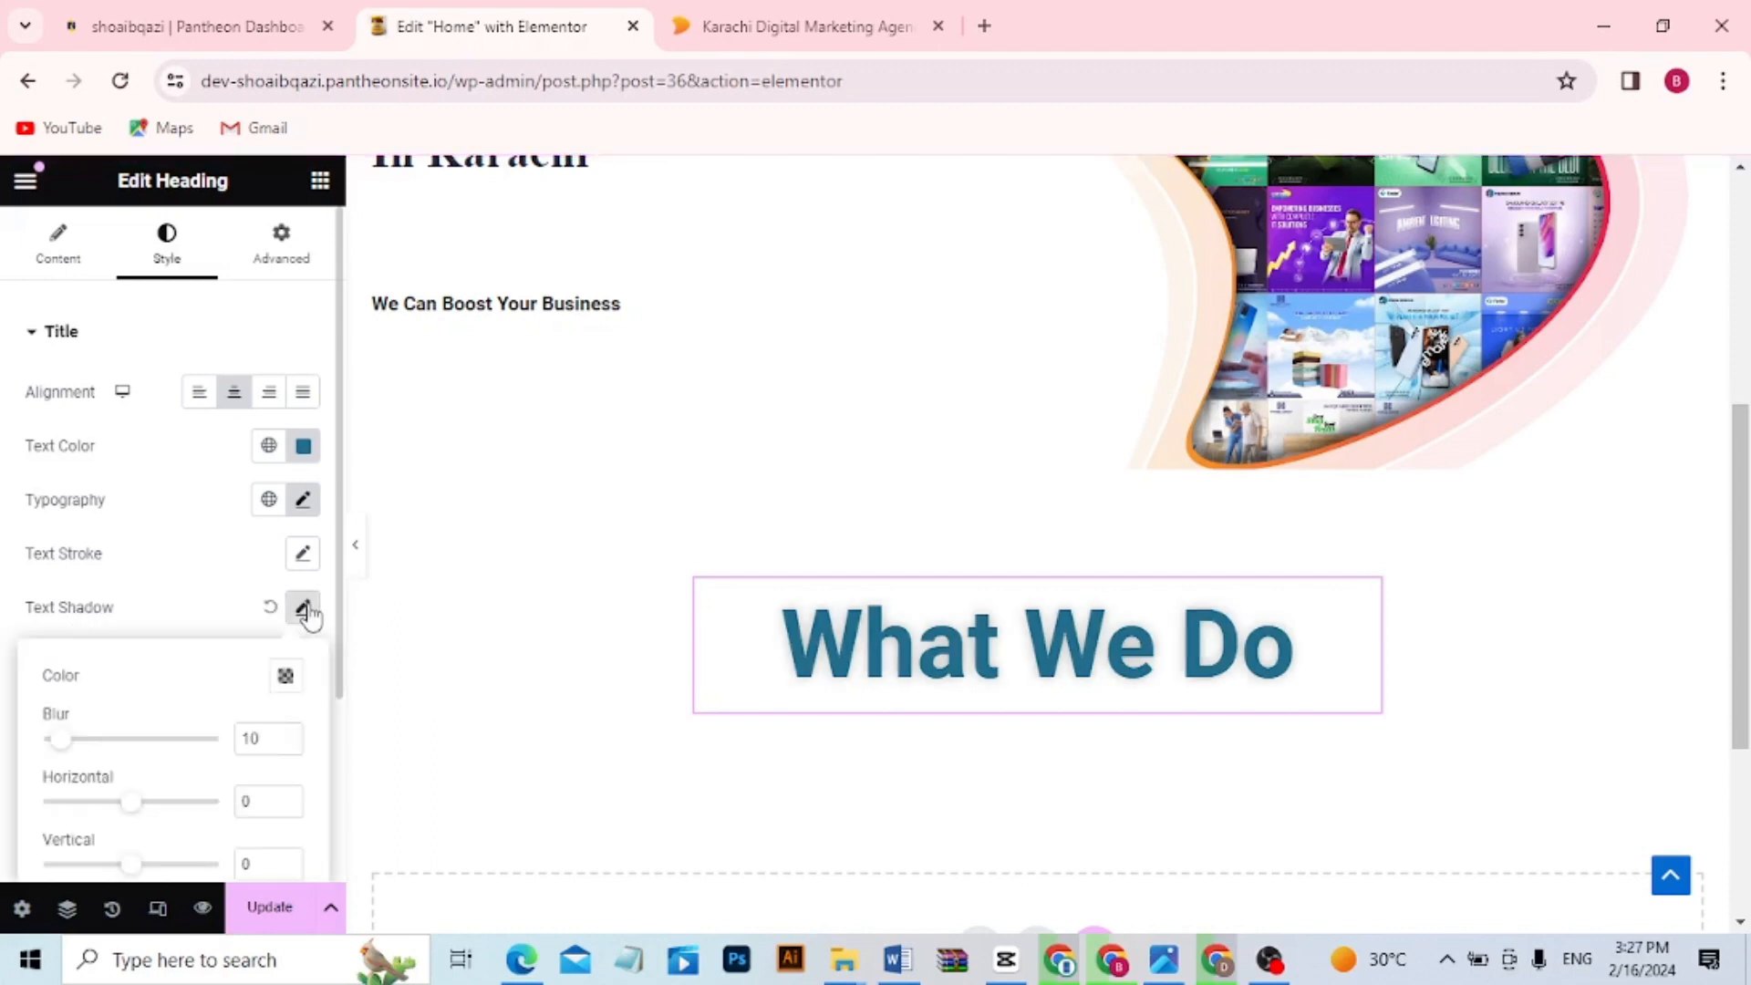
pyautogui.click(285, 676)
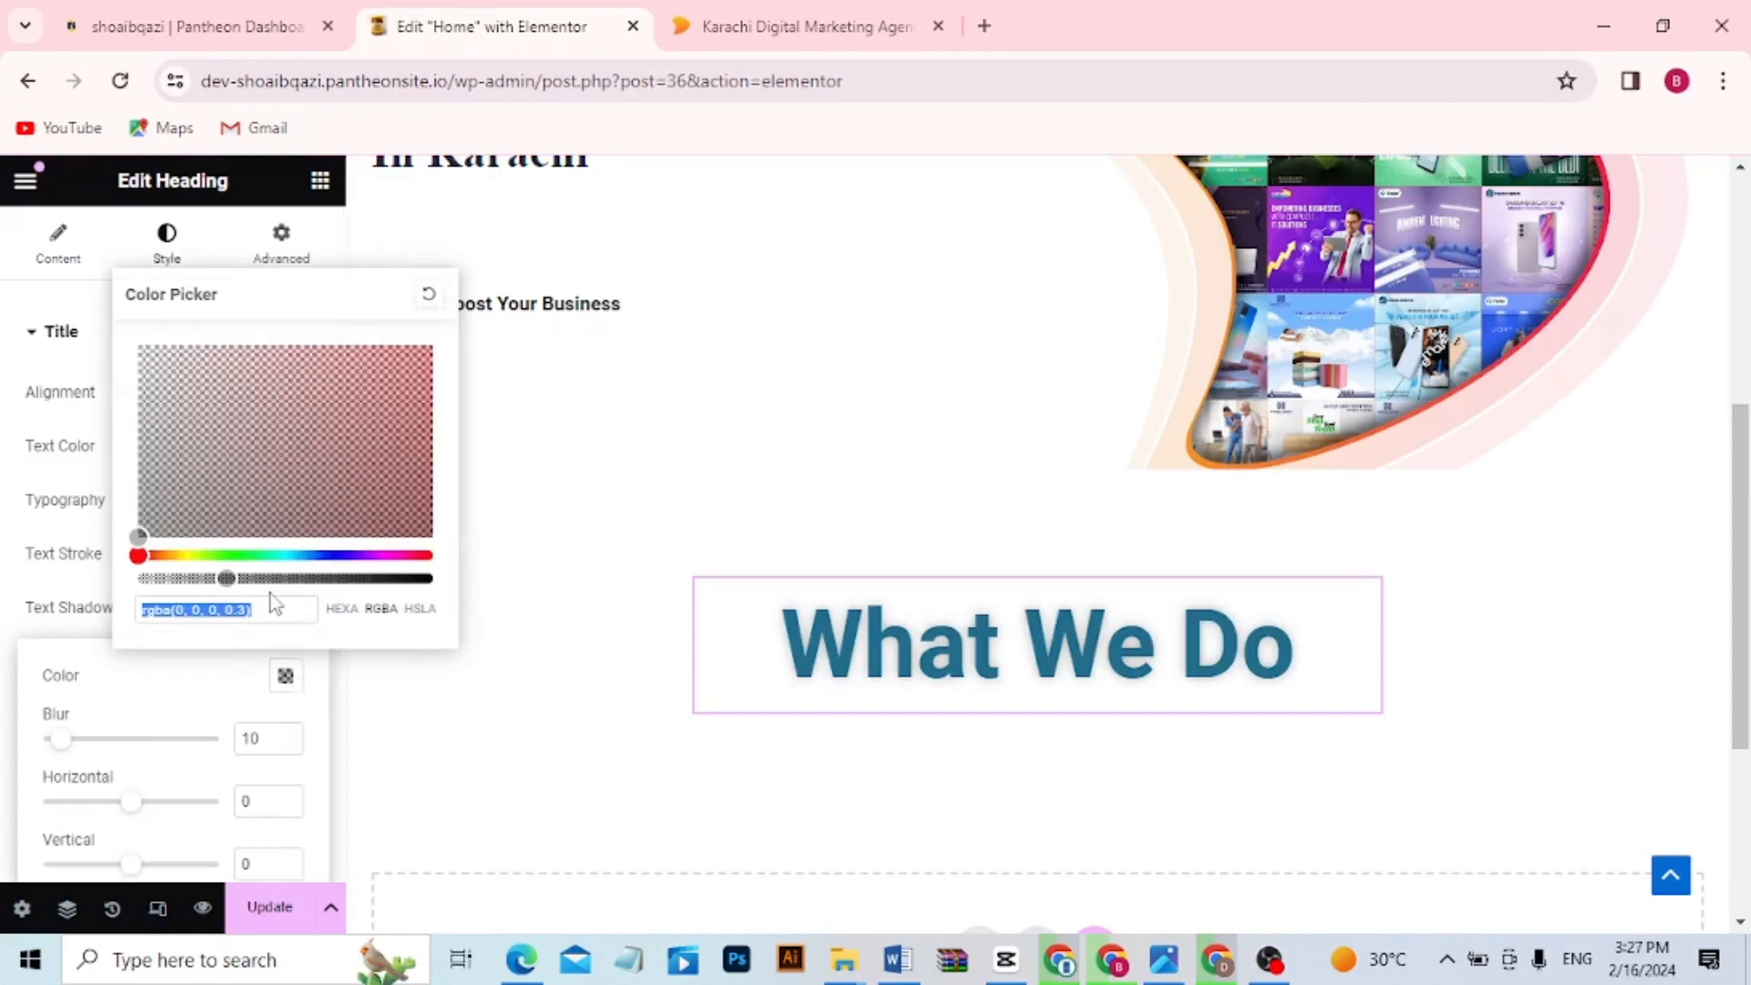
pyautogui.moveTo(229, 578); pyautogui.dragTo(318, 579)
pyautogui.moveTo(61, 741); pyautogui.dragTo(46, 743)
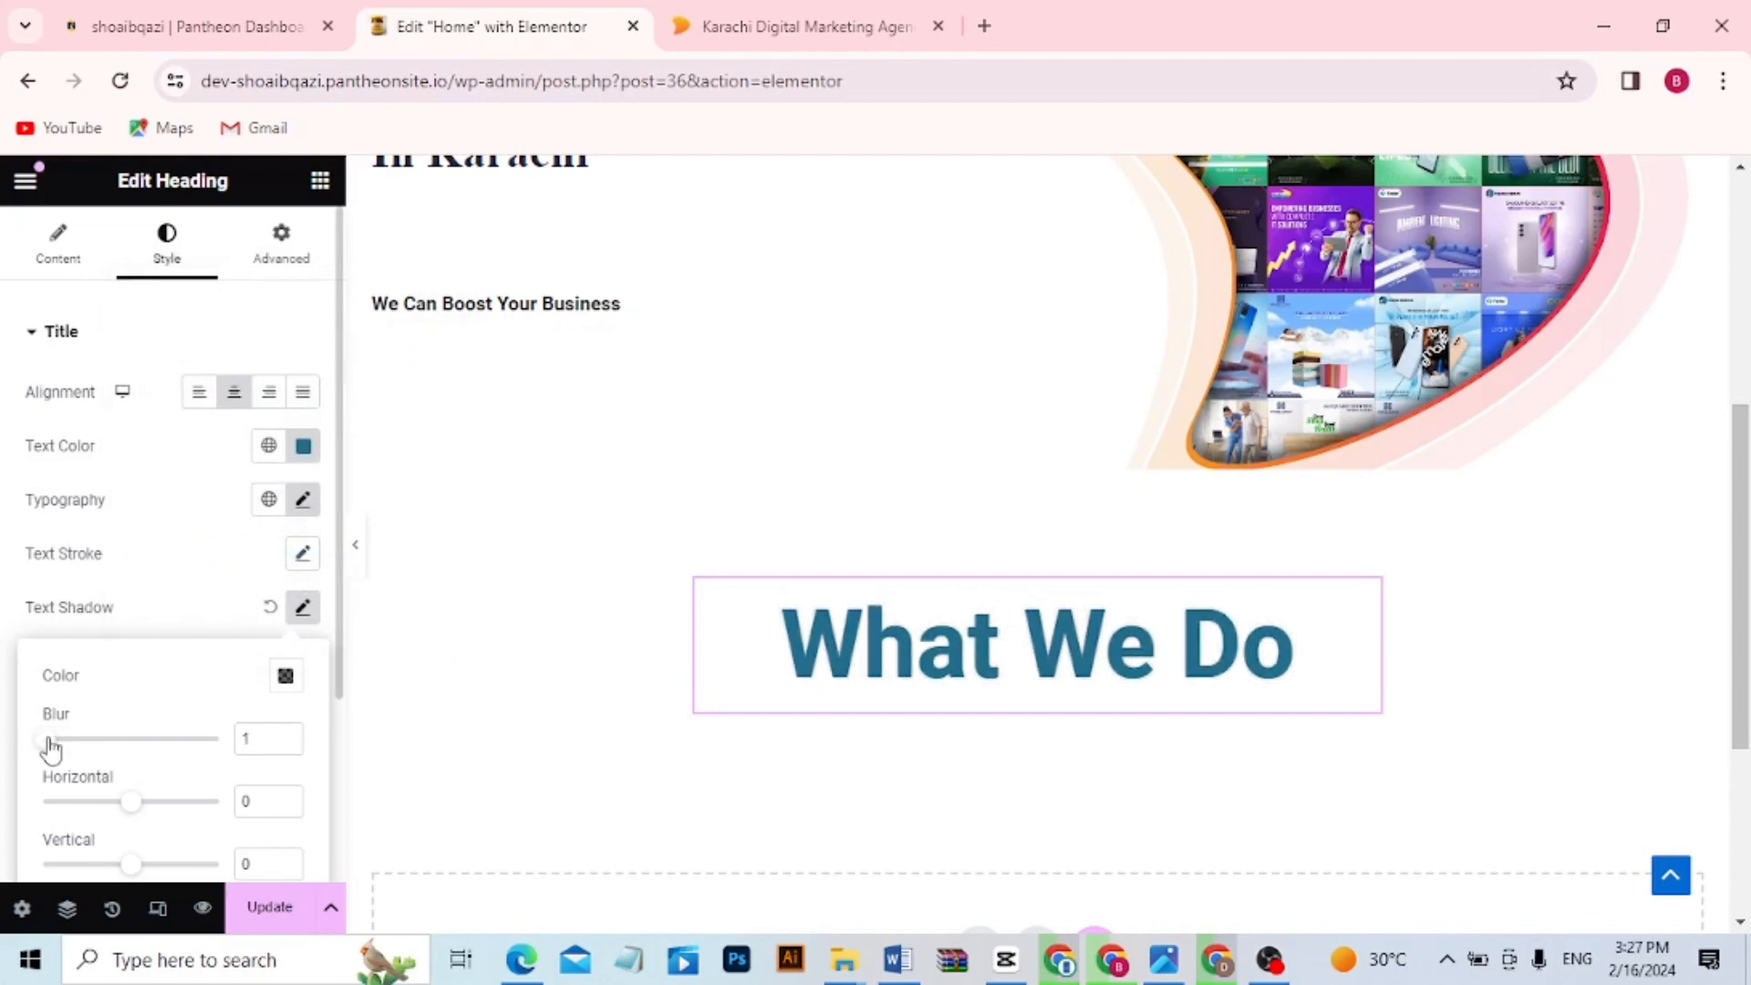
pyautogui.moveTo(130, 808)
pyautogui.mouseDown()
pyautogui.moveTo(109, 807)
pyautogui.moveTo(124, 815)
pyautogui.mouseUp()
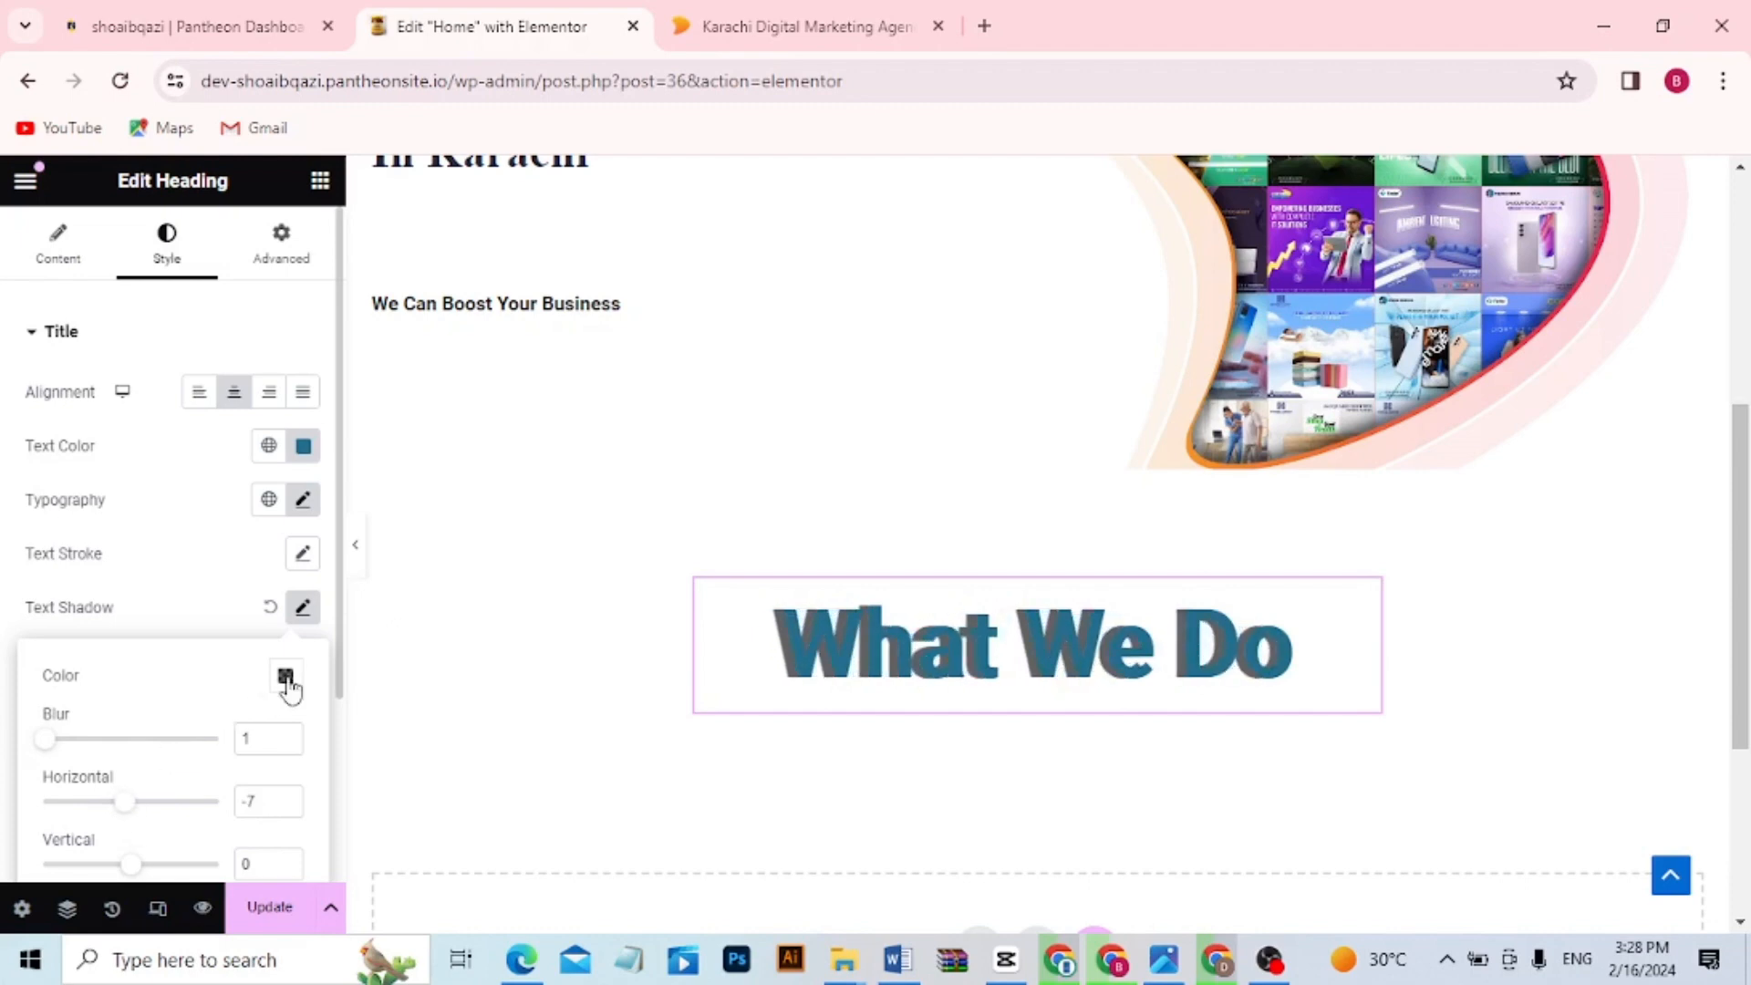
pyautogui.click(285, 678)
pyautogui.moveTo(319, 580); pyautogui.dragTo(196, 612)
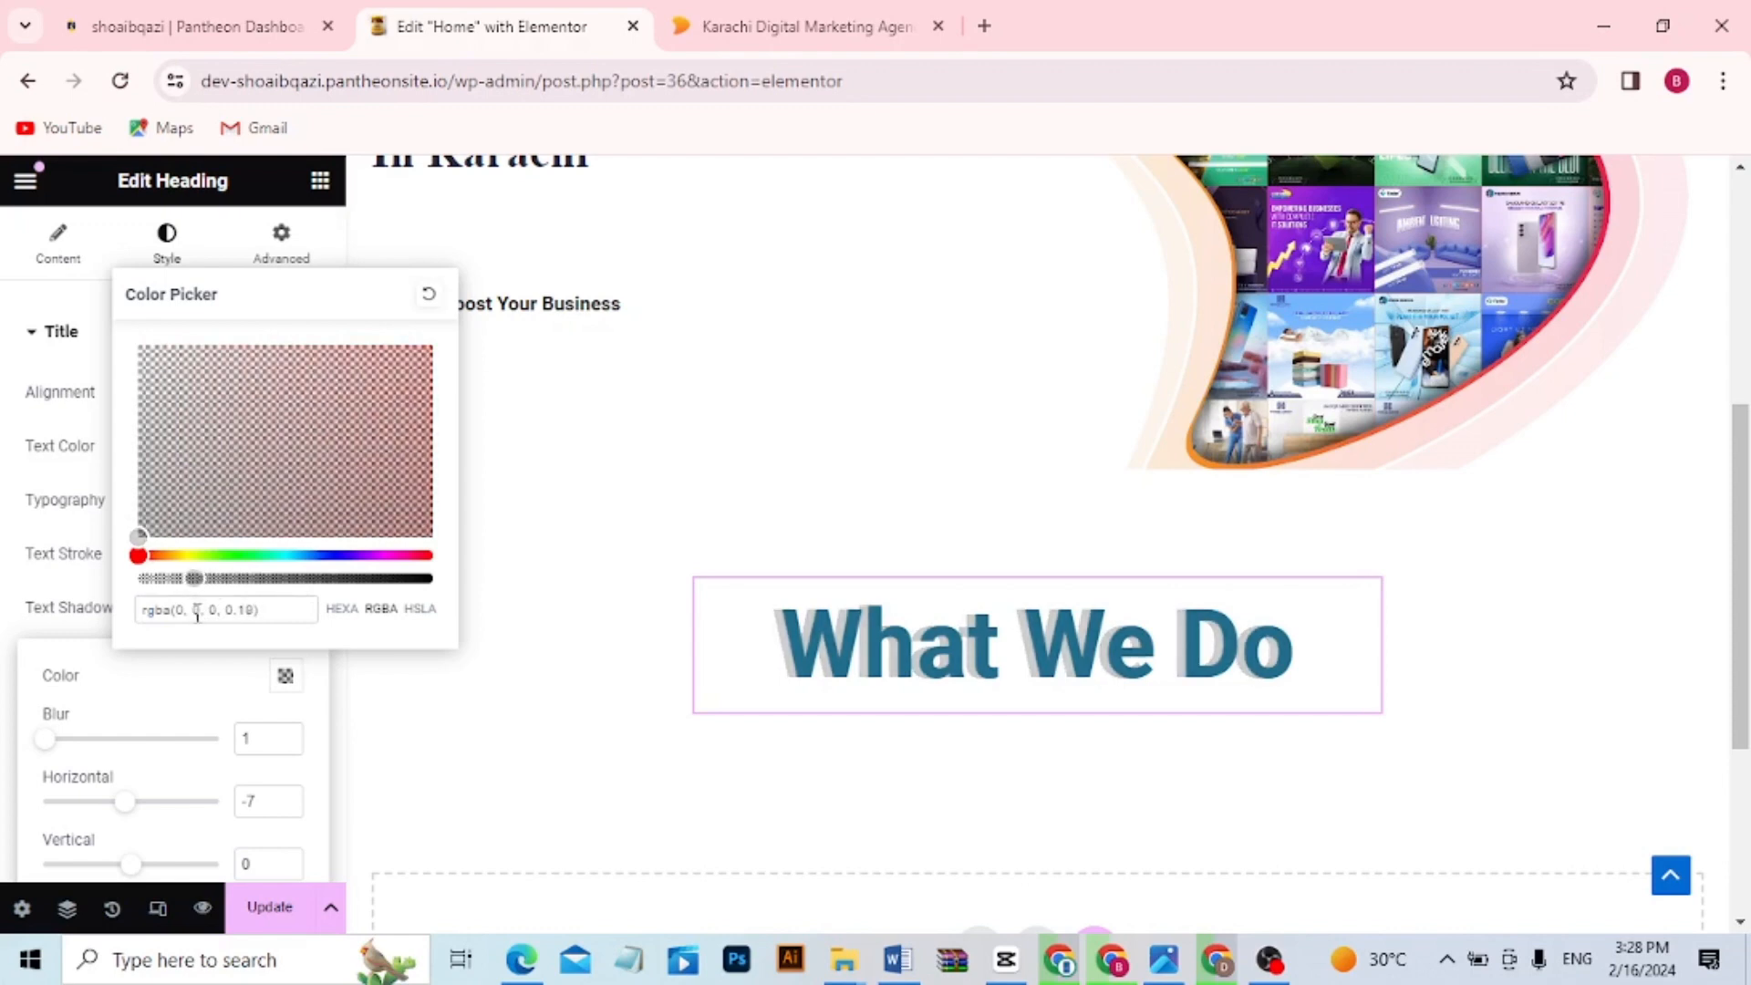
pyautogui.click(441, 821)
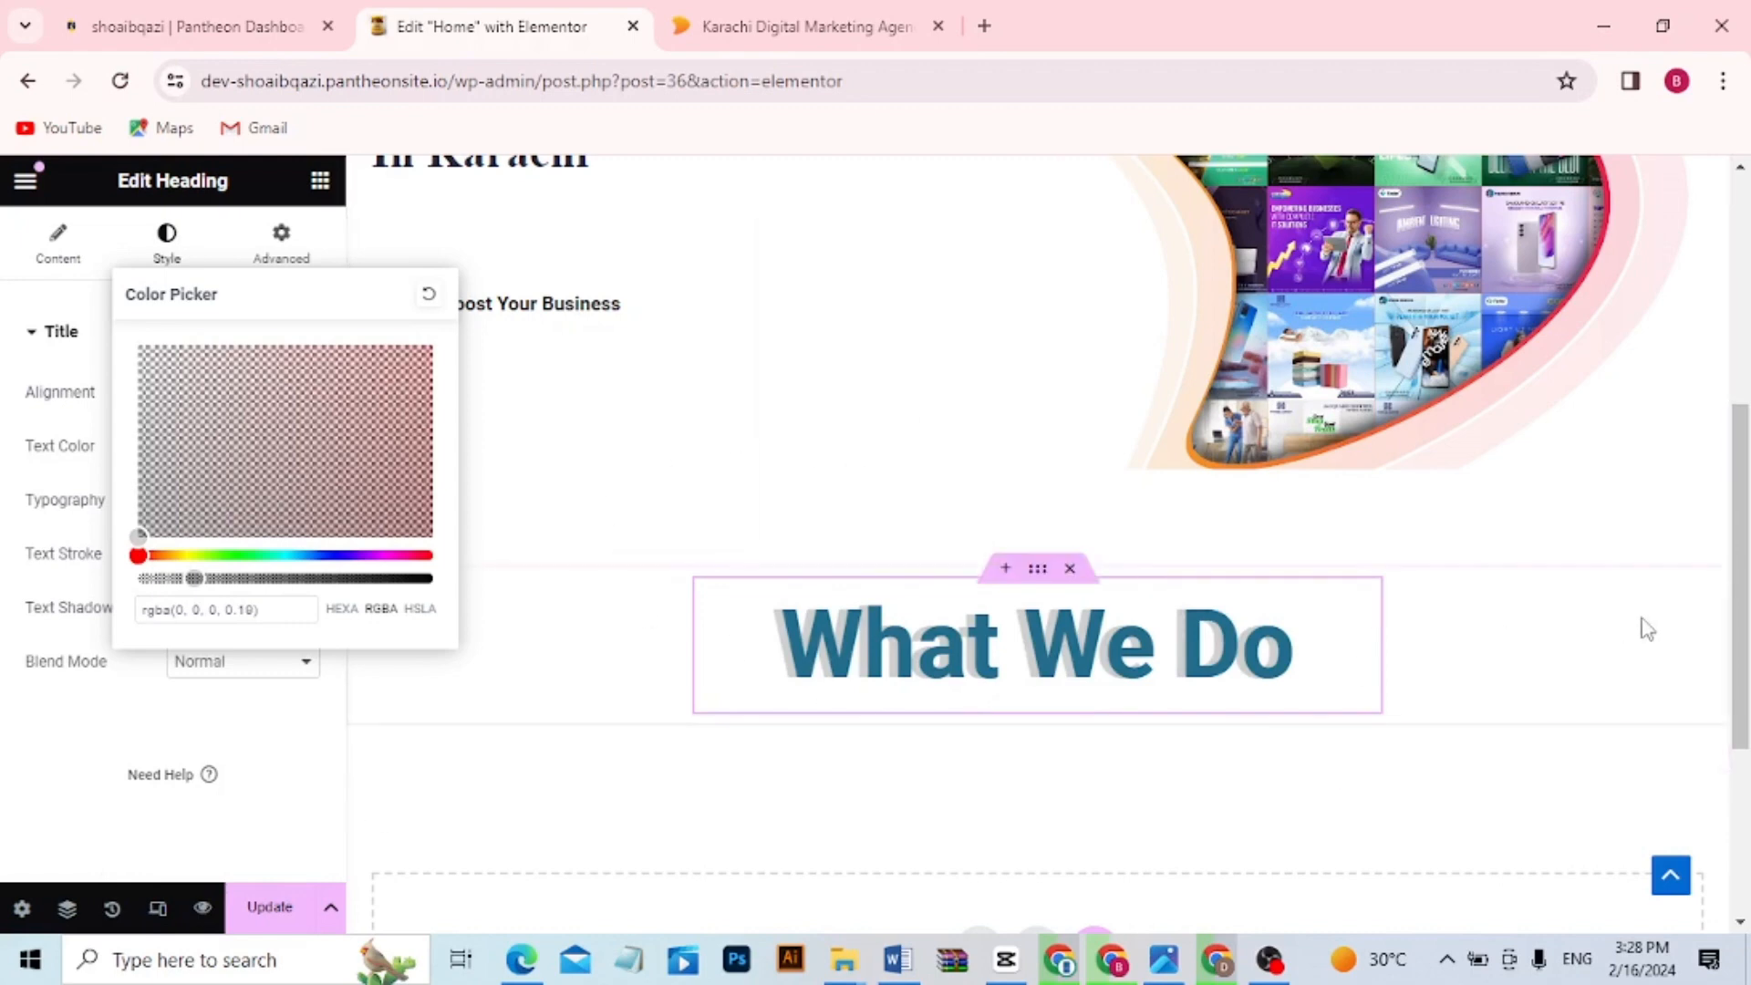
# Add a new single container with vertical direction below the "What We Do" heading
pyautogui.scroll(-2, 1745, 623)
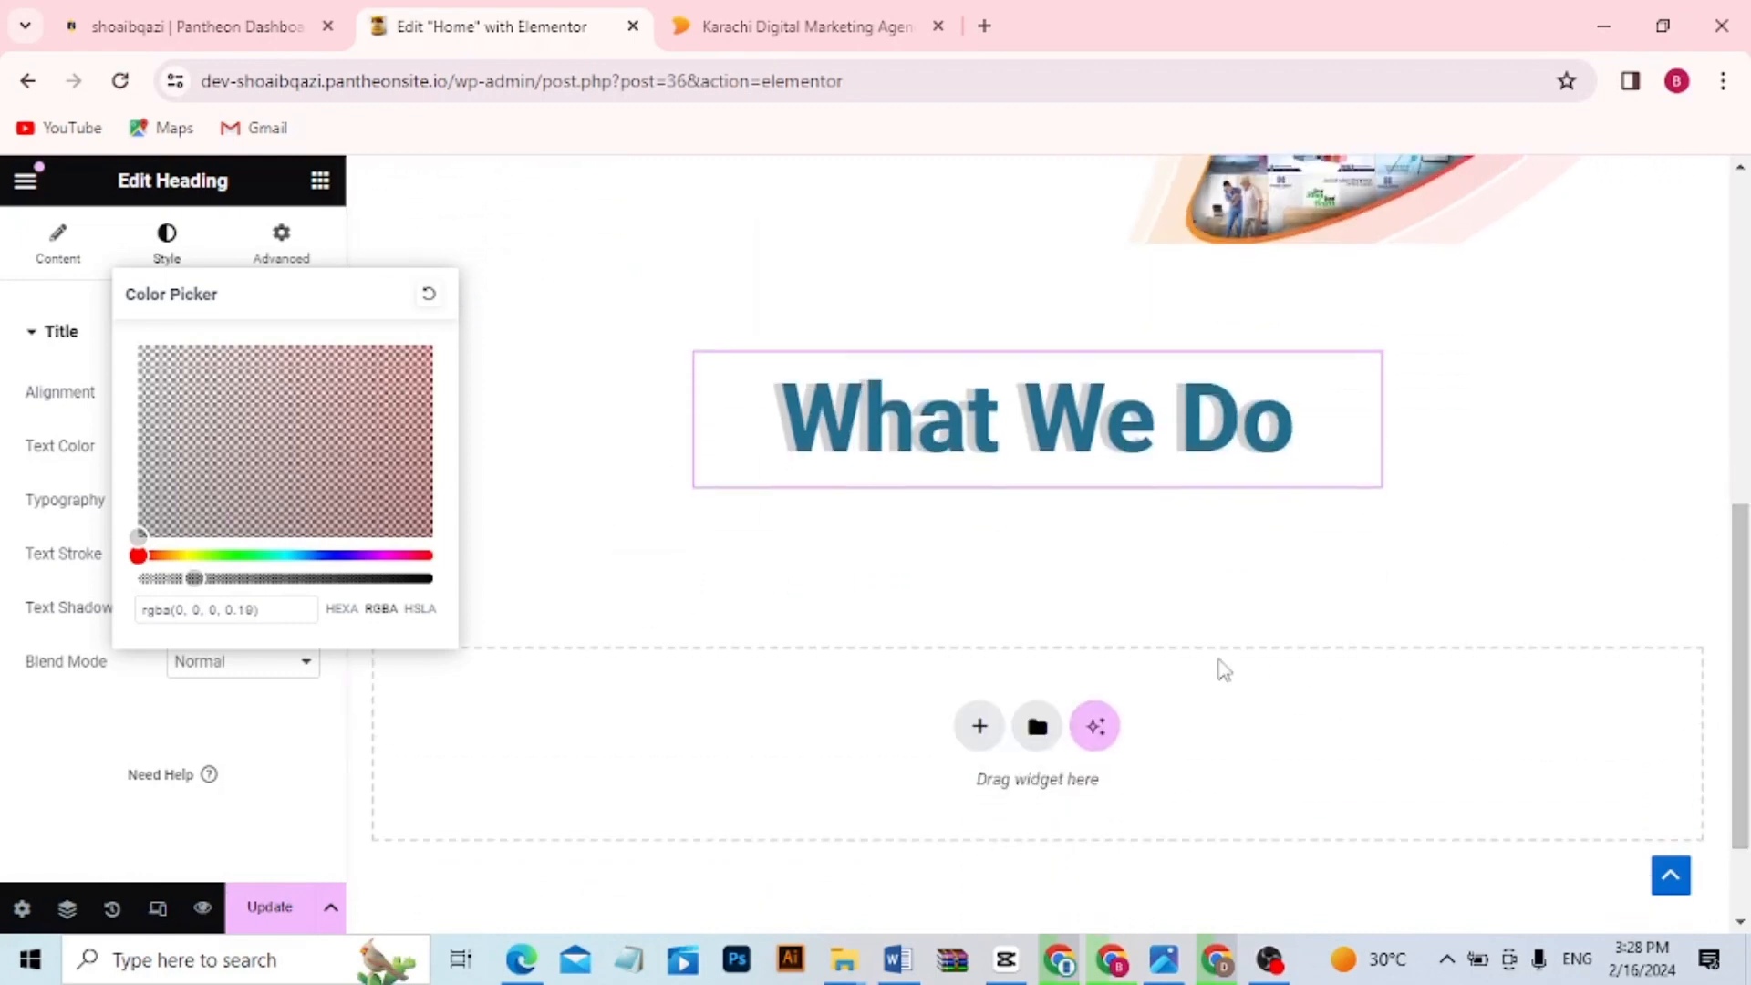
pyautogui.click(983, 727)
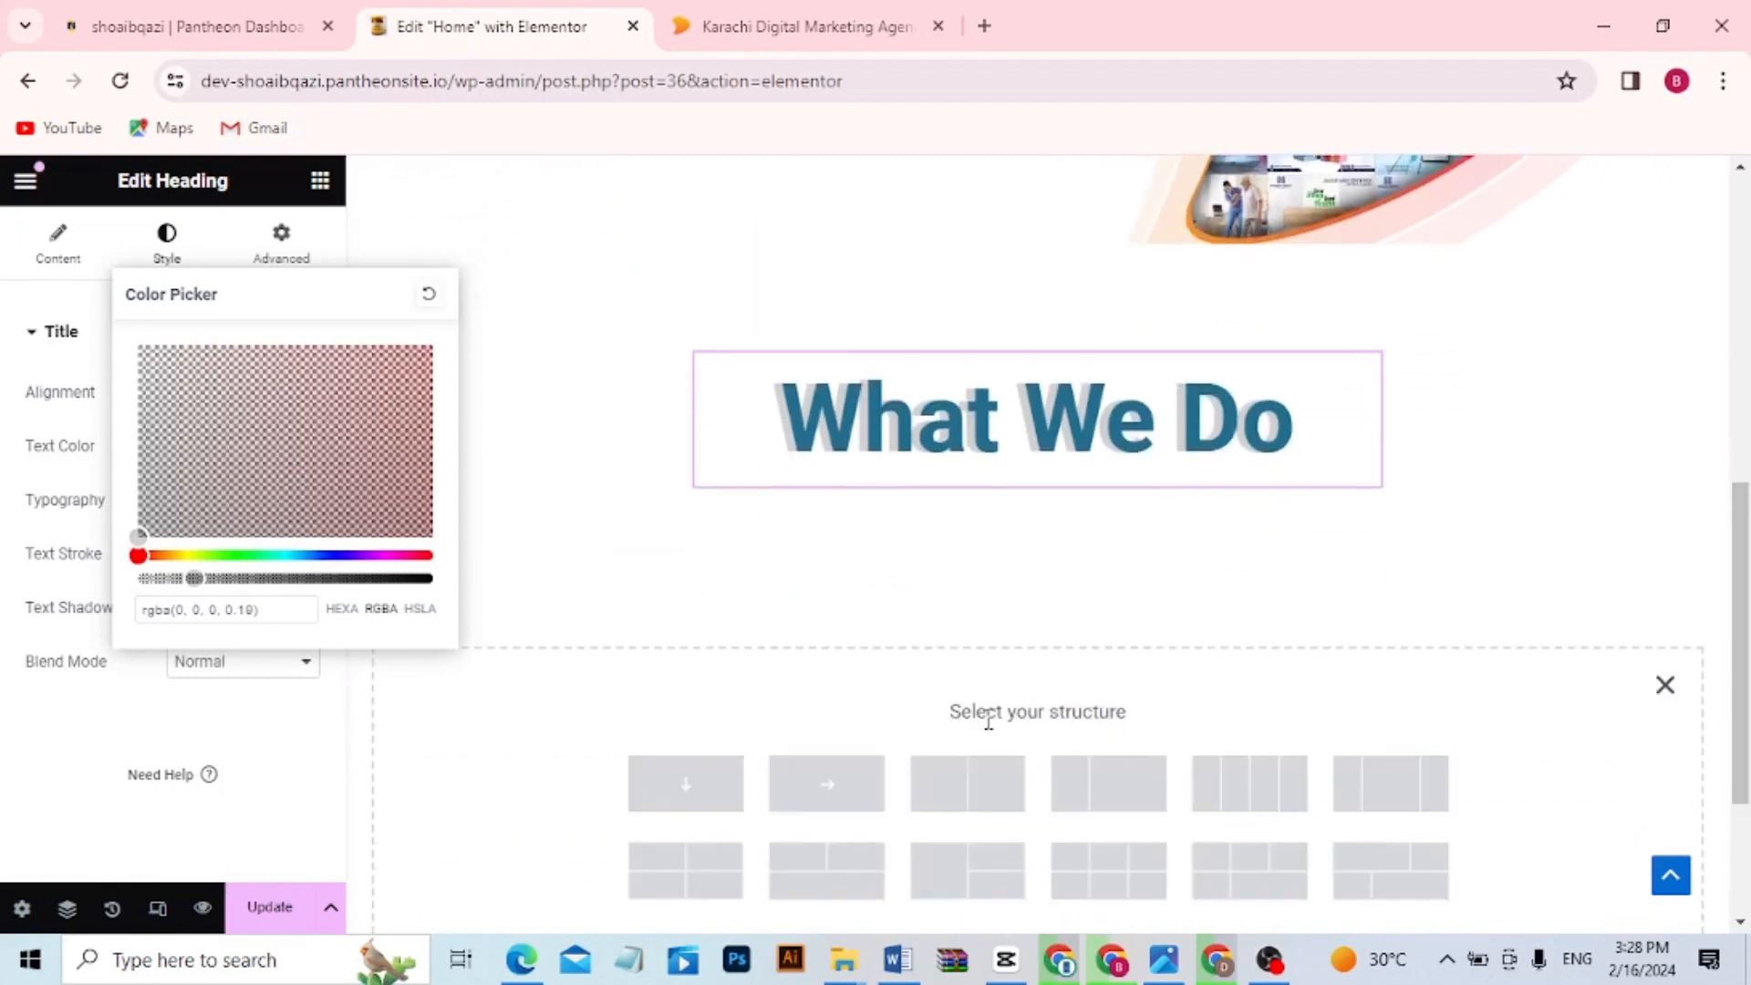
pyautogui.click(685, 785)
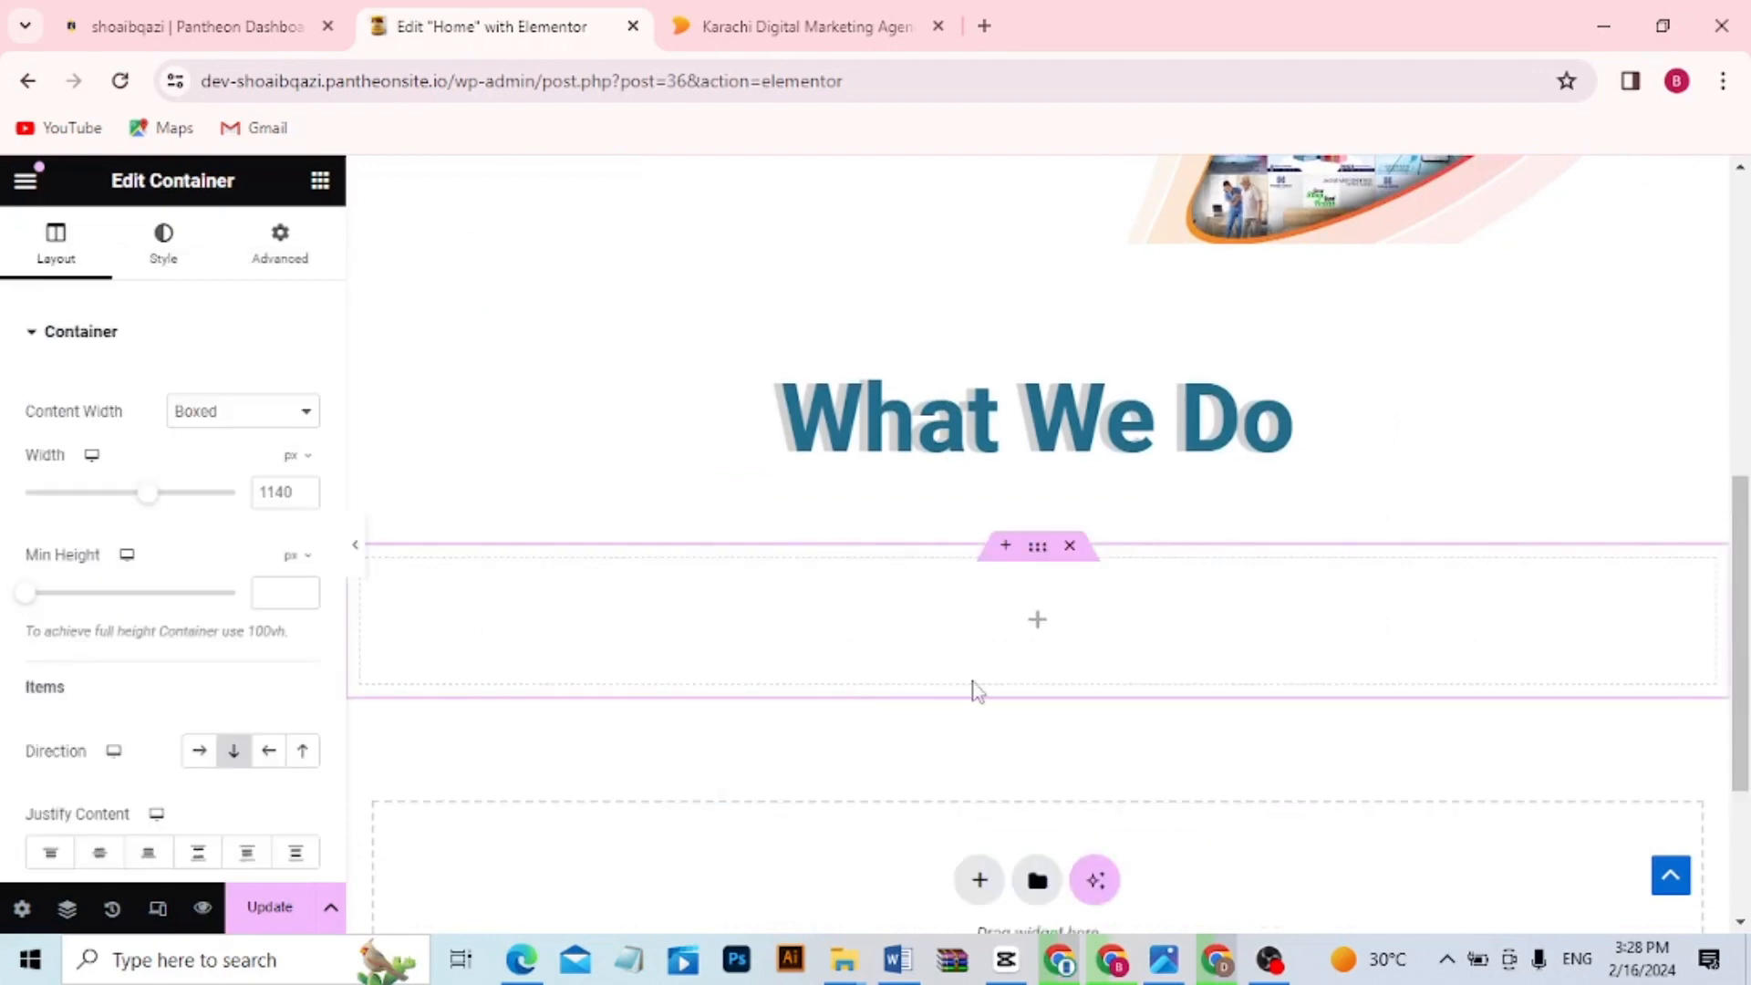
# Place a Text Editor widget in the new empty container beneath the "What We Do" heading
pyautogui.click(1037, 629)
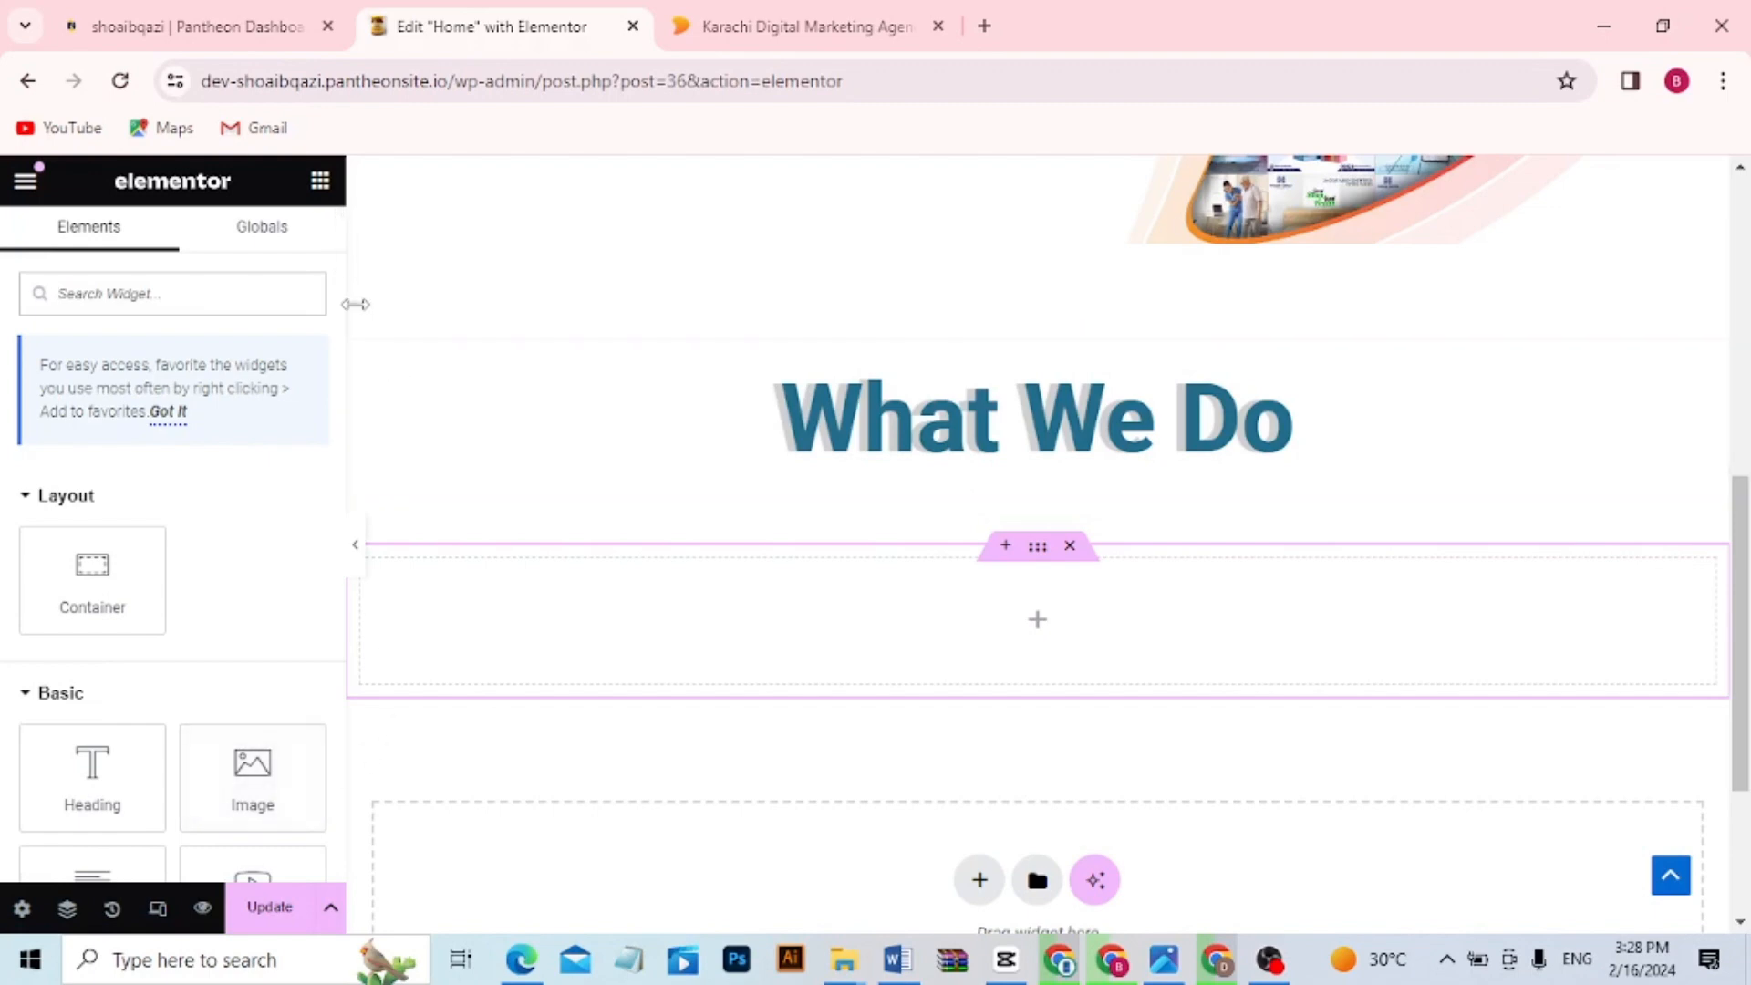
pyautogui.moveTo(339, 243); pyautogui.dragTo(340, 284)
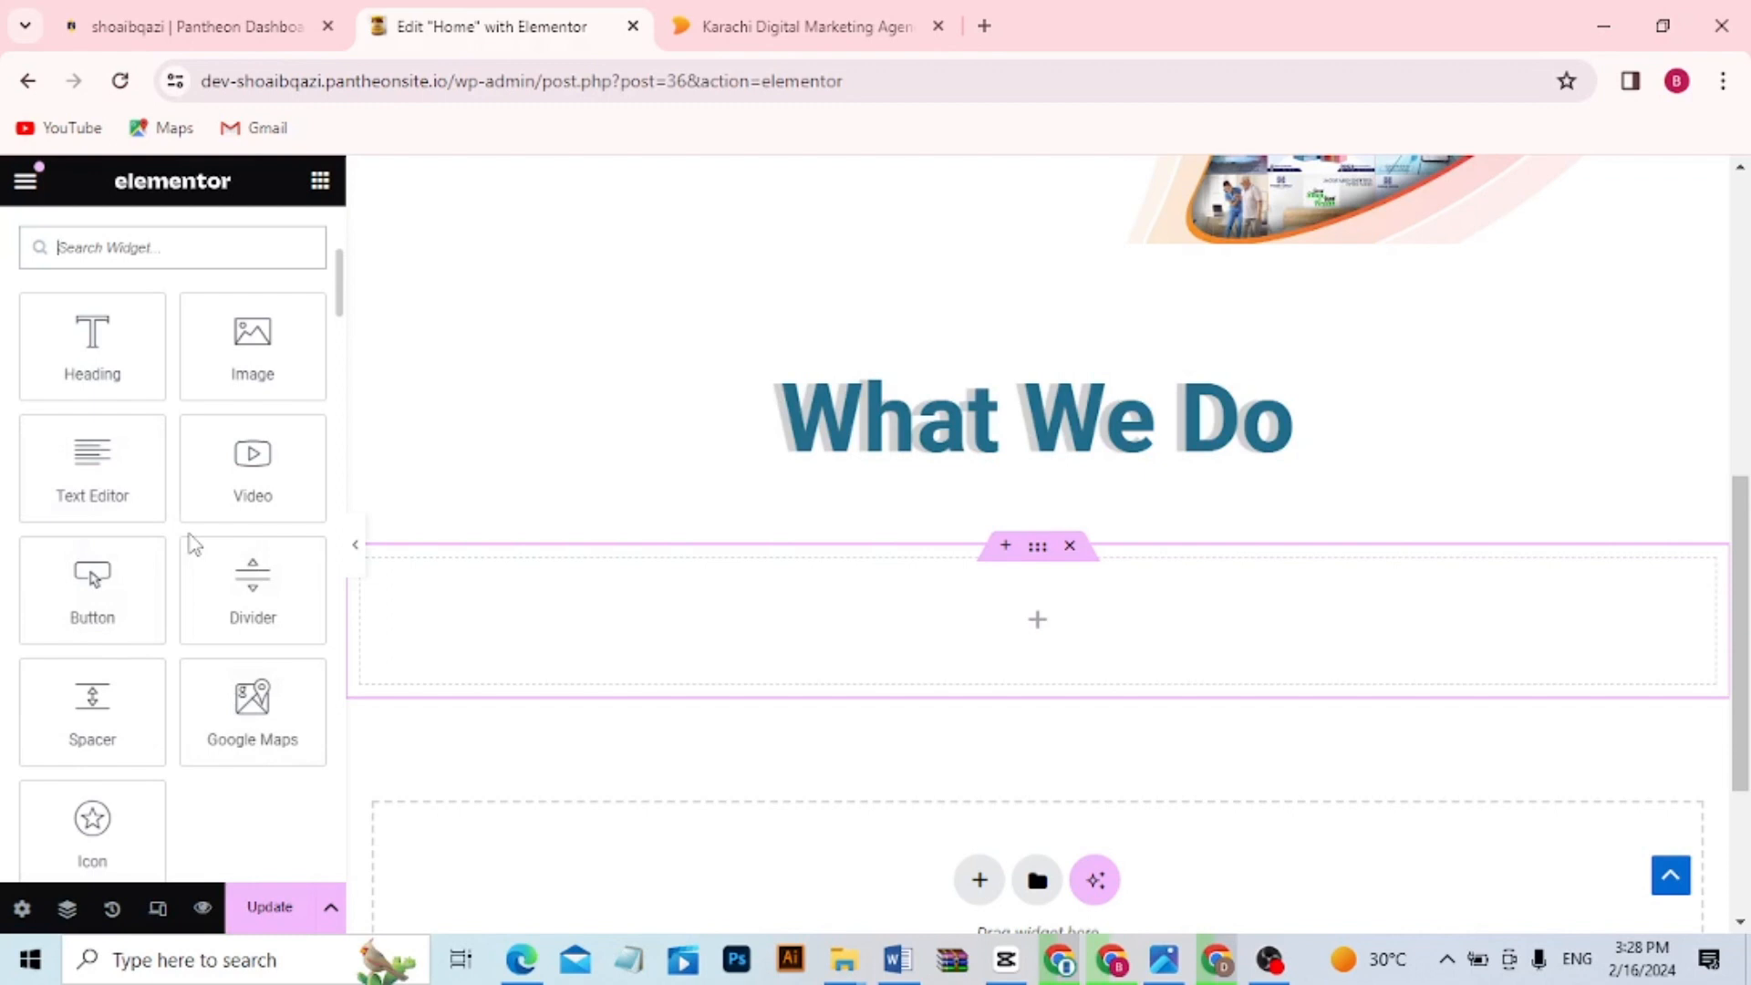
pyautogui.moveTo(118, 489); pyautogui.dragTo(919, 654)
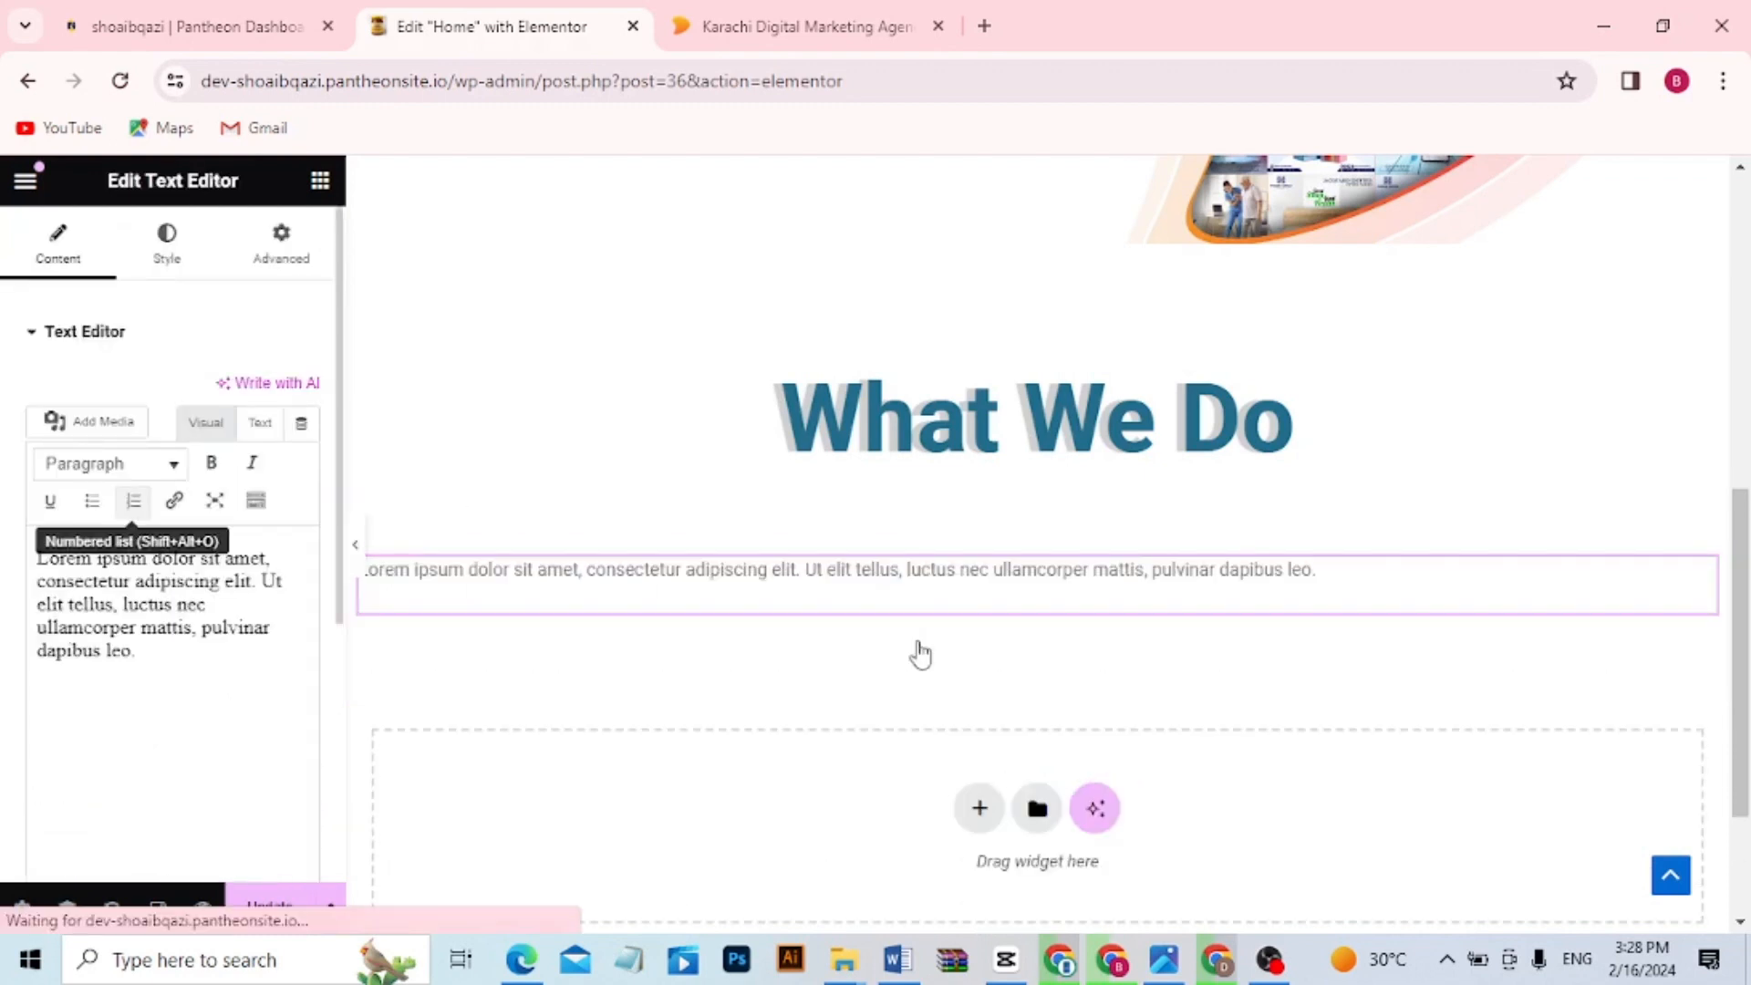
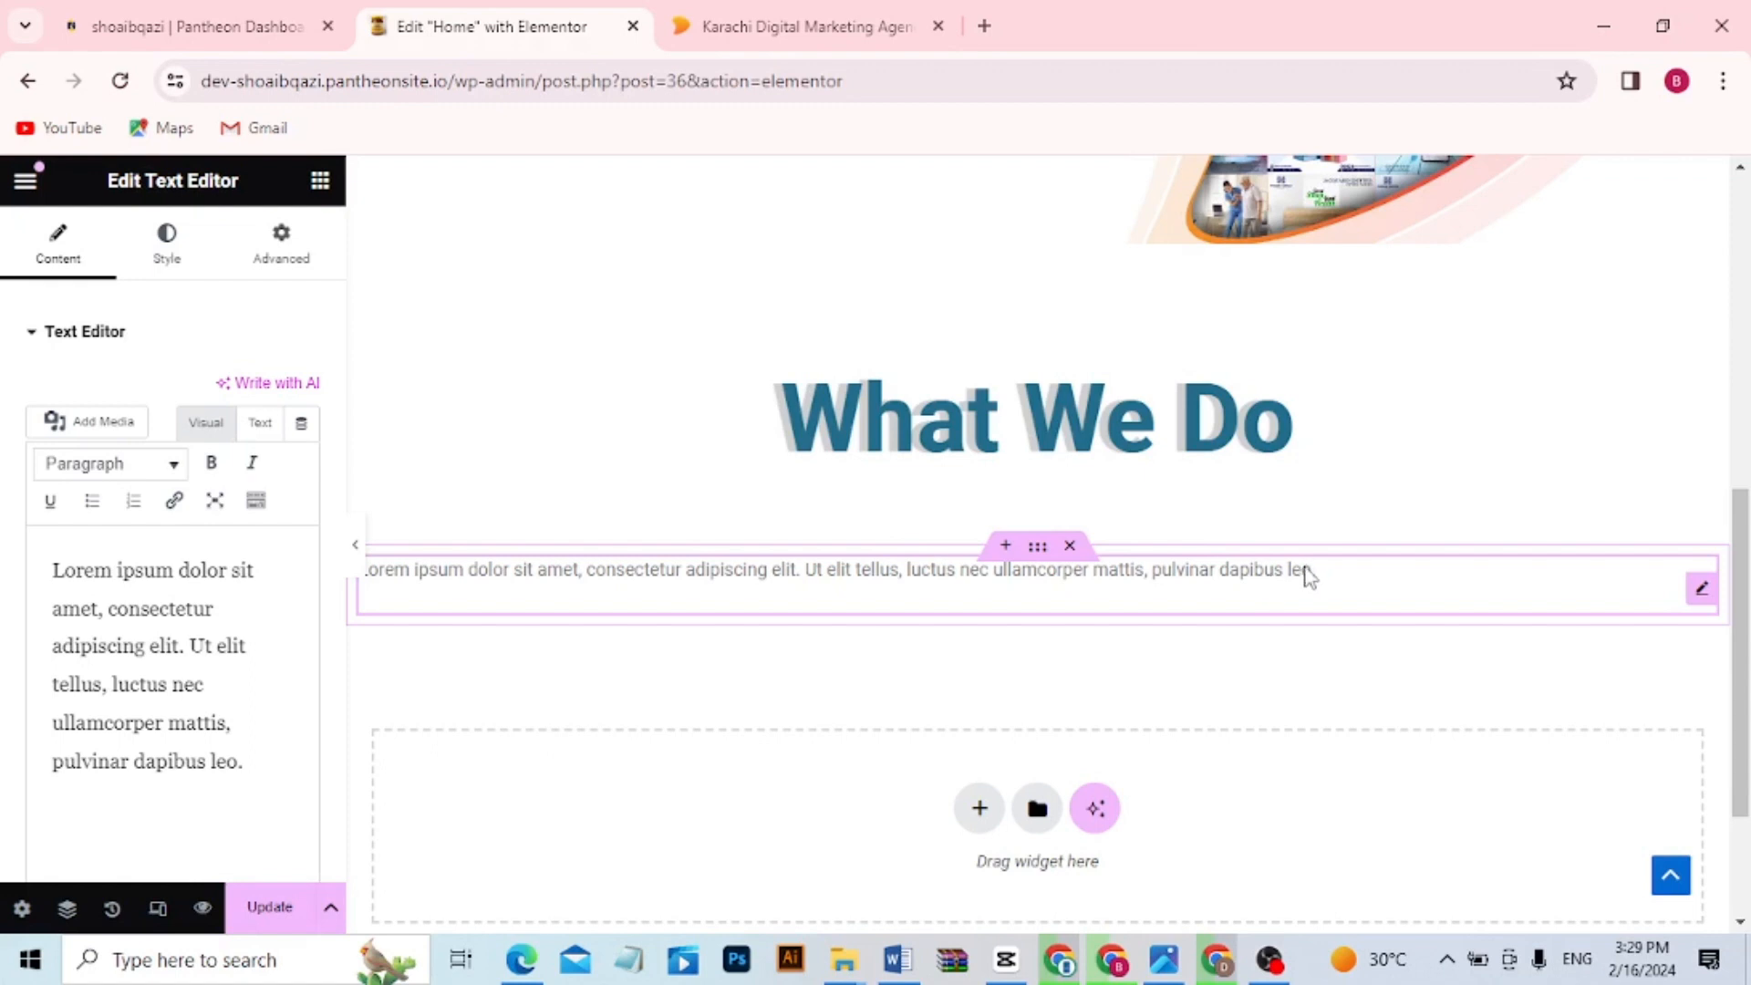
# Copy the two introductory paragraphs beneath the "What We Do" heading on the kdmagency.com page
pyautogui.click(1319, 573)
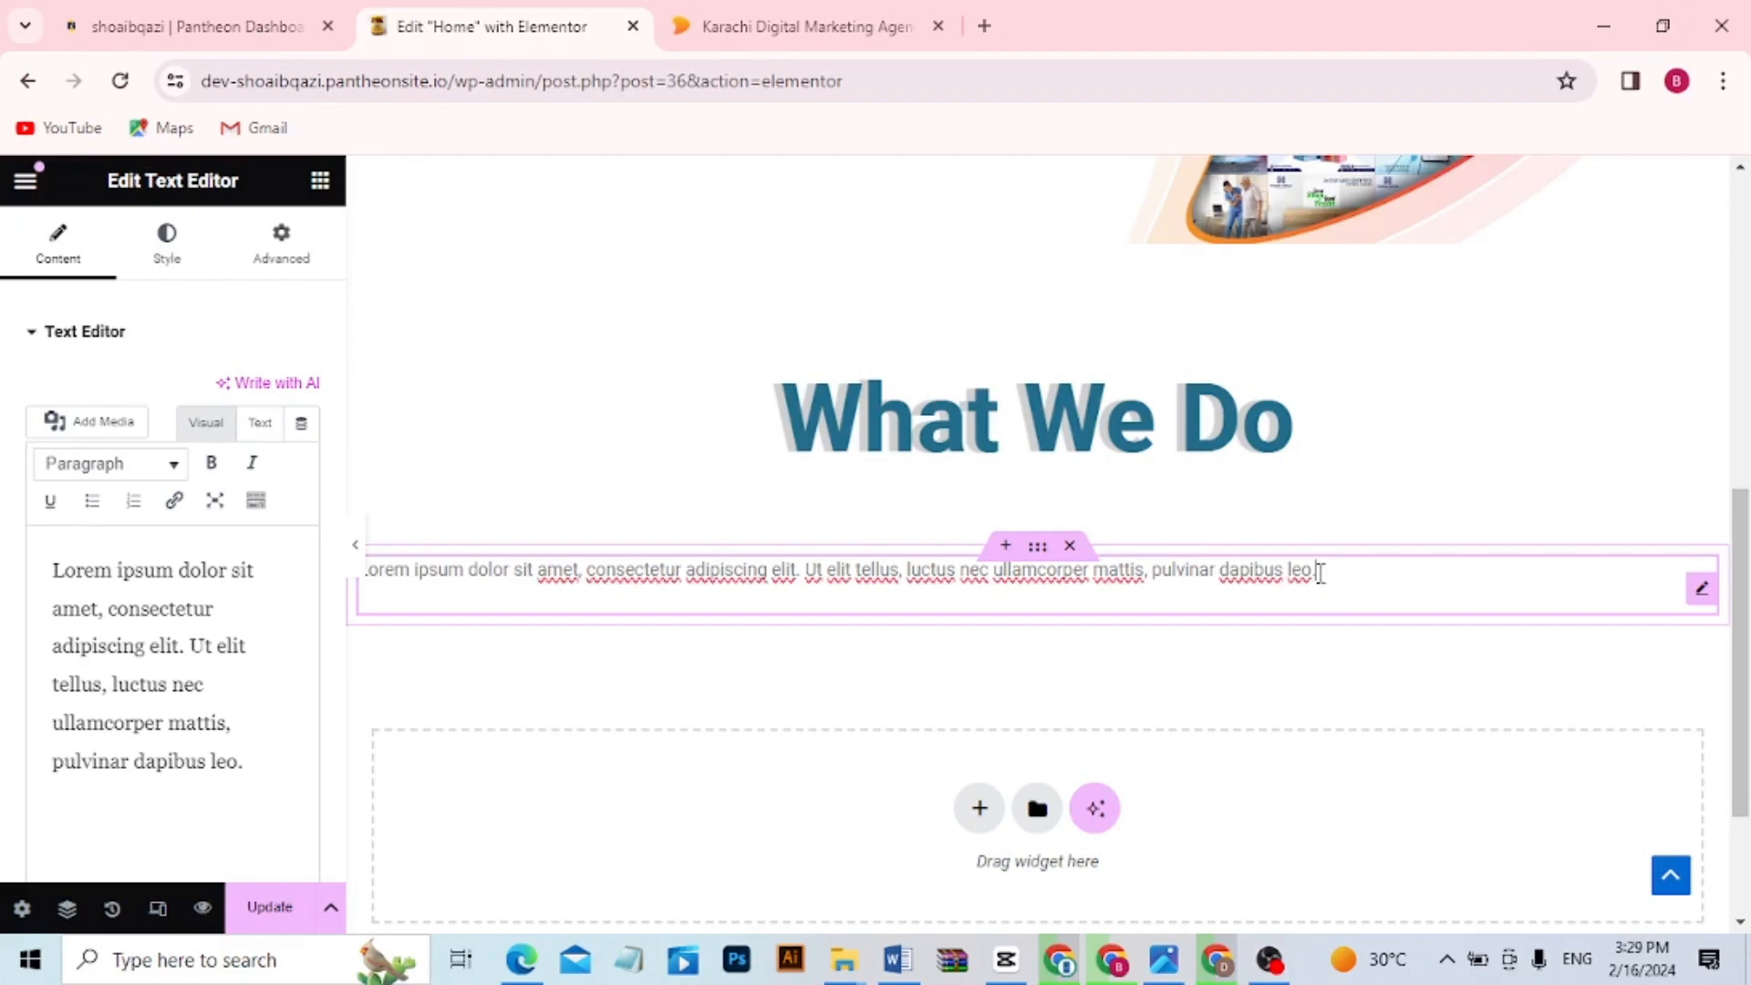
pyautogui.moveTo(1318, 573); pyautogui.dragTo(1088, 565)
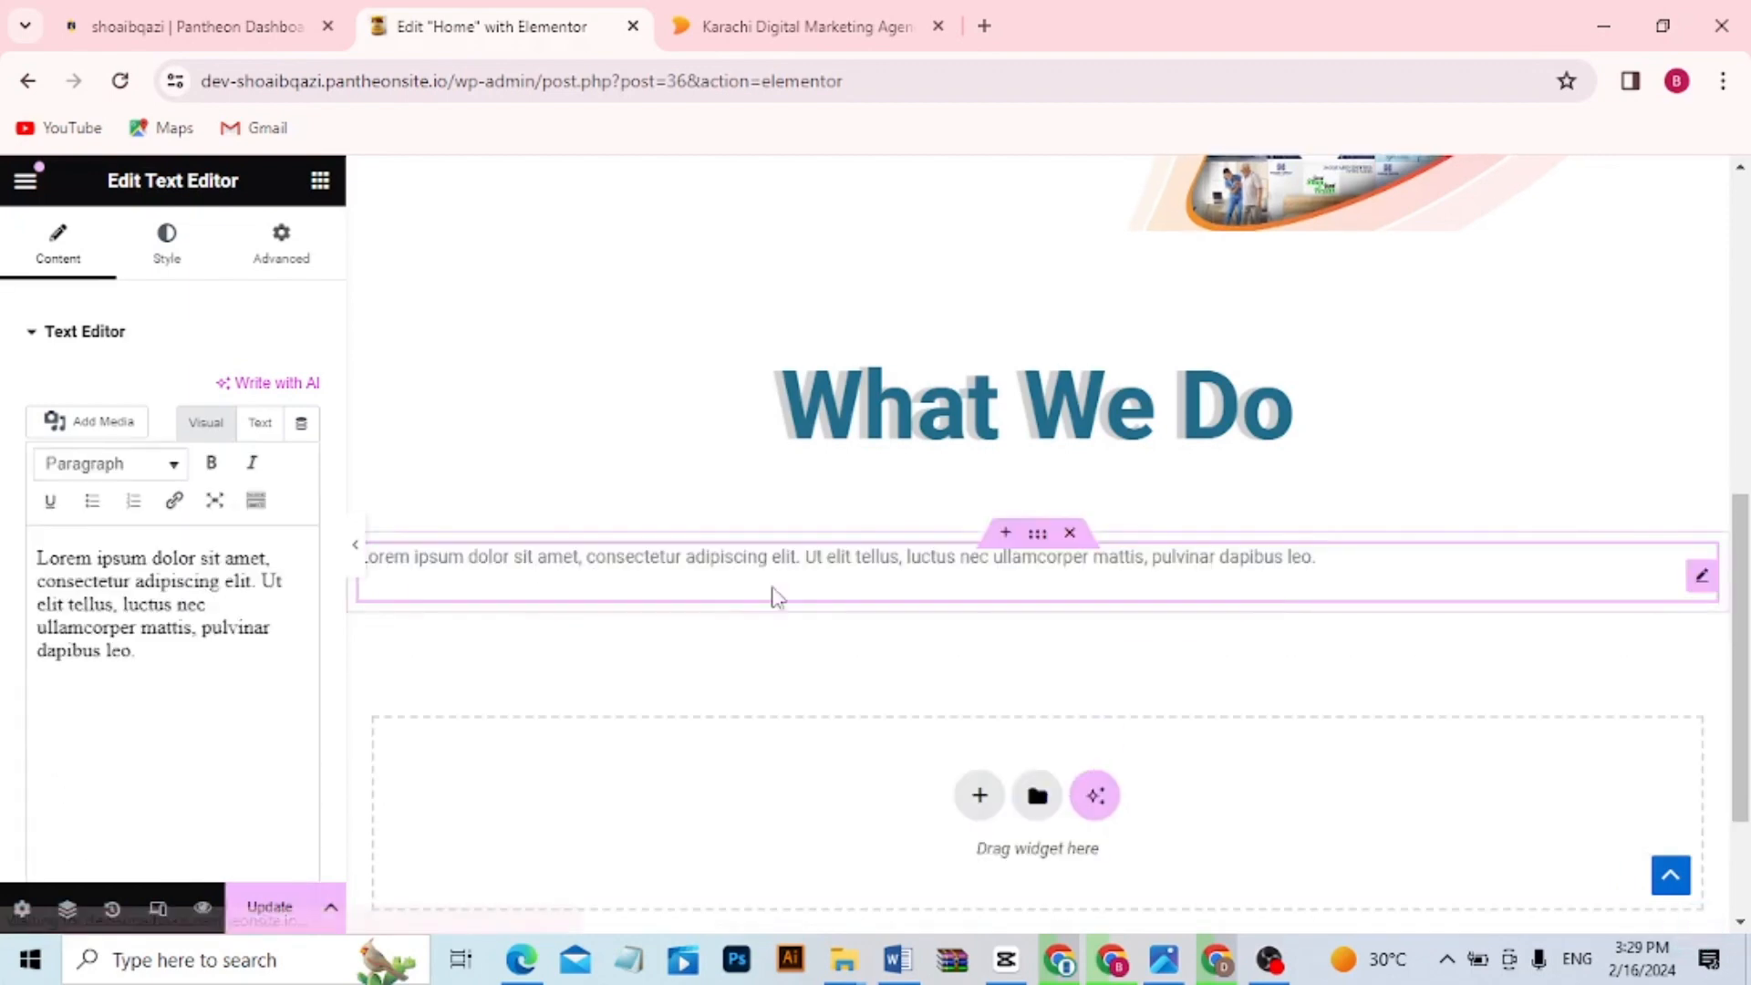
pyautogui.click(735, 27)
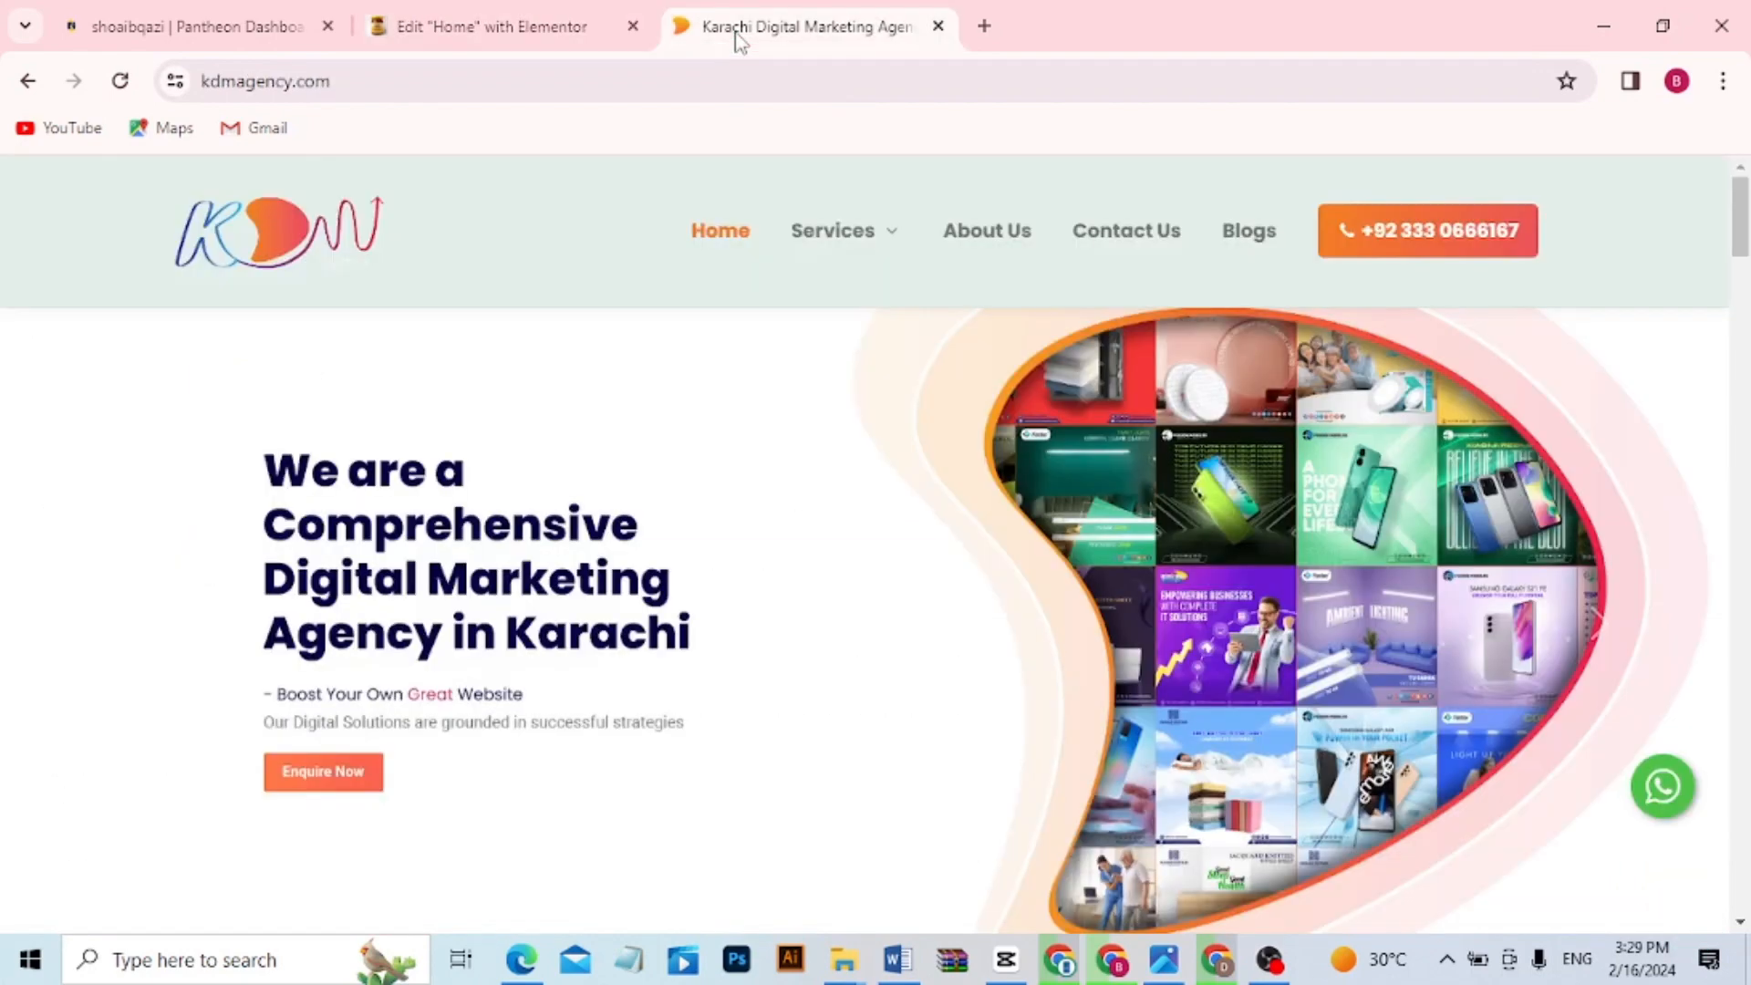
pyautogui.moveTo(1742, 200); pyautogui.dragTo(1744, 253)
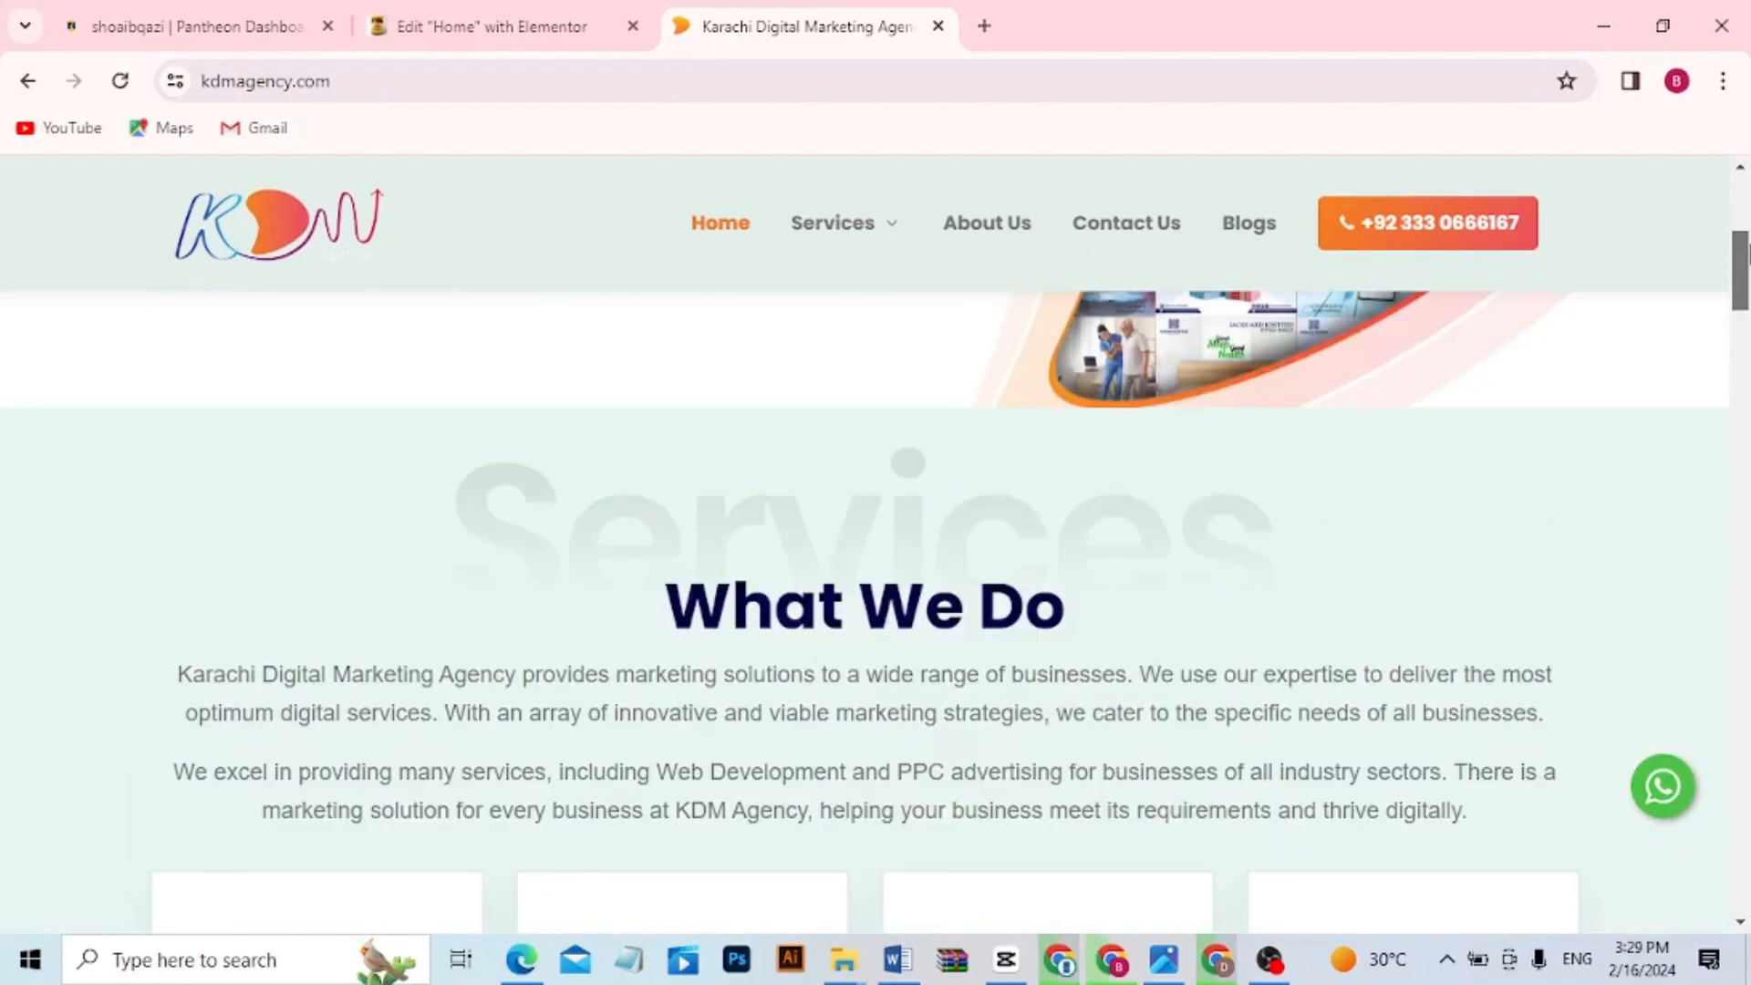
pyautogui.moveTo(179, 673); pyautogui.dragTo(1511, 824)
pyautogui.hotkey('ctrl', 'c')
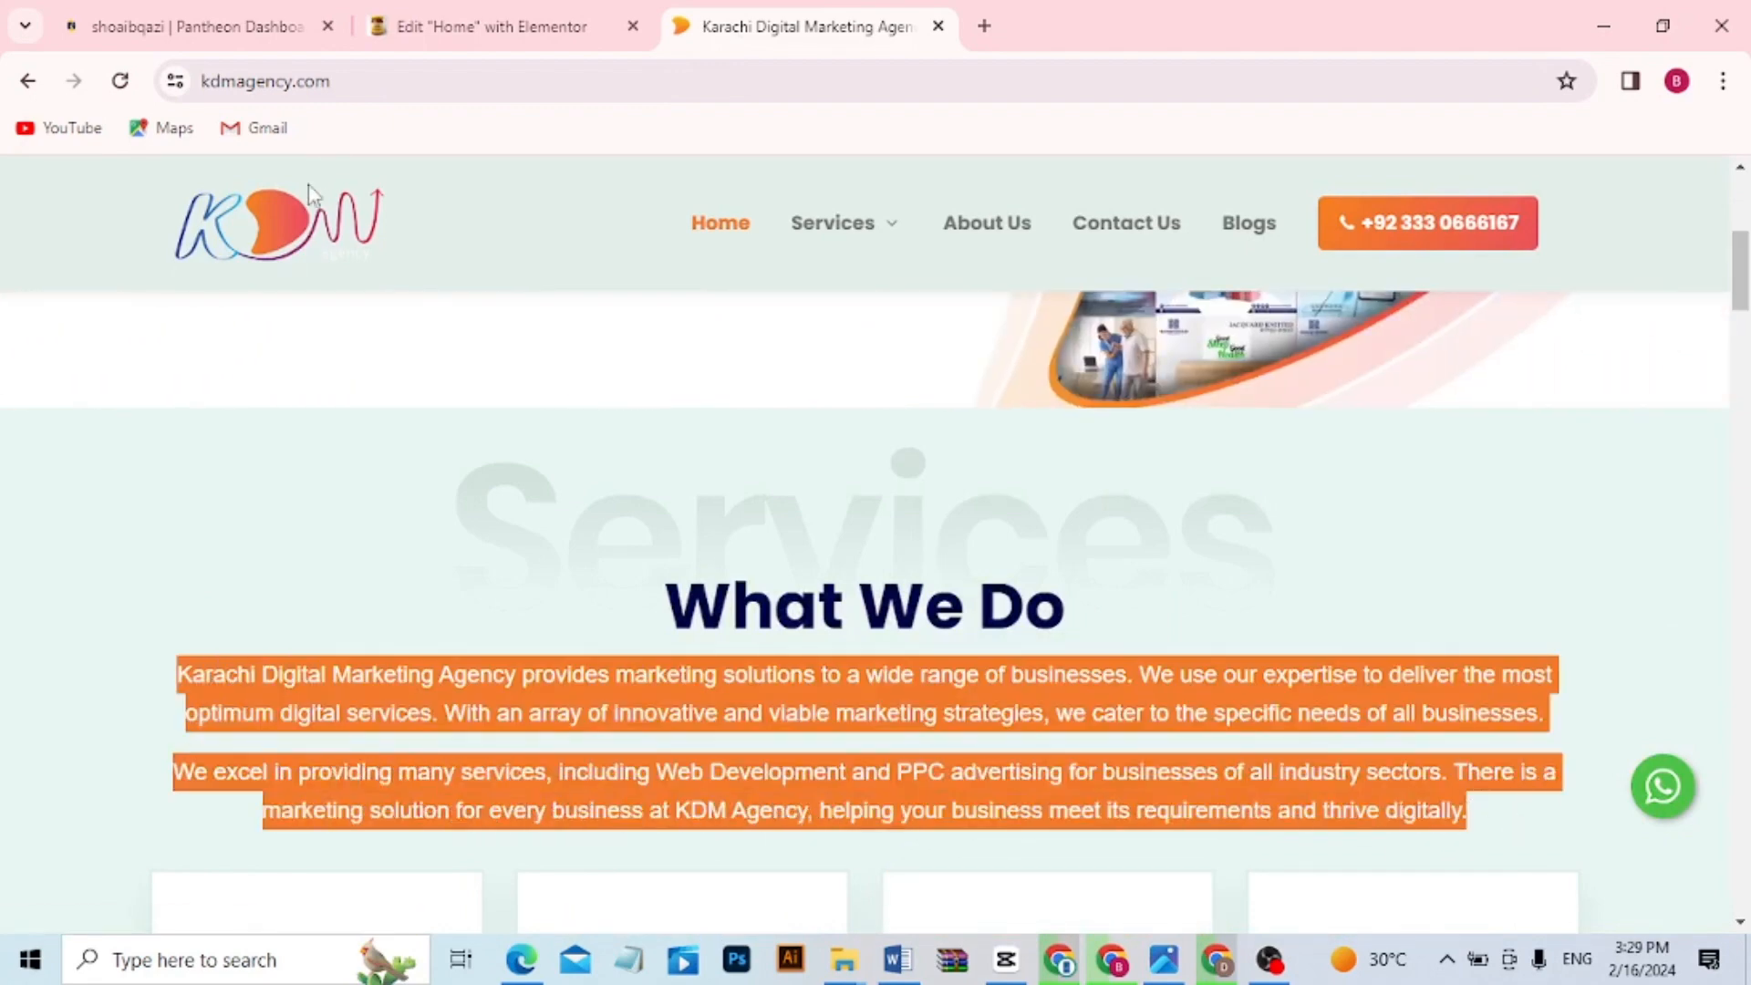
# Back in the Elementor page, replace the Lorem ipsum placeholder in the Text Editor widget with the copied paragraphs
pyautogui.click(497, 27)
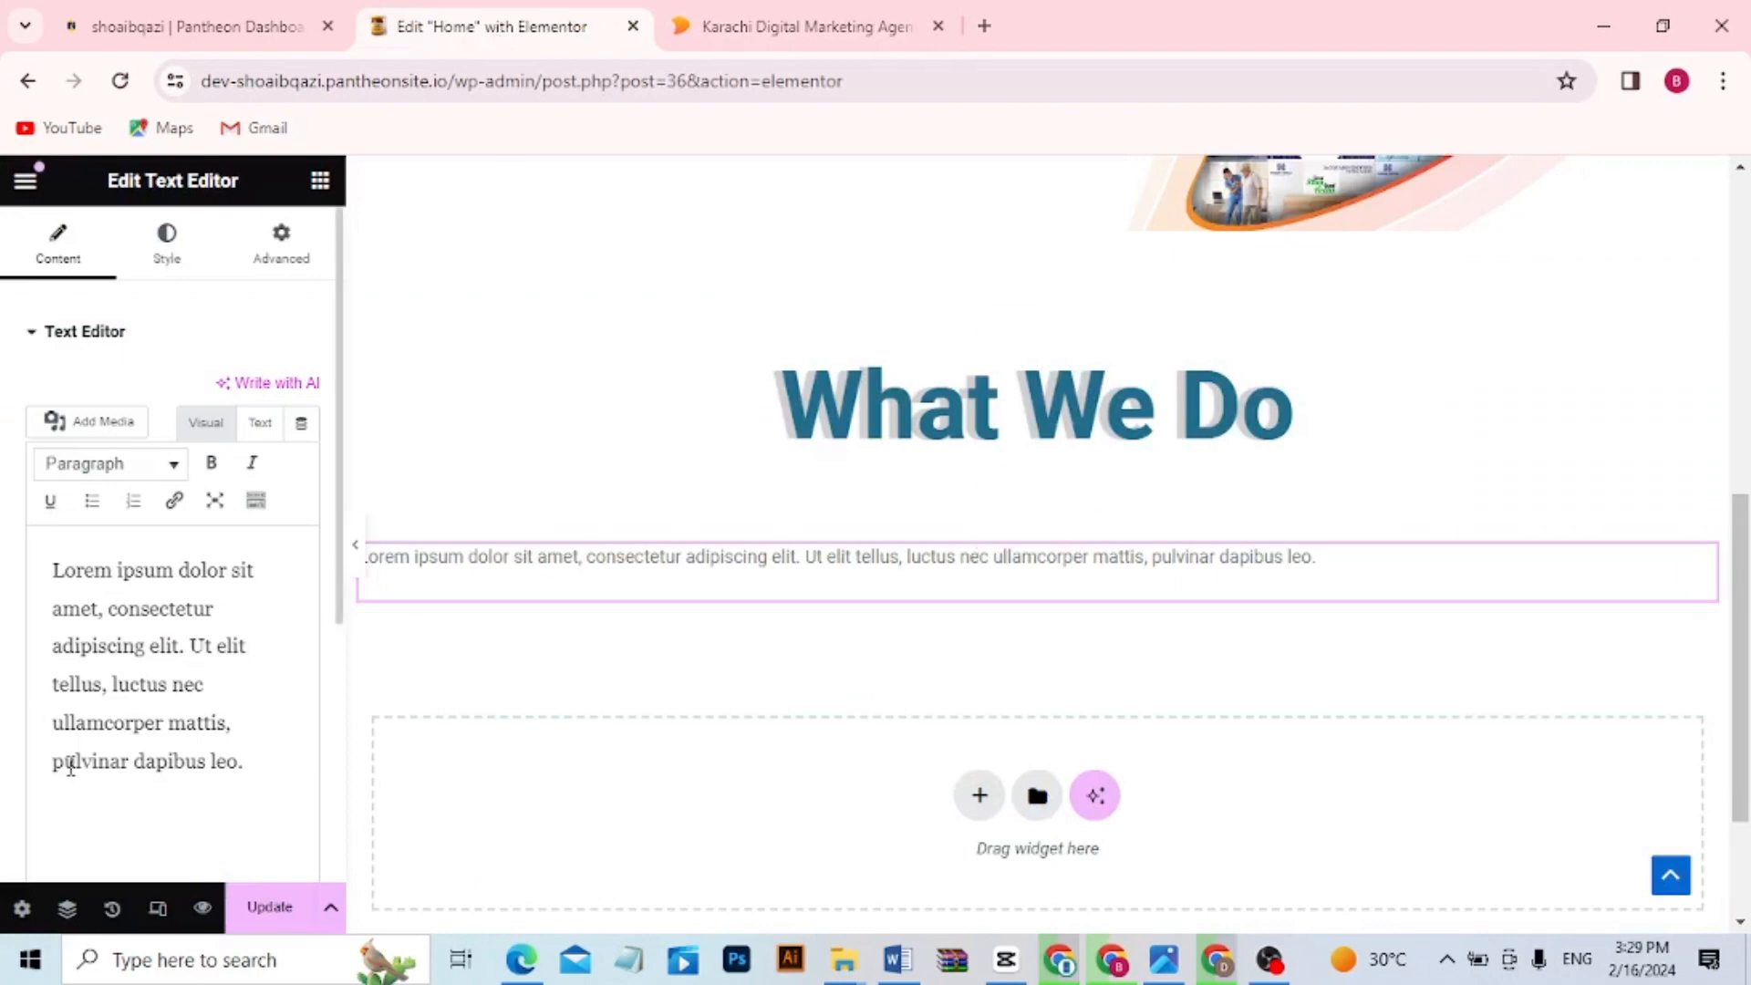
pyautogui.moveTo(255, 768); pyautogui.dragTo(3, 581)
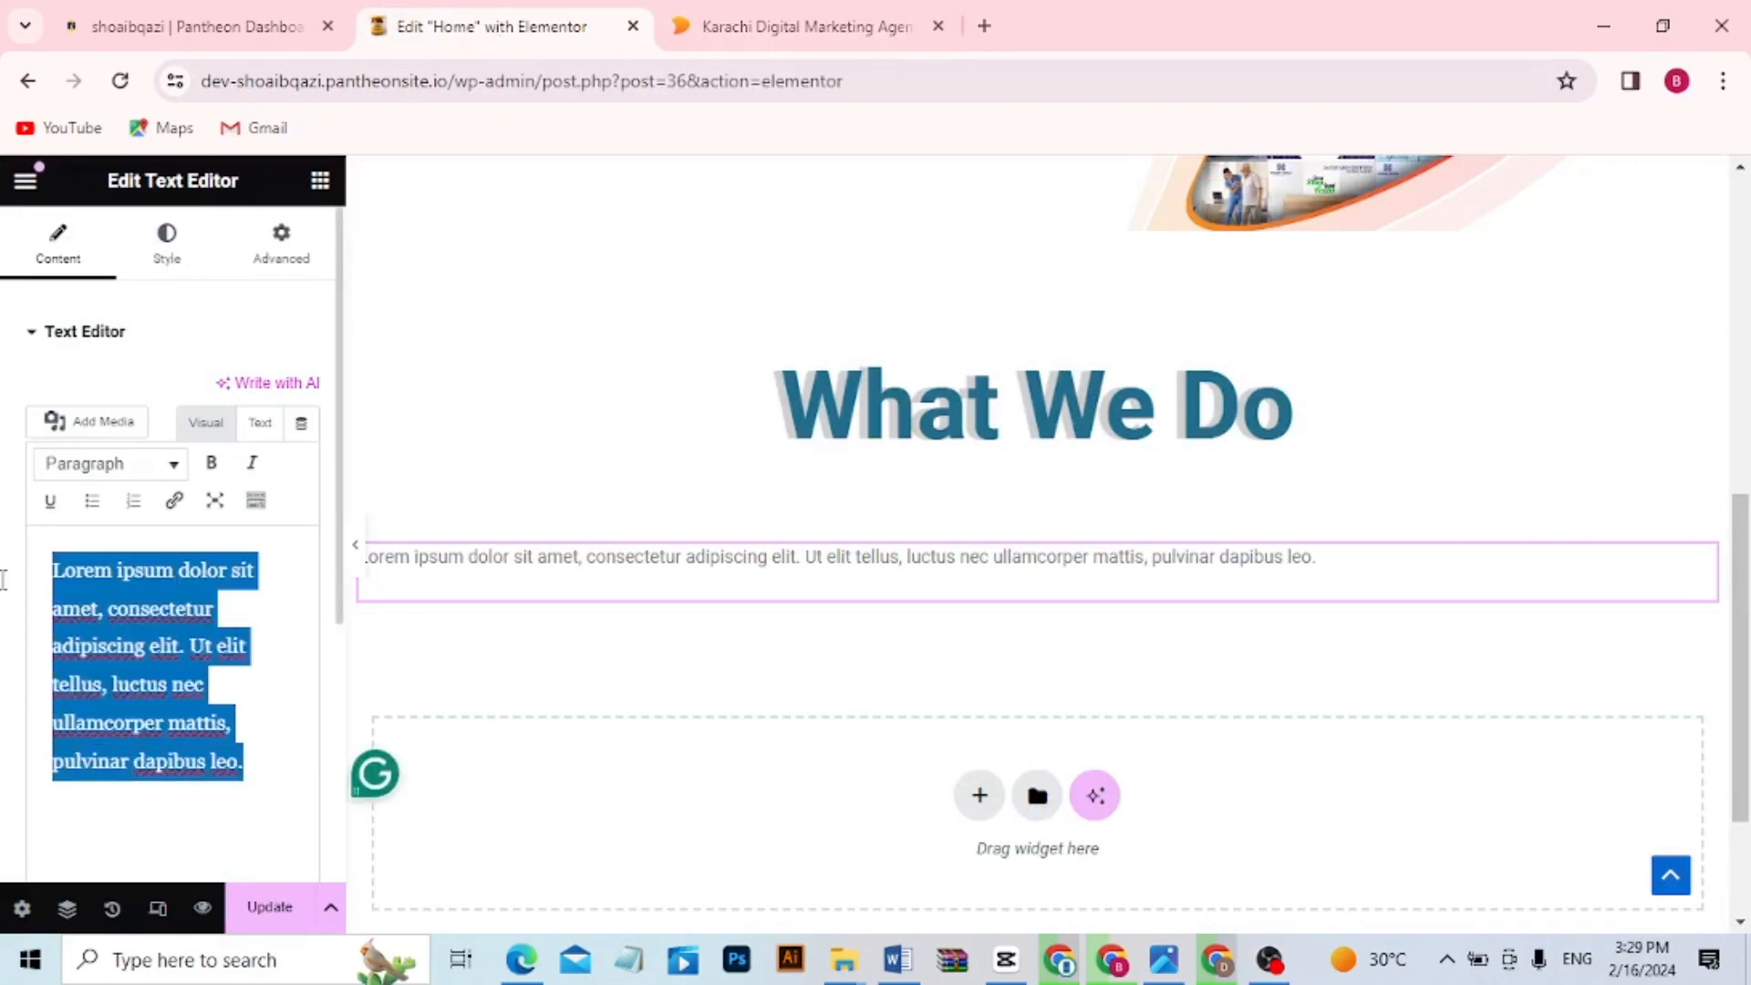
pyautogui.hotkey('ctrl', 'v')
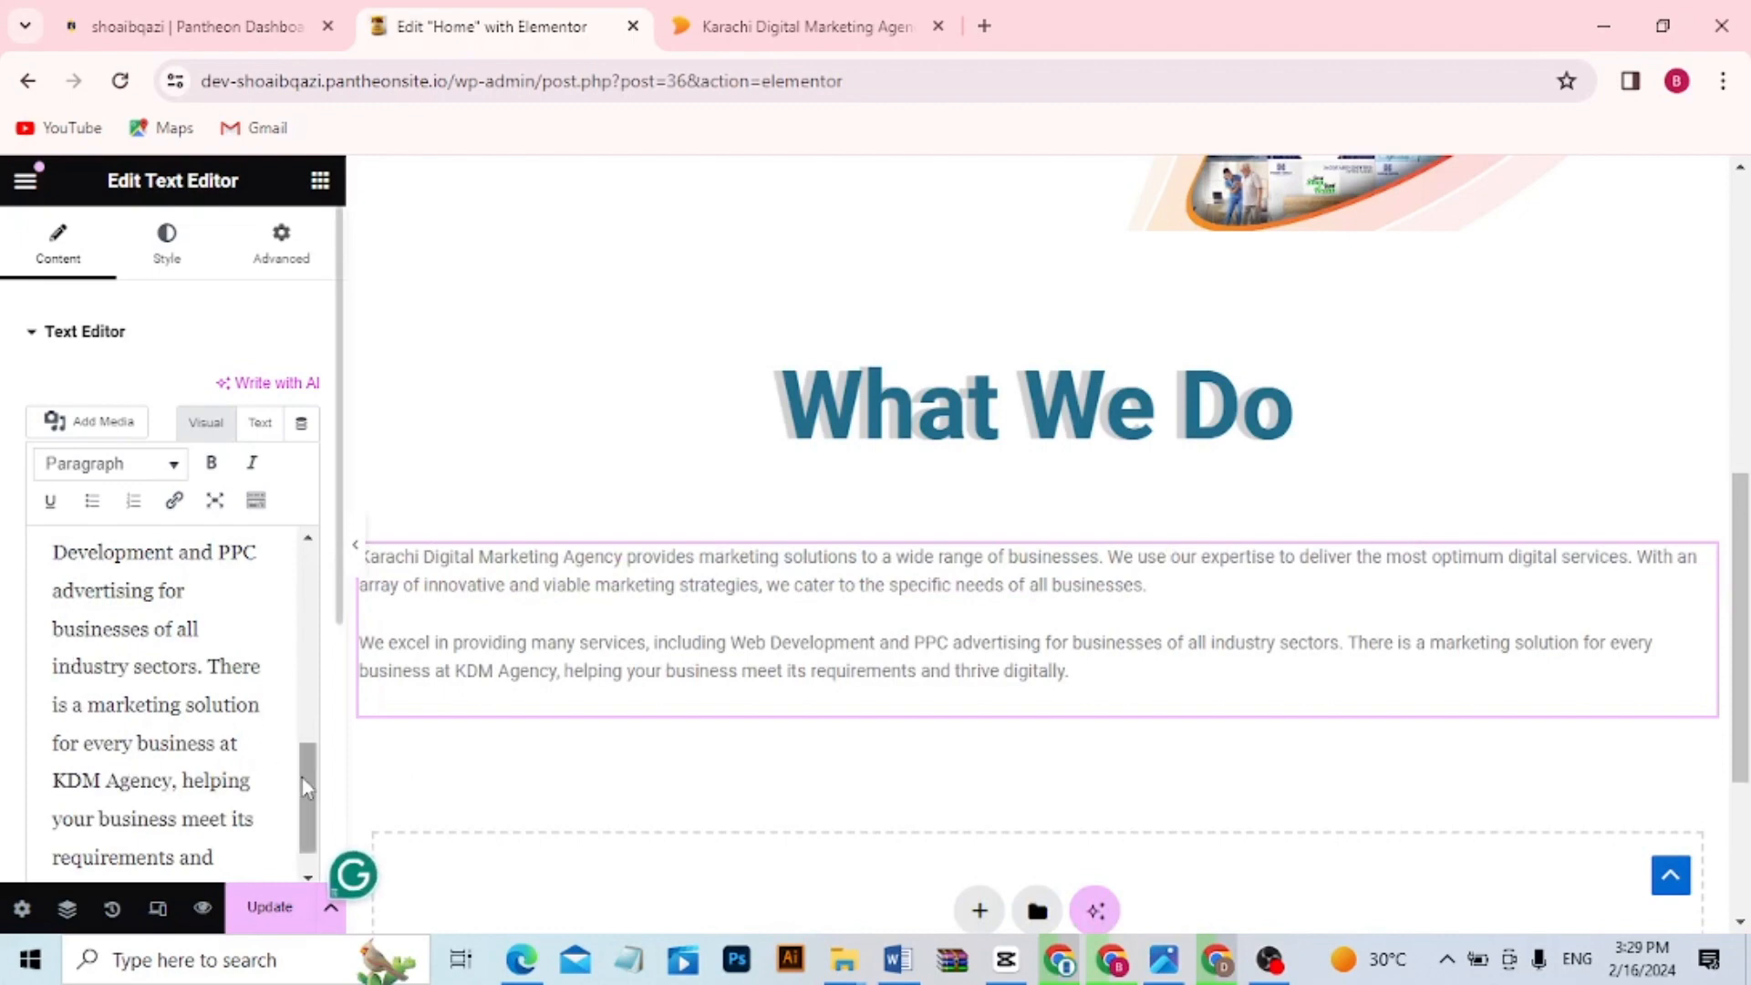
# Replace "Karachi" with "DigiMax" at the start of the first paragraph in the Text Editor widget
pyautogui.moveTo(306, 777); pyautogui.dragTo(315, 593)
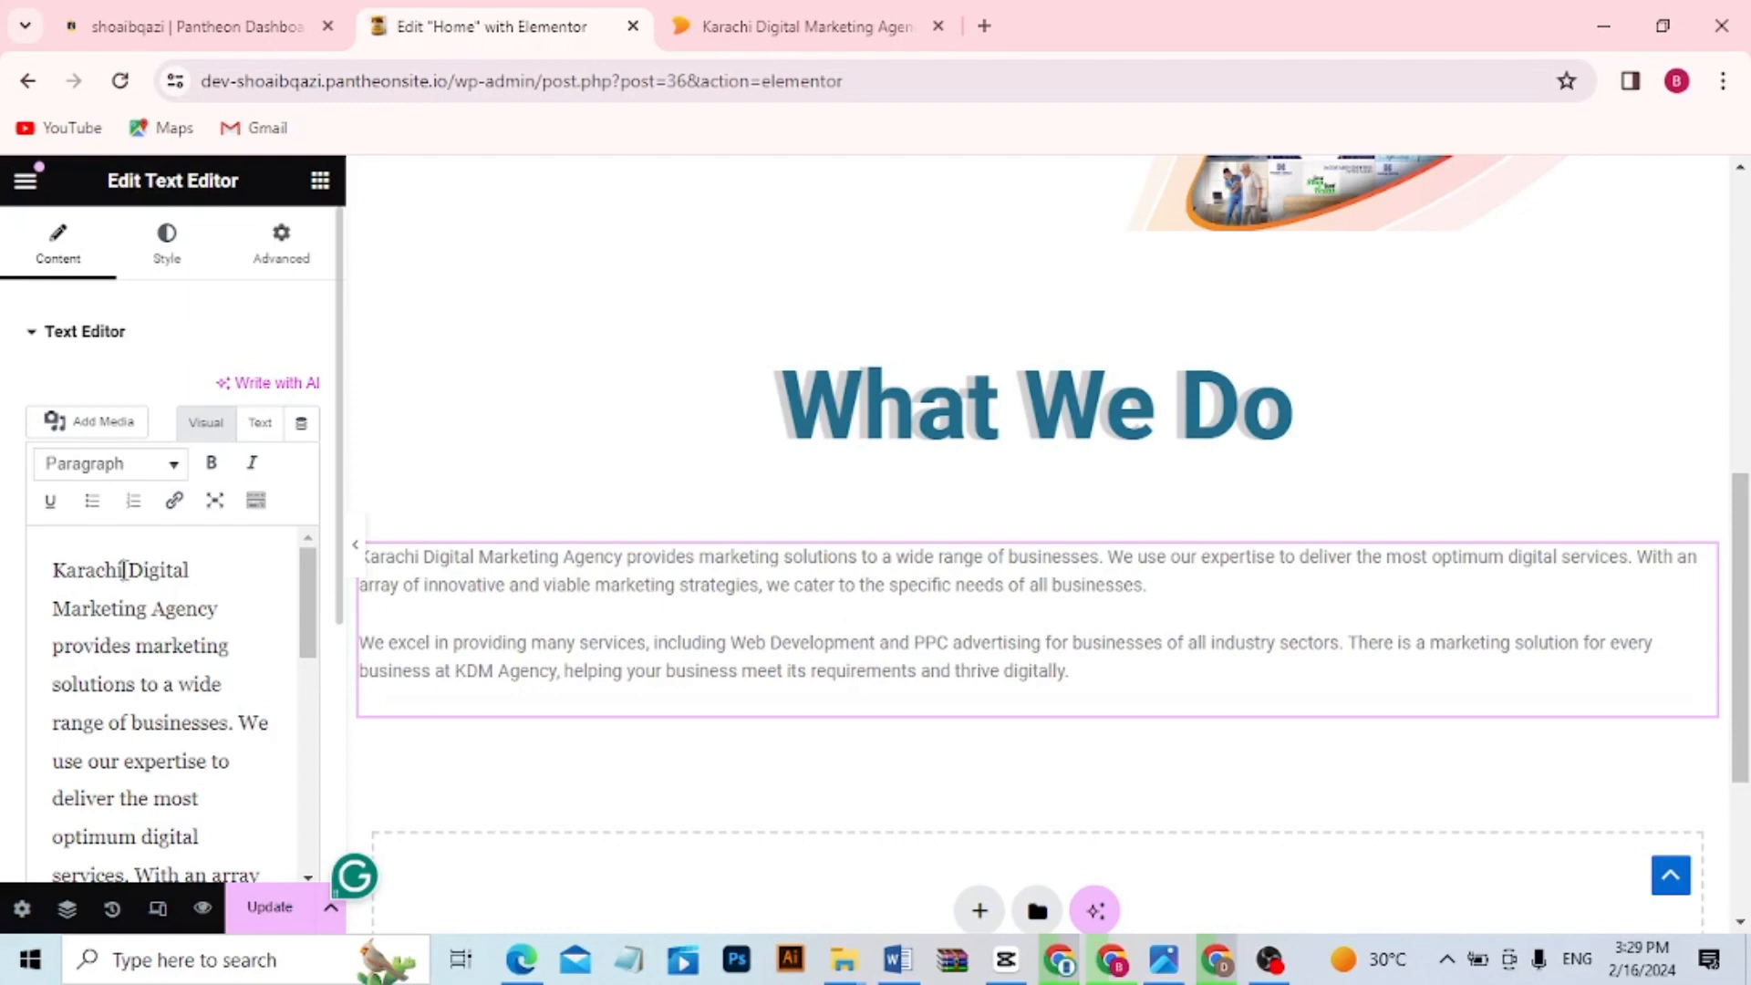
pyautogui.moveTo(125, 570); pyautogui.dragTo(6, 566)
pyautogui.write('Digima')
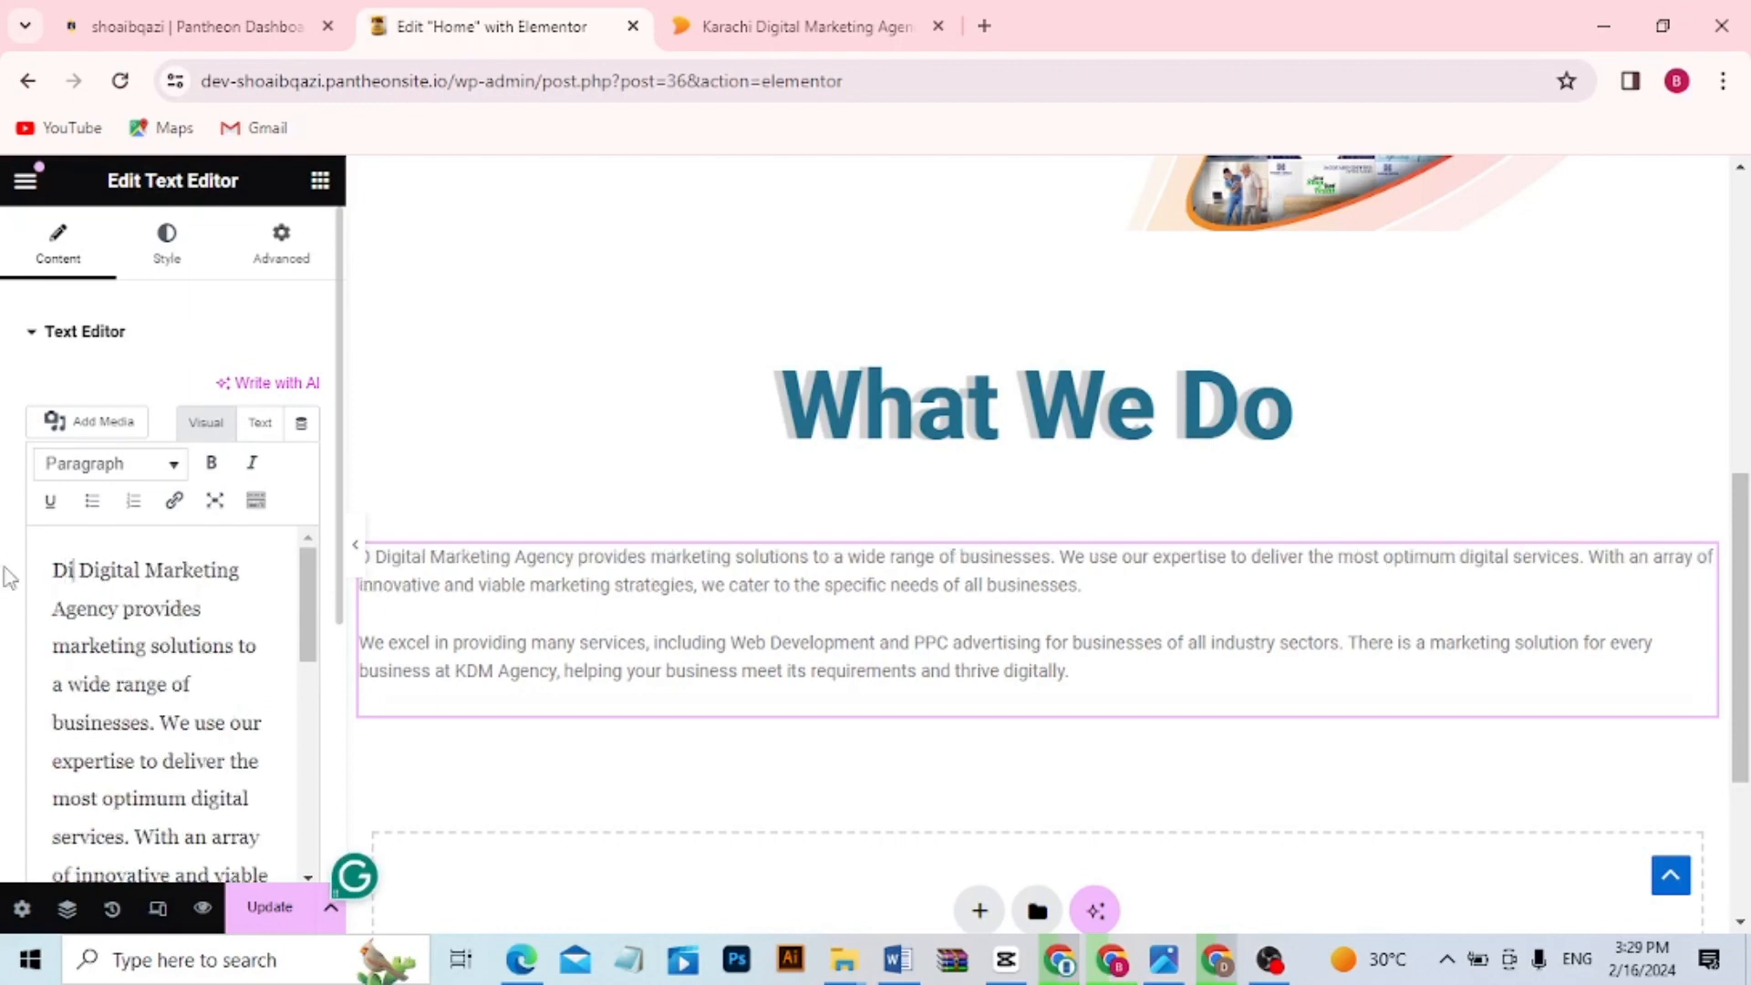
pyautogui.write('x')
pyautogui.click(105, 572)
pyautogui.press('BackSpace')
pyautogui.write('Max')
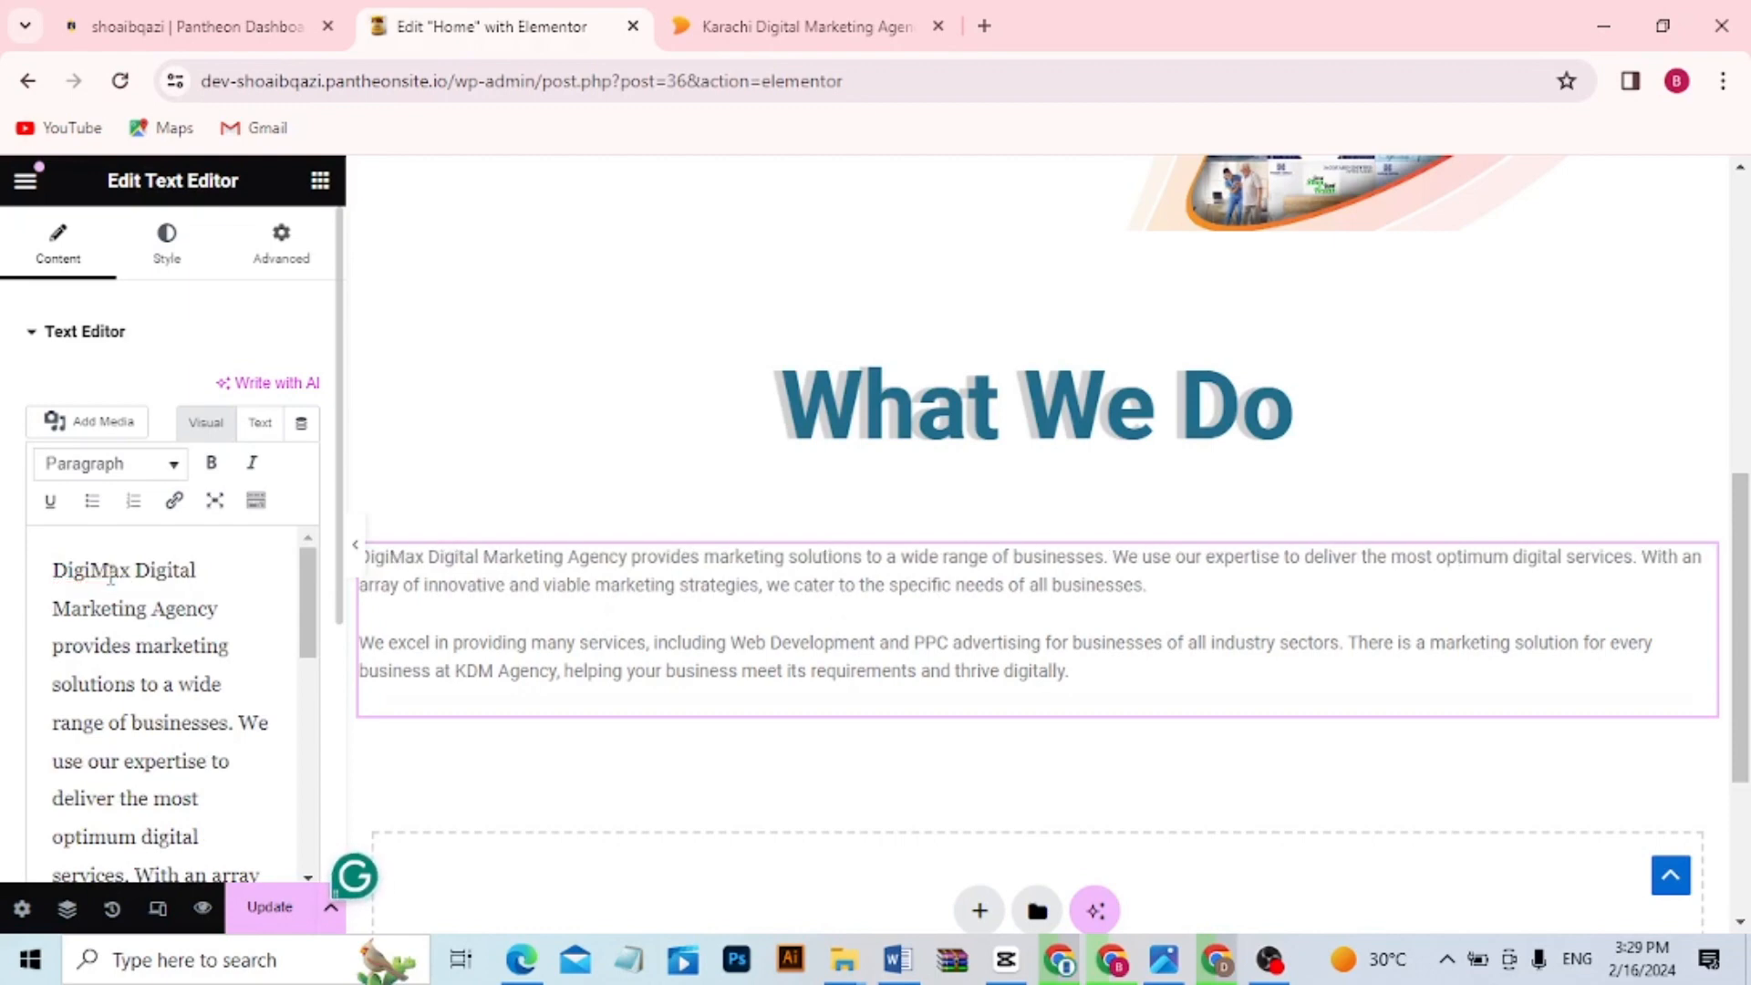
# Copy "DigiMax" from the first paragraph and put it in place of "KDM" in the second paragraph
pyautogui.moveTo(133, 570); pyautogui.dragTo(56, 578)
pyautogui.hotkey('ctrl', 'c')
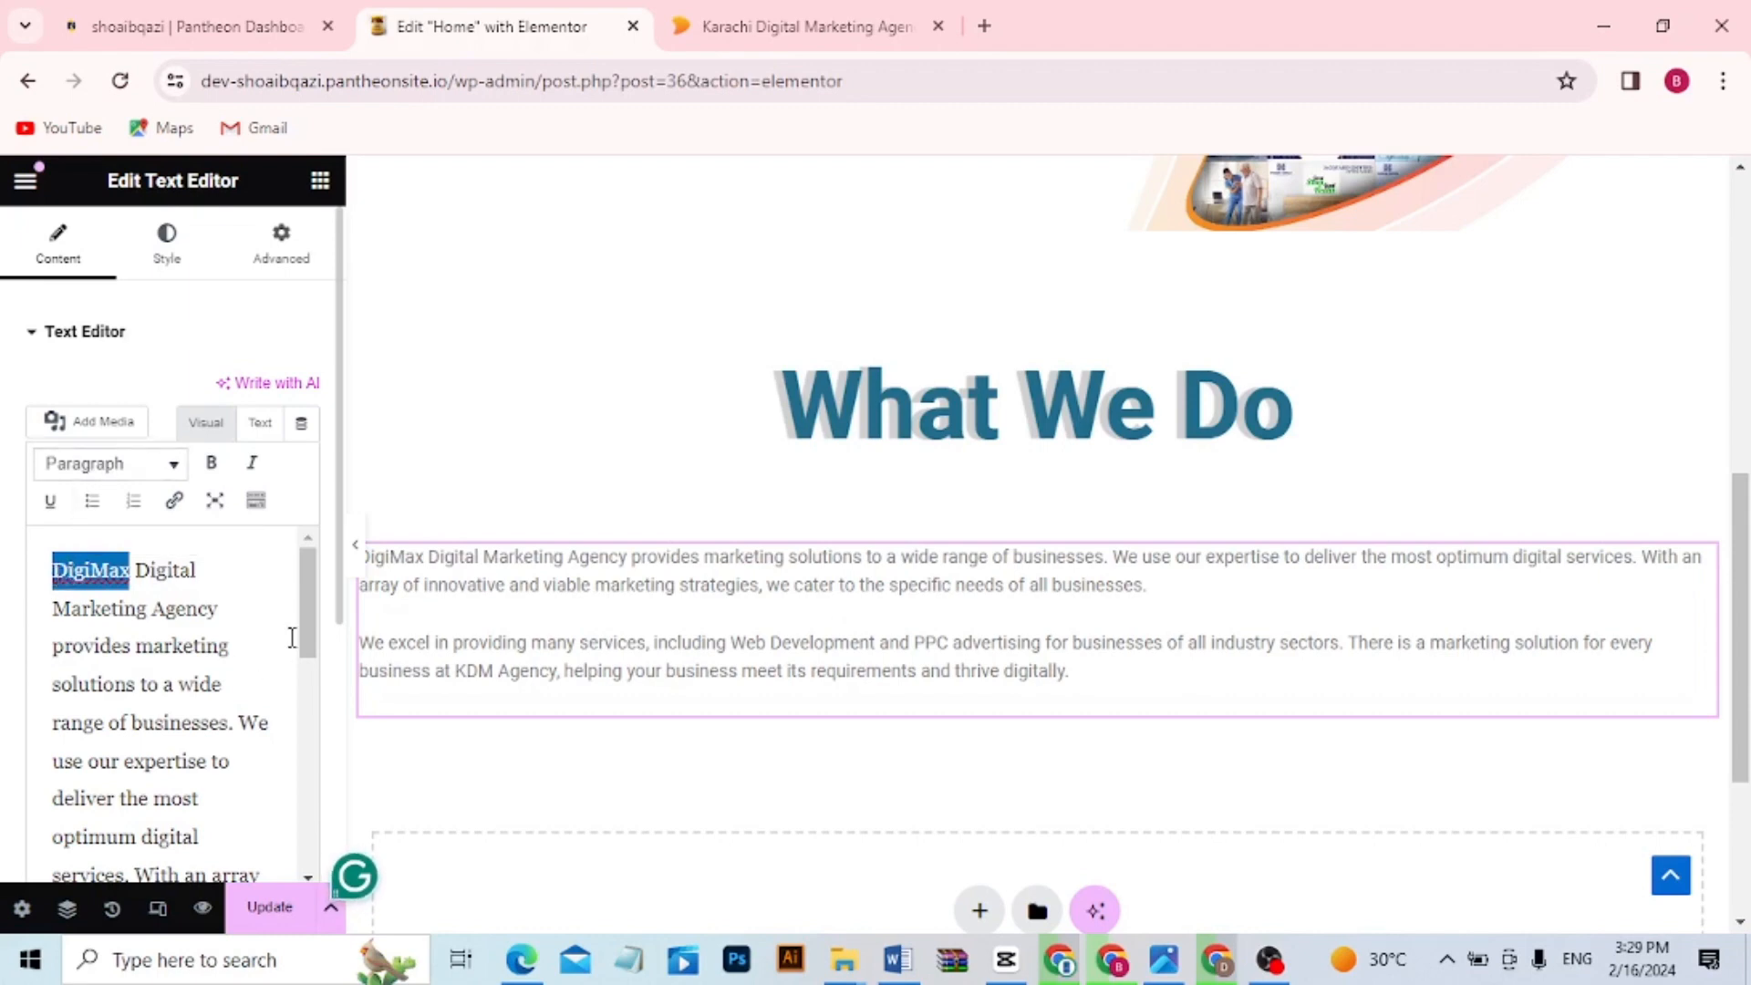
pyautogui.moveTo(308, 643); pyautogui.dragTo(311, 837)
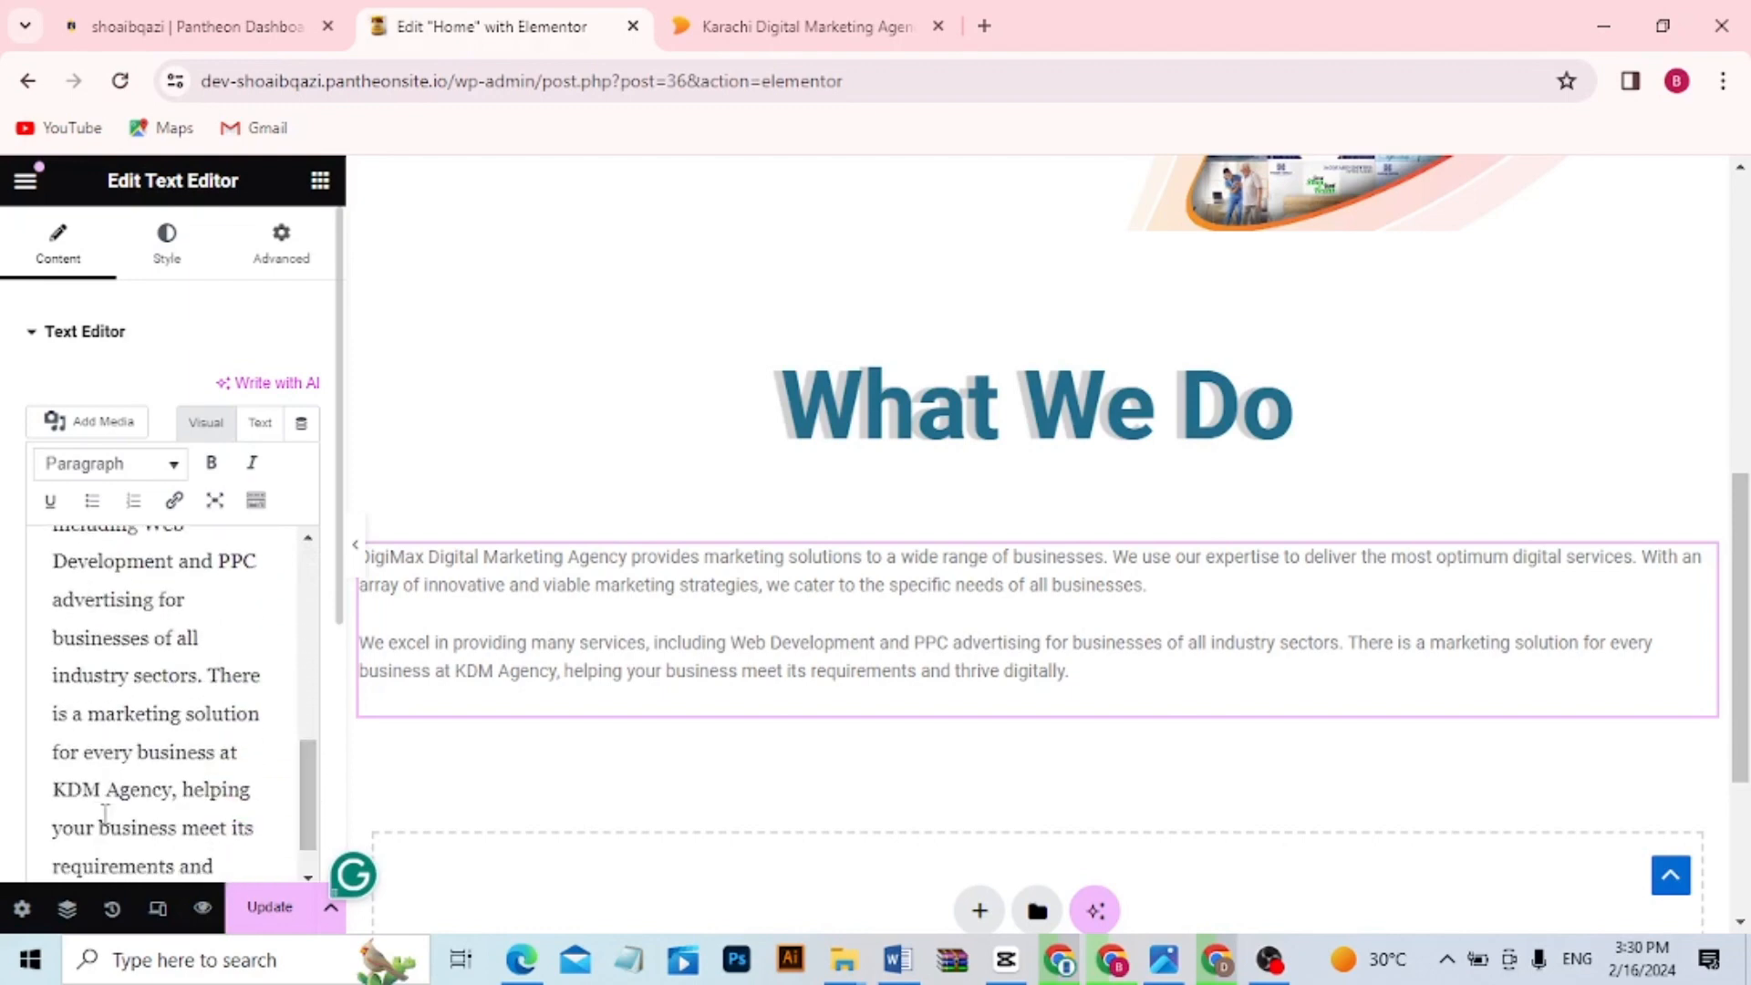
pyautogui.moveTo(104, 794); pyautogui.dragTo(32, 794)
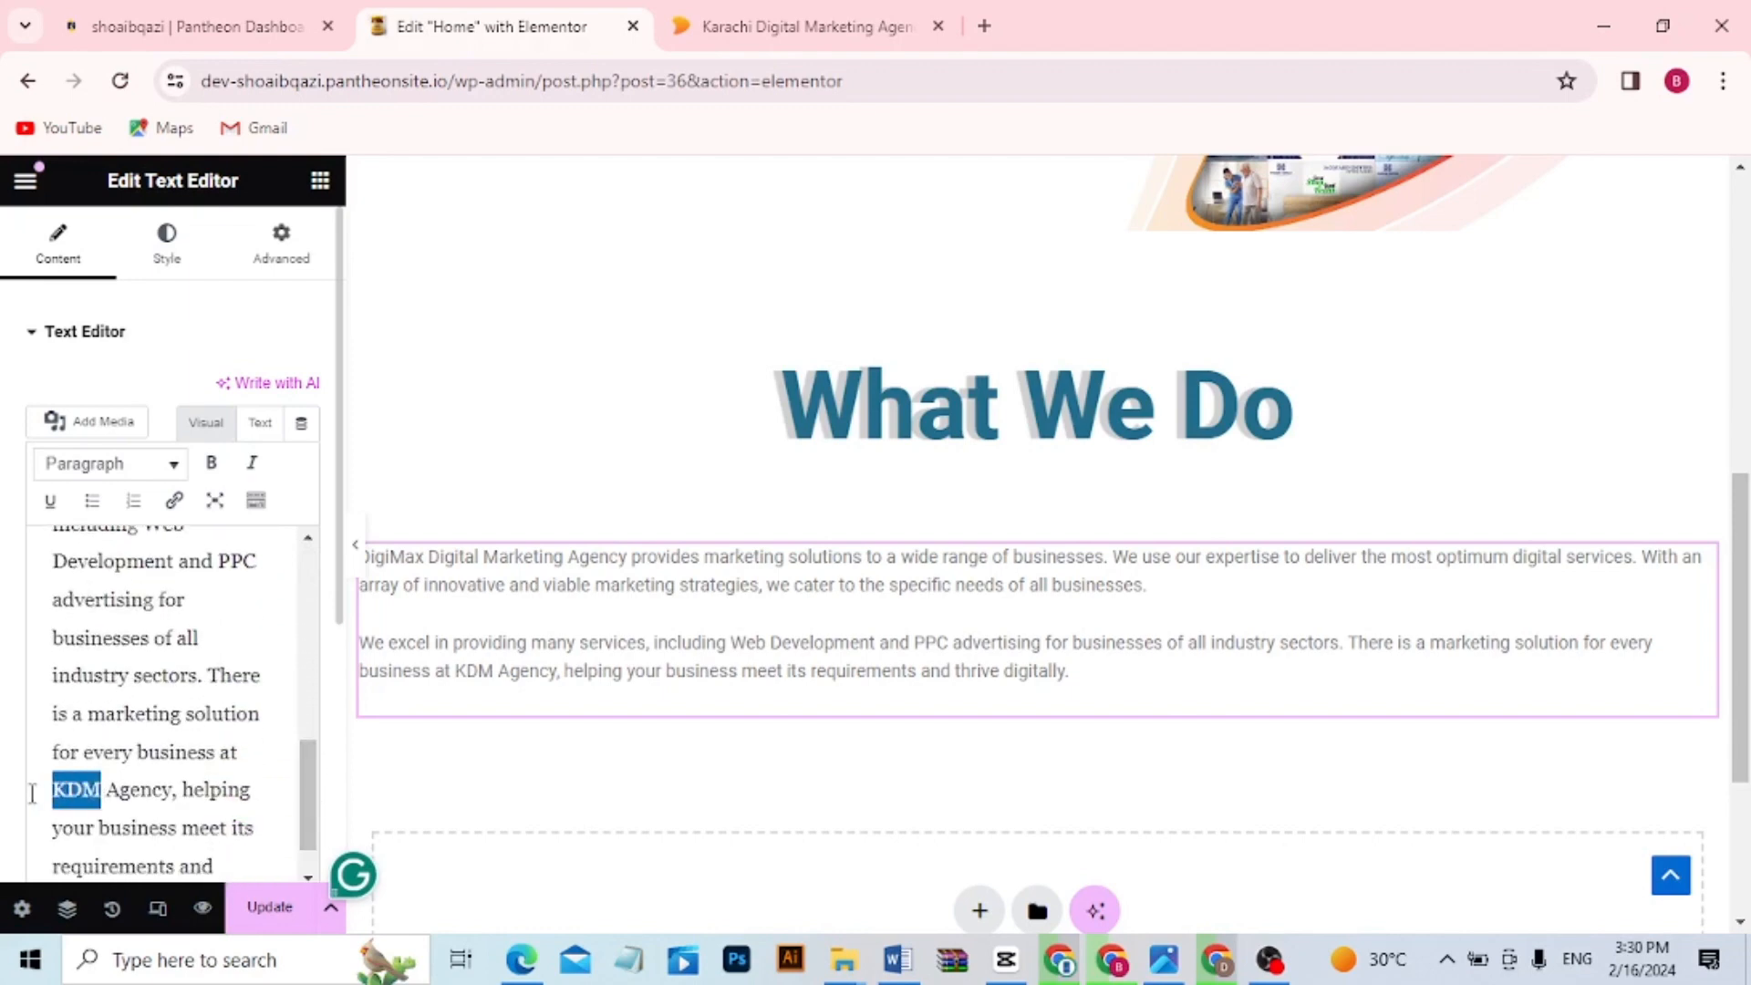
pyautogui.hotkey('ctrl', 'v')
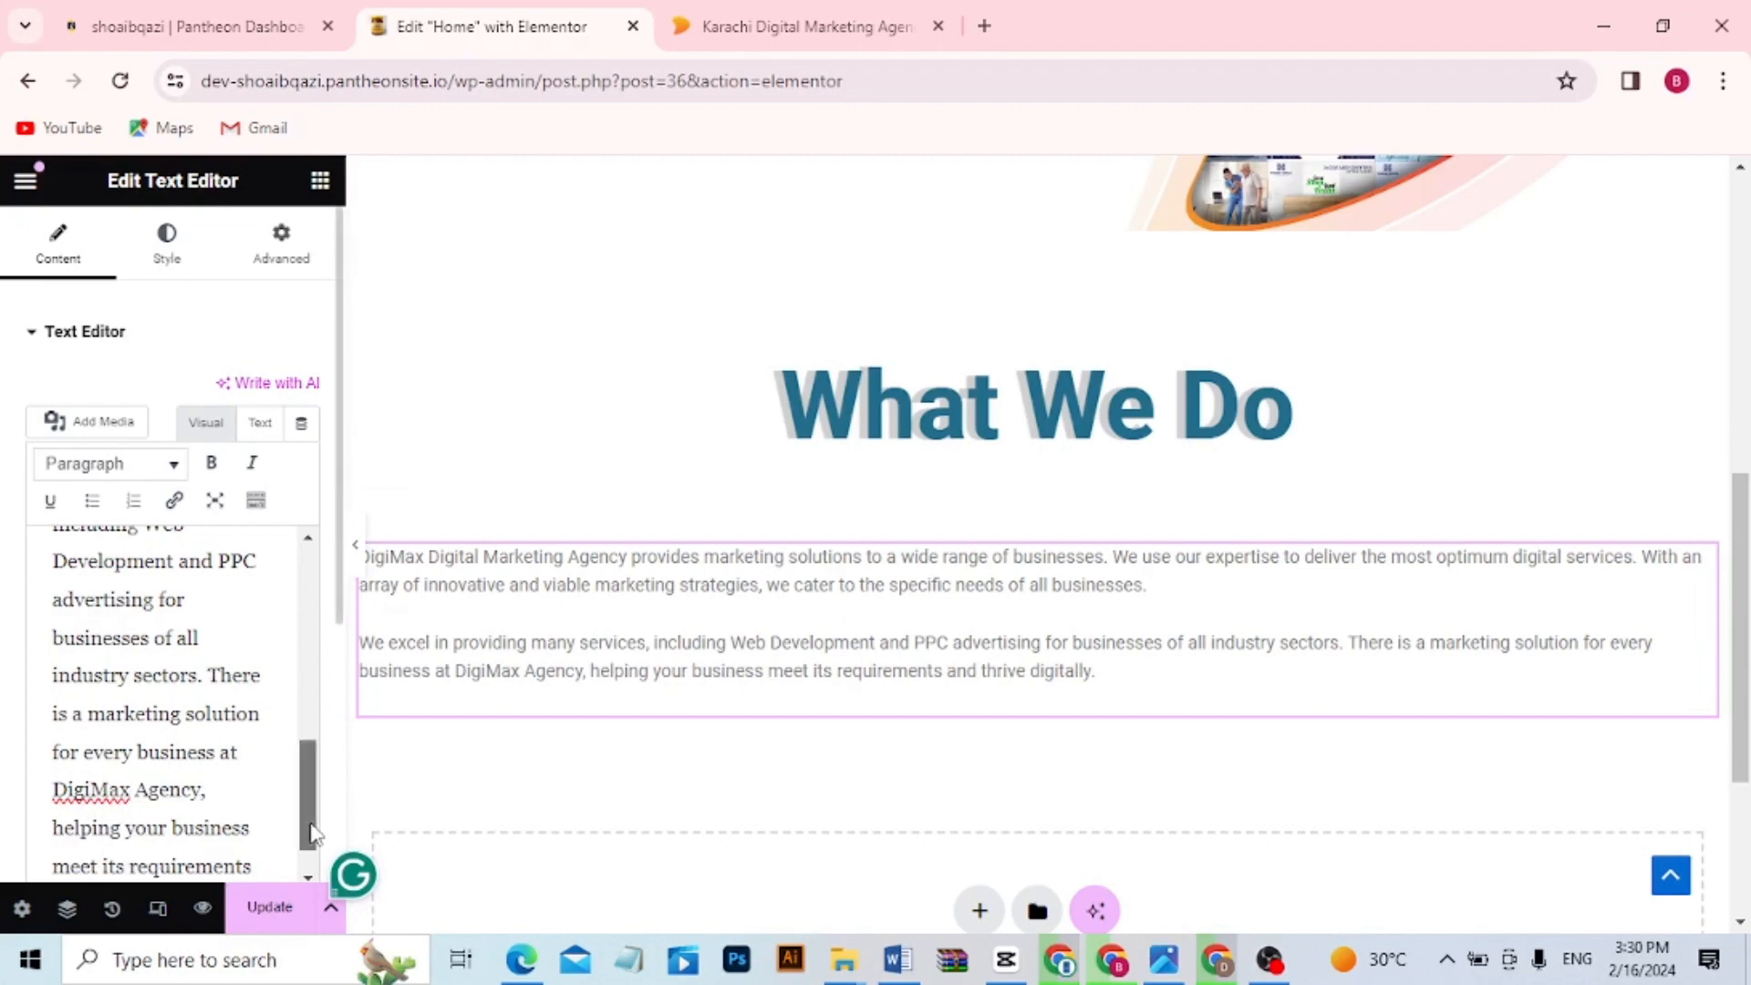
# Center-align the two DigiMax paragraphs under the "What We Do" heading
pyautogui.scroll(-1, 260, 835)
pyautogui.moveTo(248, 855); pyautogui.dragTo(8, 428)
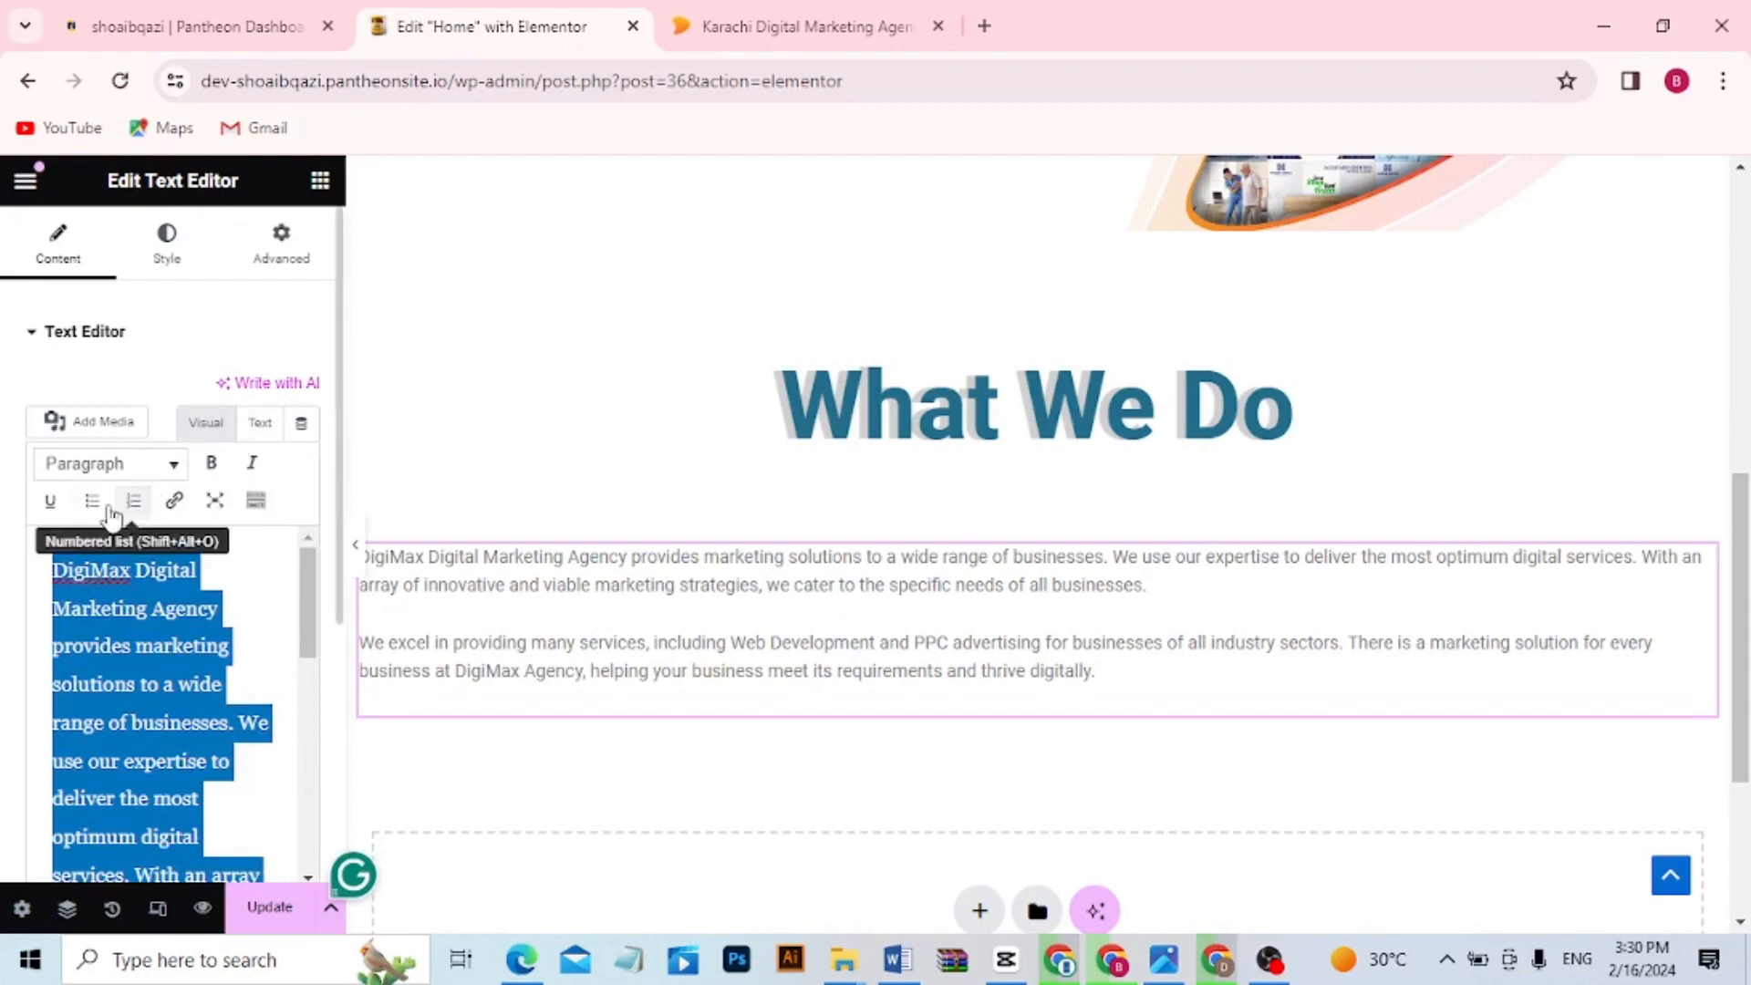
pyautogui.click(165, 263)
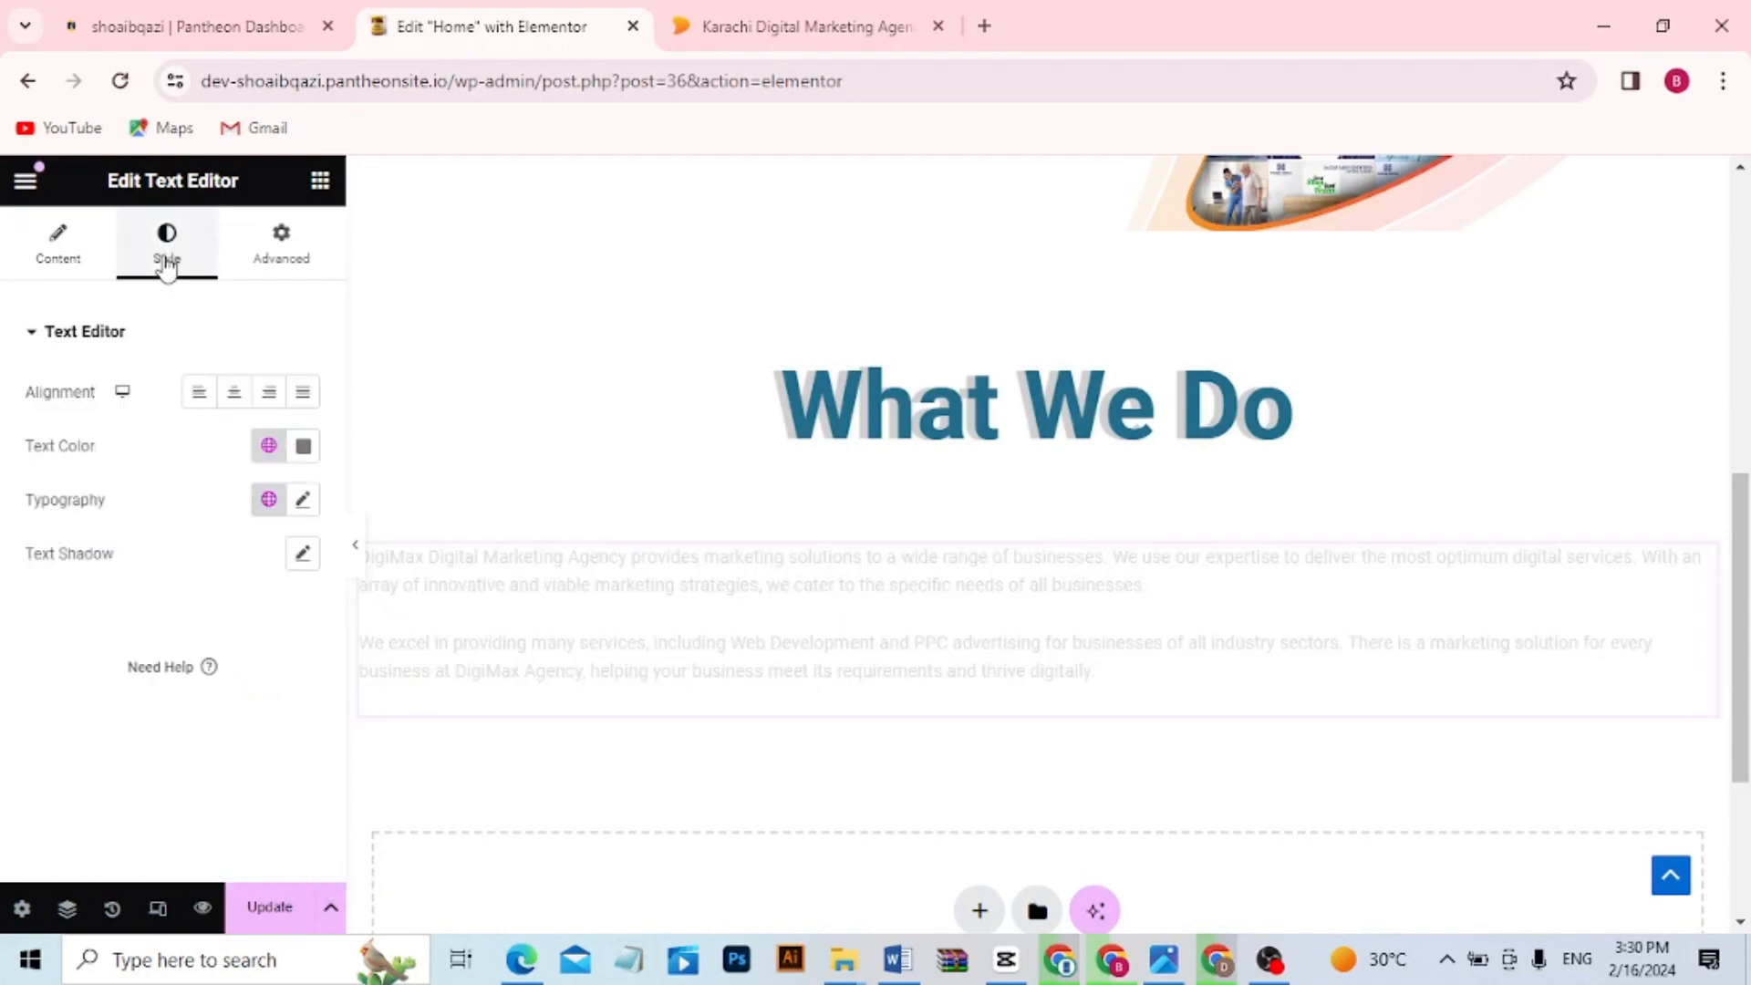
pyautogui.click(233, 394)
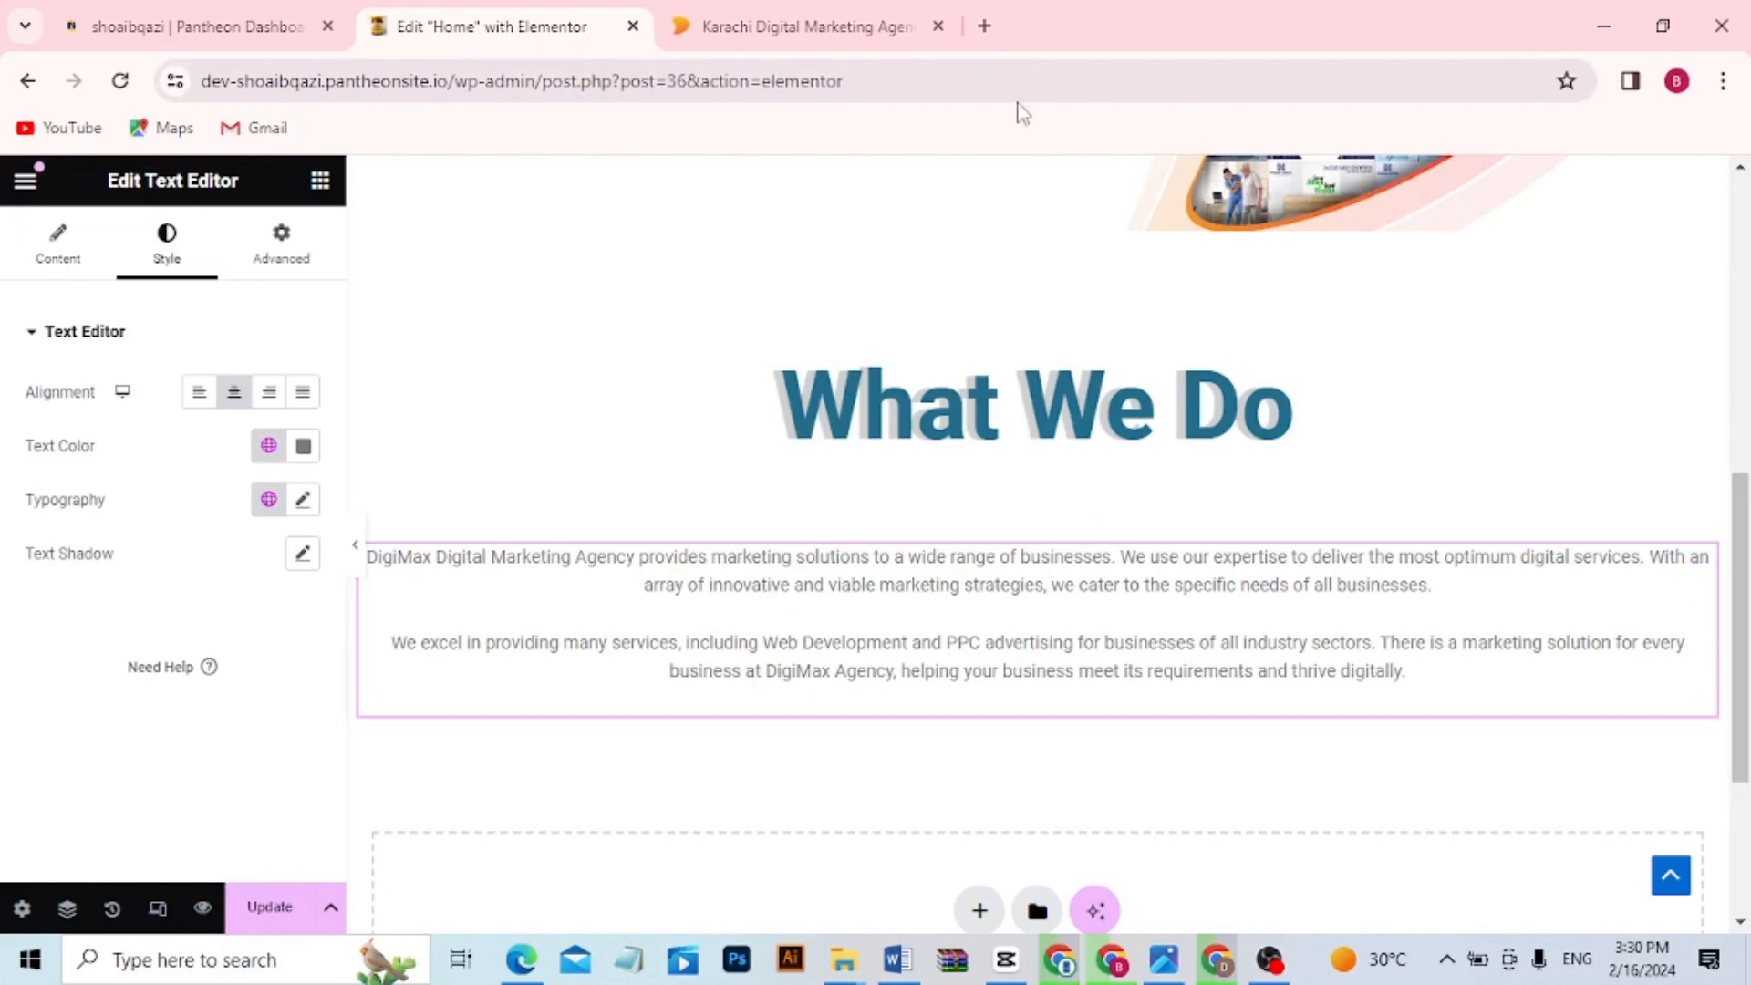
# Check the service cards on kdmagency.com, and add a container with four equal columns below the DigiMax paragraphs
pyautogui.click(912, 32)
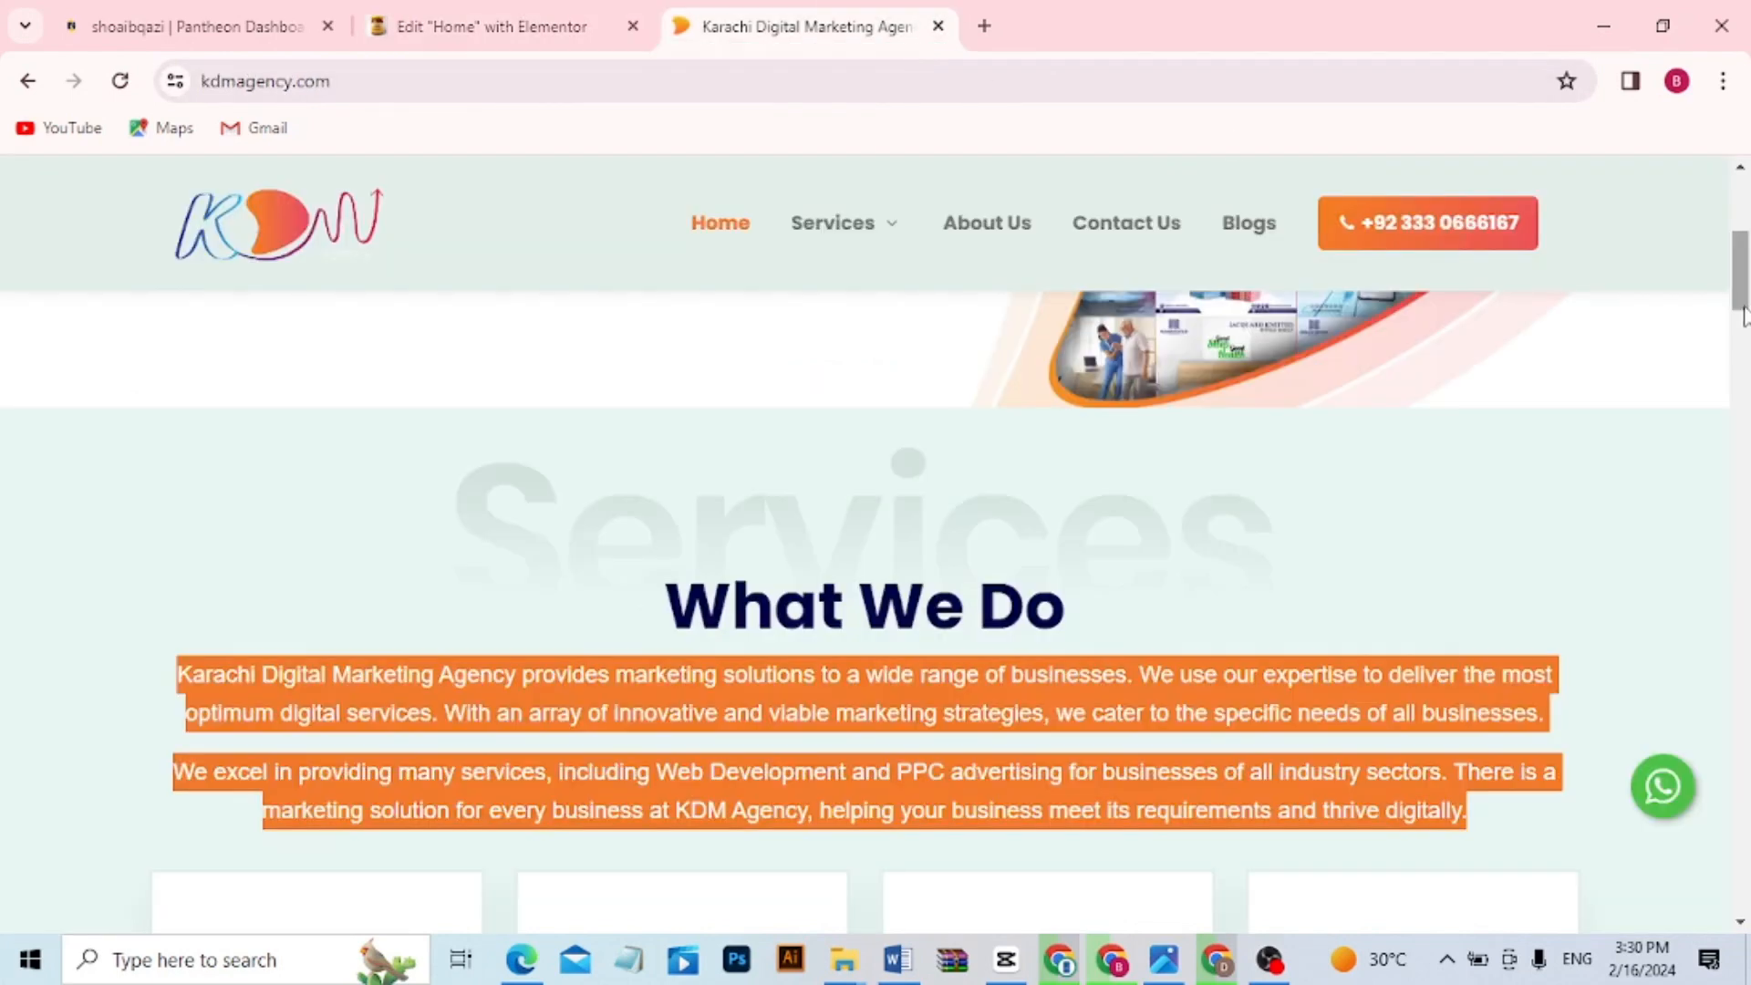
pyautogui.scroll(-7, 1742, 315)
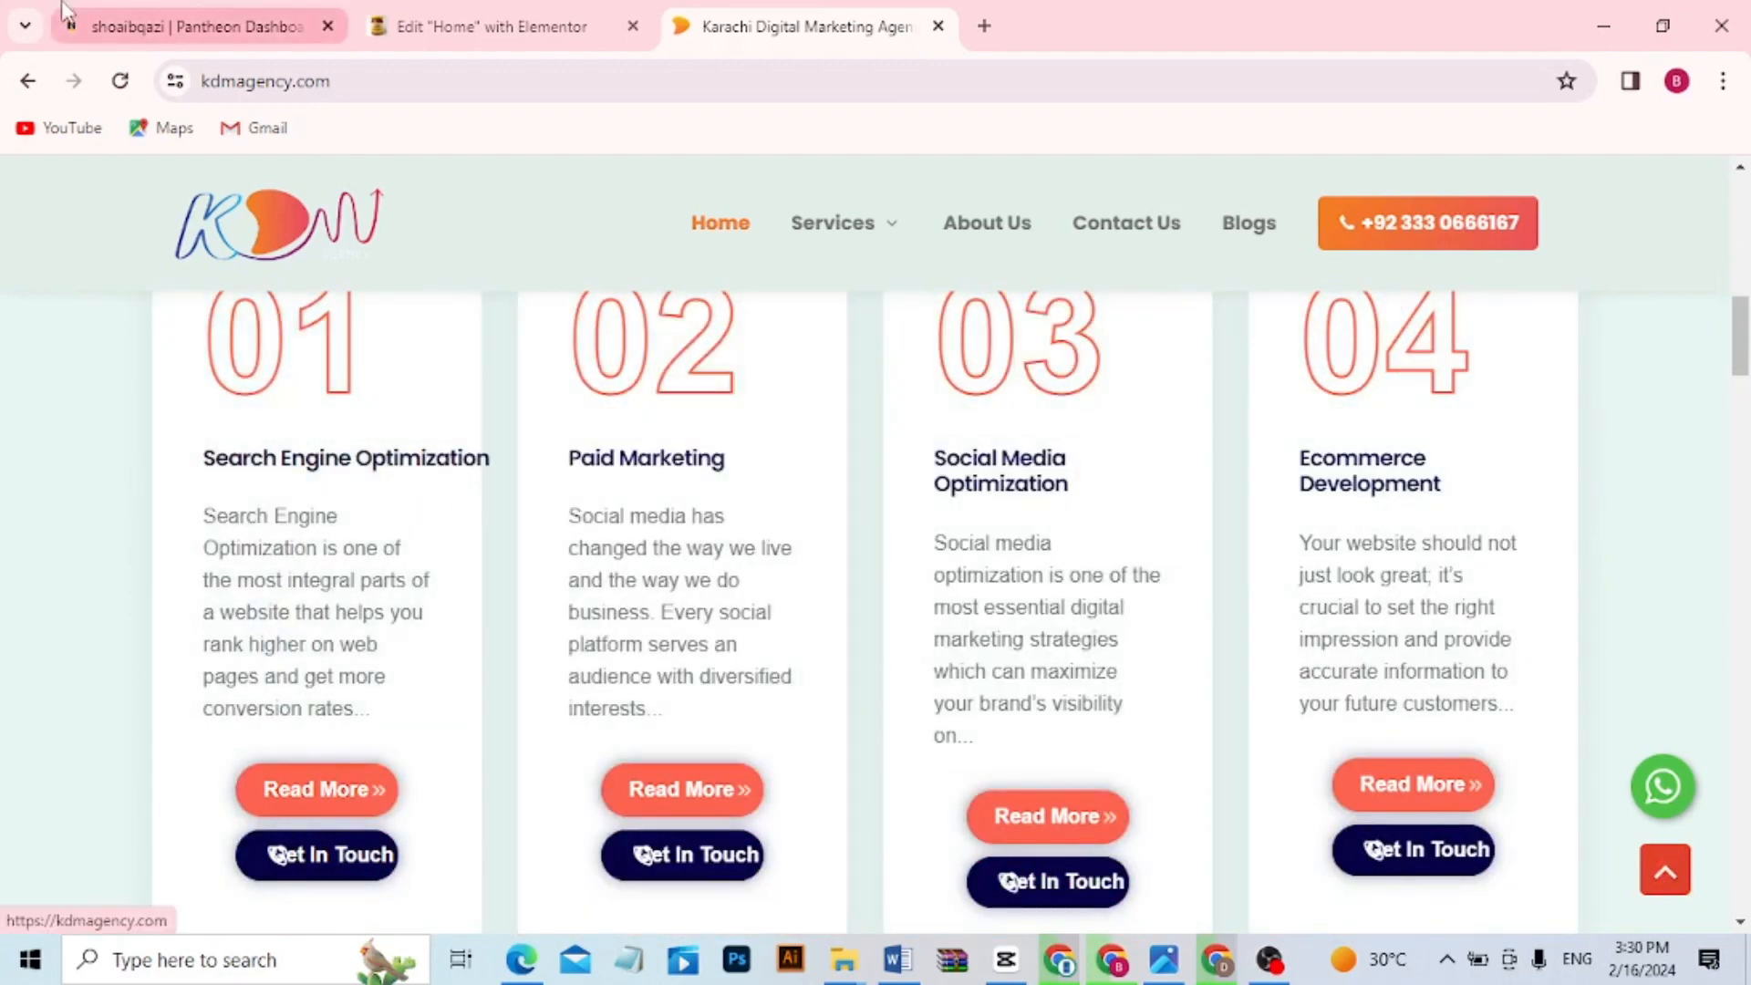
pyautogui.click(493, 35)
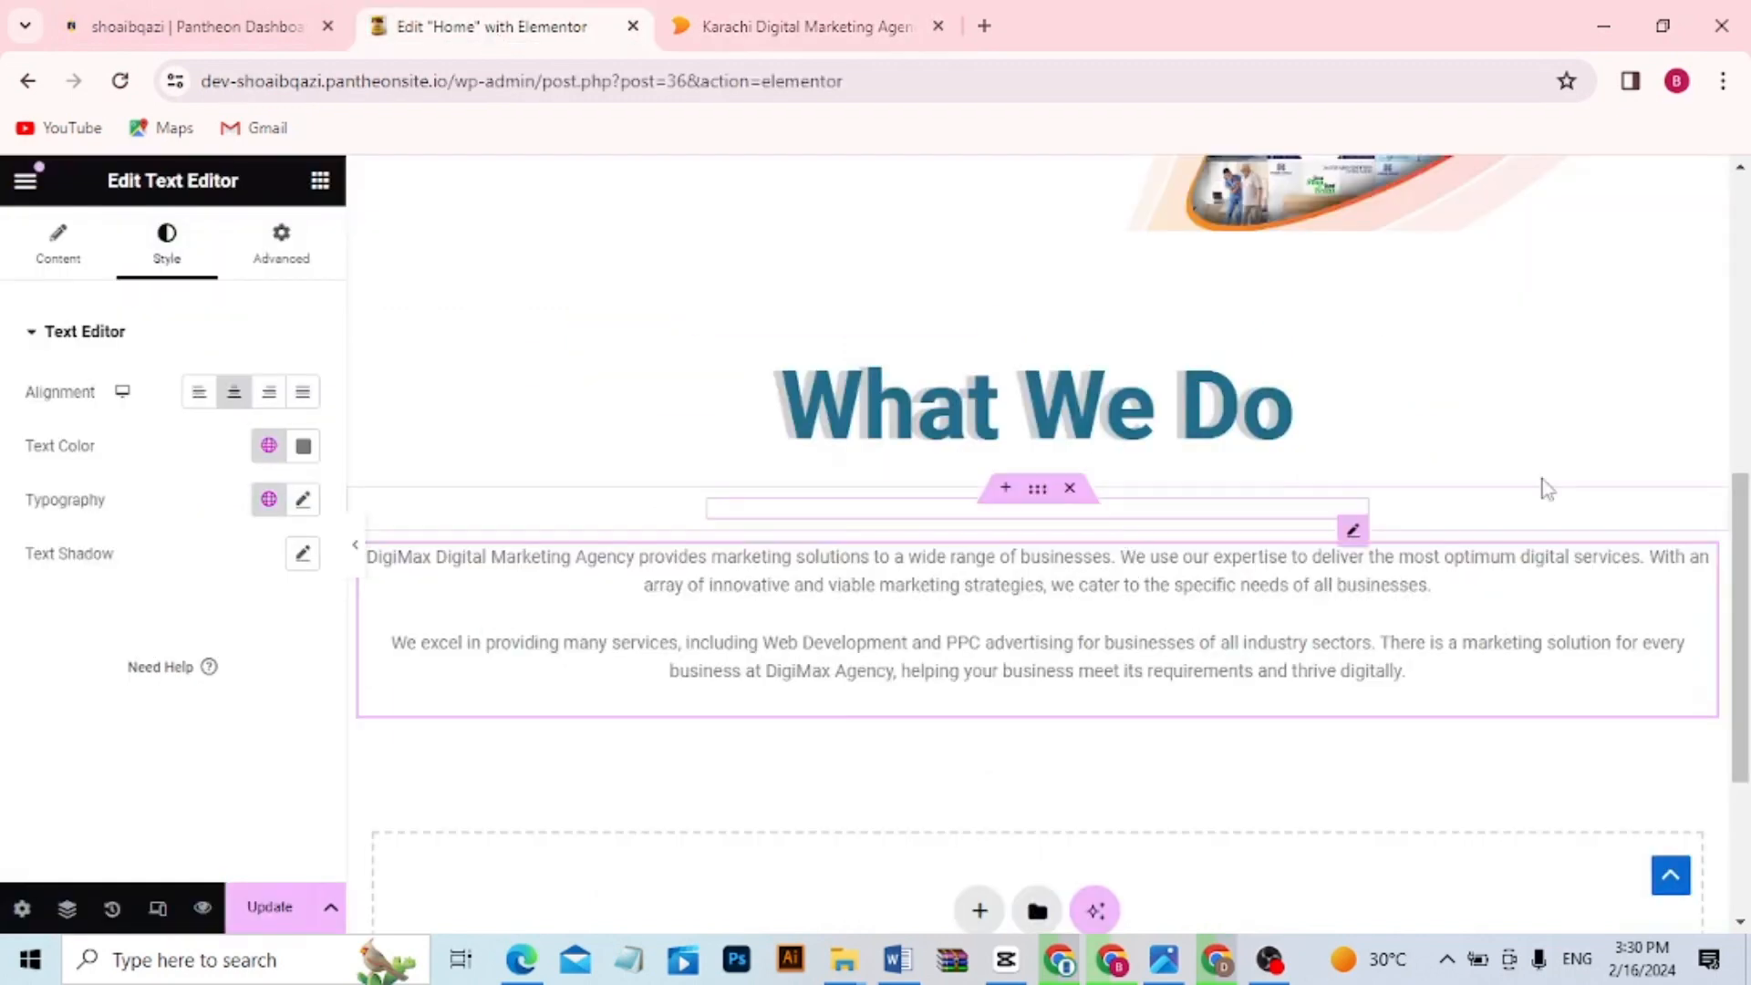
pyautogui.scroll(-3, 1742, 523)
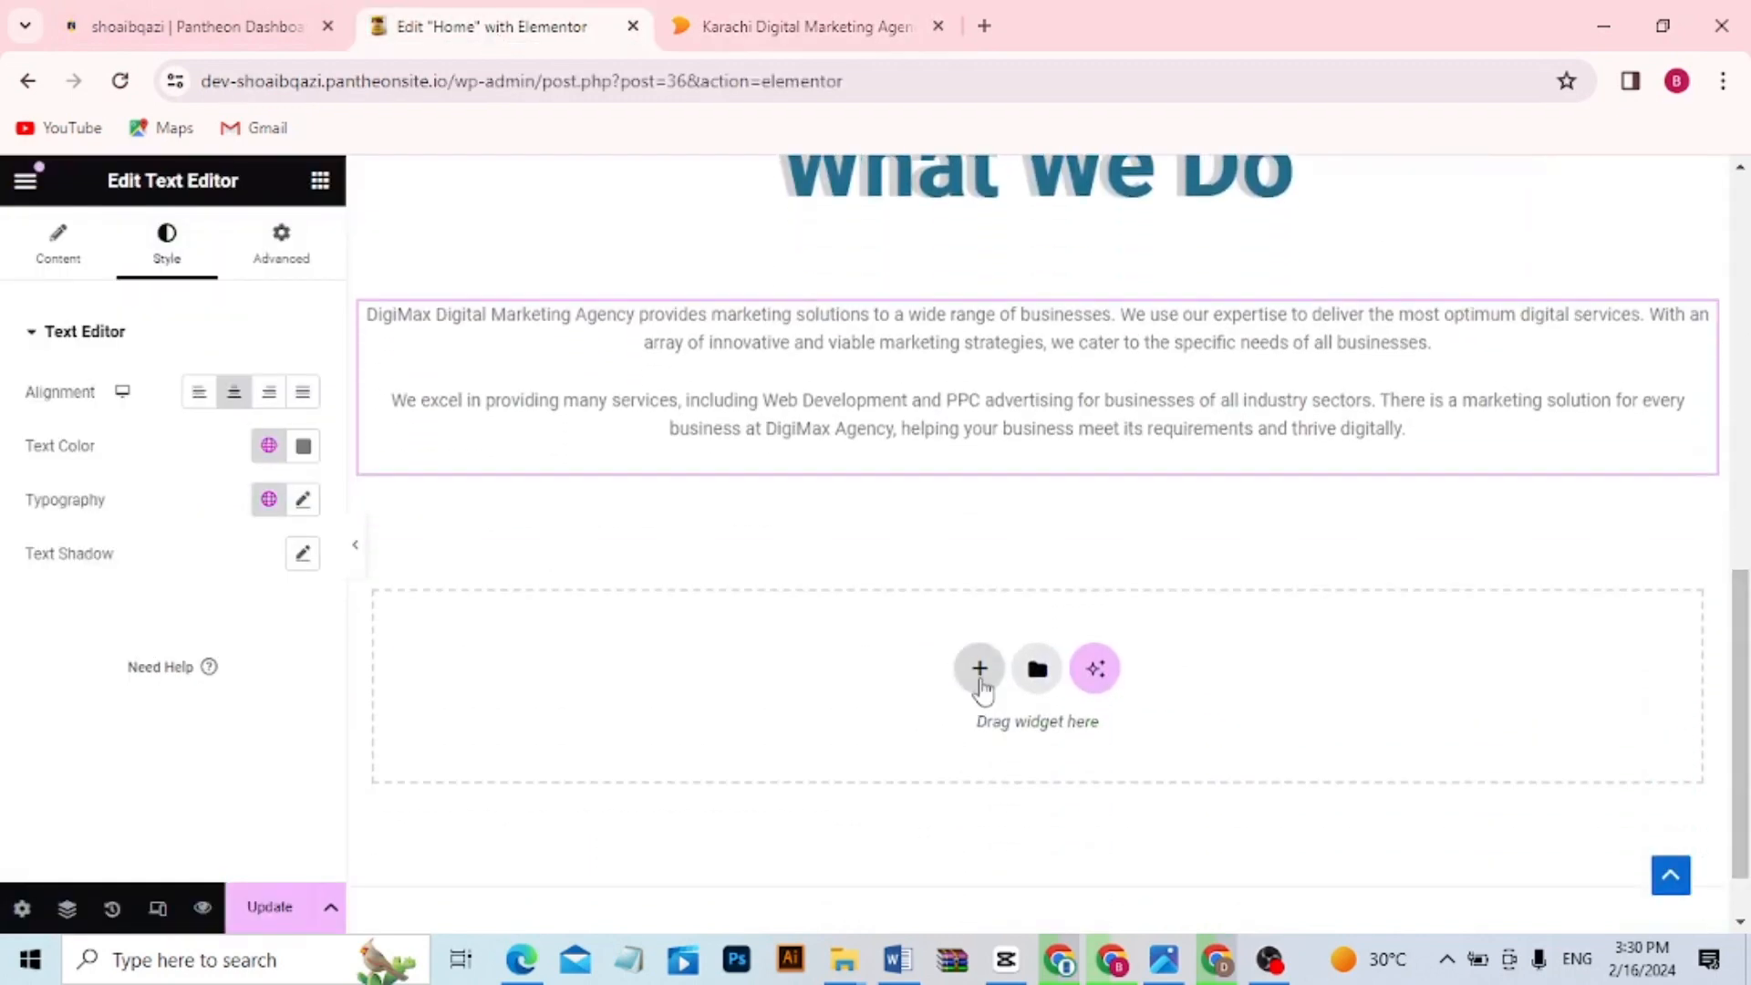
pyautogui.click(978, 670)
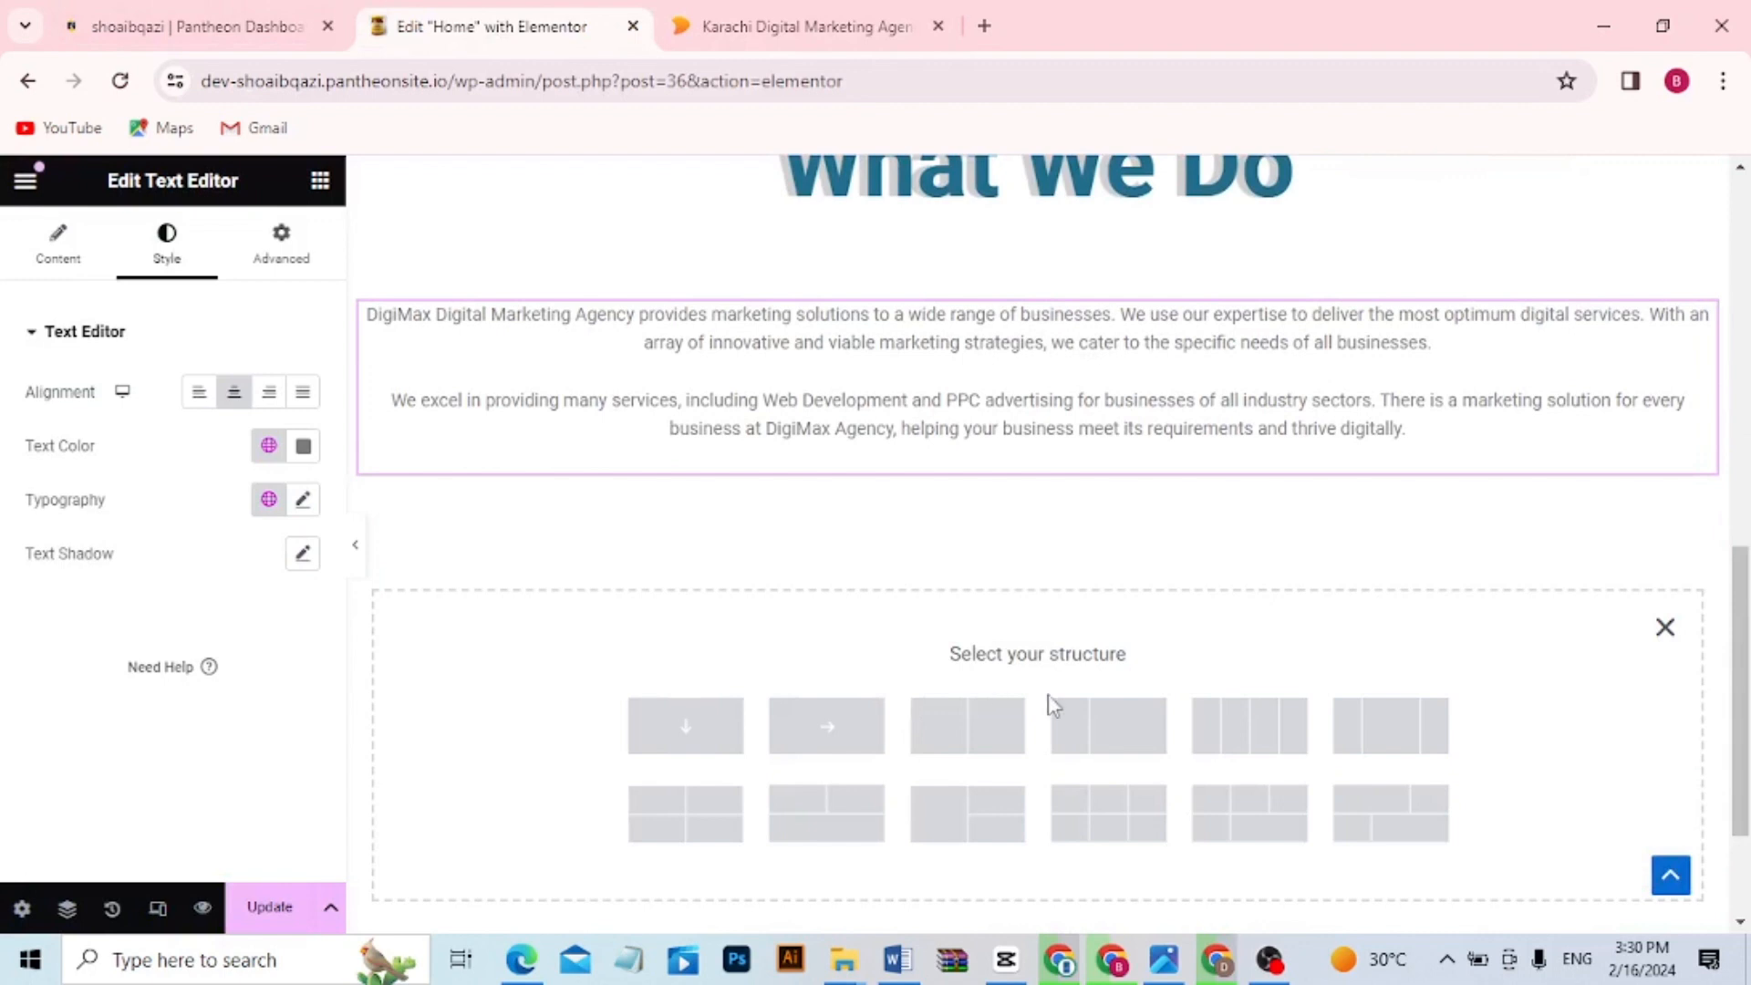
pyautogui.click(1265, 753)
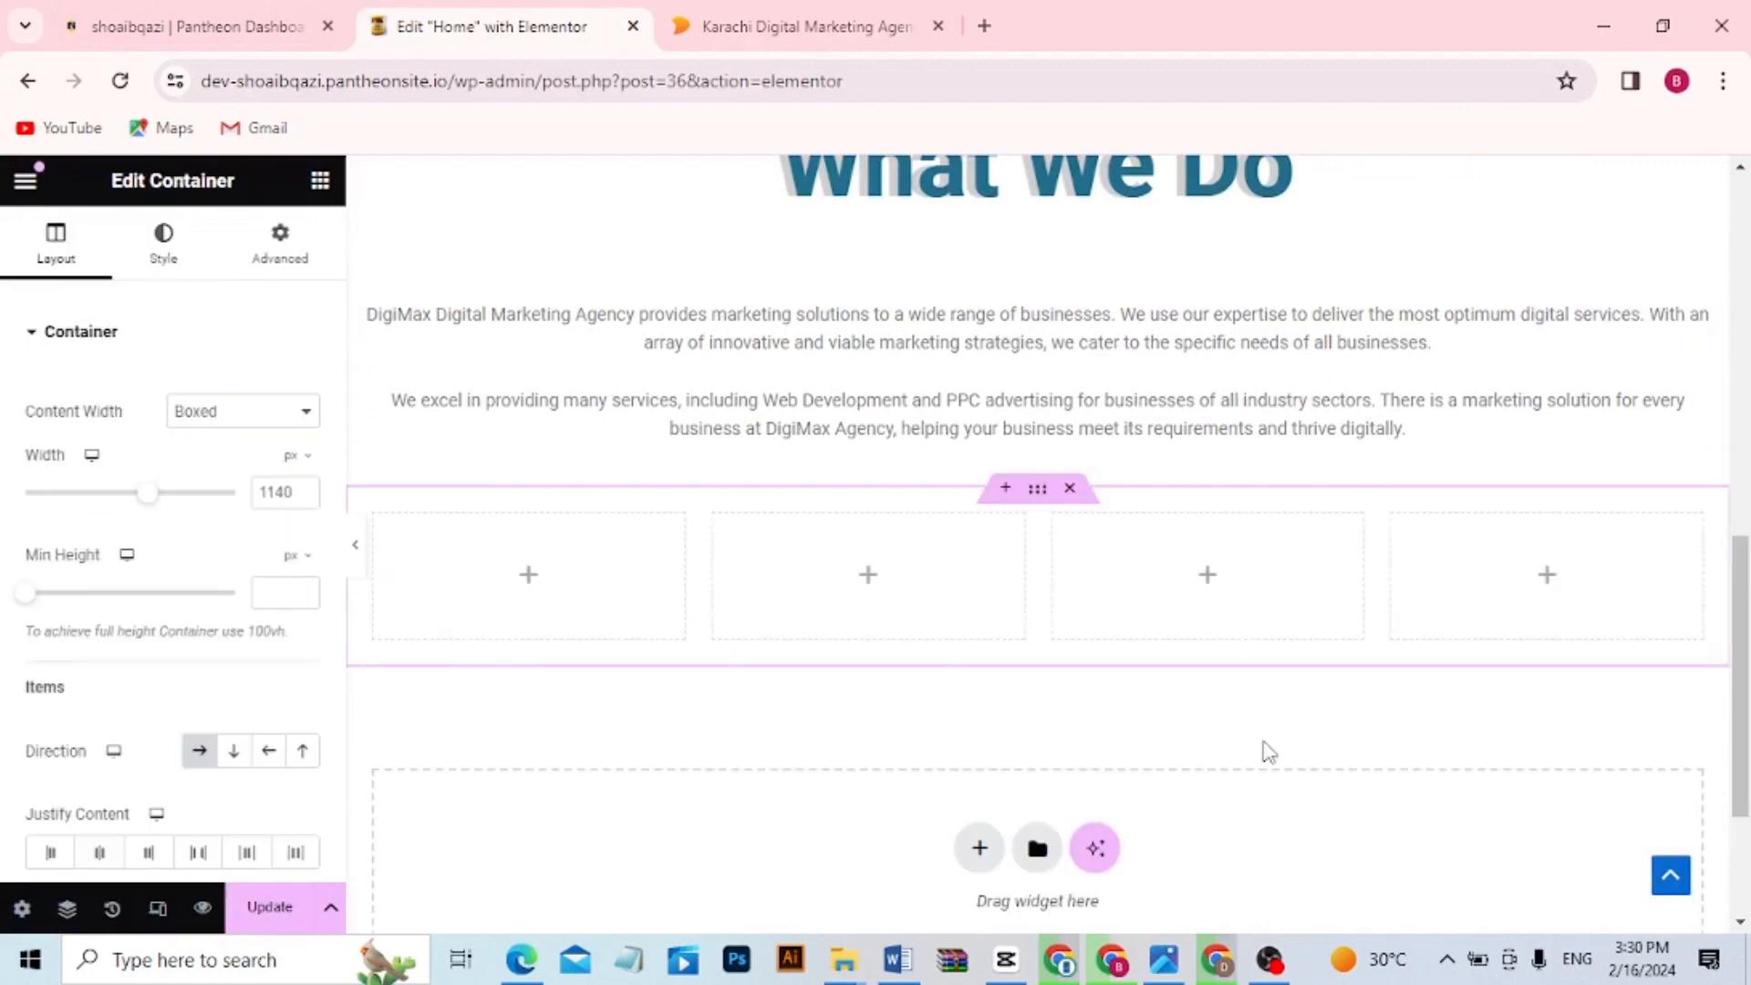
# Find the Counter widget and place it in the first column of the four-column container
pyautogui.click(530, 576)
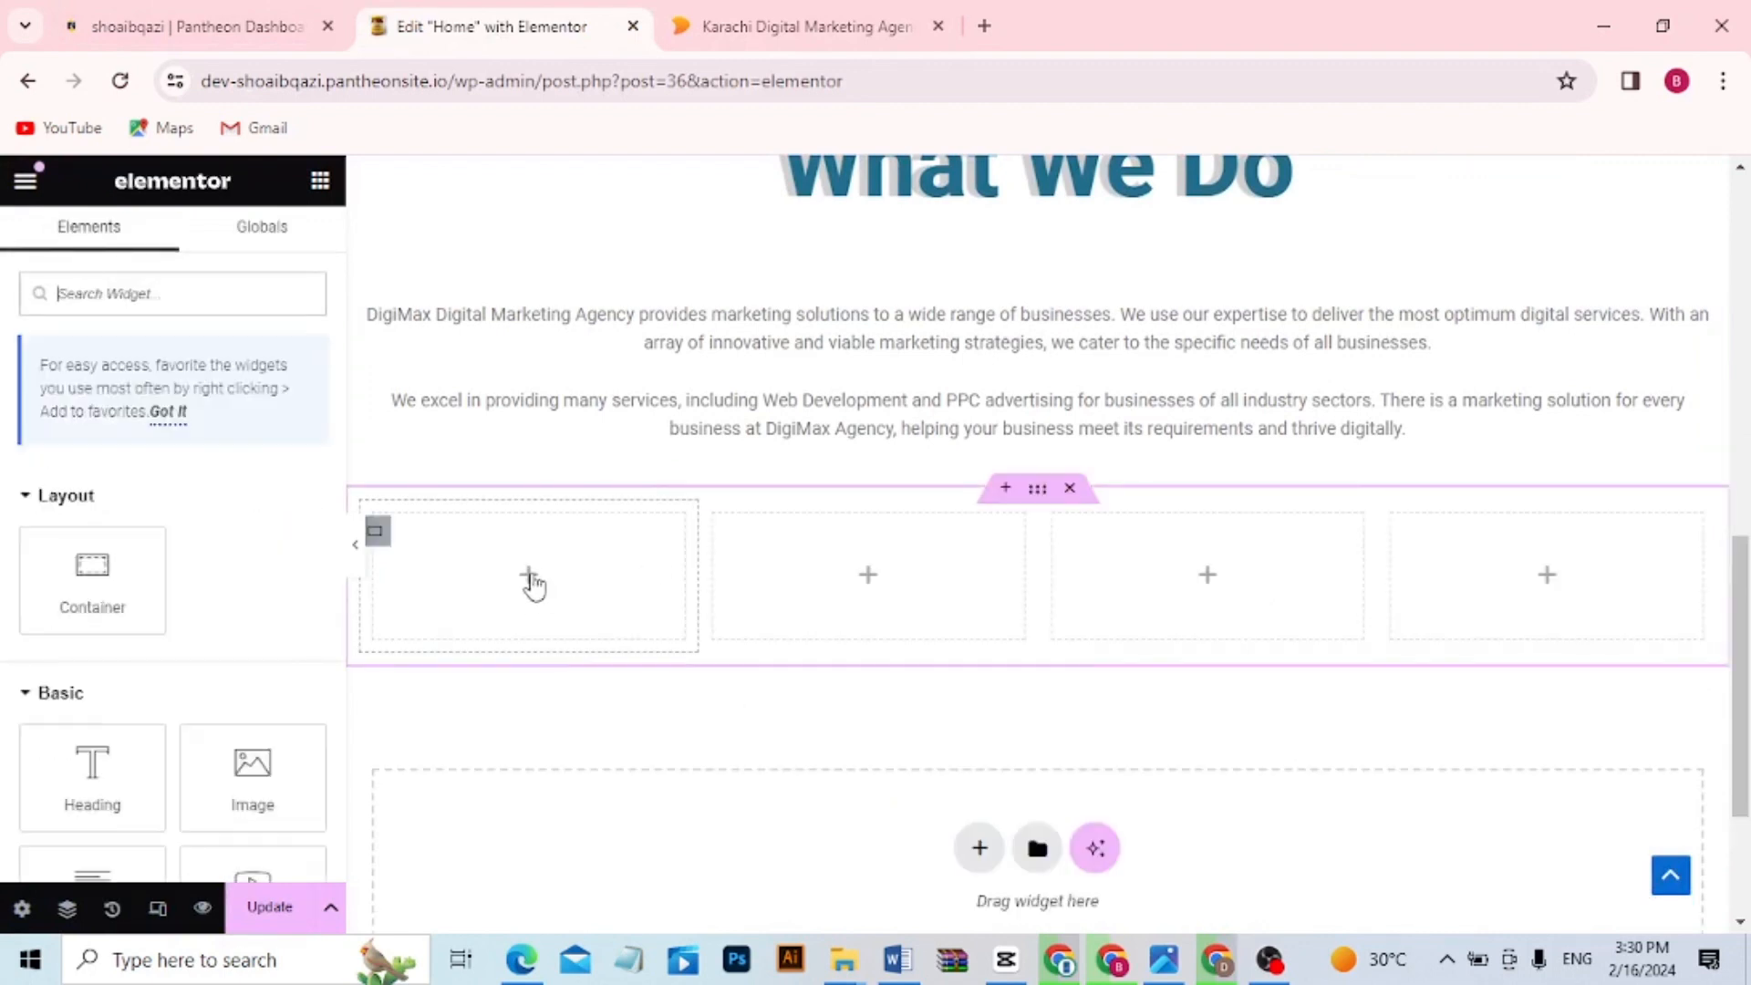
pyautogui.click(815, 26)
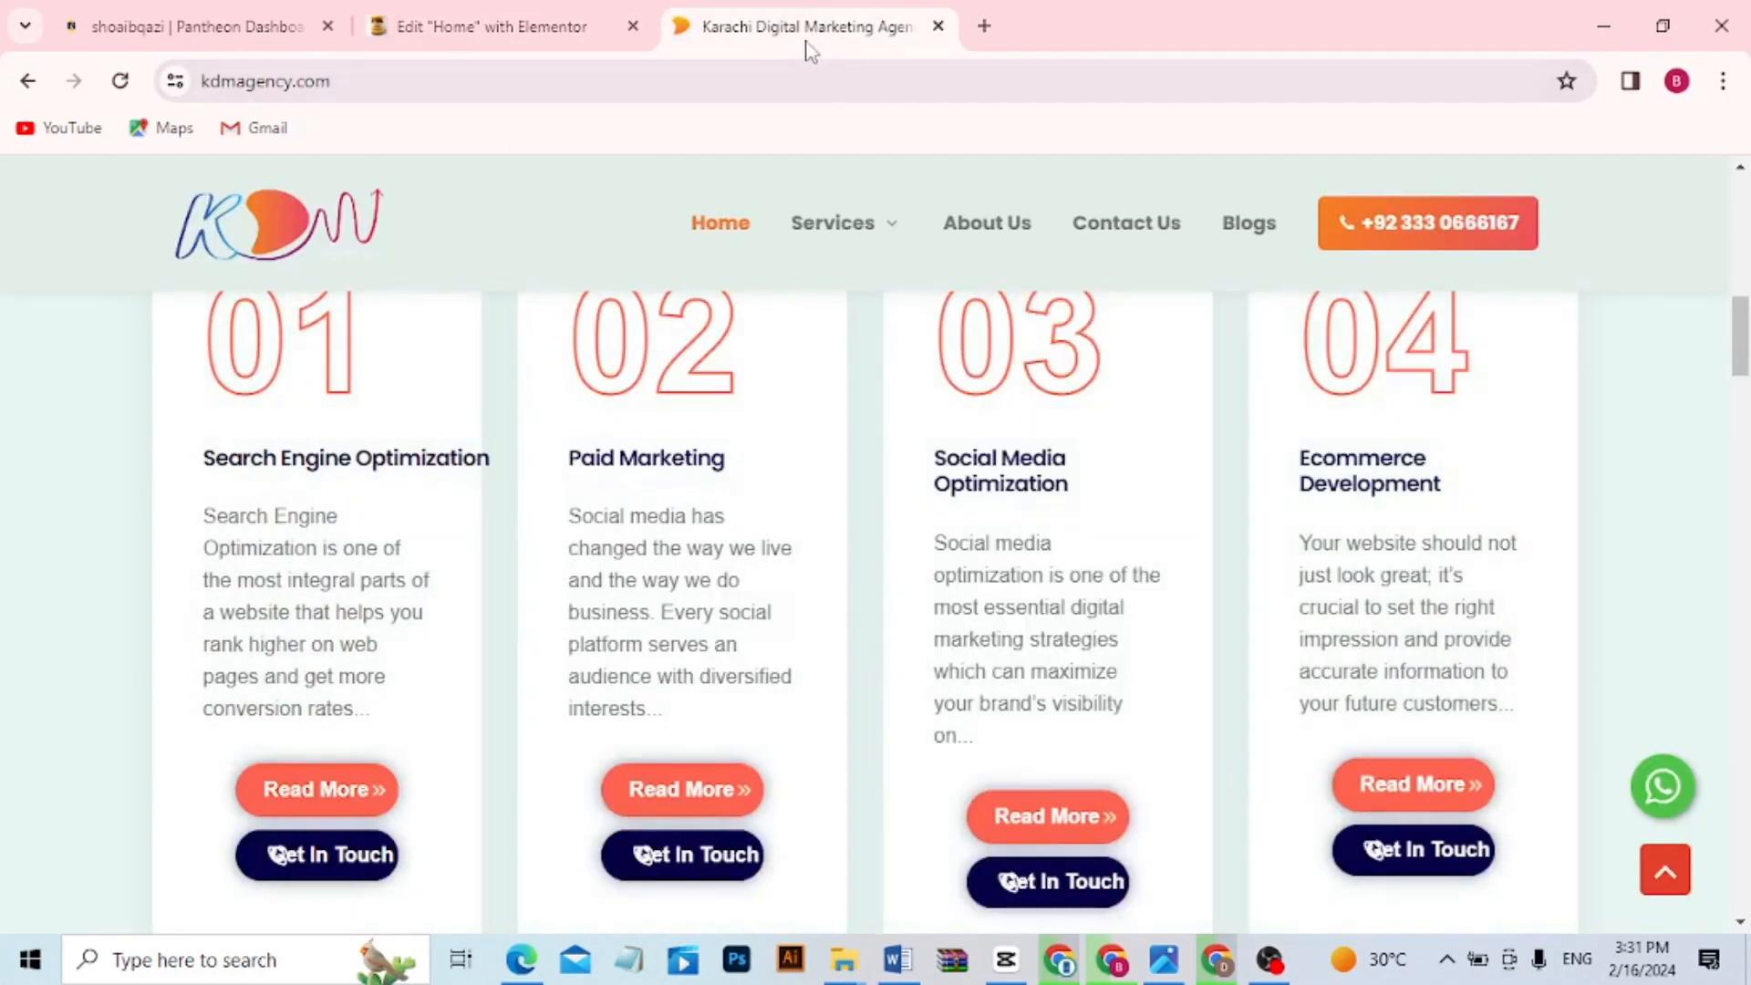
pyautogui.click(465, 38)
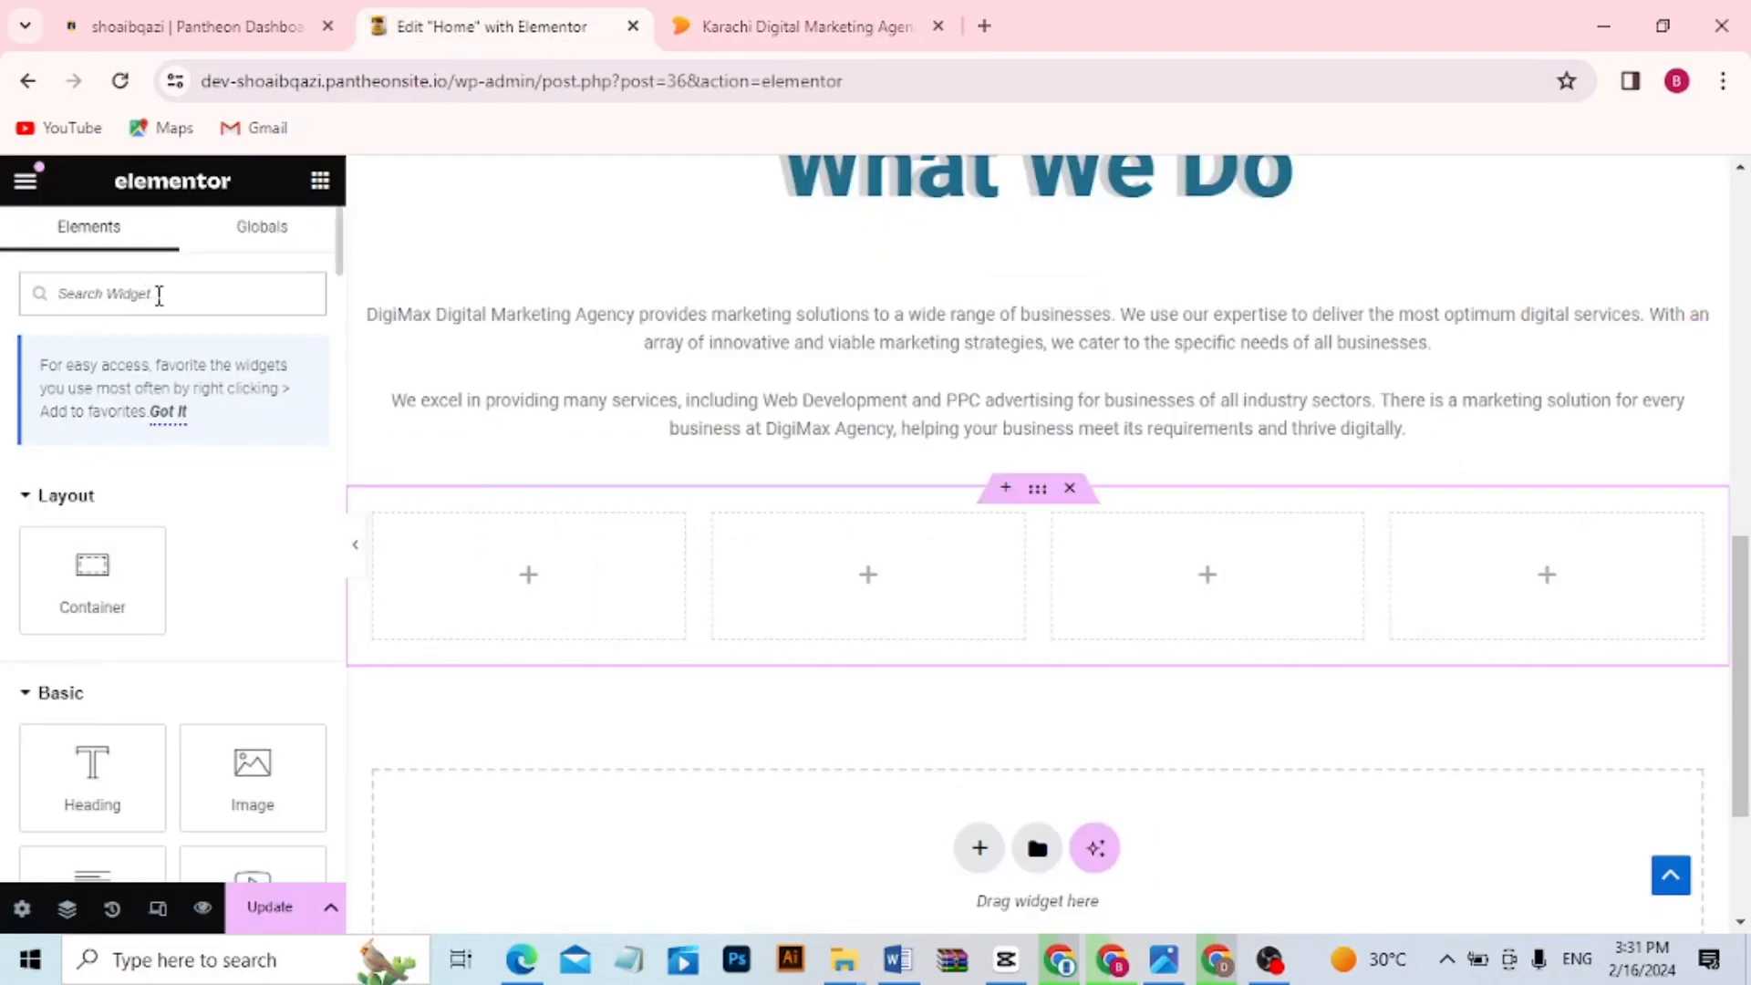
pyautogui.write('counter')
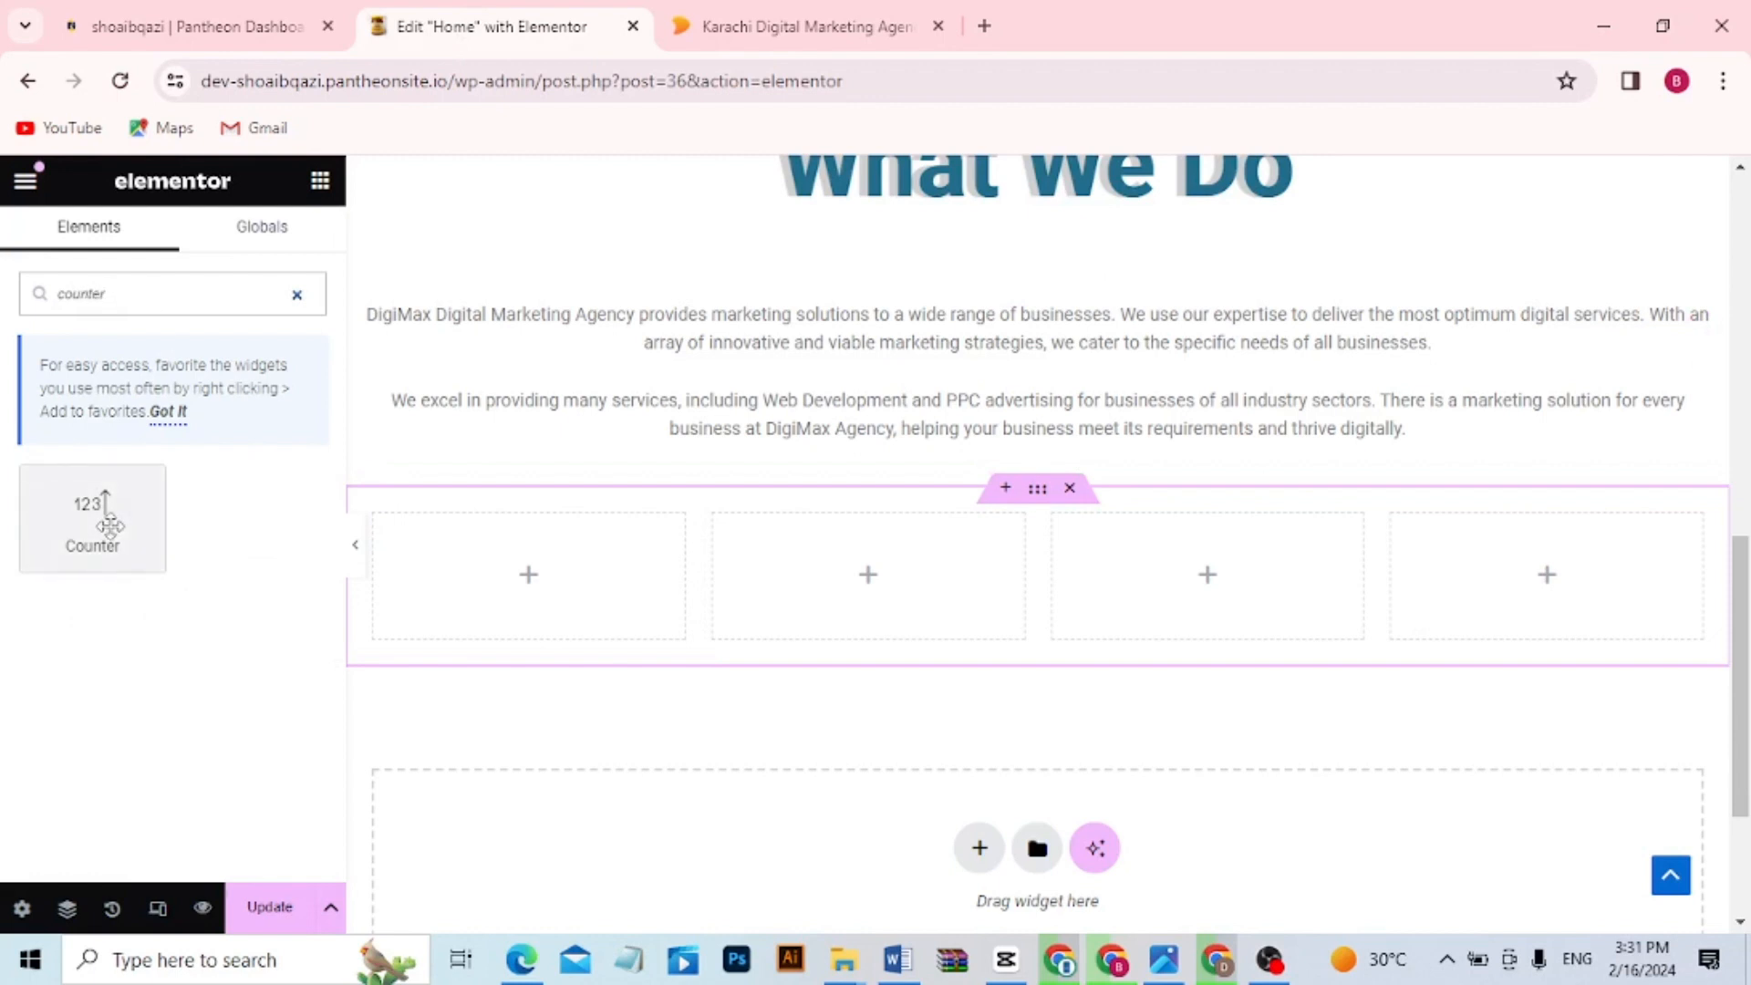
pyautogui.moveTo(107, 520); pyautogui.dragTo(540, 607)
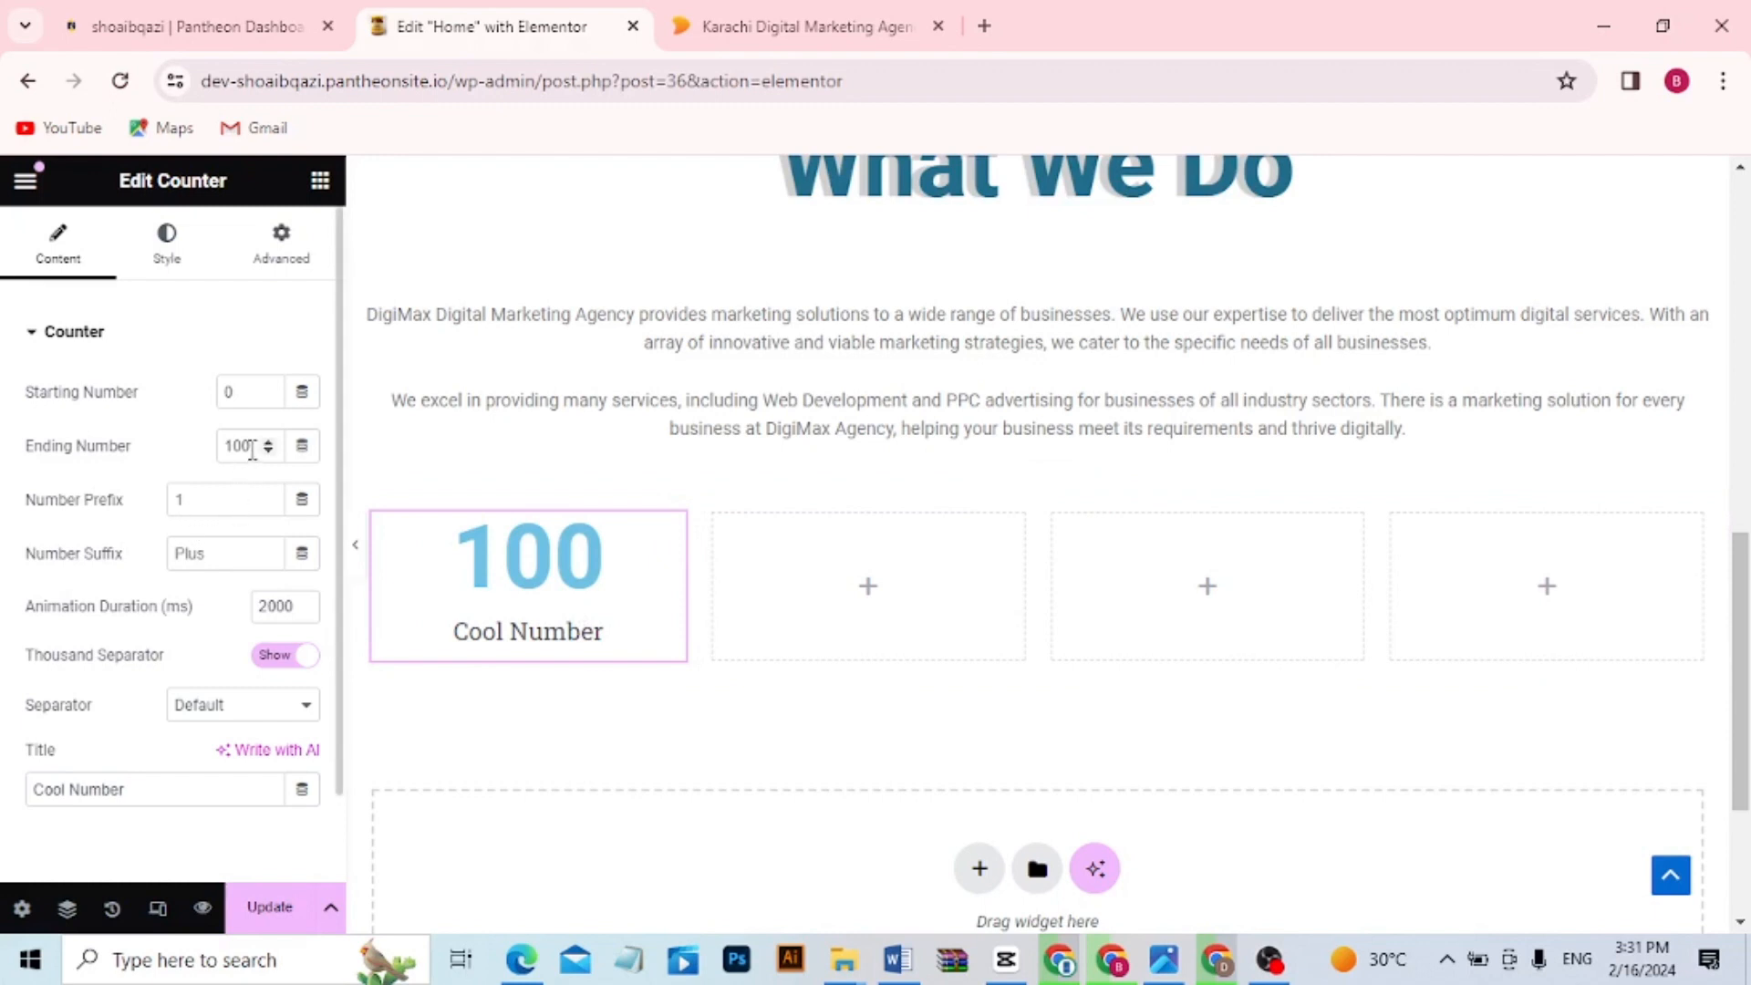
# Set the counter's ending number to 15 and its number suffix to "K+"
pyautogui.moveTo(252, 447); pyautogui.dragTo(222, 446)
pyautogui.write('15')
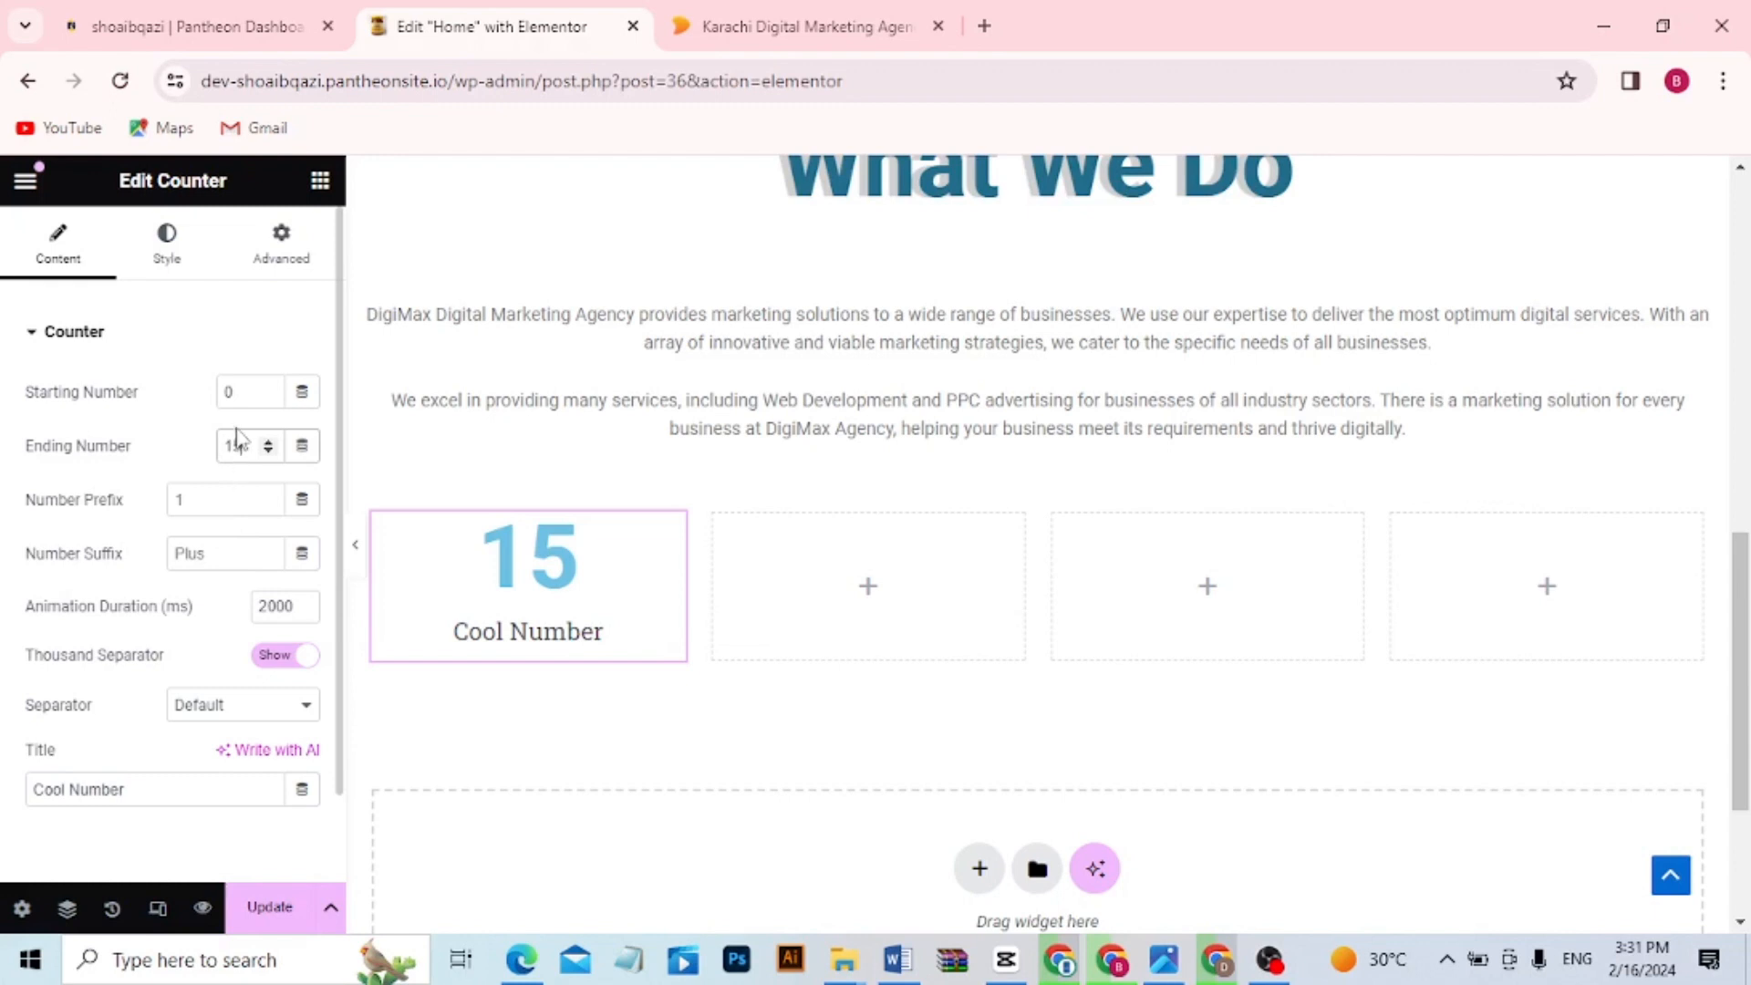
pyautogui.click(181, 558)
pyautogui.write('+')
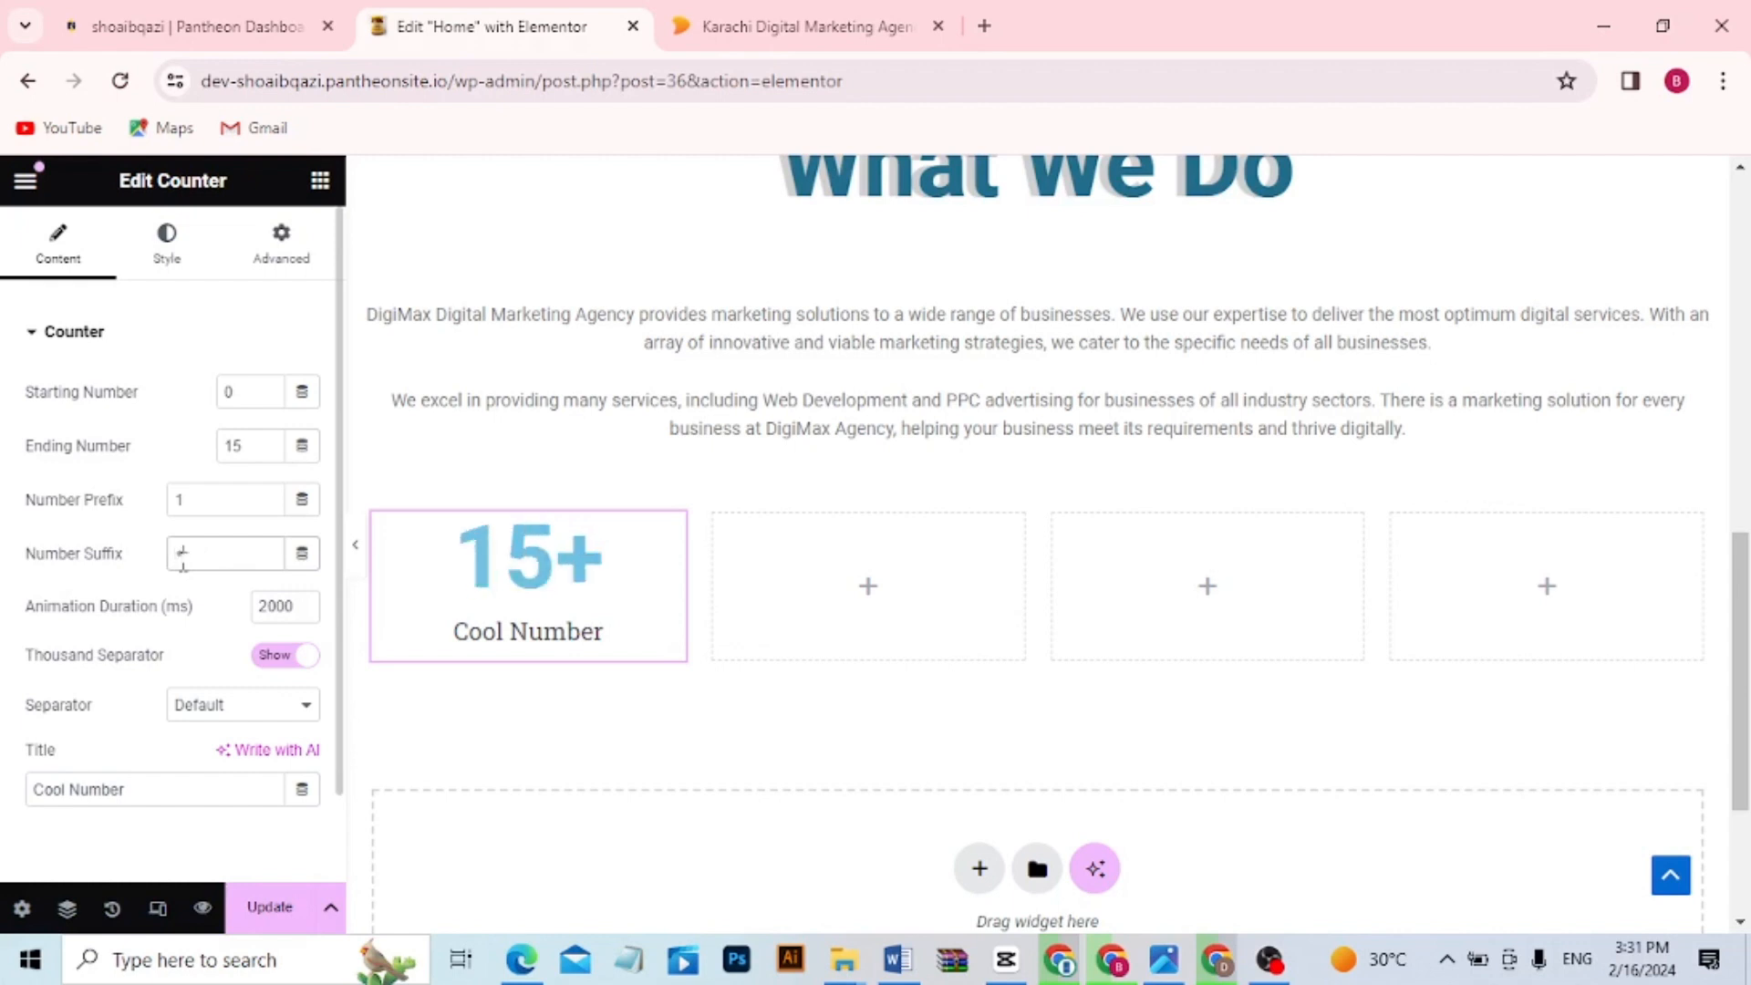
pyautogui.write('K')
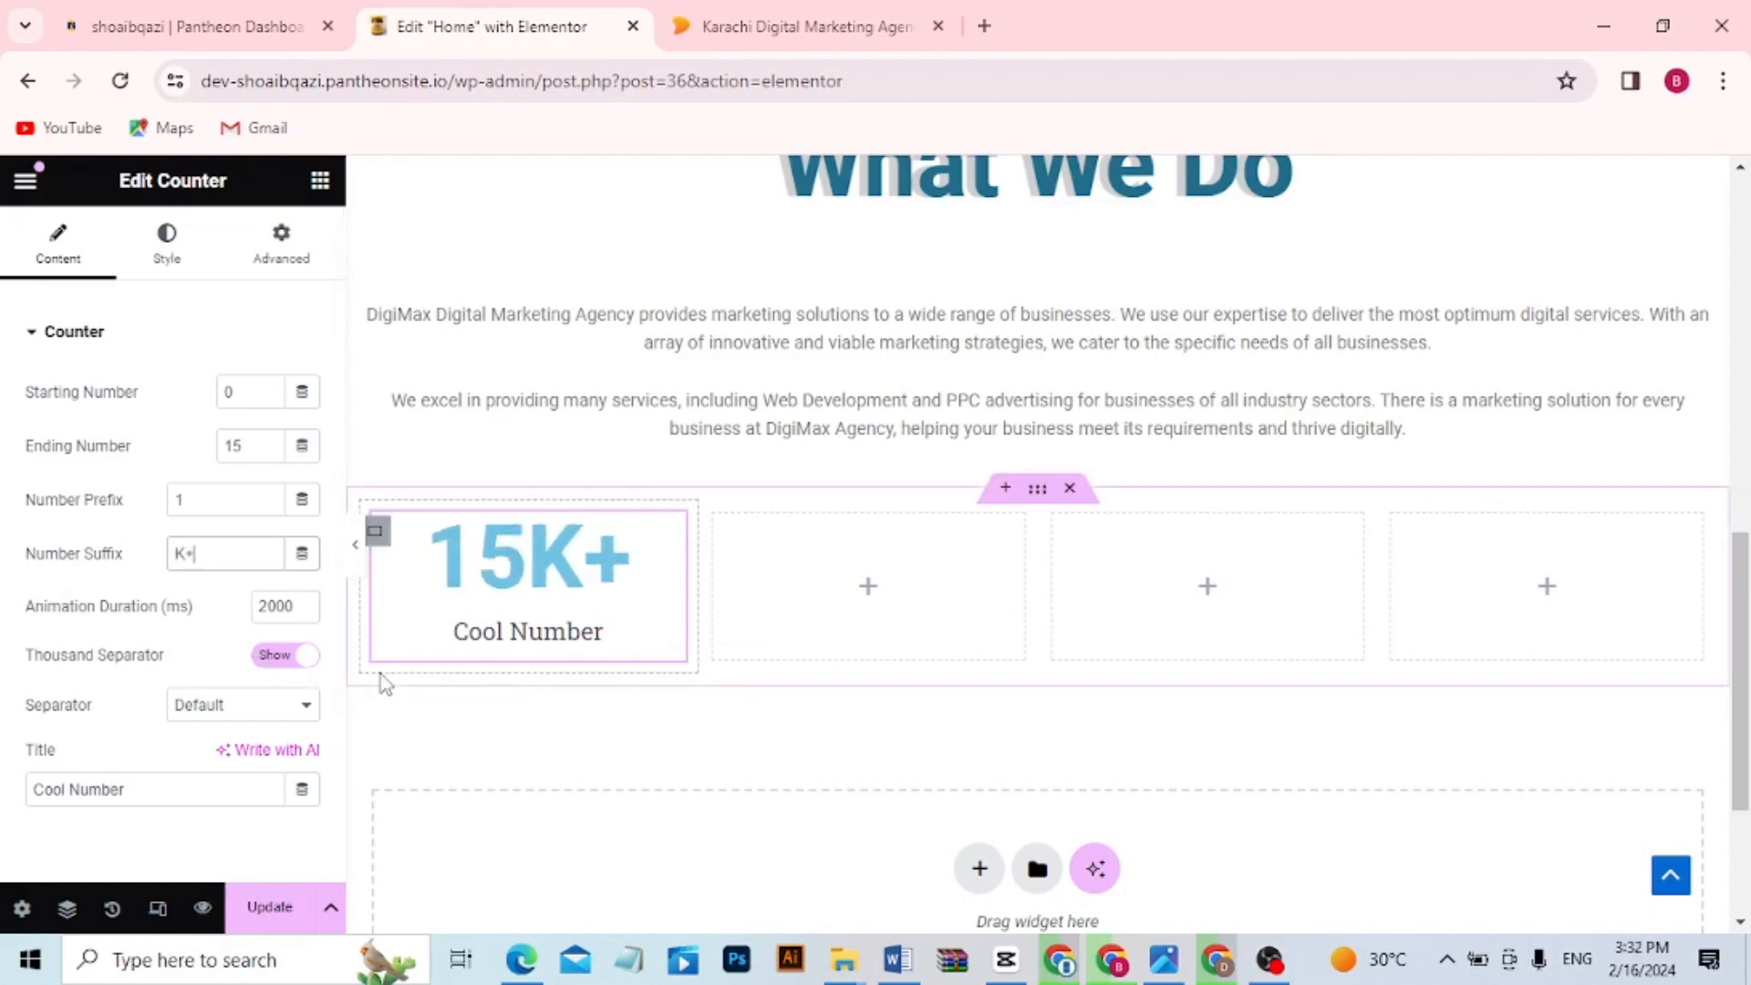
# Try to retitle the first counter "Happy Customer" directly on the page
pyautogui.click(540, 633)
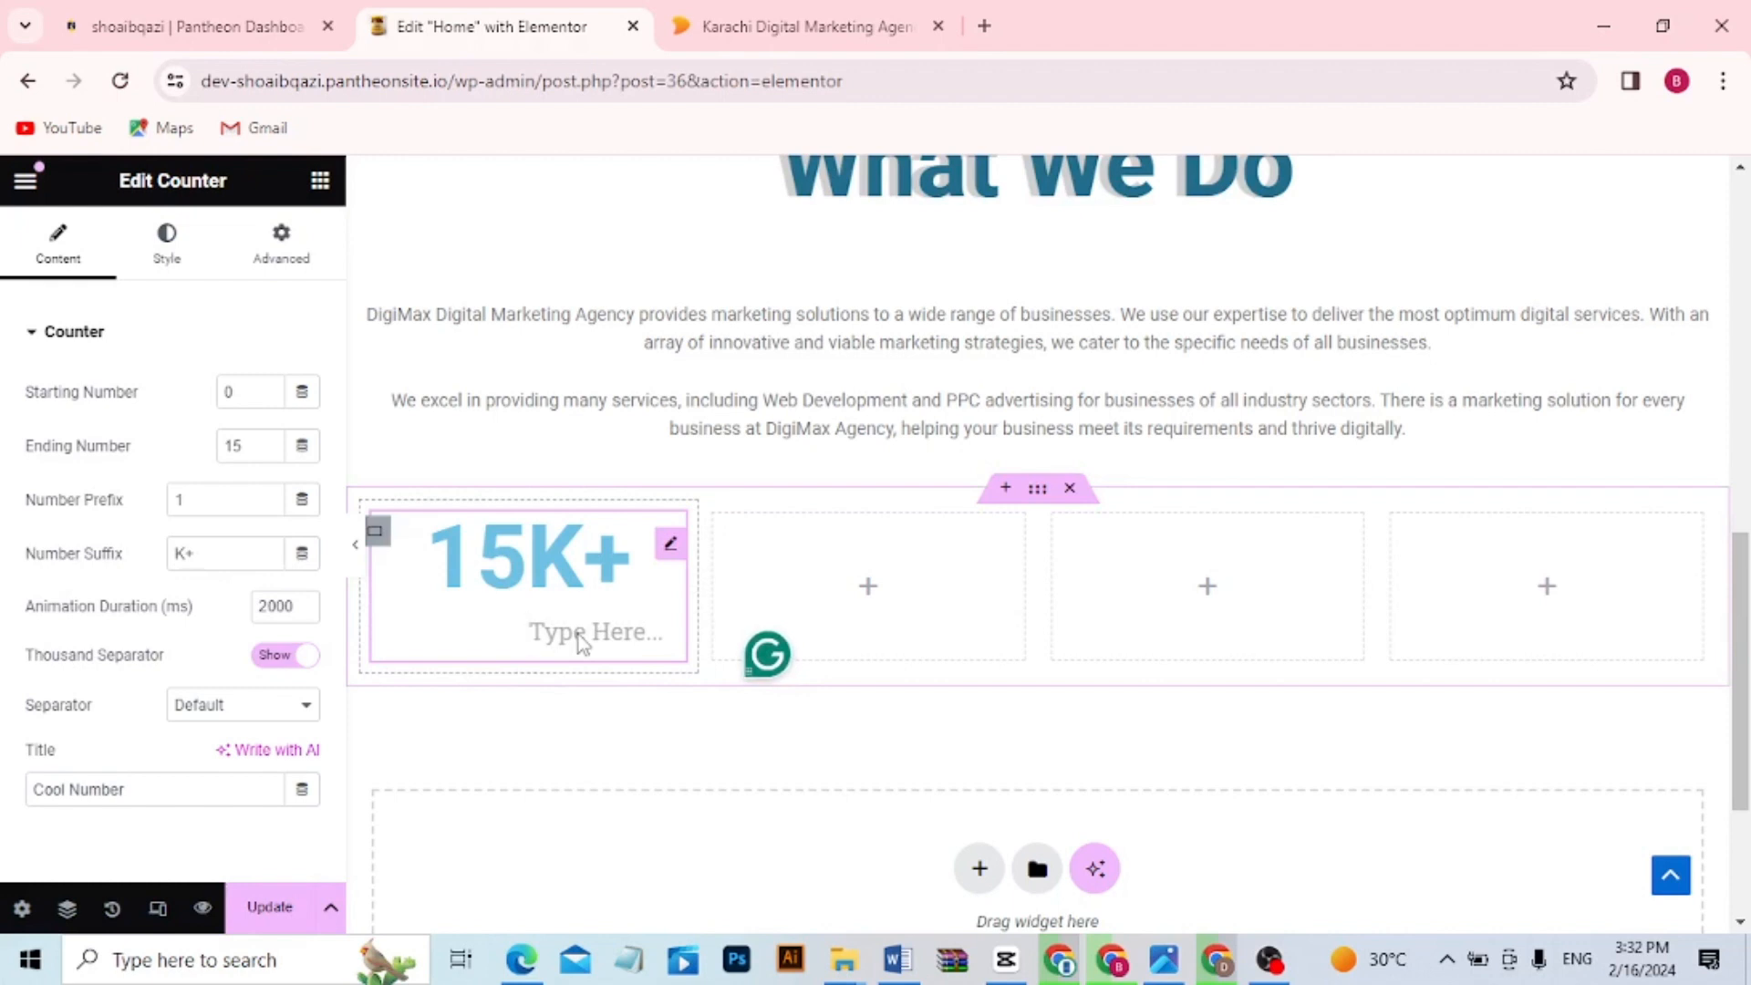
pyautogui.write('Hap')
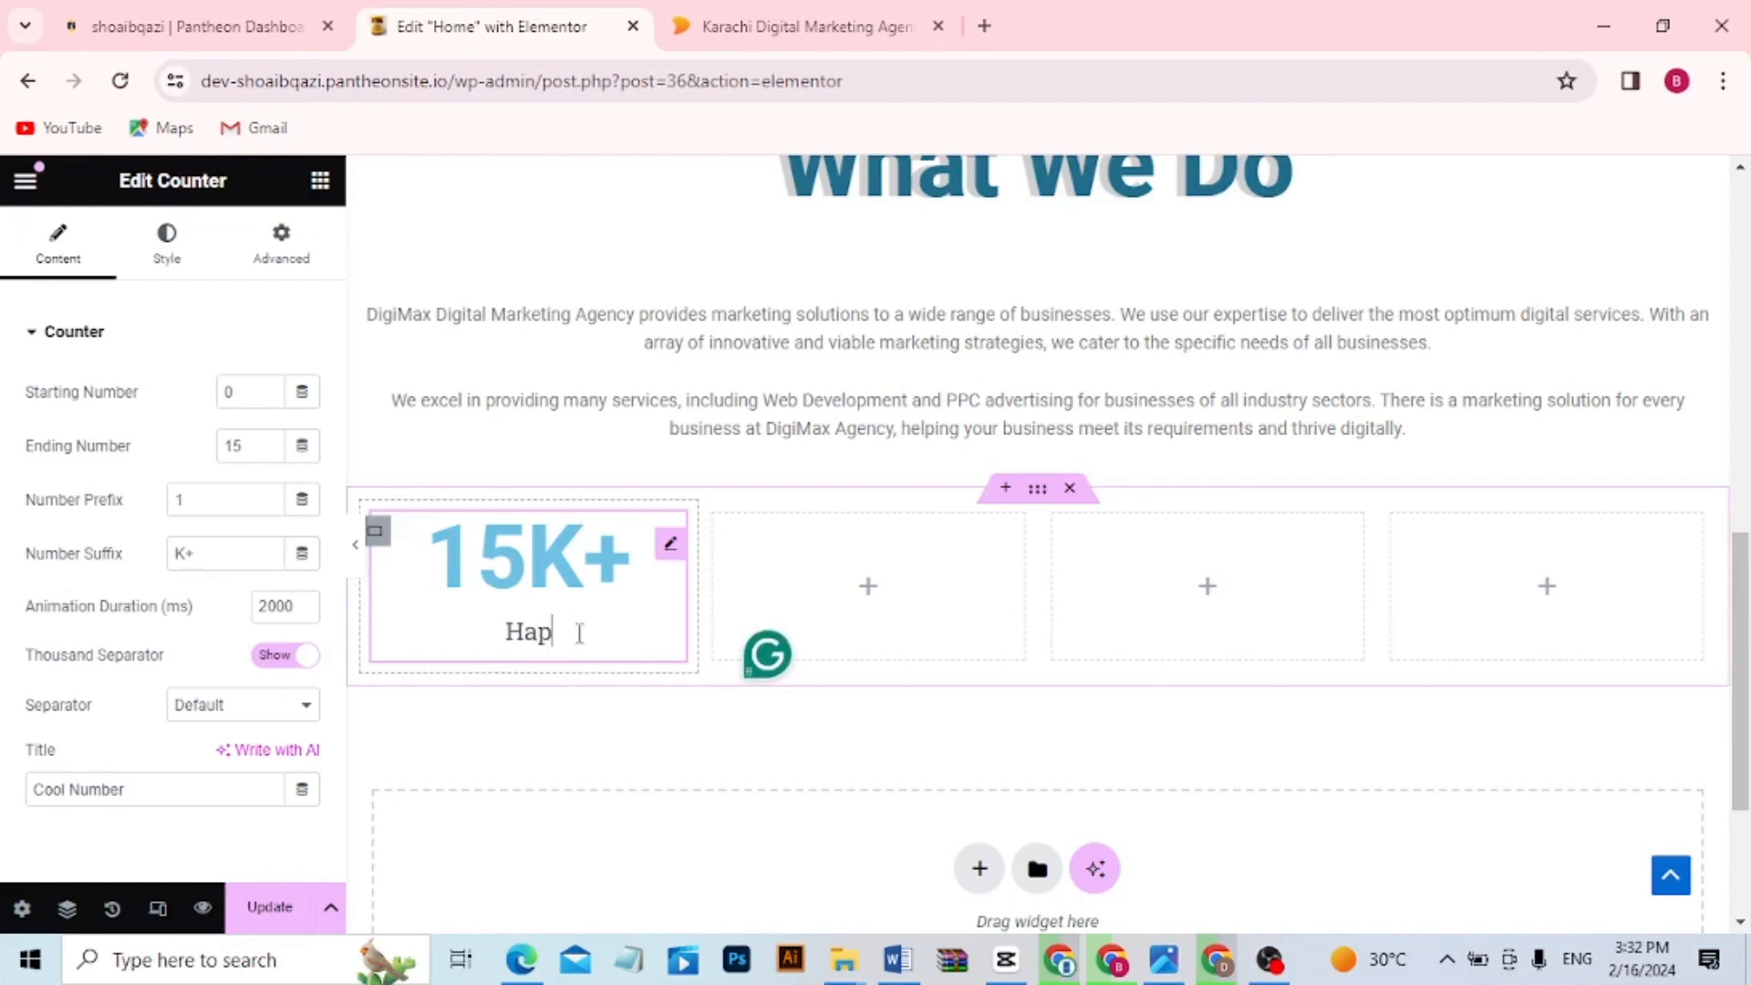
pyautogui.write('py Customer')
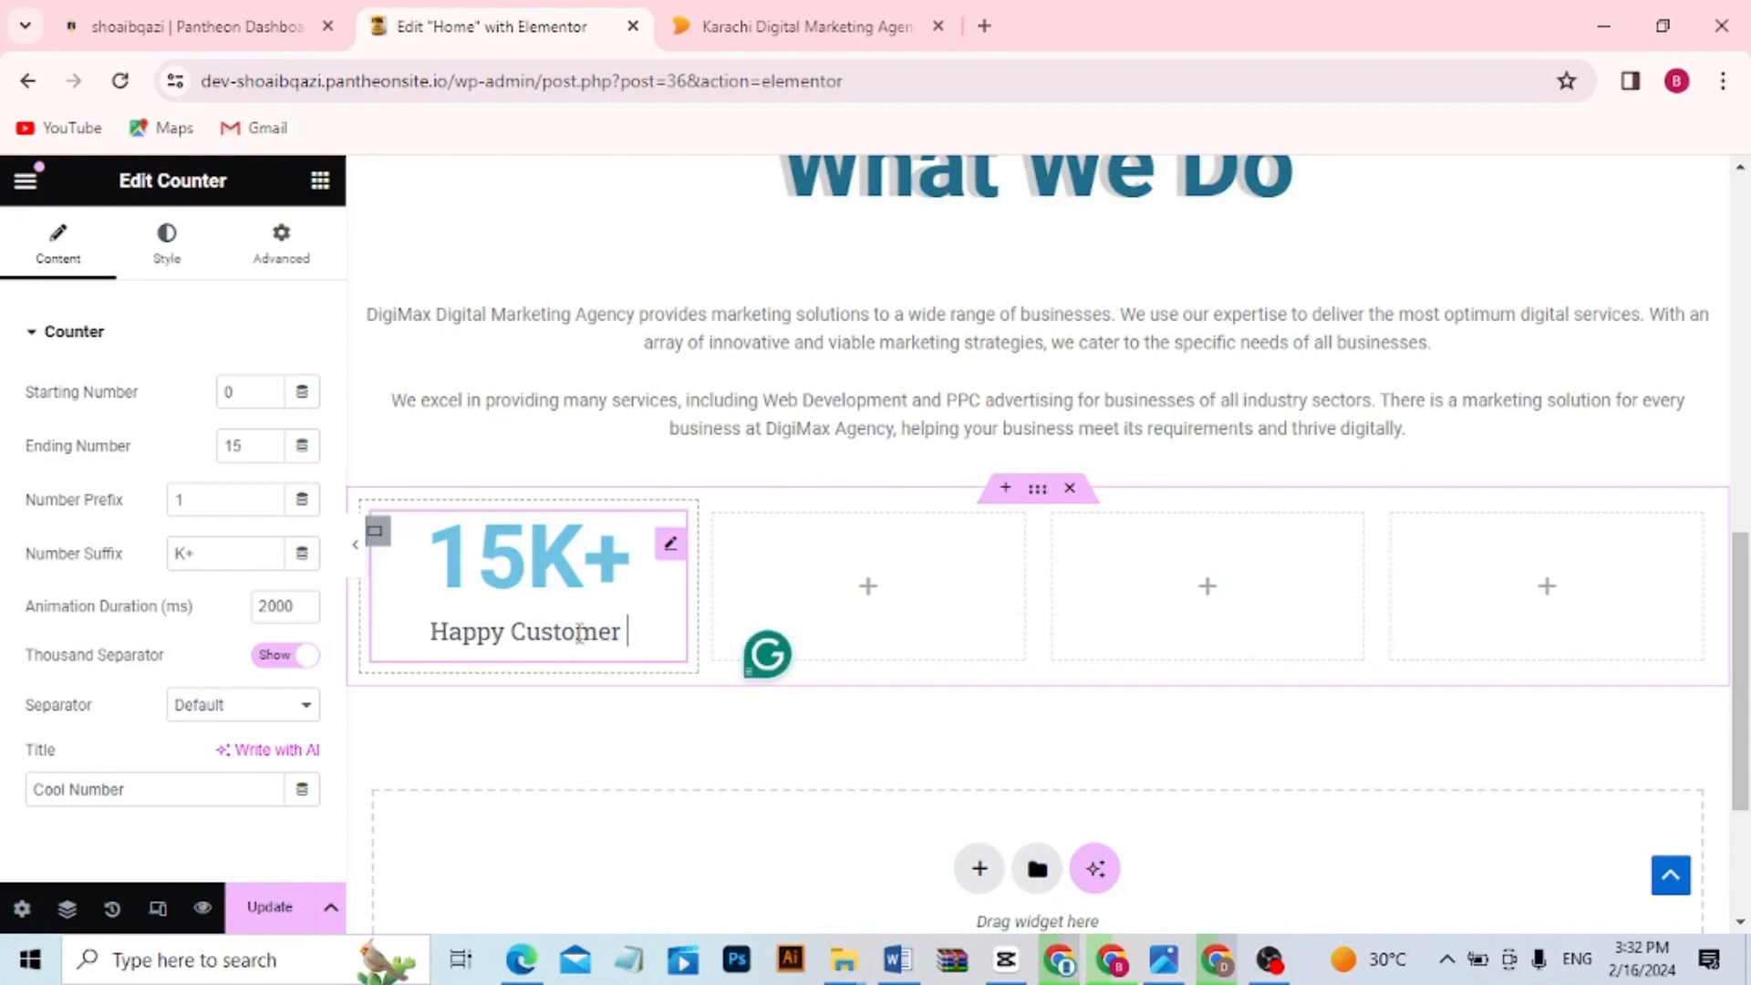
pyautogui.click(510, 632)
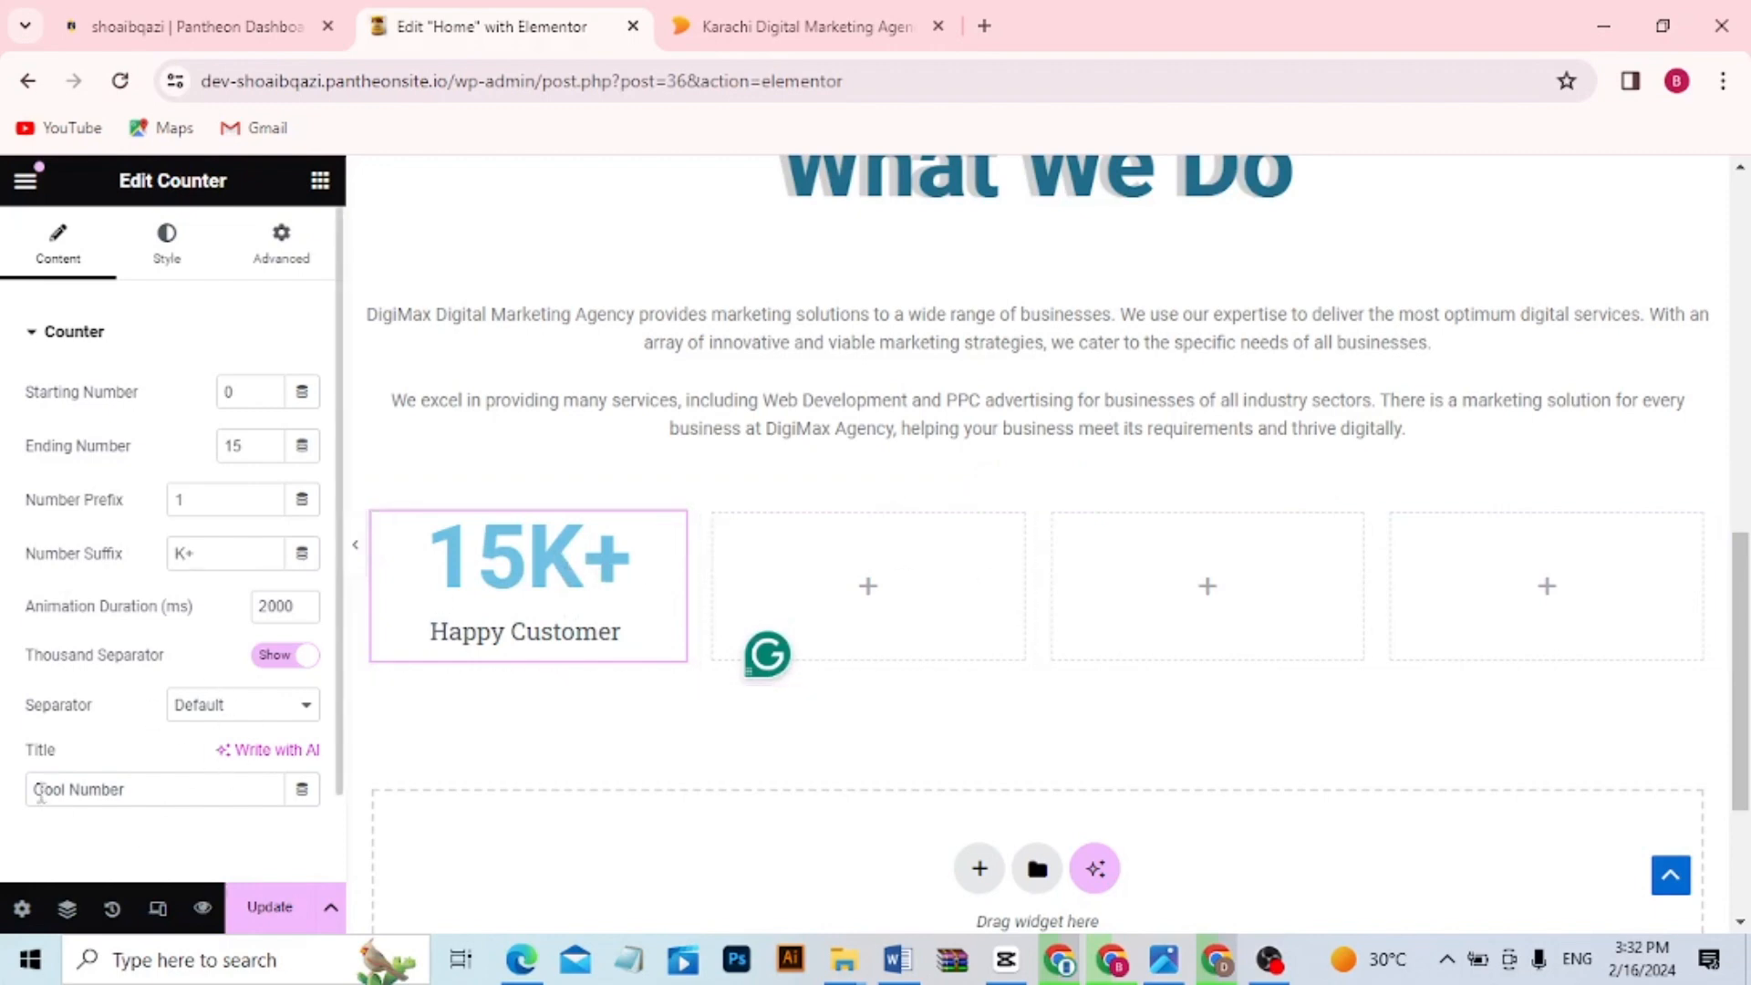
pyautogui.moveTo(337, 766); pyautogui.dragTo(342, 516)
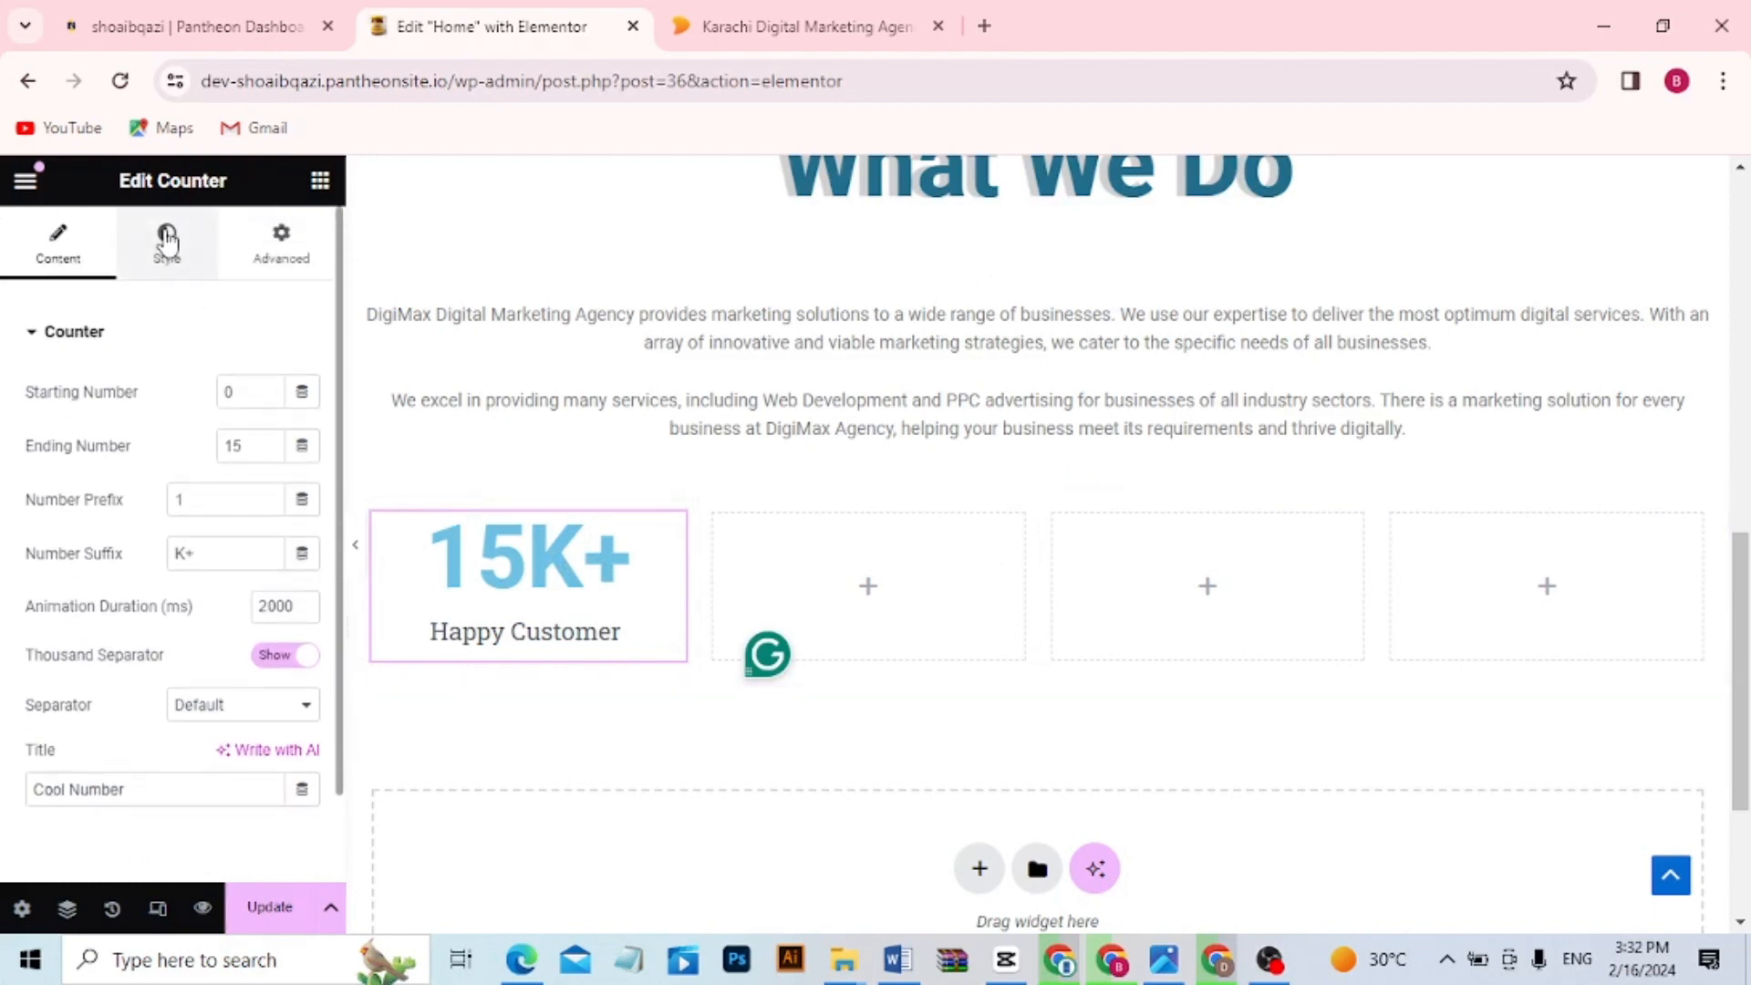
# Set the counter's number text color to the light red #E46E70, and try again to retitle it "Happy Customer" on the page
pyautogui.click(167, 240)
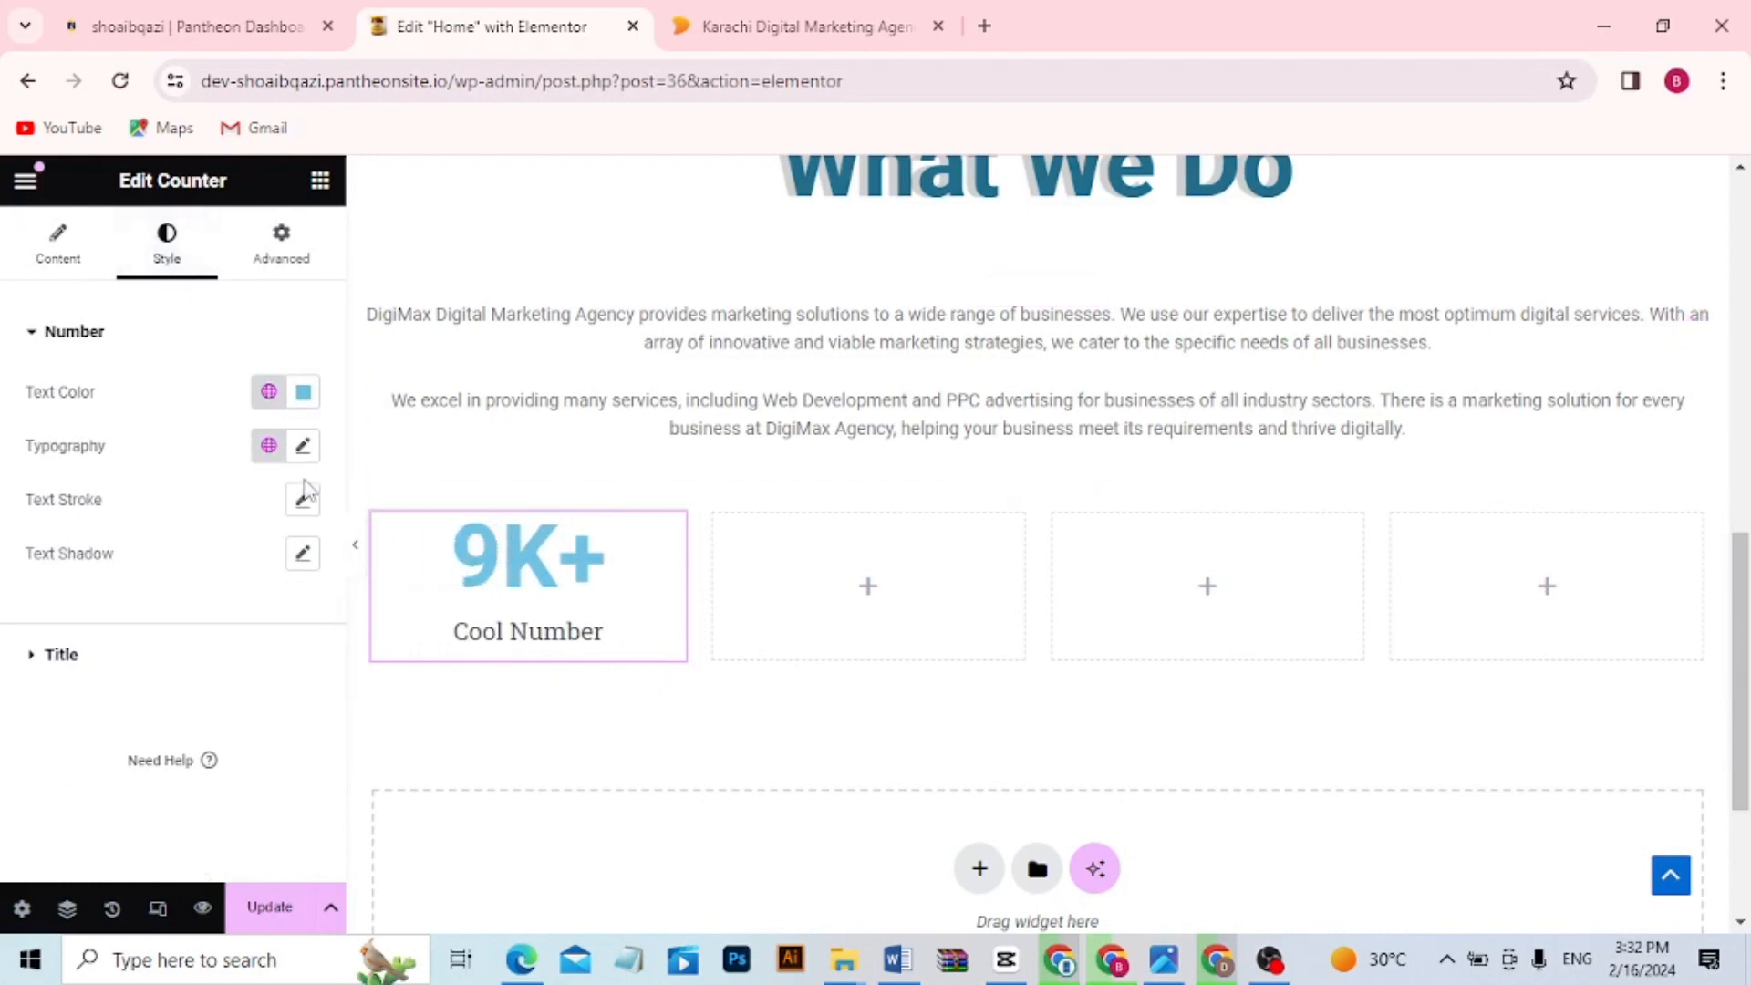
pyautogui.click(304, 392)
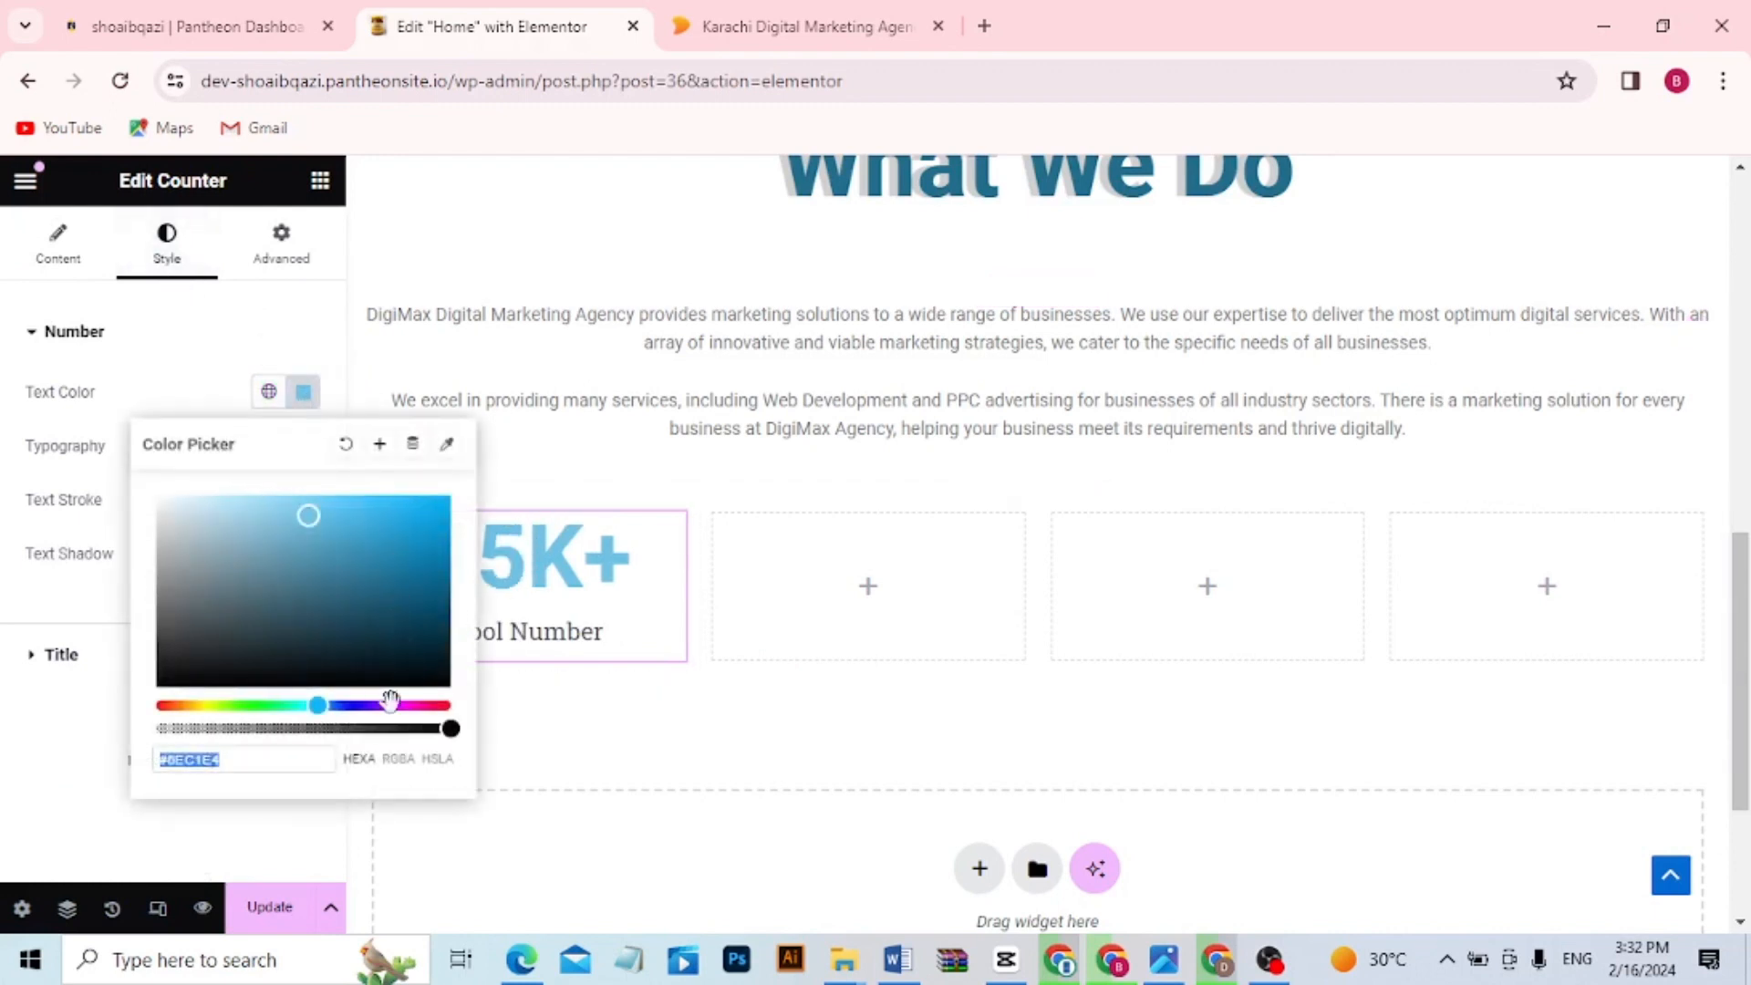
pyautogui.moveTo(318, 707); pyautogui.dragTo(450, 722)
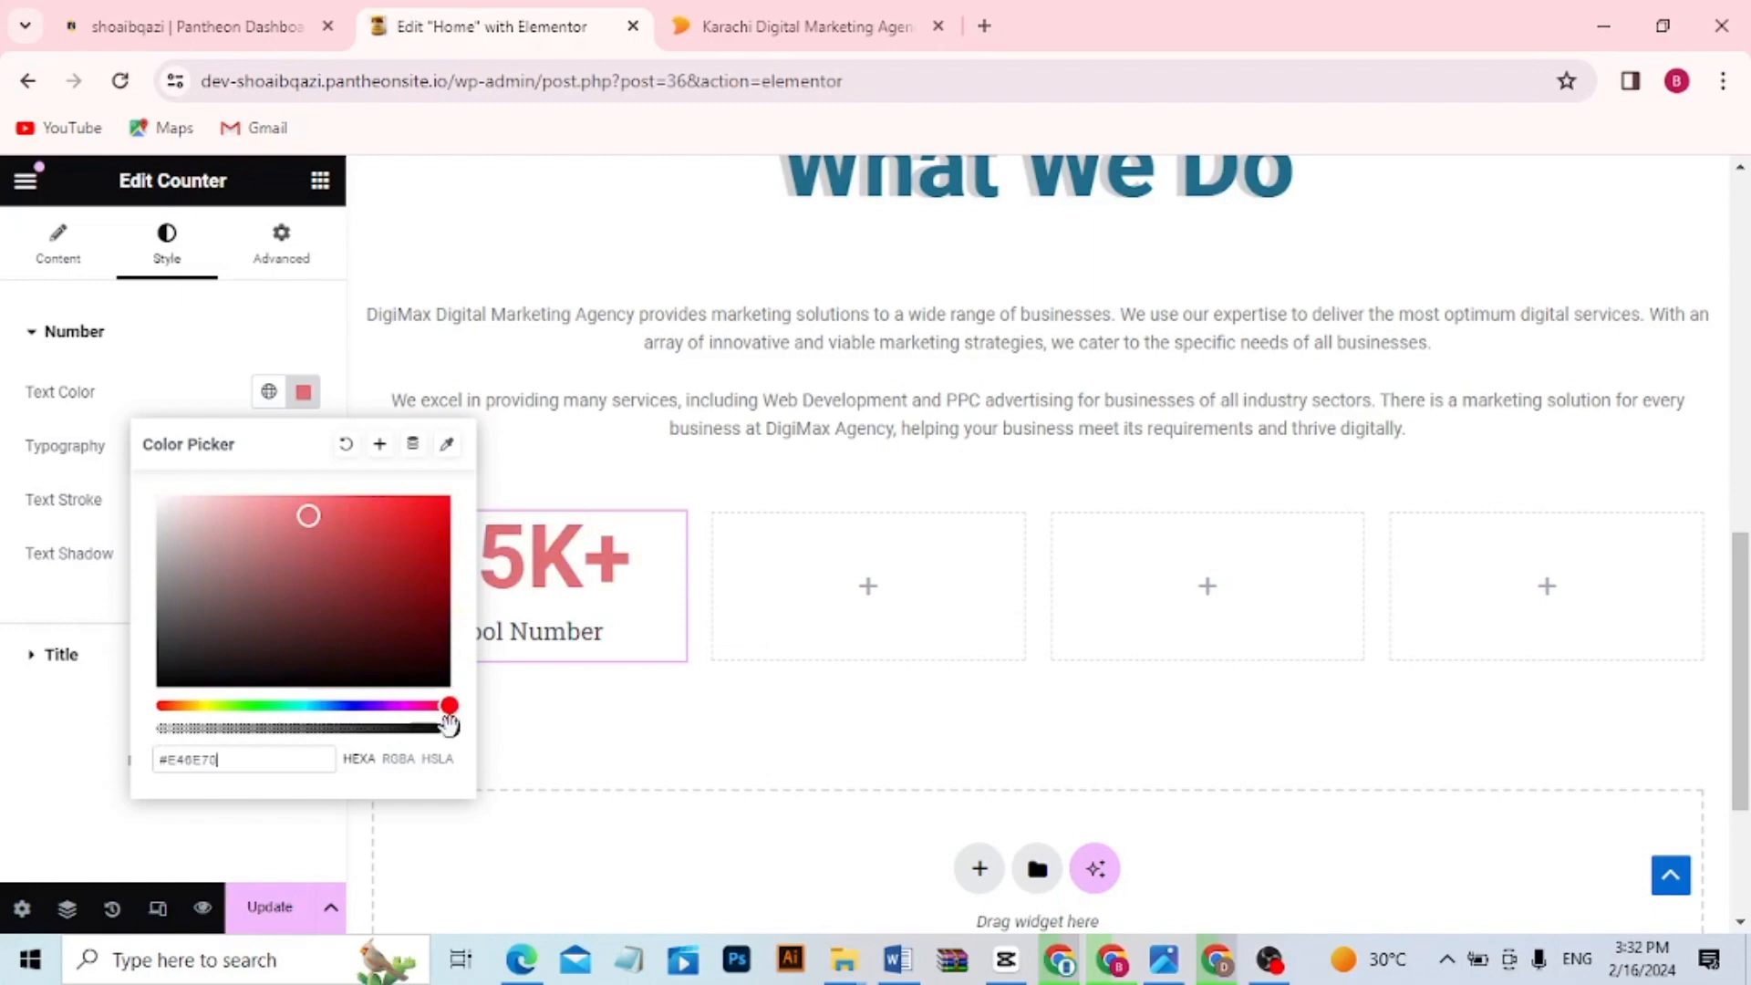
pyautogui.click(551, 765)
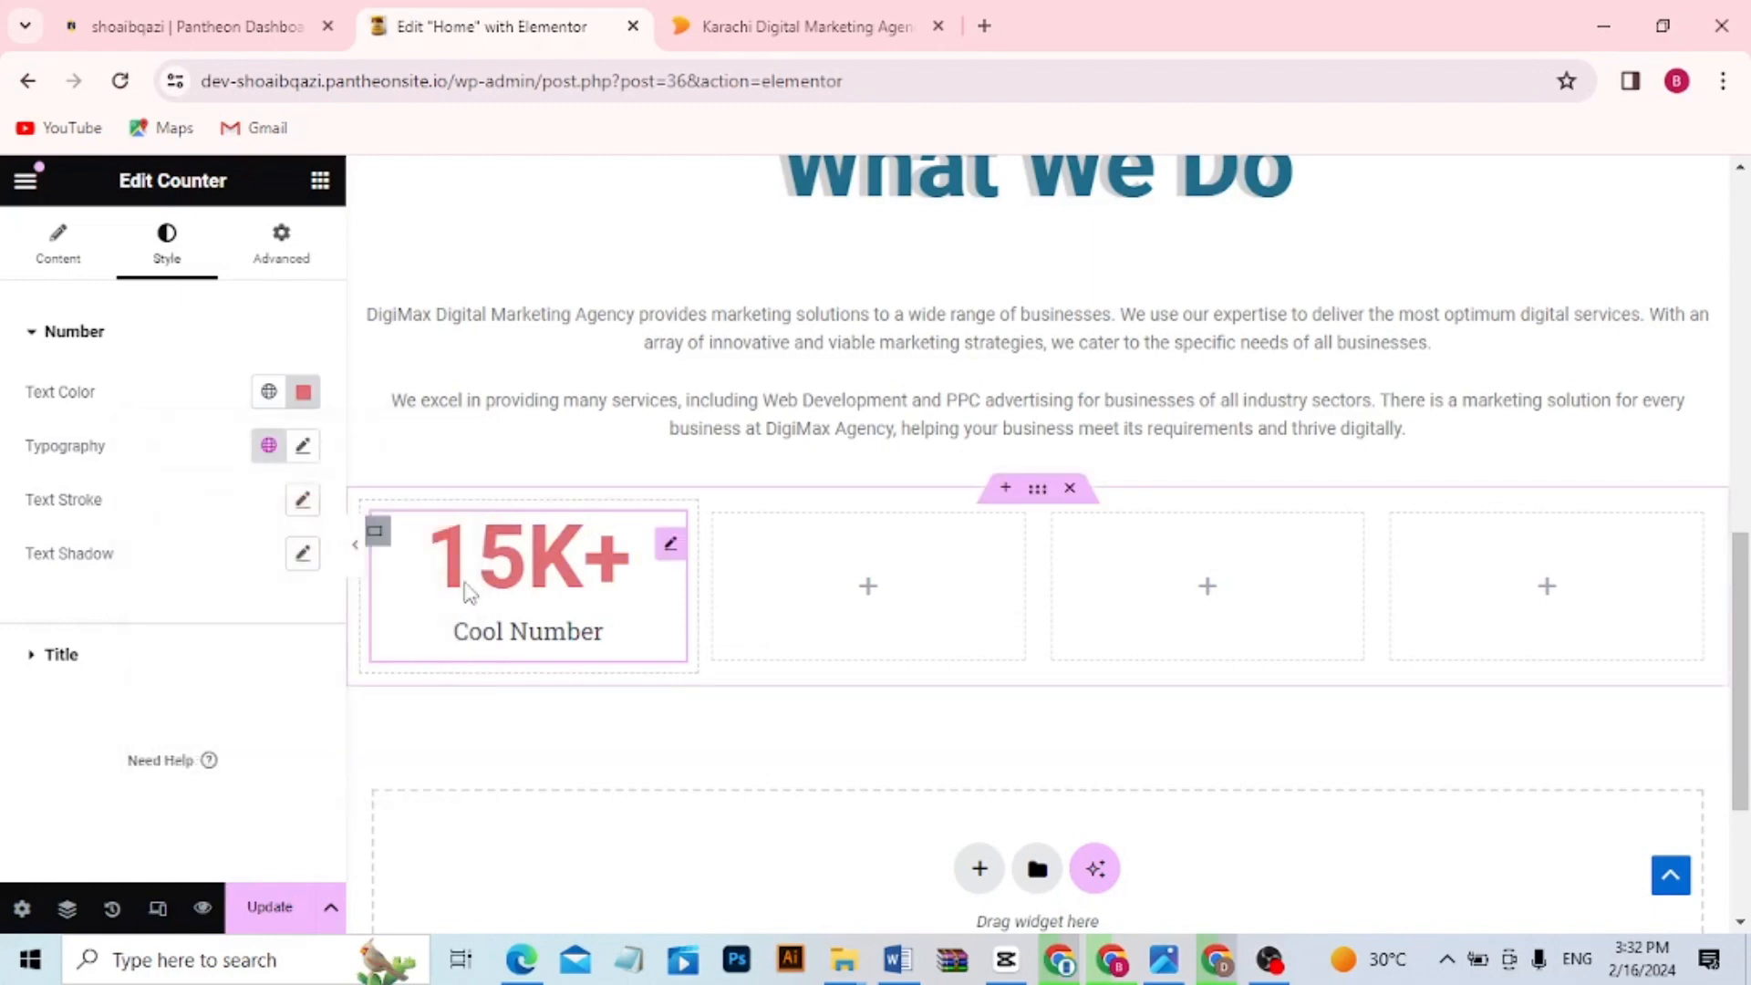
pyautogui.tripleClick(500, 643)
pyautogui.write('Happy Customer')
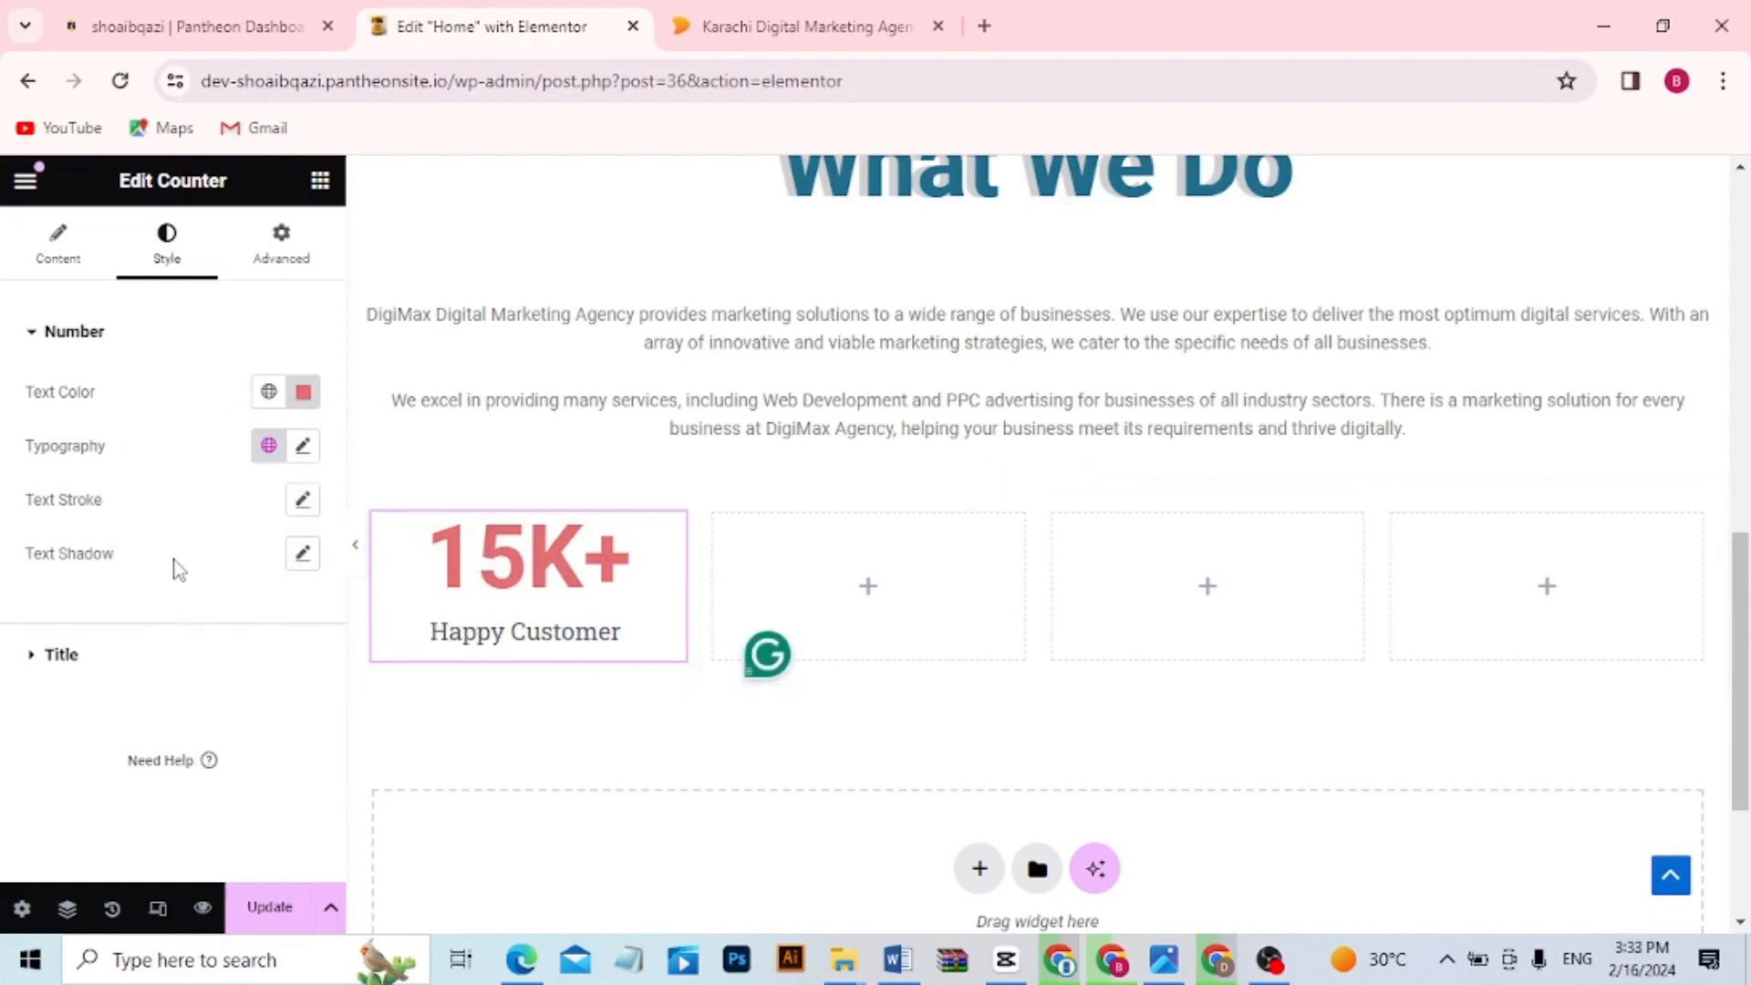
# Set the text stroke color of the counter's number to a near-black shade, and return to its content settings
pyautogui.click(304, 500)
pyautogui.click(305, 448)
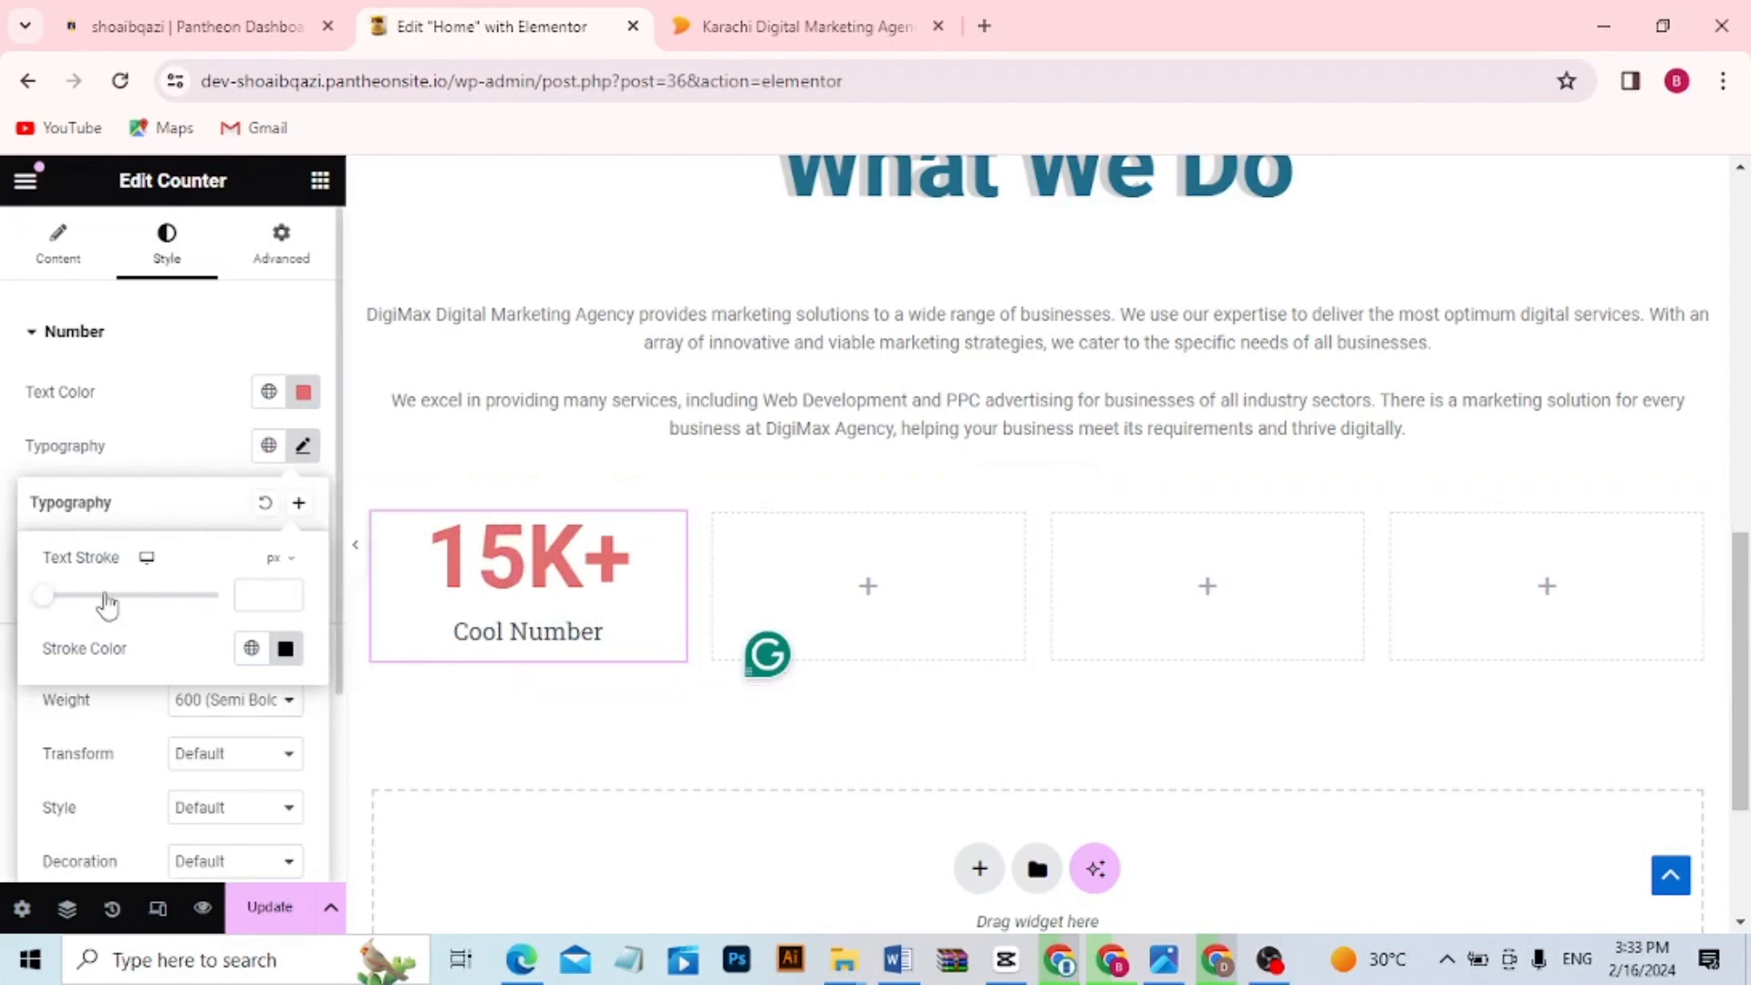
pyautogui.click(286, 649)
pyautogui.click(267, 582)
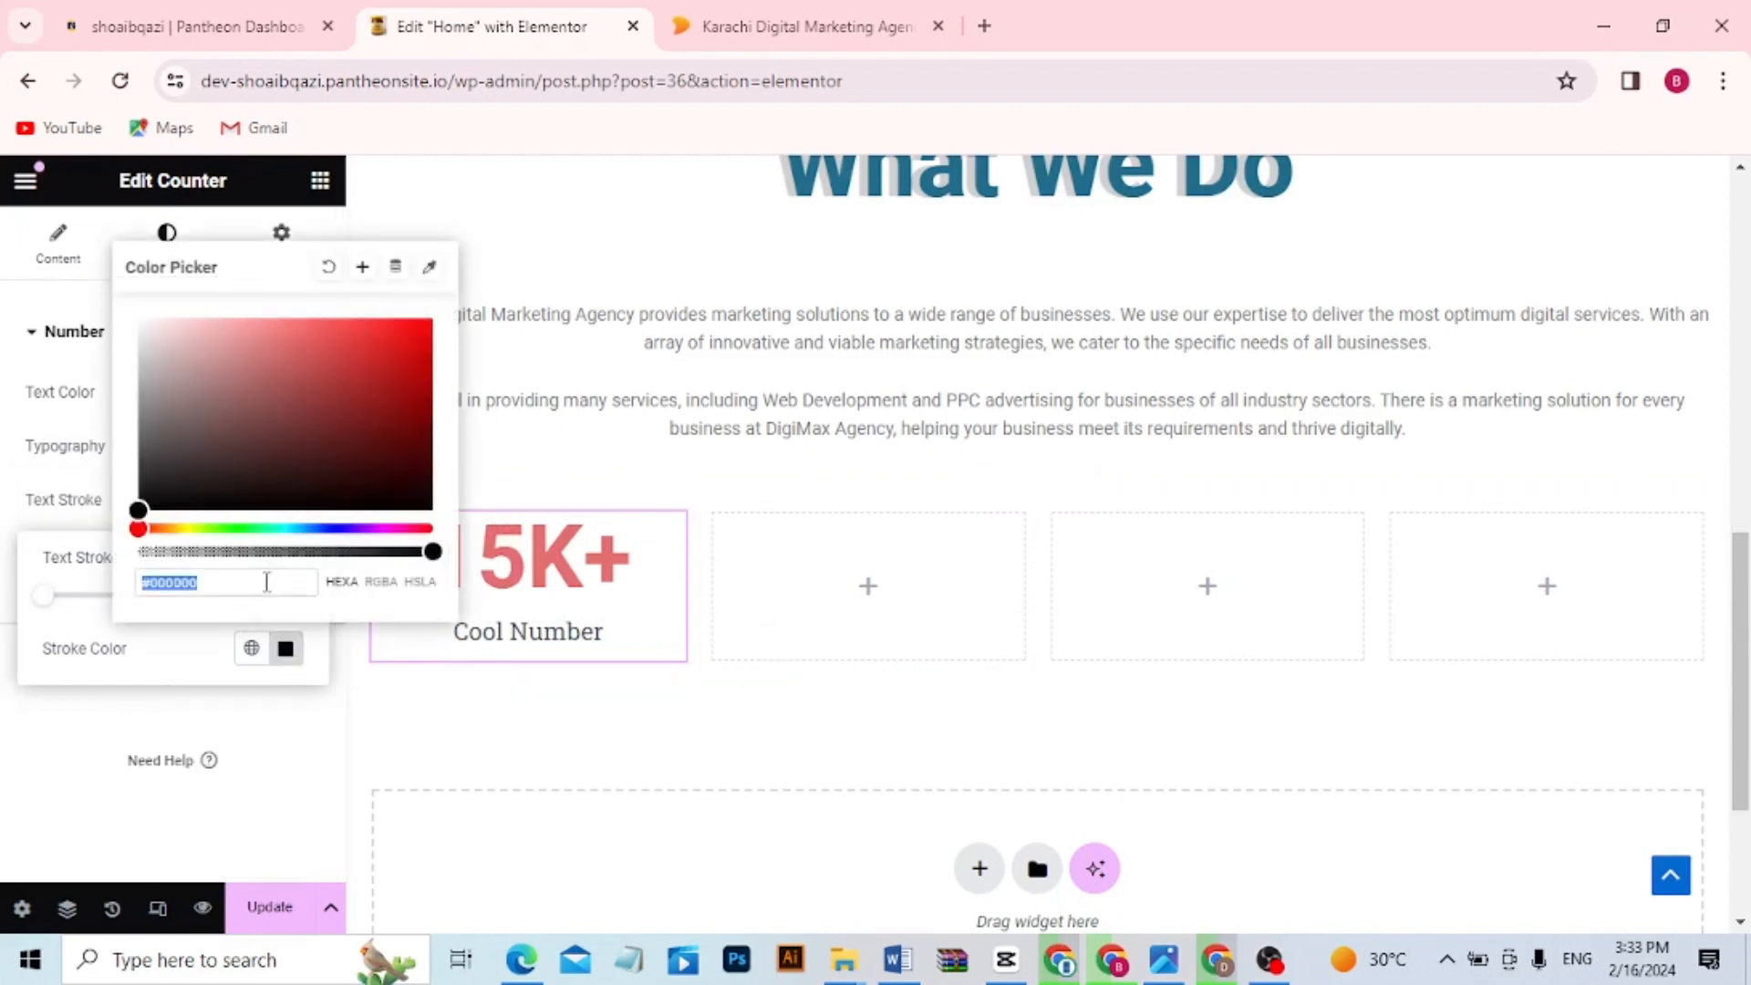
pyautogui.click(176, 490)
pyautogui.click(297, 716)
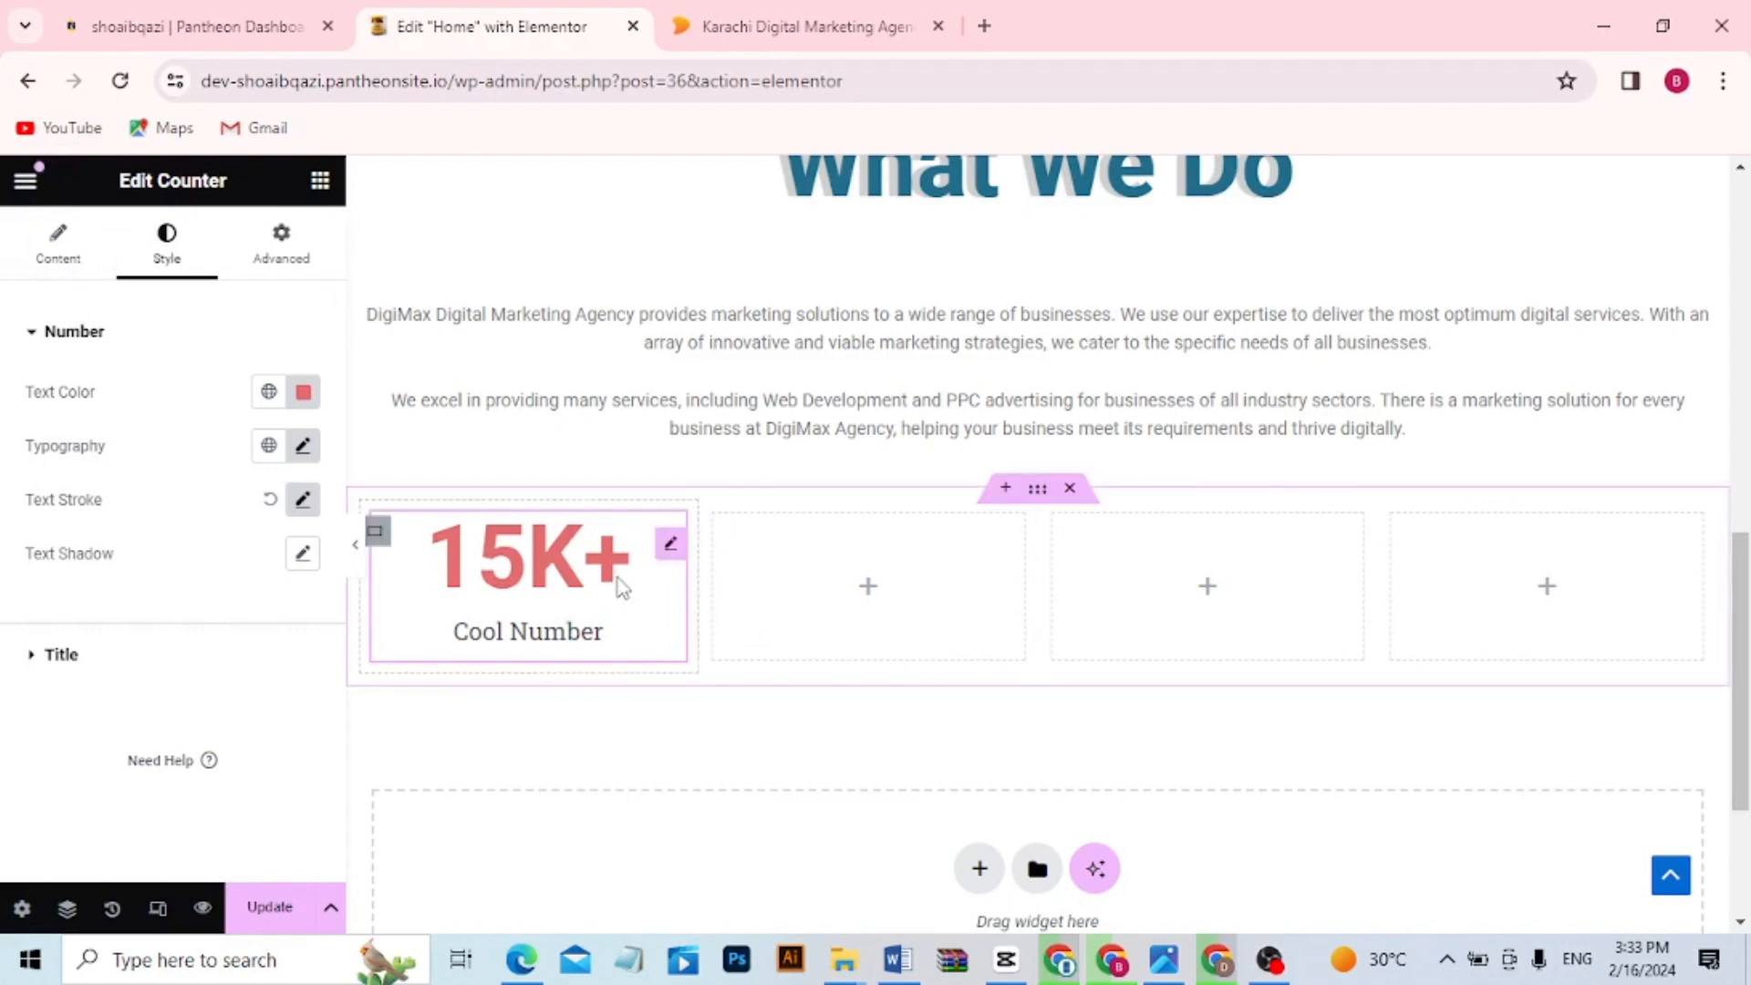
pyautogui.click(62, 242)
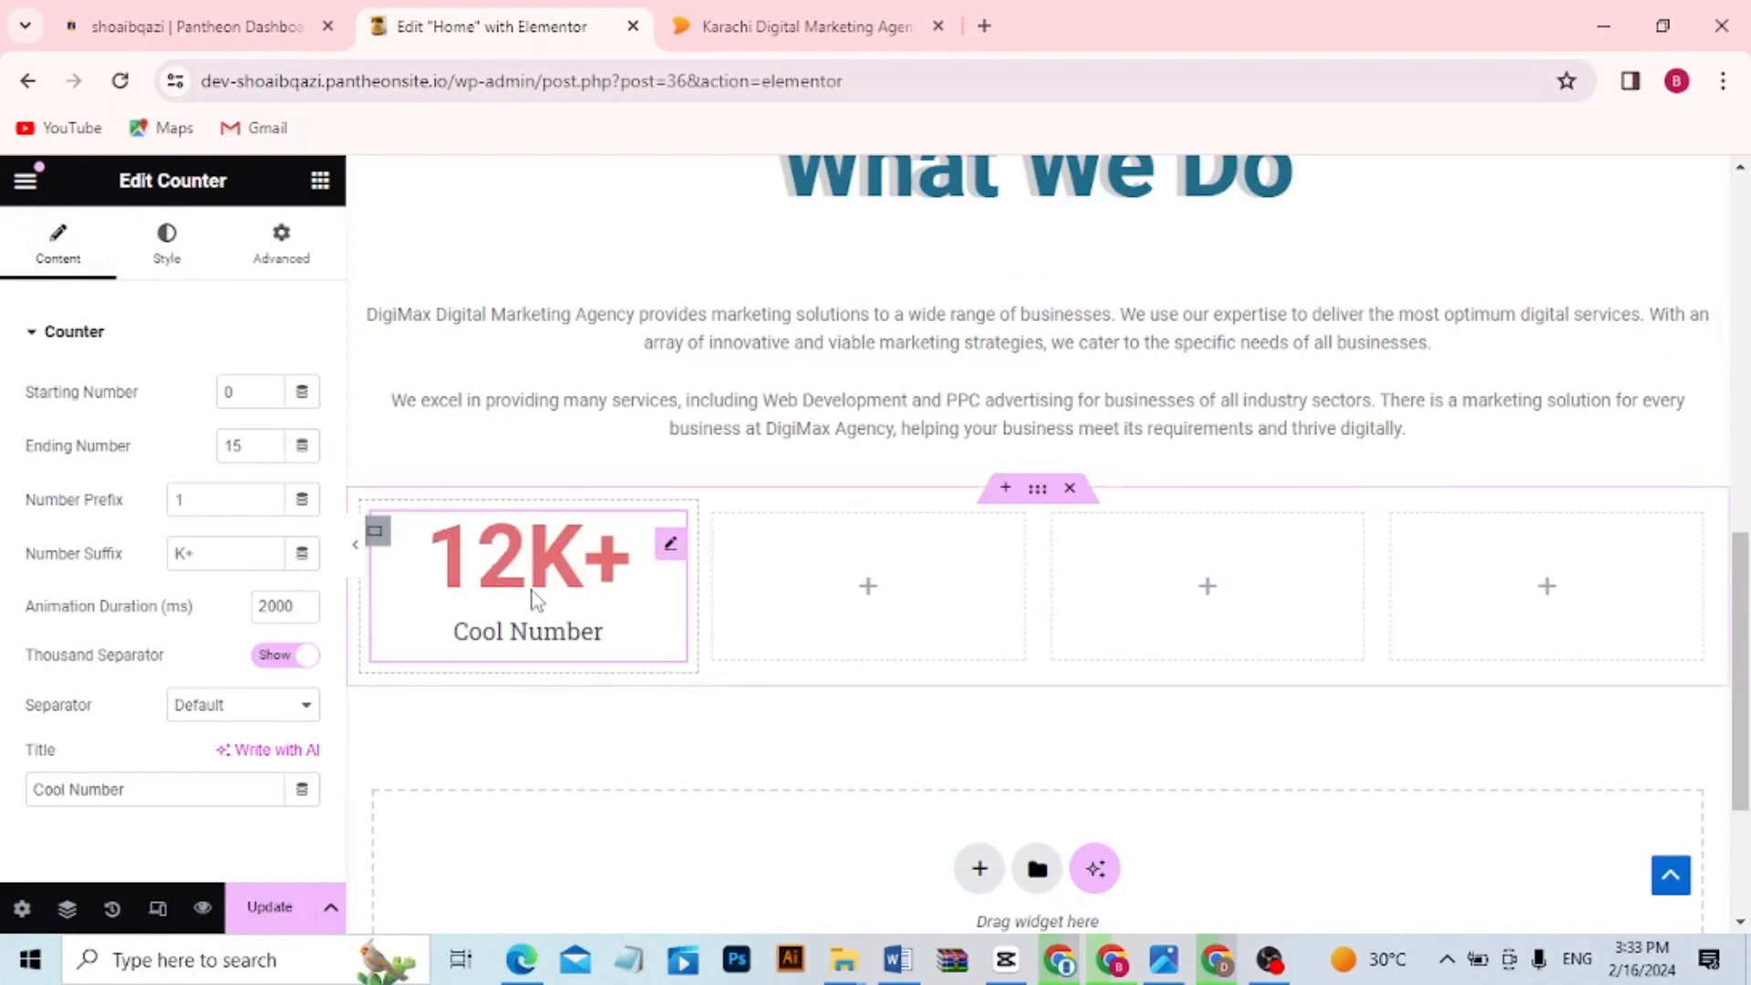
# Duplicate the first column's 15K+ counter and move the copy into the second column
pyautogui.click(867, 593)
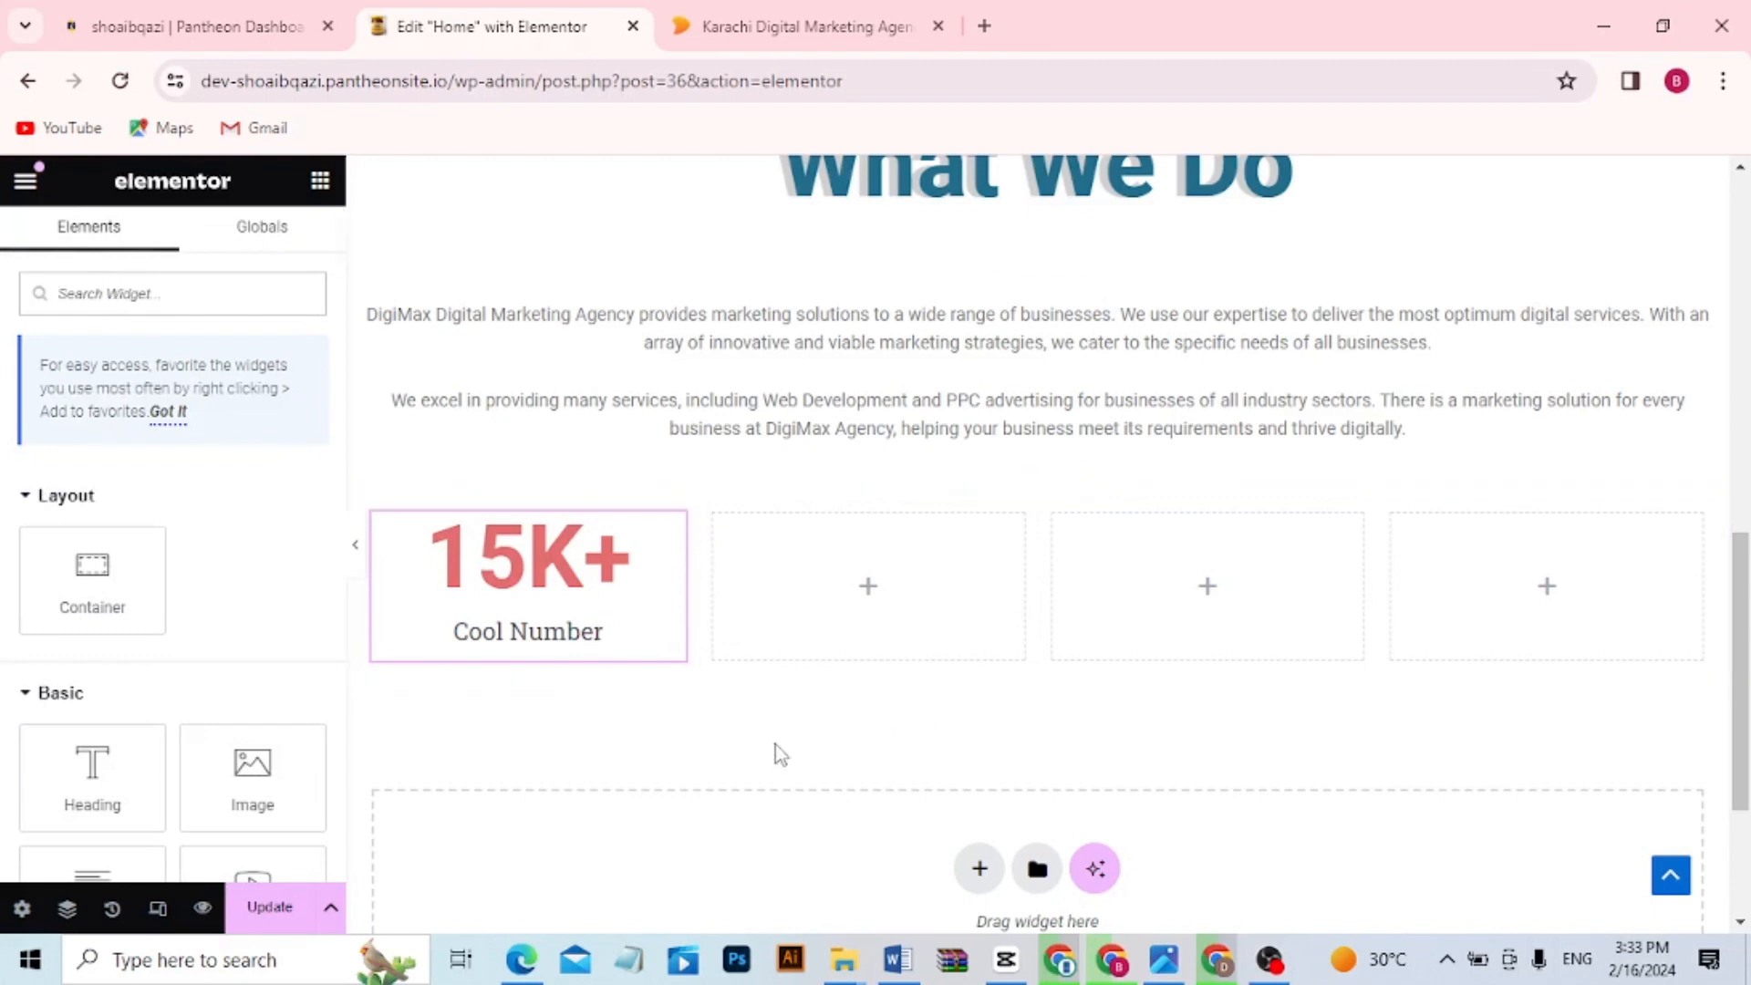
pyautogui.click(547, 583)
pyautogui.rightClick(548, 584)
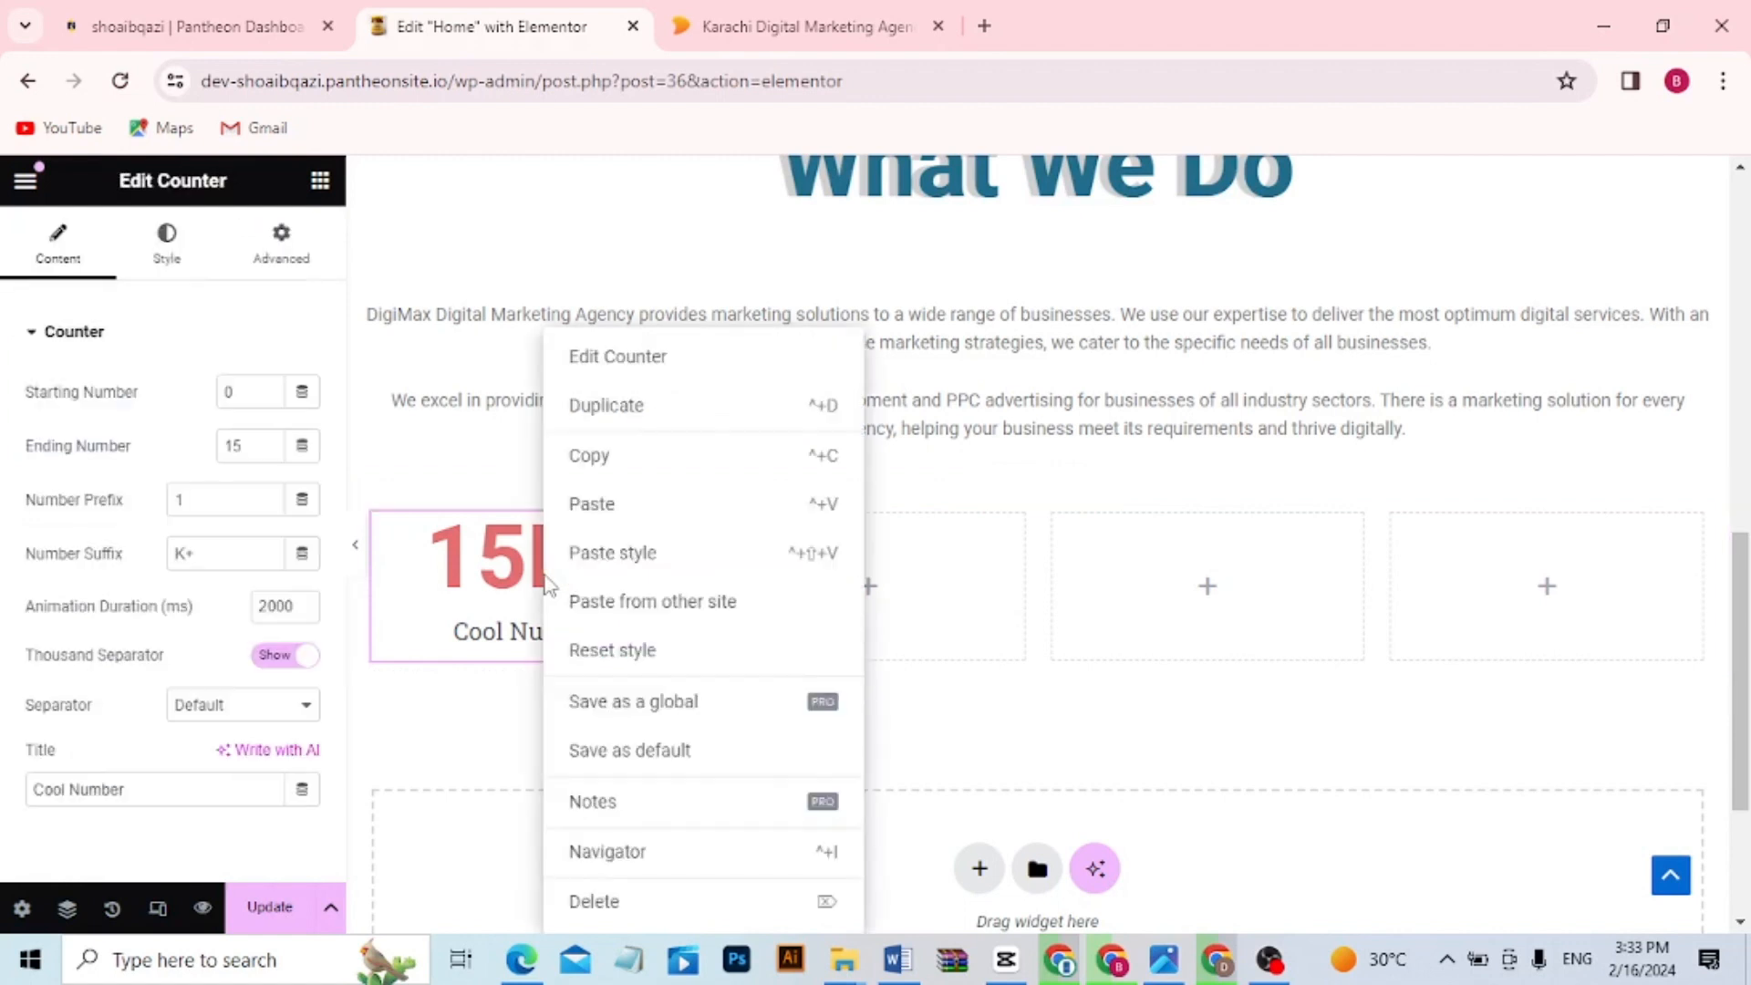
pyautogui.click(607, 420)
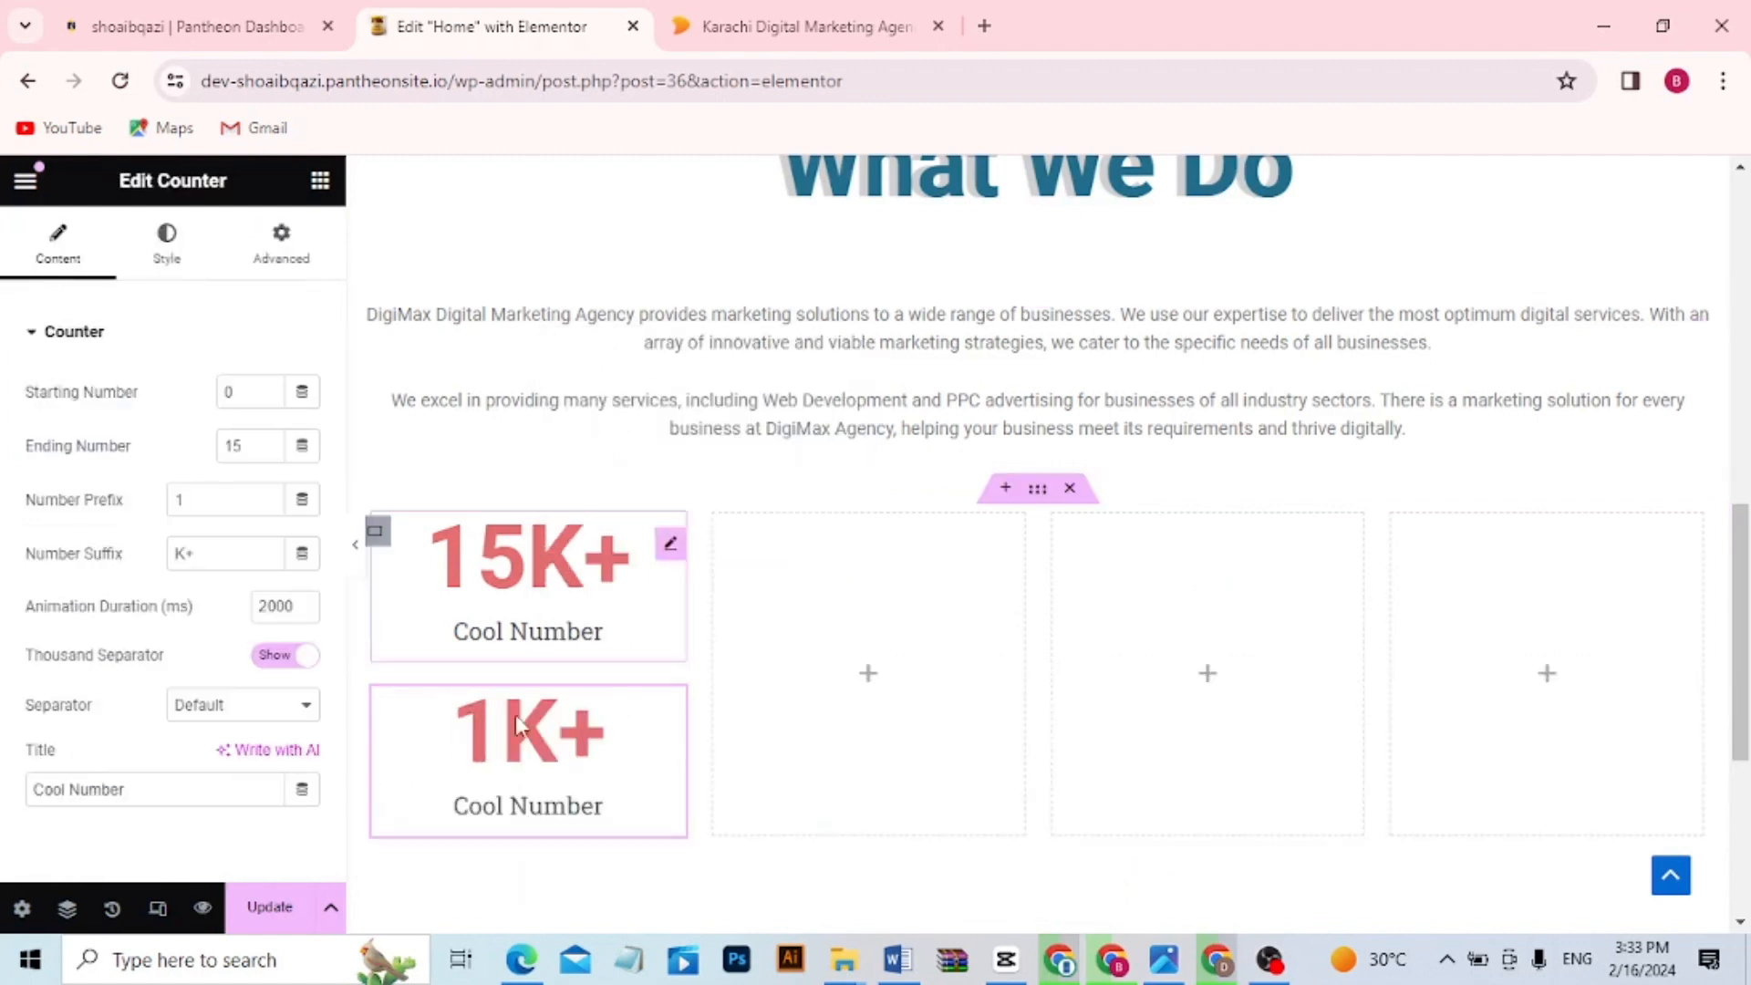
pyautogui.moveTo(666, 720); pyautogui.dragTo(825, 579)
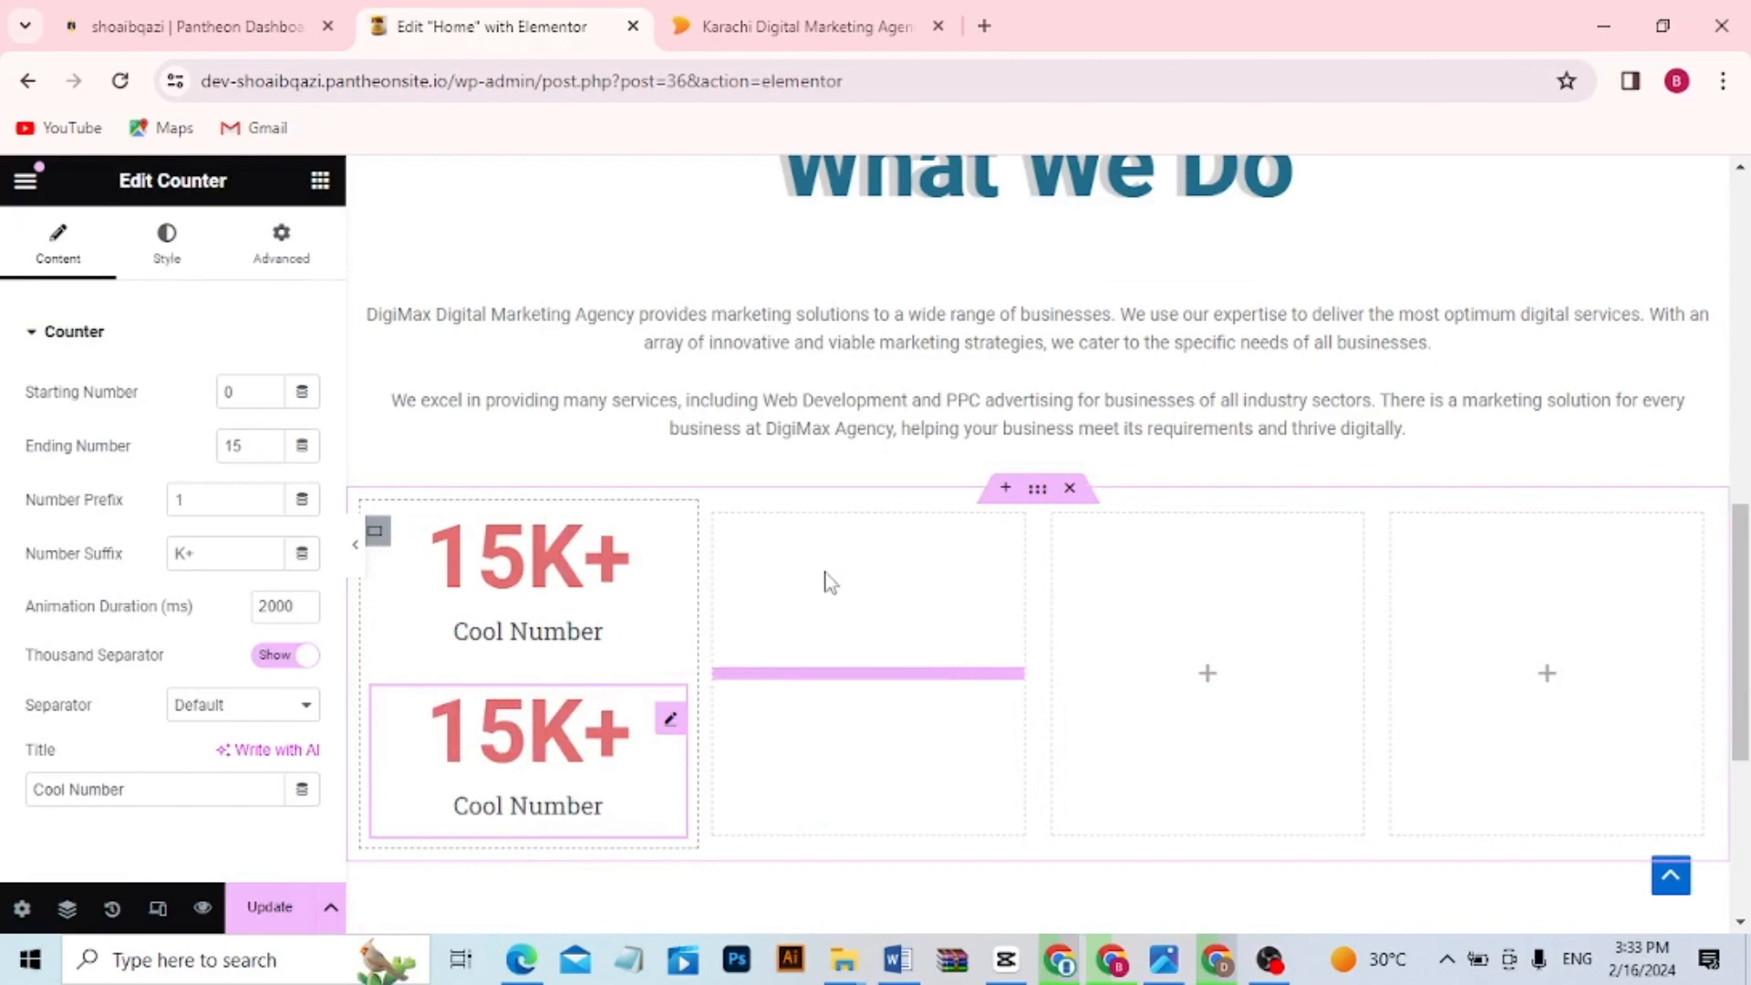
# Duplicate the counter twice more and place the copies in the third and fourth columns
pyautogui.rightClick(828, 581)
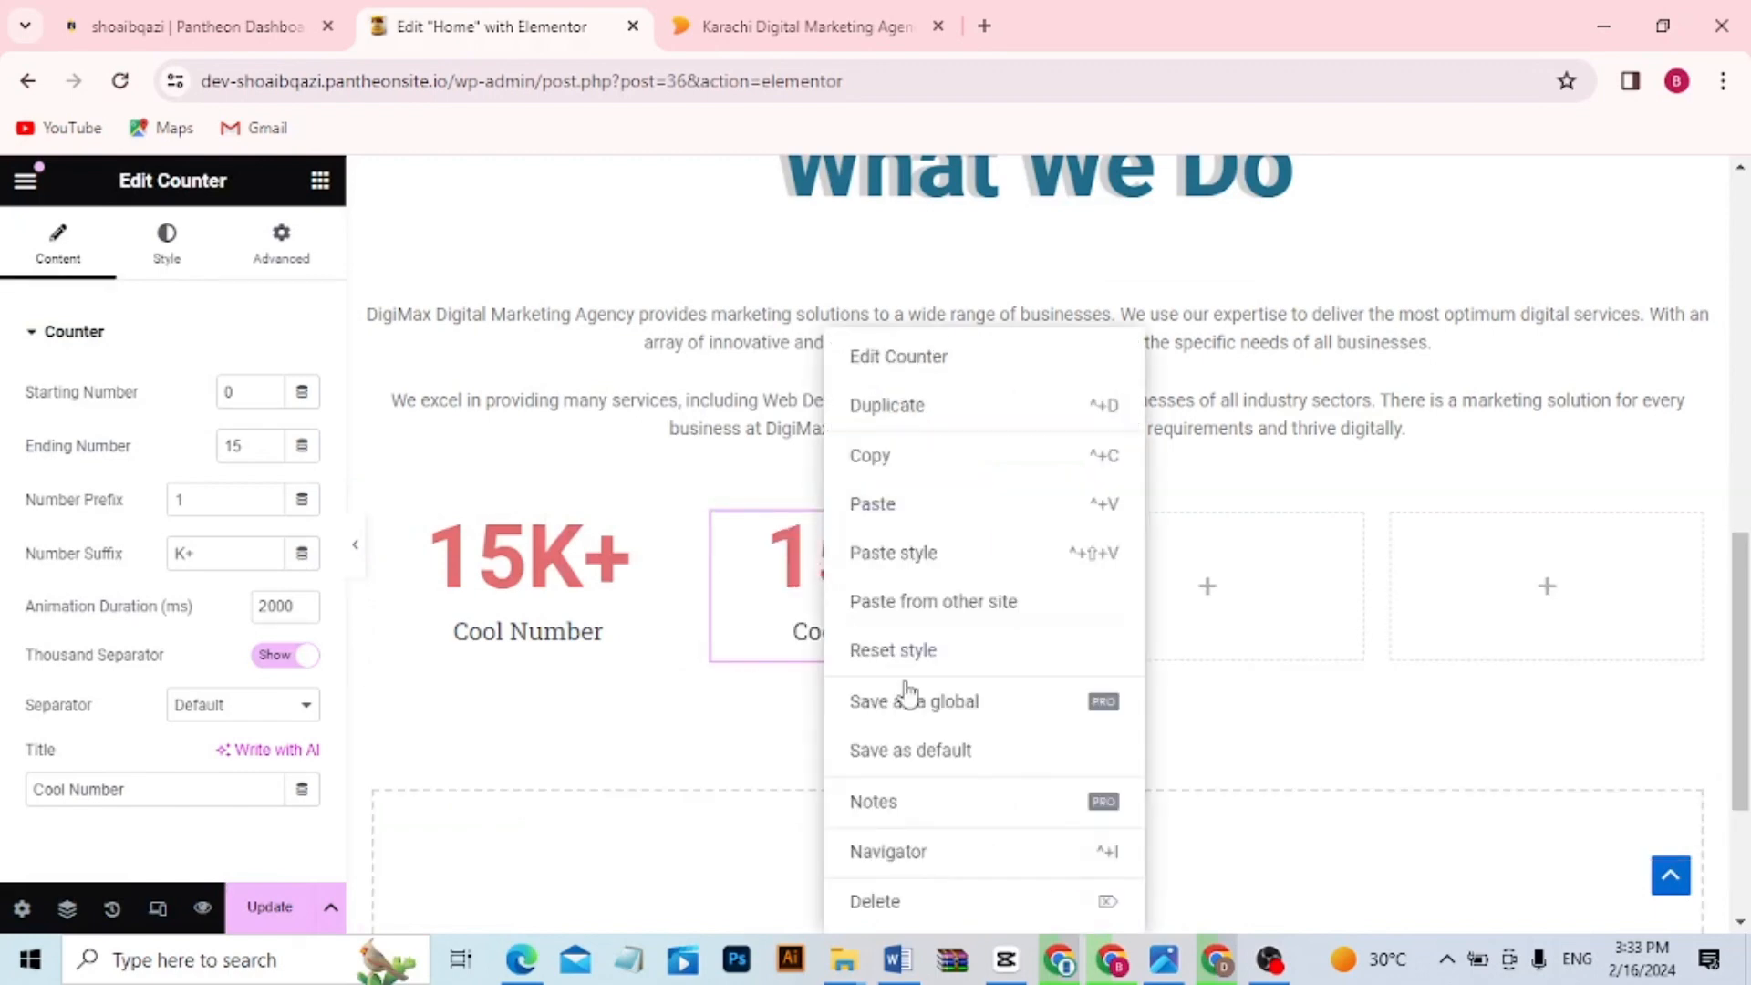
pyautogui.click(905, 419)
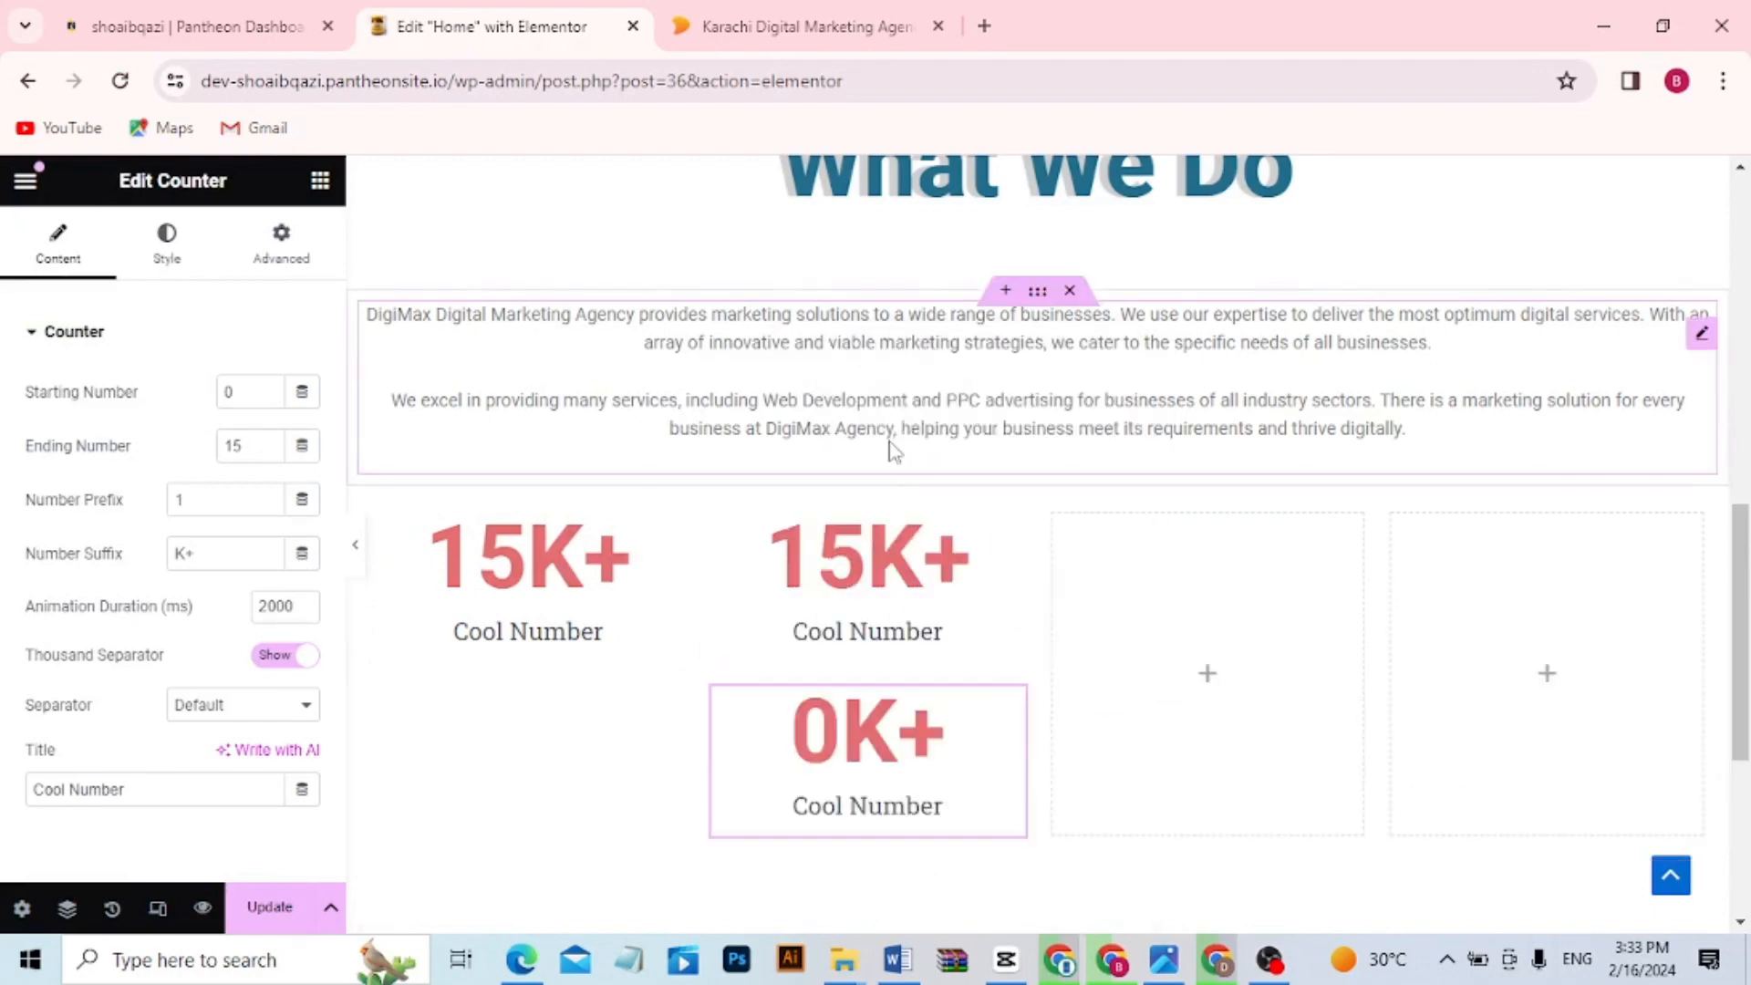
pyautogui.moveTo(836, 781); pyautogui.dragTo(1161, 570)
pyautogui.rightClick(1216, 584)
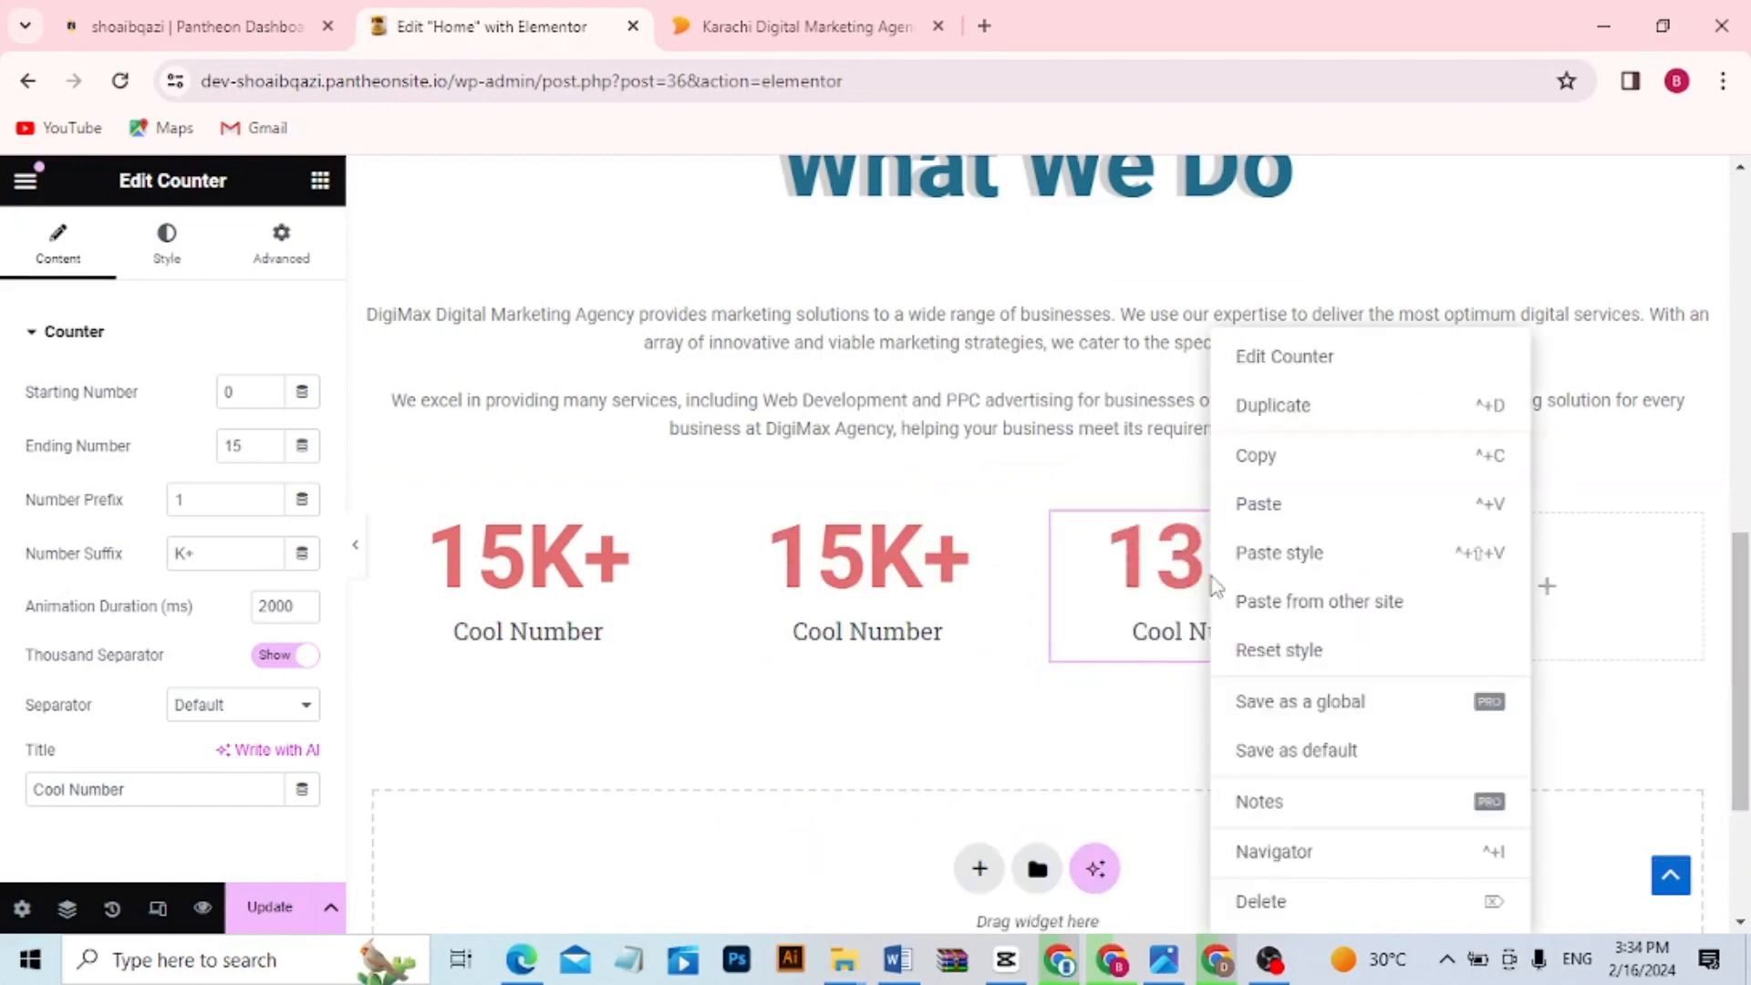
pyautogui.click(1273, 410)
pyautogui.moveTo(1208, 730); pyautogui.dragTo(1454, 560)
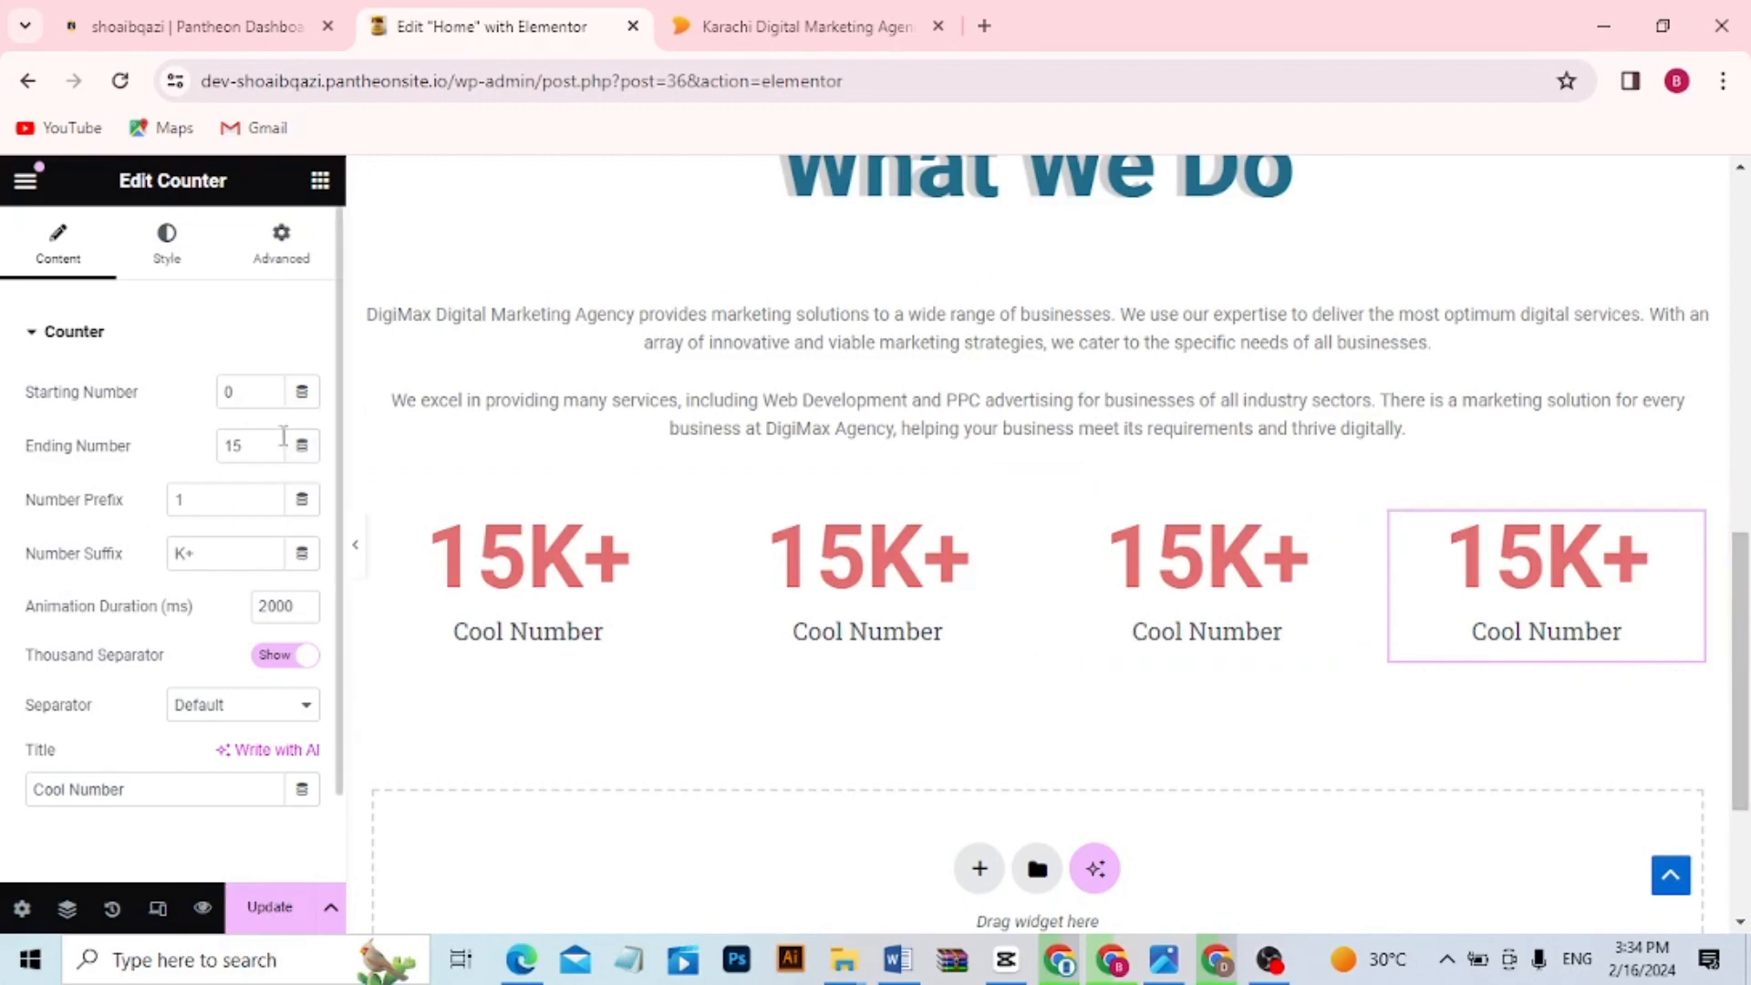
# Set the ending number of the fourth counter to 100 and of the third counter to 50
pyautogui.moveTo(255, 446); pyautogui.dragTo(201, 447)
pyautogui.write('100')
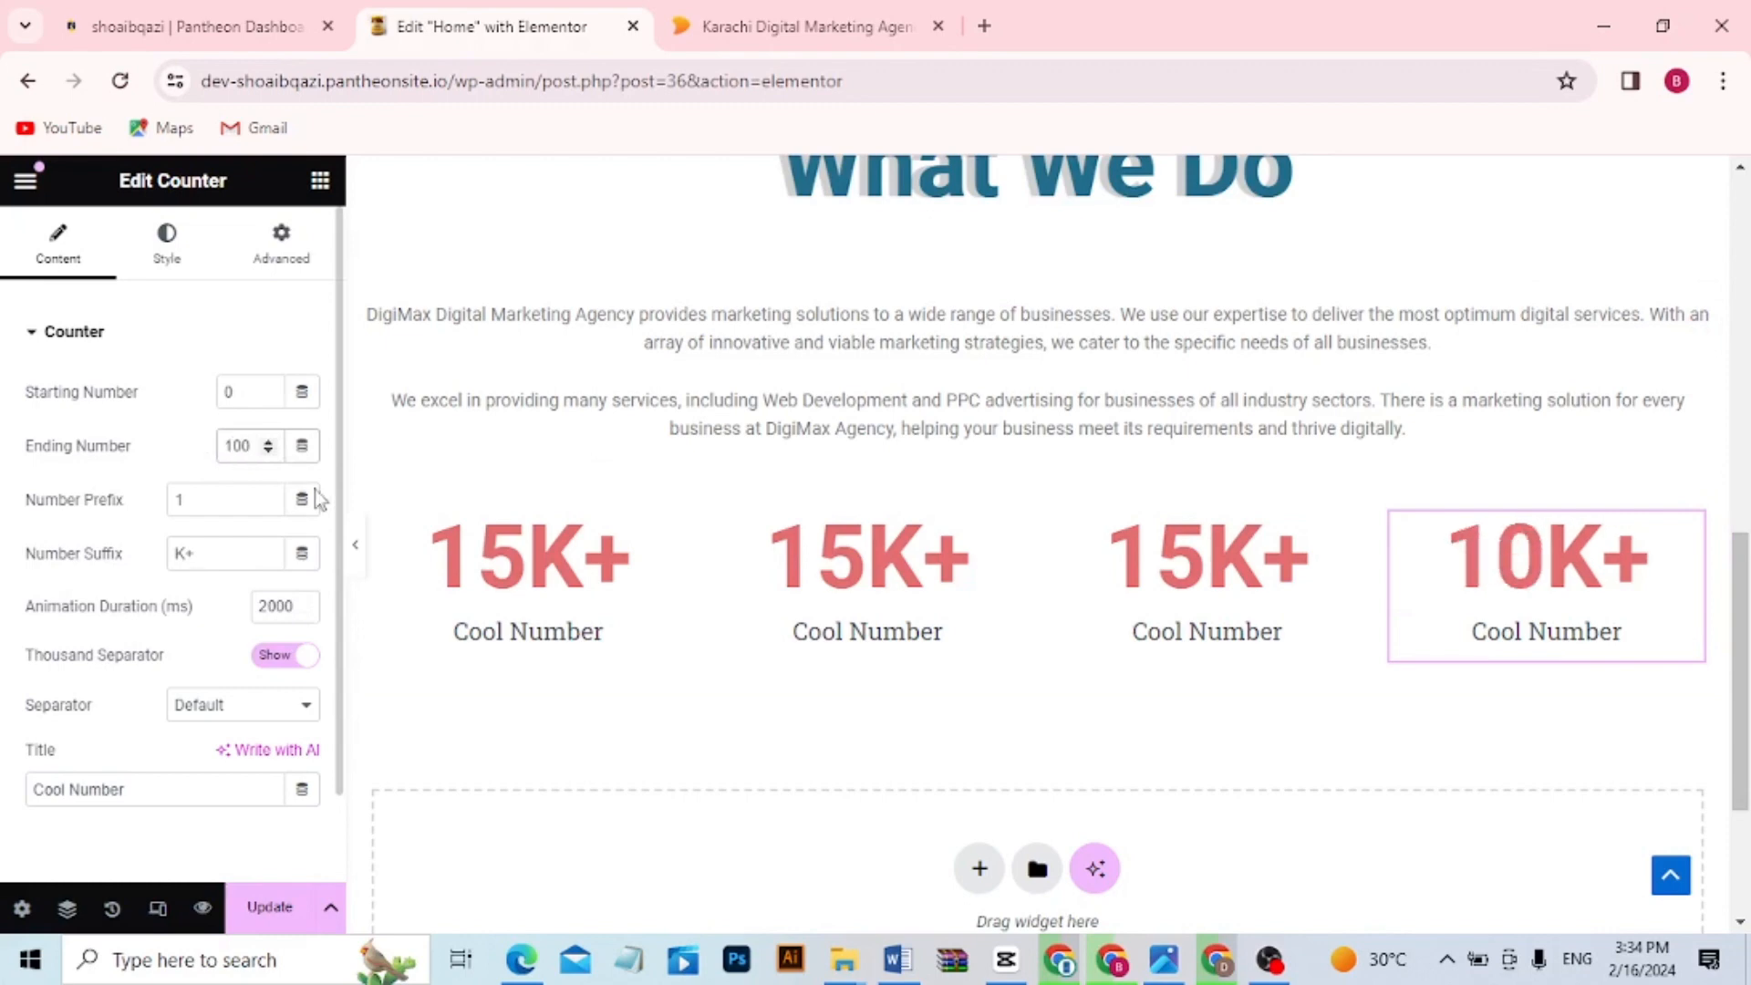
pyautogui.click(1286, 639)
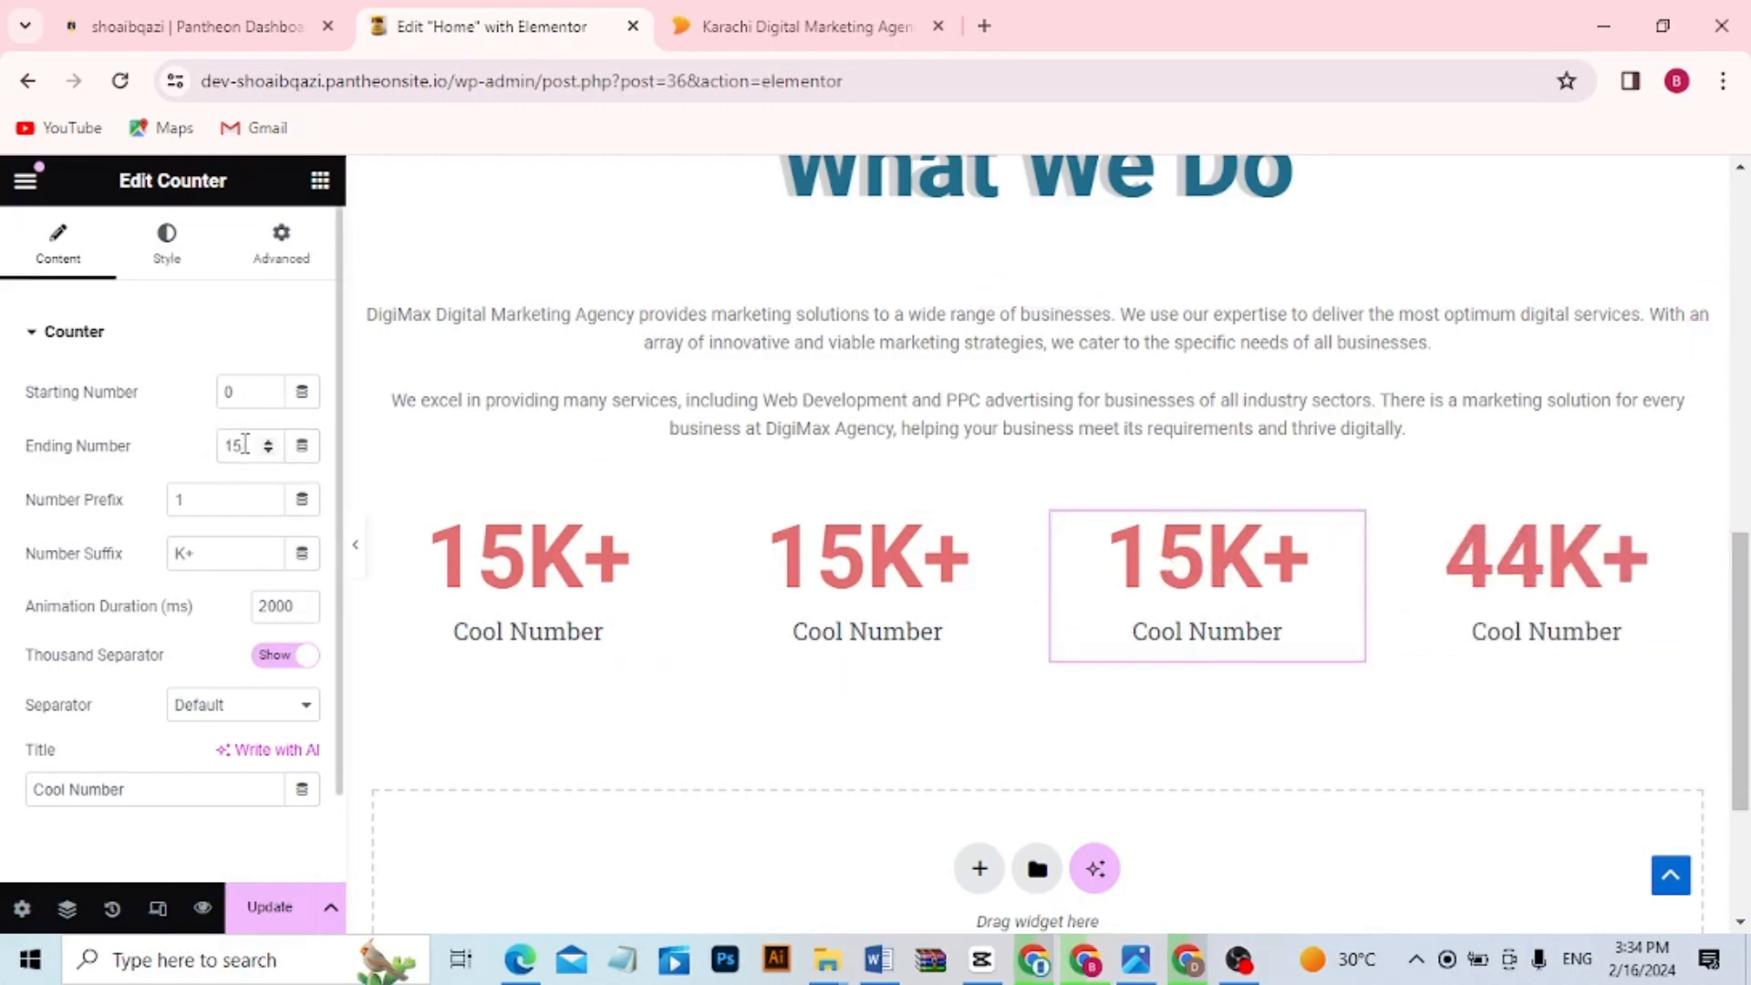
pyautogui.moveTo(231, 443); pyautogui.dragTo(219, 449)
pyautogui.write('50')
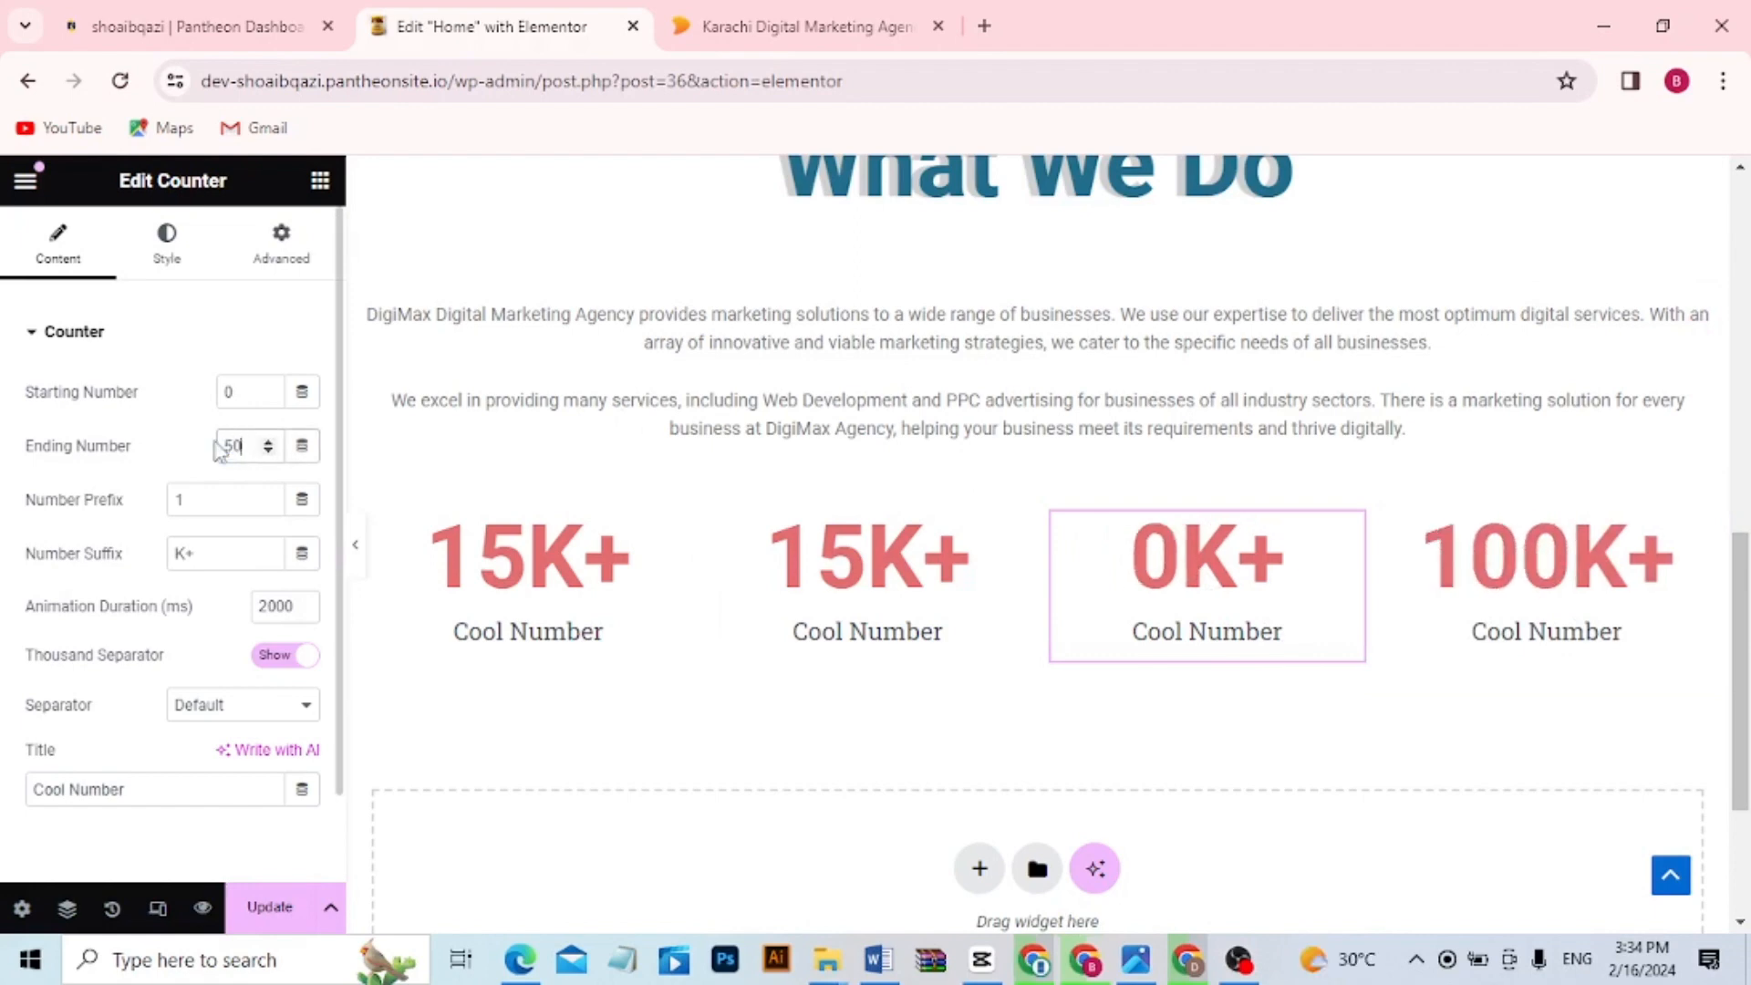
# Set the second counter's number suffix to "%" and its ending number to 10
pyautogui.click(863, 579)
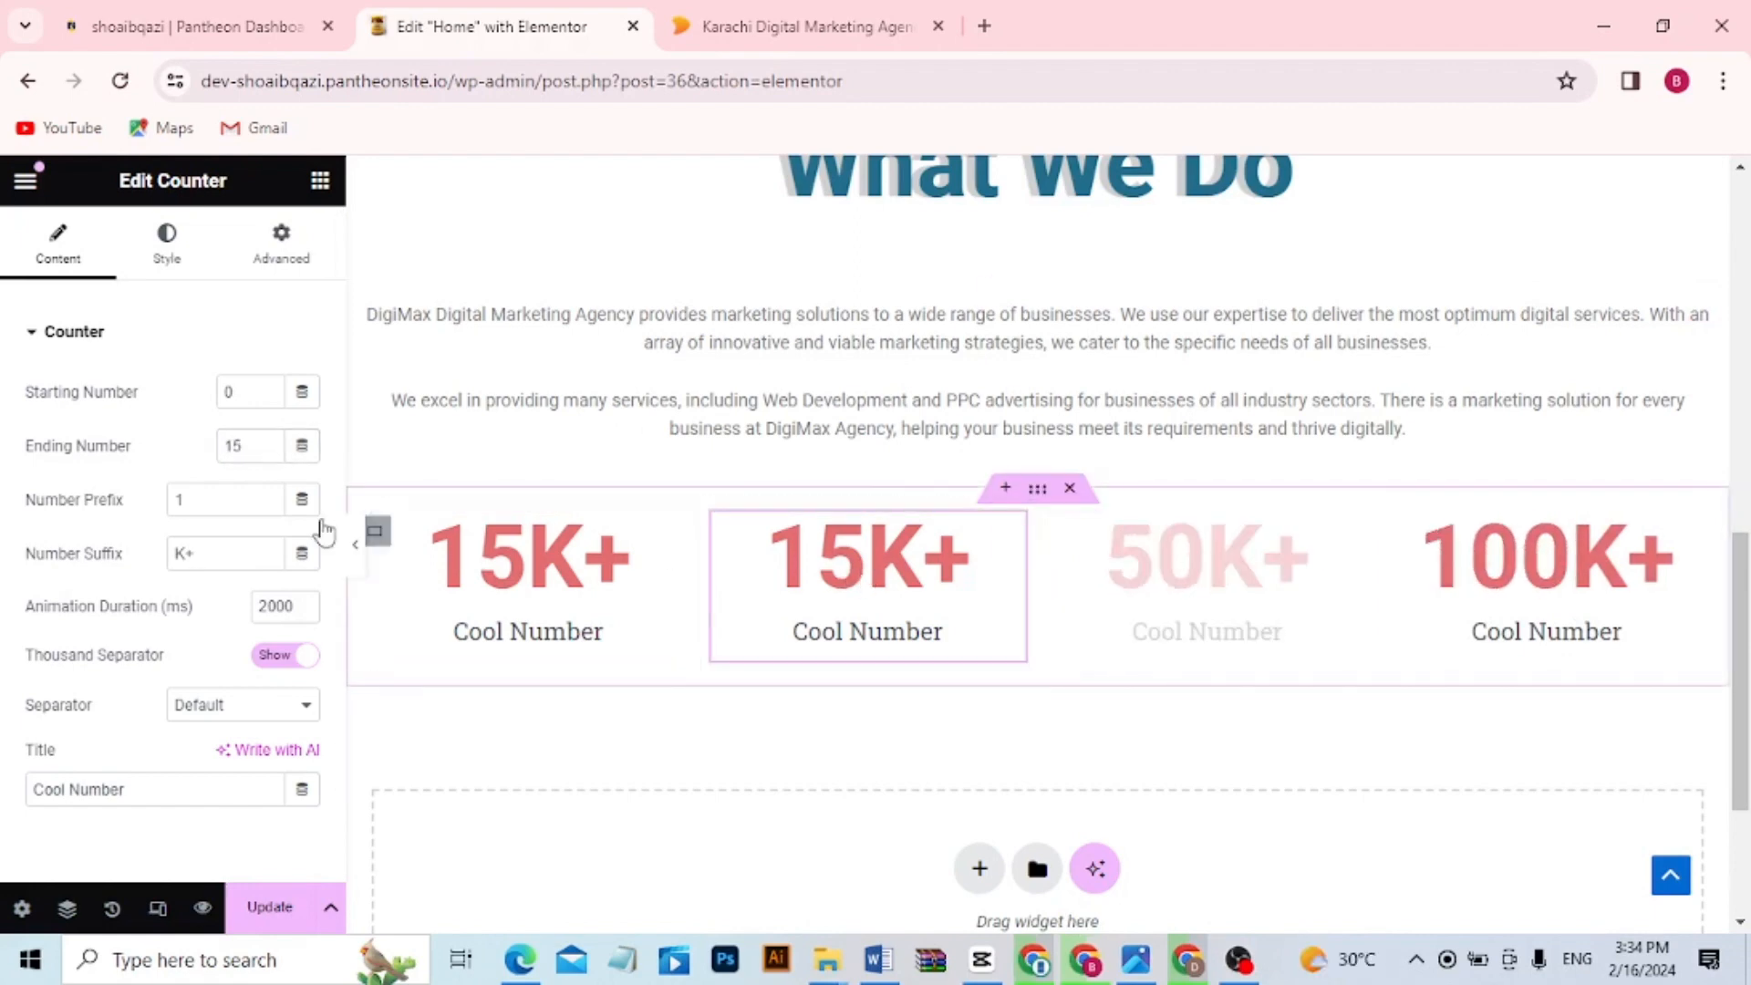
pyautogui.click(216, 553)
pyautogui.moveTo(216, 554); pyautogui.dragTo(107, 522)
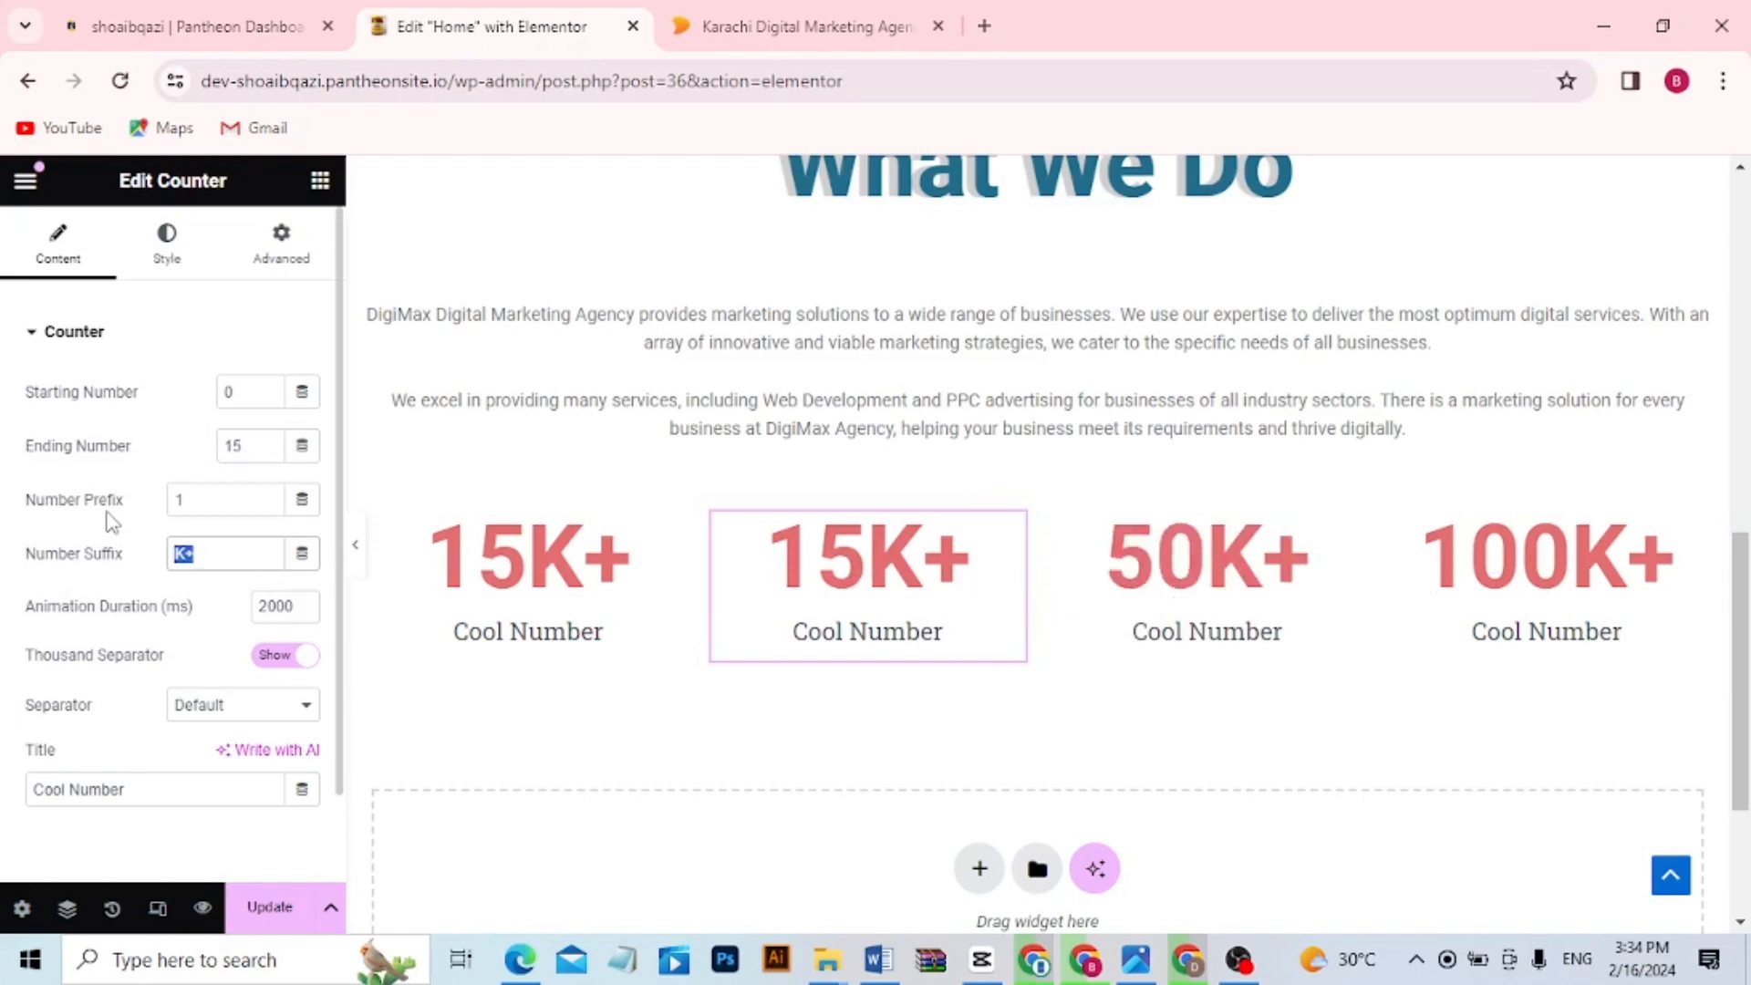
pyautogui.write('%')
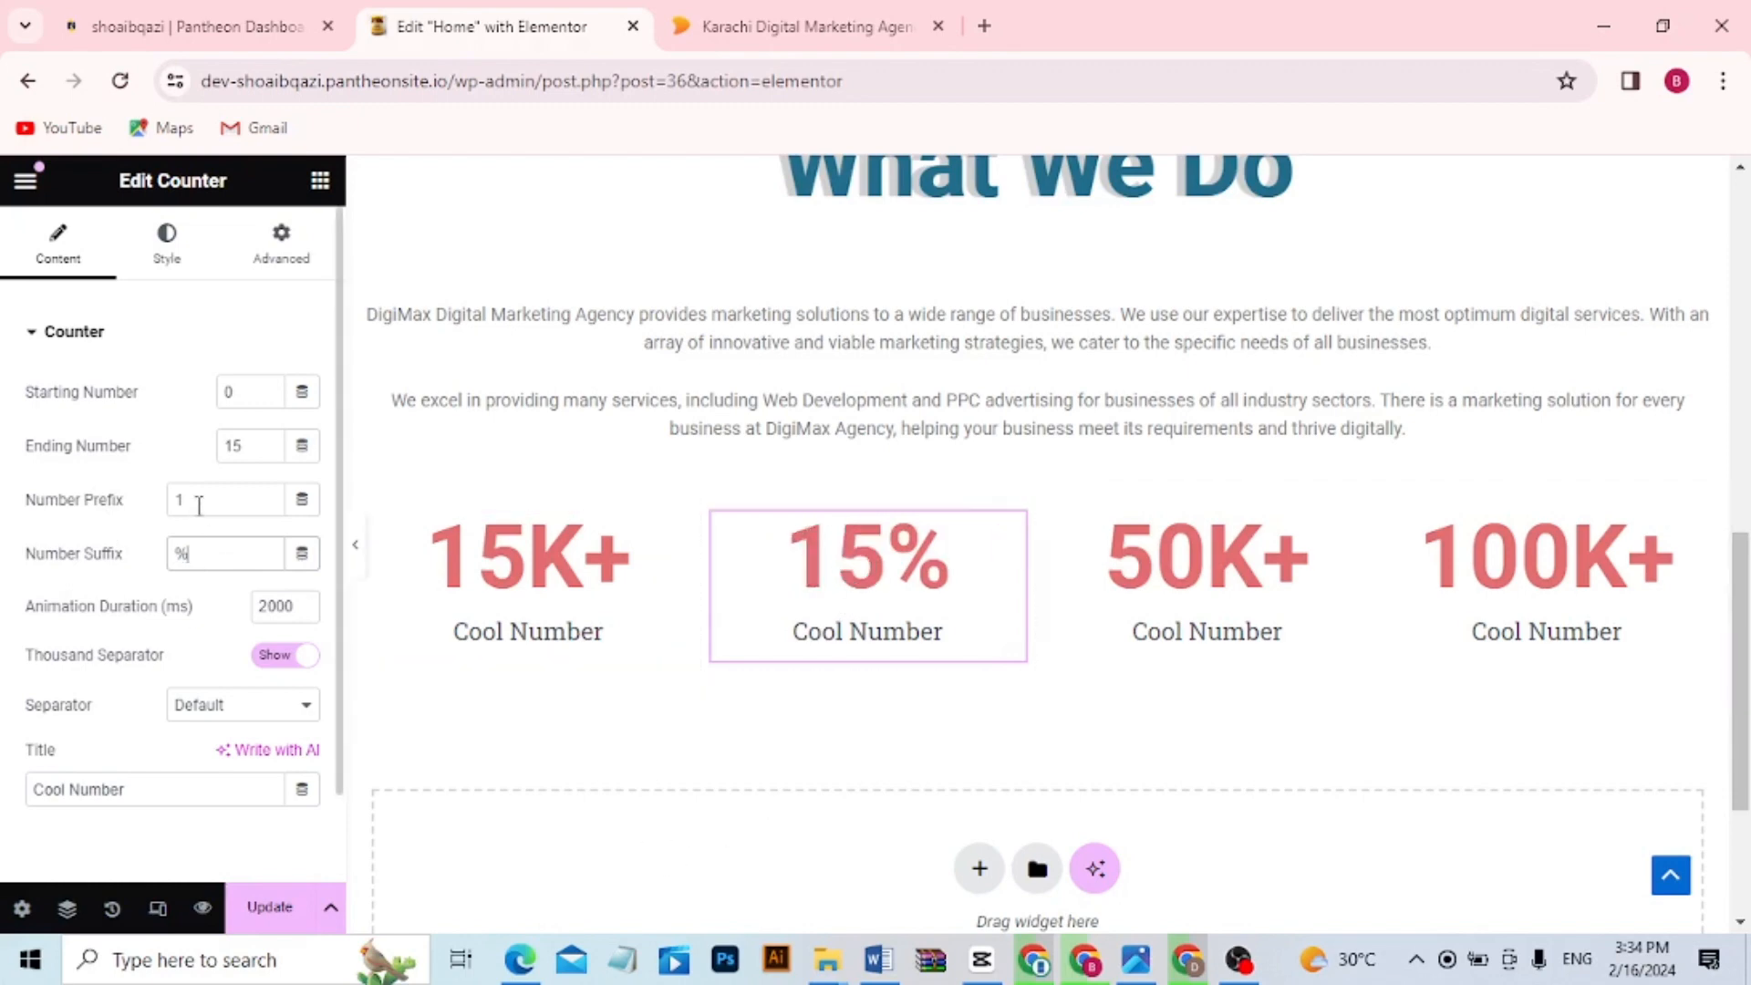
pyautogui.moveTo(247, 453); pyautogui.dragTo(209, 453)
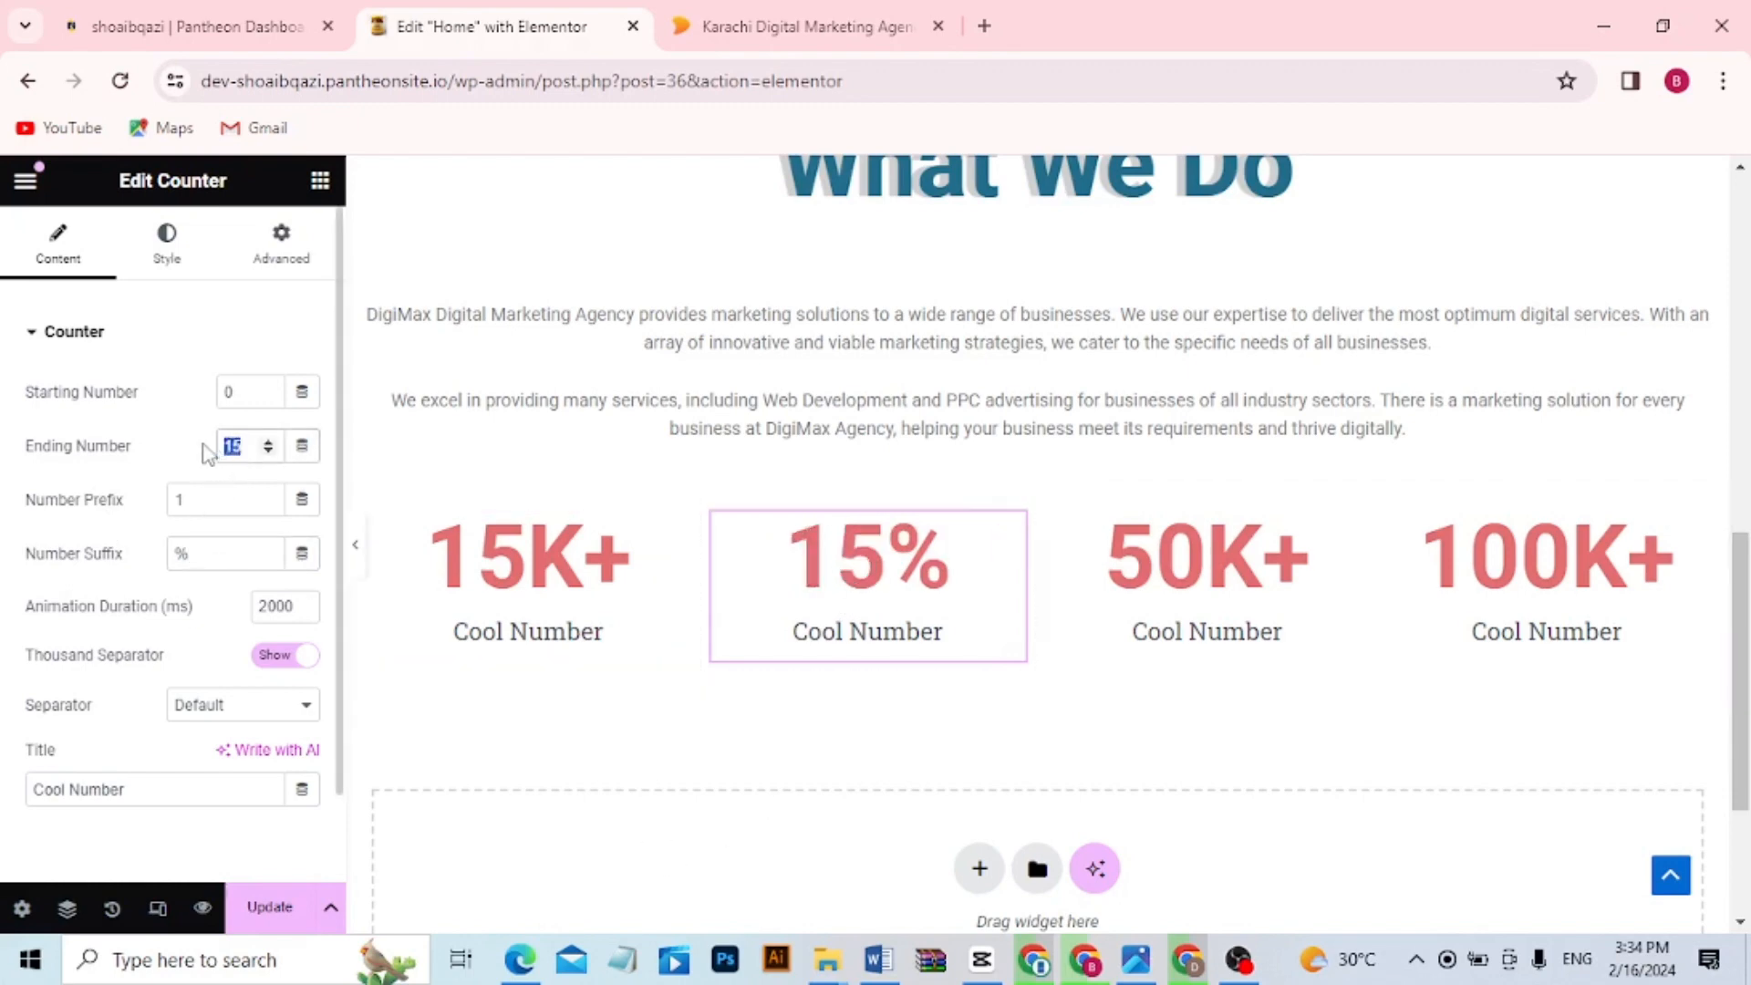
pyautogui.write('10')
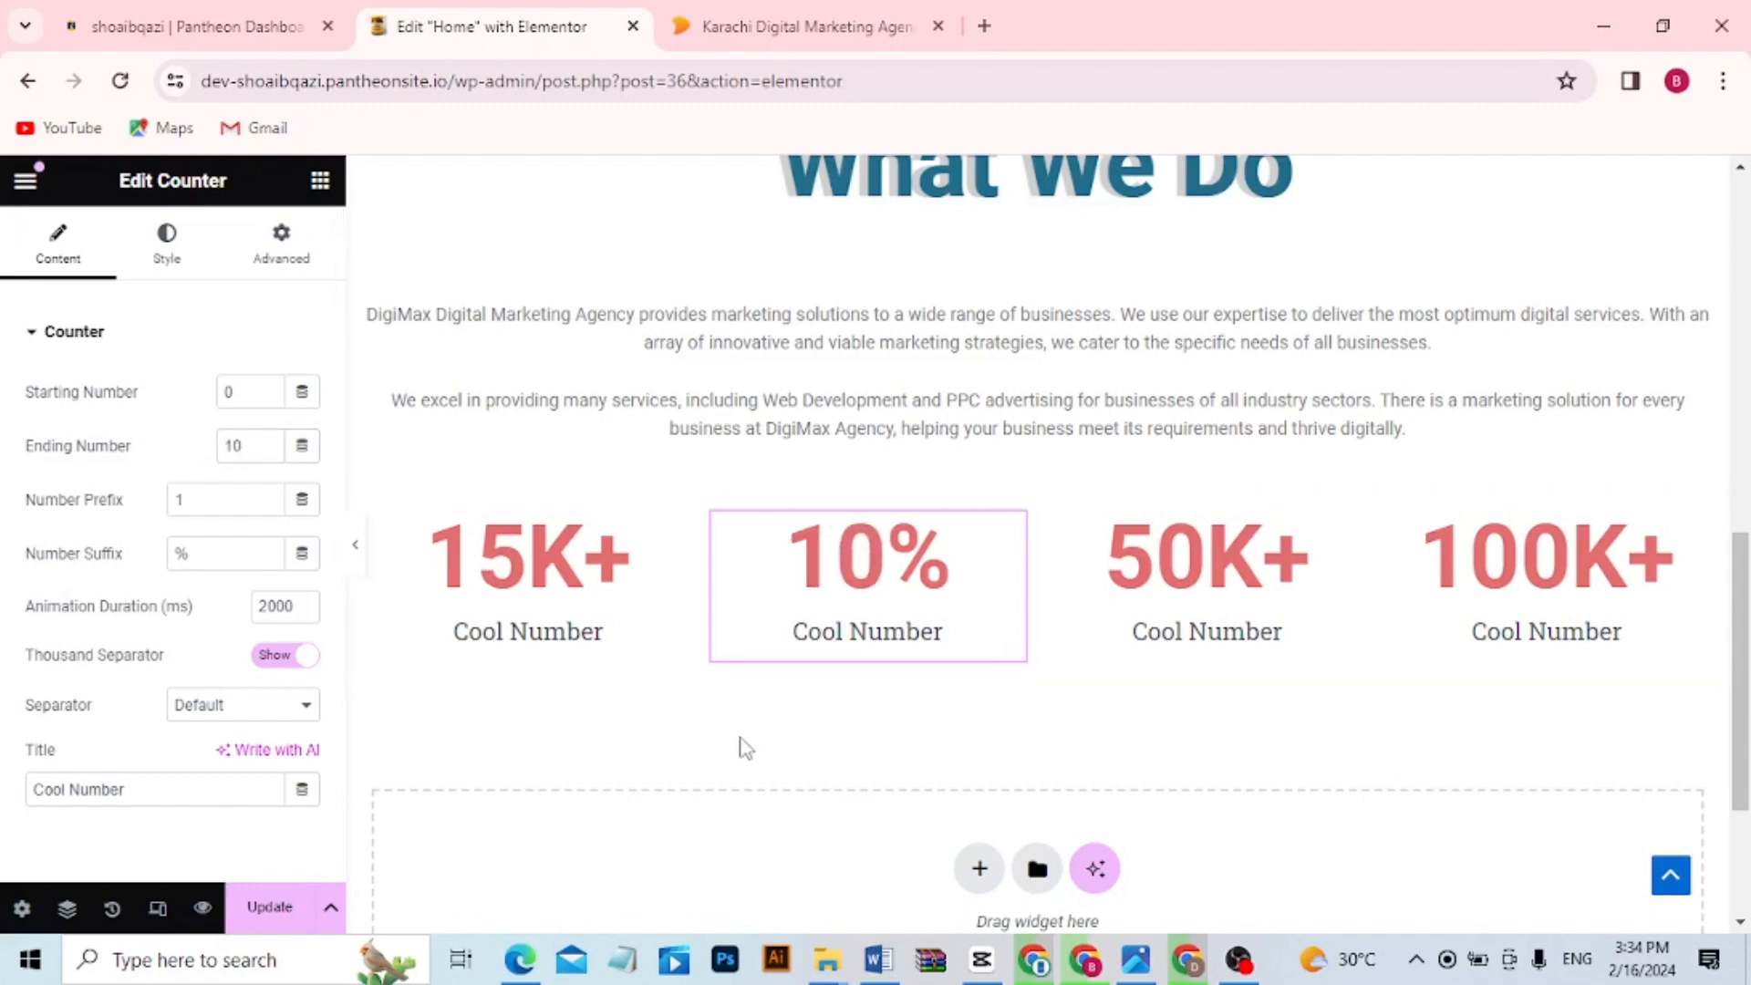
# Add a container with four equal columns below the counter row, and check the service cards on kdmagency.com
pyautogui.click(1186, 567)
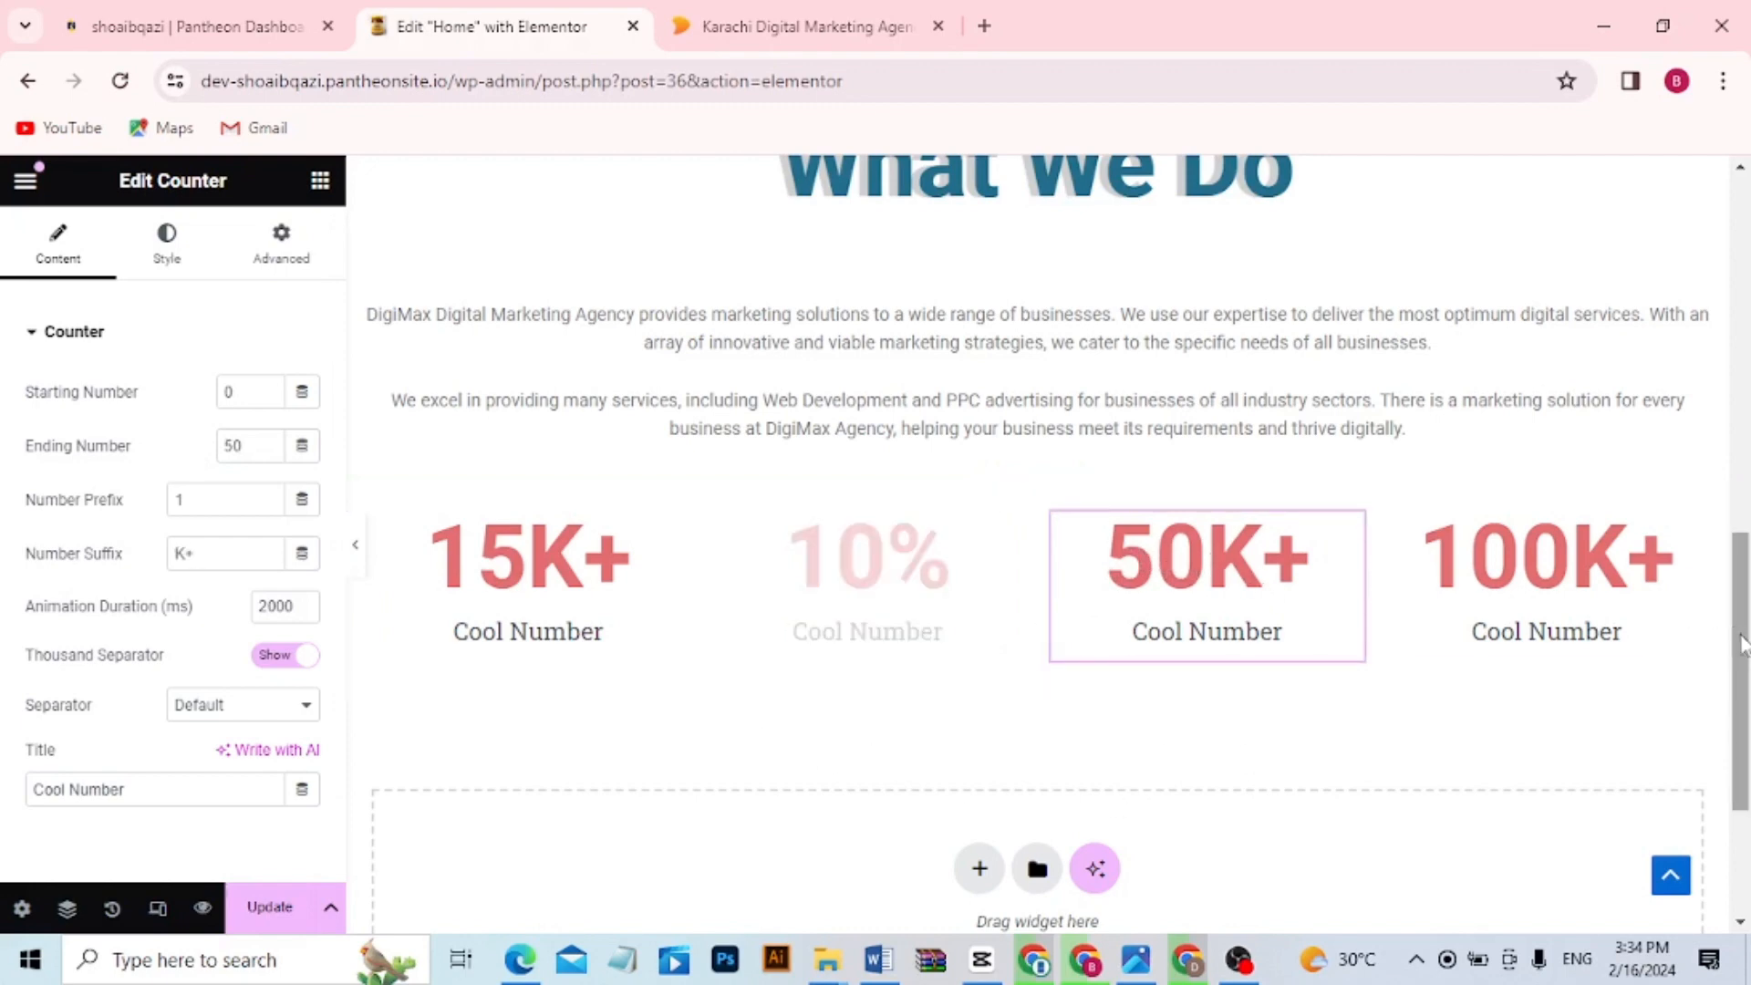
pyautogui.scroll(-1, 1745, 655)
pyautogui.scroll(-1, 1746, 655)
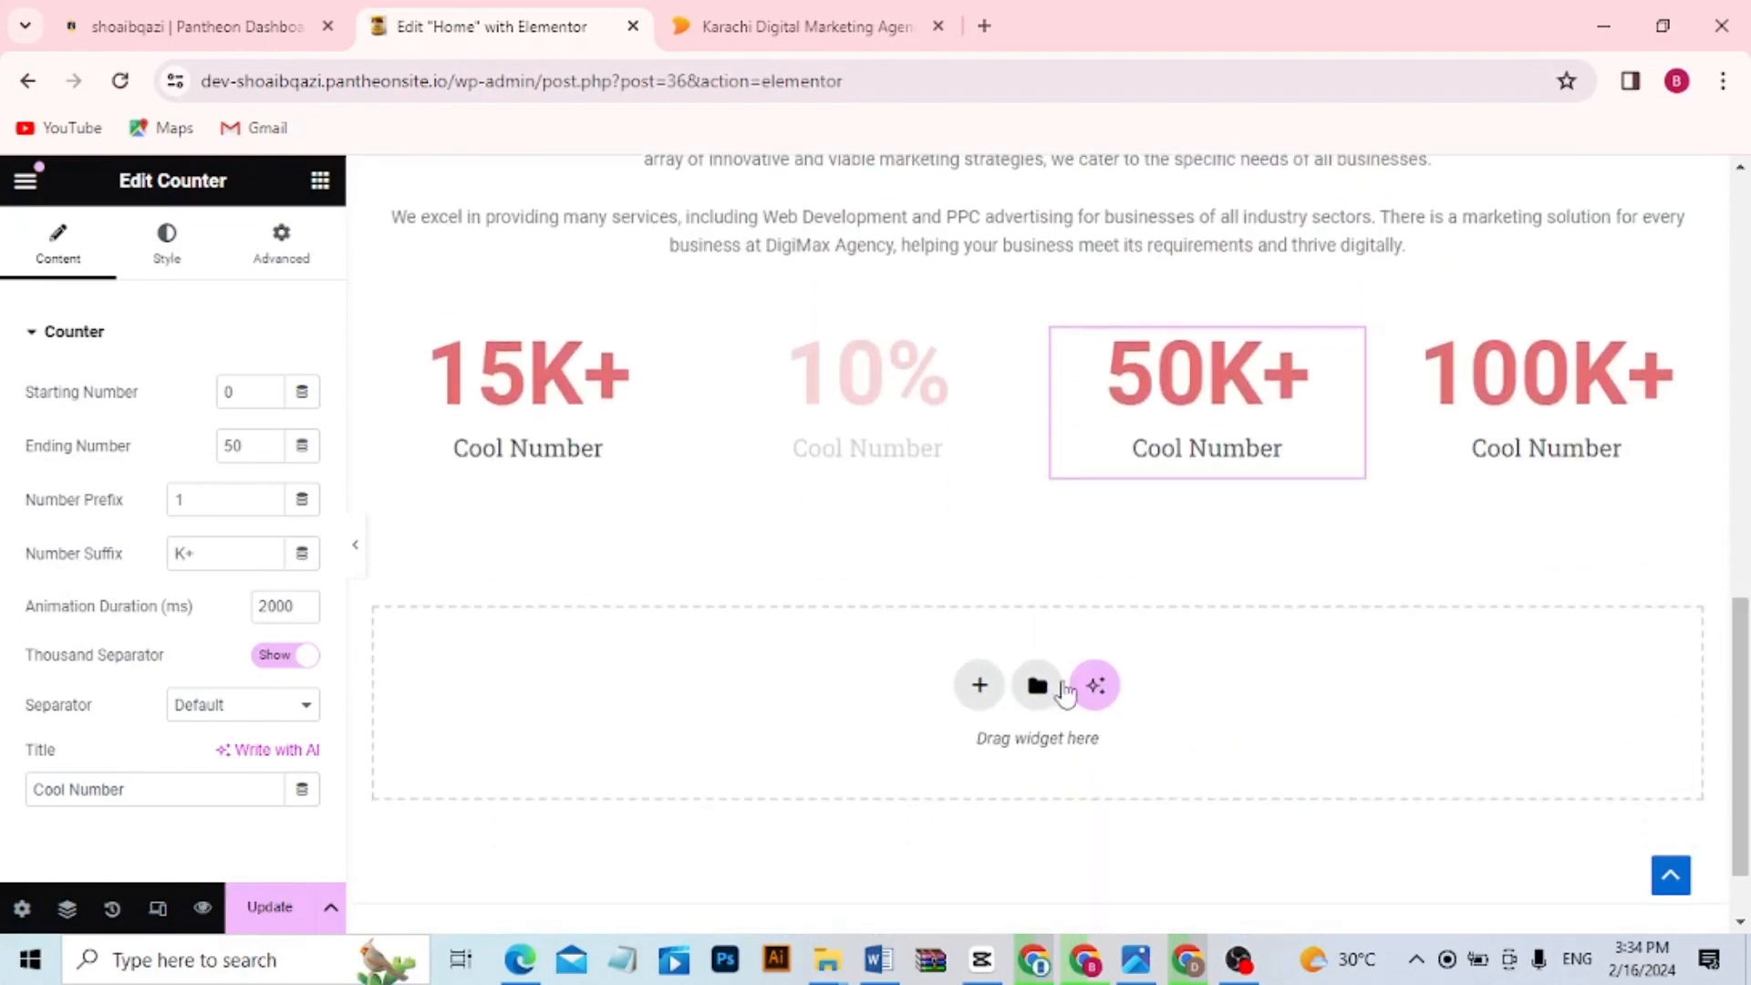
pyautogui.click(979, 684)
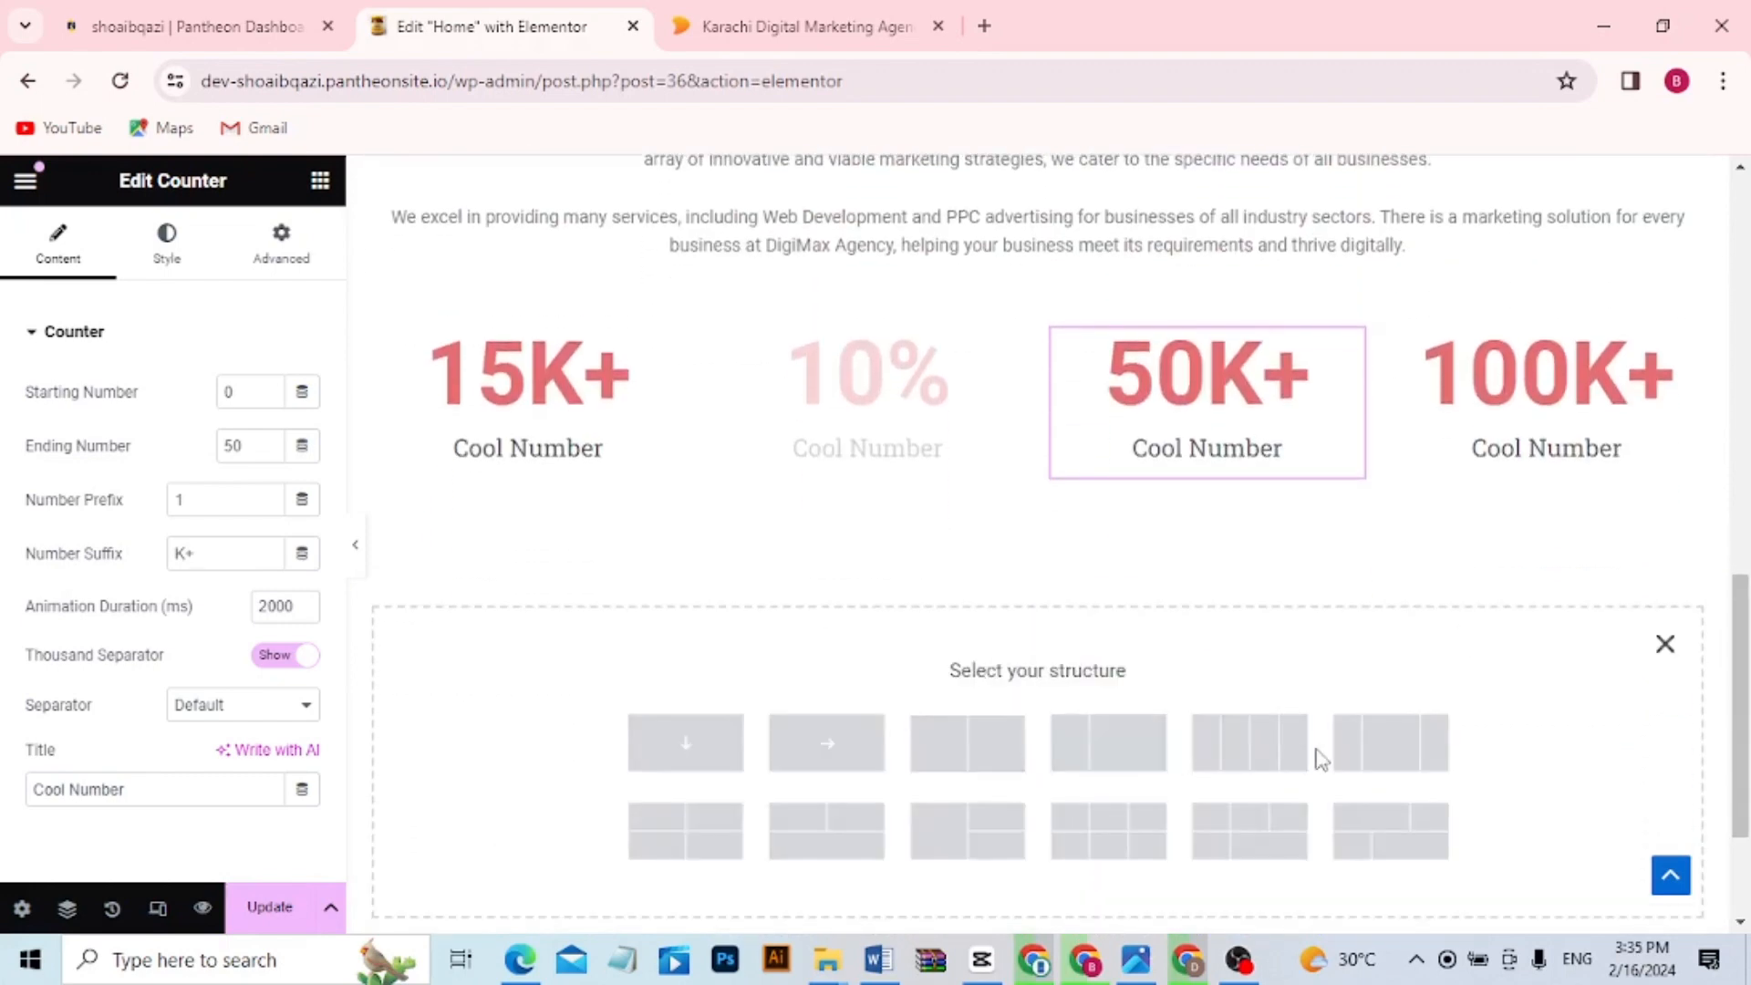
pyautogui.click(1229, 757)
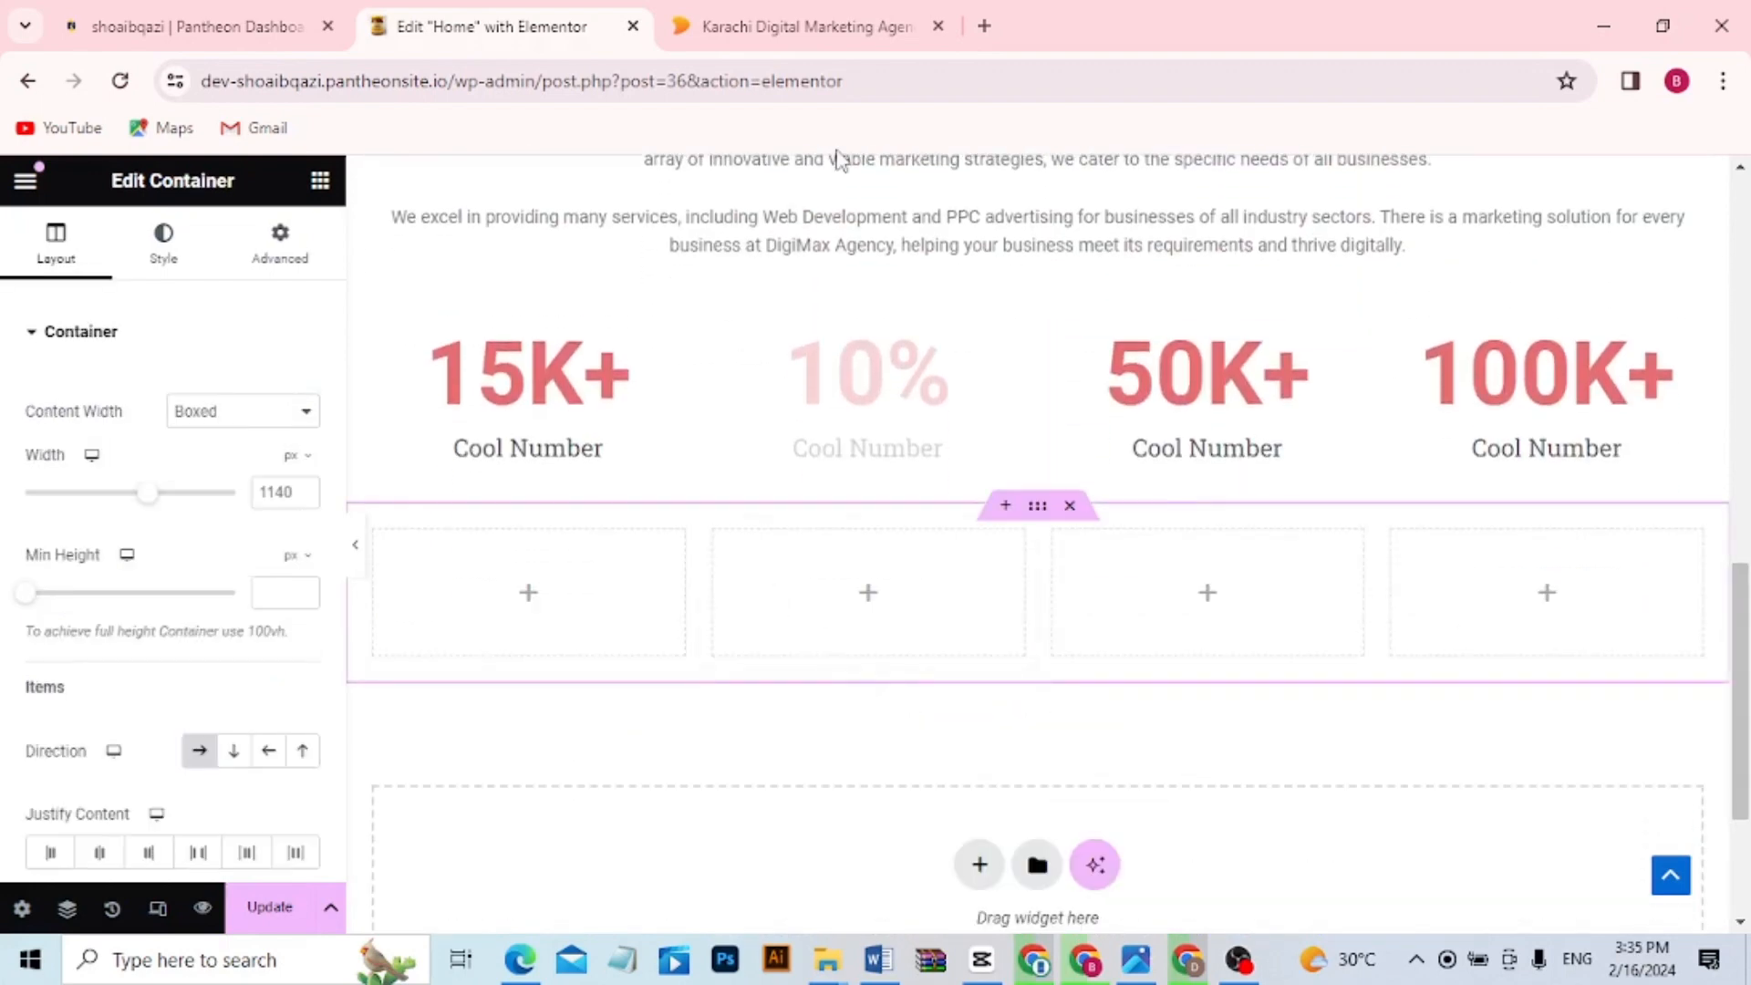
pyautogui.click(684, 13)
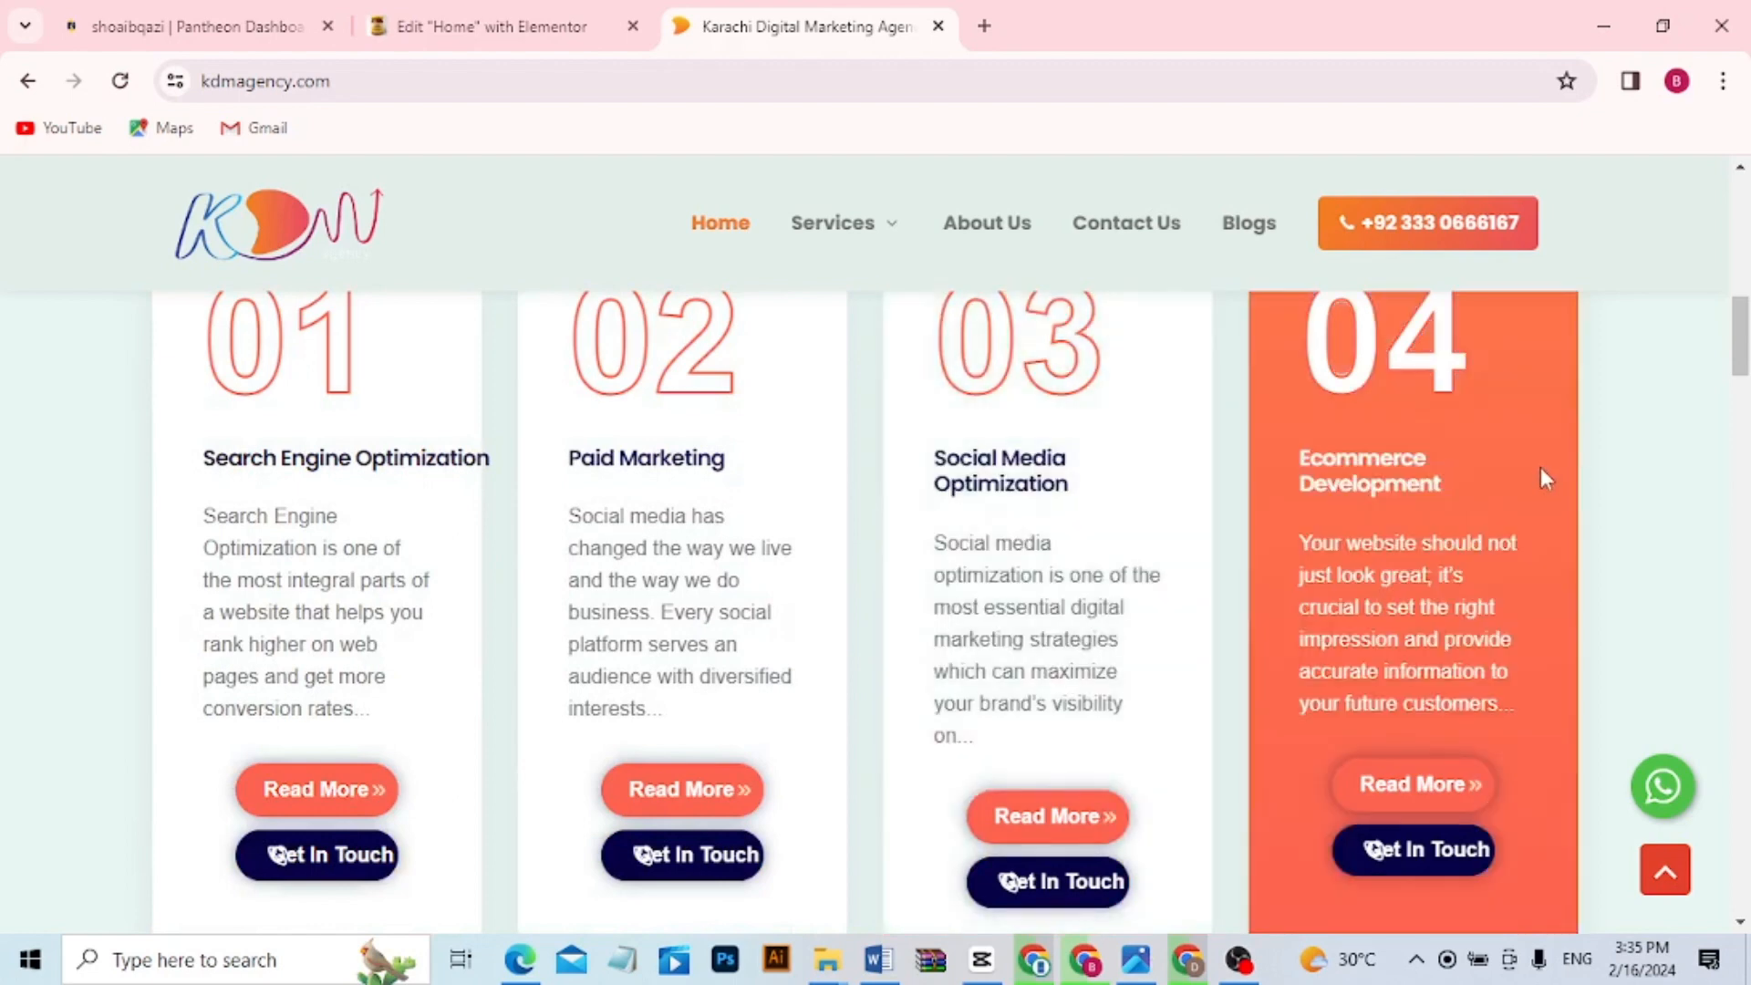
# Examine the numbers, titles, descriptions and buttons of the four service cards on kdmagency.com
pyautogui.moveTo(1746, 370); pyautogui.dragTo(1747, 324)
pyautogui.scroll(-5, 1746, 323)
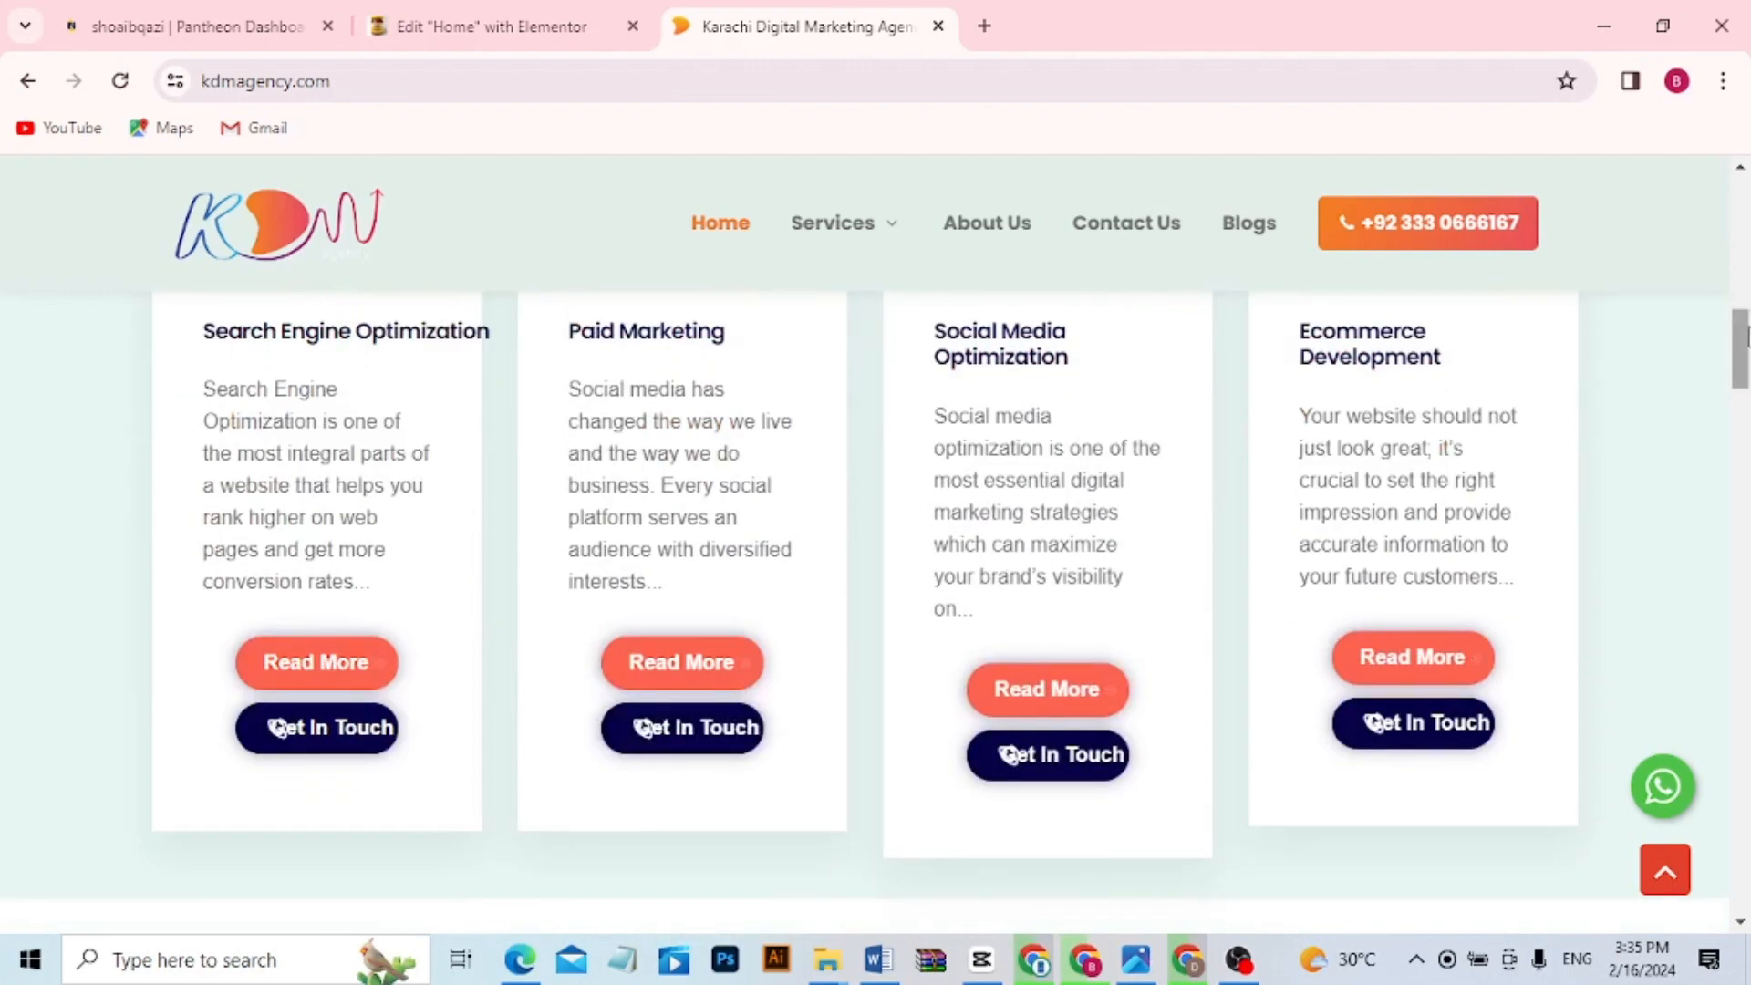
pyautogui.moveTo(1747, 338); pyautogui.dragTo(1746, 296)
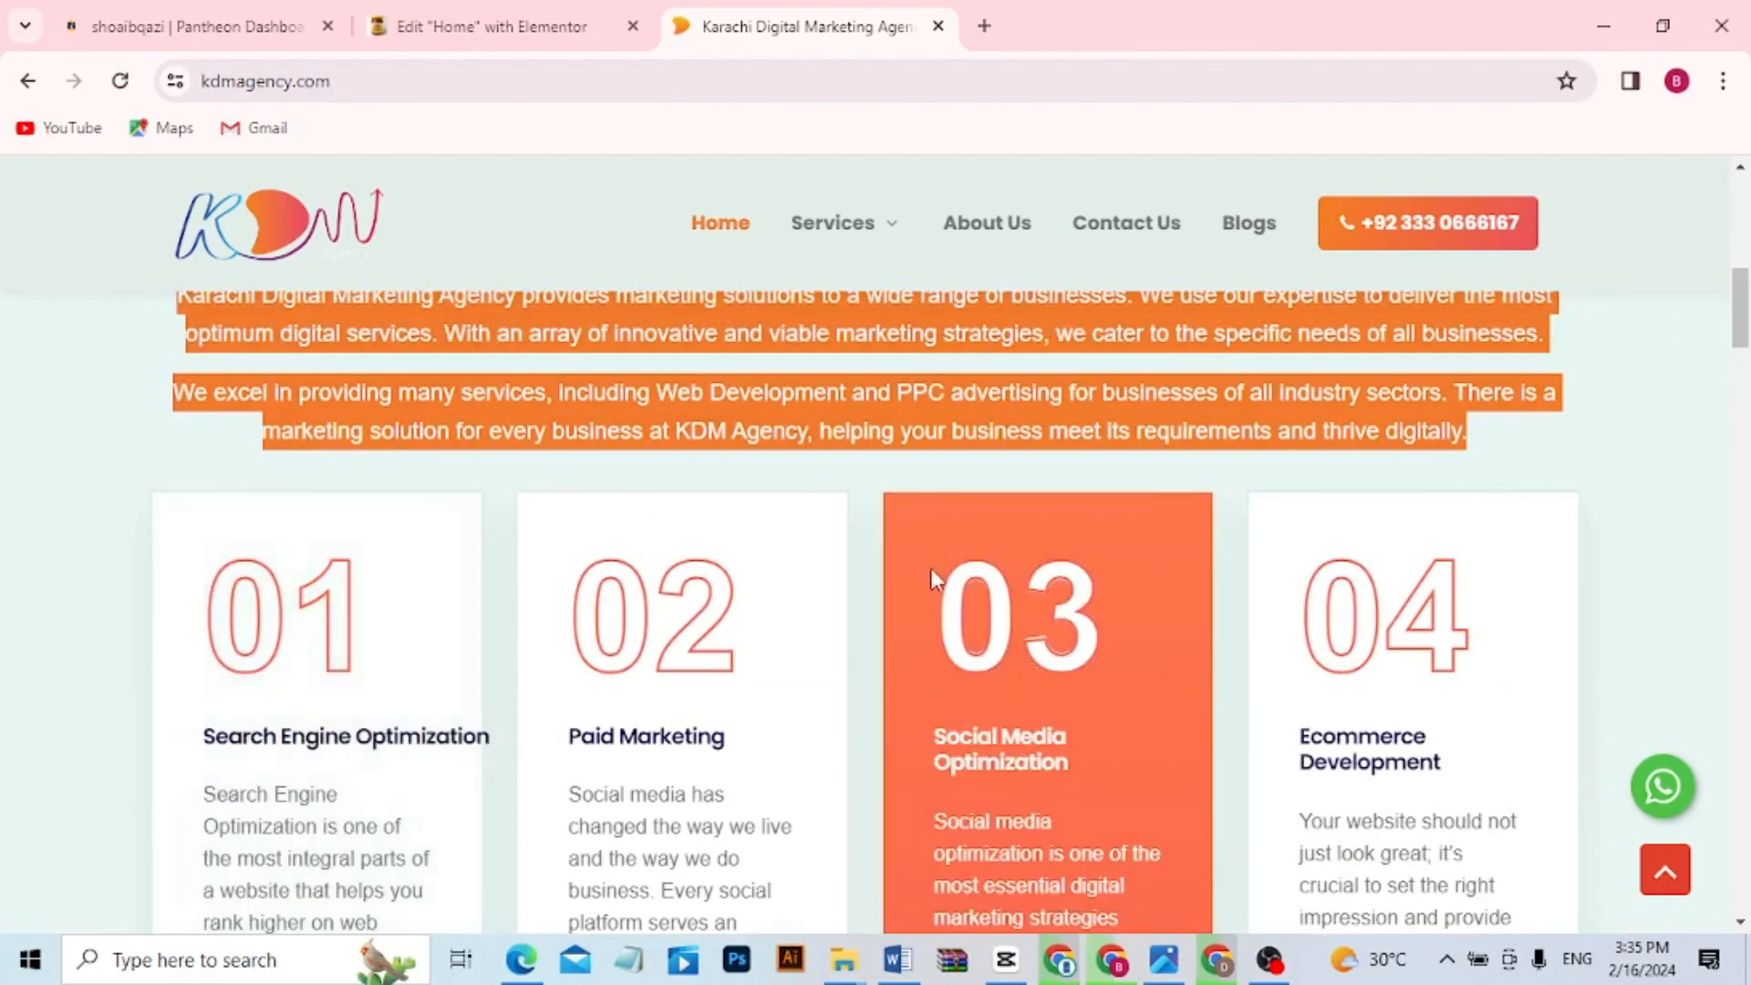
pyautogui.moveTo(1738, 292); pyautogui.dragTo(1738, 338)
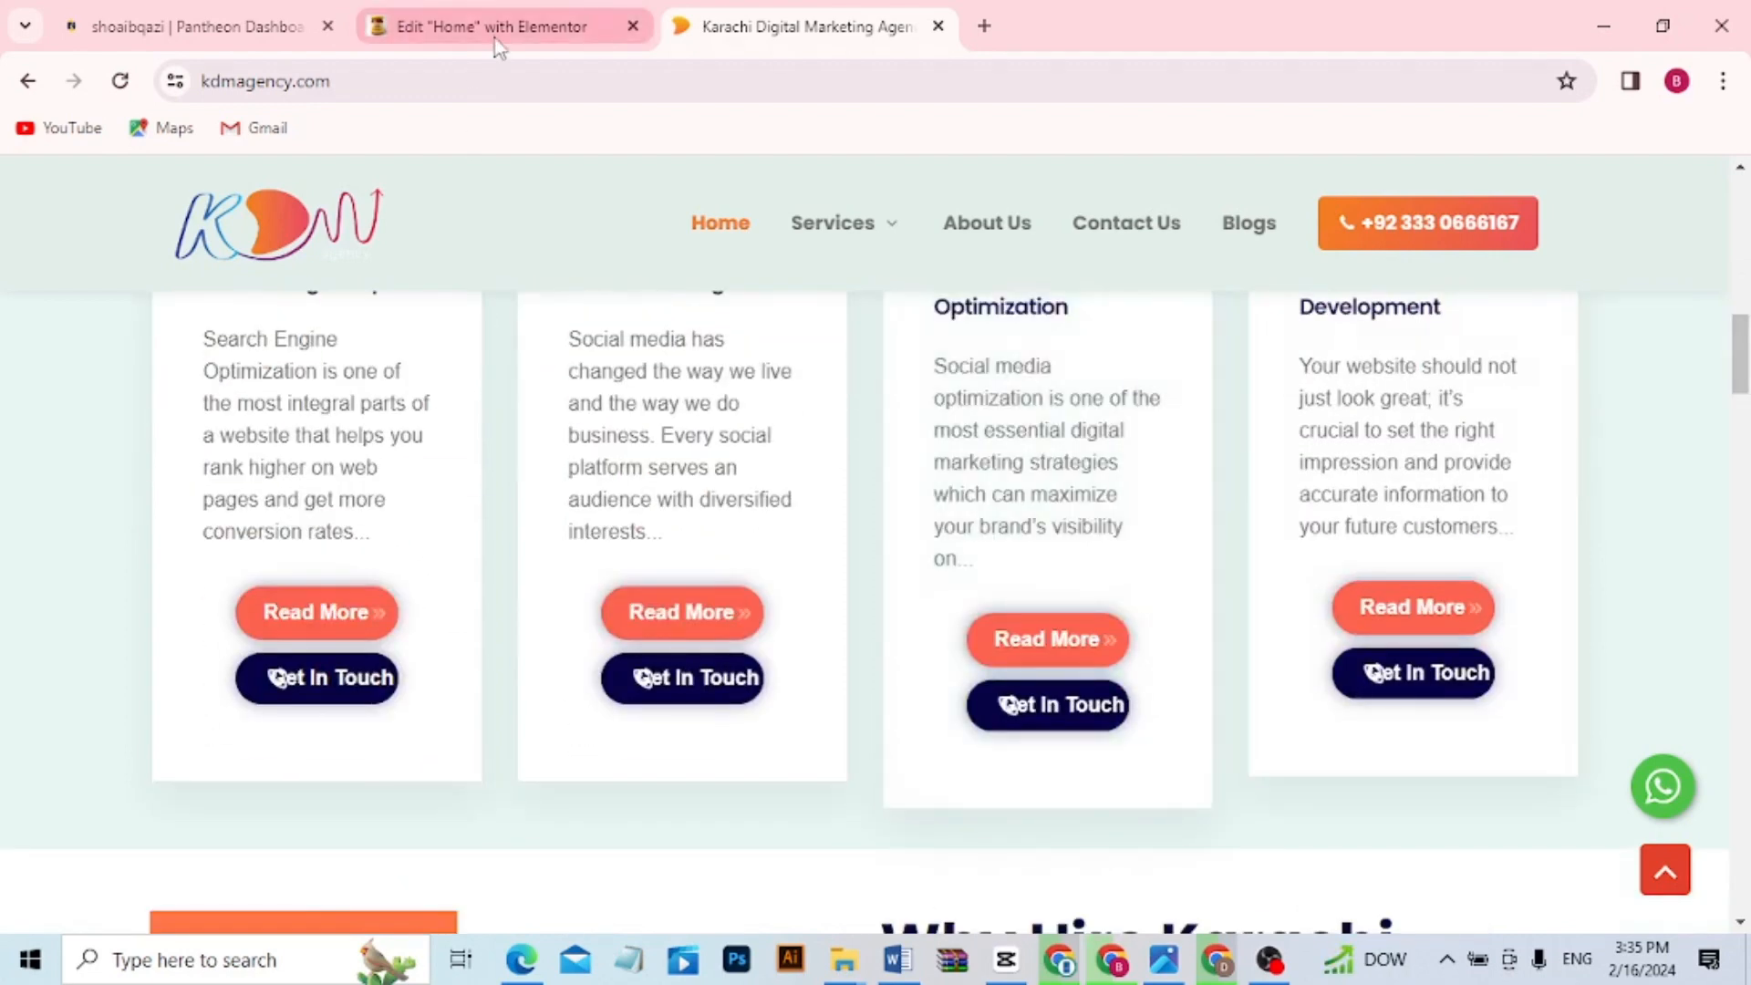
# Switch to the Elementor editor and add a Heading widget to the first column of the empty four-column container
pyautogui.click(497, 36)
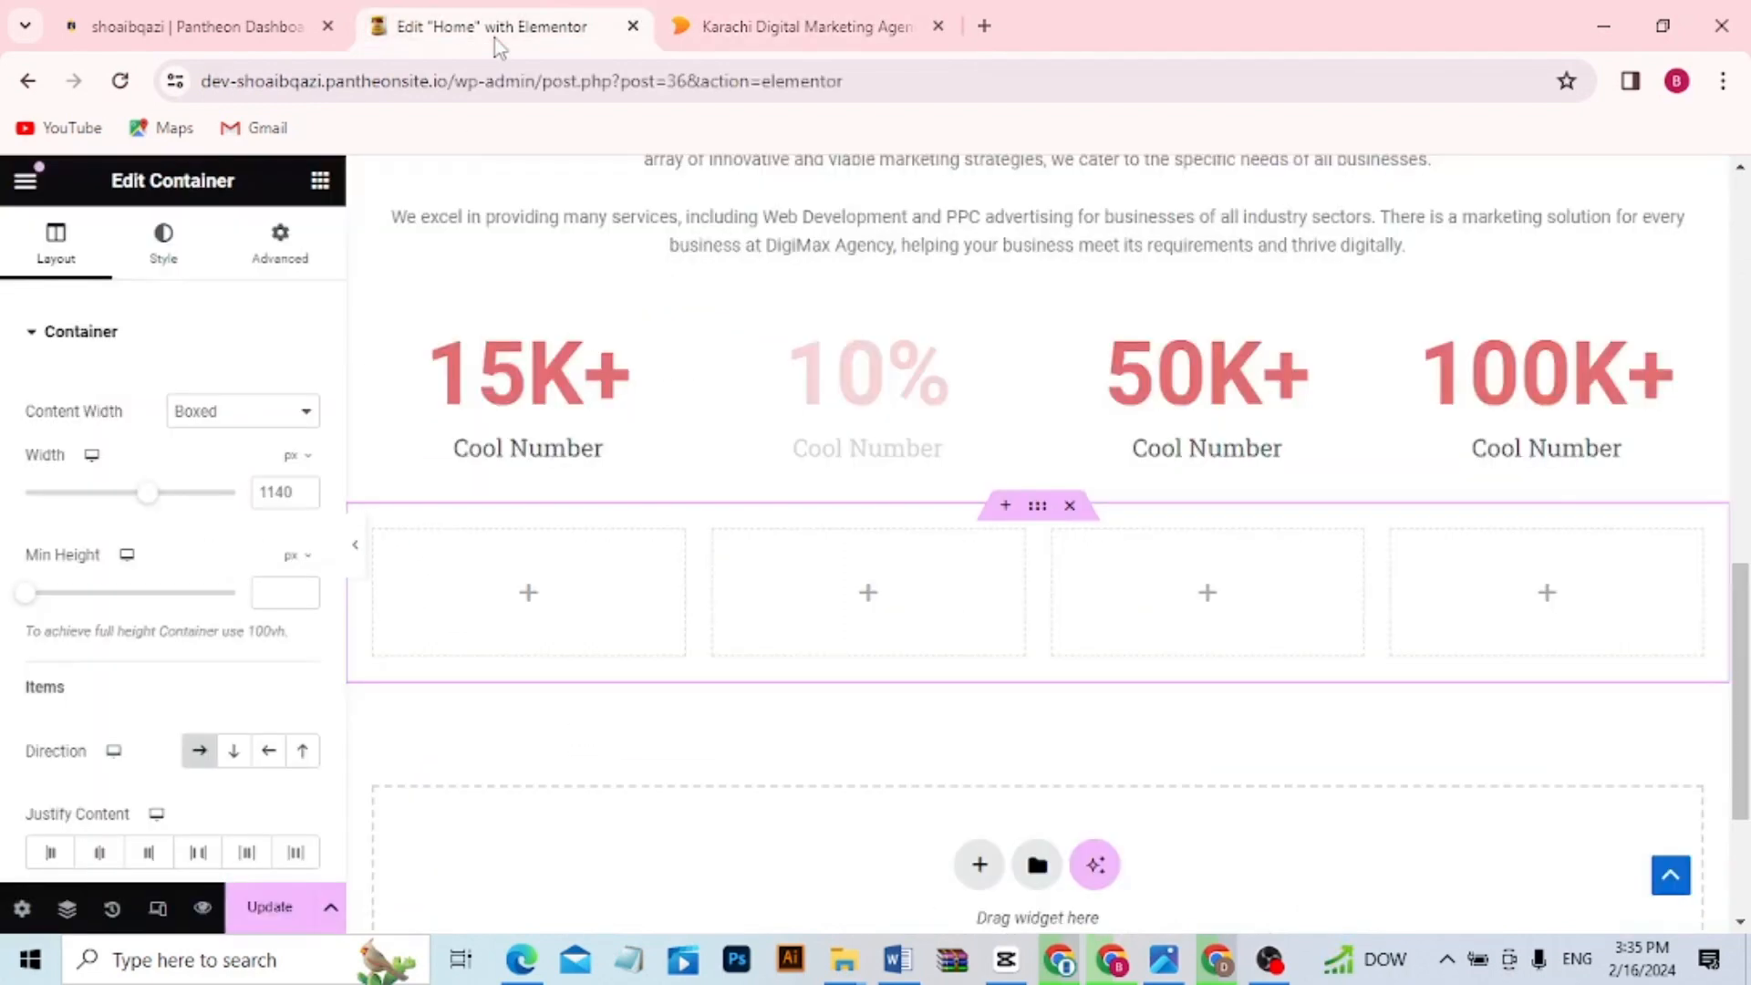
pyautogui.click(528, 593)
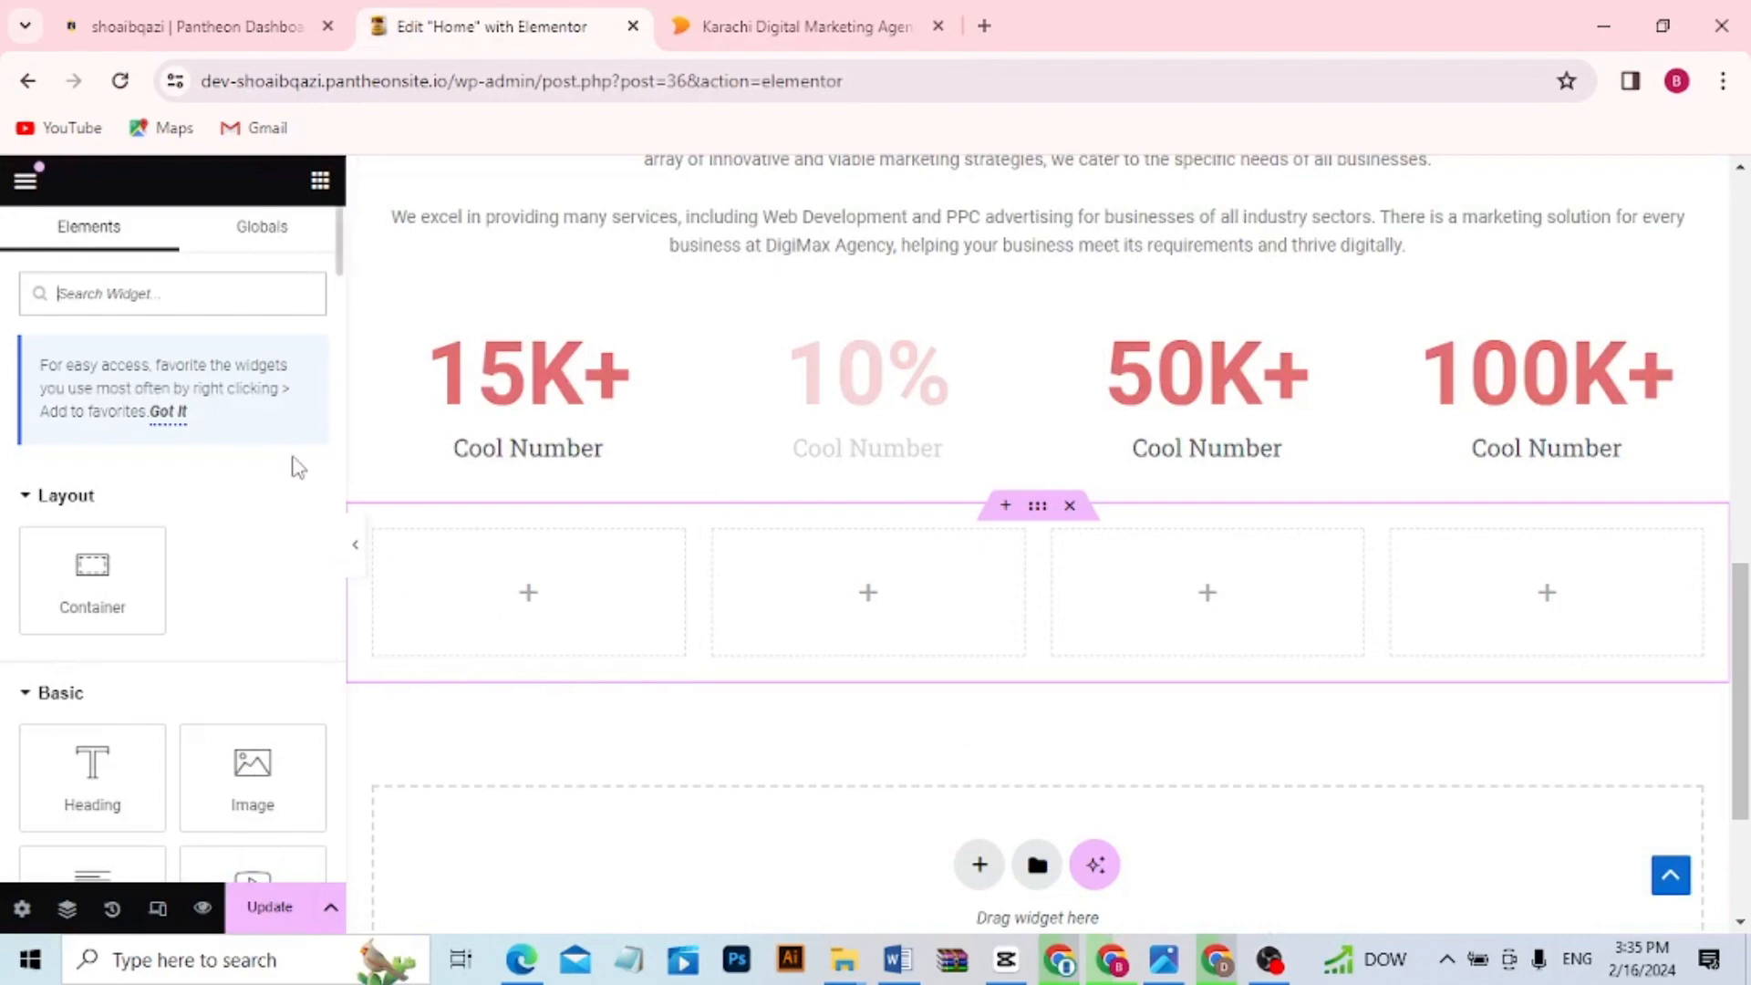
pyautogui.scroll(-3, 339, 262)
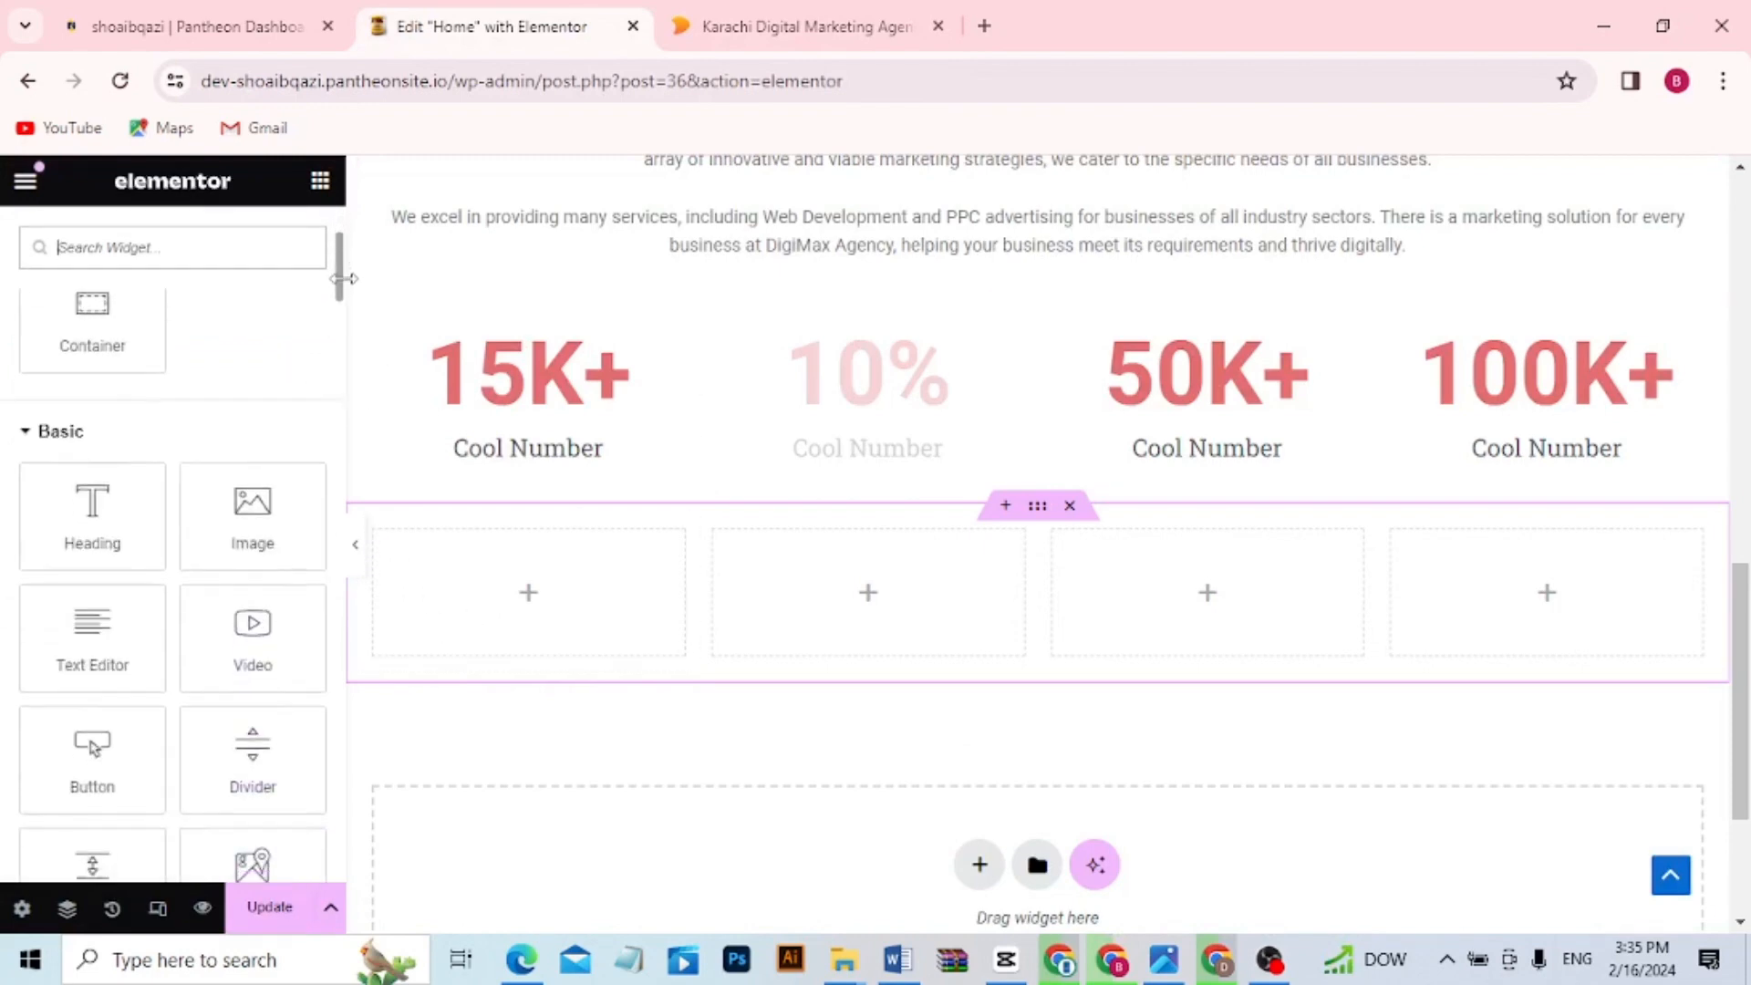
pyautogui.moveTo(73, 452); pyautogui.dragTo(520, 602)
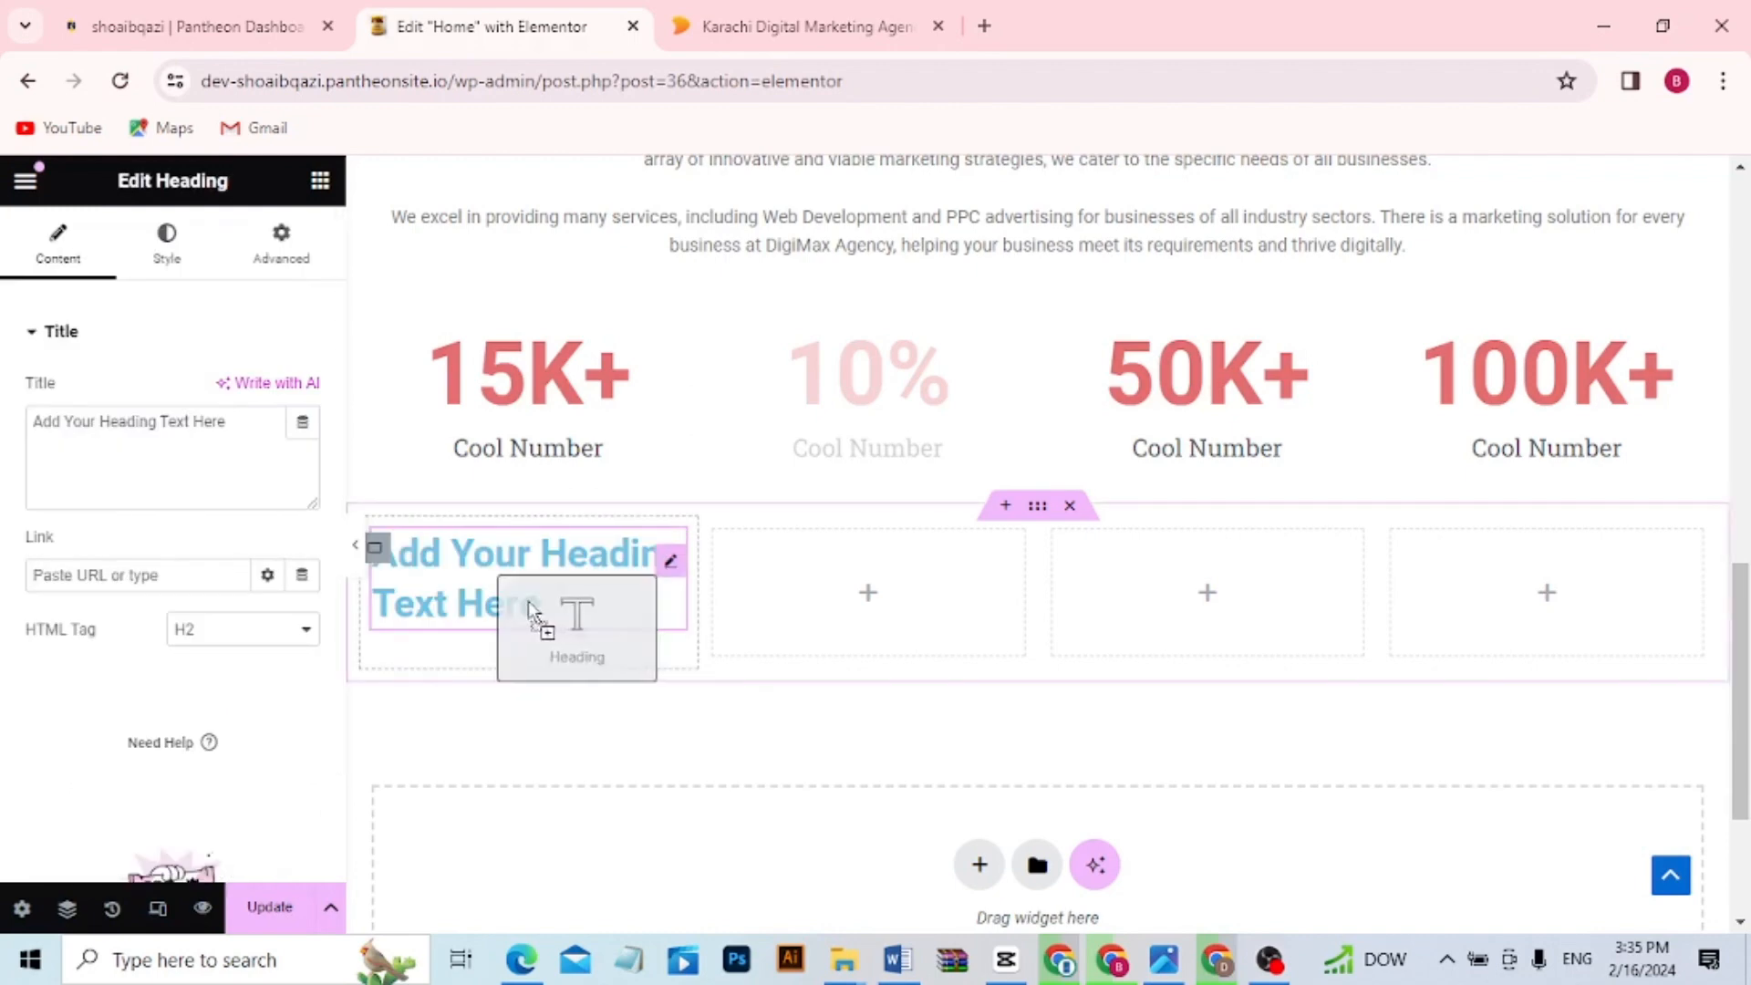
# Replace the first column's placeholder heading text with "01"
pyautogui.click(541, 602)
pyautogui.press('BackSpace')
pyautogui.press('BackSpace')
pyautogui.press('BackSpace')
pyautogui.press('BackSpace')
pyautogui.press('BackSpace')
pyautogui.press('BackSpace')
pyautogui.press('BackSpace')
pyautogui.press('BackSpace')
pyautogui.press('BackSpace')
pyautogui.press('BackSpace')
pyautogui.press('BackSpace')
pyautogui.press('BackSpace')
pyautogui.press('BackSpace')
pyautogui.press('BackSpace')
pyautogui.press('BackSpace')
pyautogui.press('BackSpace')
pyautogui.press('BackSpace')
pyautogui.press('BackSpace')
pyautogui.press('BackSpace')
pyautogui.press('BackSpace')
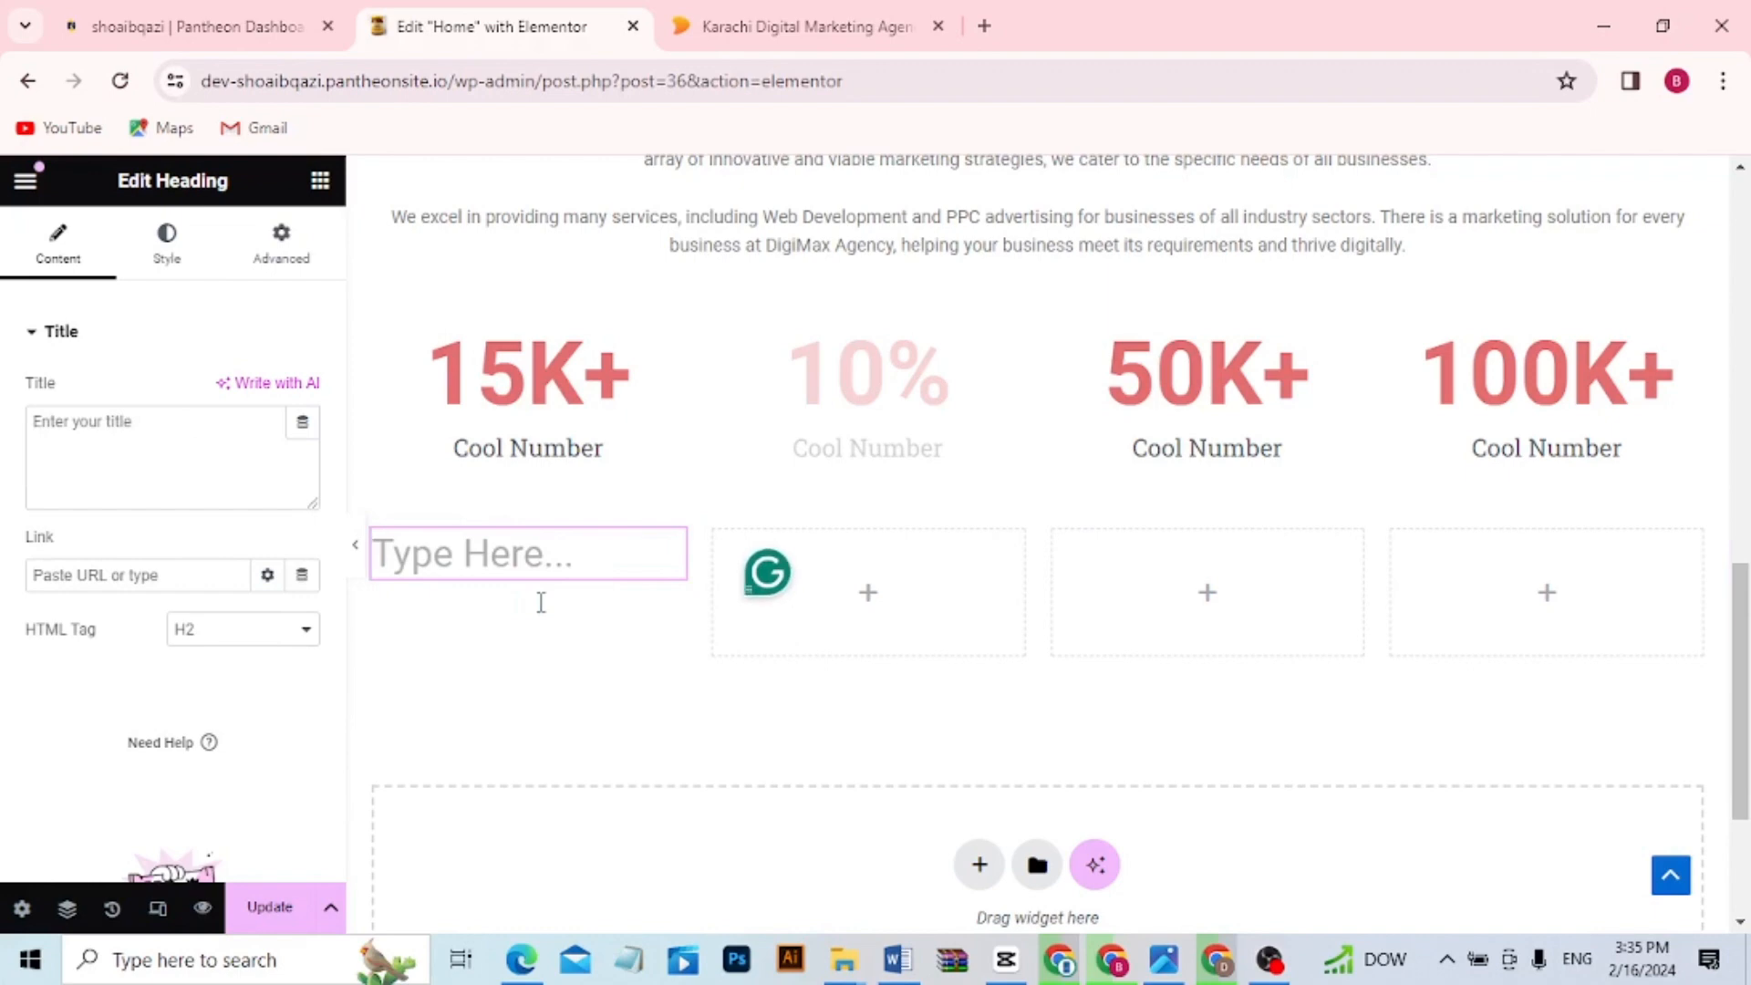
pyautogui.write('01')
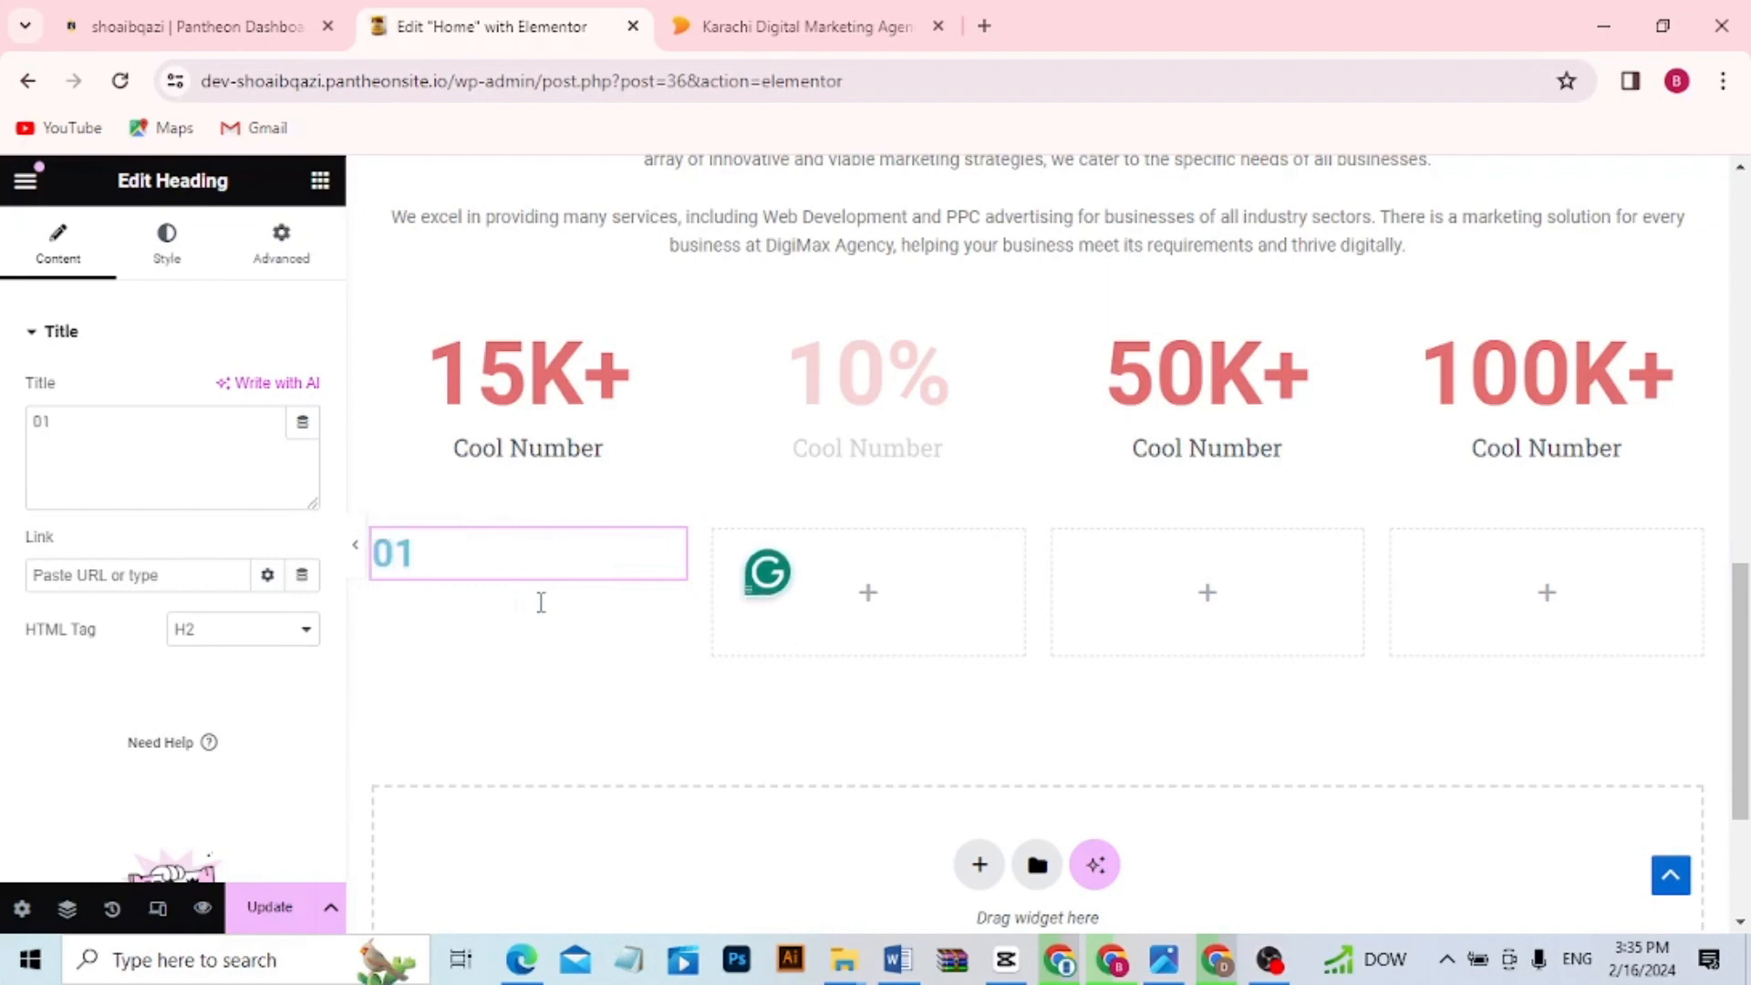
# Set the HTML tag of the "01" heading to H1
pyautogui.hotkey('shift', 'Left')
pyautogui.hotkey('shift', 'Left')
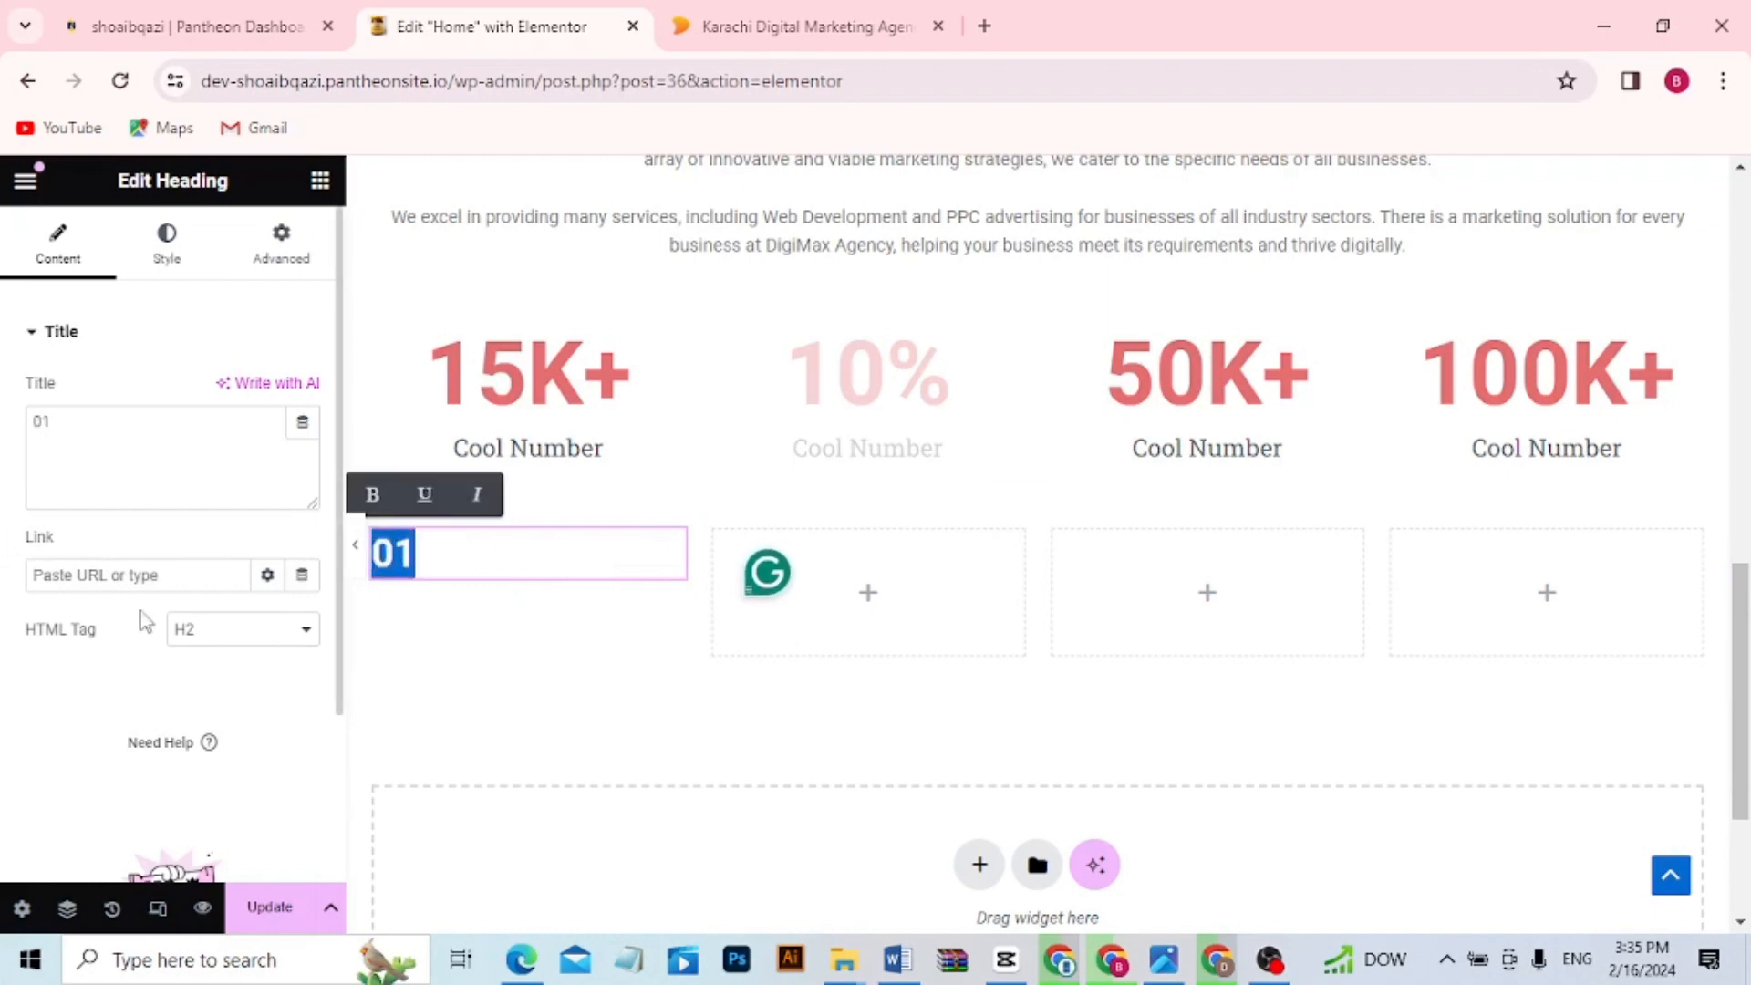
pyautogui.click(306, 631)
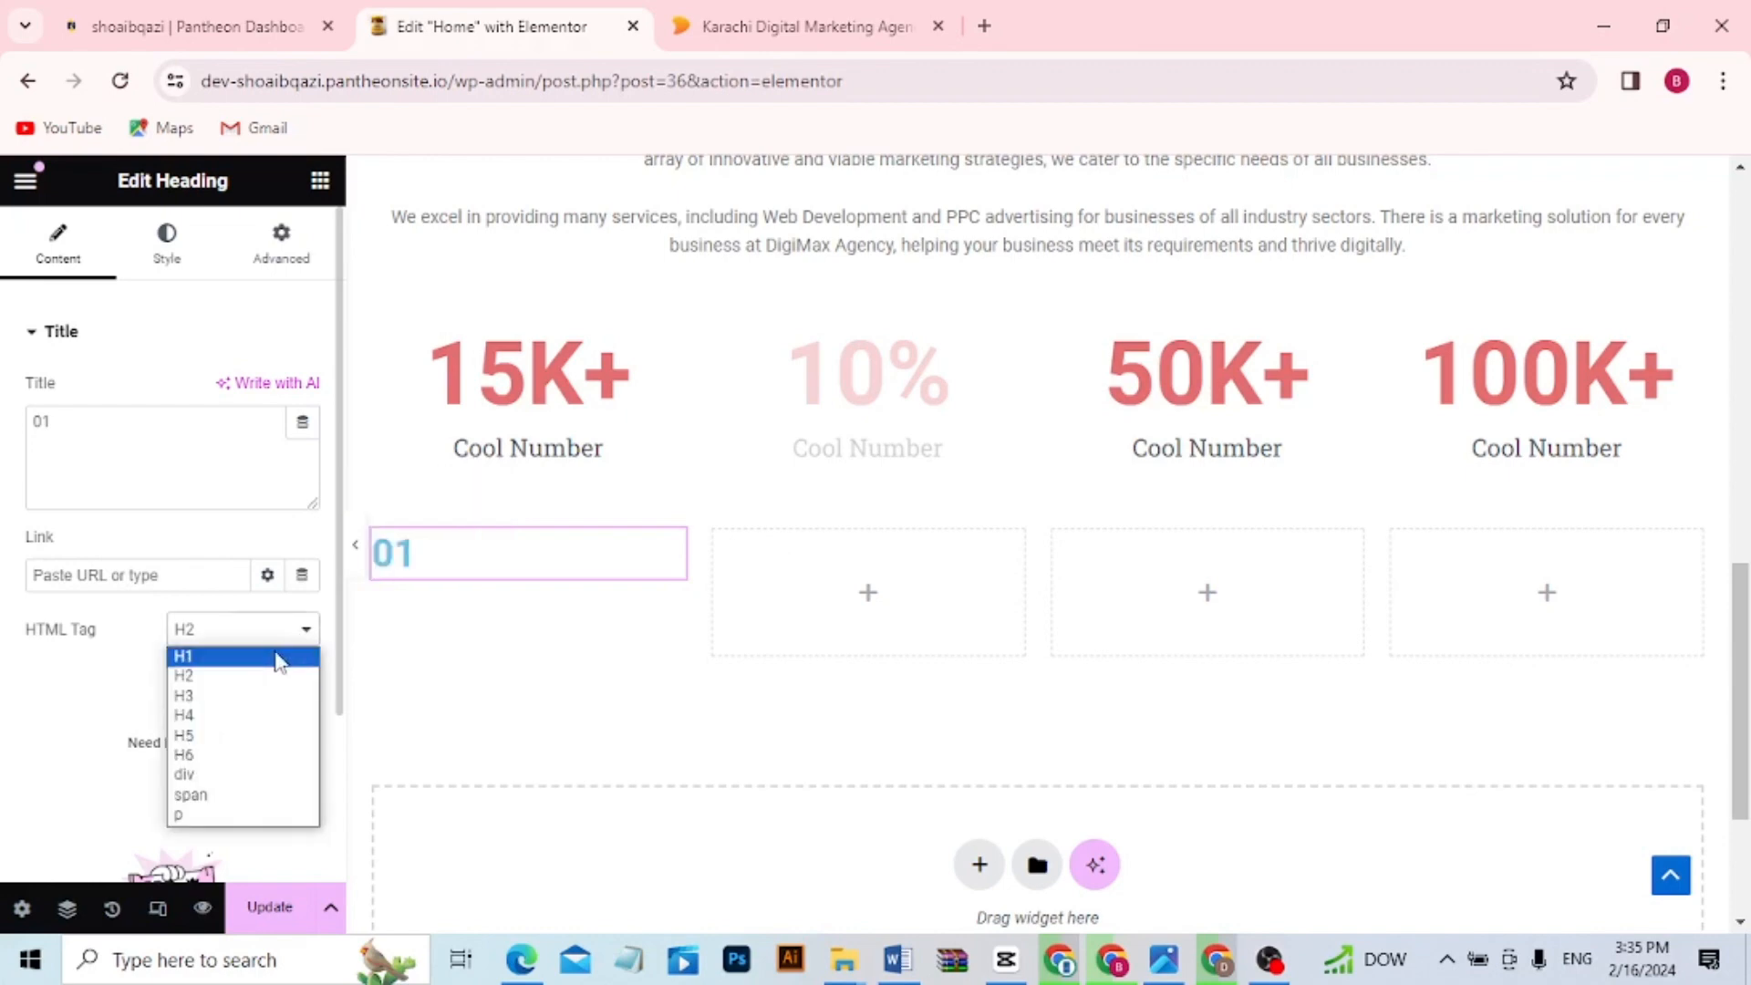
pyautogui.click(273, 656)
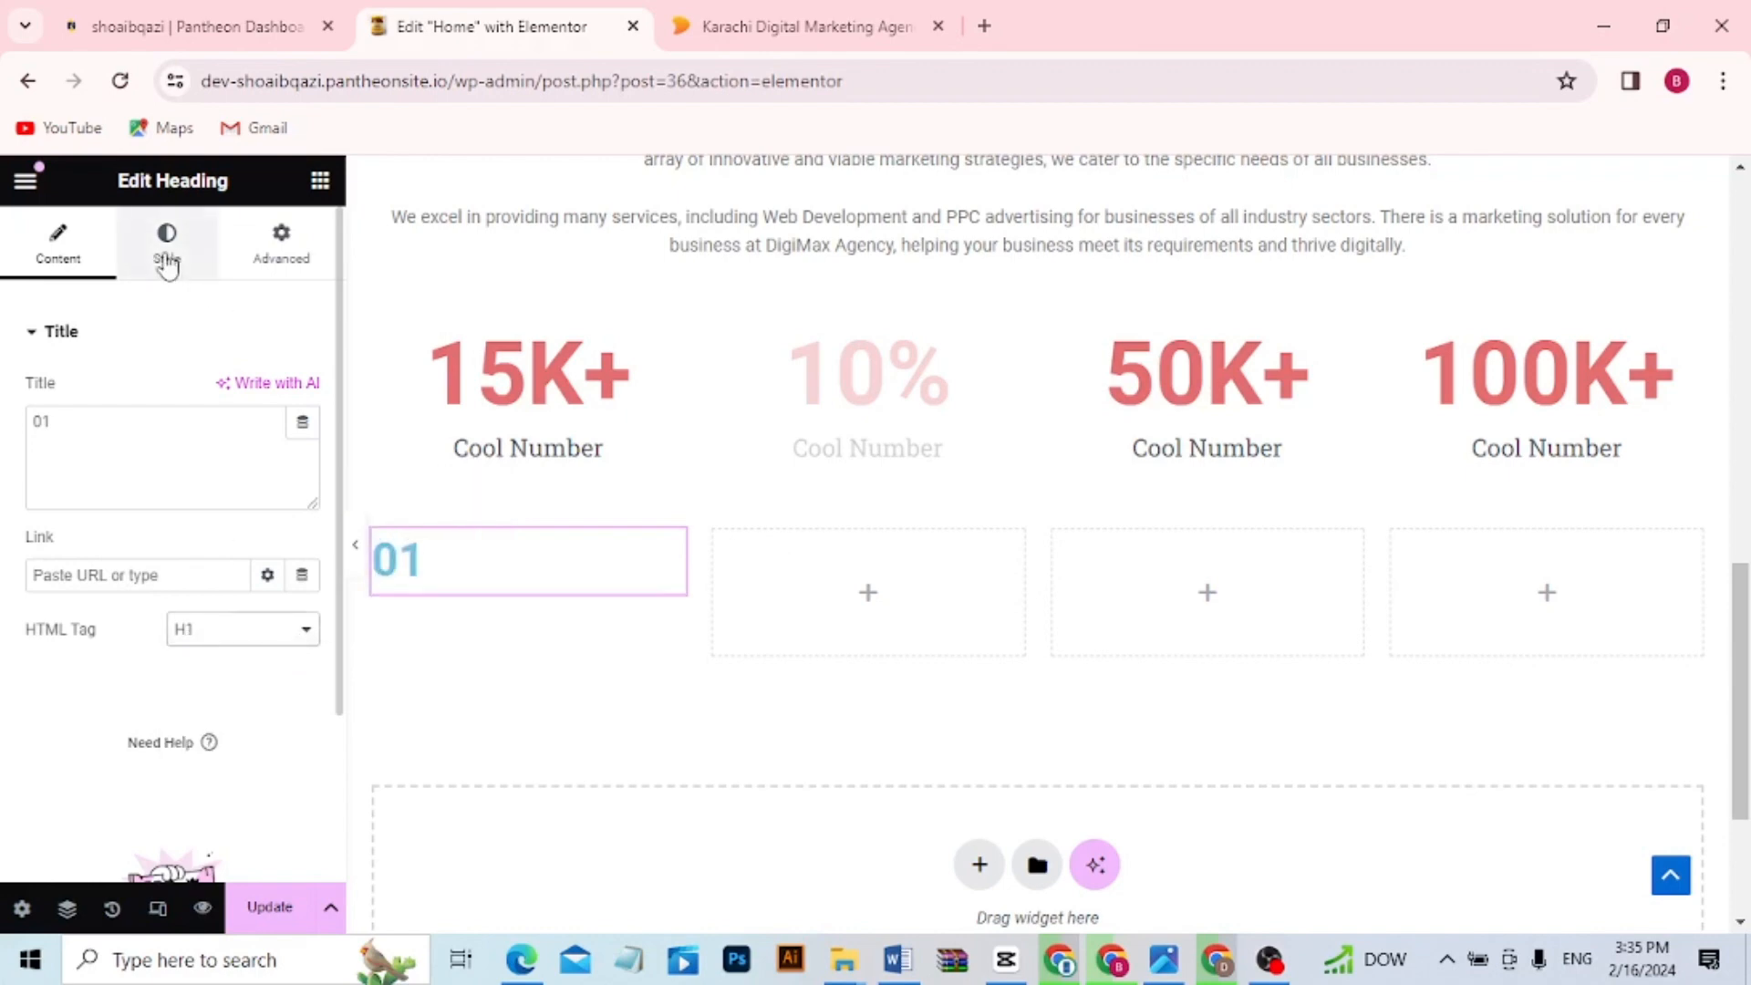
# Center the "01" heading and greatly enlarge its font size in the typography settings
pyautogui.click(167, 259)
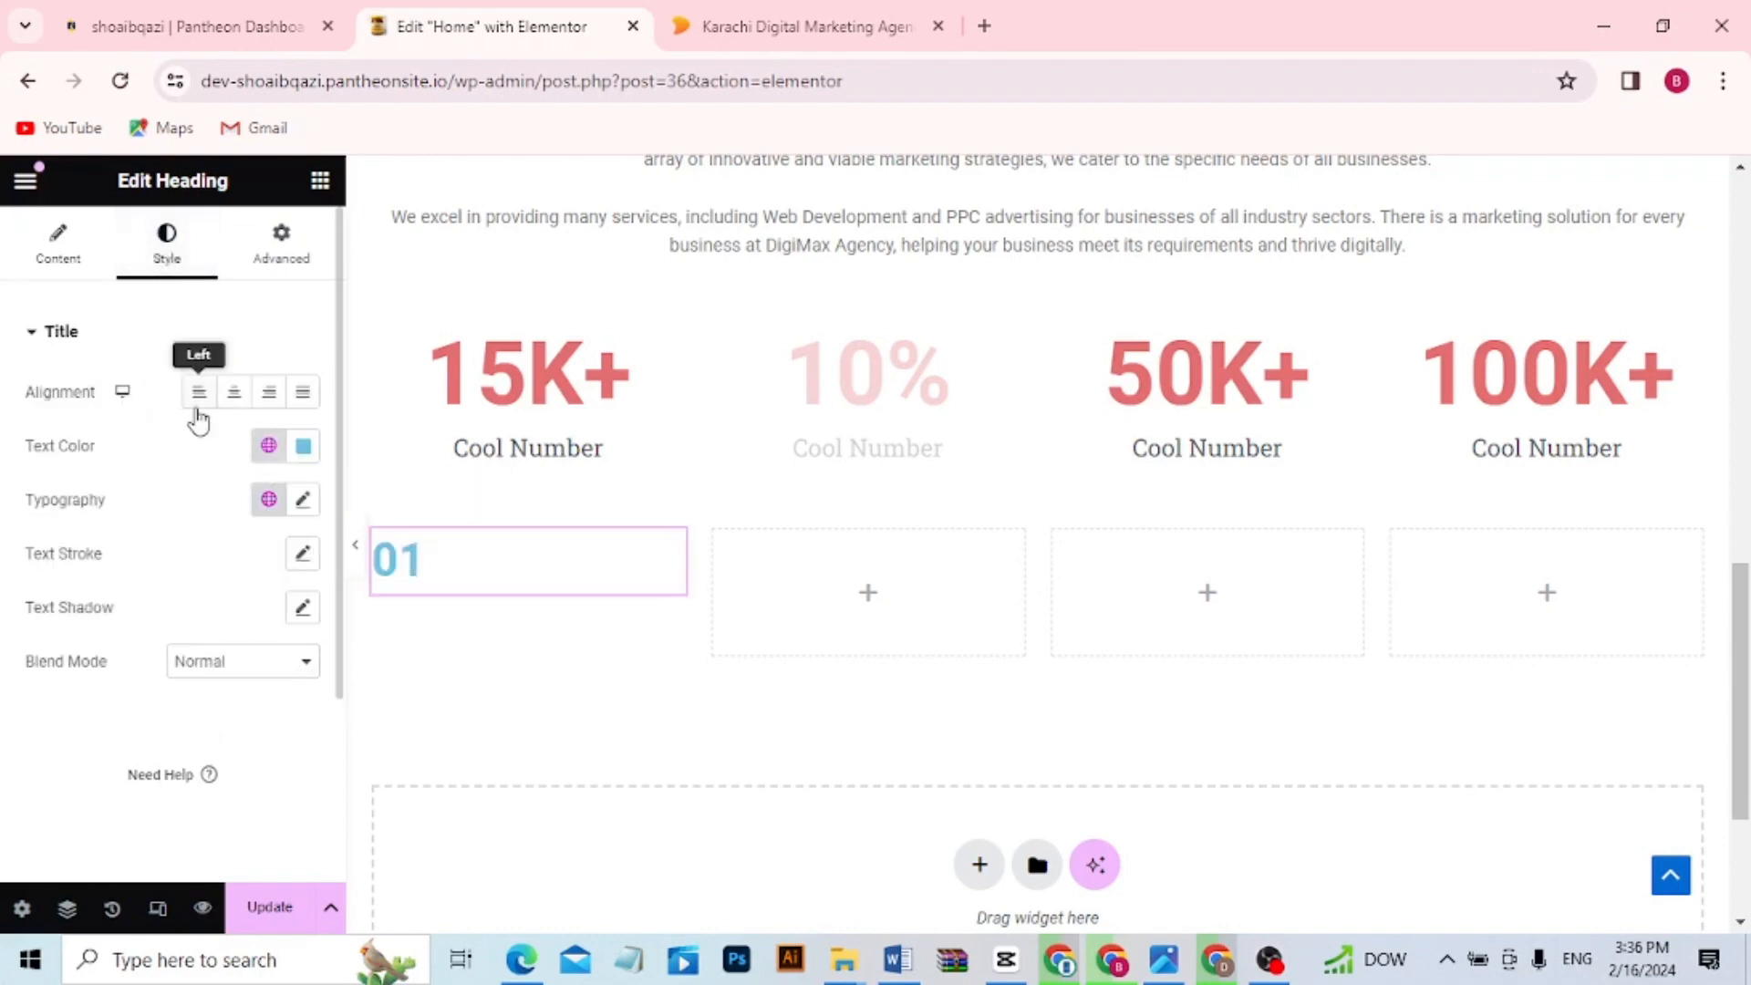
pyautogui.click(235, 393)
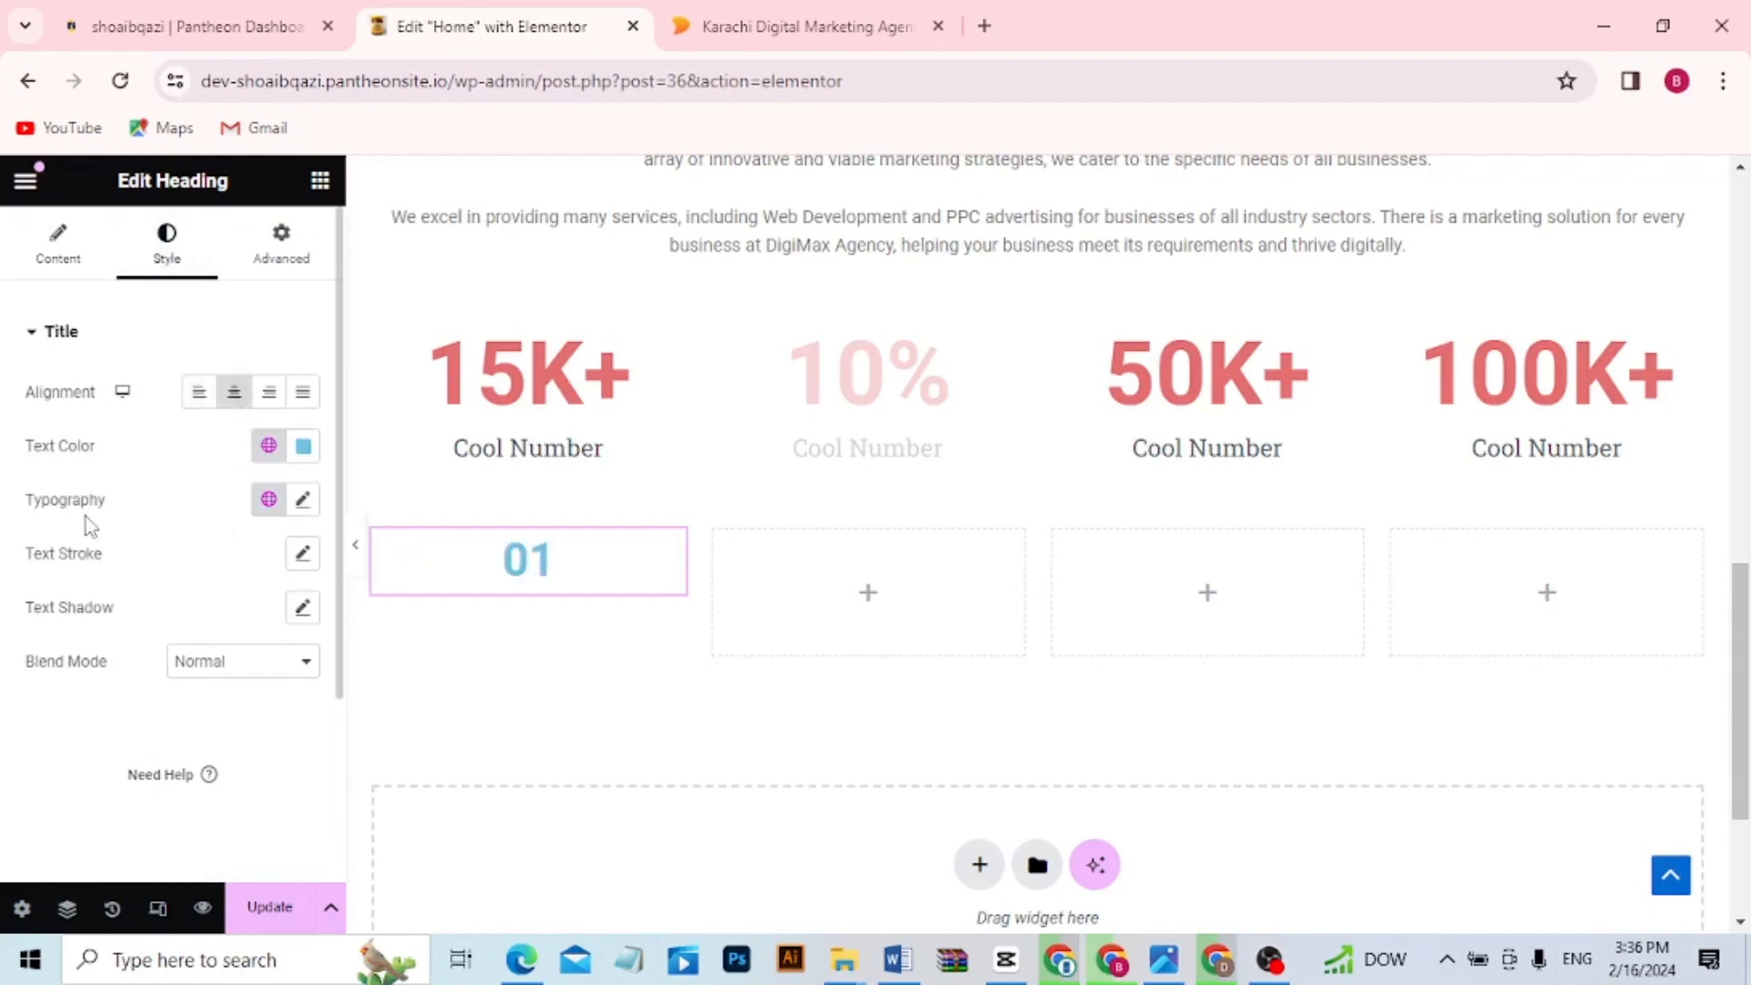
pyautogui.click(304, 501)
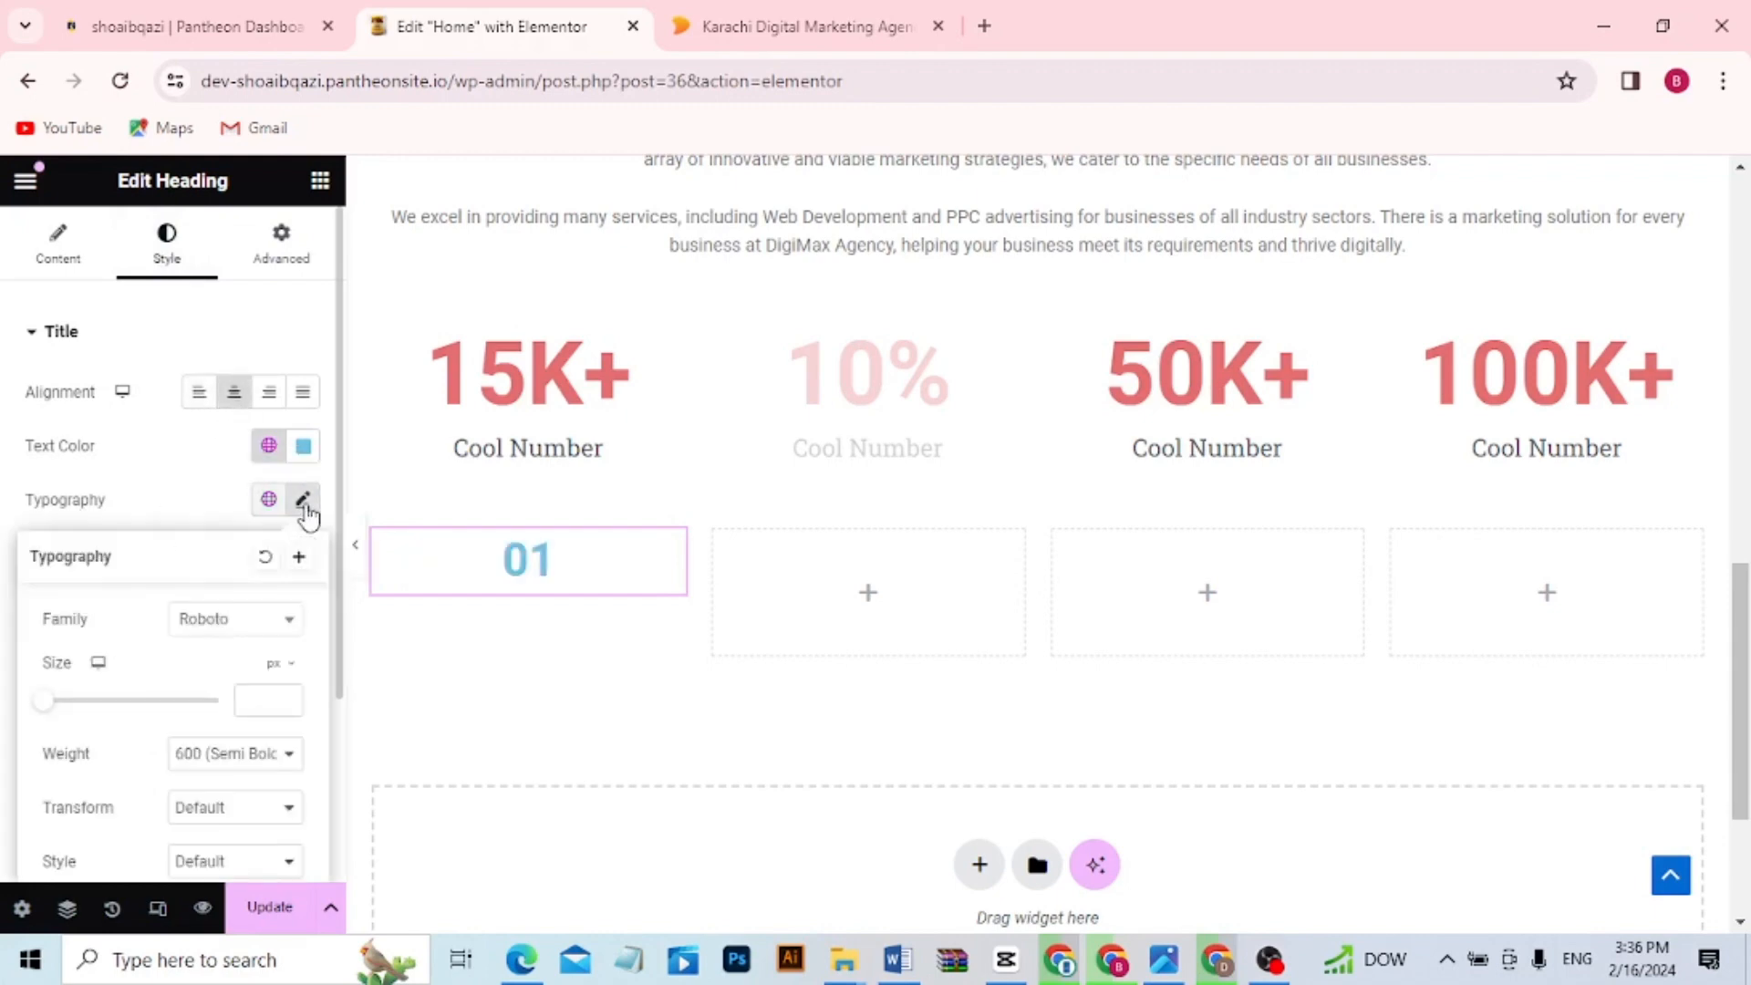
pyautogui.moveTo(47, 705); pyautogui.dragTo(171, 725)
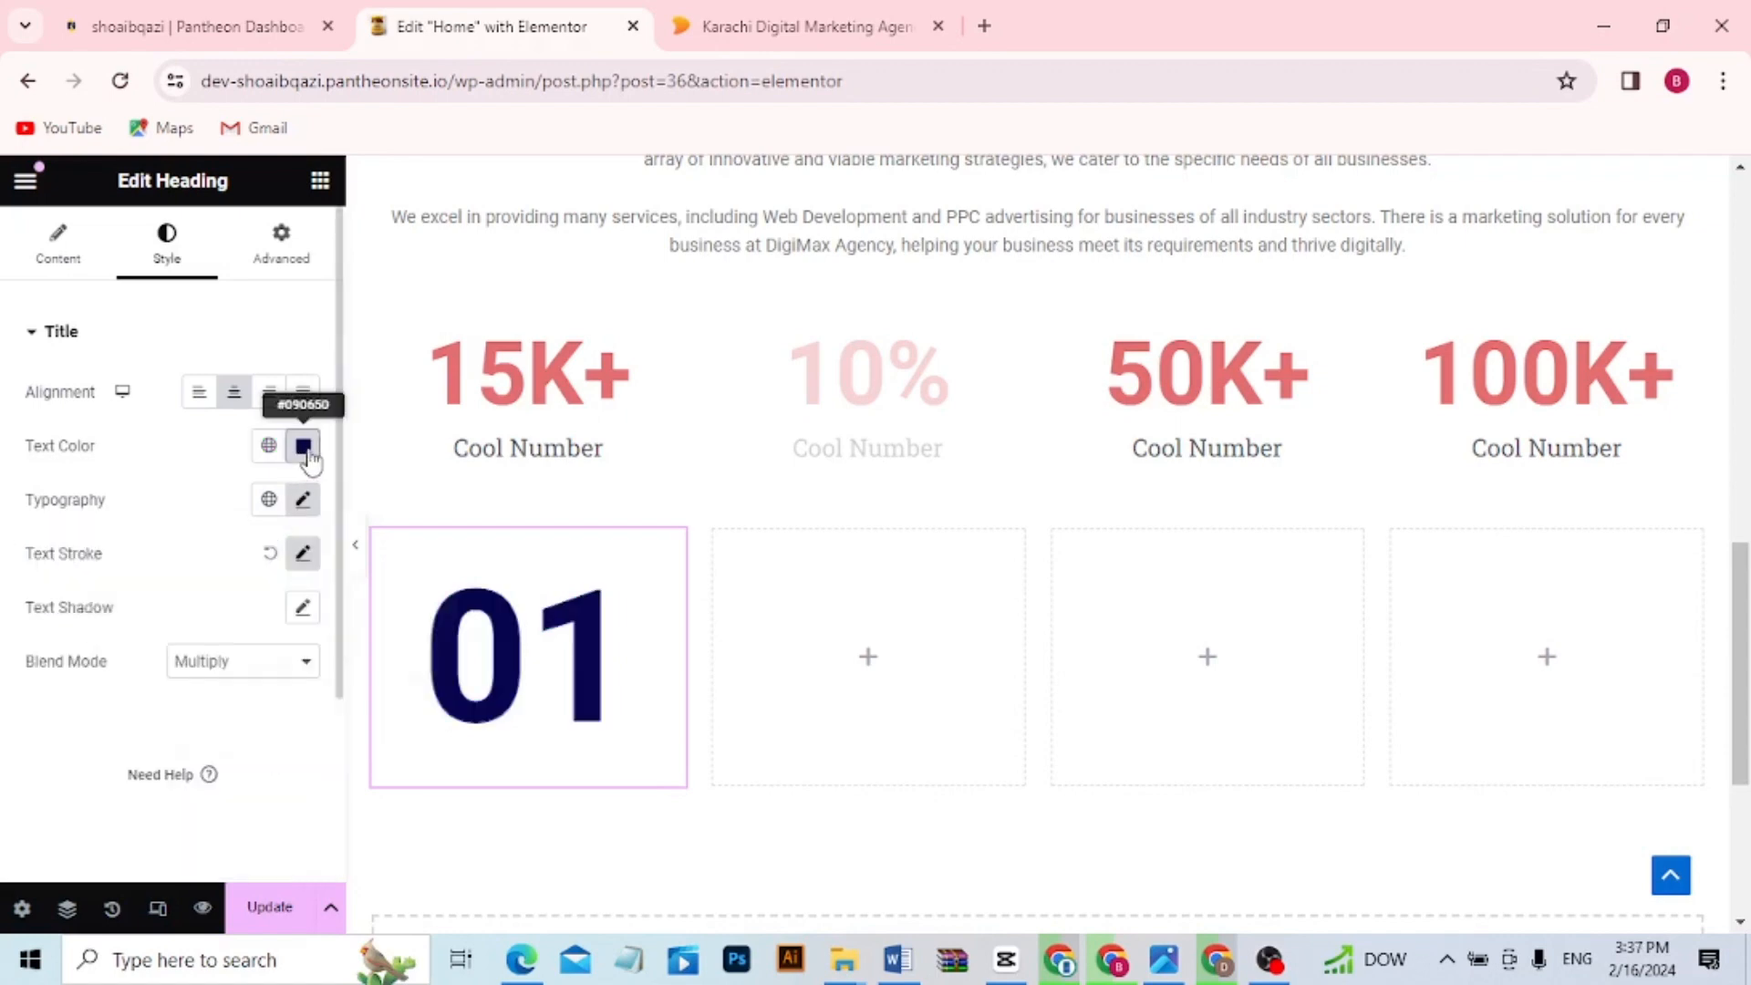
# Set the "01" heading's text color to white (#FFFFFF) and its text stroke to 4 px
pyautogui.click(303, 446)
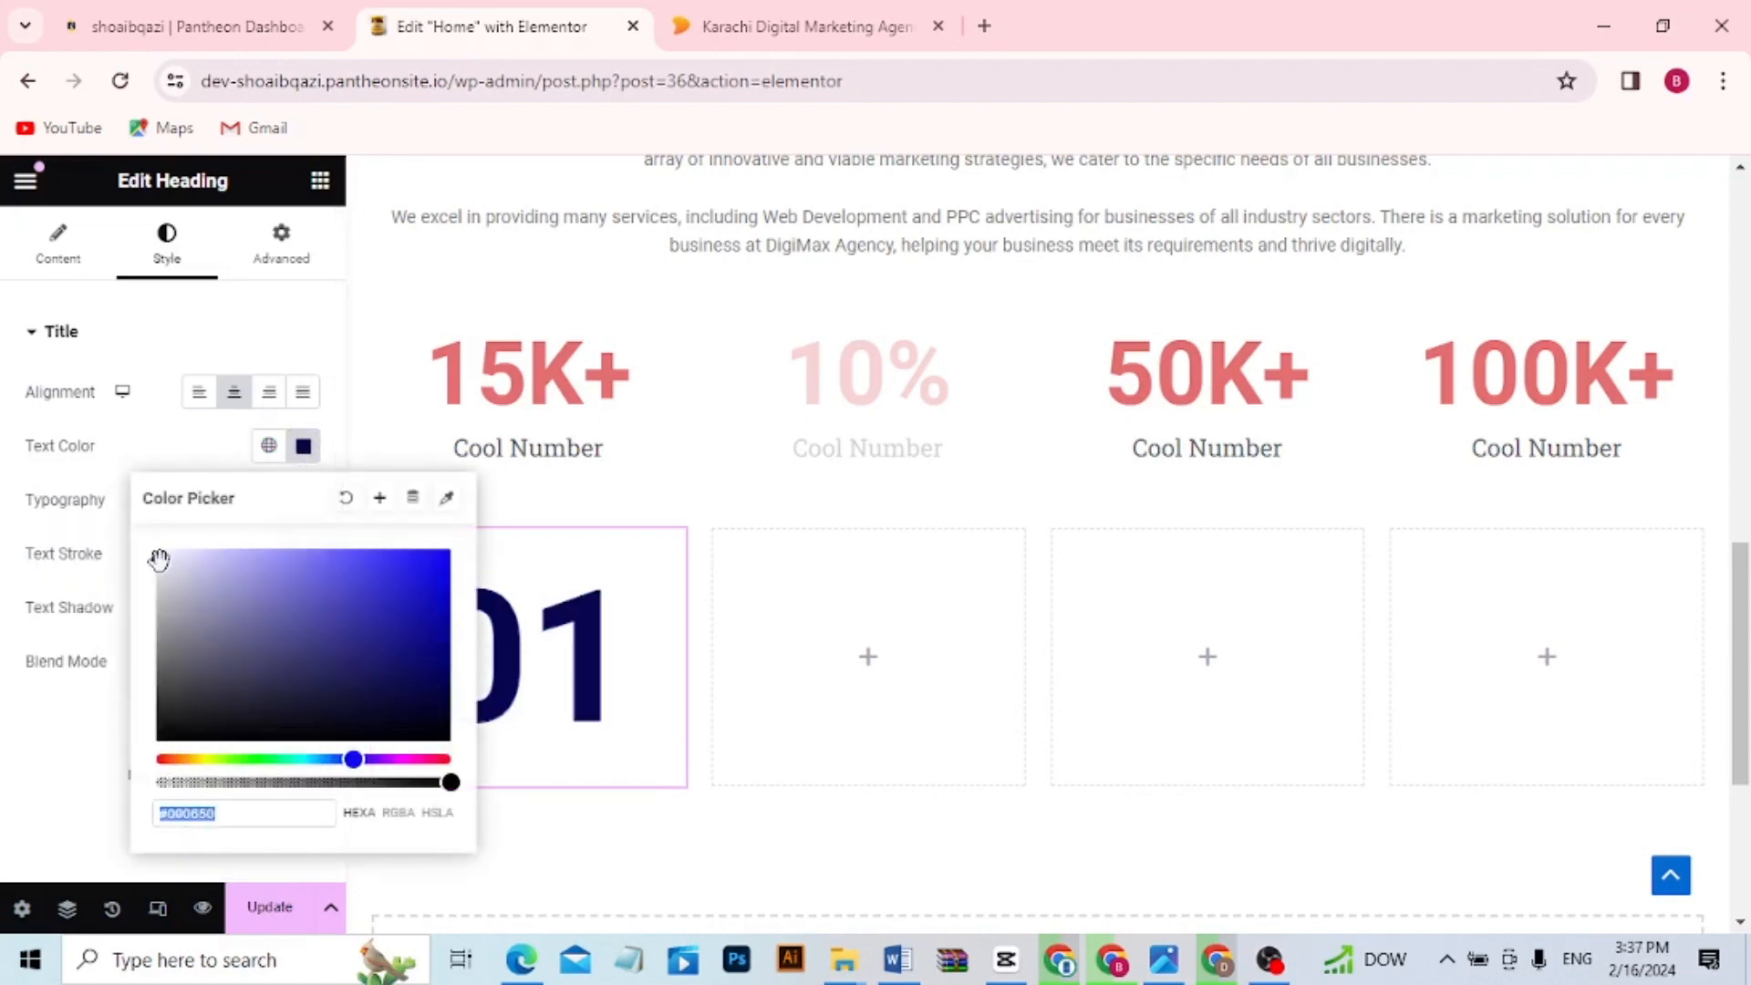
pyautogui.write('#EAEAEE')
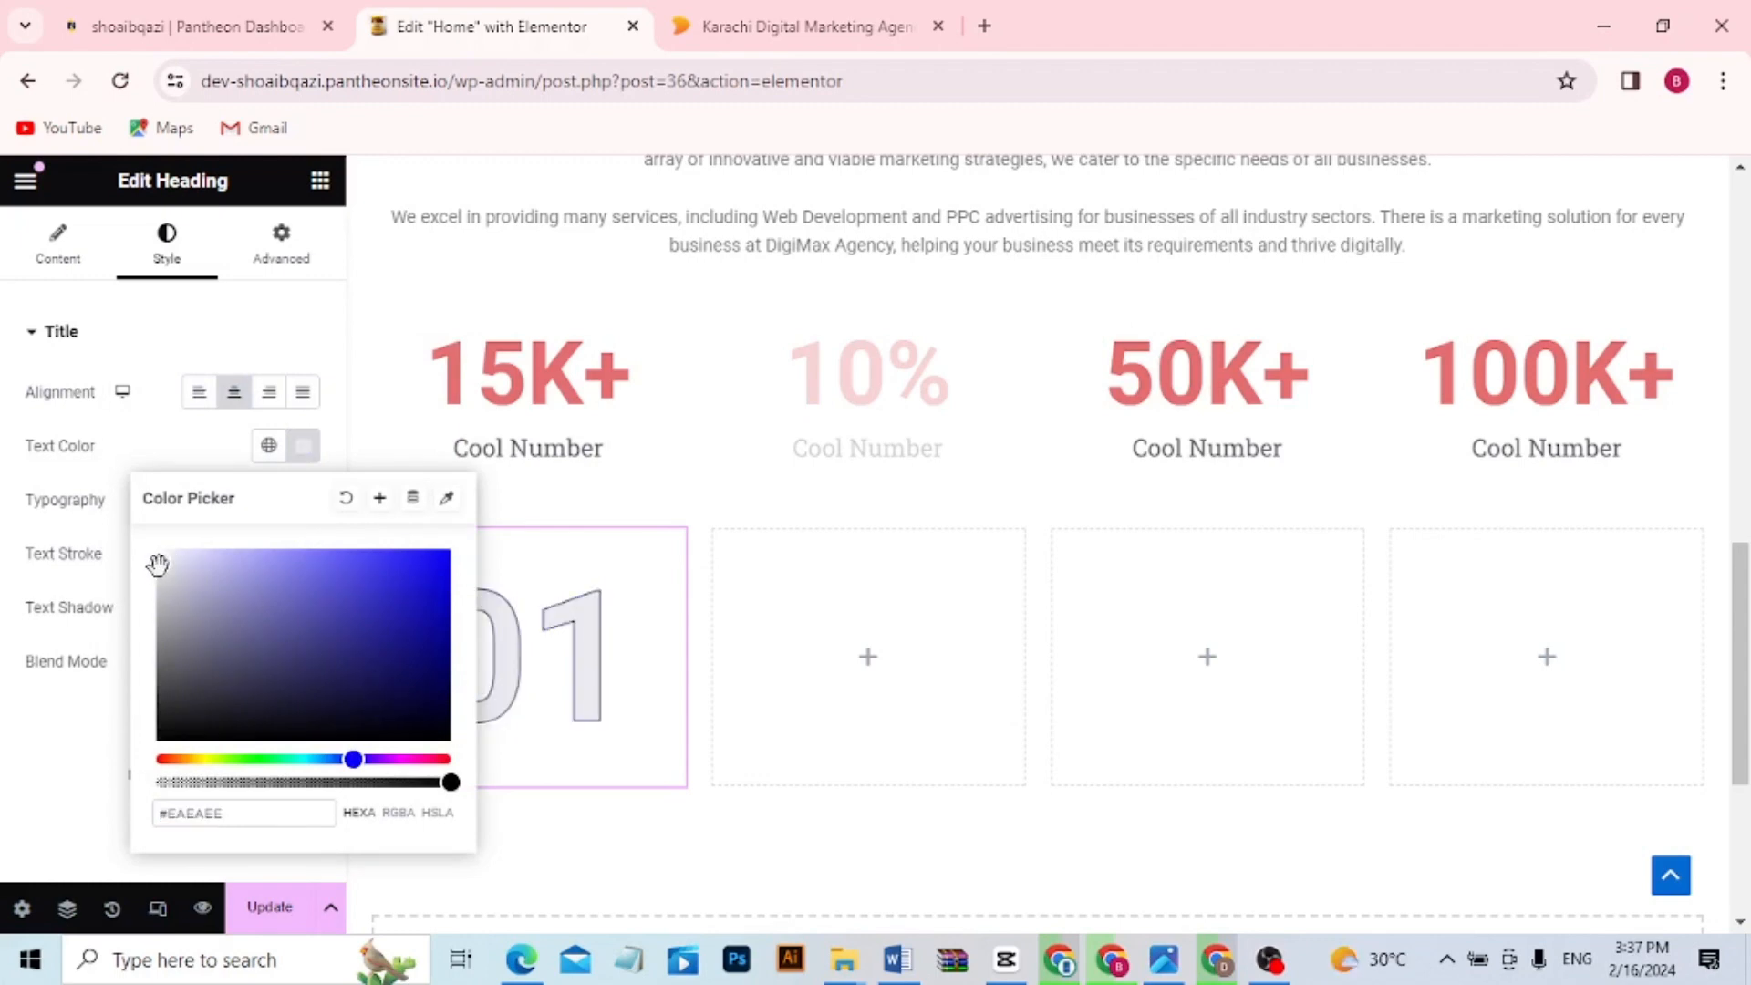
pyautogui.moveTo(158, 564); pyautogui.dragTo(153, 544)
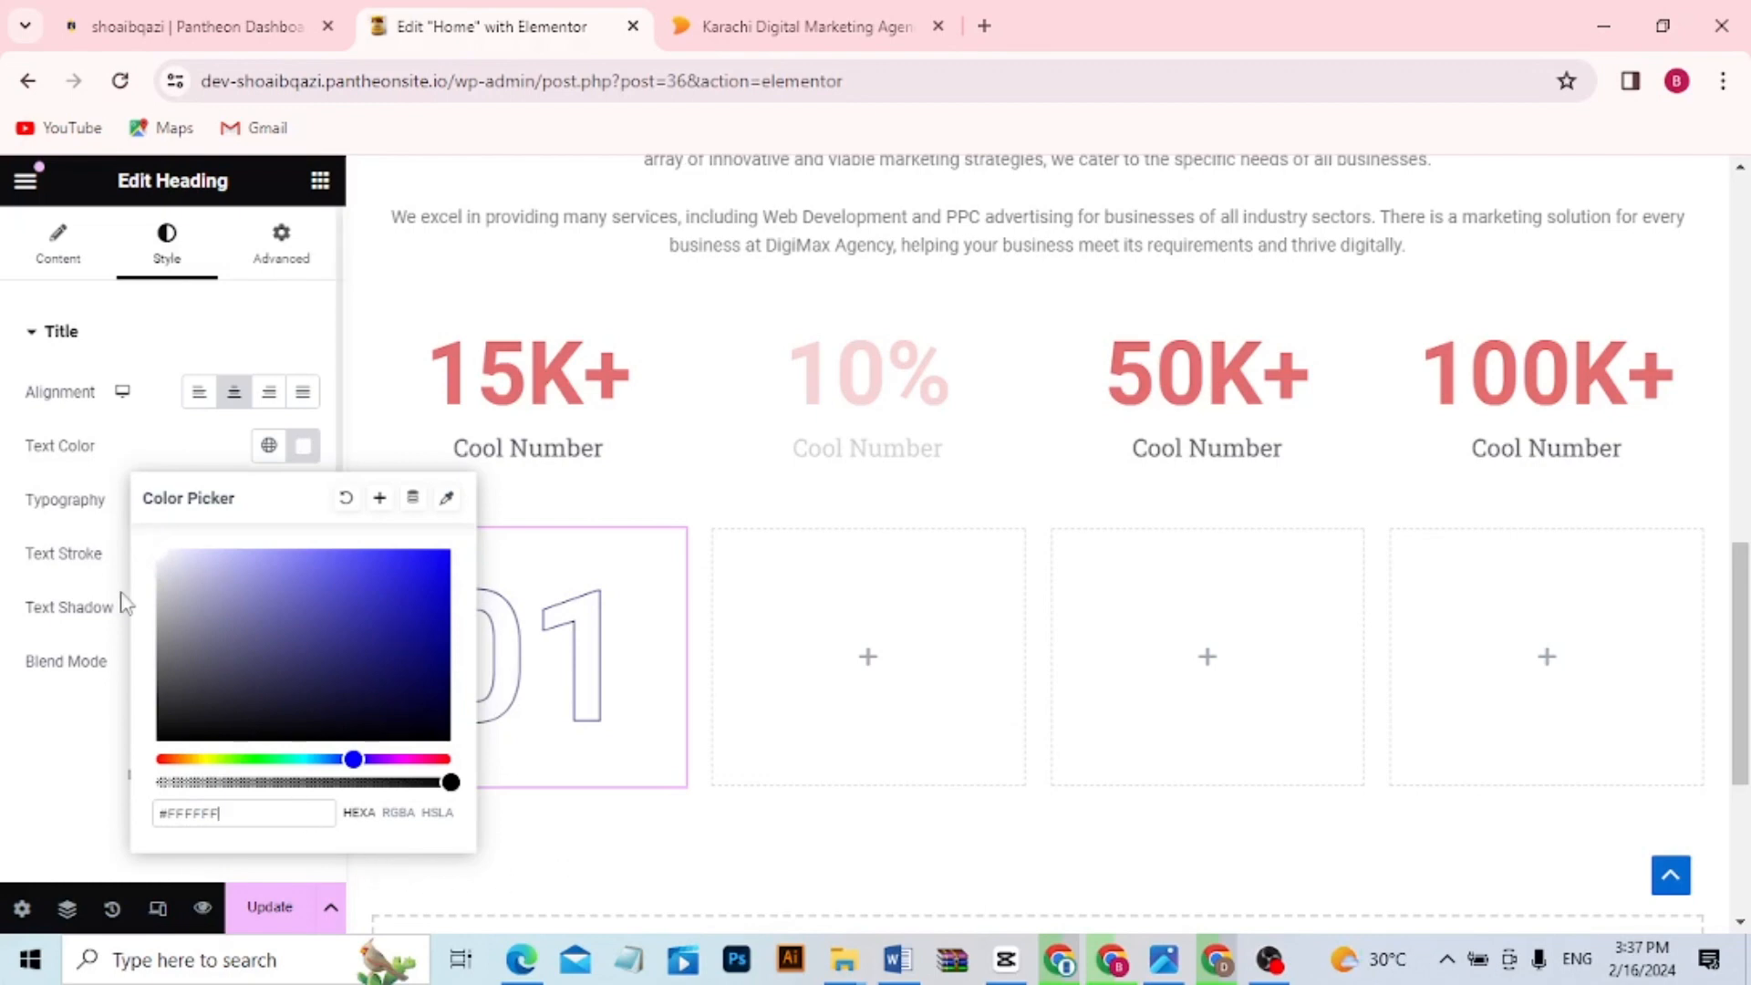
pyautogui.click(73, 563)
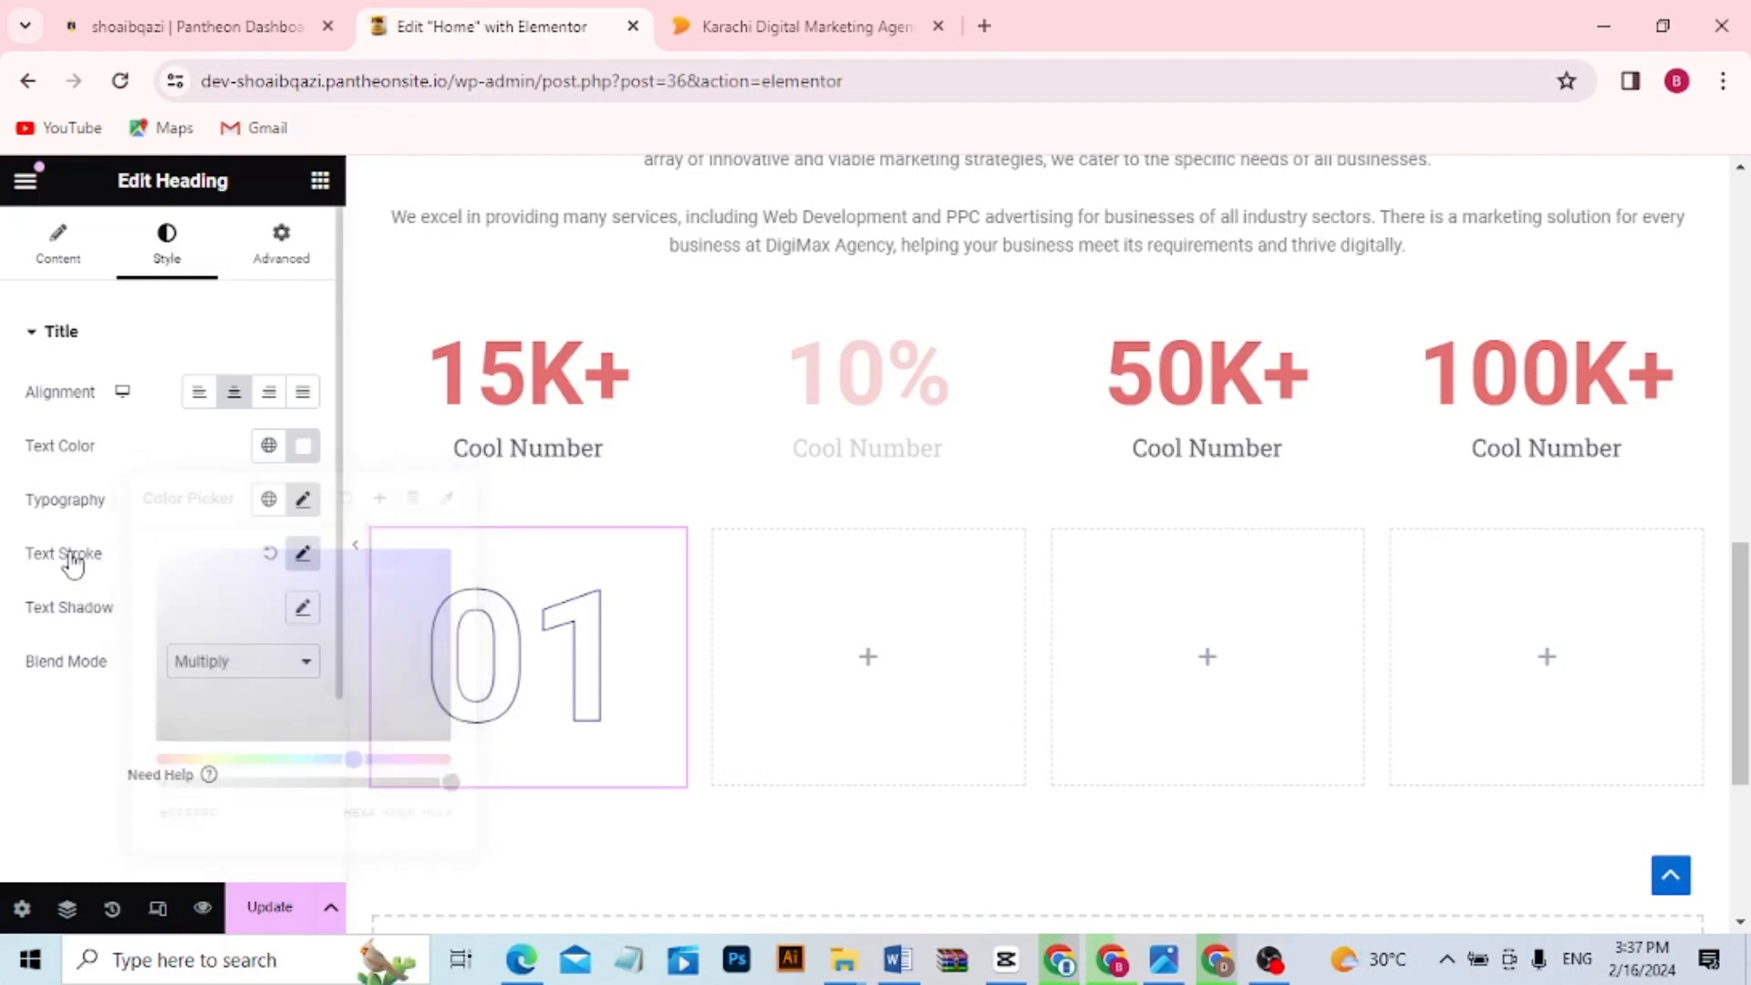
pyautogui.click(303, 556)
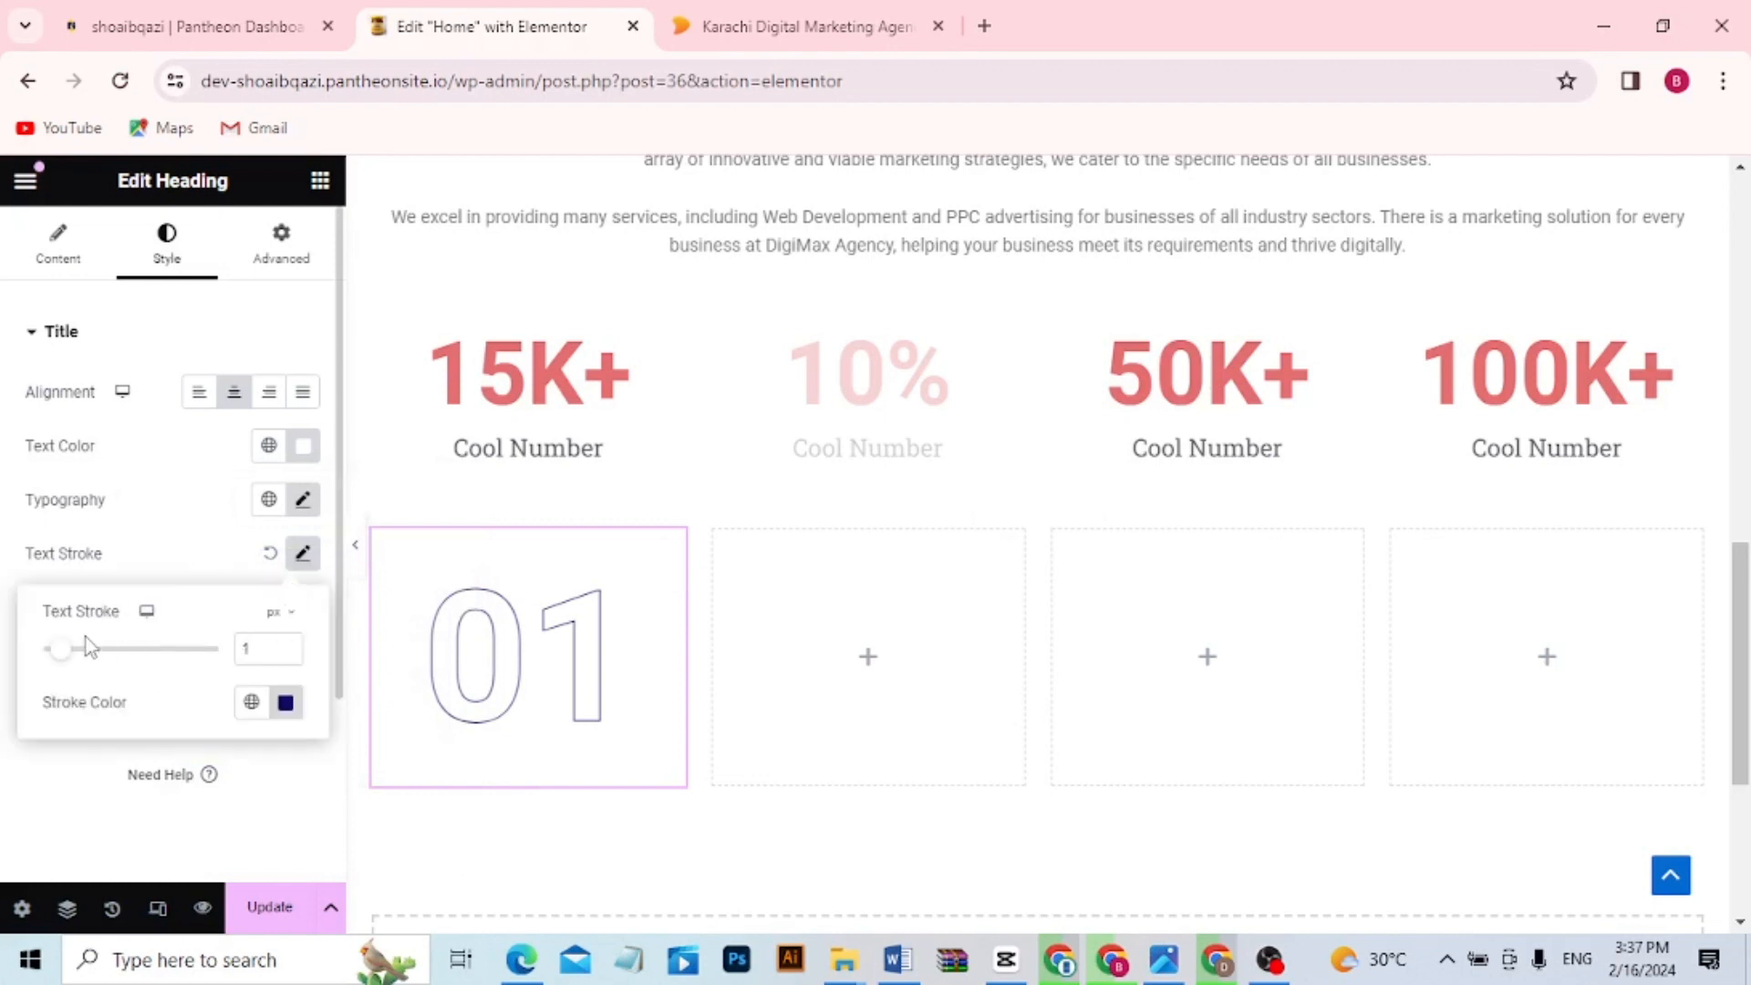
pyautogui.moveTo(71, 659); pyautogui.dragTo(119, 664)
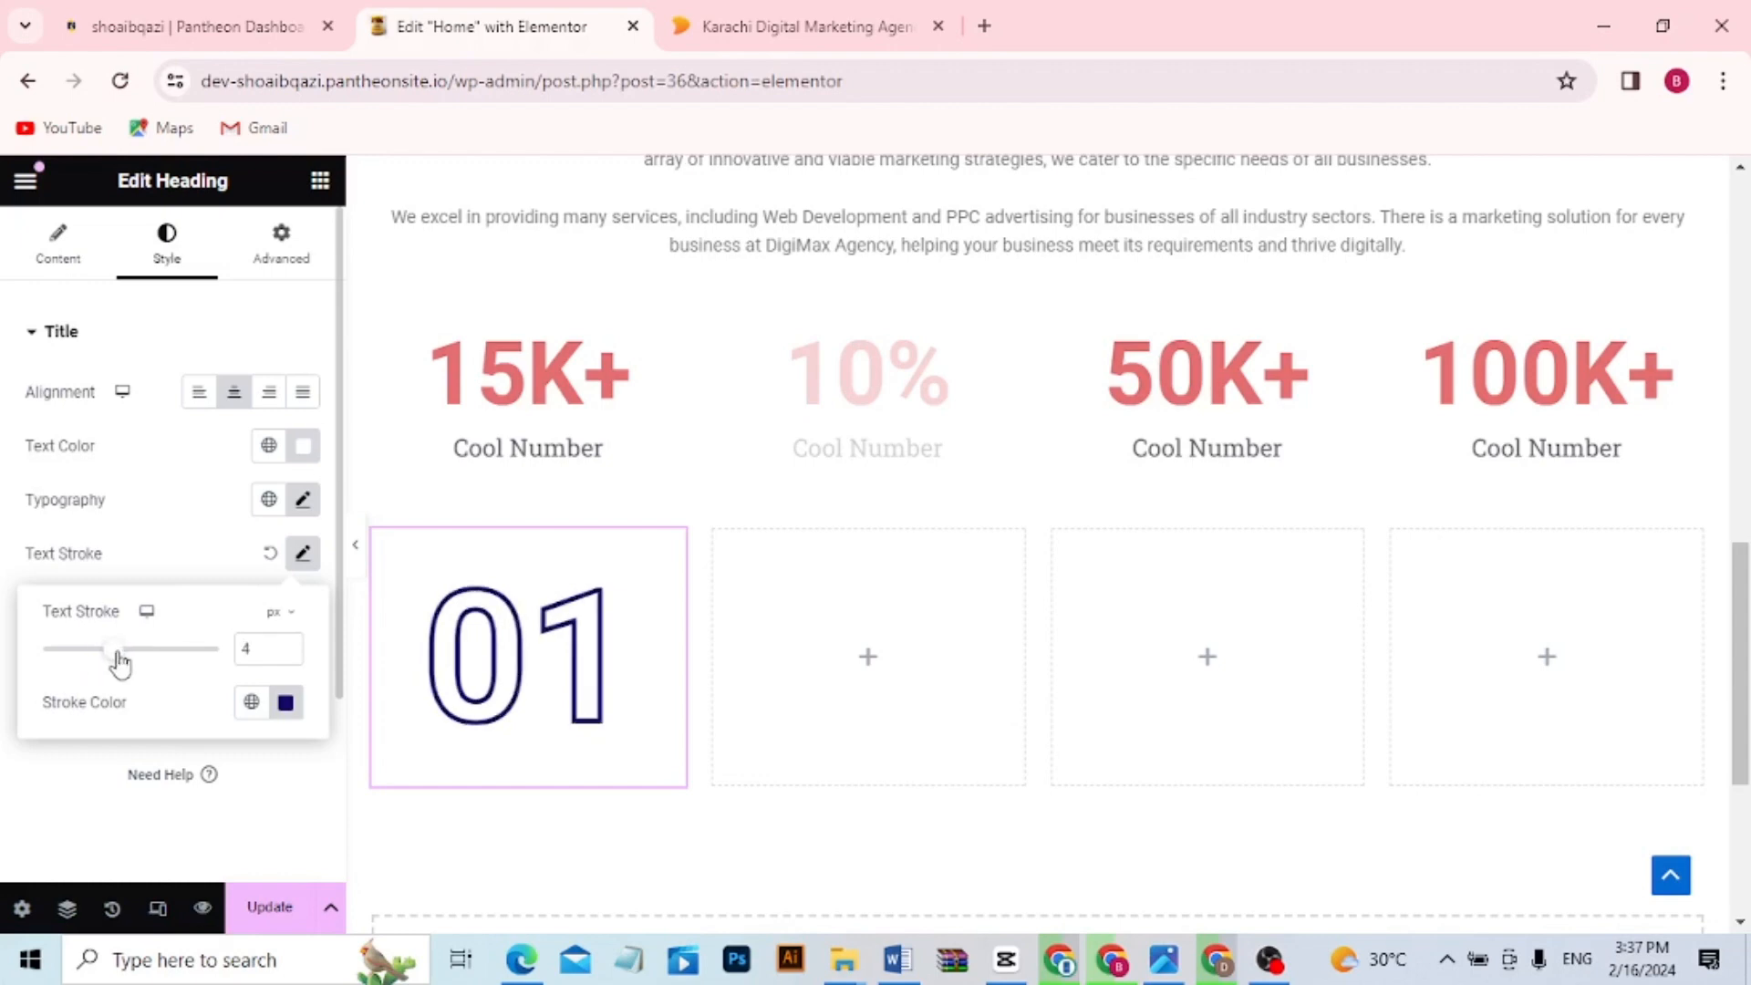
# Duplicate the outlined "01" heading three times and place the copies in the second, third and fourth columns
pyautogui.rightClick(520, 686)
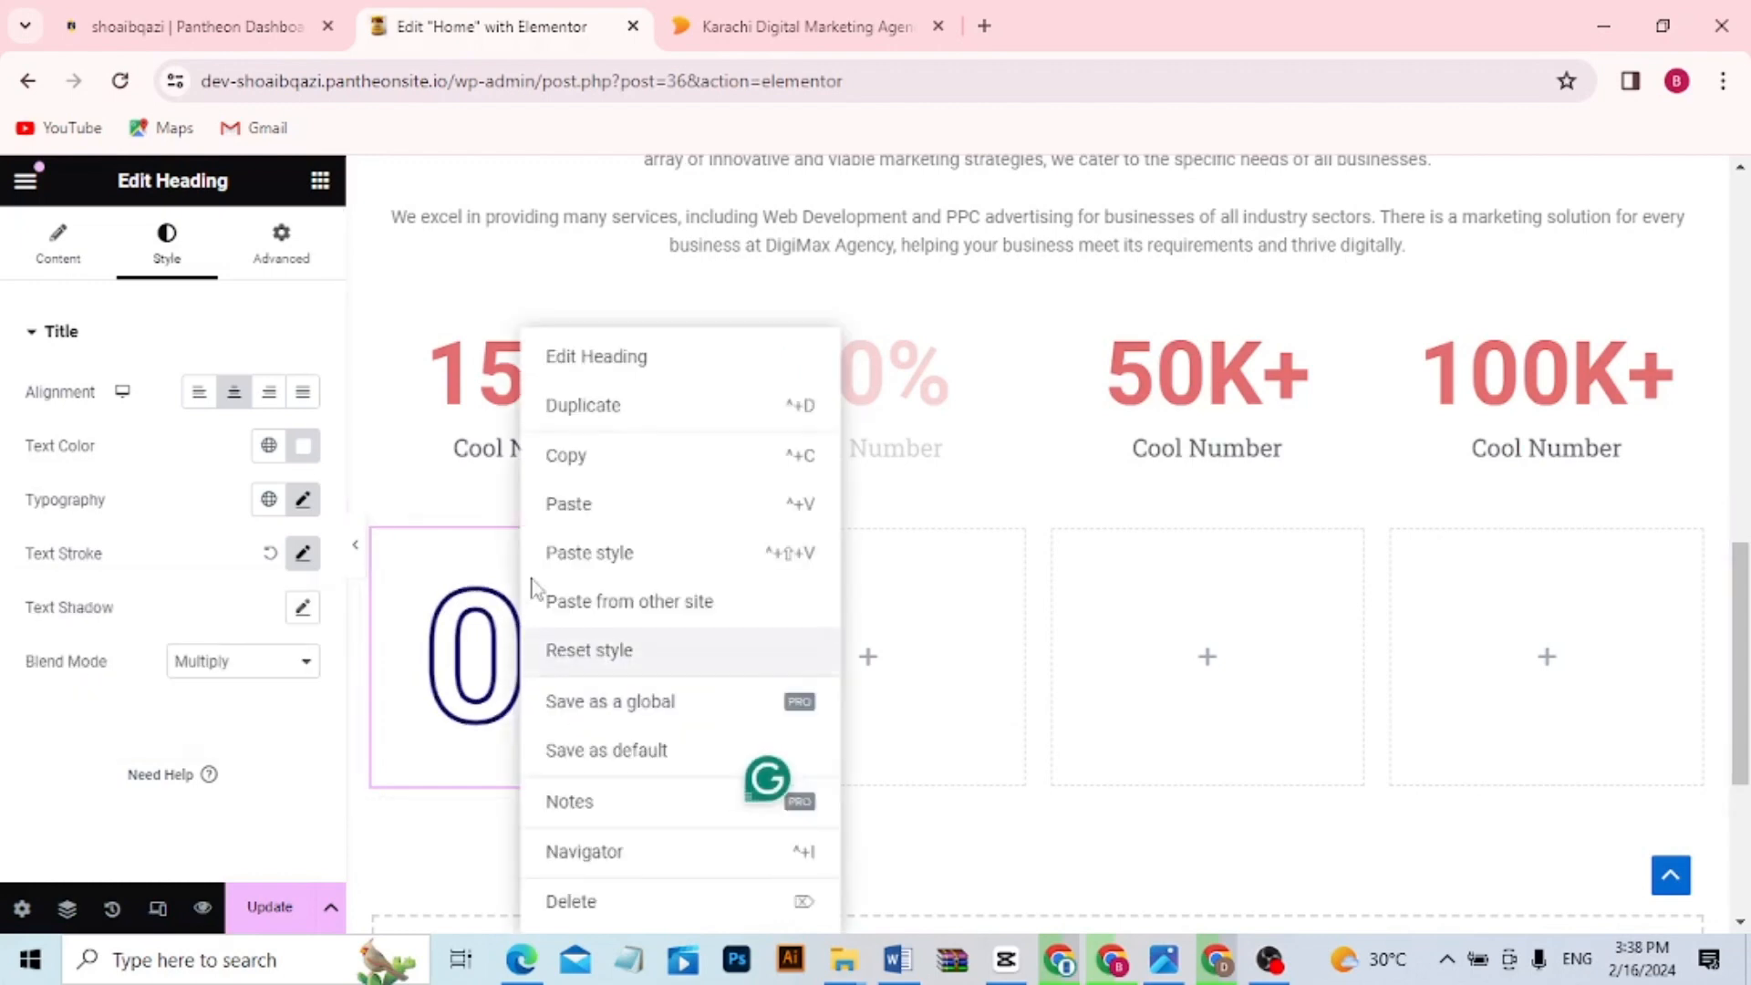
pyautogui.click(558, 407)
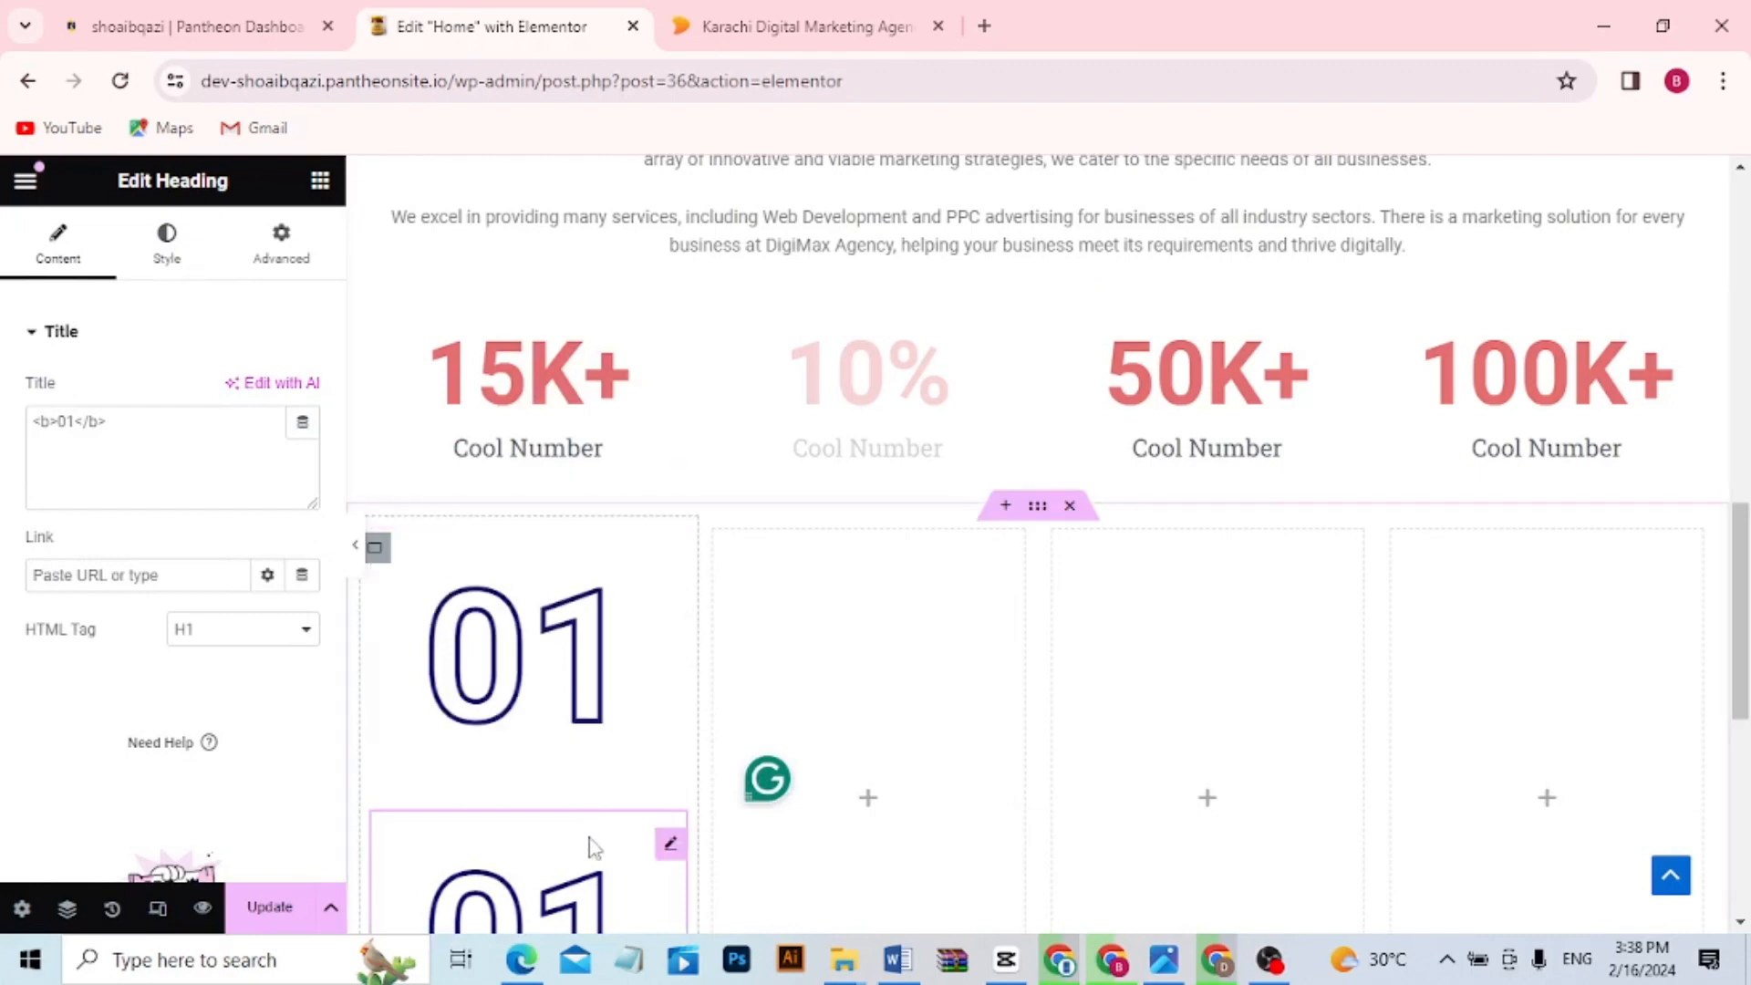
pyautogui.moveTo(591, 857); pyautogui.dragTo(857, 645)
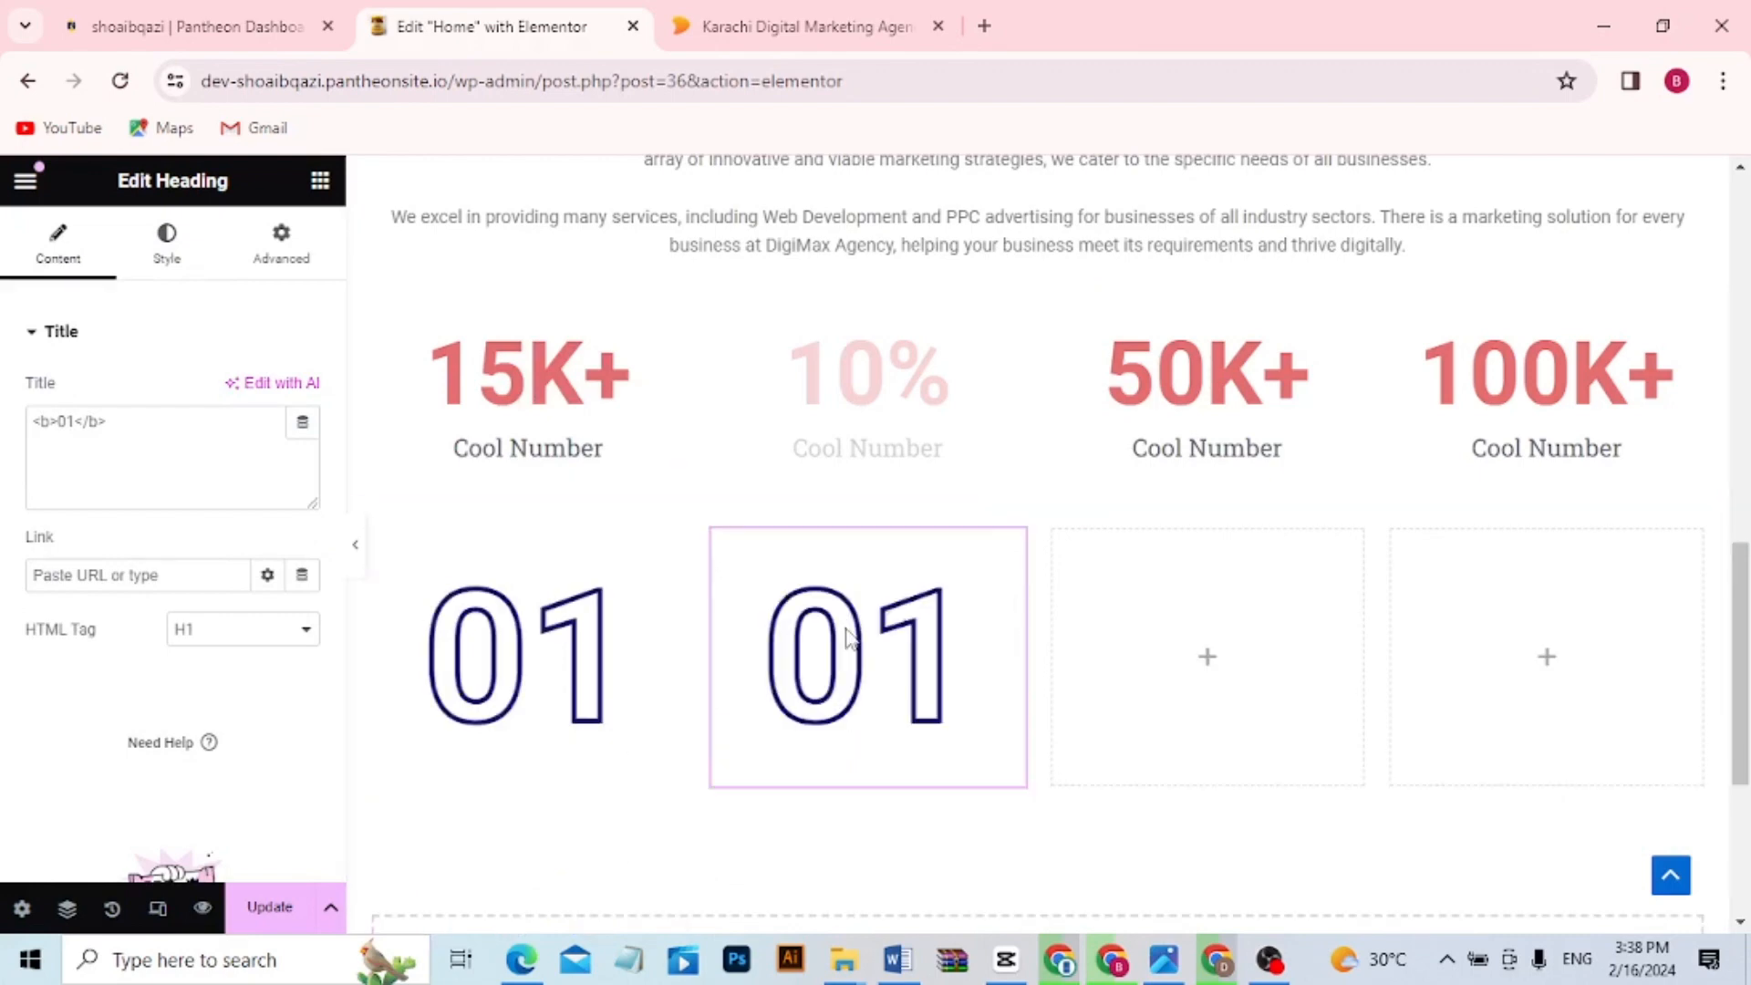
pyautogui.rightClick(869, 651)
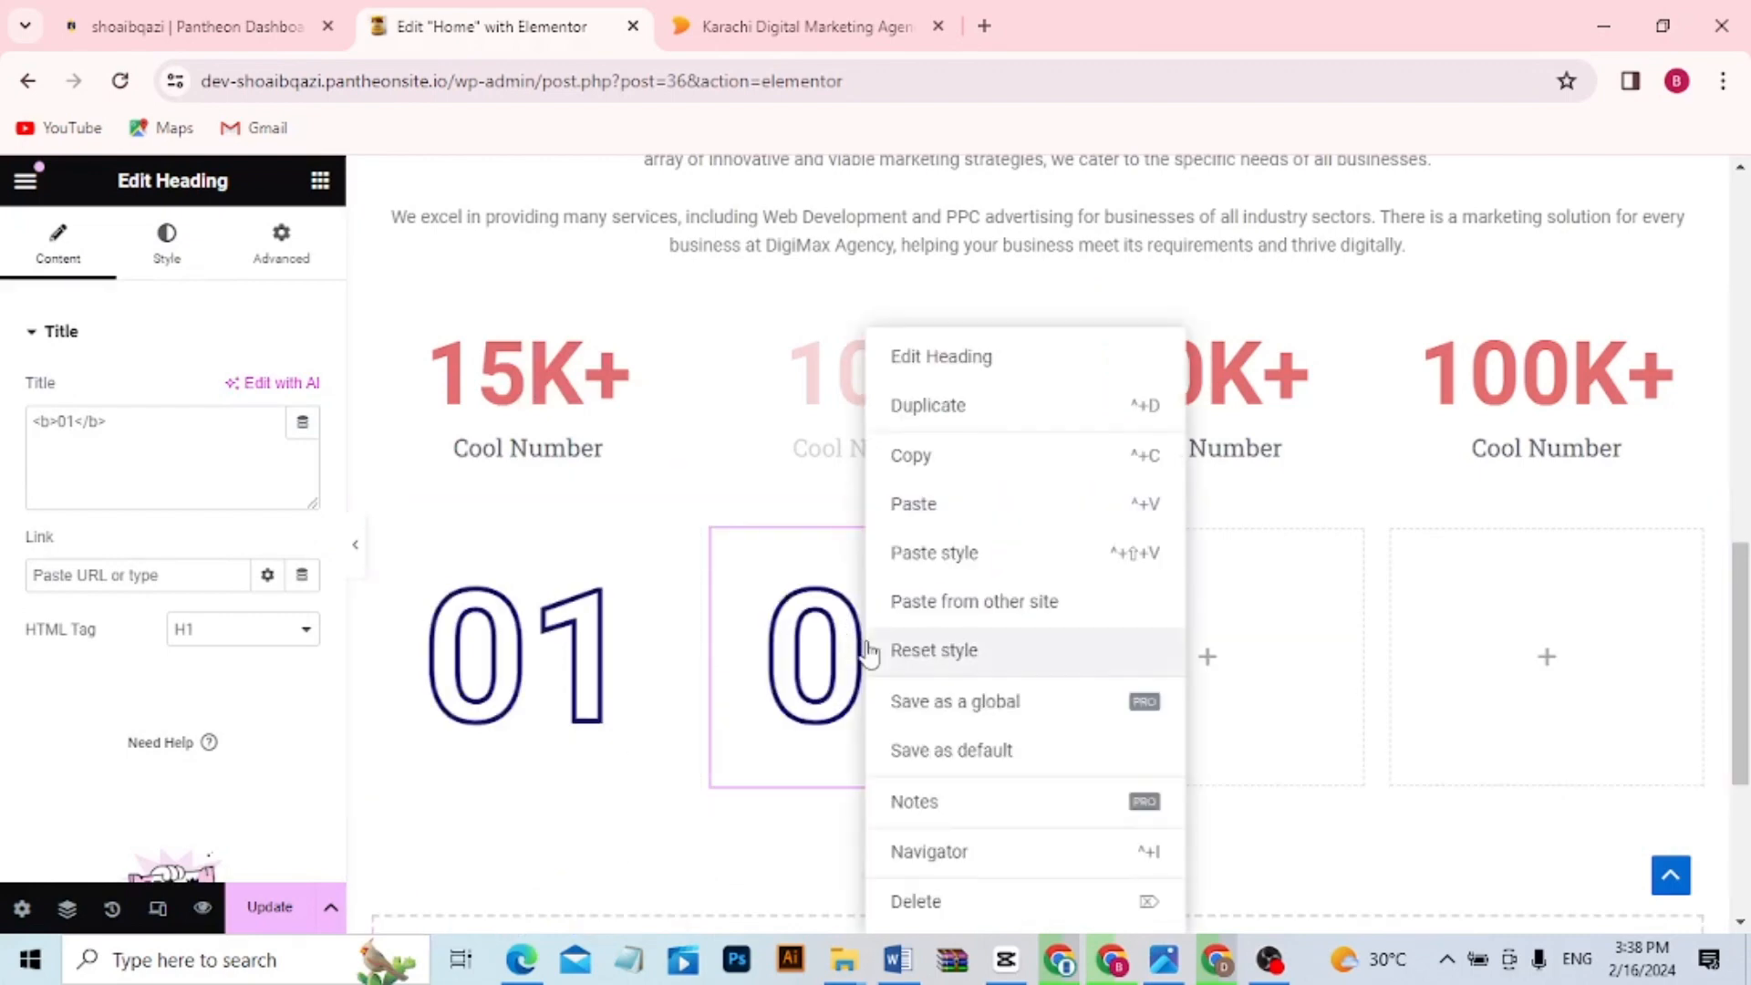
pyautogui.click(930, 408)
pyautogui.moveTo(837, 860); pyautogui.dragTo(1171, 630)
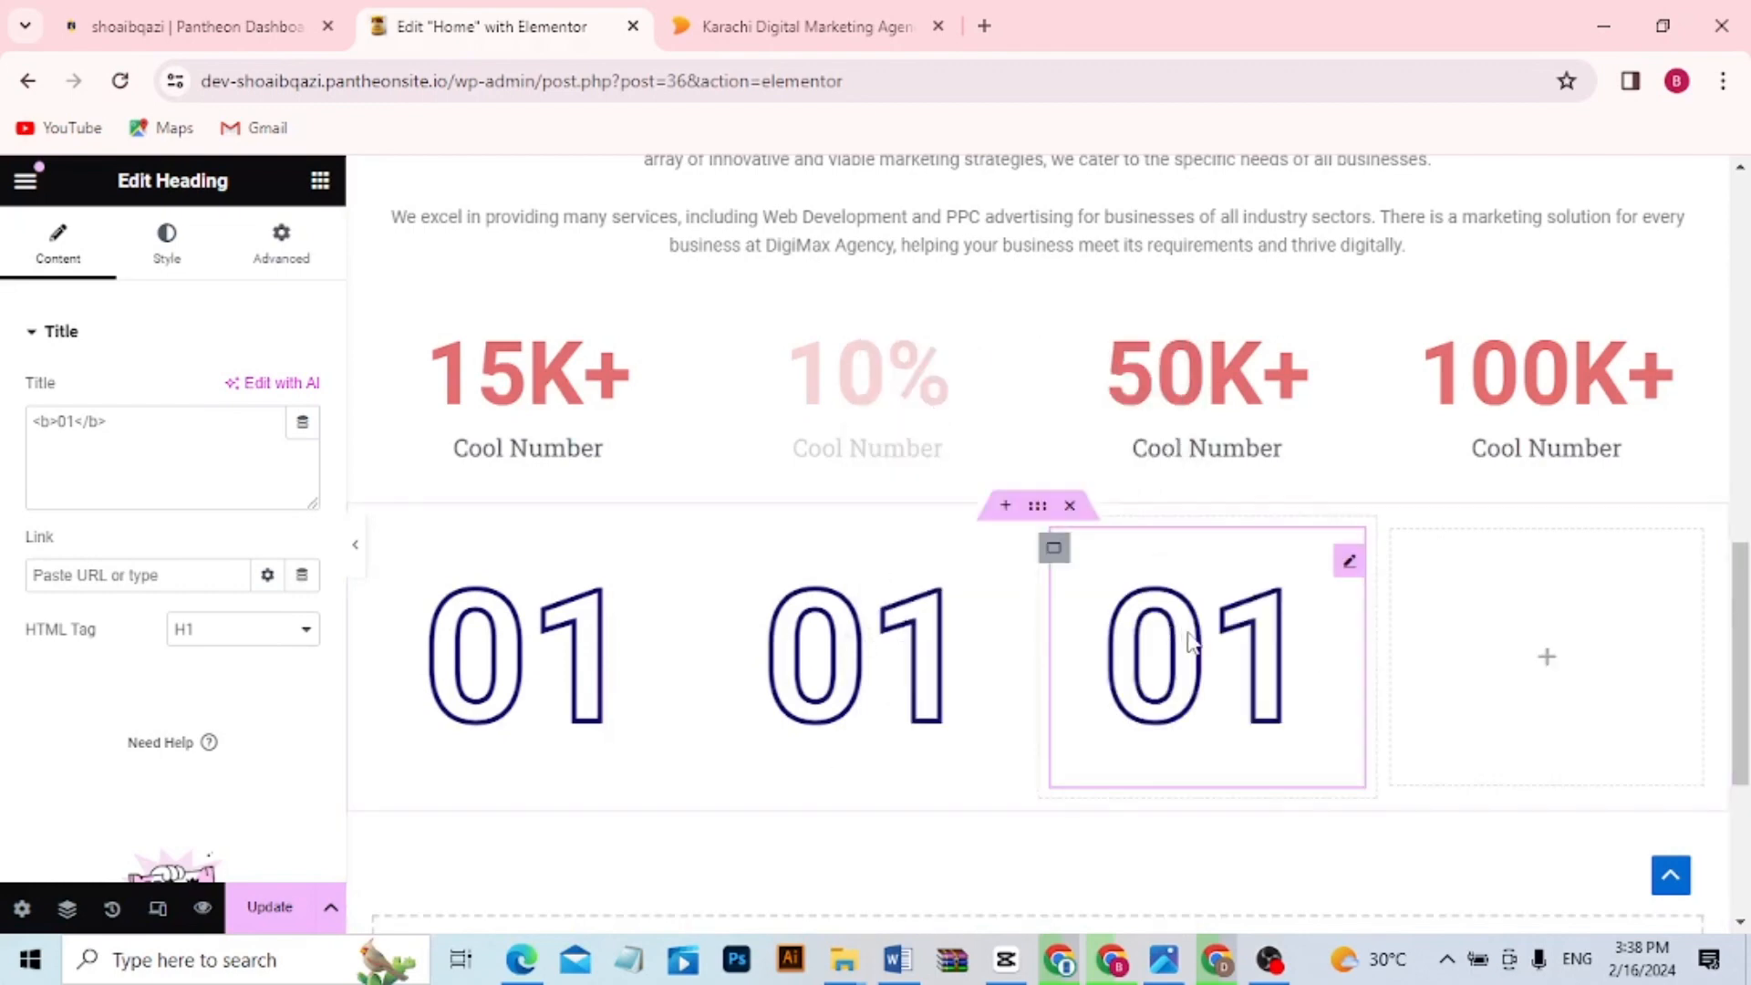
pyautogui.rightClick(1190, 632)
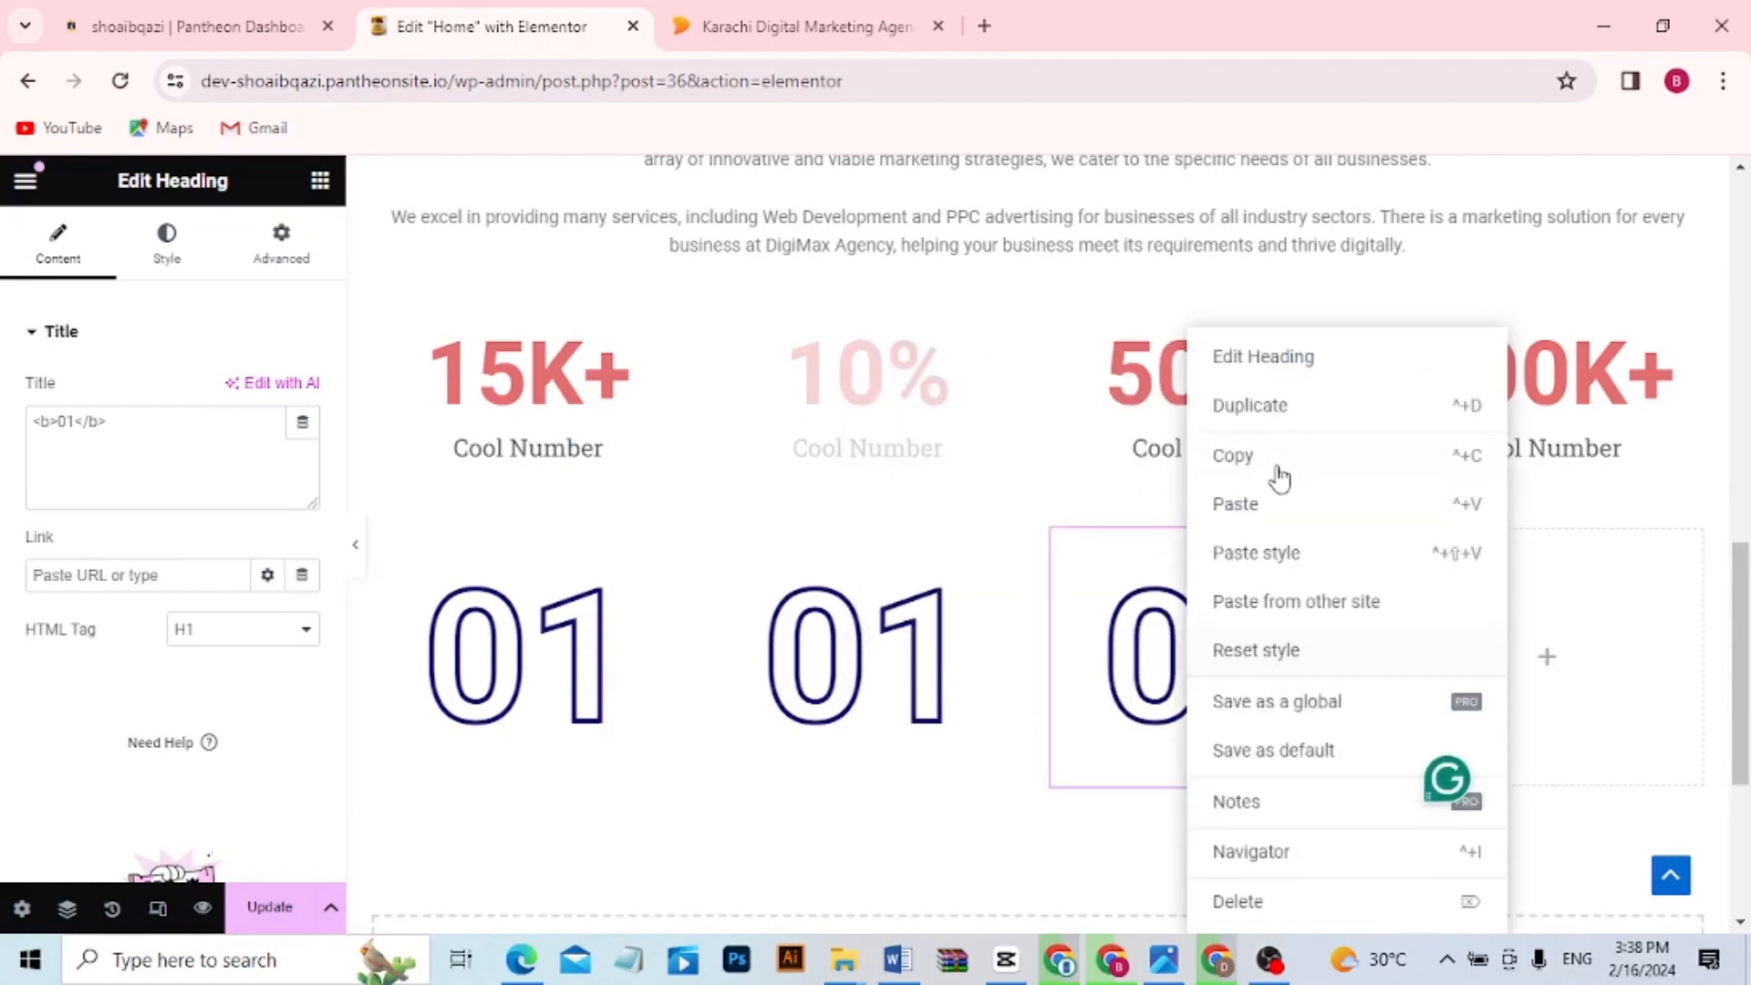
pyautogui.click(1261, 419)
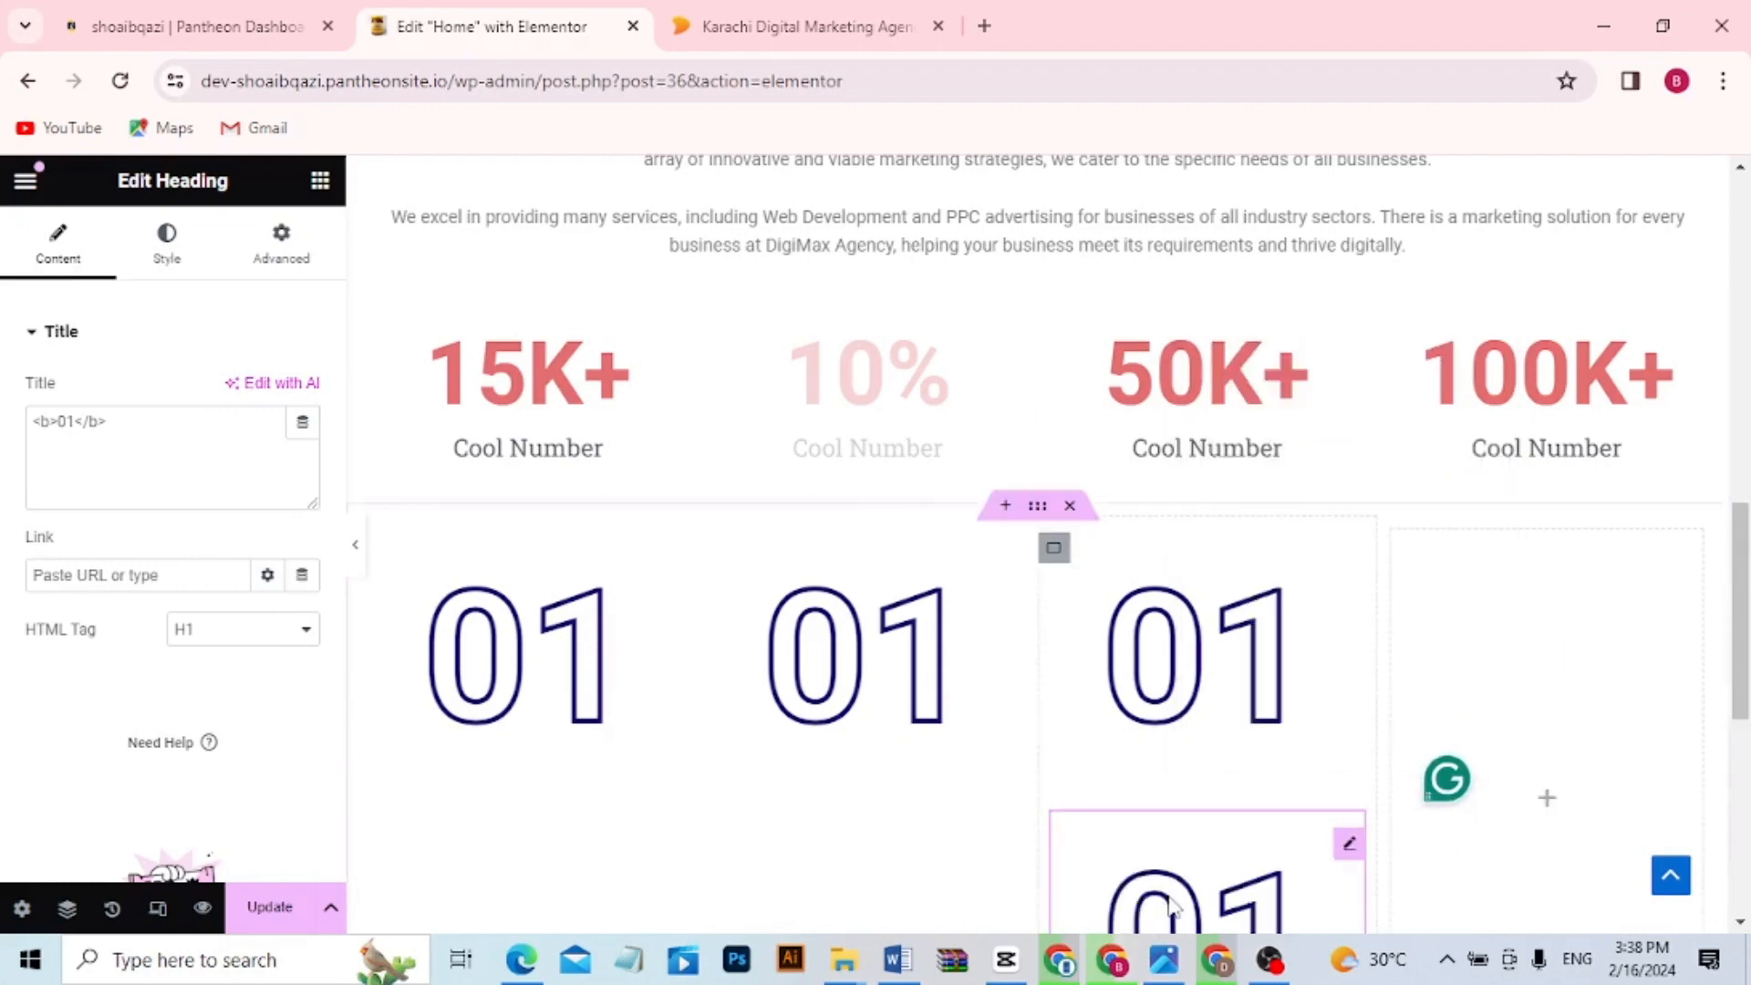
pyautogui.moveTo(1185, 876); pyautogui.dragTo(1473, 634)
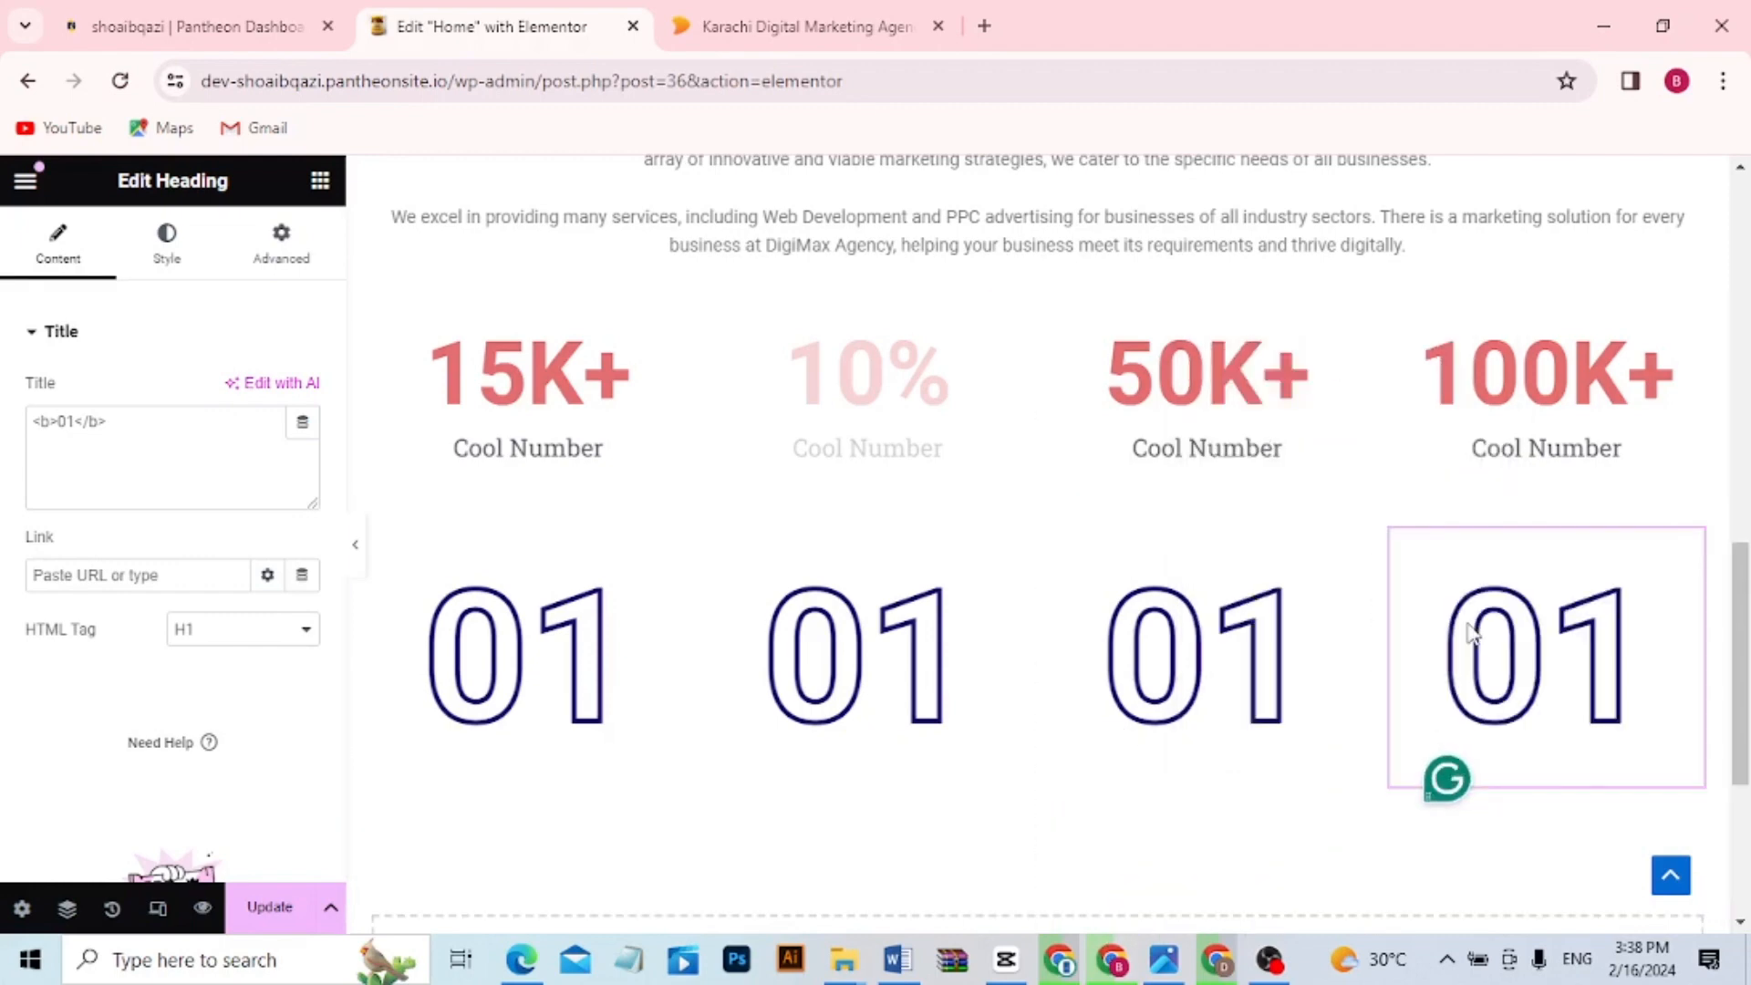
# Change the second column's heading title to "02"
pyautogui.click(912, 600)
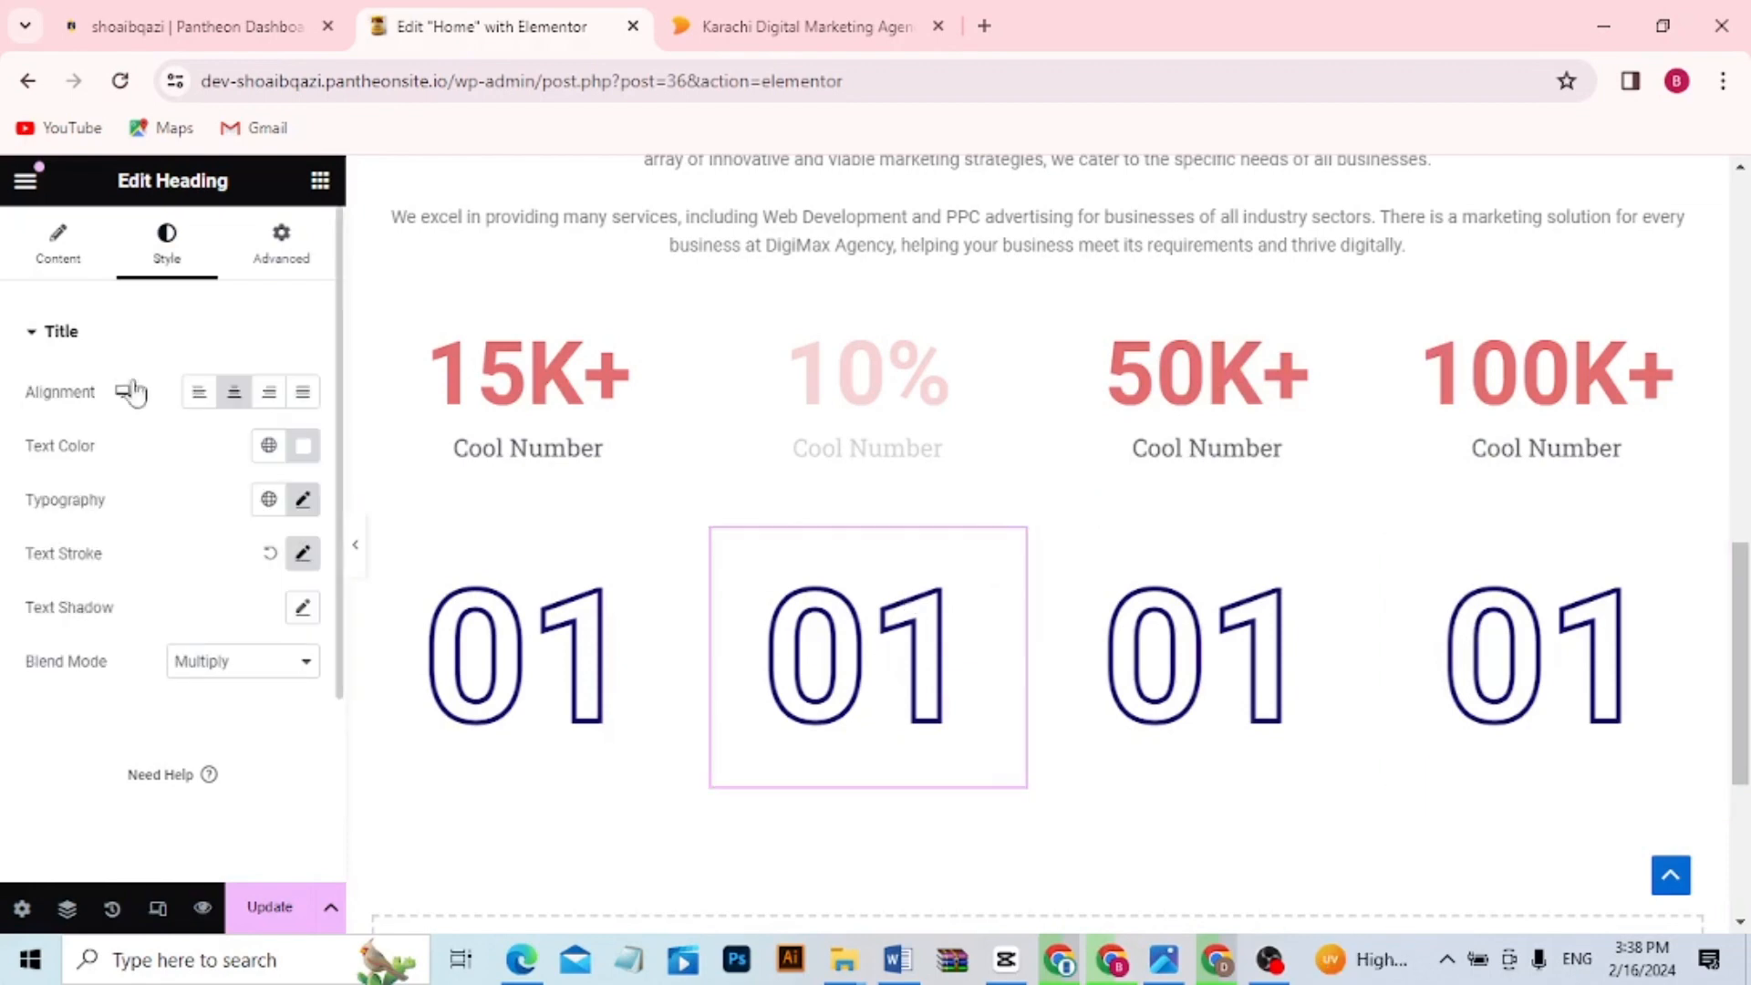
pyautogui.click(52, 239)
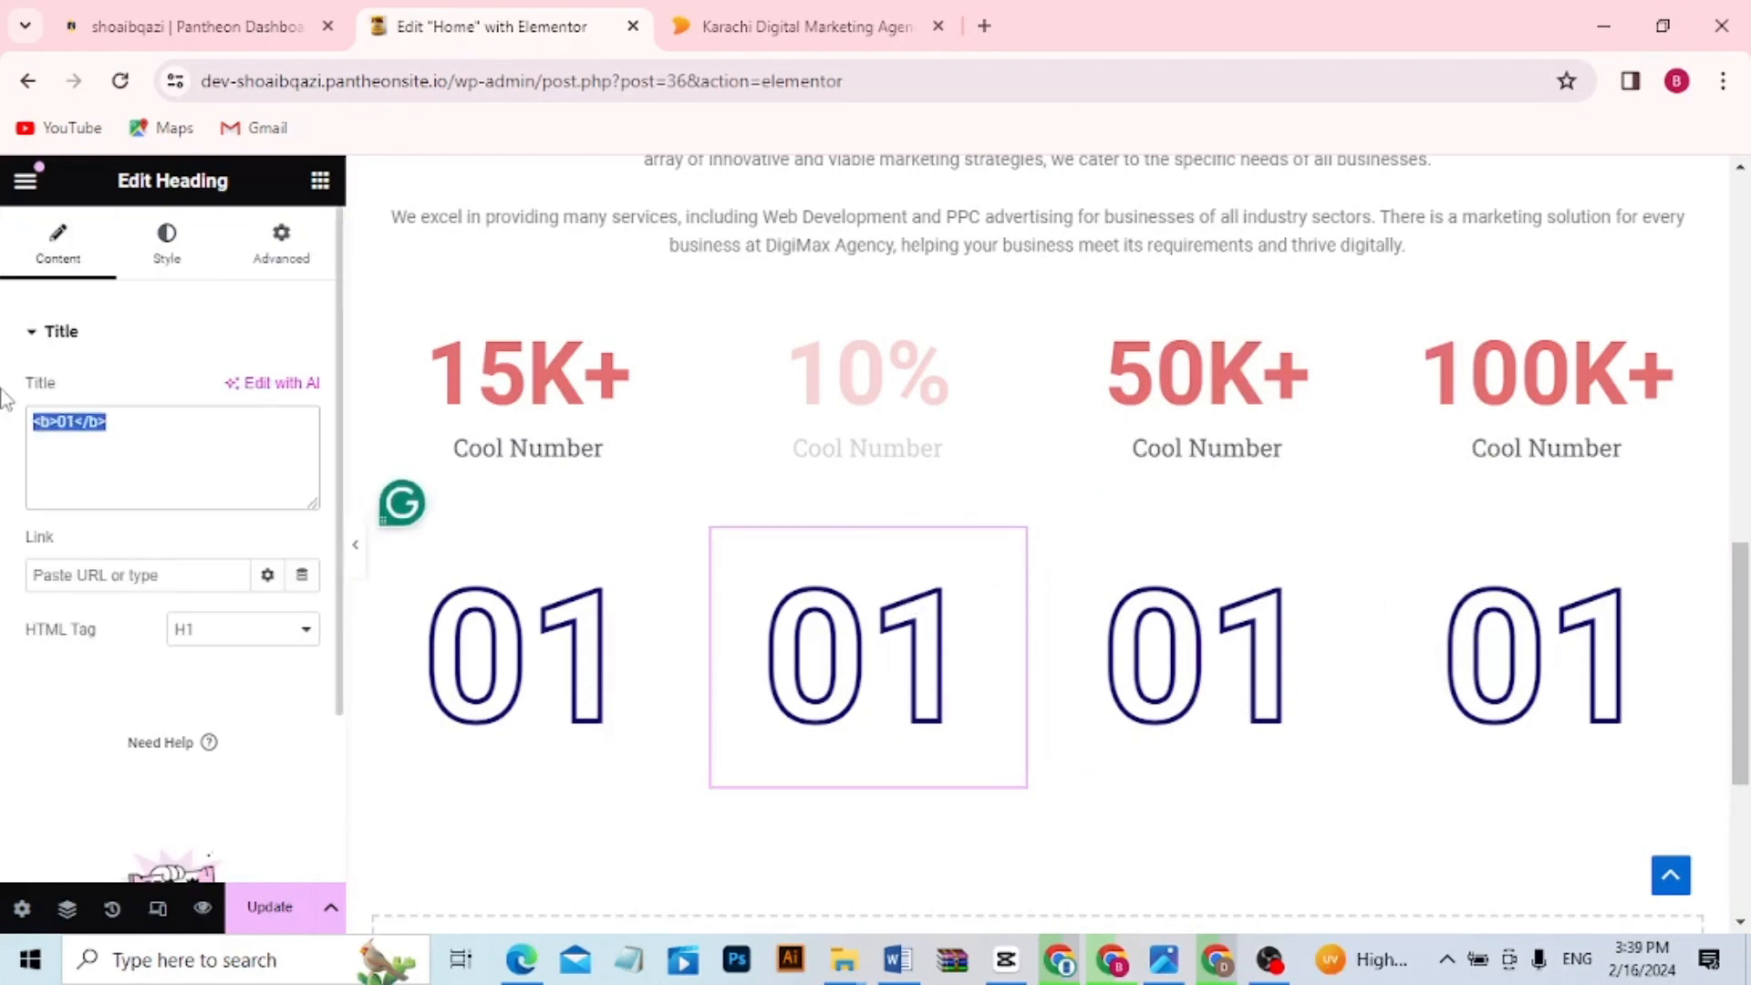
pyautogui.write('2')
pyautogui.press('BackSpace')
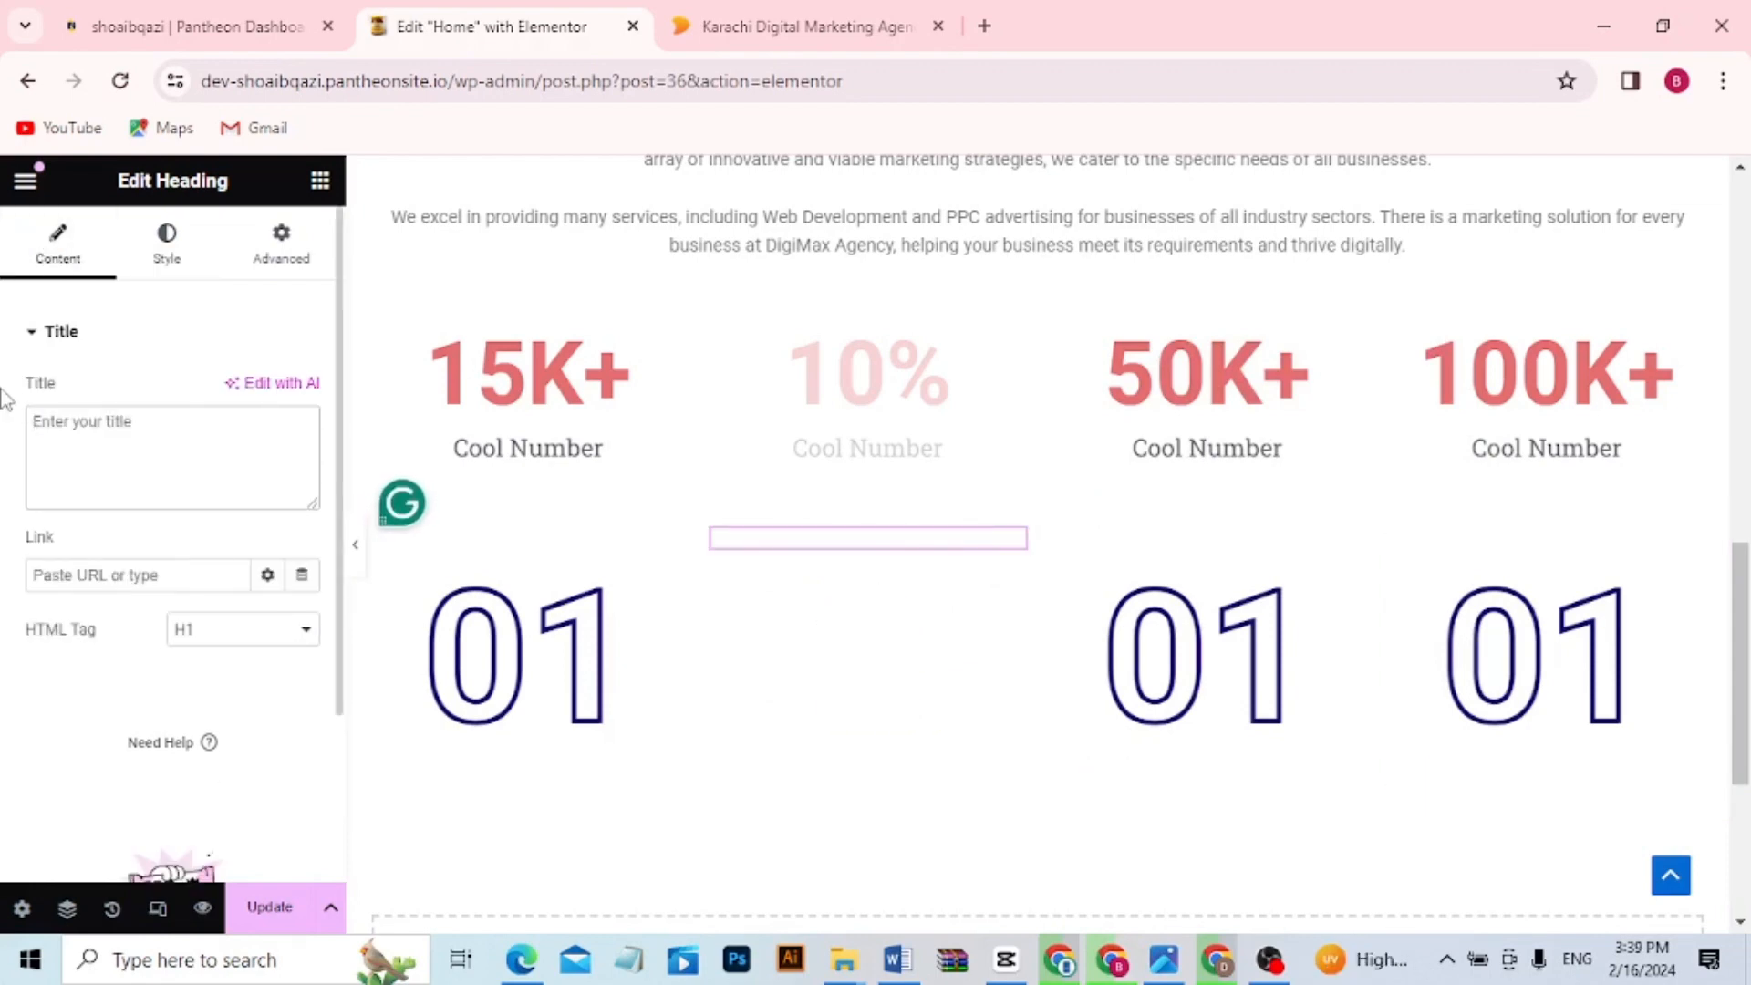
pyautogui.write('02')
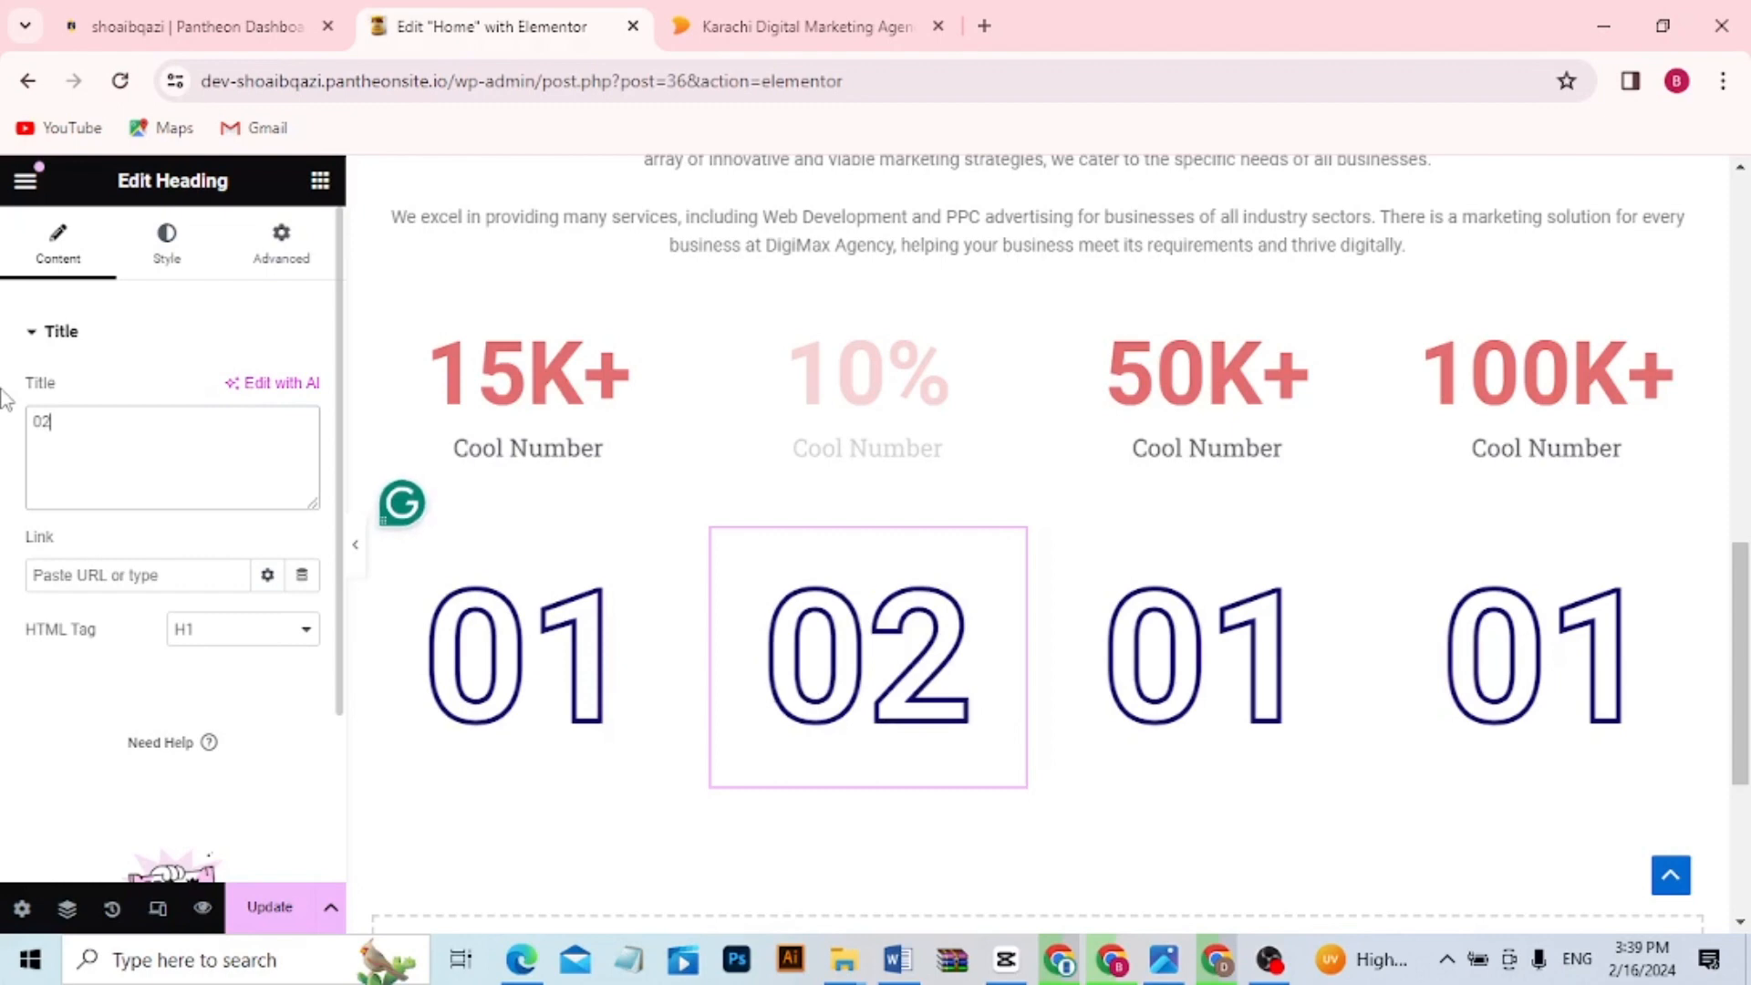
# Change the third column's heading title to "03"
pyautogui.click(1198, 691)
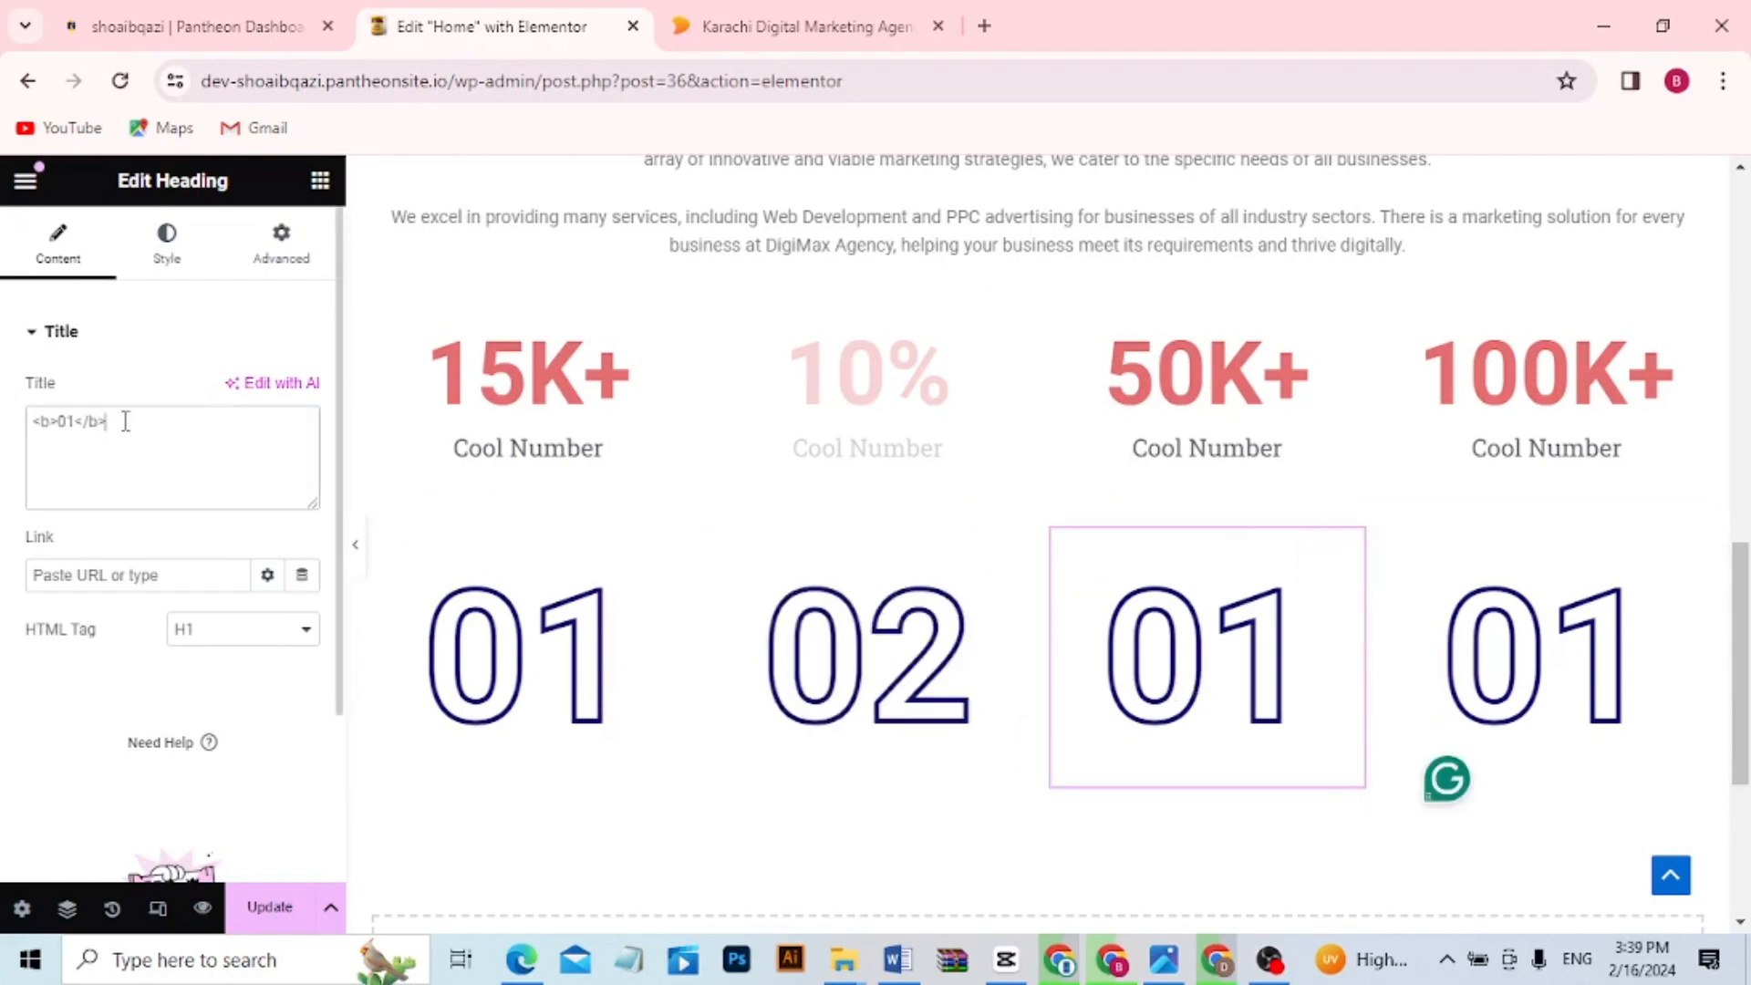
pyautogui.moveTo(126, 420); pyautogui.dragTo(8, 419)
pyautogui.write('03')
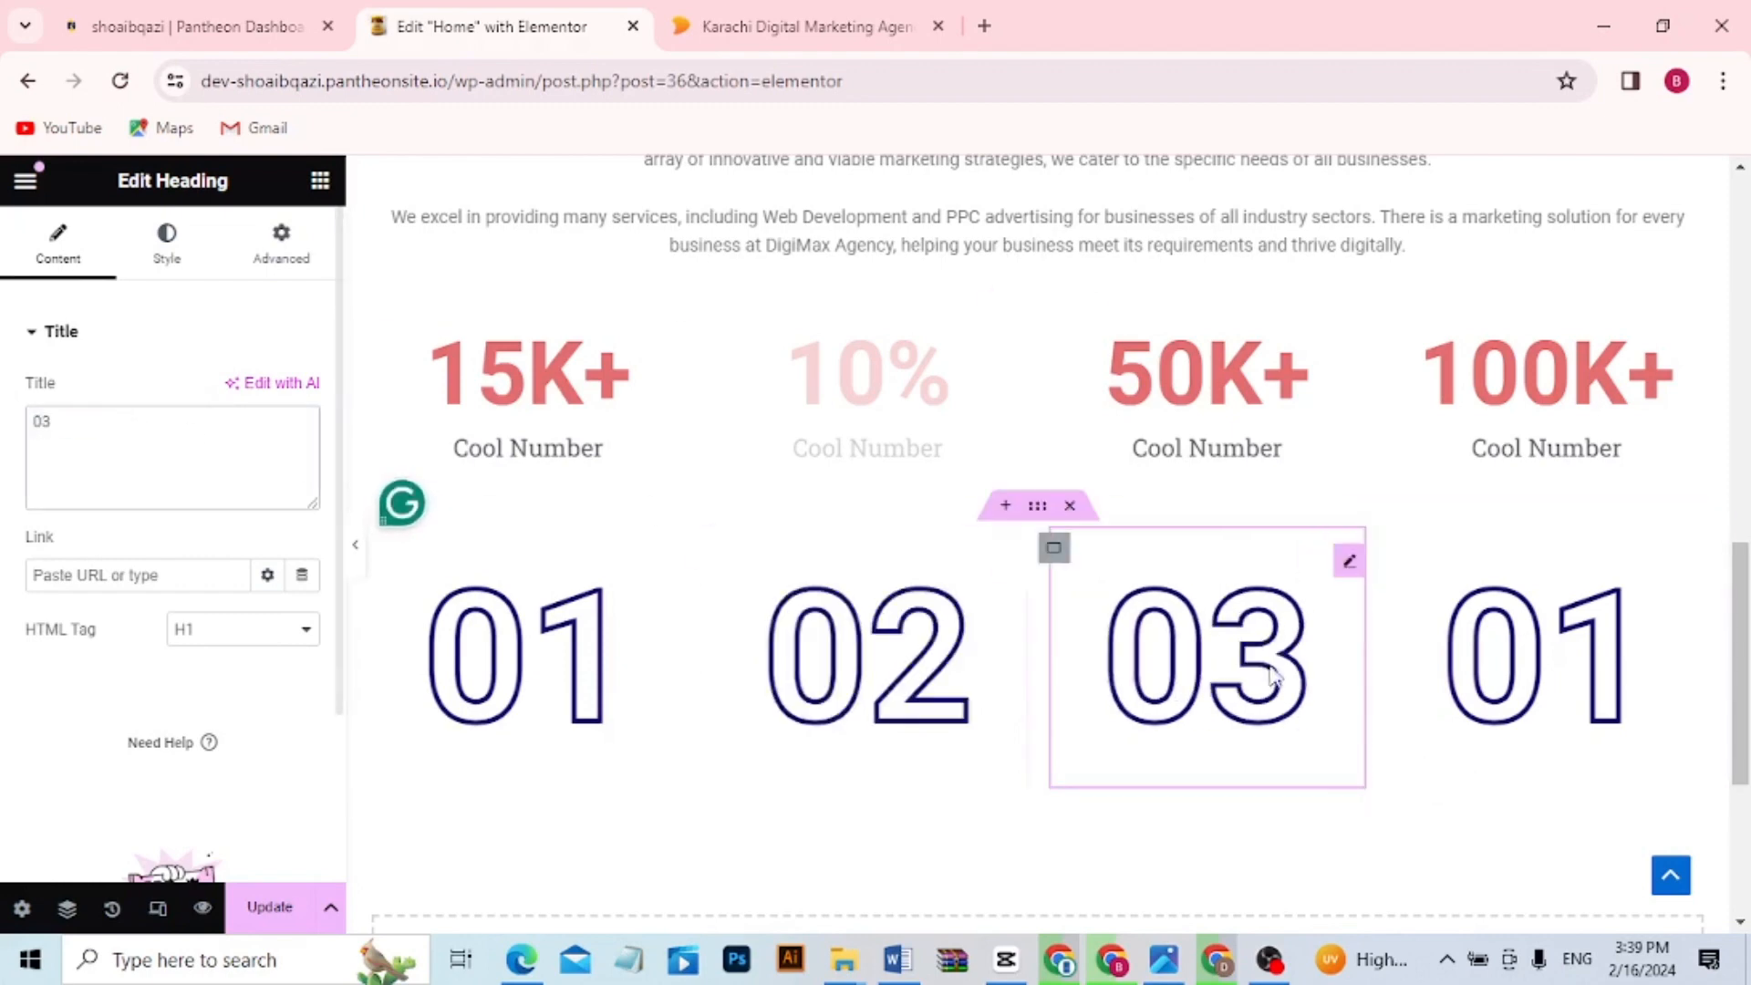
# Change the fourth column's heading title to "04" and update the page
pyautogui.click(1558, 684)
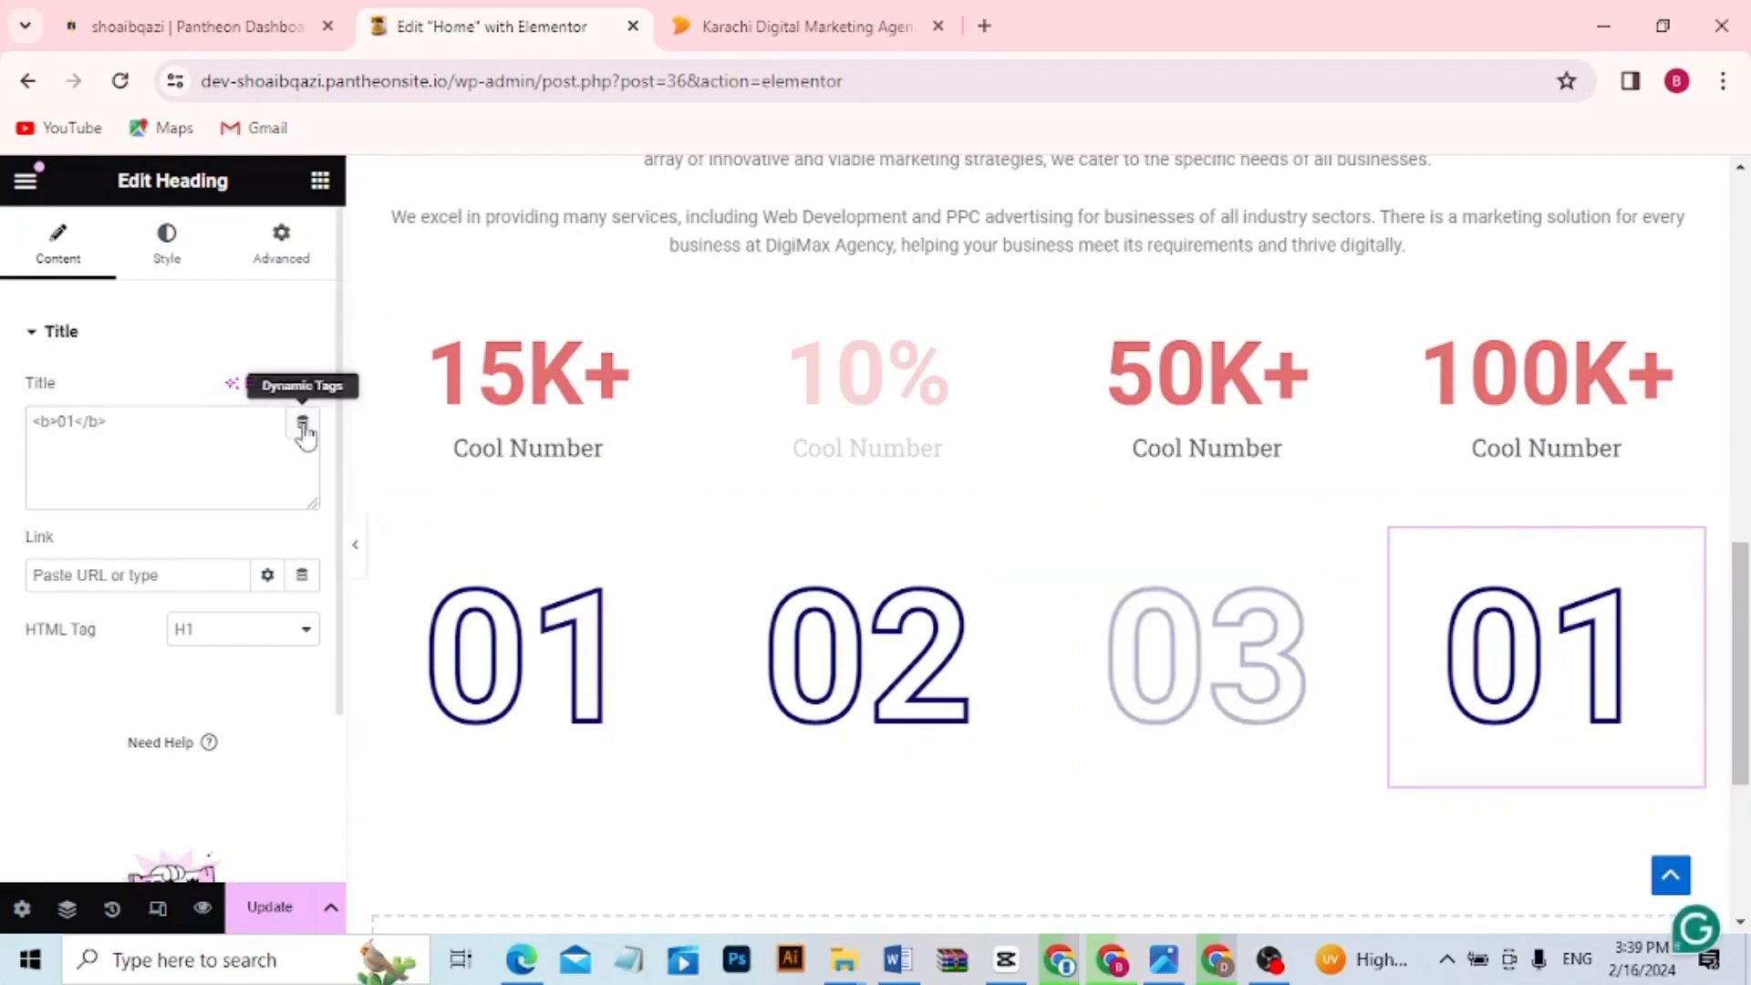
pyautogui.moveTo(202, 423); pyautogui.dragTo(4, 422)
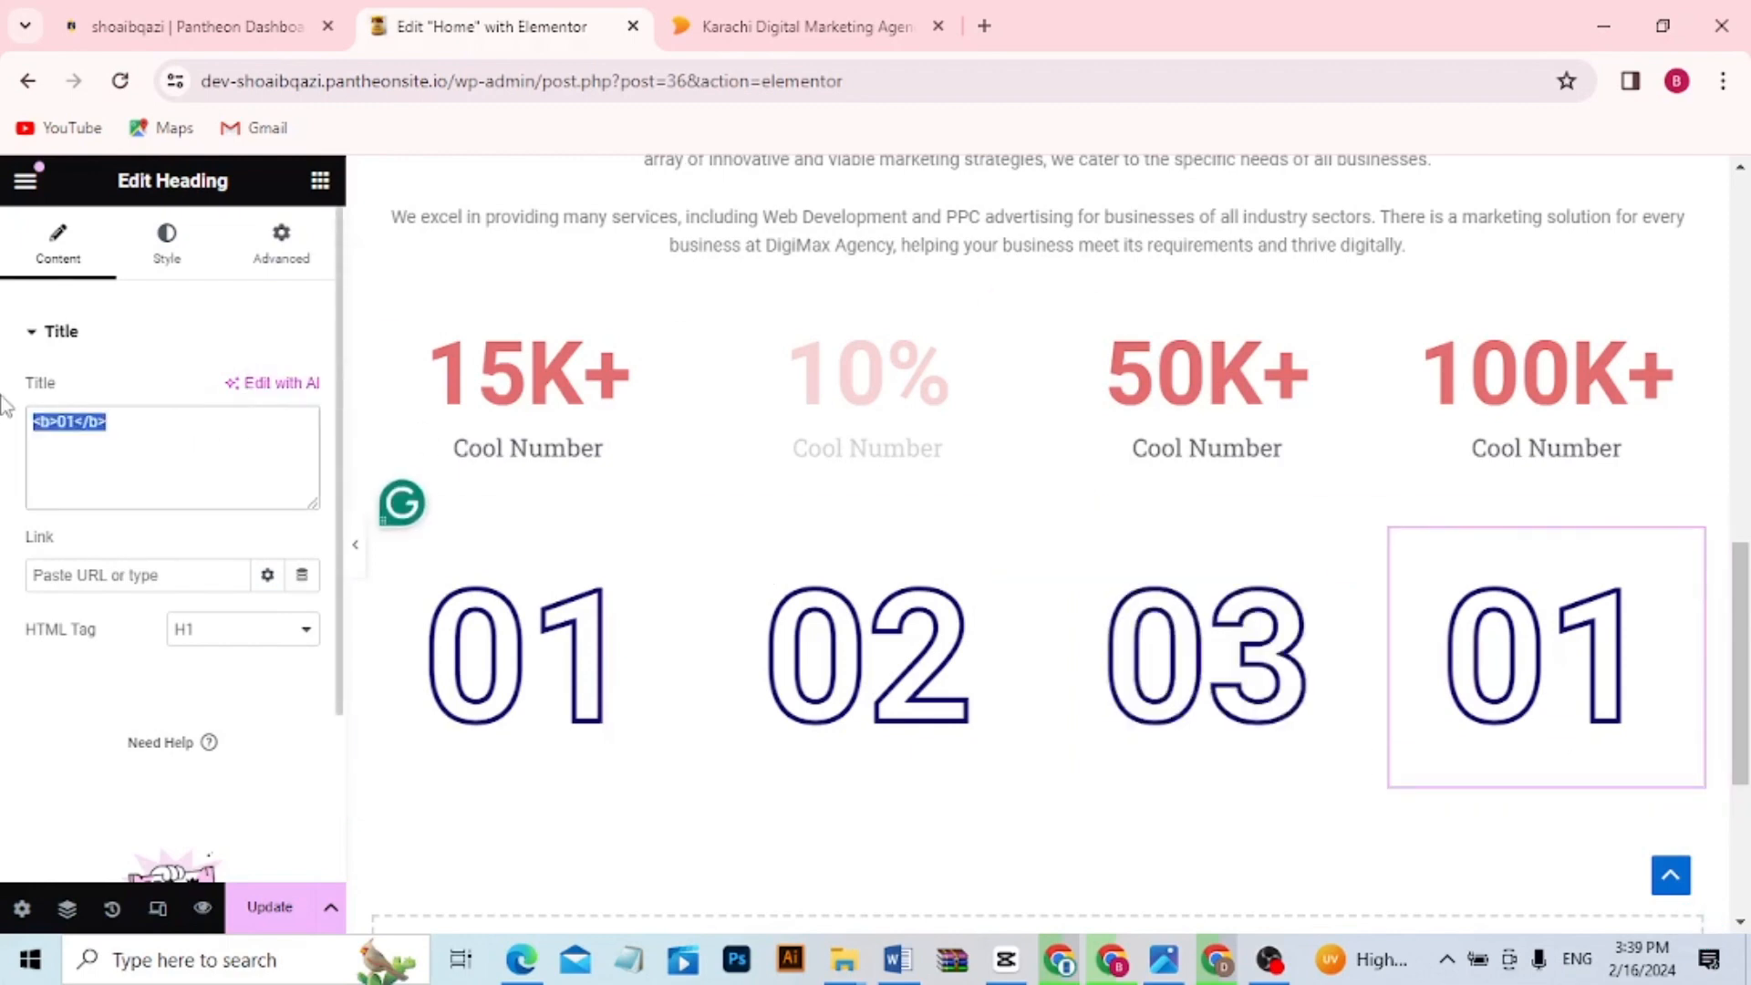
pyautogui.write('04')
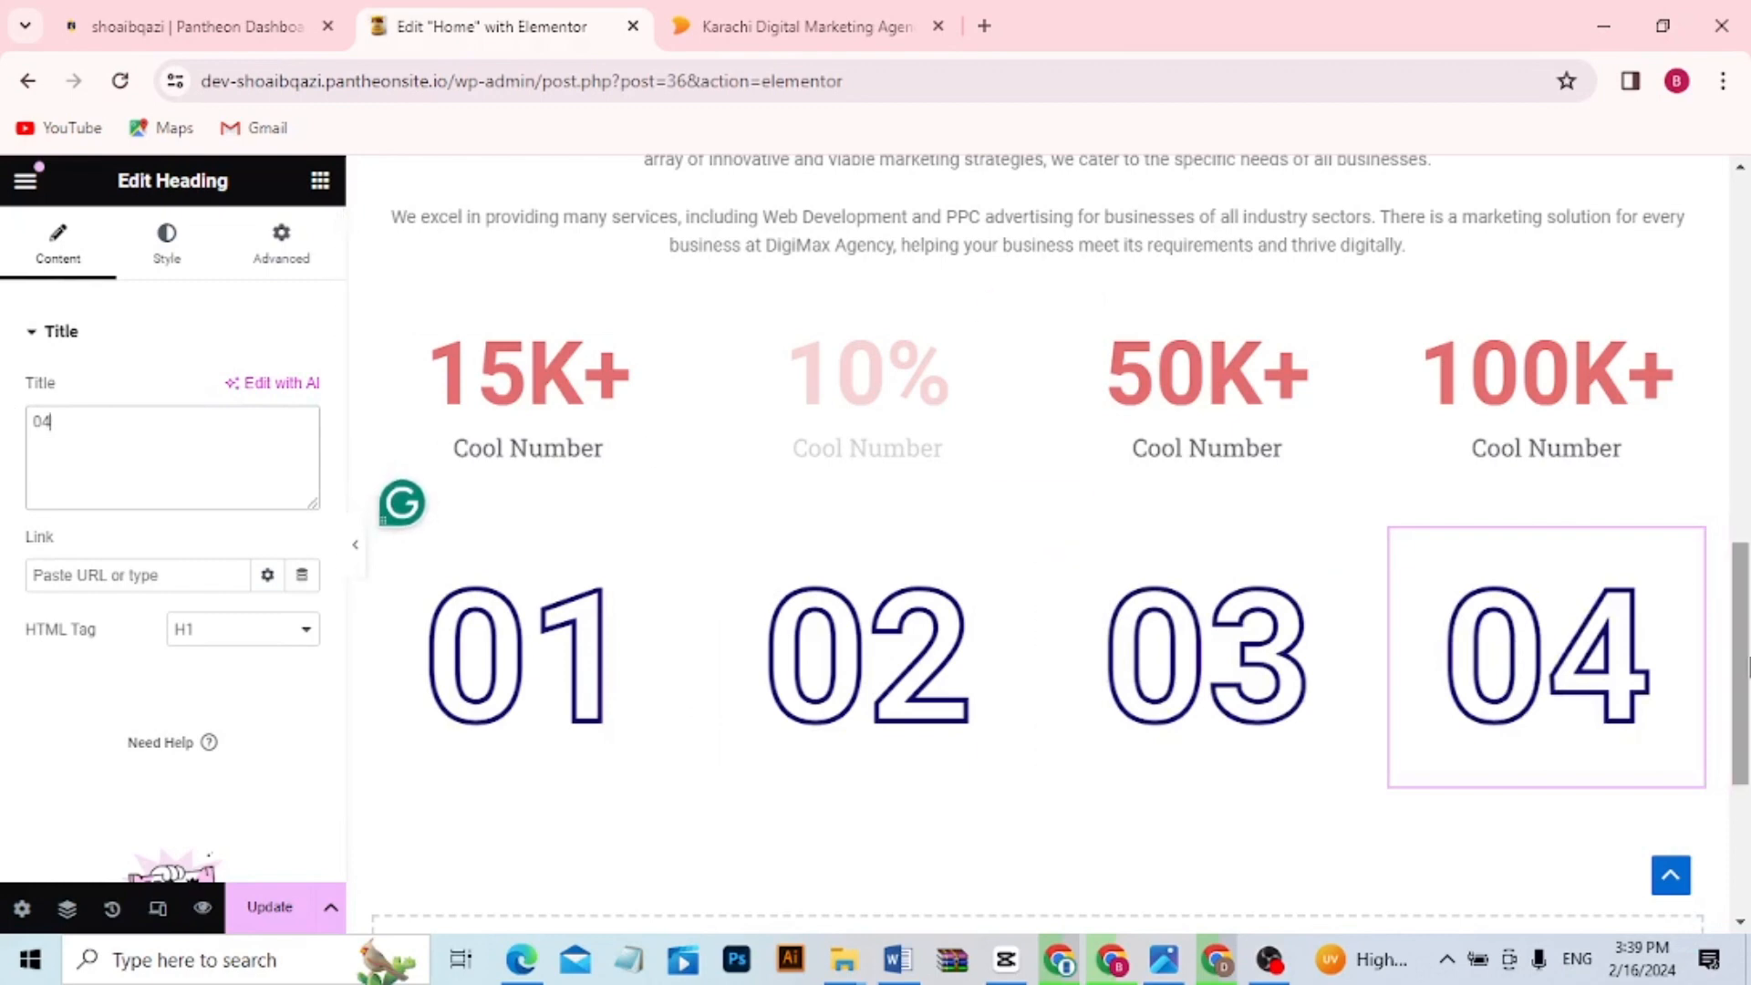
pyautogui.moveTo(1742, 649); pyautogui.dragTo(1742, 720)
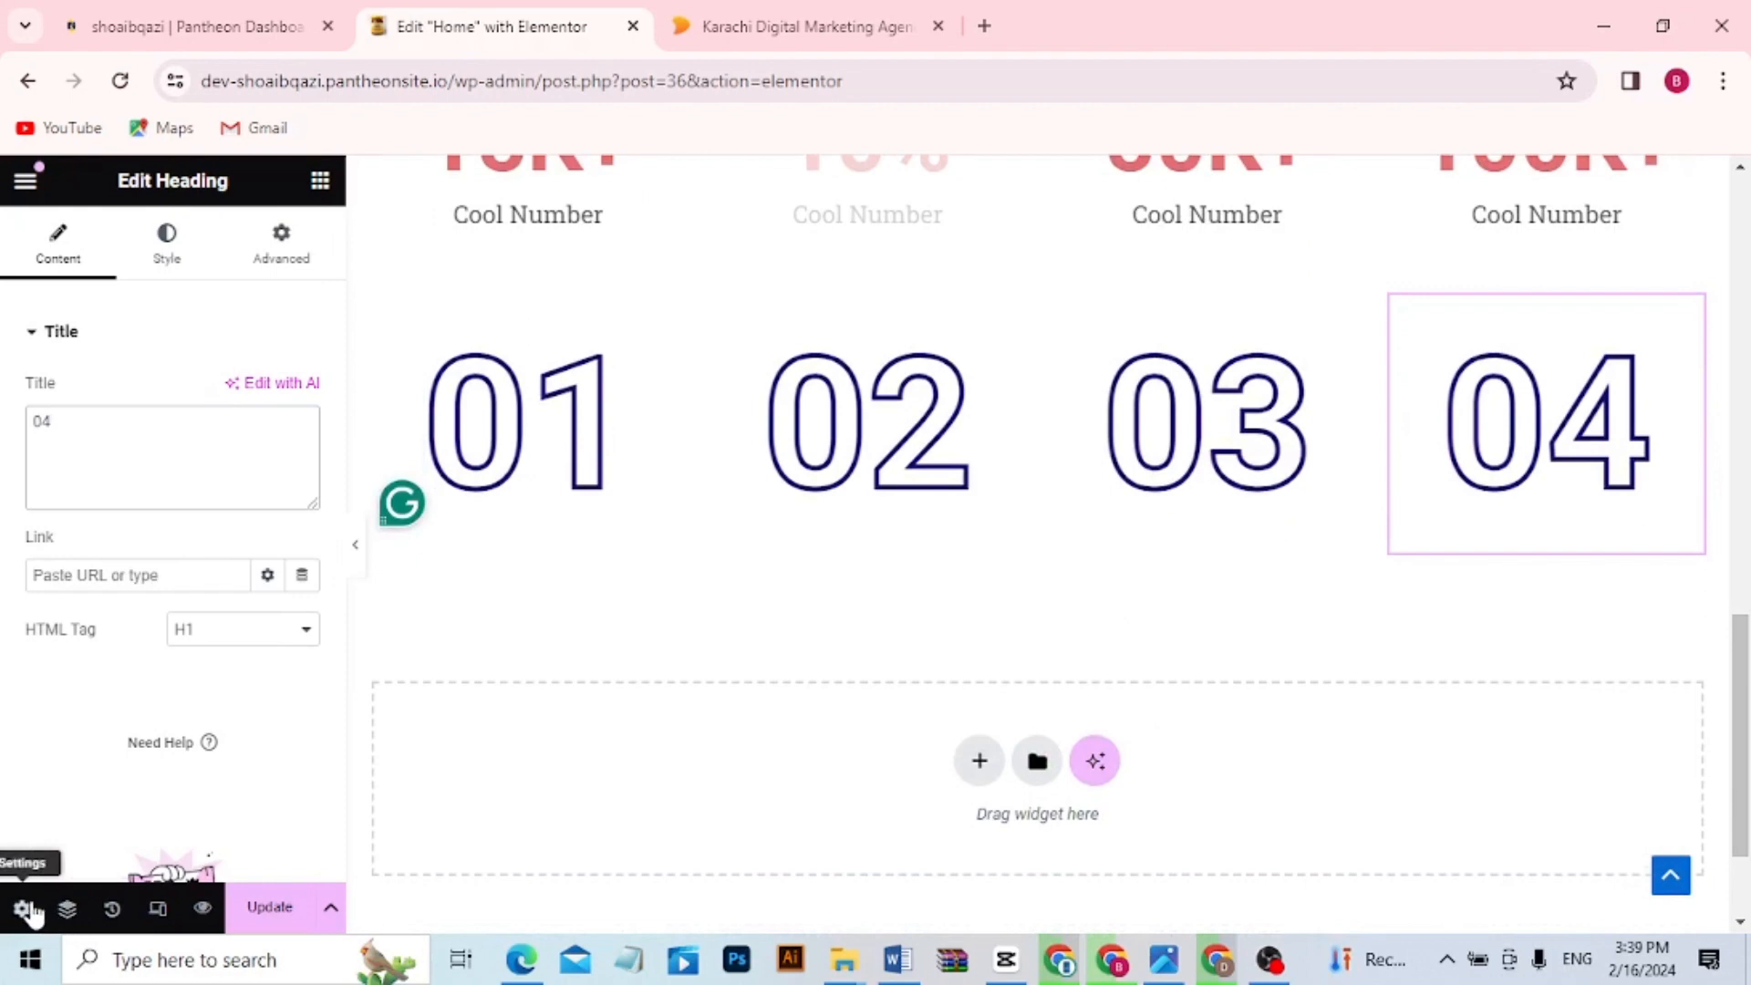
pyautogui.click(272, 908)
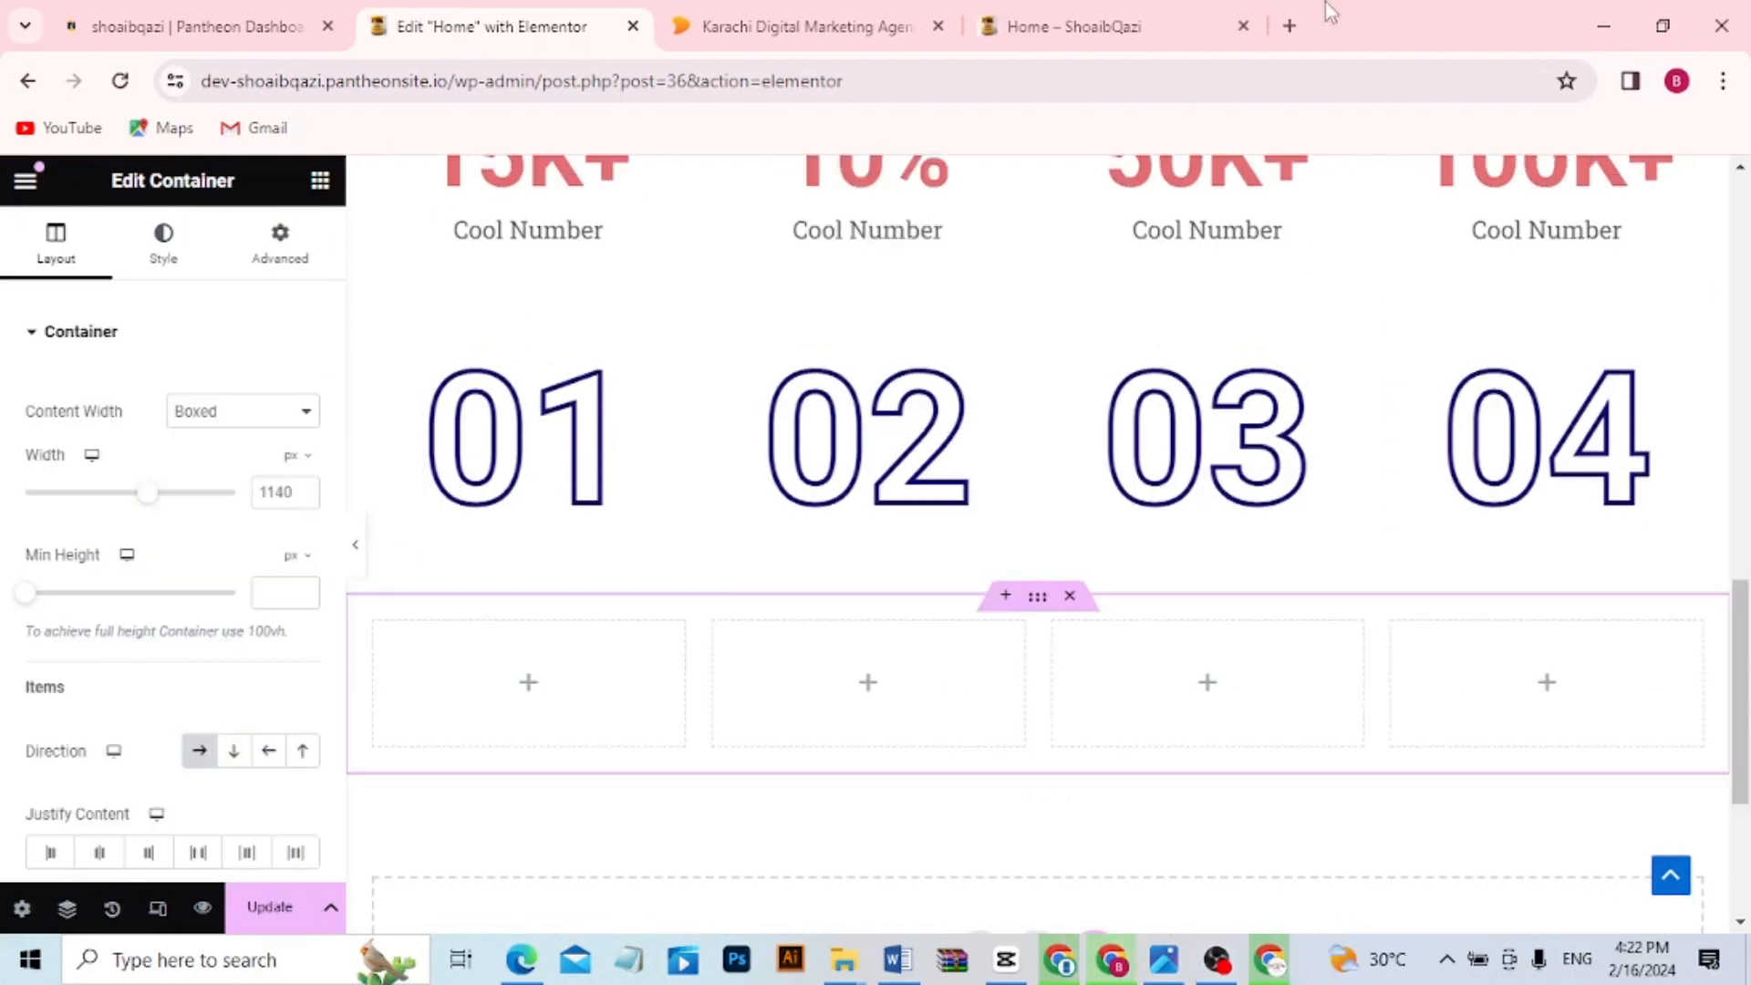
# Review the published Home page from top to bottom, and check where the DigiMax logo link leads
pyautogui.click(1020, 34)
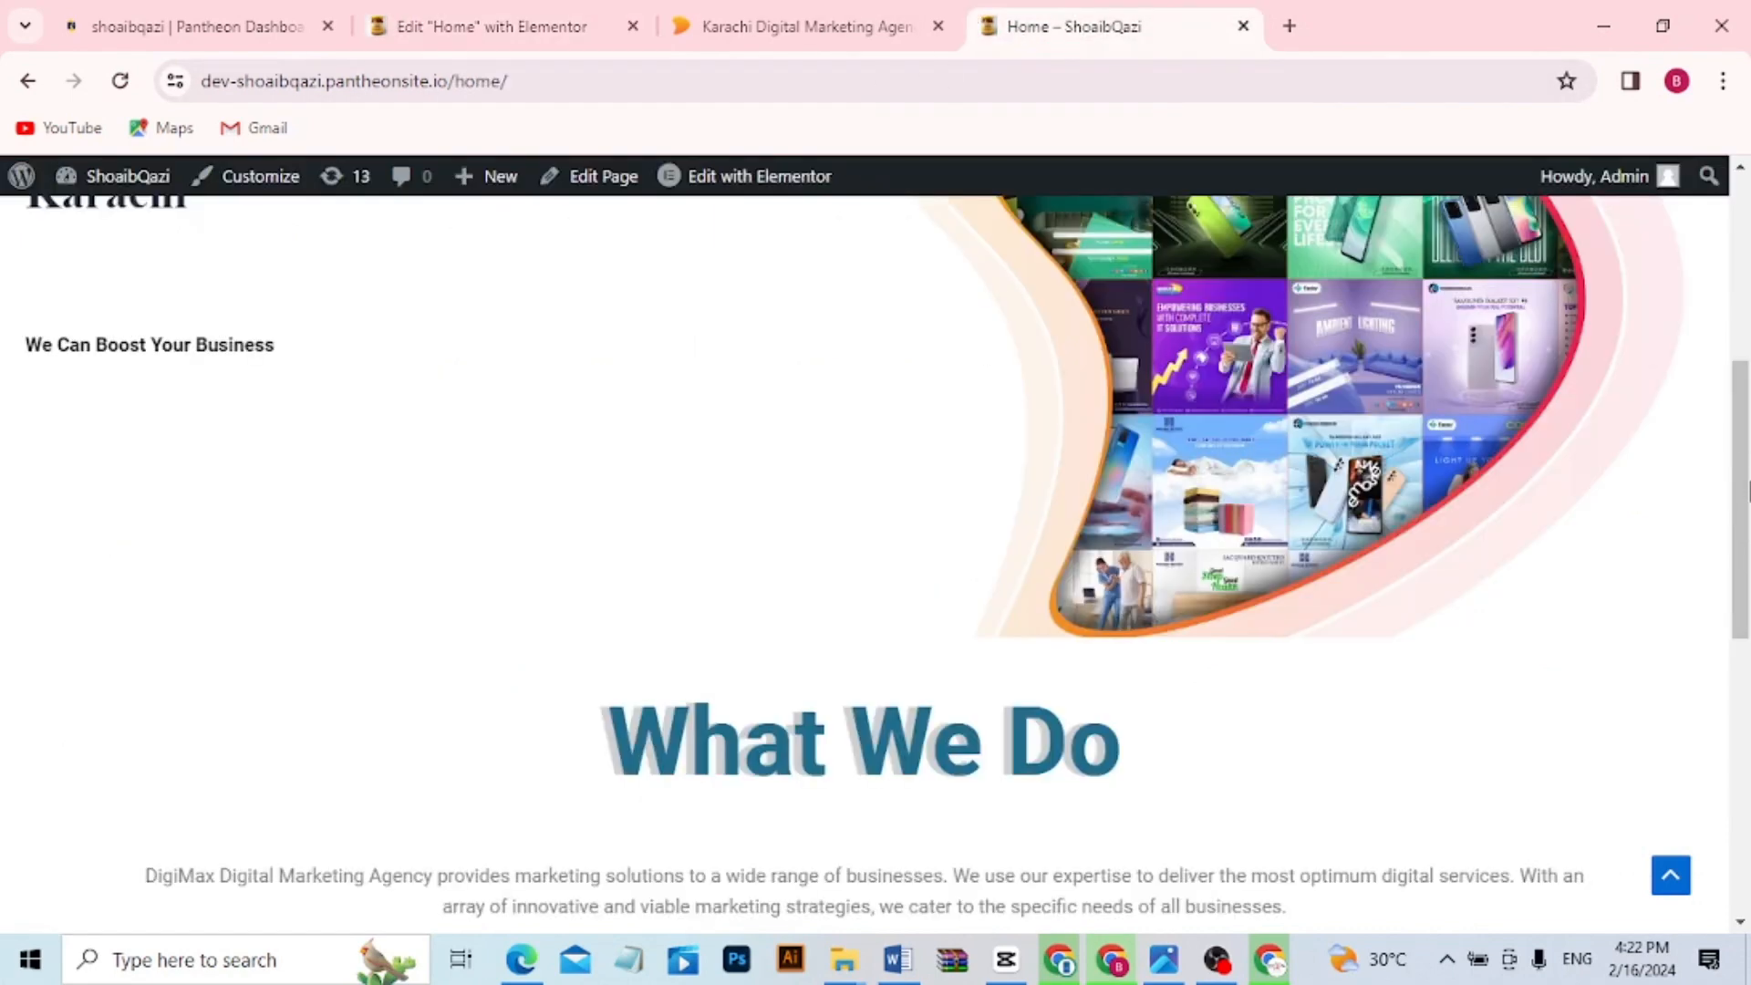
pyautogui.scroll(6, 1169, 421)
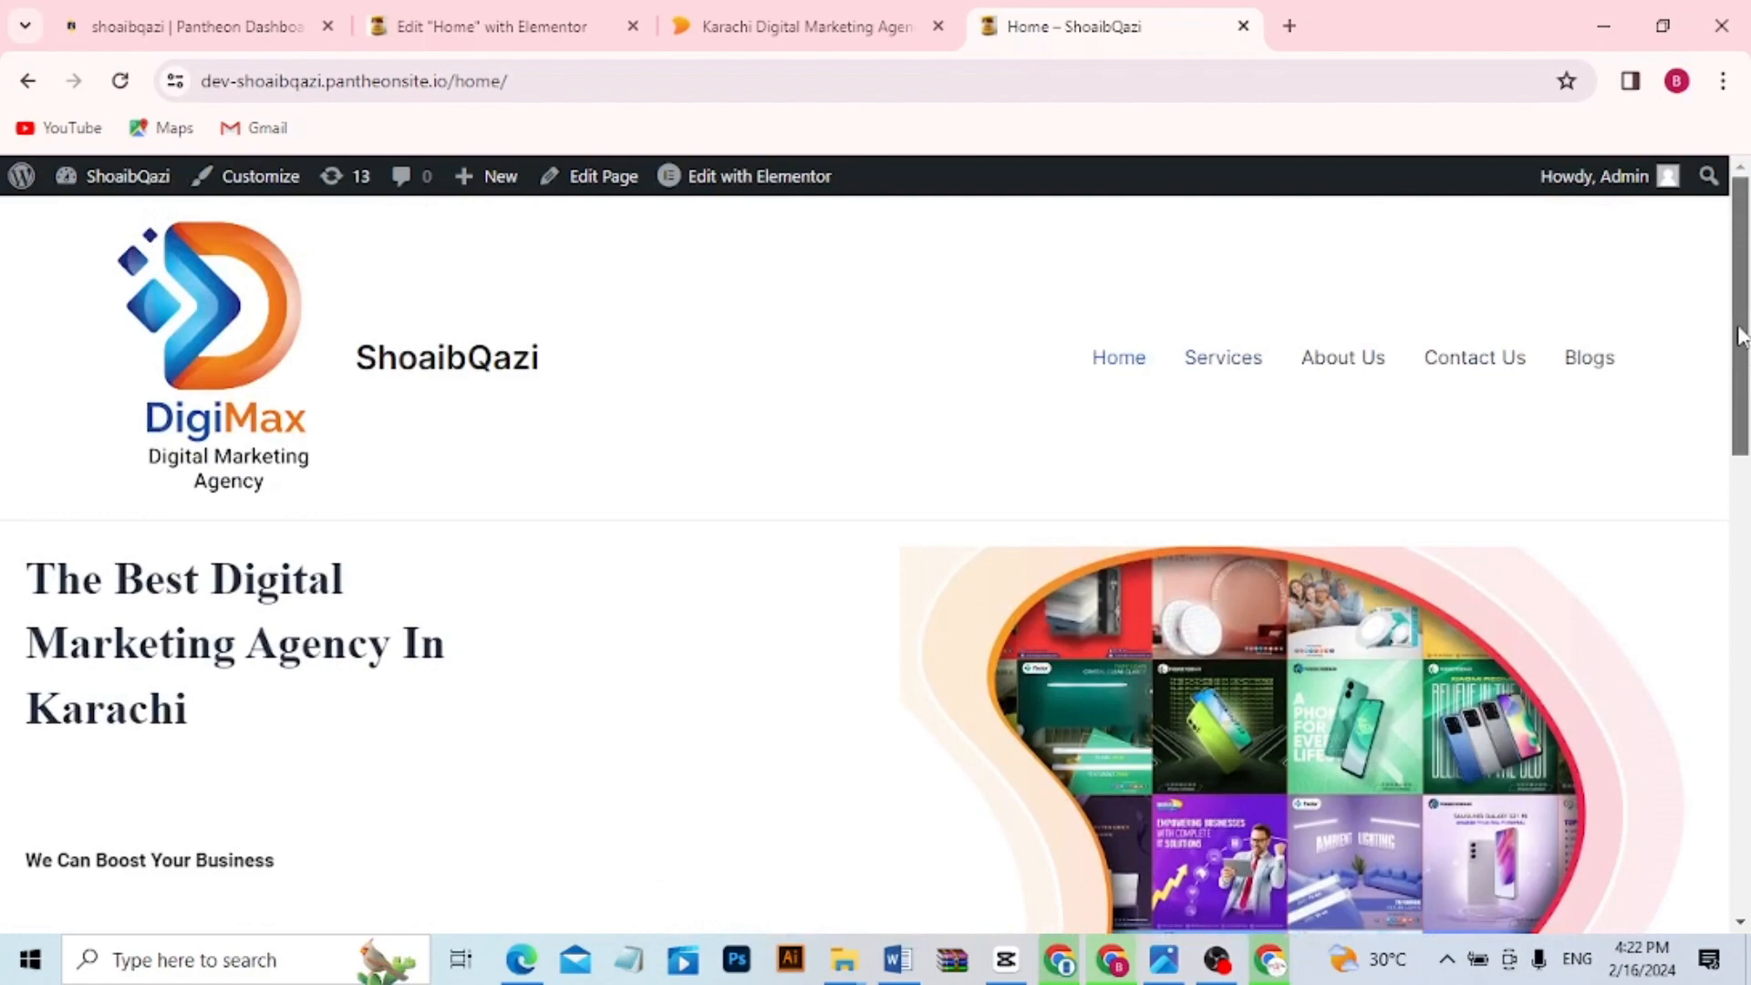
pyautogui.moveTo(1740, 335); pyautogui.dragTo(1748, 801)
pyautogui.moveTo(1745, 739); pyautogui.dragTo(1748, 274)
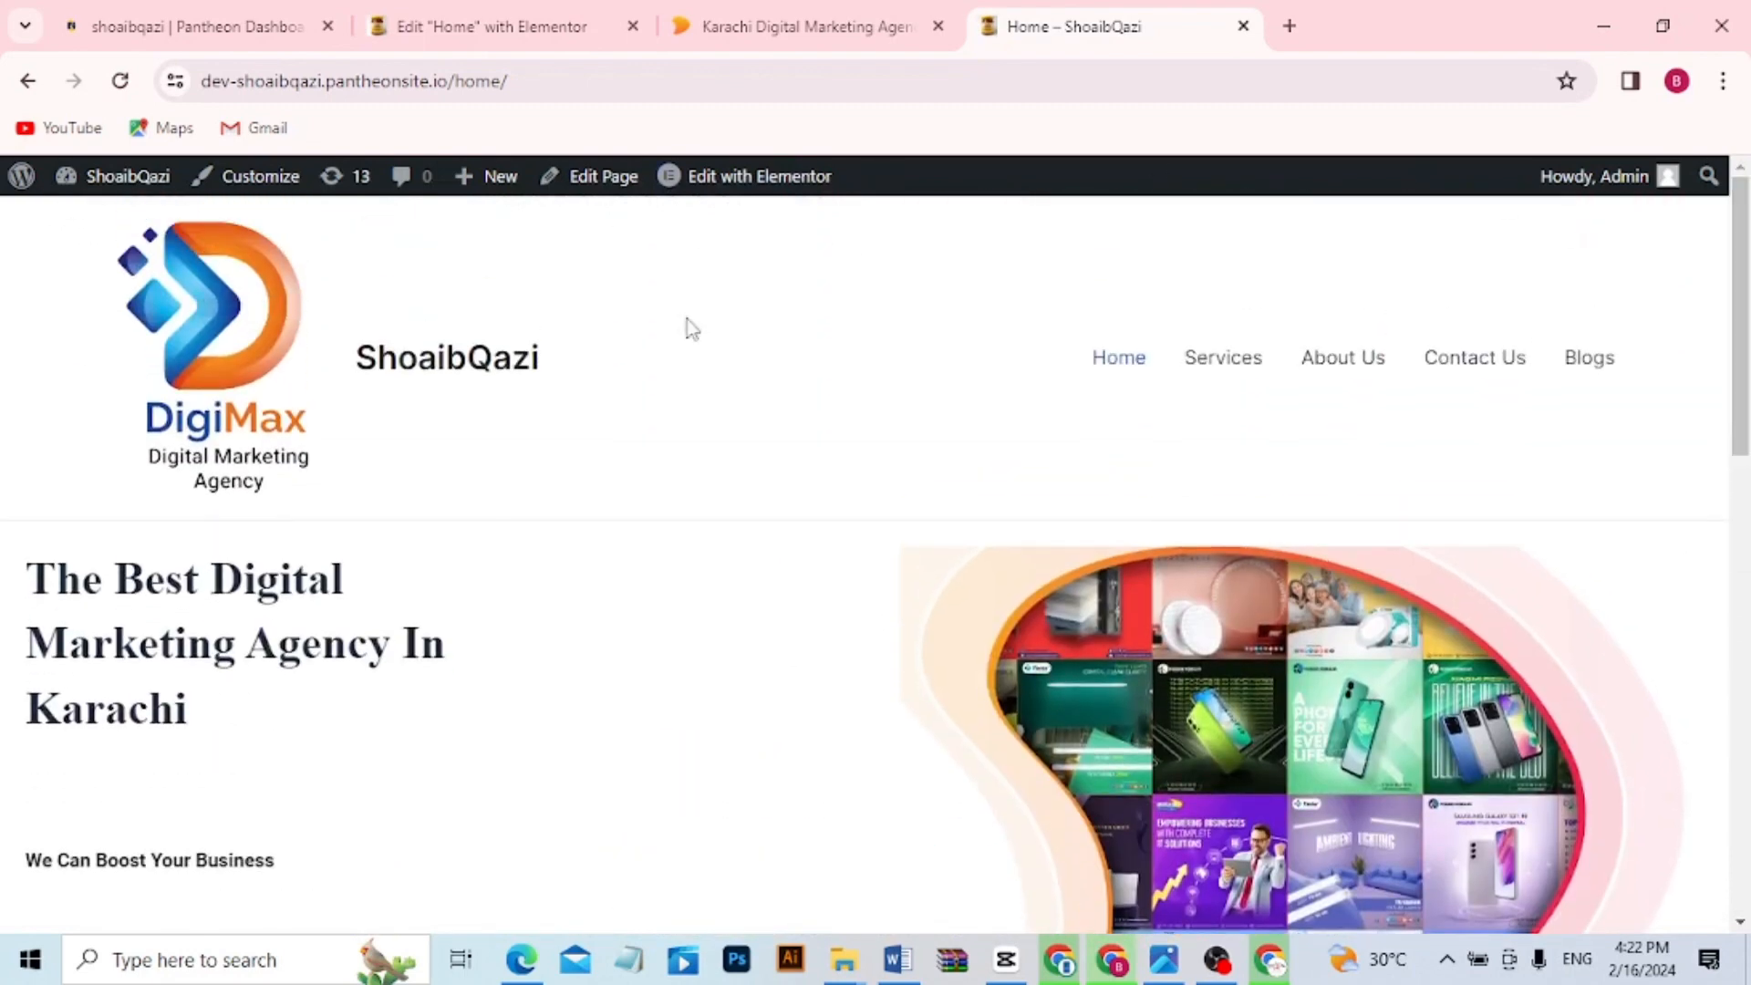
pyautogui.click(181, 348)
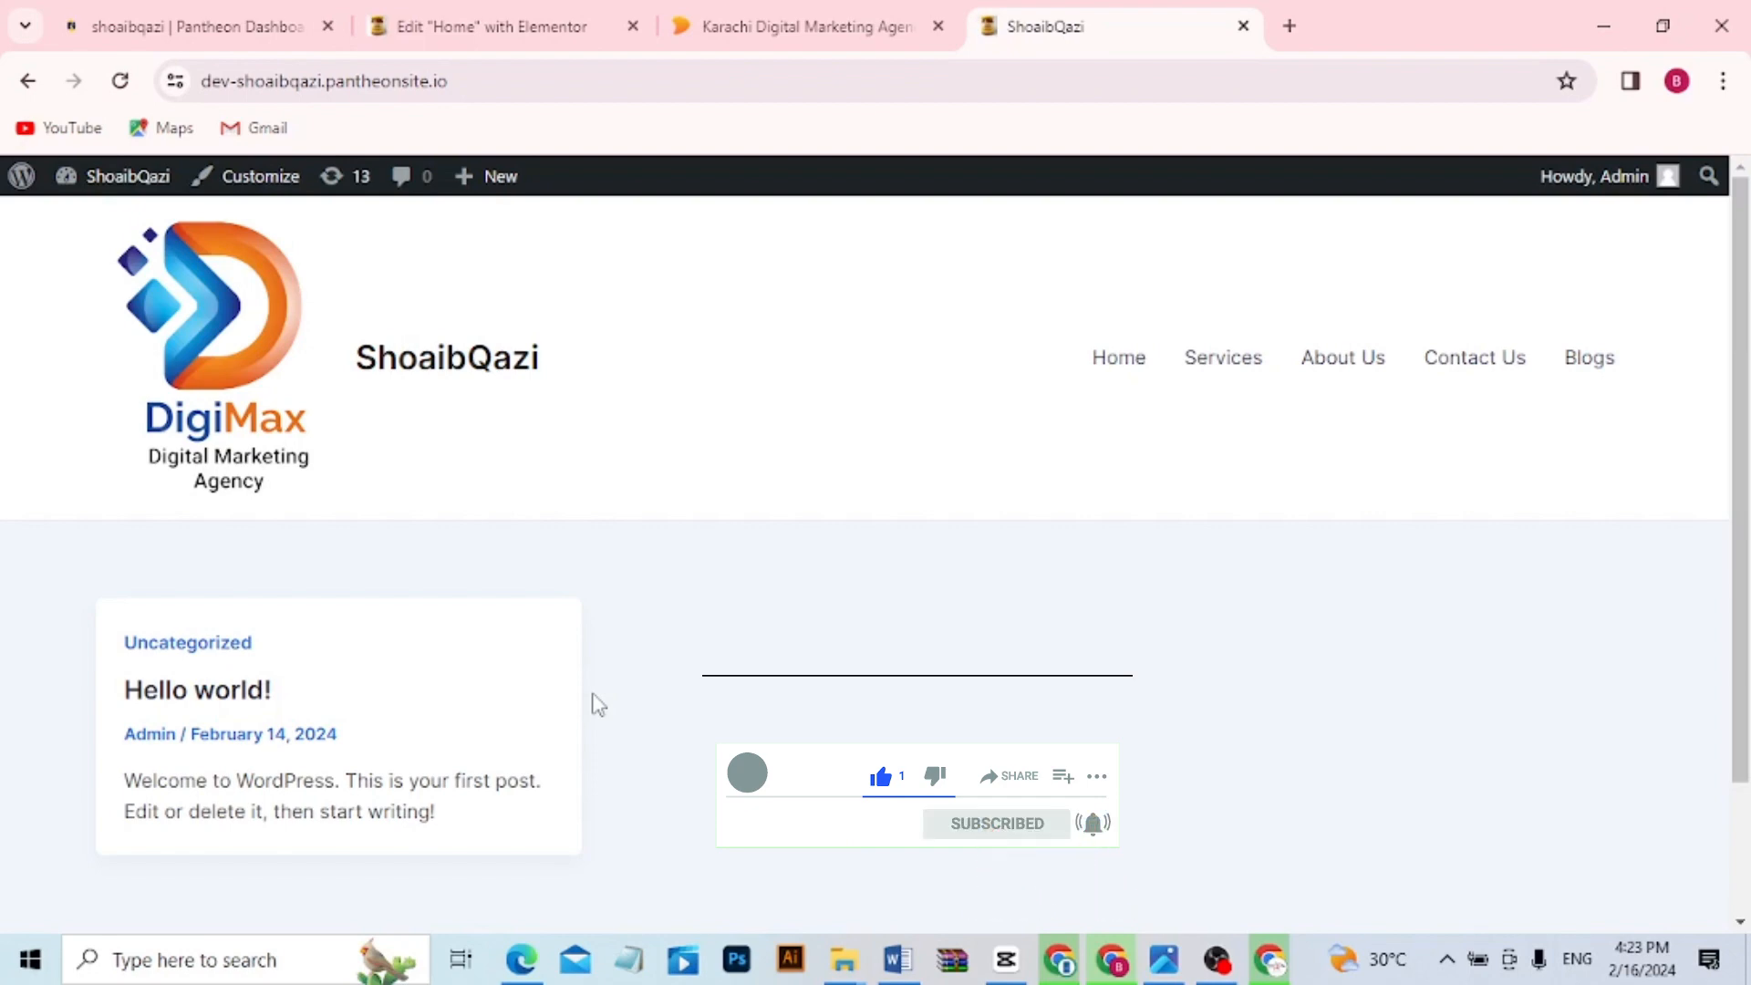
# In the WordPress Reading settings, make the homepage display a static page and choose Home as the homepage
pyautogui.moveTo(20, 182)
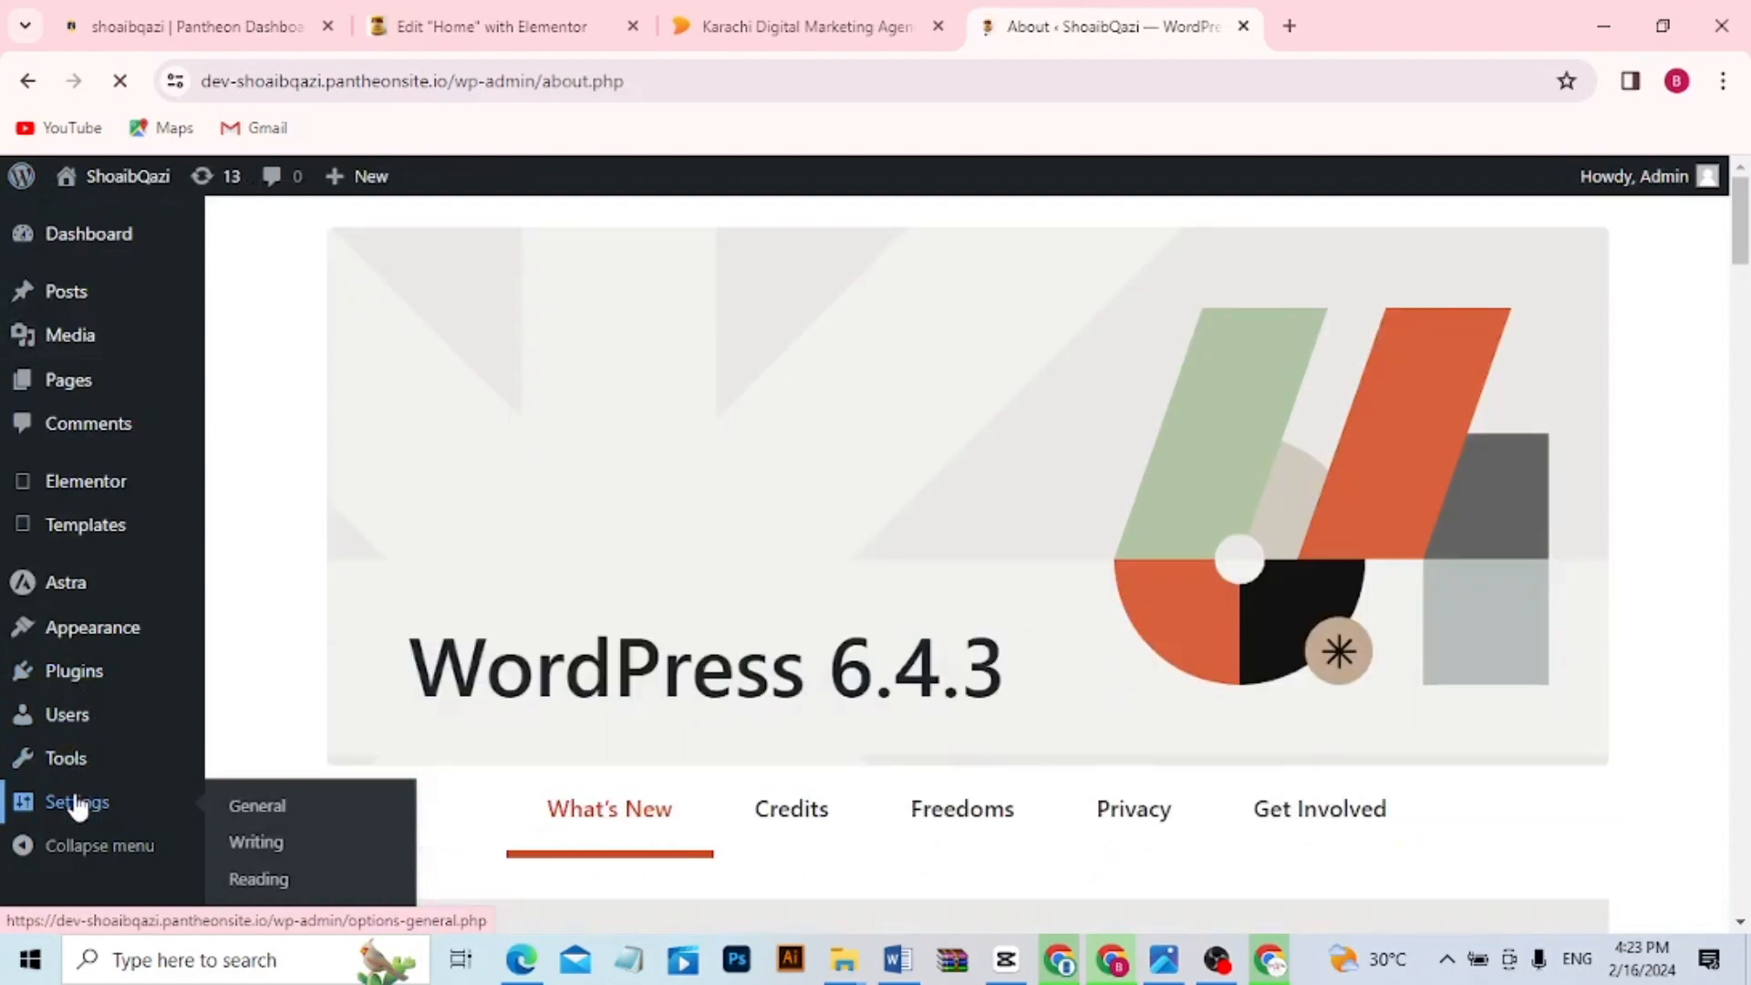
pyautogui.click(79, 803)
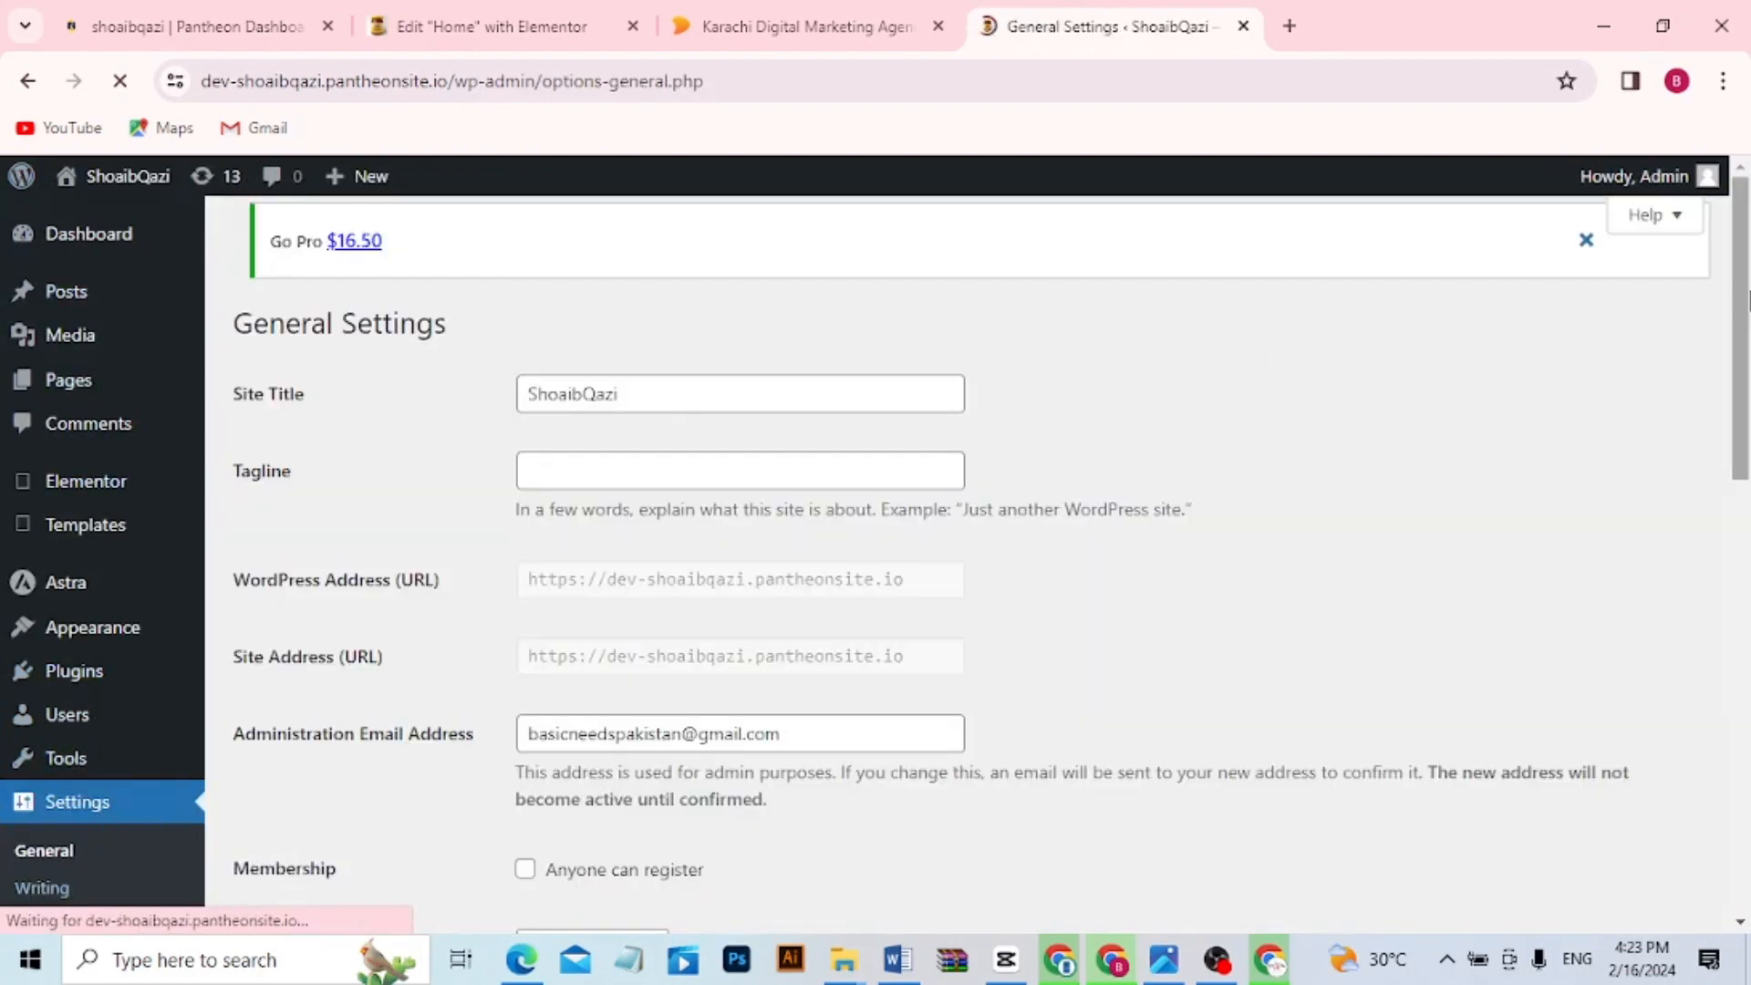
pyautogui.scroll(-3, 1740, 310)
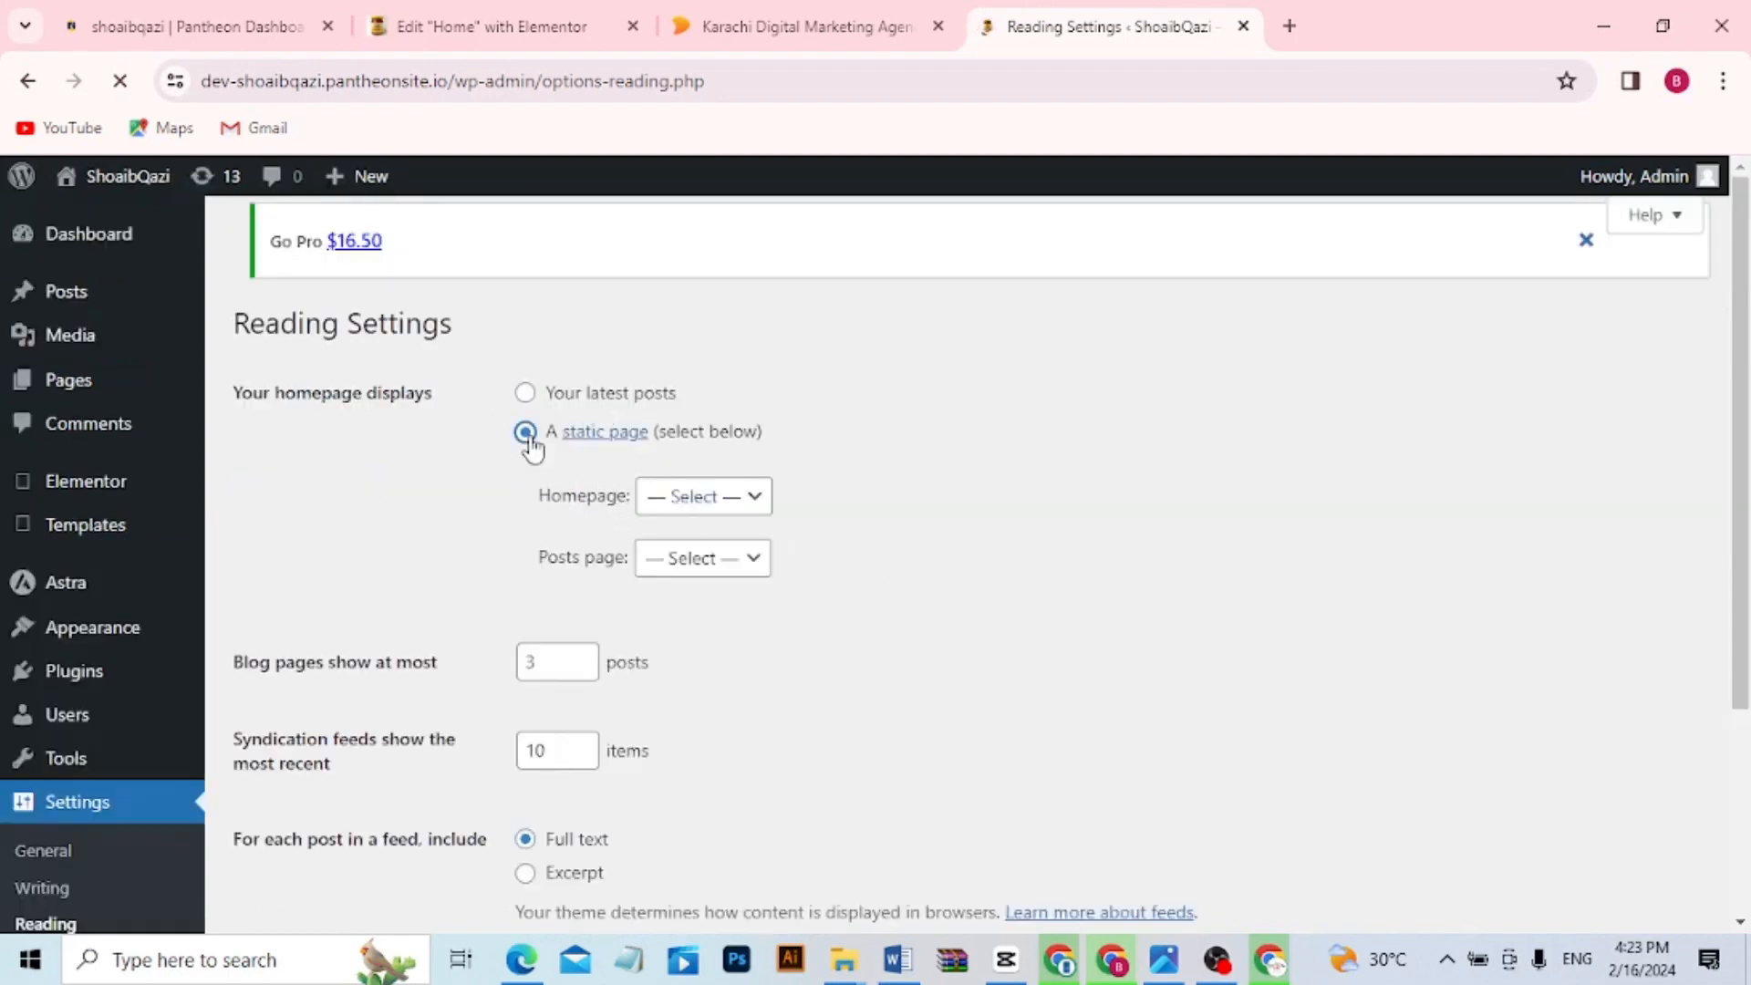
pyautogui.click(755, 502)
pyautogui.click(698, 644)
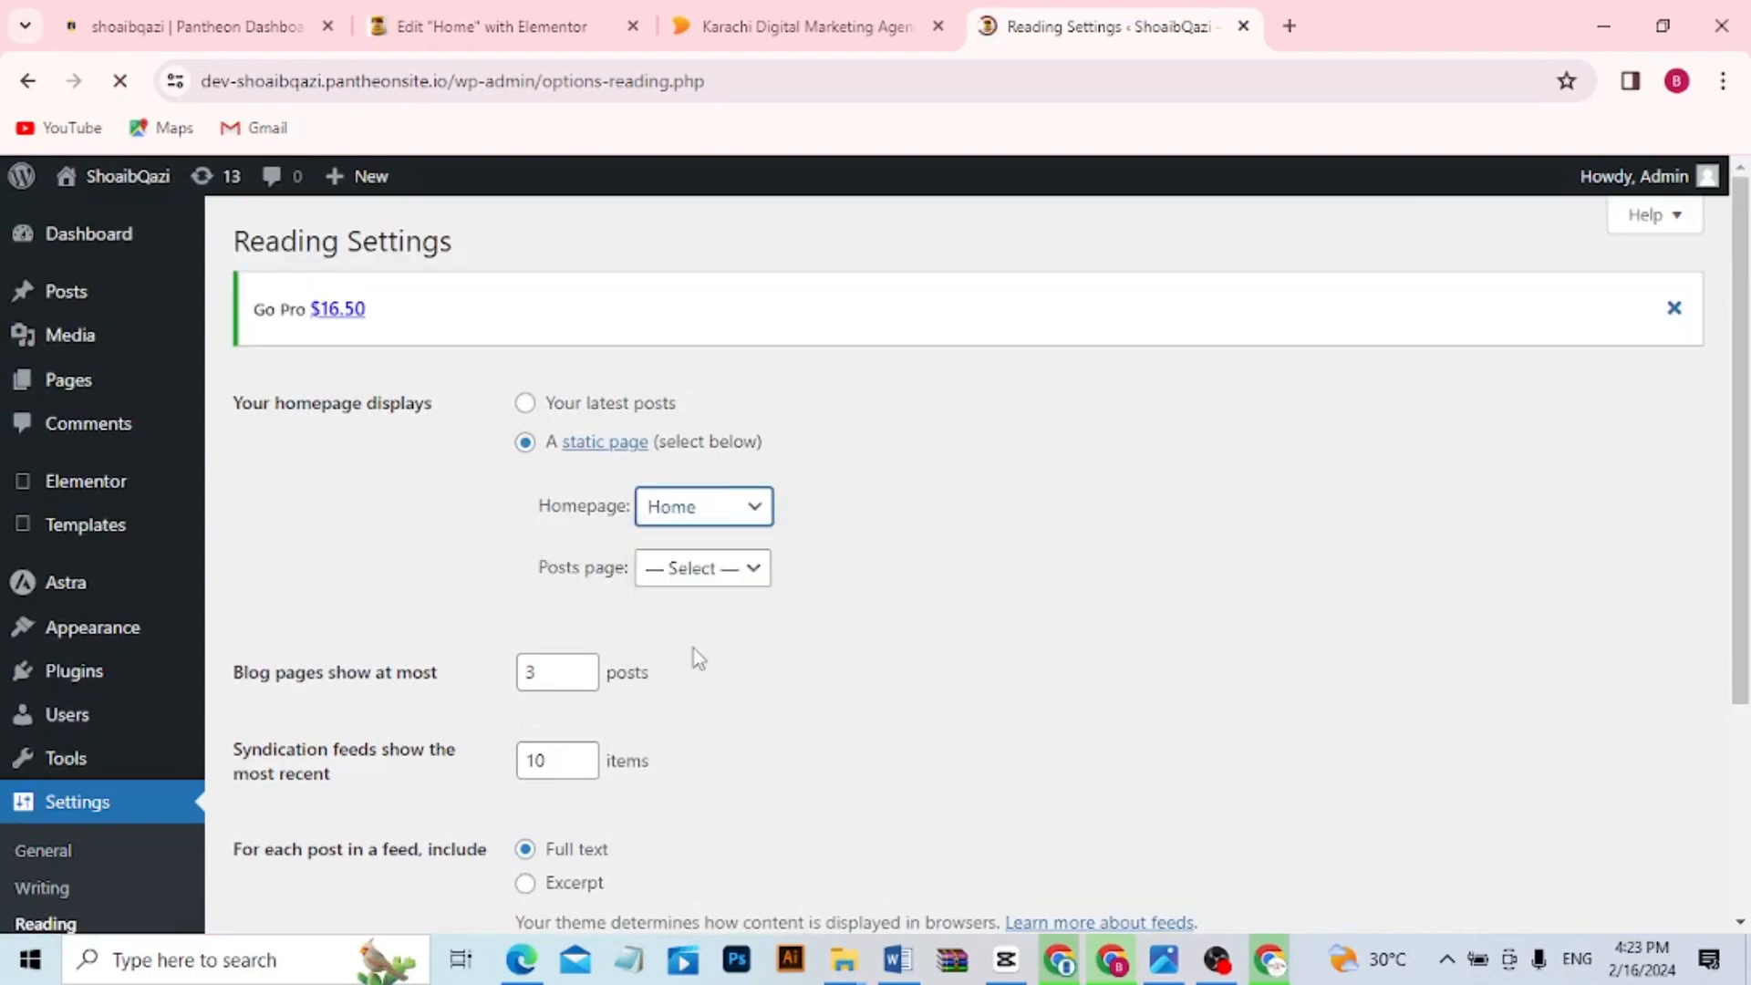
# Set the posts page to Blogs and save the Reading settings
pyautogui.click(753, 567)
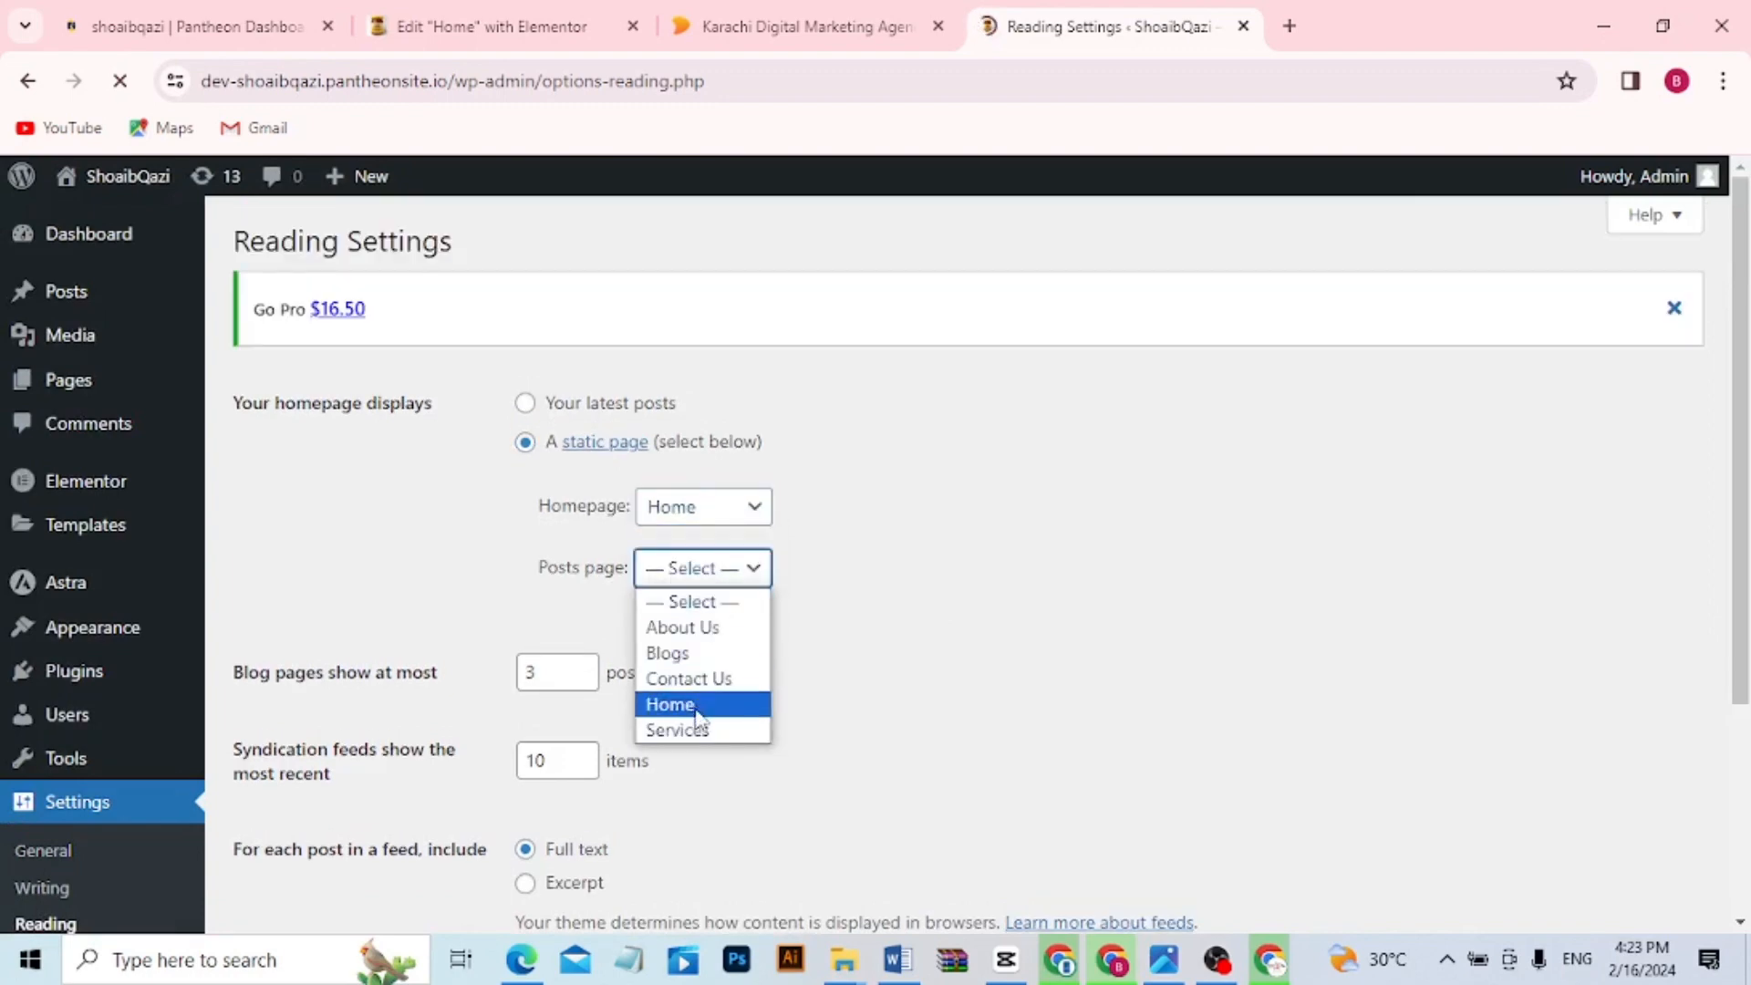
pyautogui.click(670, 653)
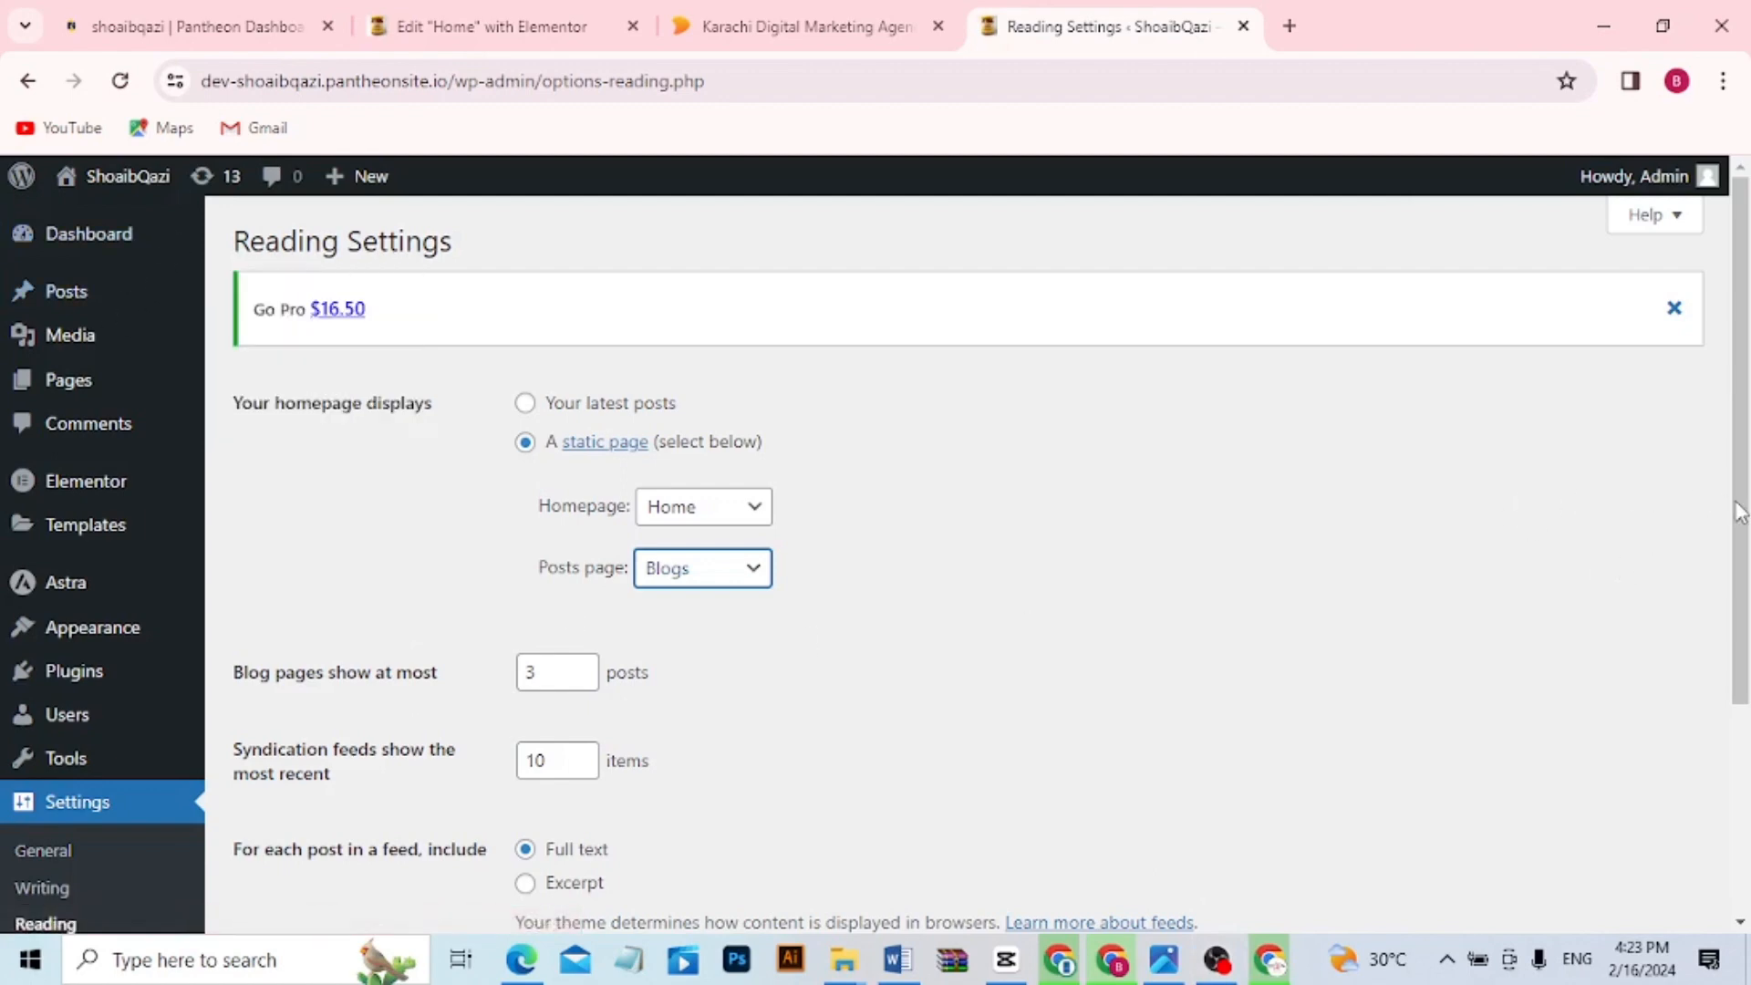
pyautogui.moveTo(1742, 515); pyautogui.dragTo(1731, 759)
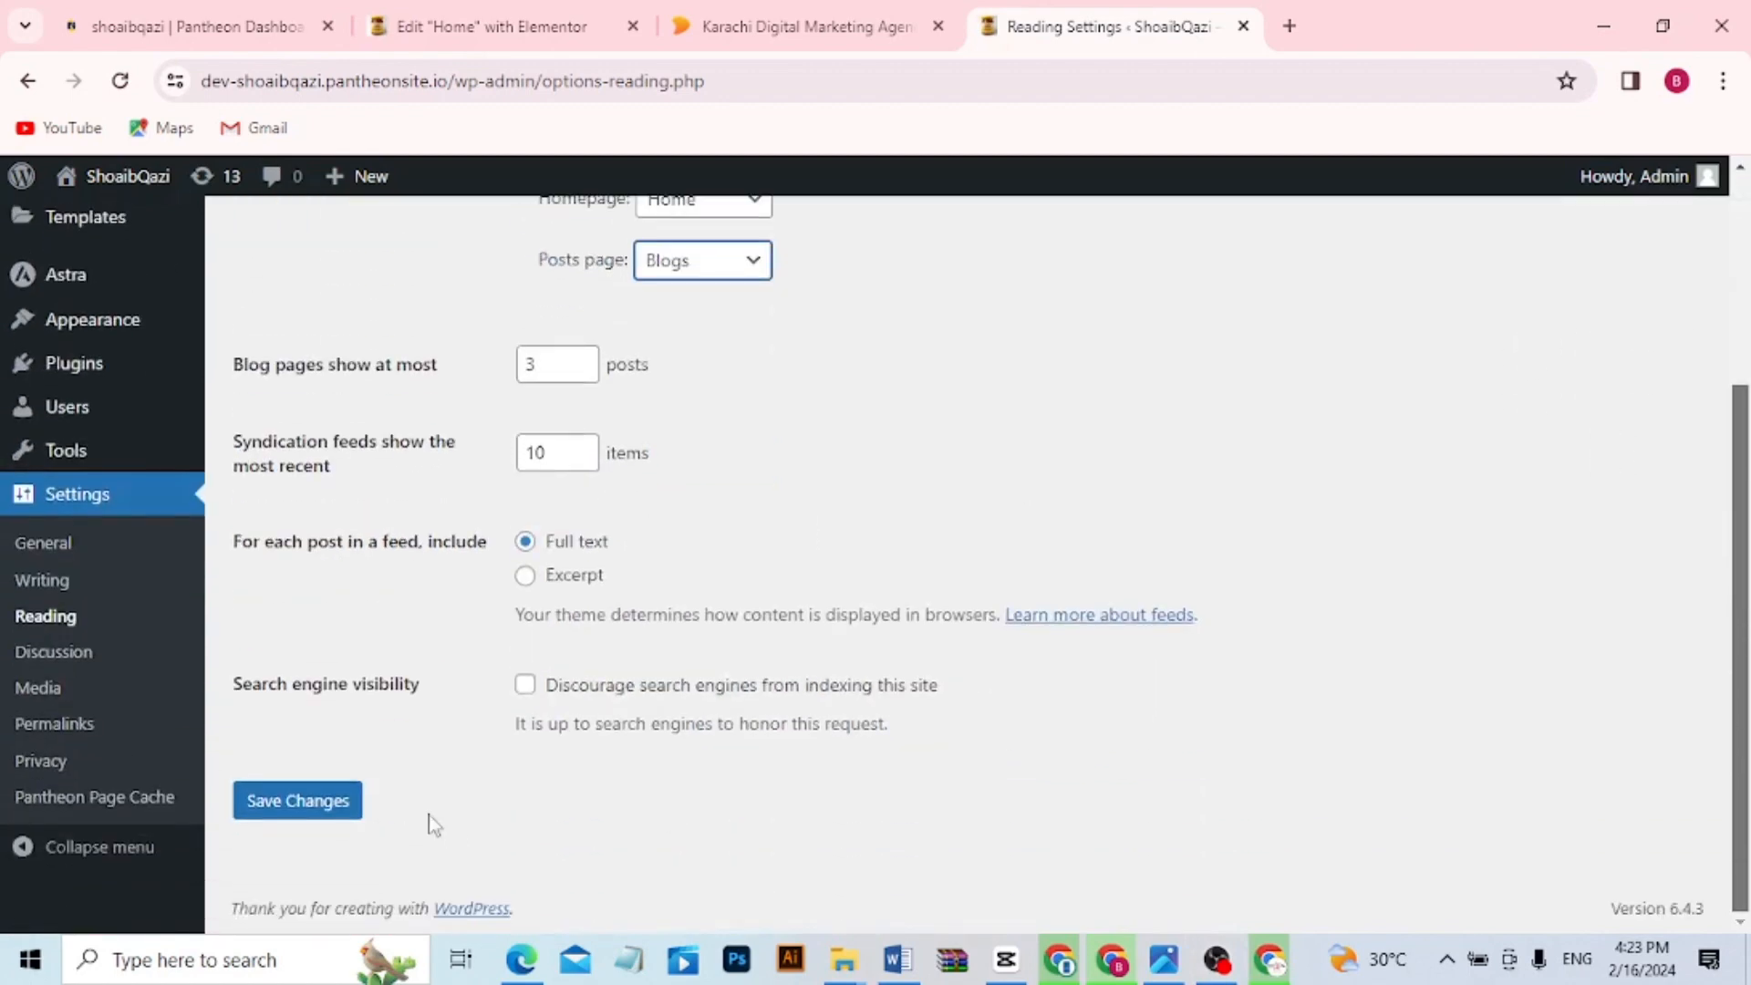
pyautogui.click(321, 806)
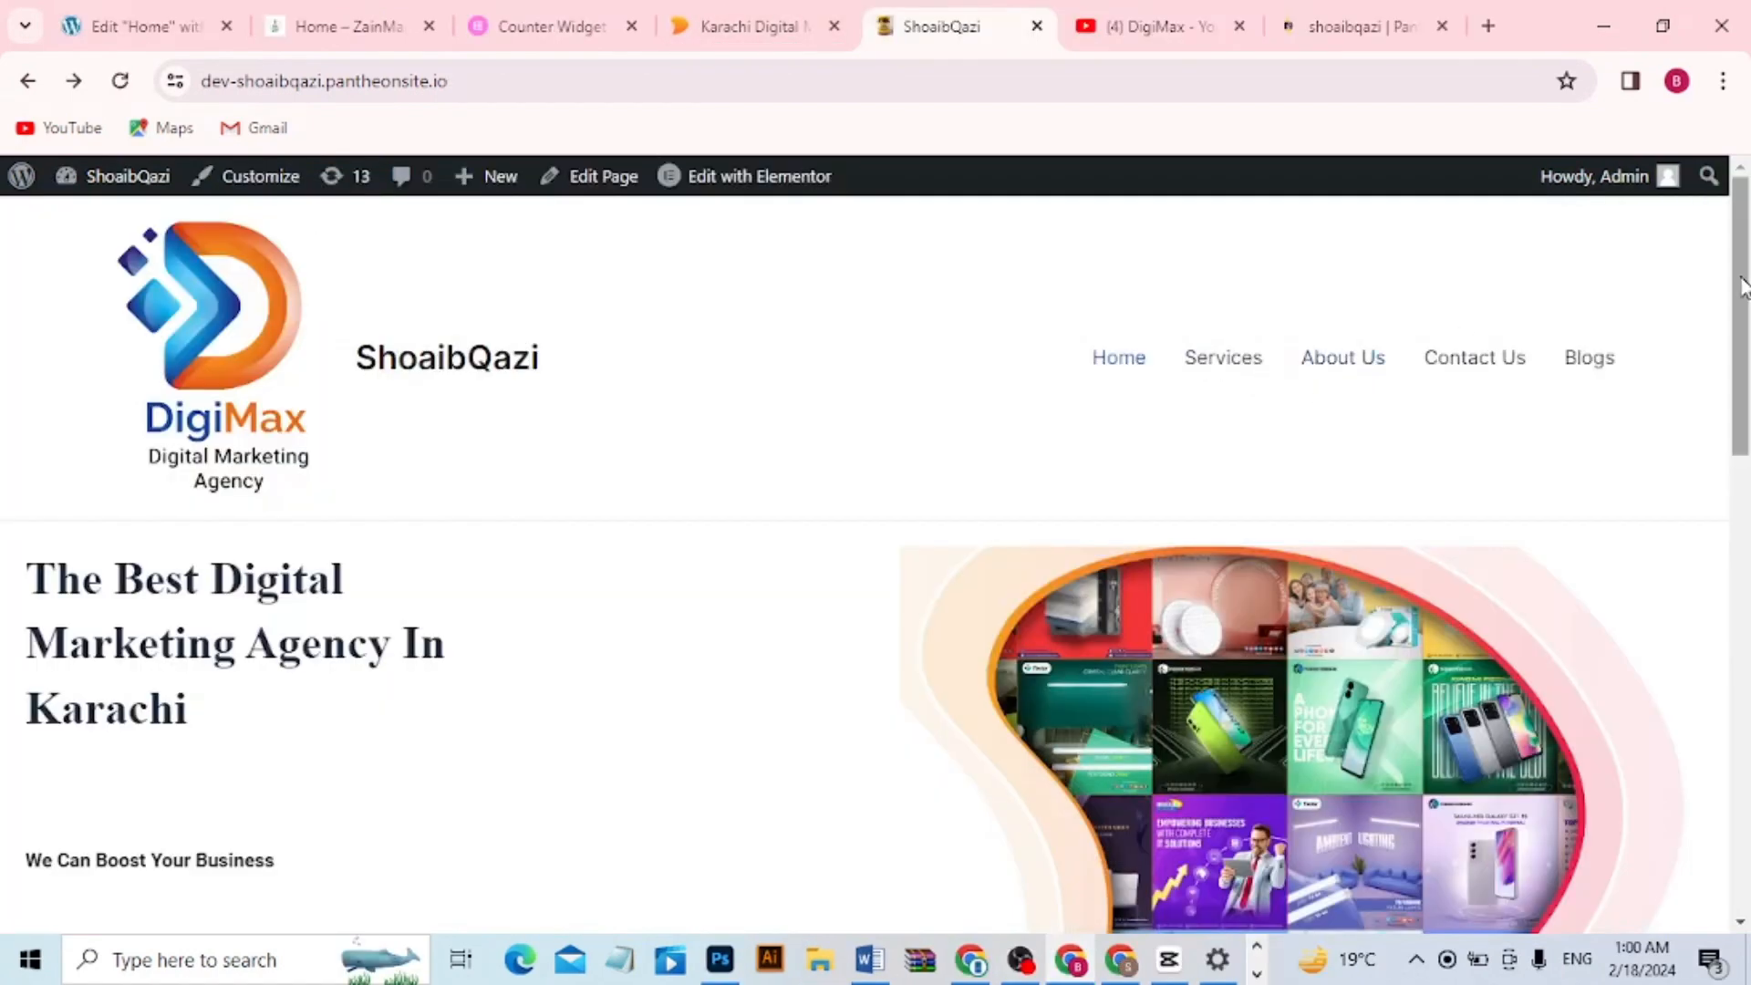
# Examine the live homepage from the header through the "What We Do" section, counters and numbered headings to the footer
pyautogui.moveTo(1742, 284); pyautogui.dragTo(1700, 321)
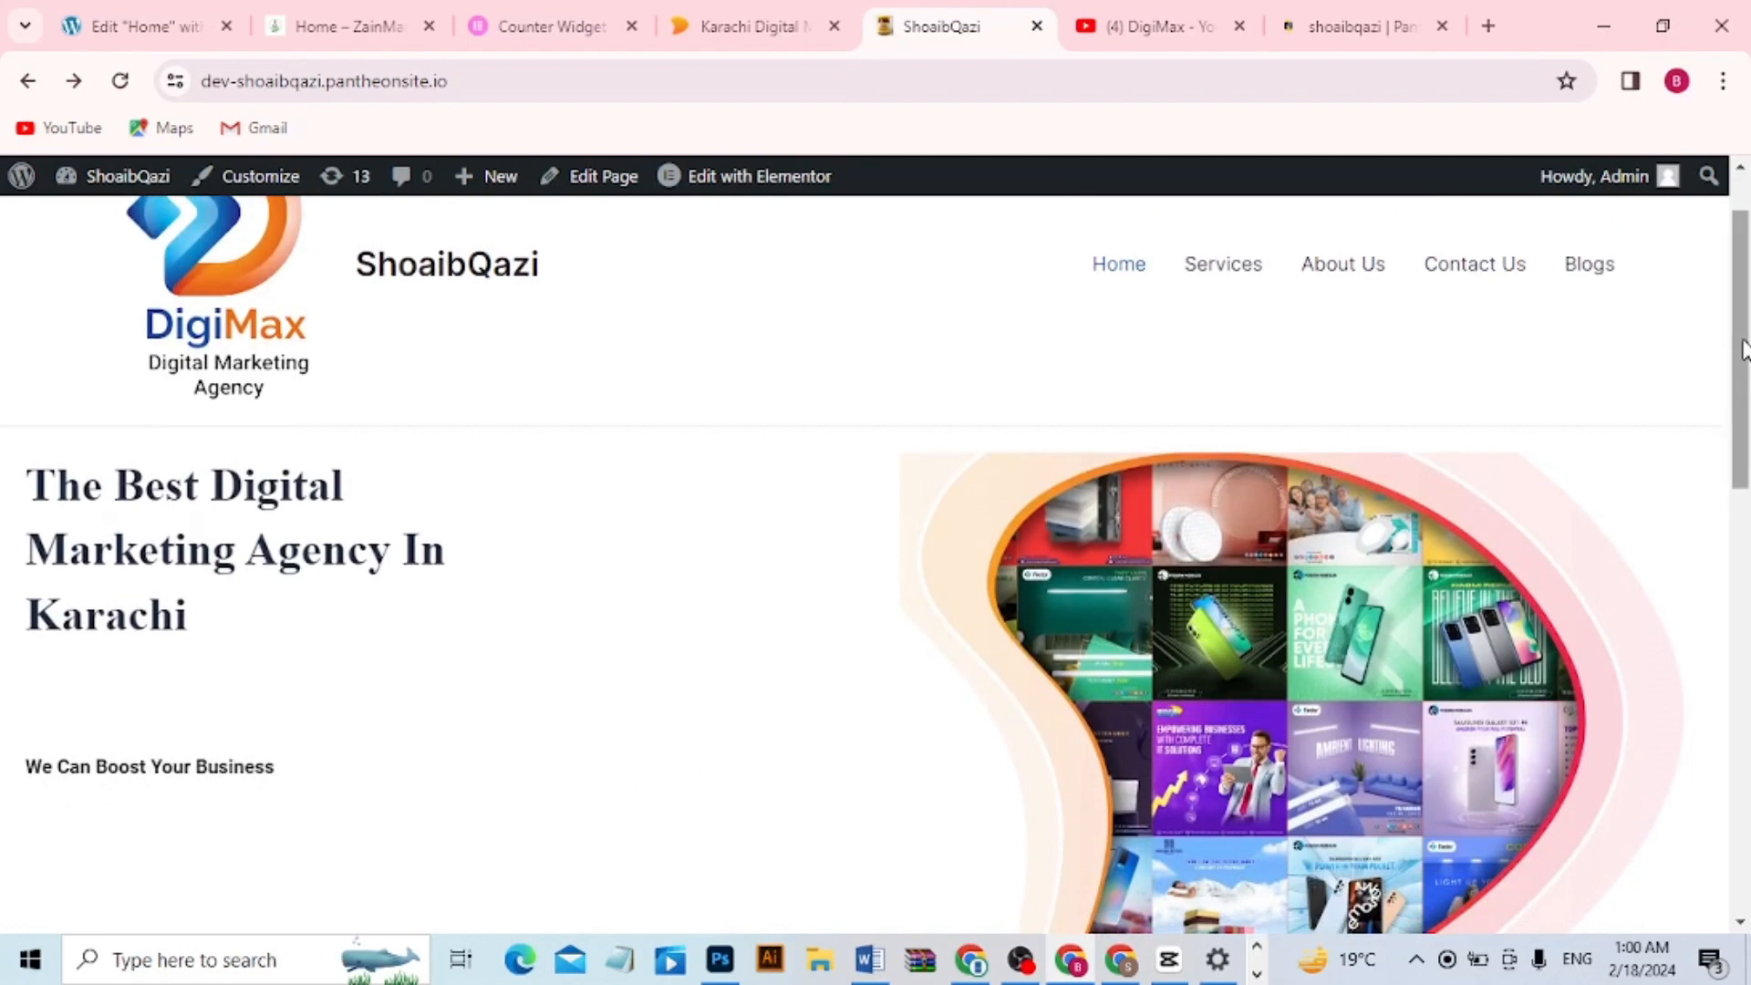
pyautogui.moveTo(1742, 349); pyautogui.dragTo(1746, 656)
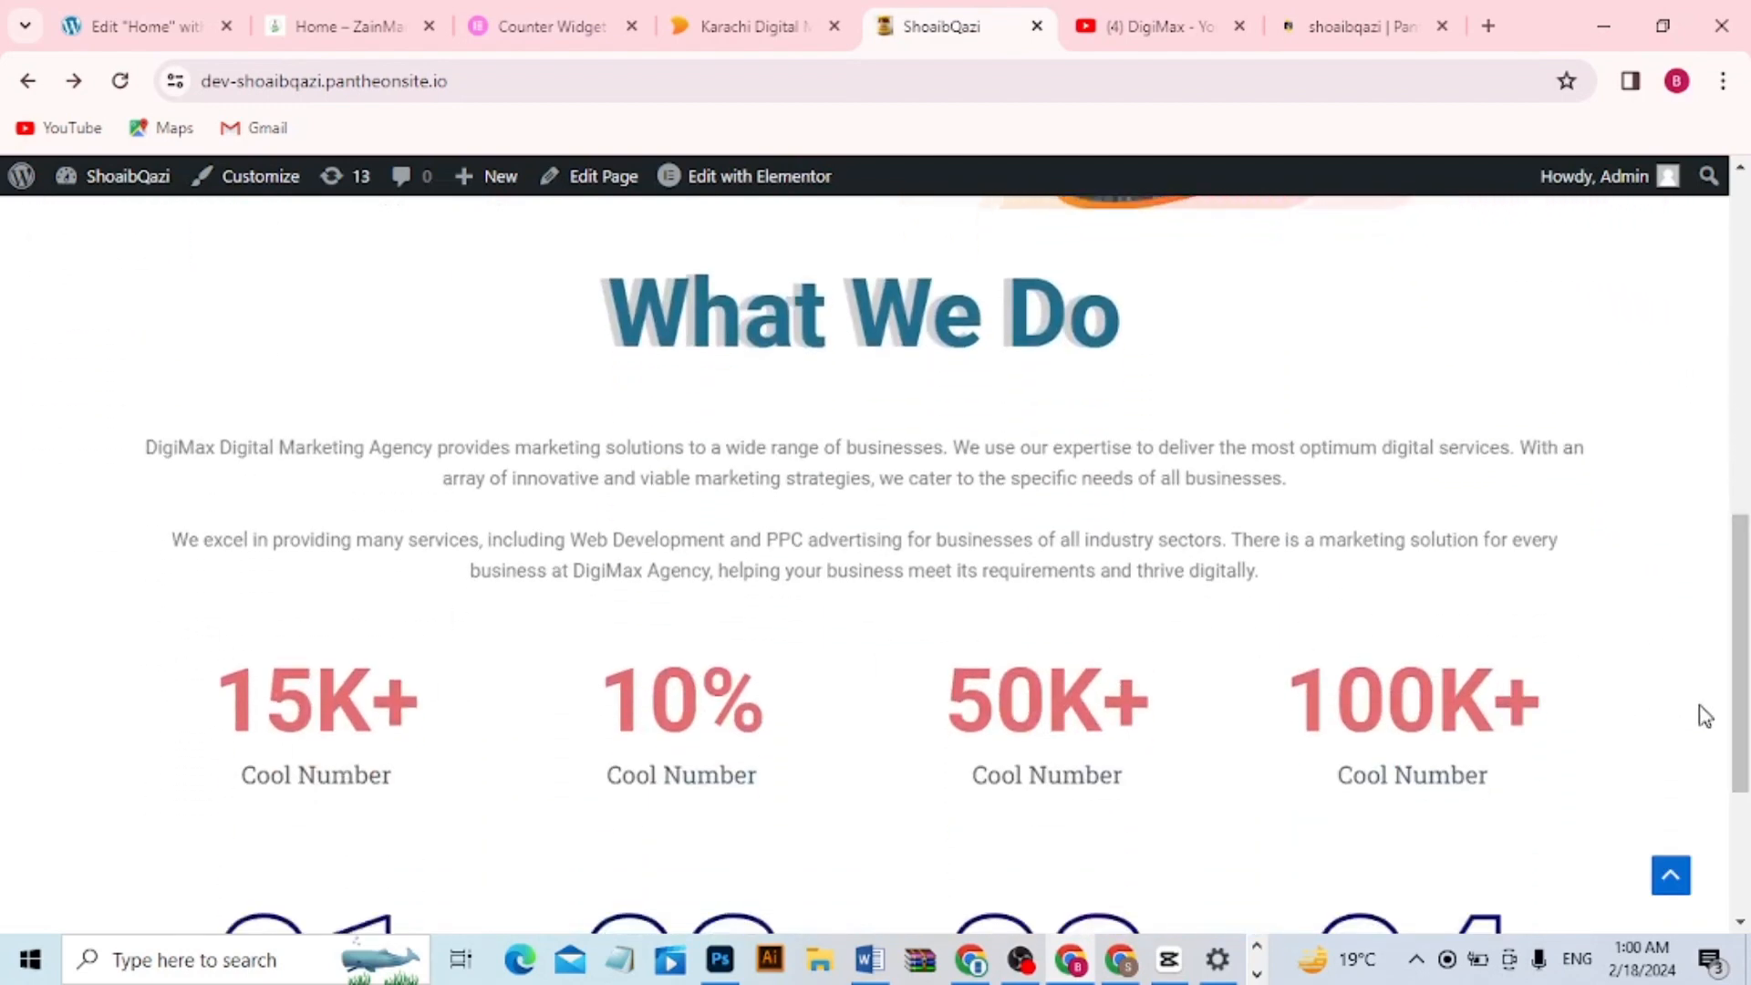
pyautogui.moveTo(1742, 722); pyautogui.dragTo(1745, 839)
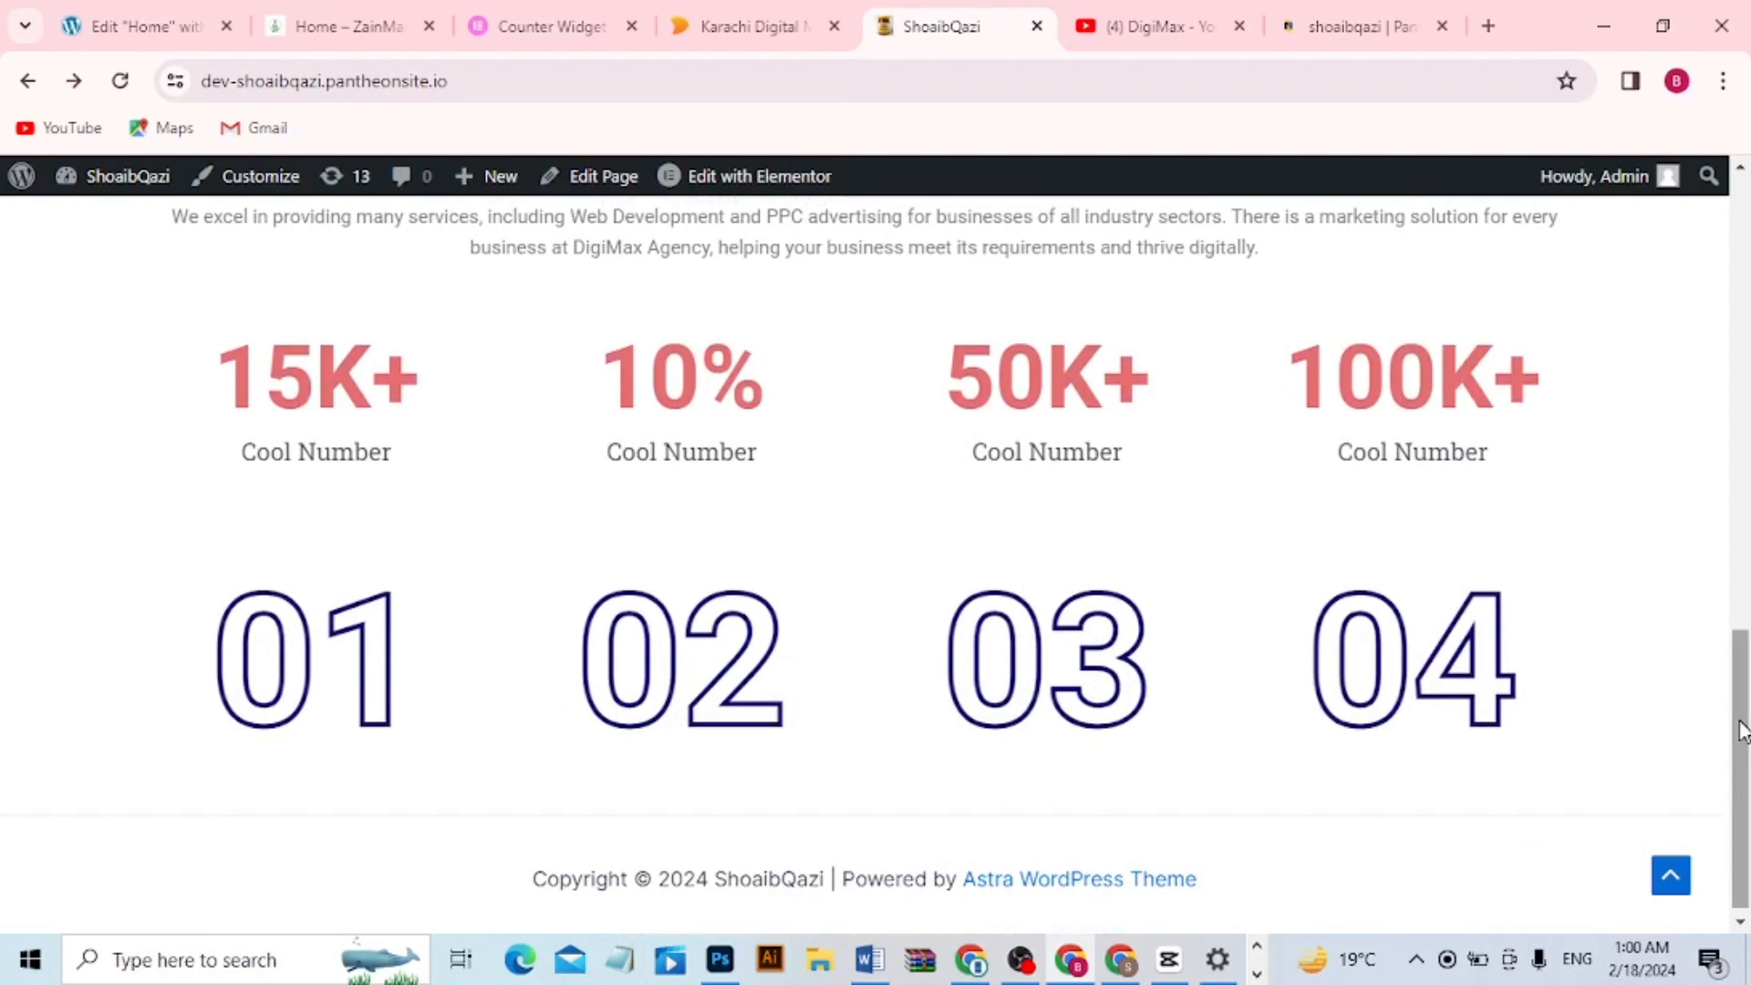
pyautogui.moveTo(1743, 730); pyautogui.dragTo(1678, 279)
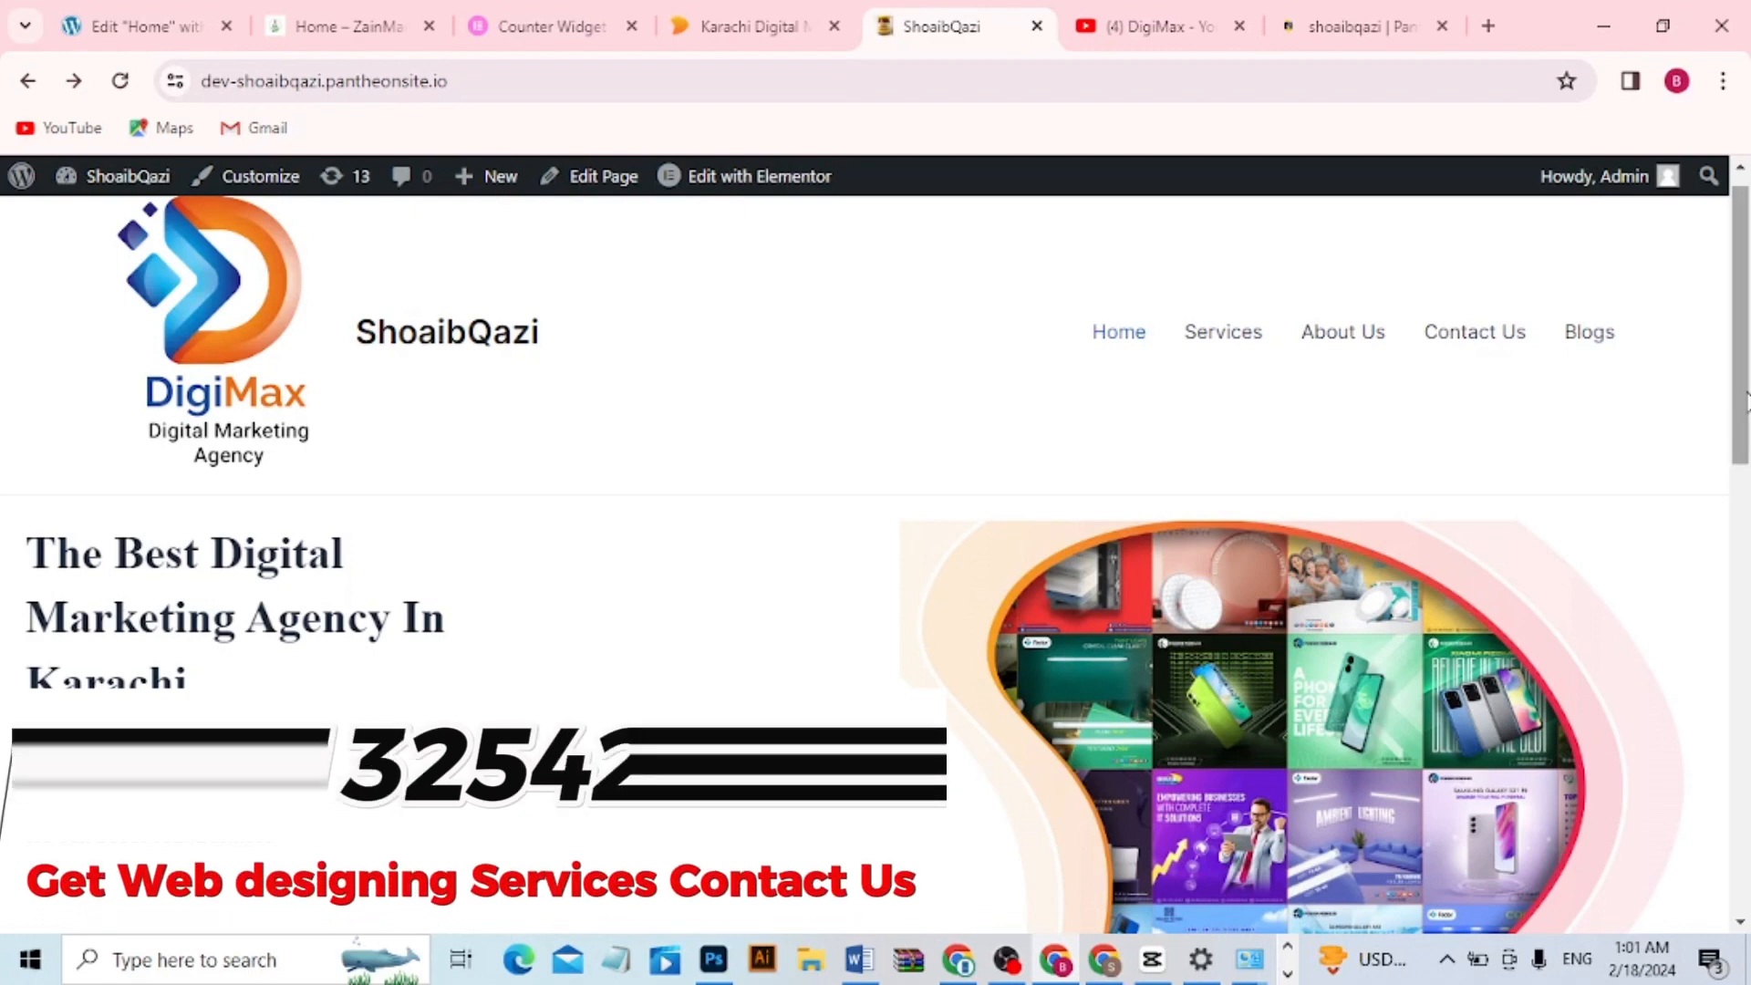
pyautogui.moveTo(1747, 401); pyautogui.dragTo(1747, 456)
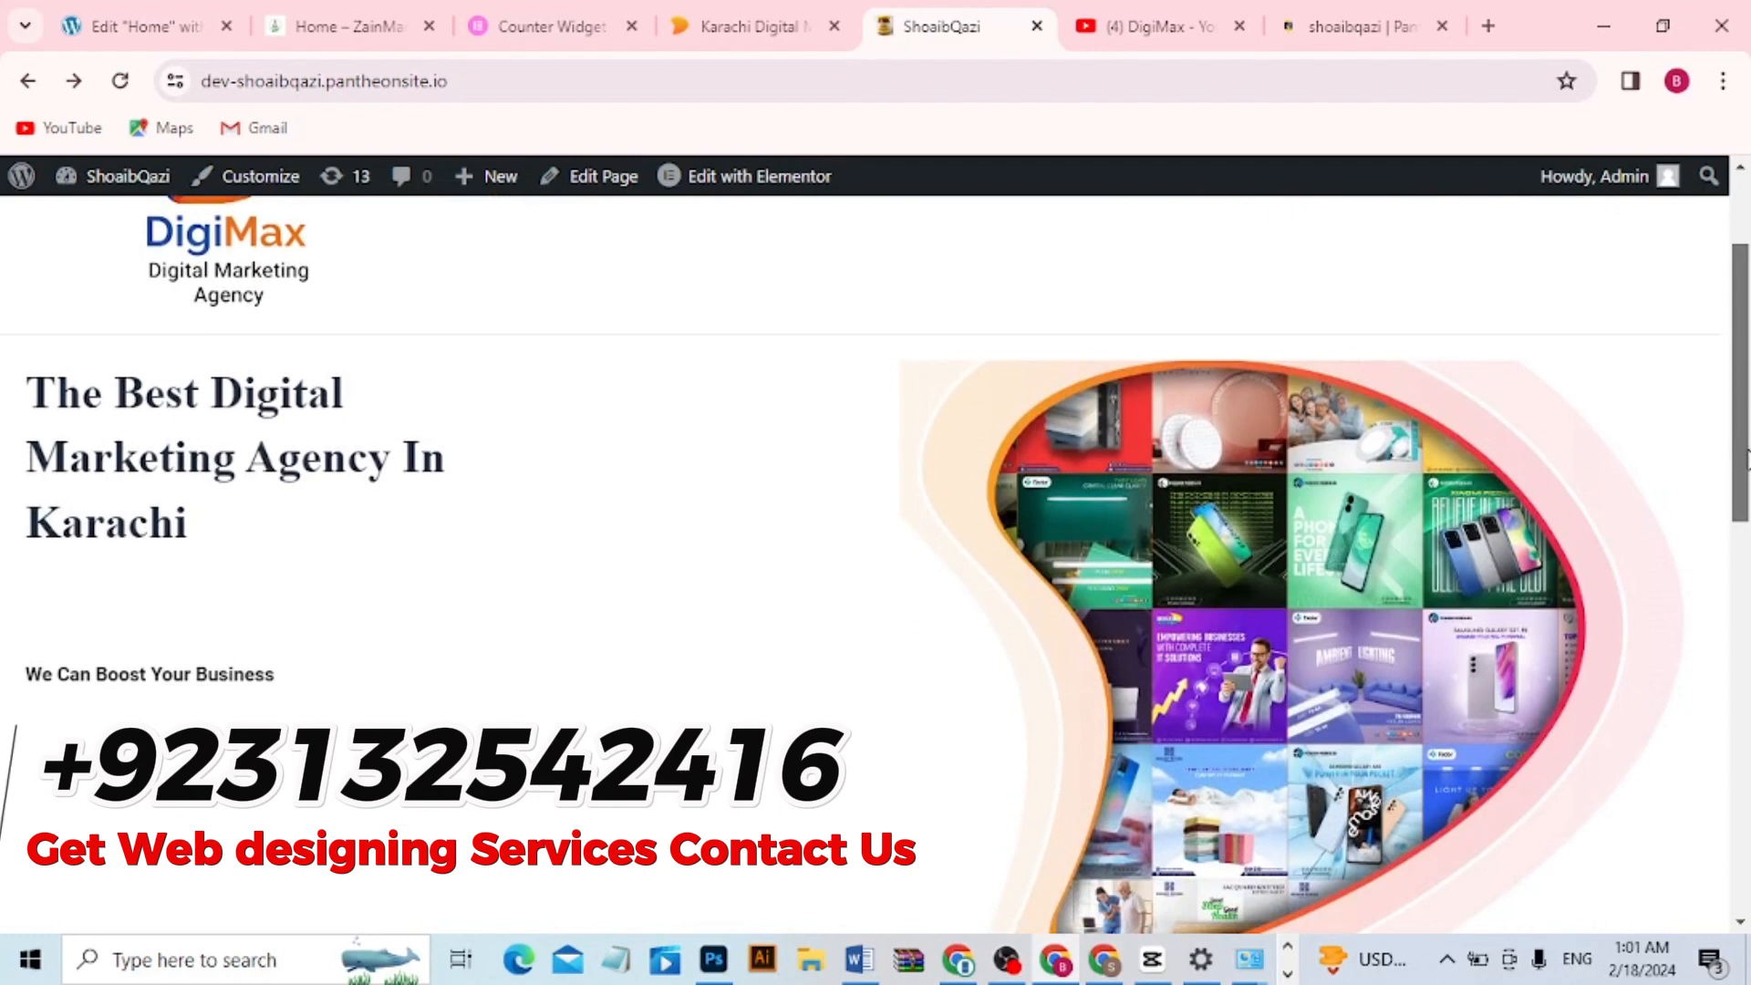
pyautogui.moveTo(1747, 461); pyautogui.dragTo(1745, 857)
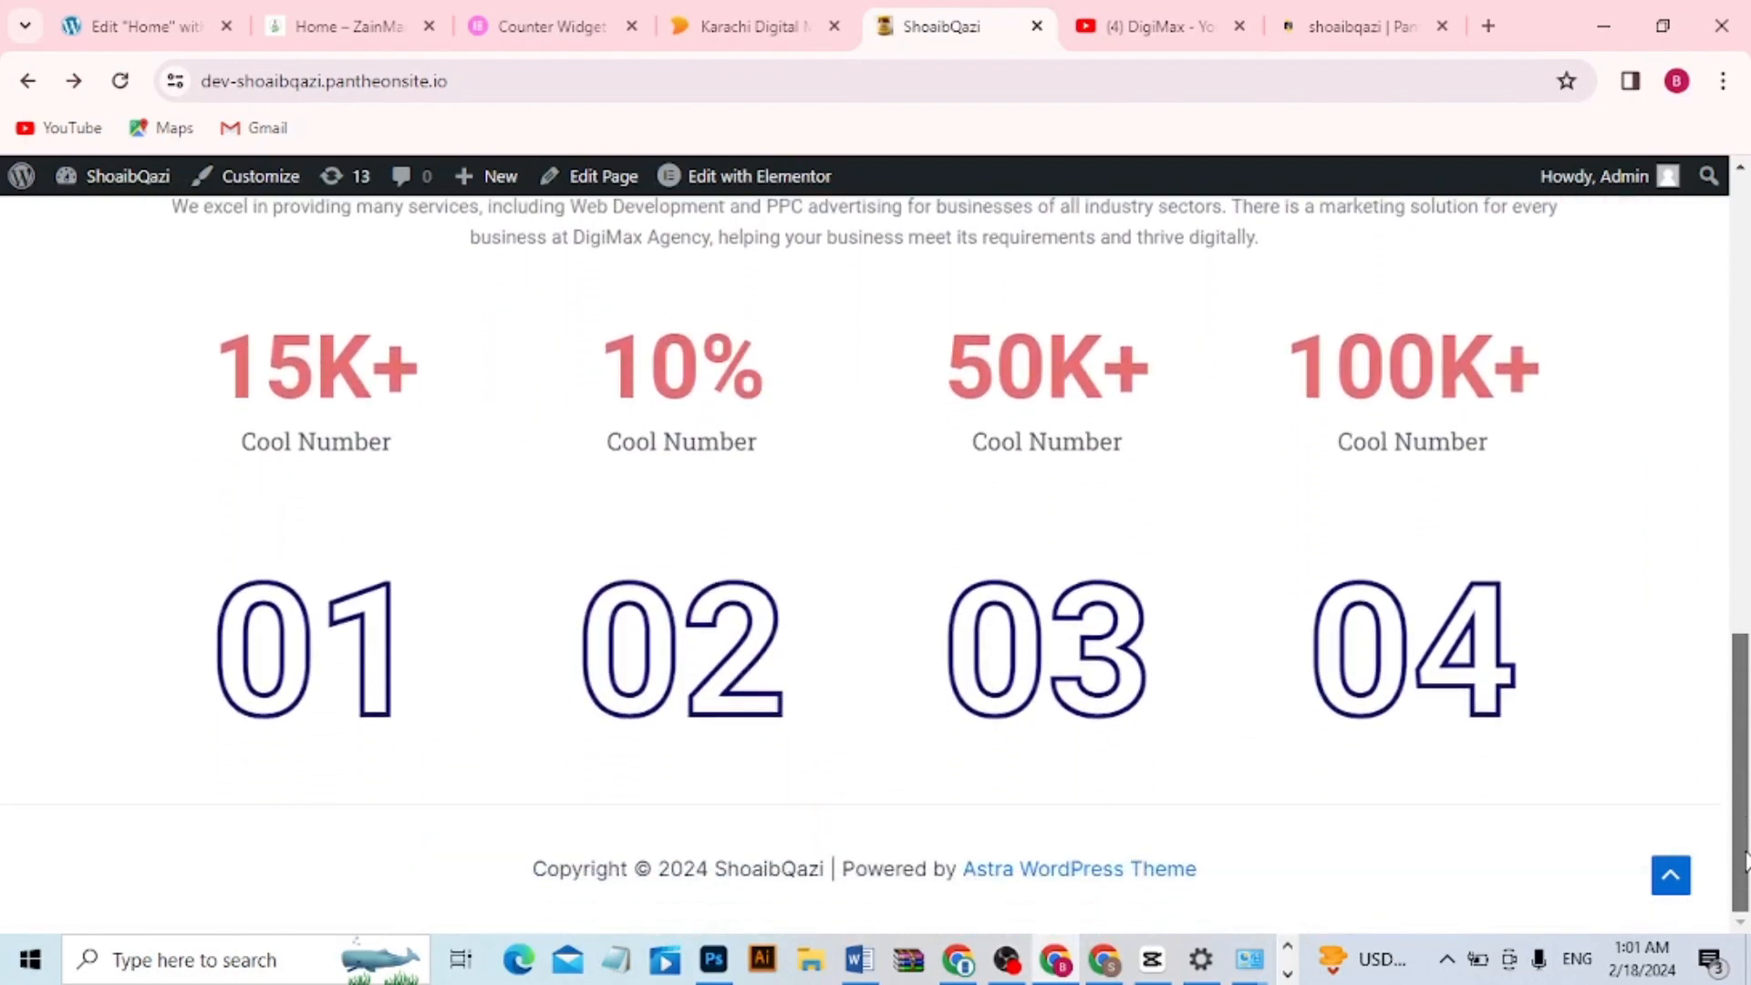